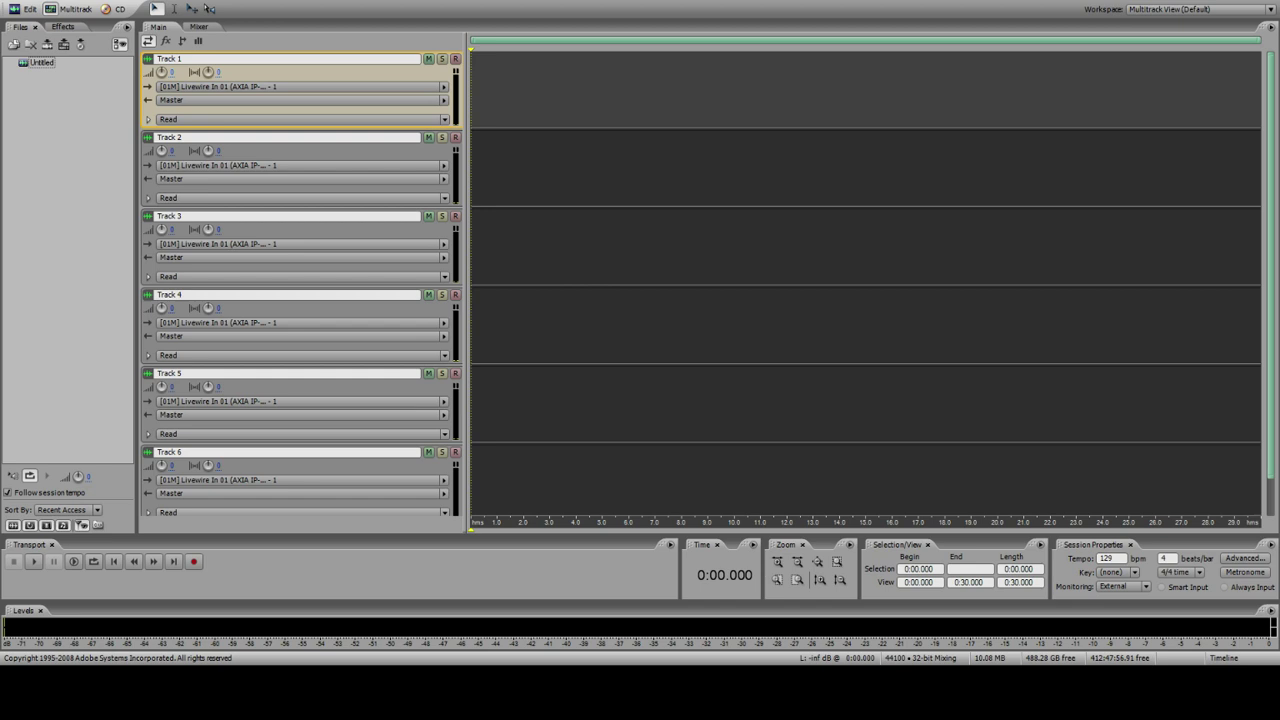
# Step: Bring "Imagine Dragons - I Bet My Life" and "Shawn Mendes - Something Big" from MixMeister BPM Analyzer into Adobe Audition's file list
pyautogui.hotkey('alt', 'Tab')
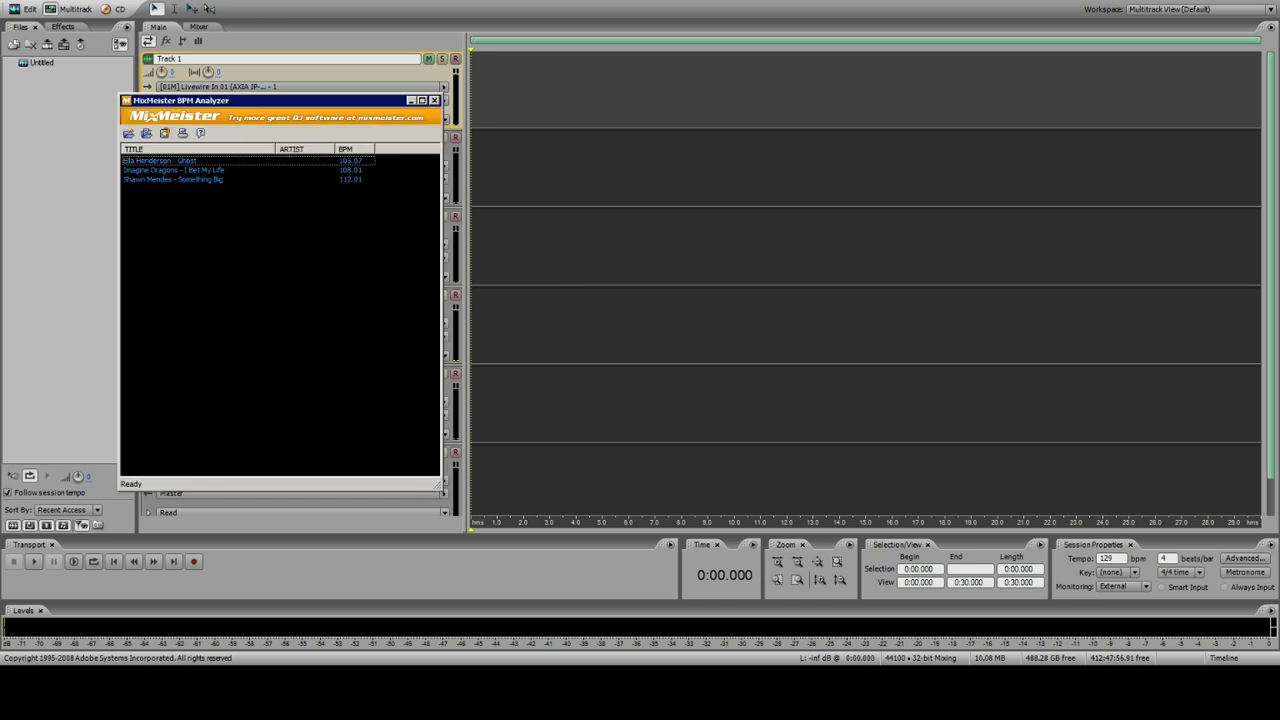
pyautogui.click(173, 170)
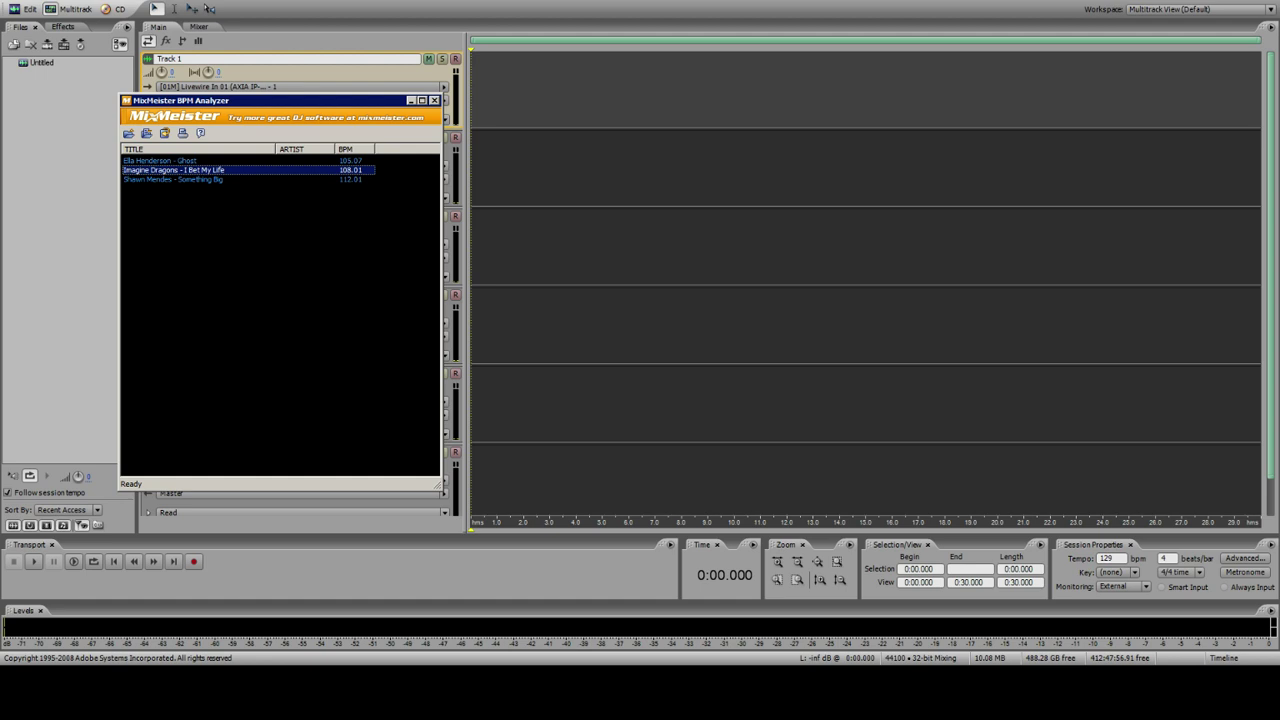
pyautogui.keyDown('shift'); pyautogui.click(173, 179); pyautogui.keyUp('shift')
pyautogui.moveTo(173, 170); pyautogui.dragTo(60, 170)
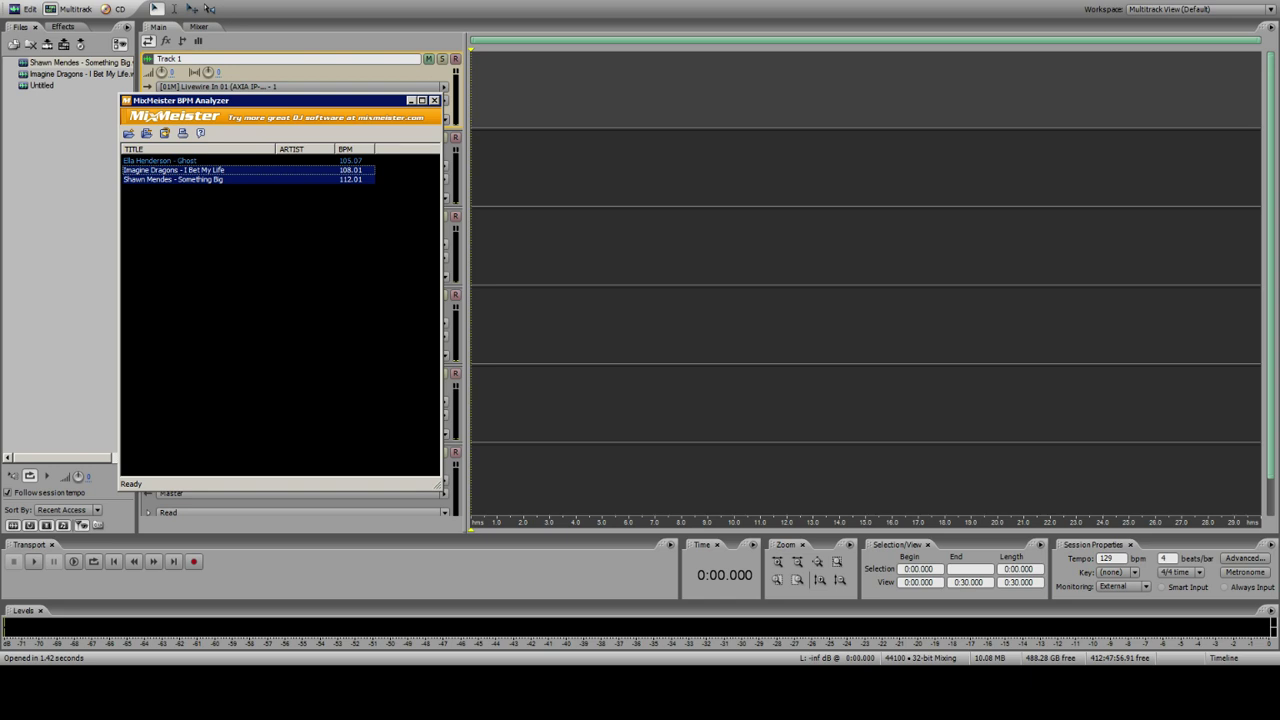
pyautogui.hotkey('alt', 'Tab')
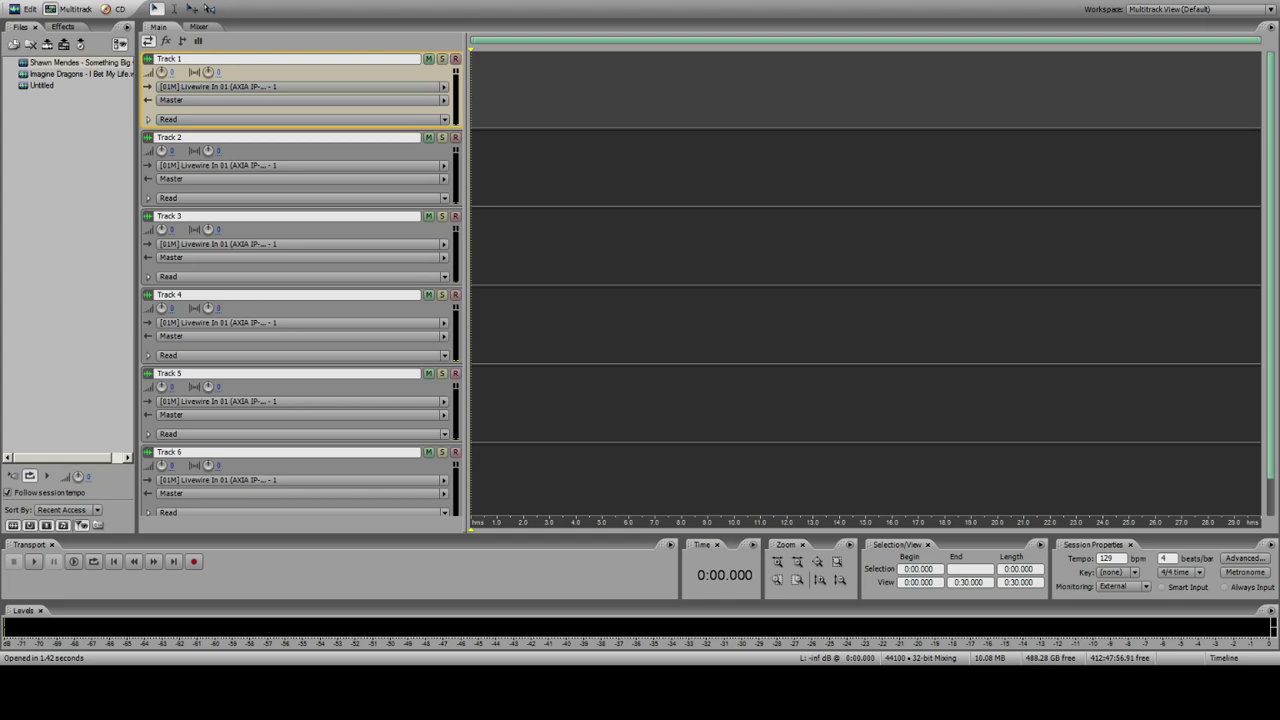
# Step: Switch to Windows Explorer and import the 107 bpm beat loops 0048 and 00260 from the BEAT LOOPS folder into Audition
pyautogui.hotkey('alt', 'Tab')
pyautogui.doubleClick(421, 63)
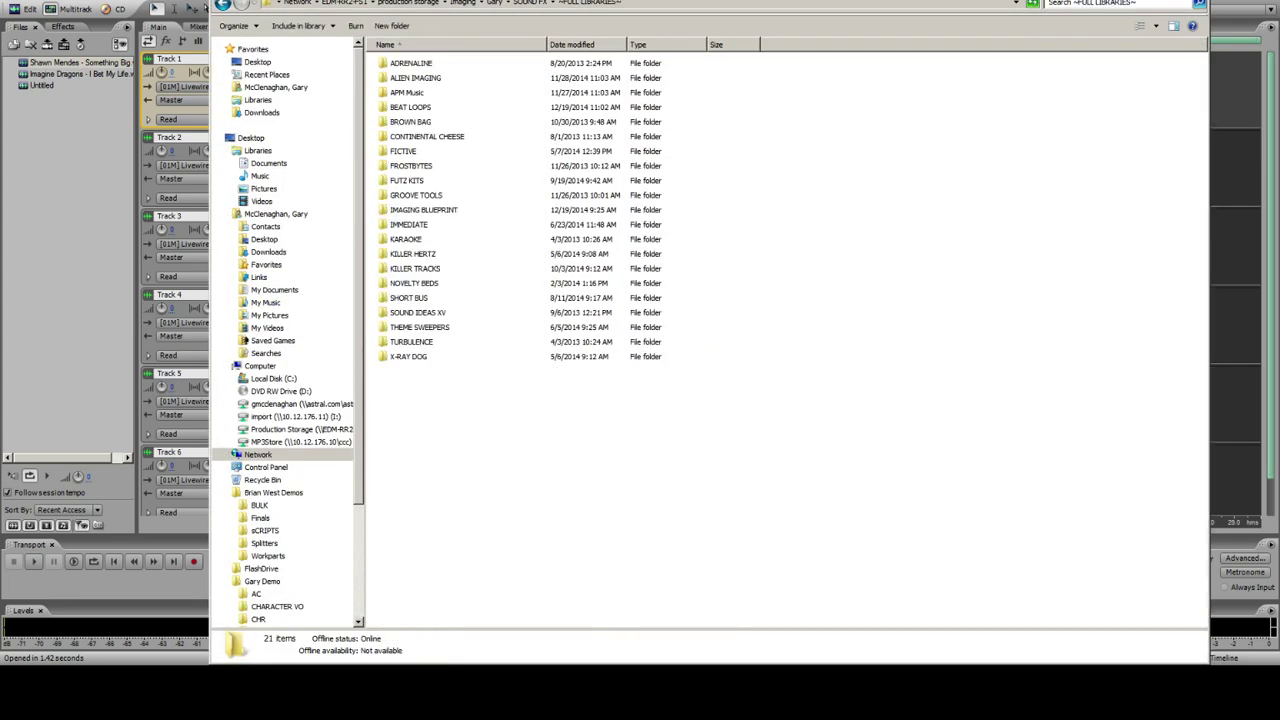
pyautogui.doubleClick(410, 107)
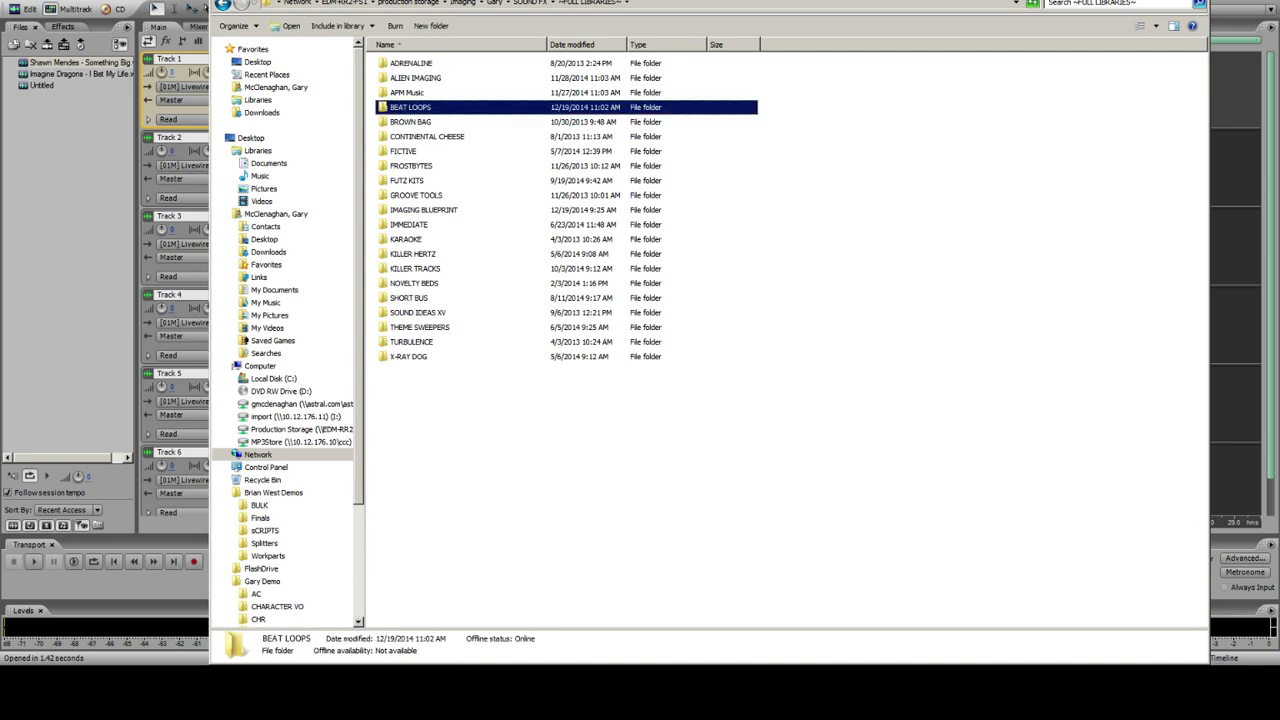
pyautogui.click(447, 121)
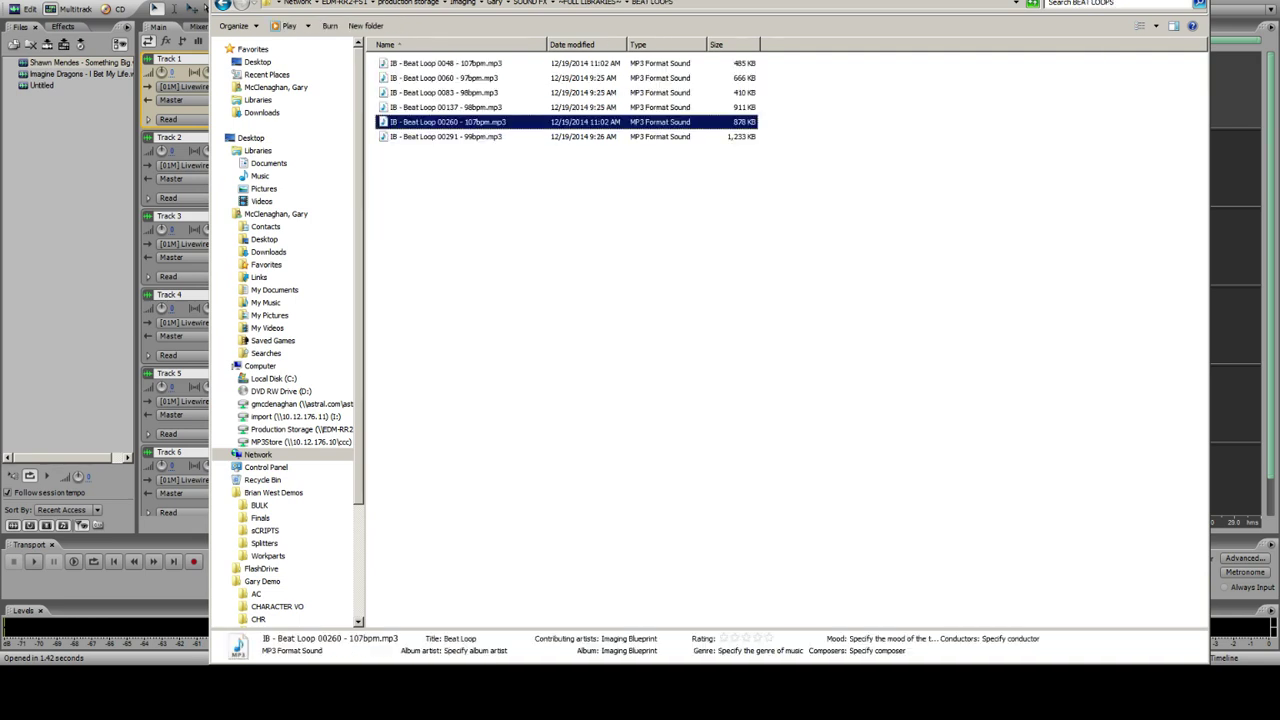
pyautogui.keyDown('ctrl'); pyautogui.click(445, 63); pyautogui.keyUp('ctrl')
pyautogui.moveTo(445, 63); pyautogui.dragTo(67, 200)
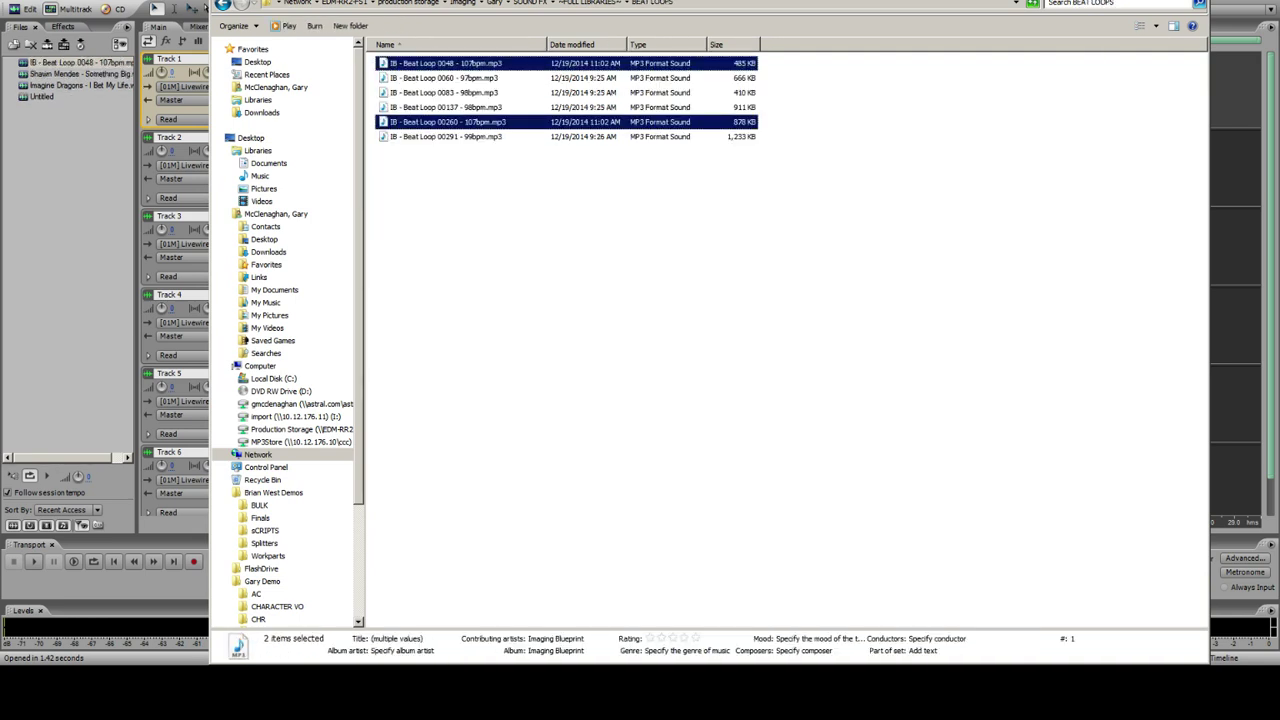
pyautogui.click(107, 25)
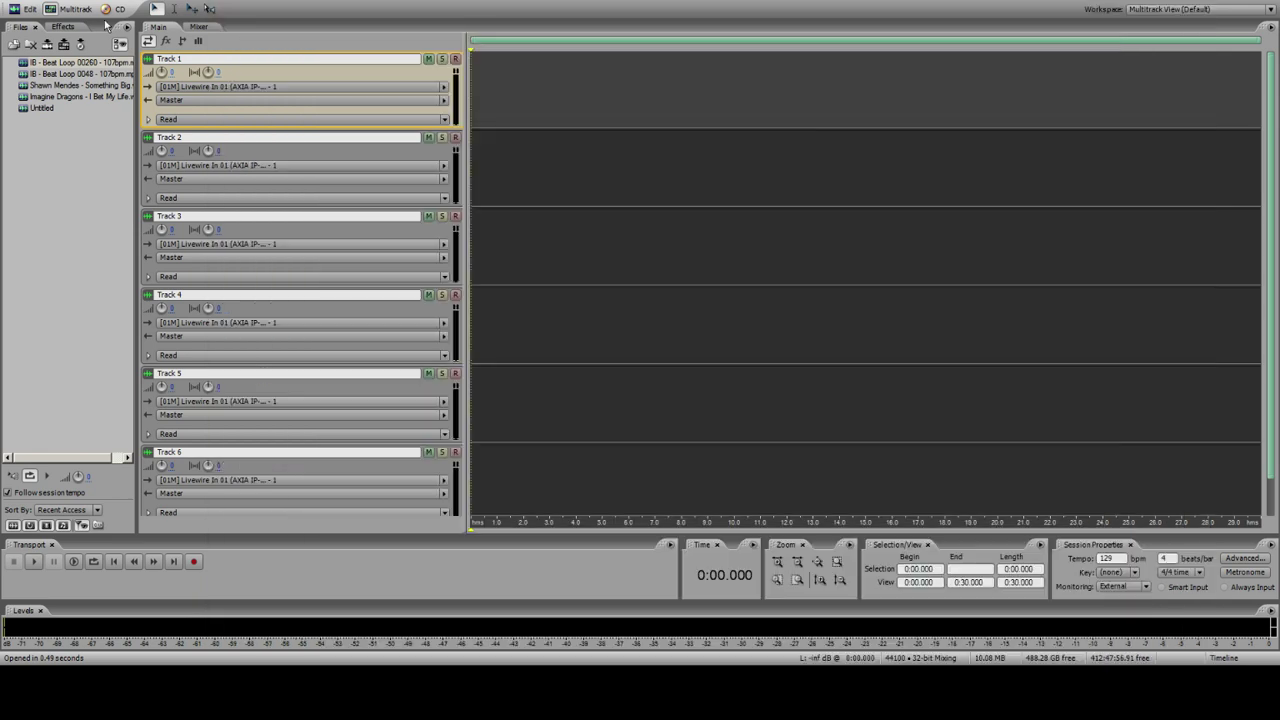
# Step: Widen the multitrack file list to show full names, and play Beat Loop 00260 in the waveform editor
pyautogui.click(72, 62)
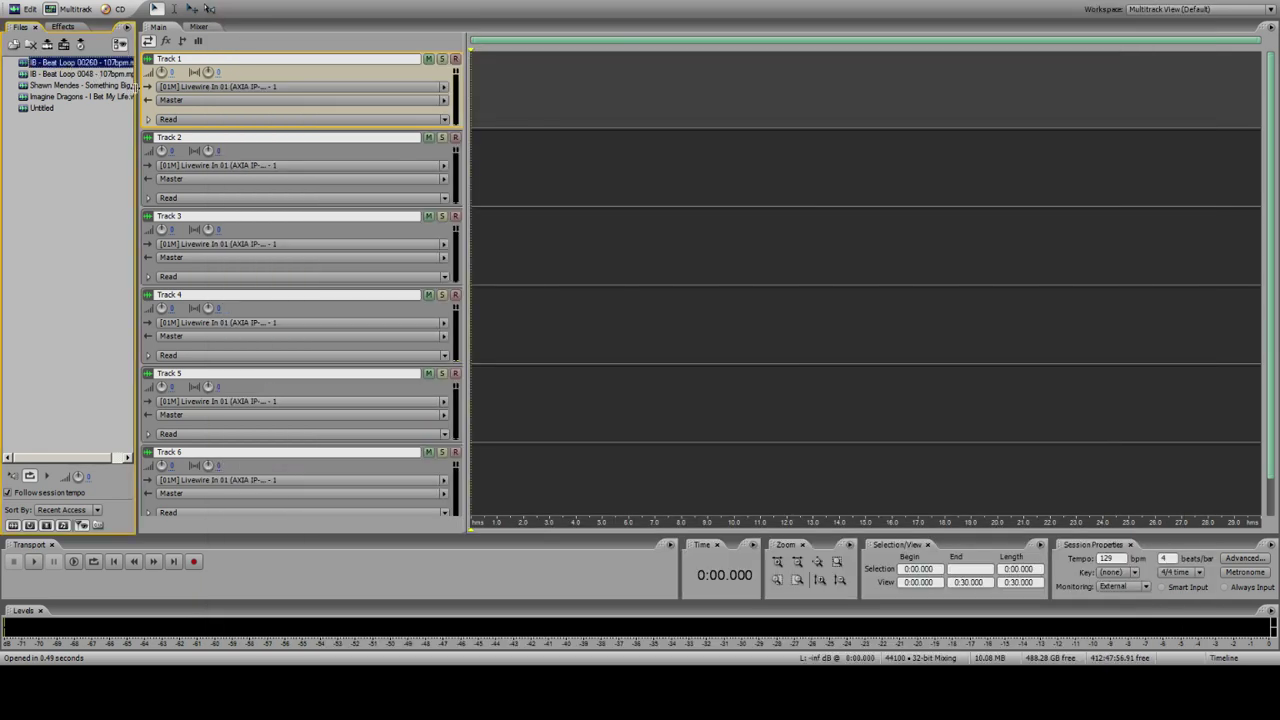
pyautogui.moveTo(136, 87); pyautogui.dragTo(206, 84)
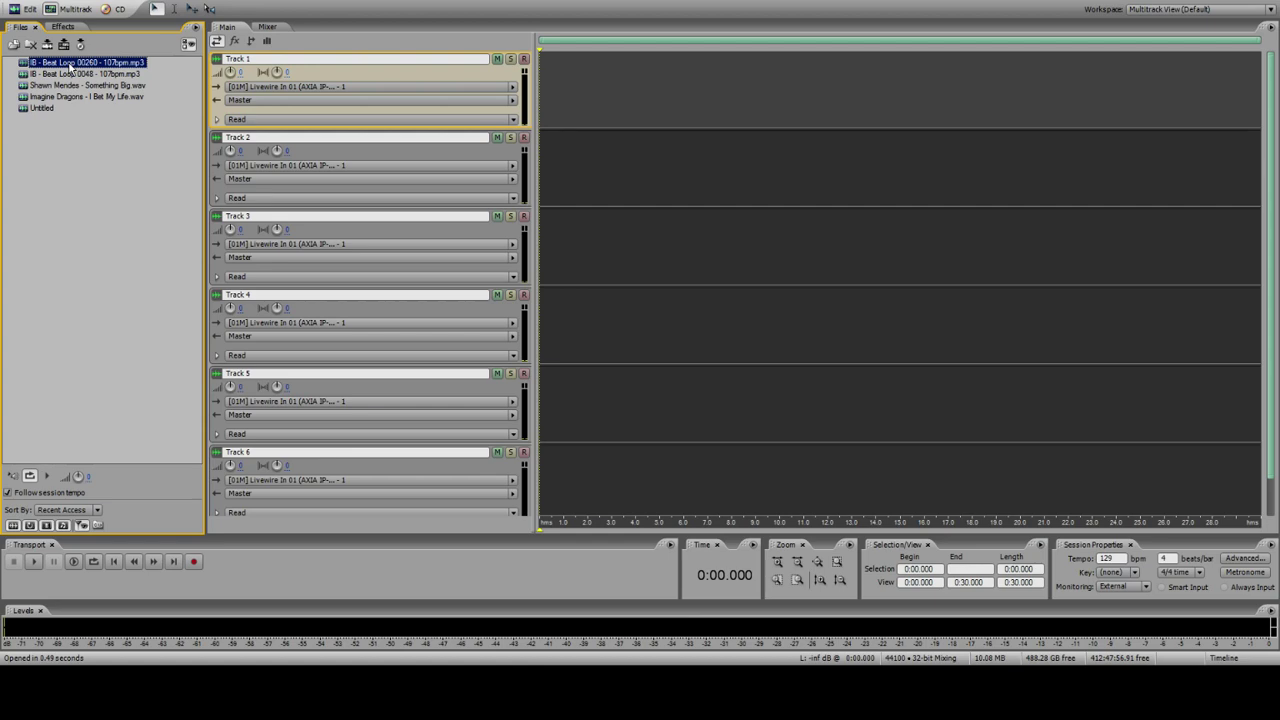
pyautogui.doubleClick(70, 62)
pyautogui.press('space')
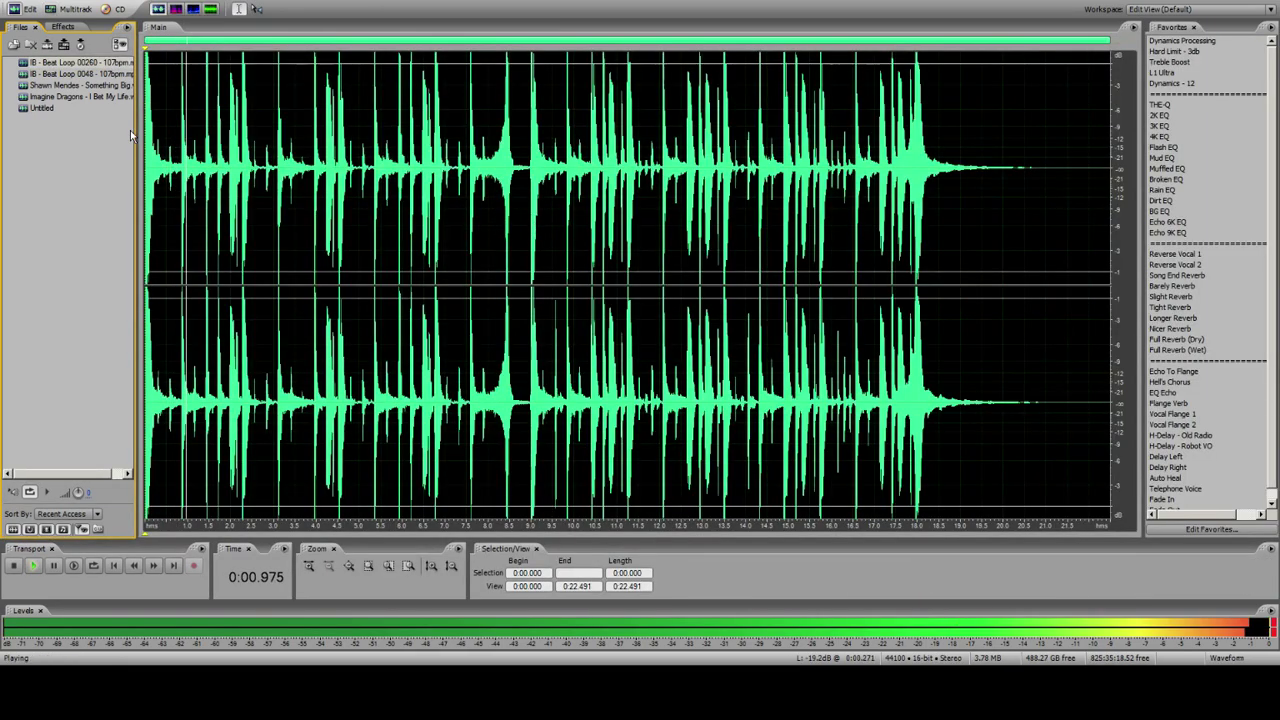
# Step: Play Beat Loop 0048 from its first beat at about 1.14 s and check where its audio ends
pyautogui.doubleClick(104, 75)
pyautogui.press('space')
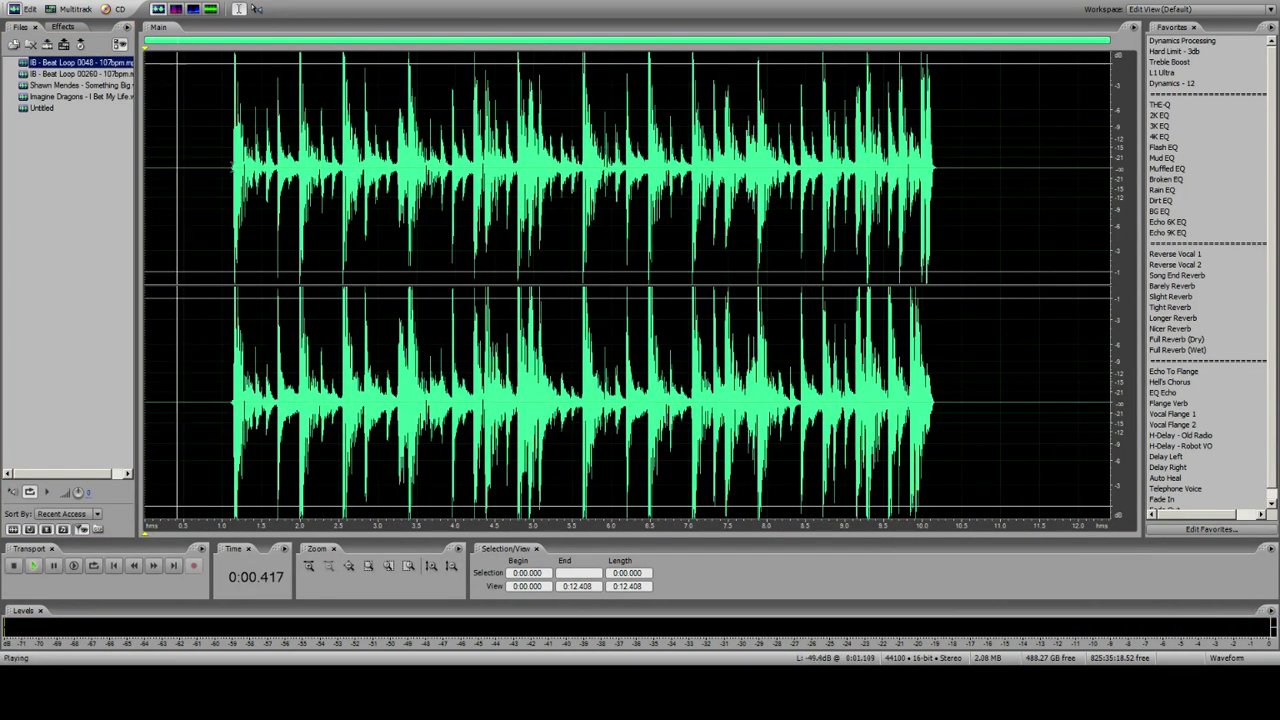
pyautogui.press('space')
pyautogui.click(232, 167)
pyautogui.click(233, 165)
pyautogui.press('space')
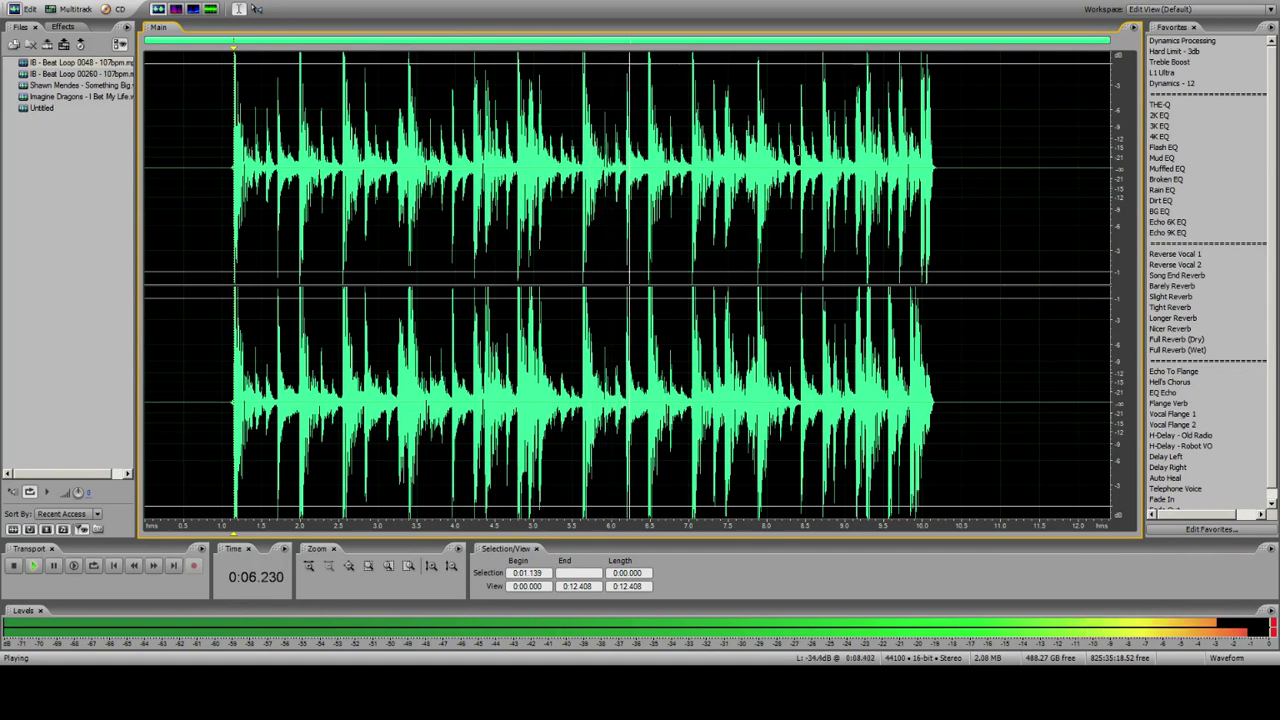
pyautogui.click(935, 145)
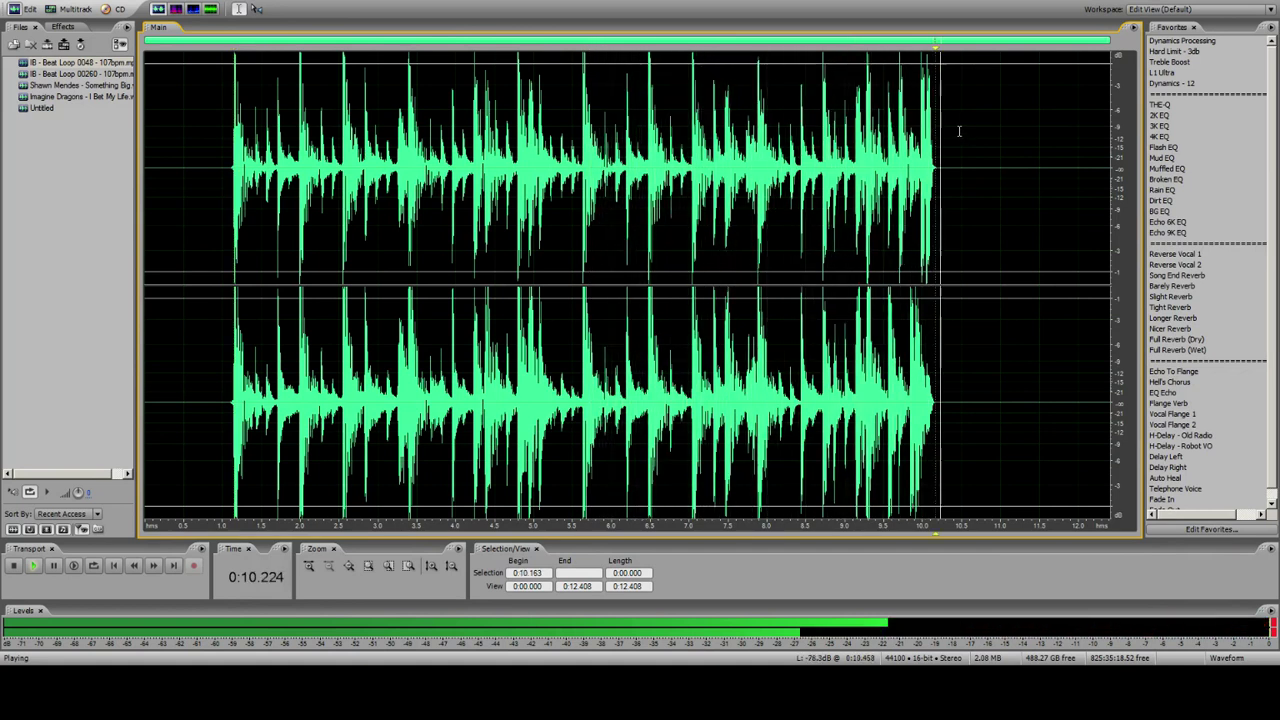
pyautogui.press('space')
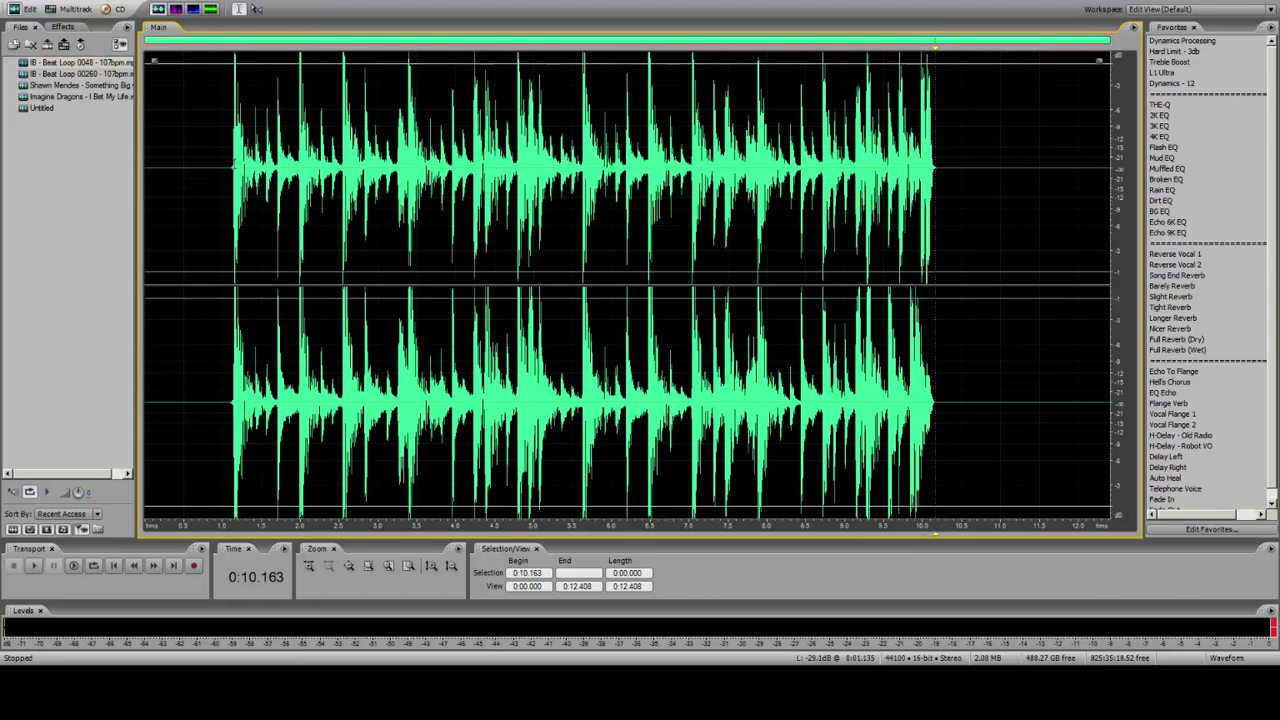
pyautogui.moveTo(233, 162); pyautogui.dragTo(144, 162)
# Step: Place Beat Loop 0048 on Track 2 of the multitrack session and cut off the silence before its first beat
pyautogui.click(50, 9)
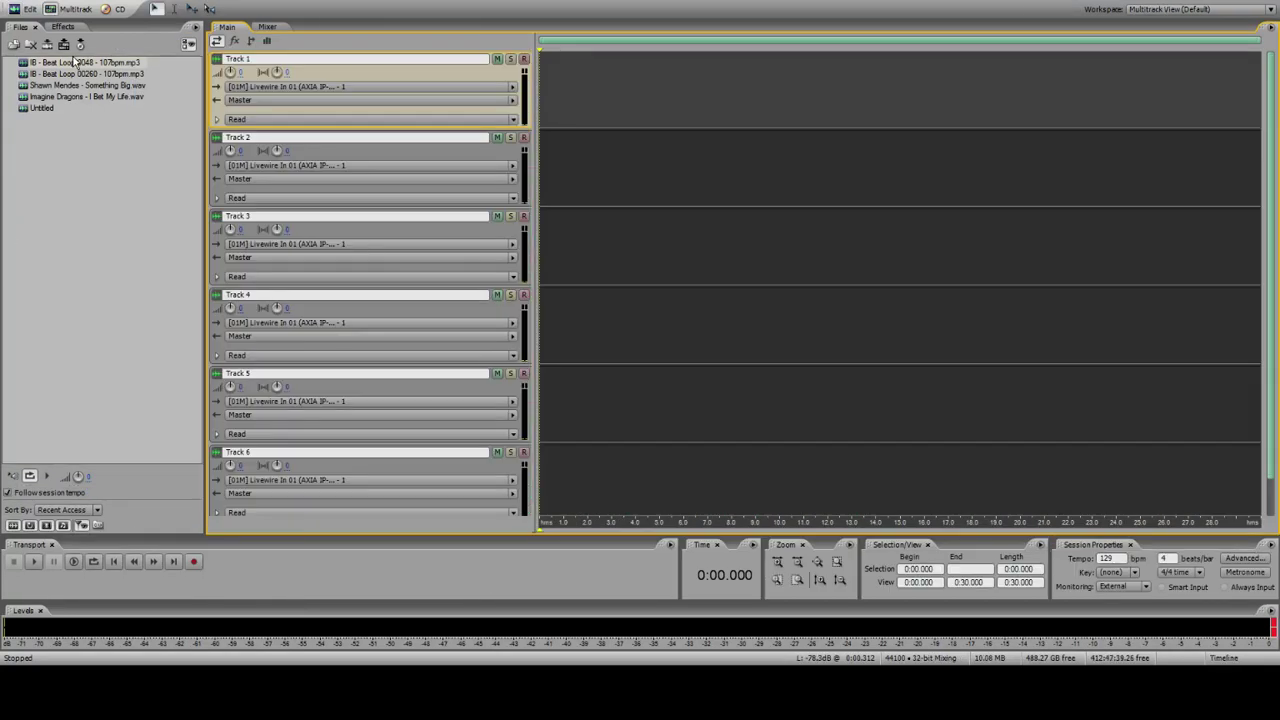
pyautogui.moveTo(74, 62); pyautogui.dragTo(806, 155)
pyautogui.click(800, 155)
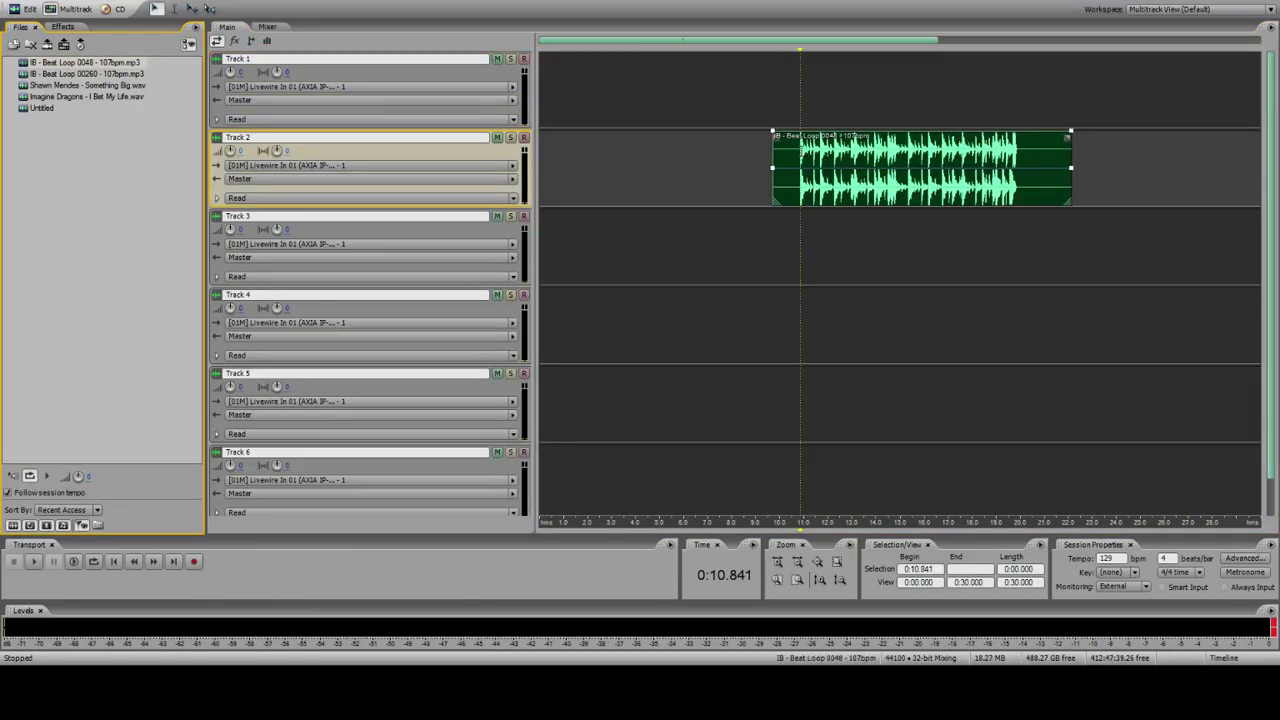
pyautogui.click(778, 581)
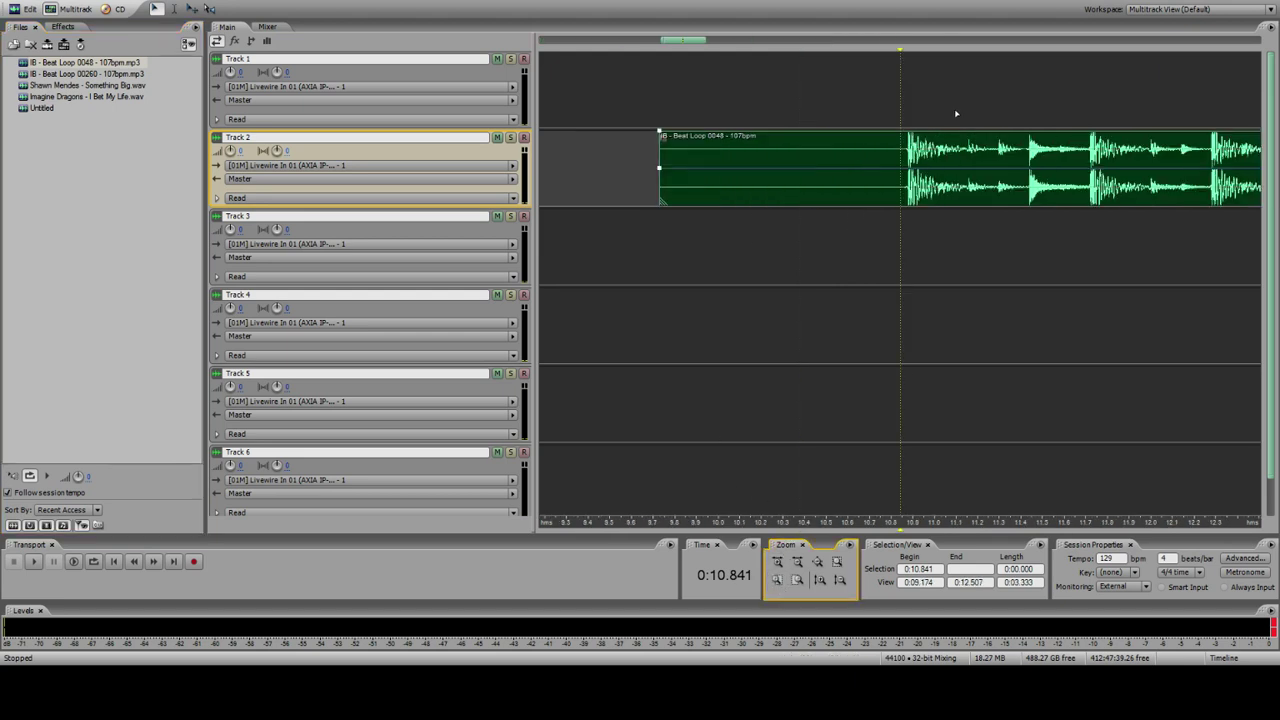
pyautogui.click(908, 155)
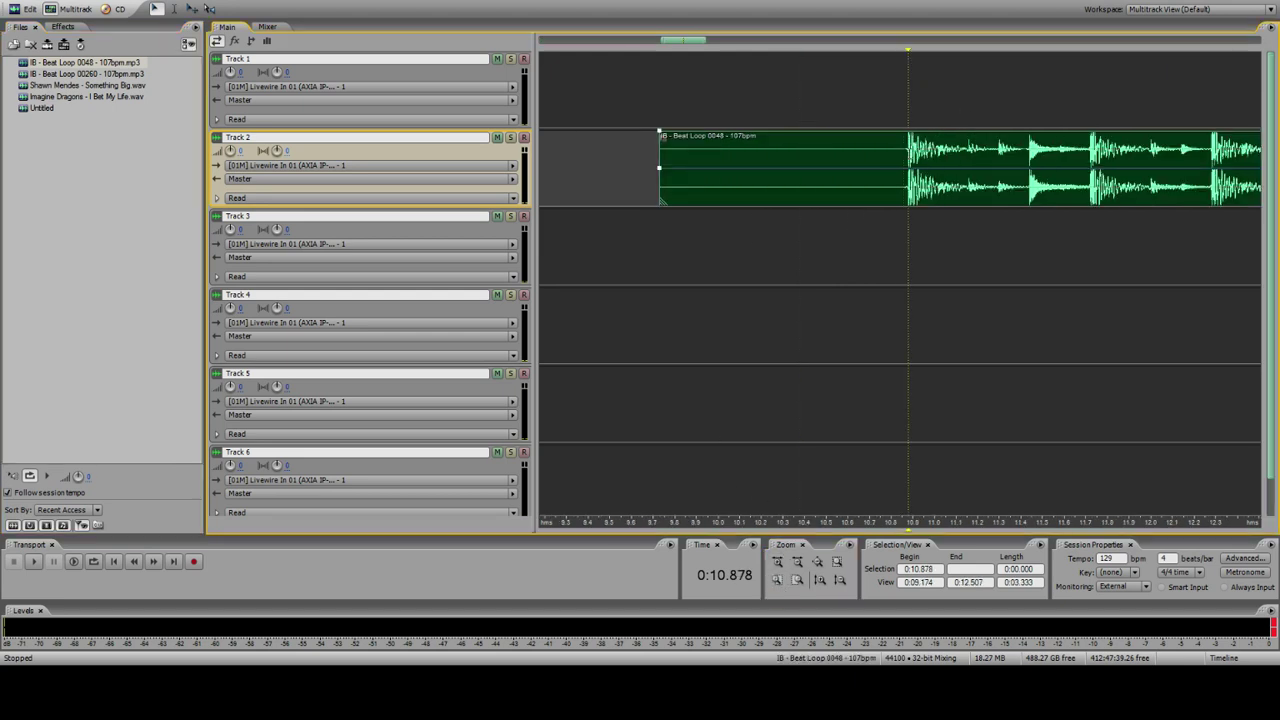
pyautogui.click(778, 580)
pyautogui.click(901, 150)
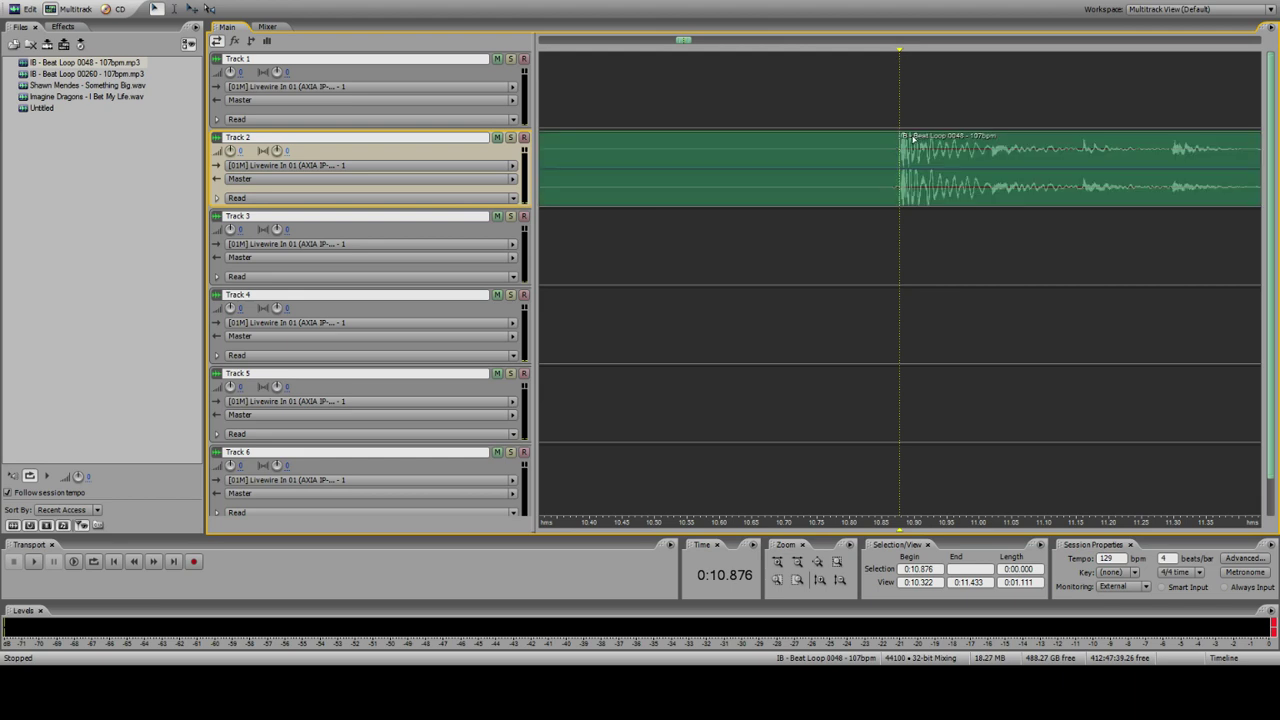
pyautogui.click(849, 155)
pyautogui.press('Delete')
pyautogui.click(900, 158)
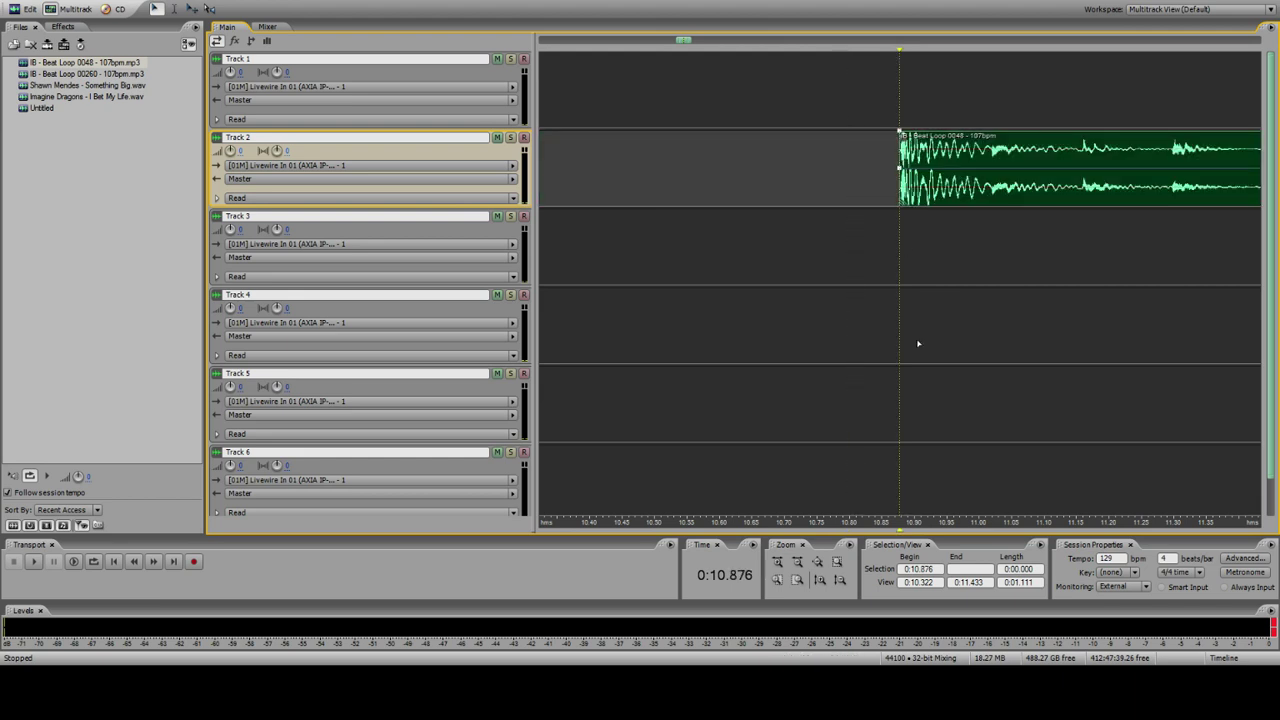
# Step: Split the Track 2 loop clip at about 19.87 s, where the beat ends, and delete the silent tail
pyautogui.doubleClick(797, 561)
pyautogui.click(797, 562)
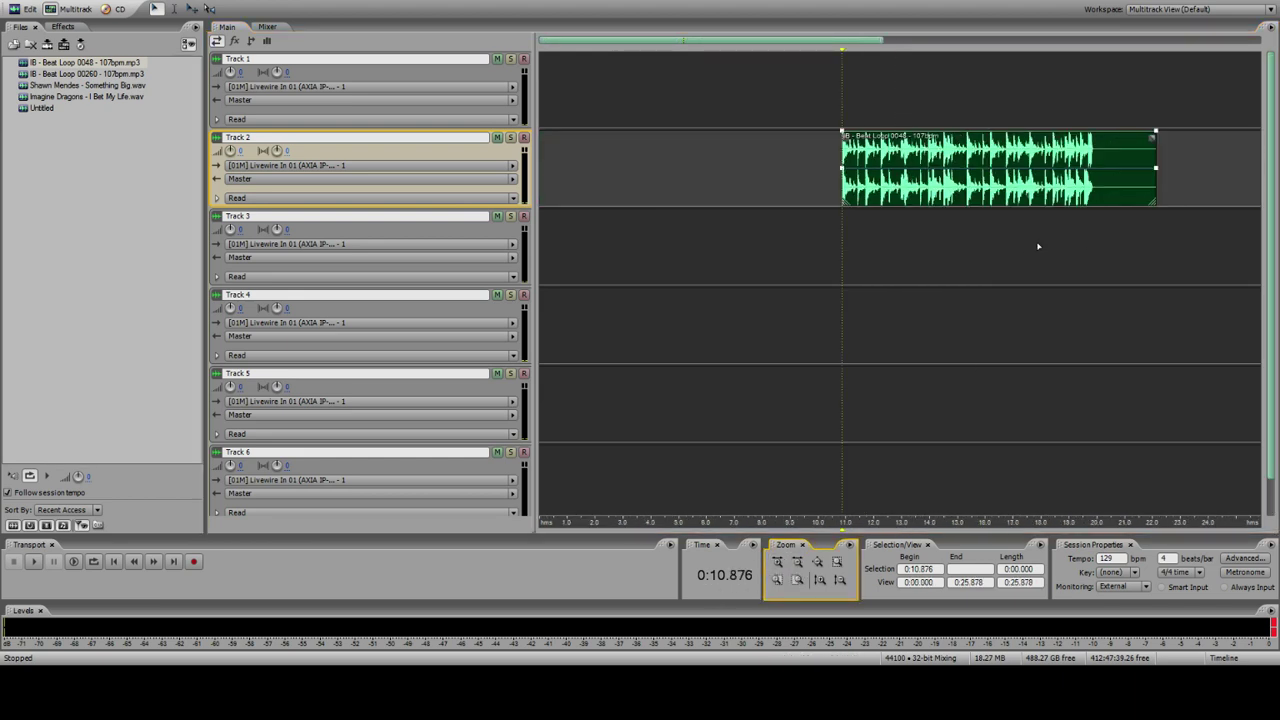
pyautogui.click(1093, 221)
pyautogui.click(778, 581)
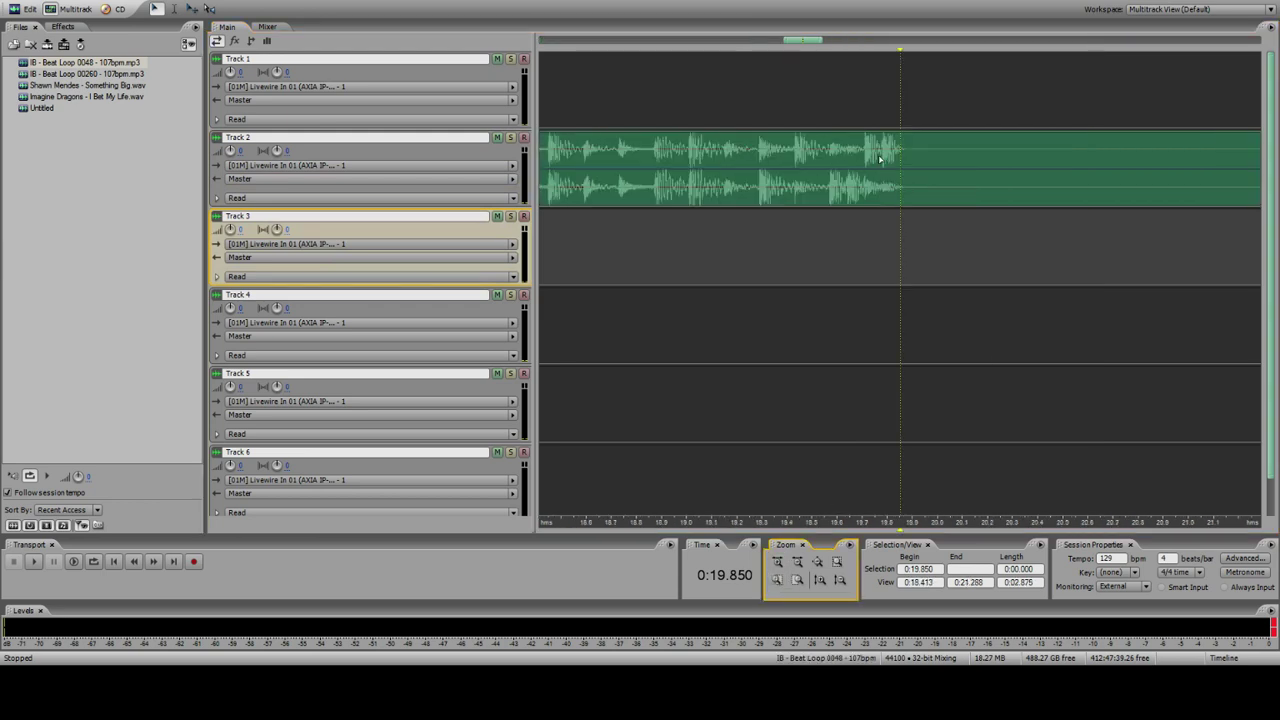
pyautogui.click(904, 183)
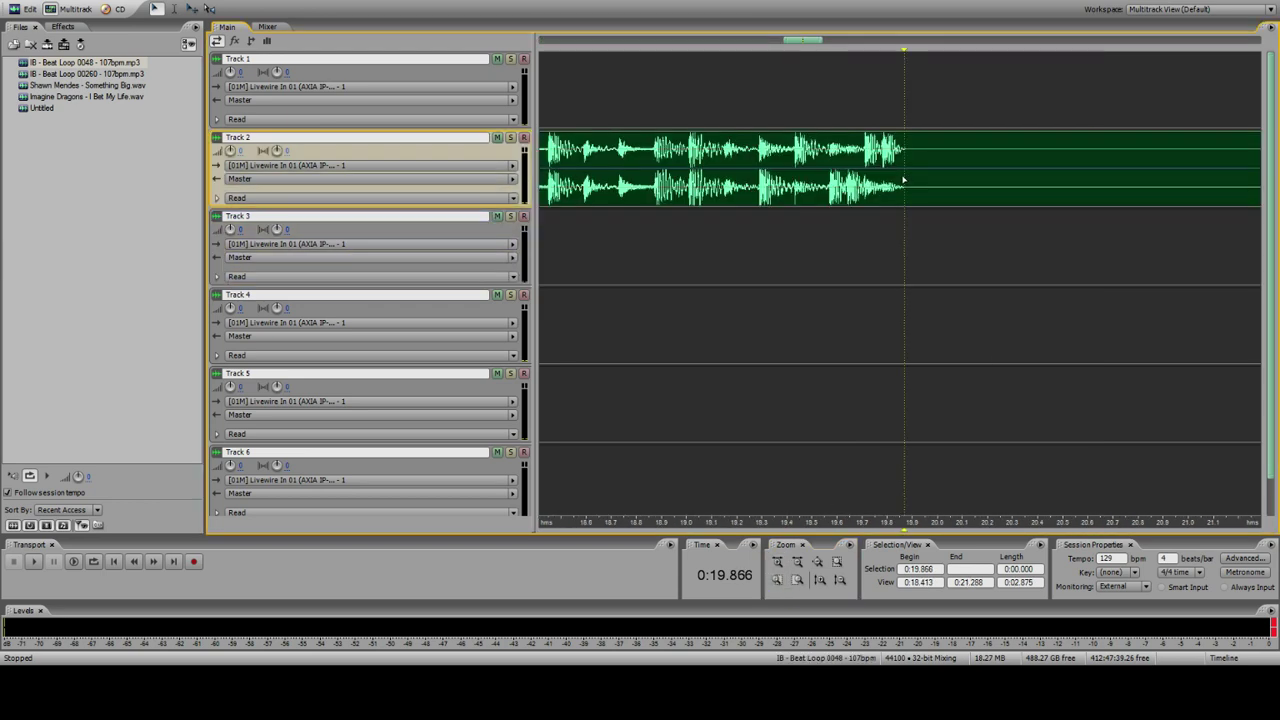
pyautogui.hotkey('ctrl', 'k')
pyautogui.click(919, 188)
pyautogui.press('Delete')
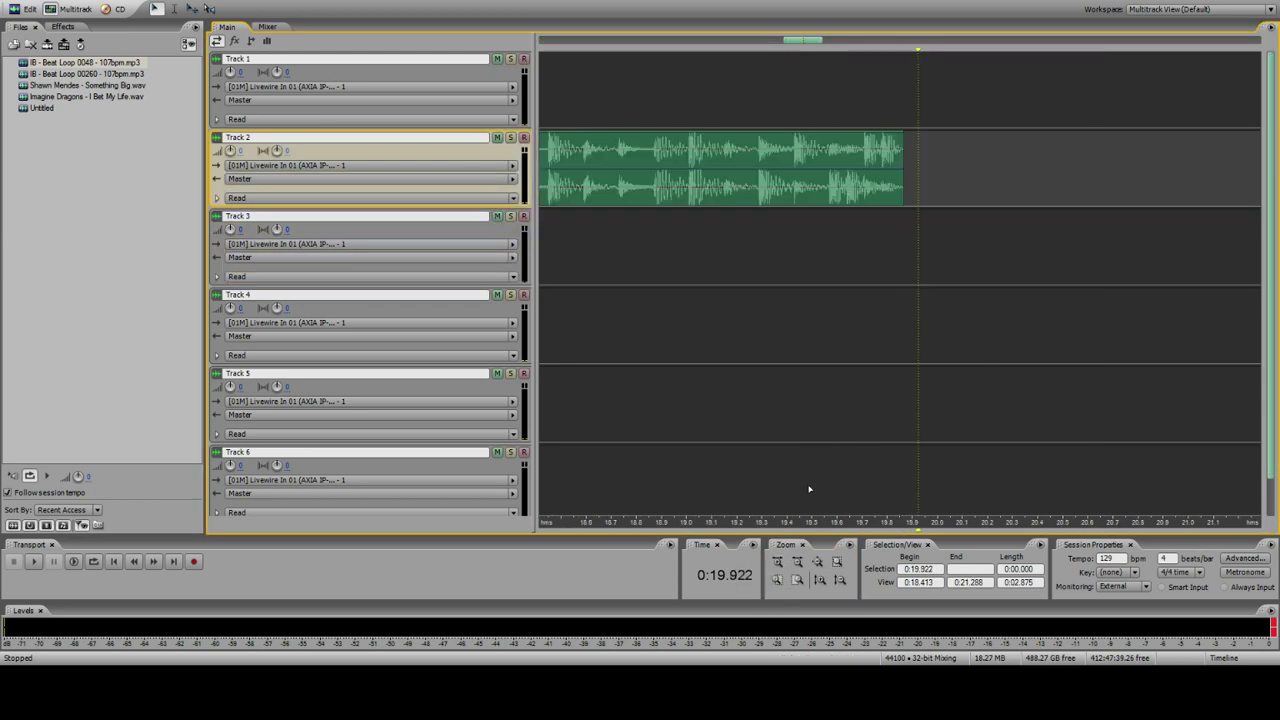
# Step: Select the time range spanning the trimmed loop on Track 2 and play it as a repeating loop
pyautogui.click(797, 561)
pyautogui.moveTo(646, 120); pyautogui.dragTo(900, 84)
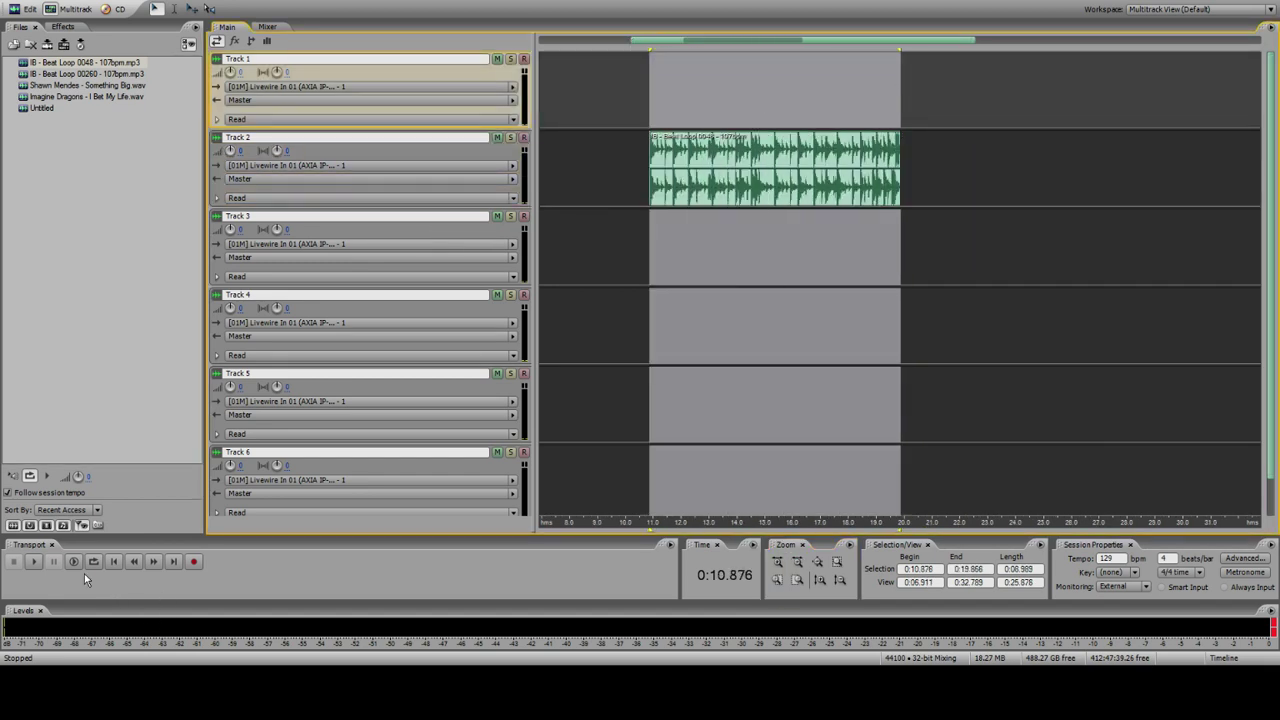
pyautogui.click(33, 561)
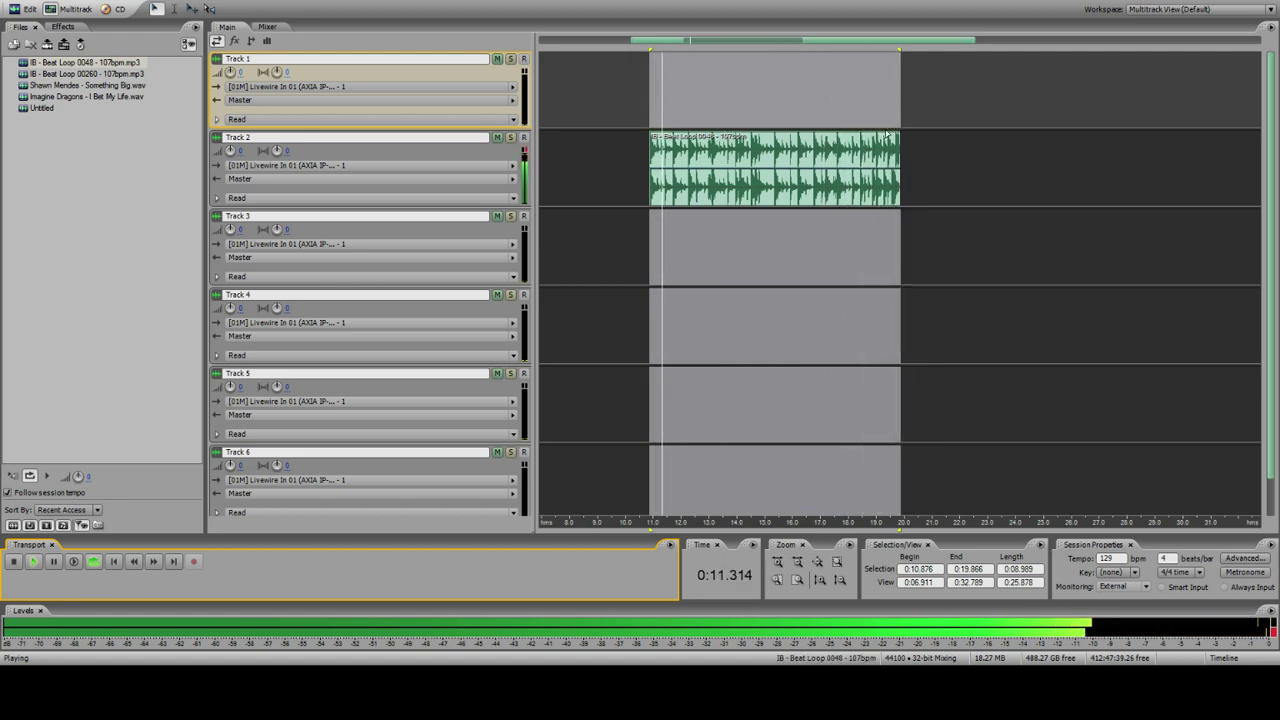
pyautogui.press('space')
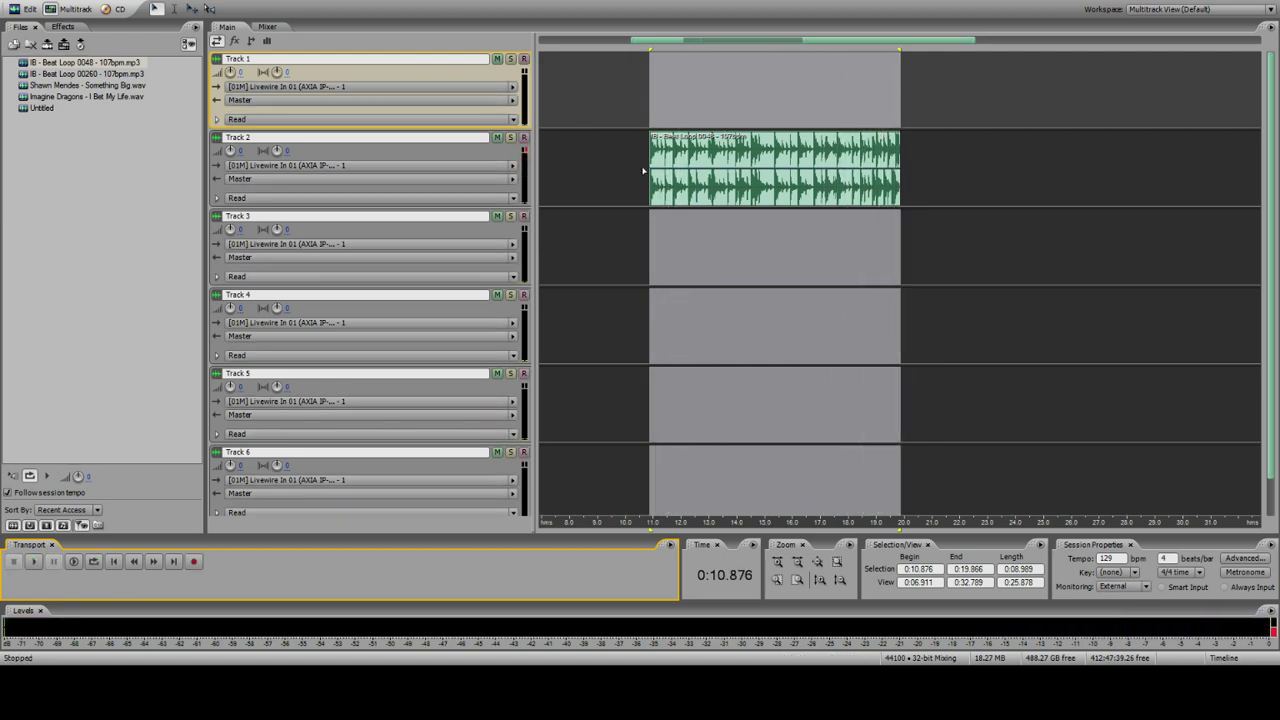
# Step: Remove the Beat Loop 0048 clip from Track 2
pyautogui.click(655, 170)
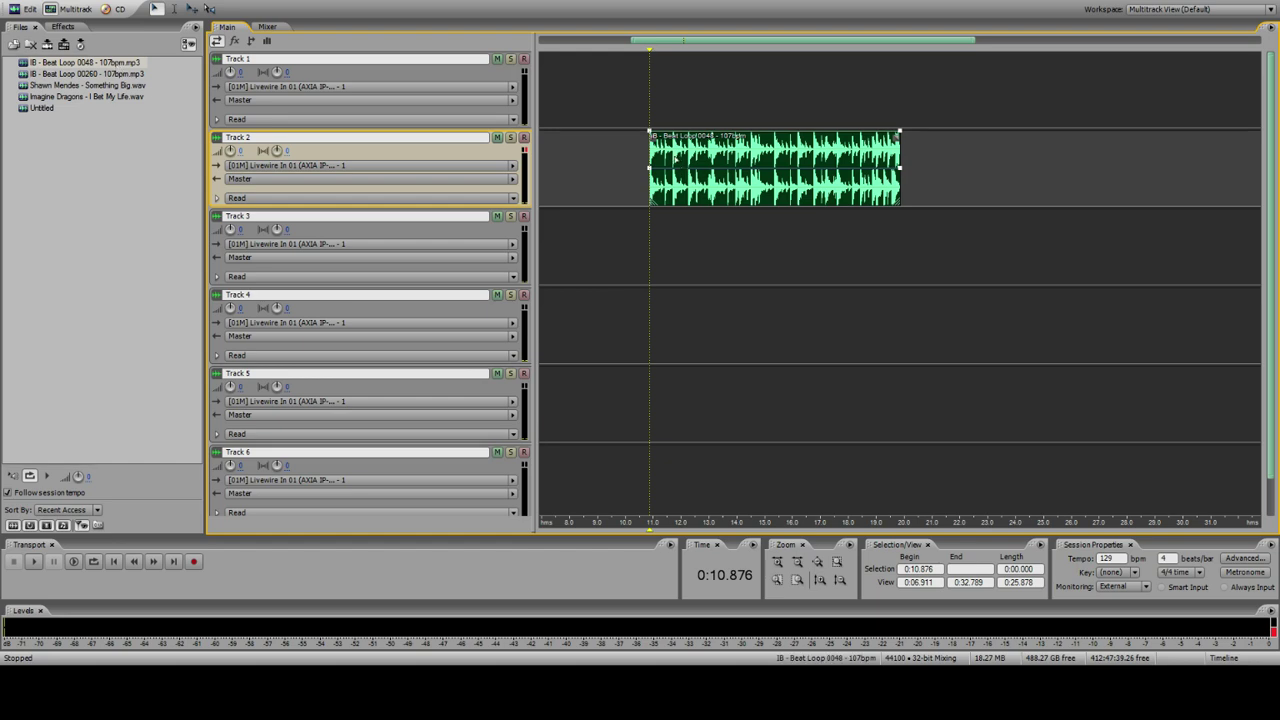
pyautogui.hotkey('ctrl', 'z')
# Step: Play Beat Loop 00260 in the waveform editor and place the cursor at the second phrase's start, about 8.98 s
pyautogui.doubleClick(97, 87)
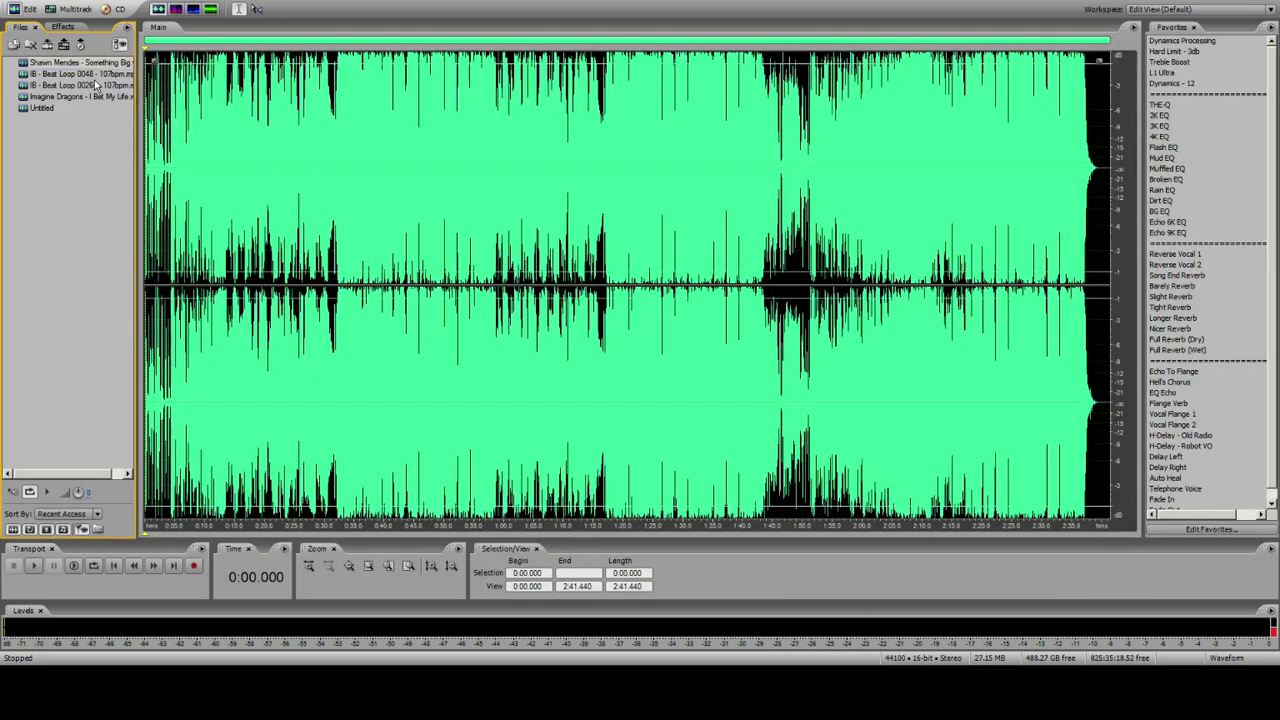
pyautogui.doubleClick(97, 87)
pyautogui.press('space')
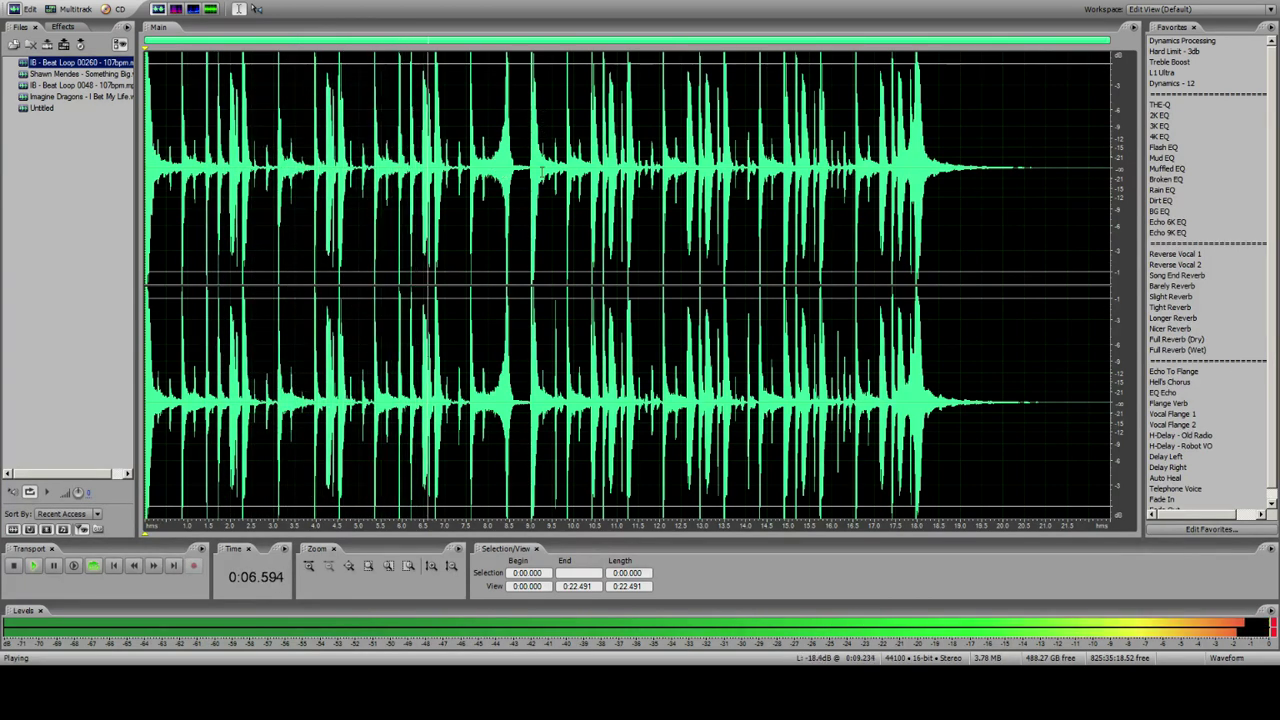
pyautogui.click(530, 160)
pyautogui.click(532, 148)
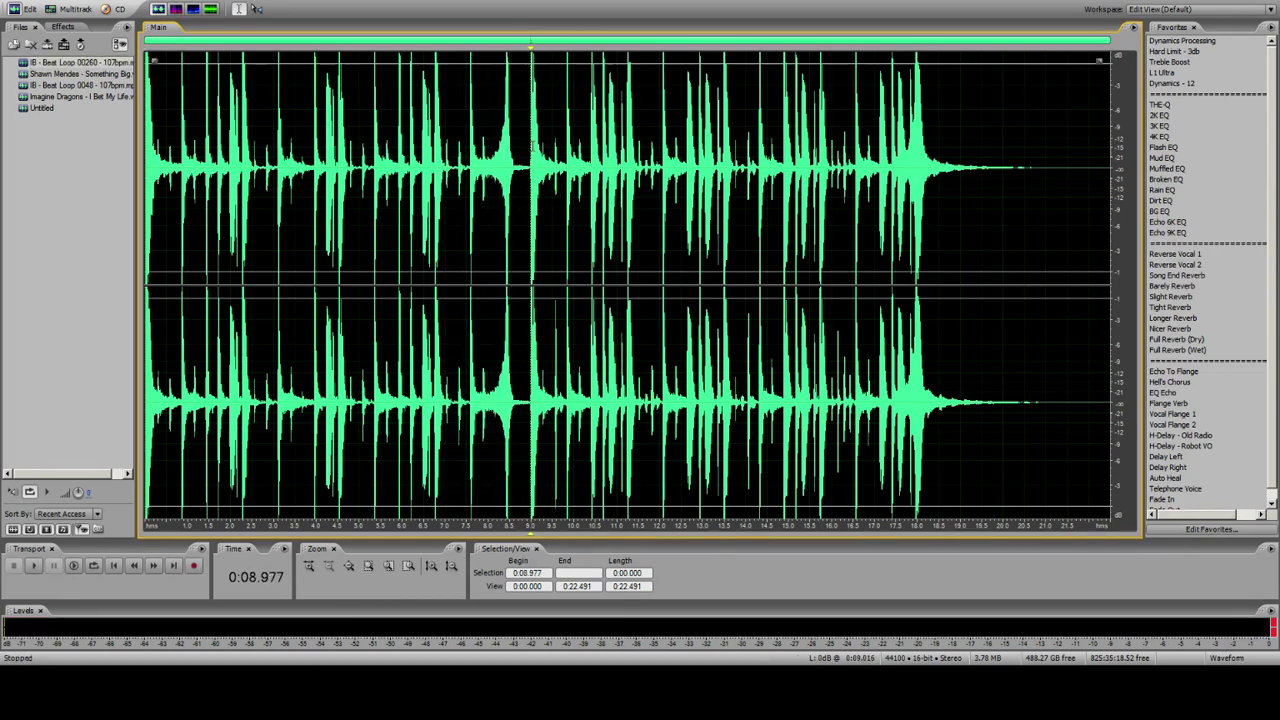
pyautogui.hotkey('ctrl', 'c')
# Step: Place Beat Loop 00260 on Track 1 of the multitrack session, starting at about 13 s
pyautogui.click(50, 10)
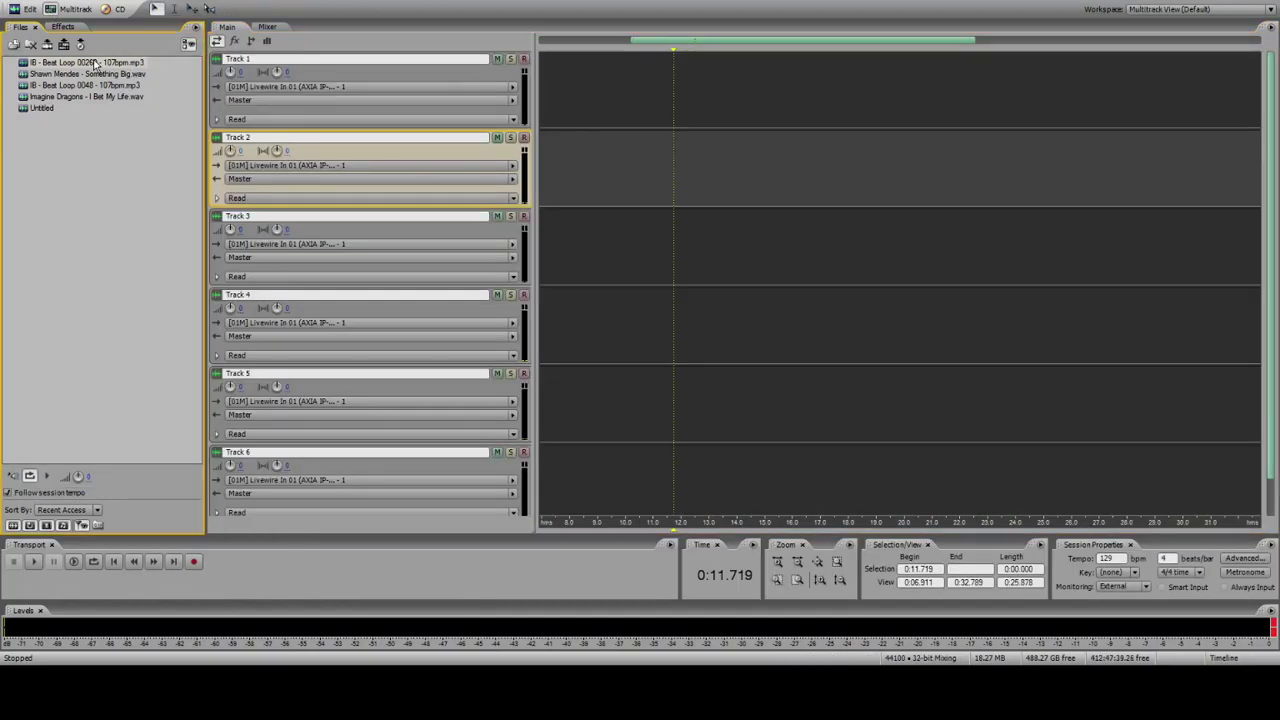
pyautogui.moveTo(97, 64); pyautogui.dragTo(762, 95)
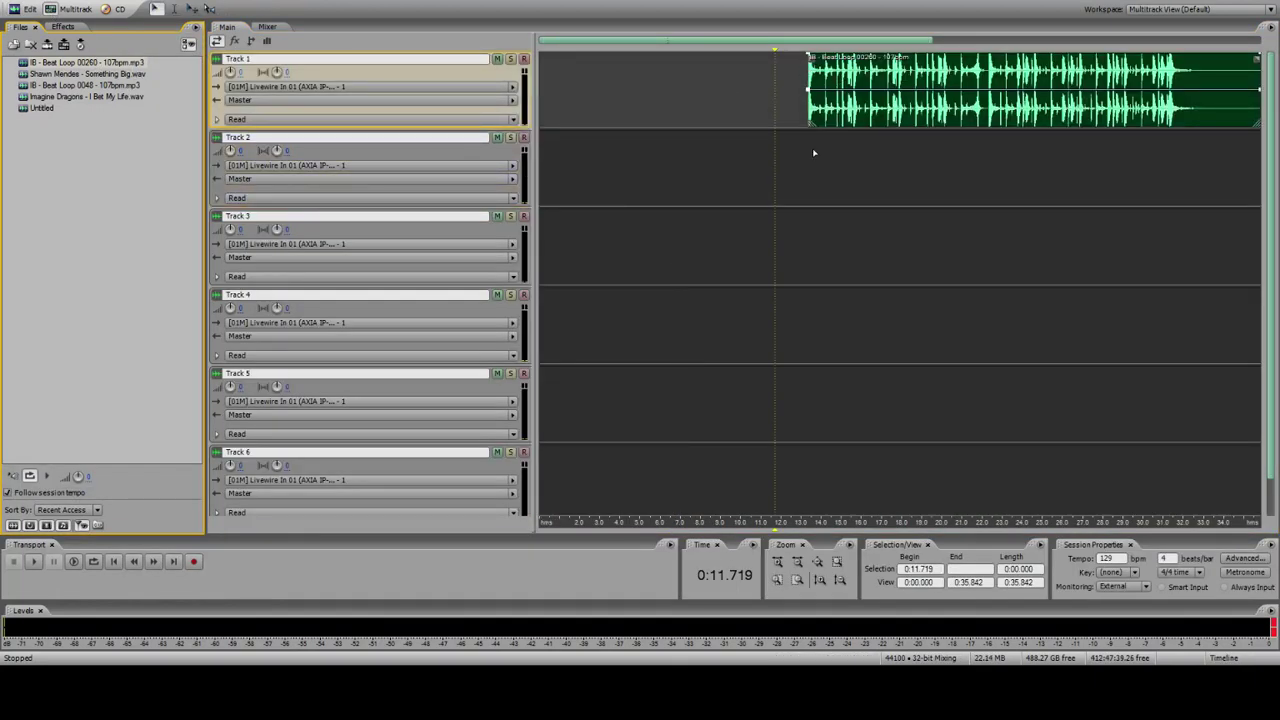
# Step: Check the clip edge dragging option and play Beat Loop 00260 on Track 1 from its start at 13.351 s
pyautogui.click(814, 153)
pyautogui.click(70, 1)
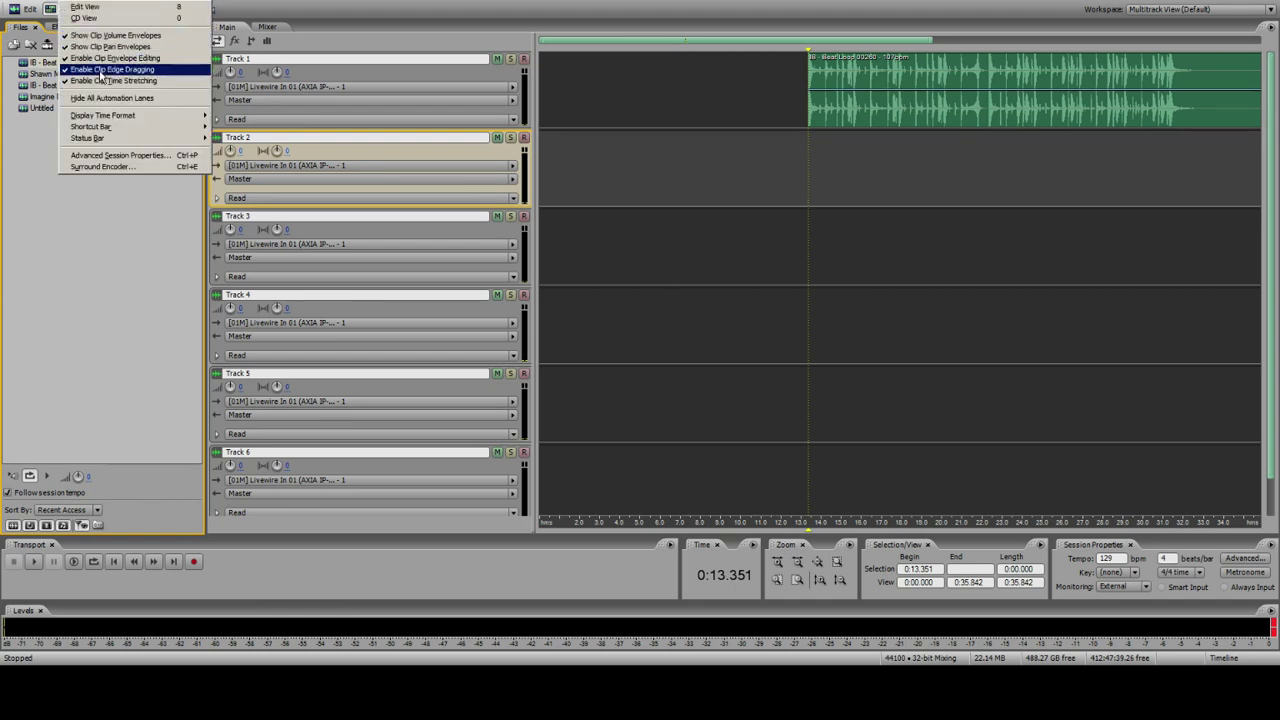
pyautogui.click(99, 70)
pyautogui.press('space')
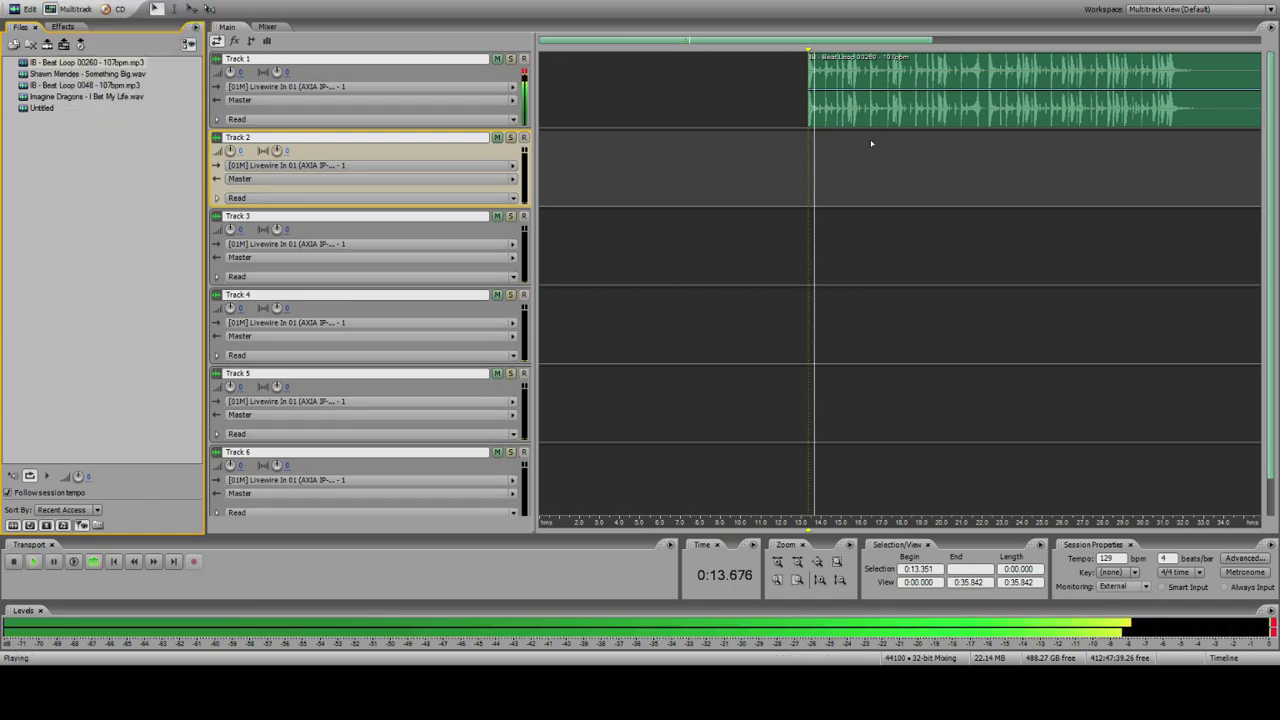
# Step: Split the Beat Loop 00260 clip at the second phrase's first beat, about 22.35 s, and delete the part after it
pyautogui.click(907, 100)
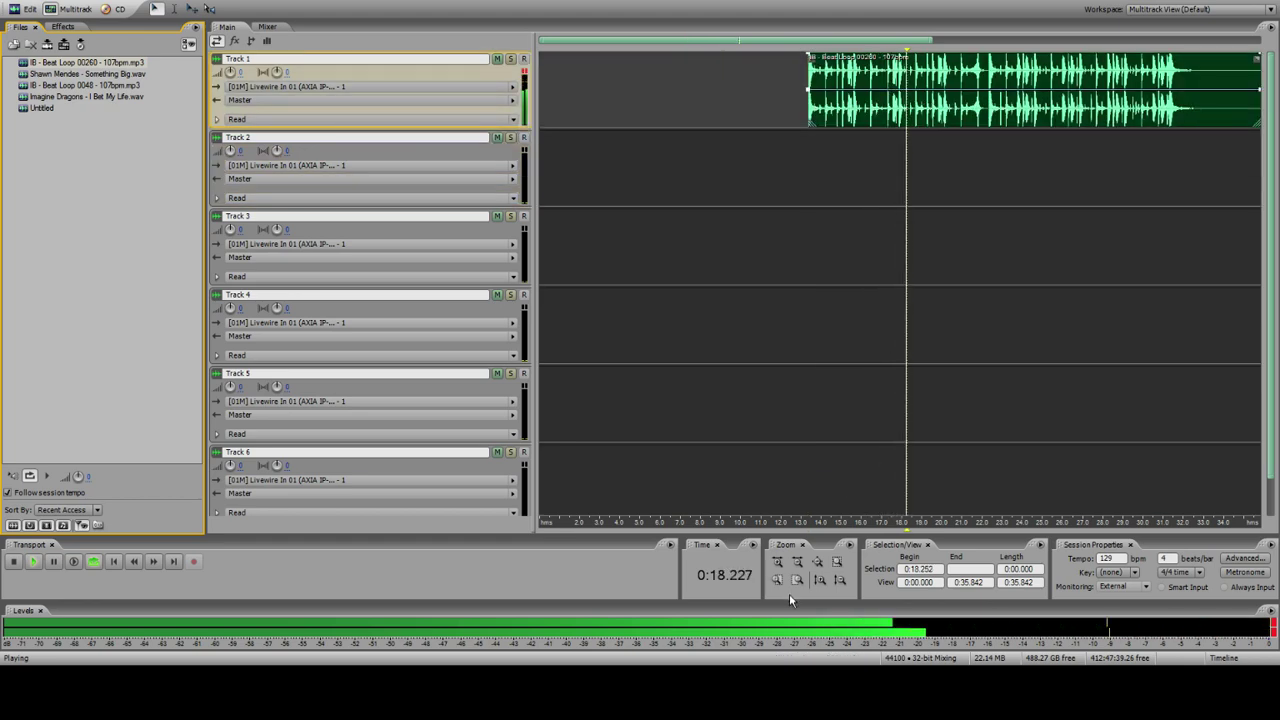
pyautogui.click(777, 562)
pyautogui.moveTo(757, 37); pyautogui.dragTo(822, 37)
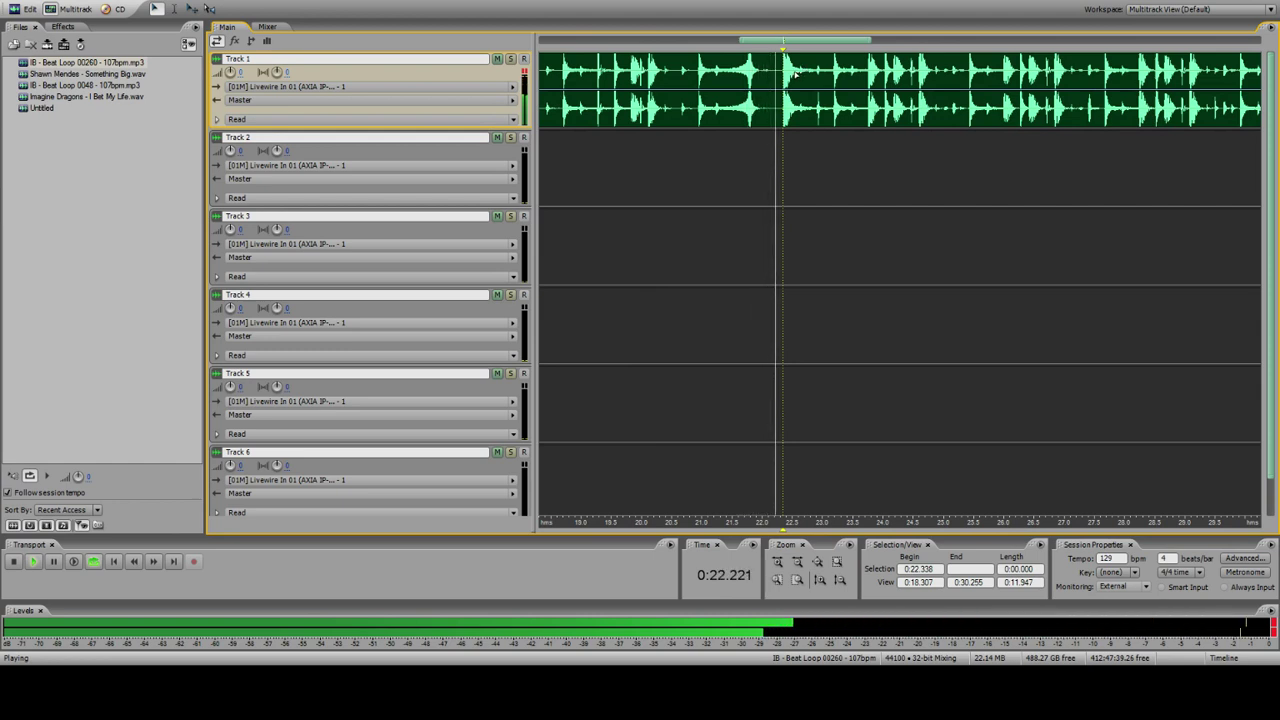
pyautogui.press('space')
pyautogui.click(797, 579)
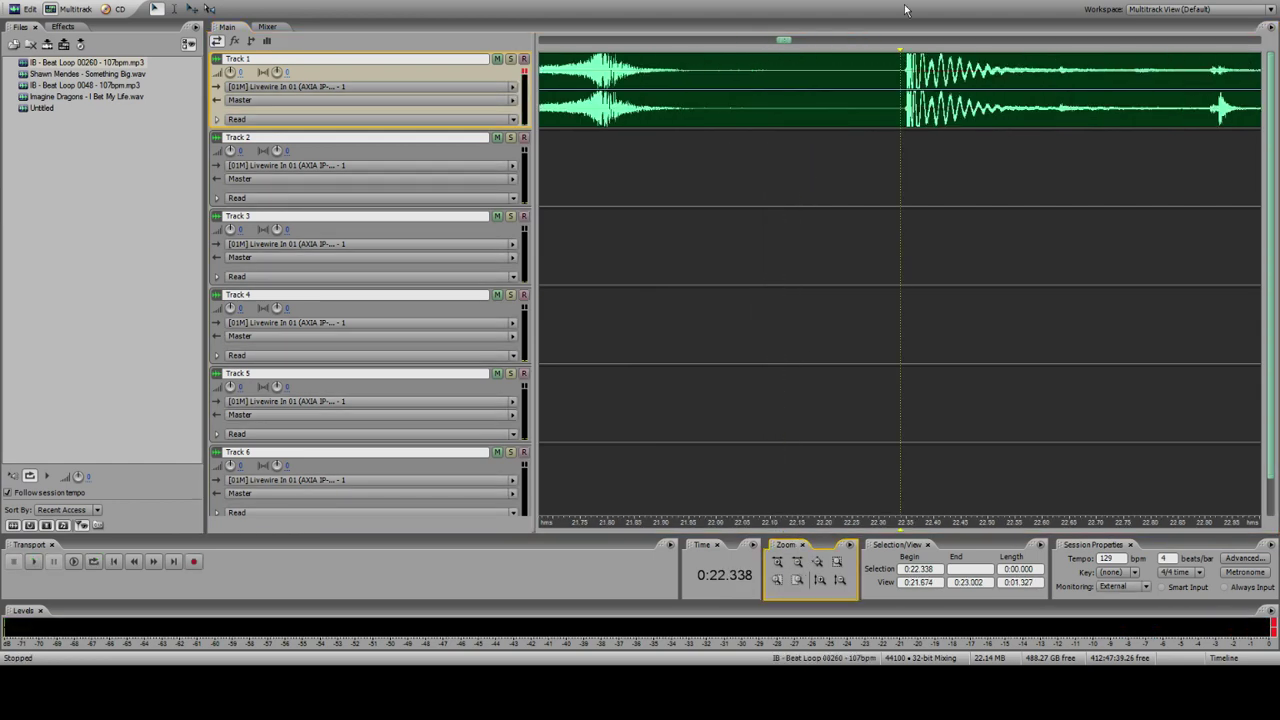
pyautogui.click(906, 74)
pyautogui.hotkey('ctrl', 'k')
pyautogui.click(914, 63)
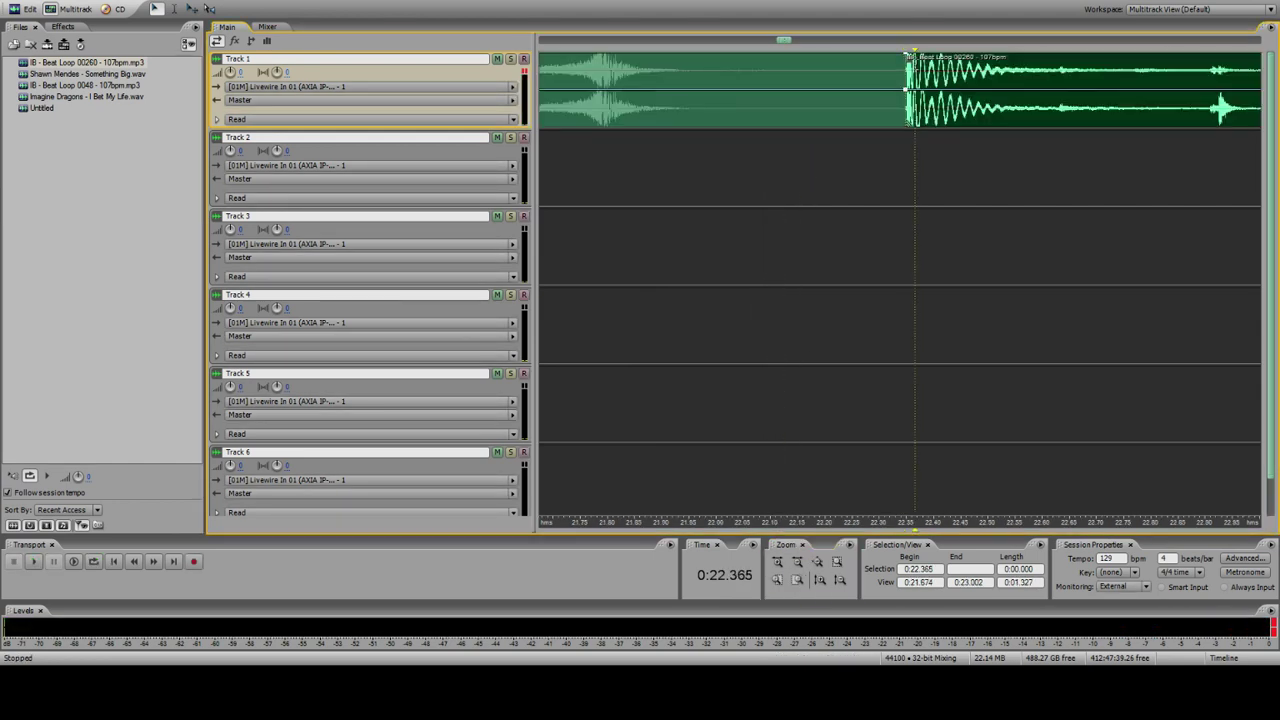
pyautogui.press('Delete')
# Step: Split the Beat Loop 00260 clip at its first beat, 13.374 s, and delete the short silence before it
pyautogui.click(813, 77)
pyautogui.click(818, 561)
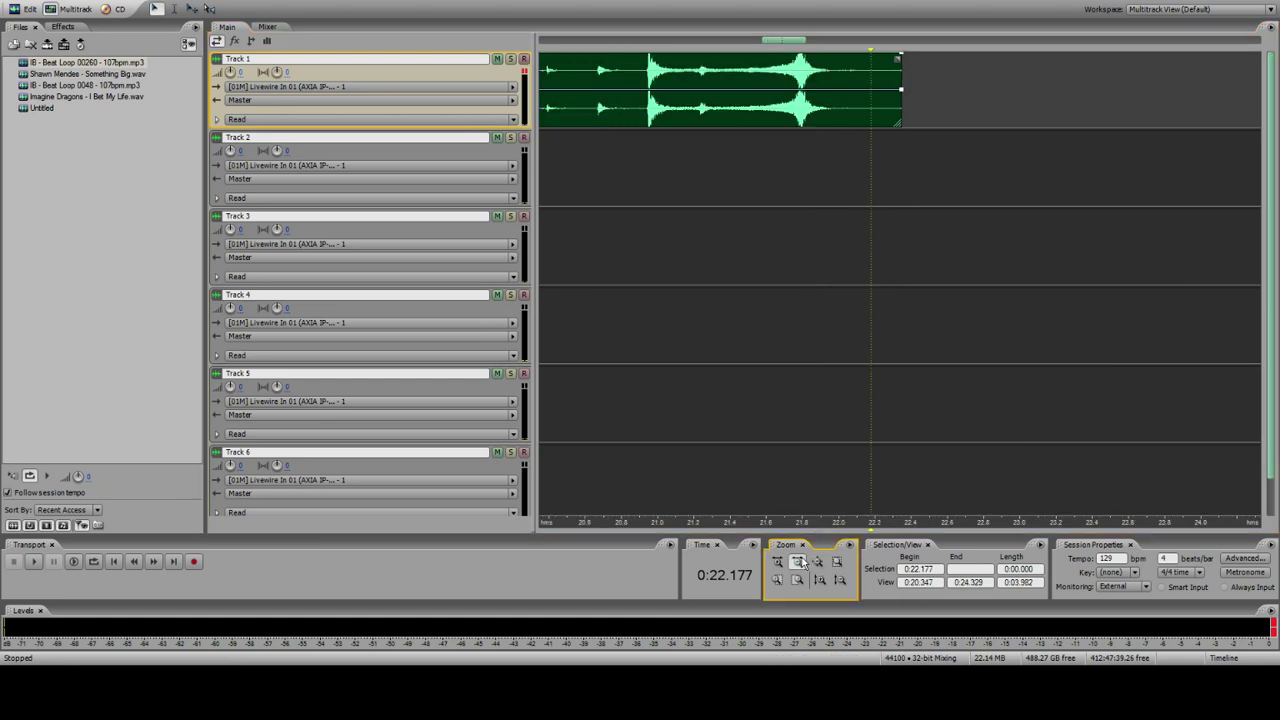
pyautogui.click(797, 562)
pyautogui.click(797, 562)
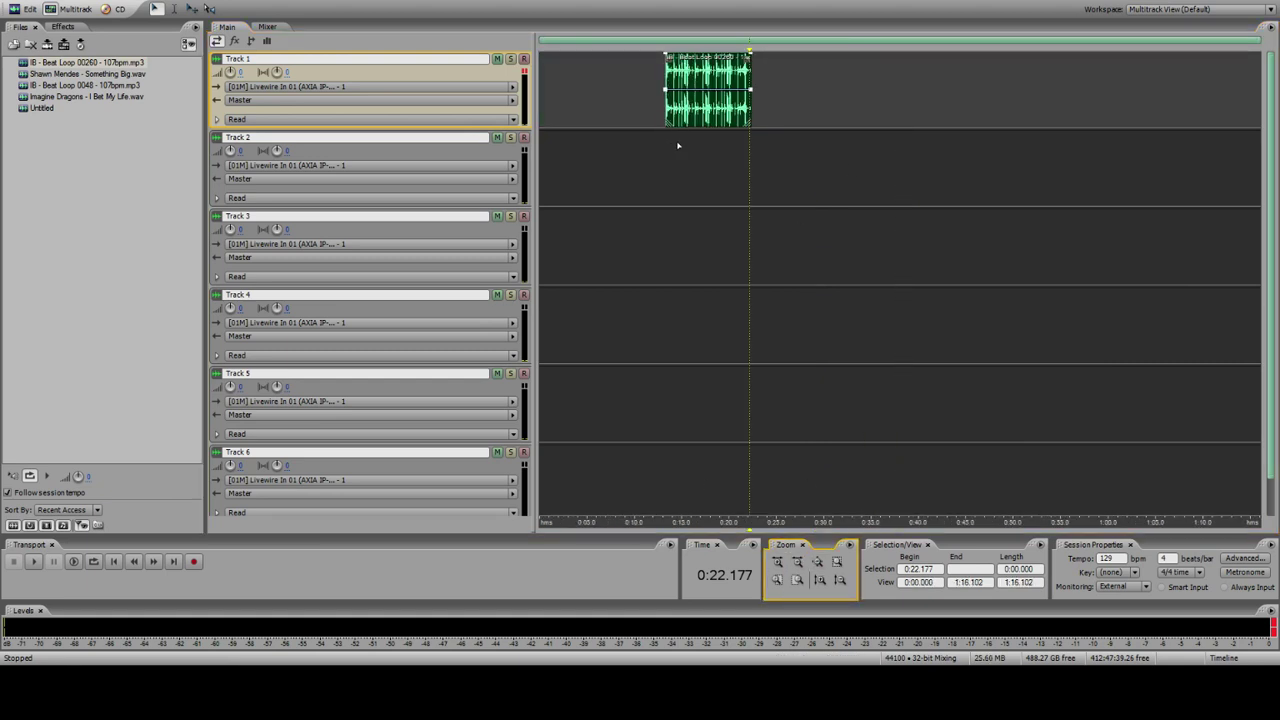
pyautogui.click(669, 143)
pyautogui.click(779, 581)
pyautogui.click(779, 581)
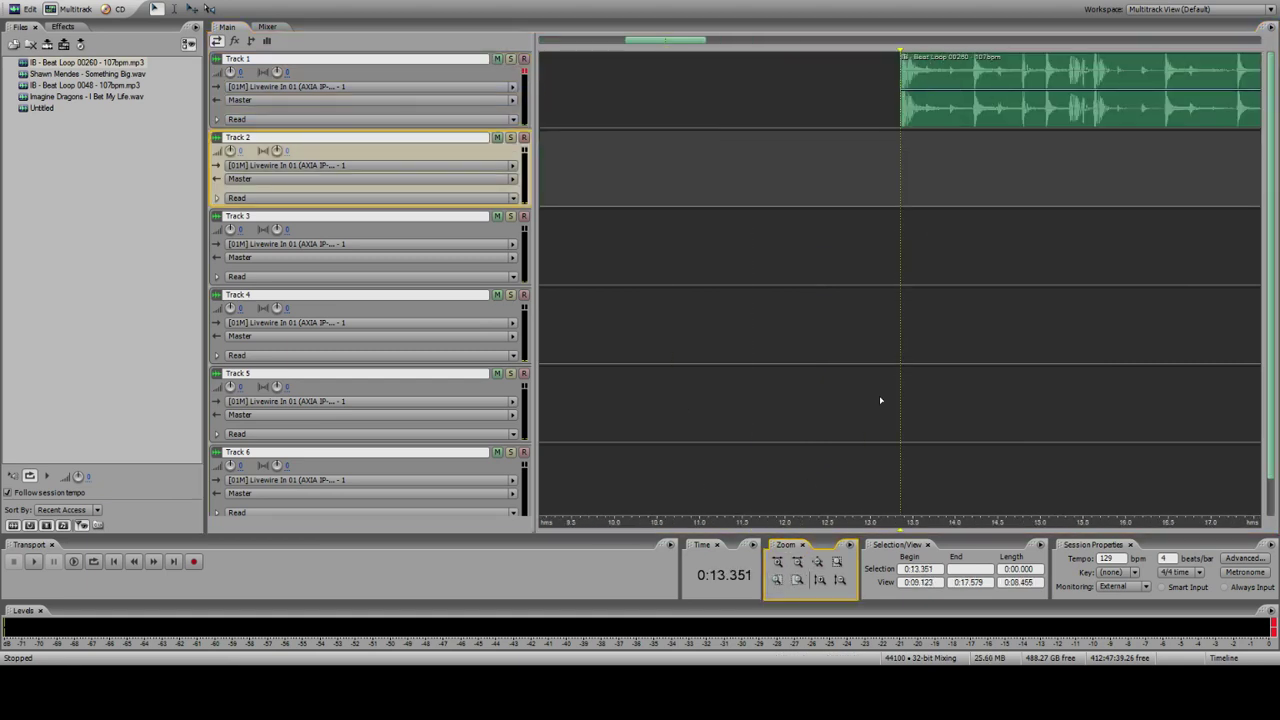
pyautogui.click(779, 581)
pyautogui.click(779, 581)
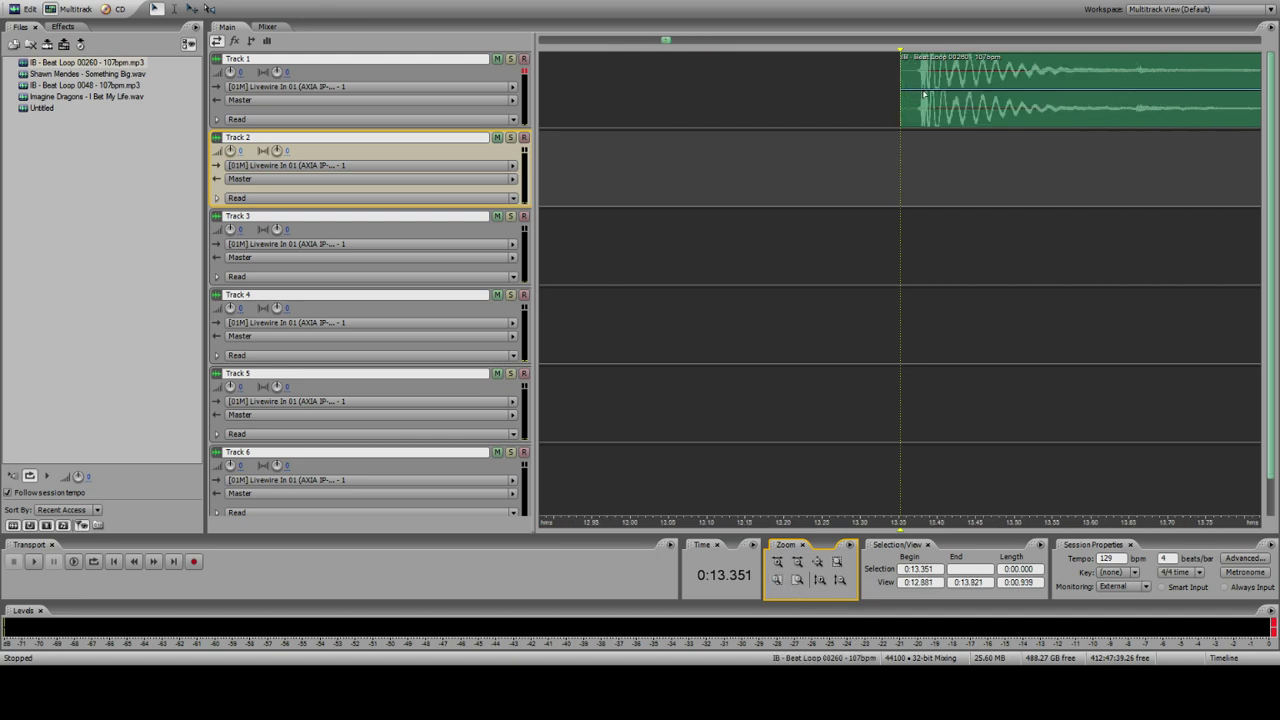
pyautogui.click(921, 97)
pyautogui.hotkey('ctrl', 'k')
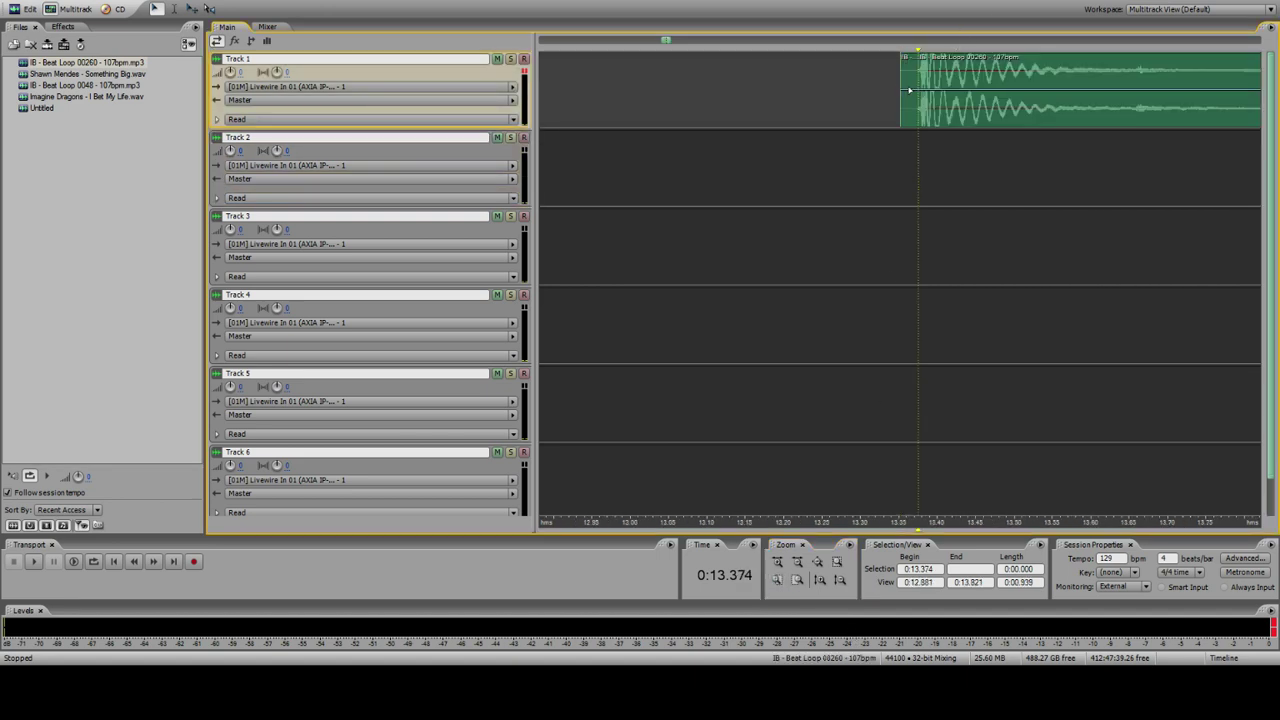
pyautogui.click(797, 580)
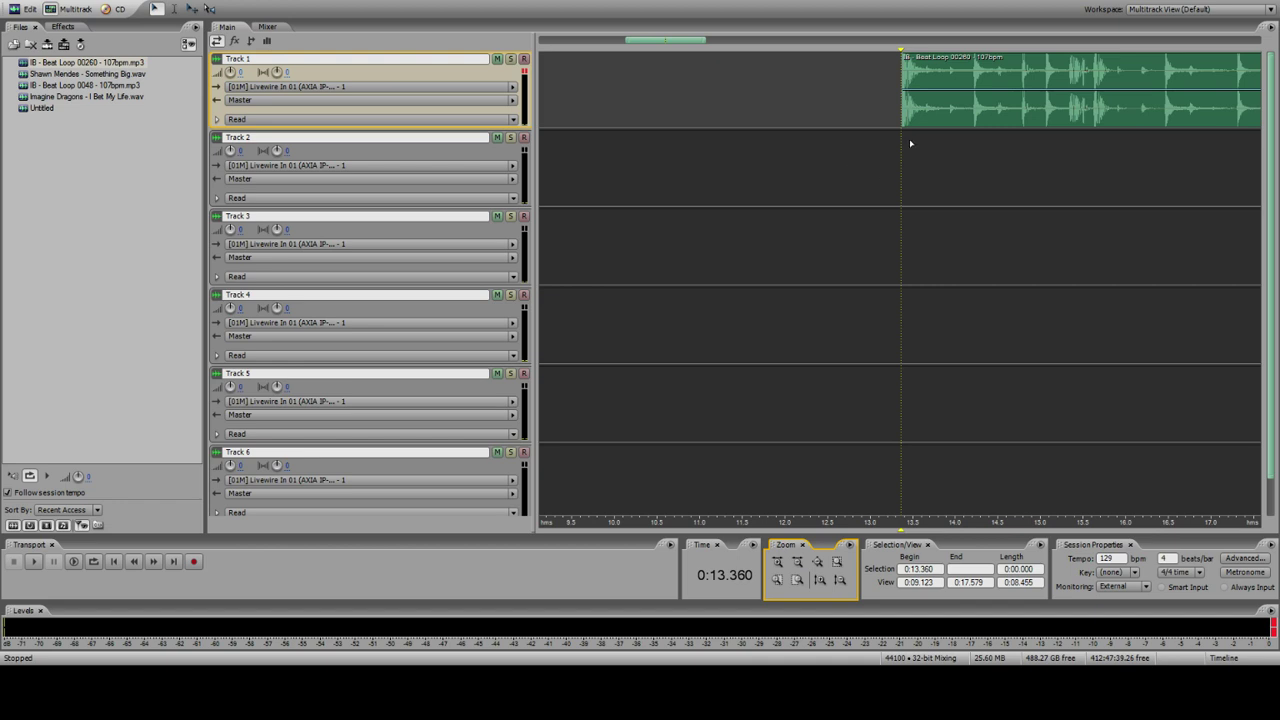
# Step: Select the time range spanning the trimmed loop on Track 1, from 13.374 s to 22.348 s
pyautogui.click(908, 143)
pyautogui.click(796, 562)
pyautogui.click(796, 562)
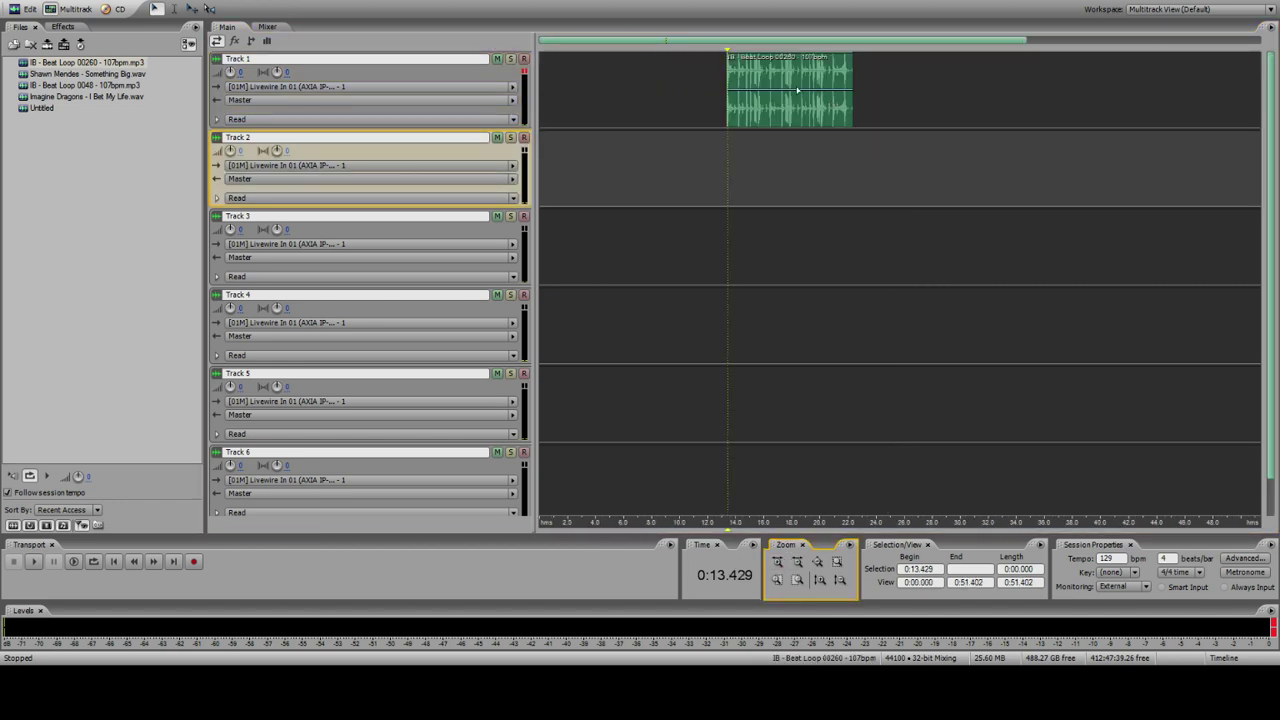
pyautogui.click(852, 110)
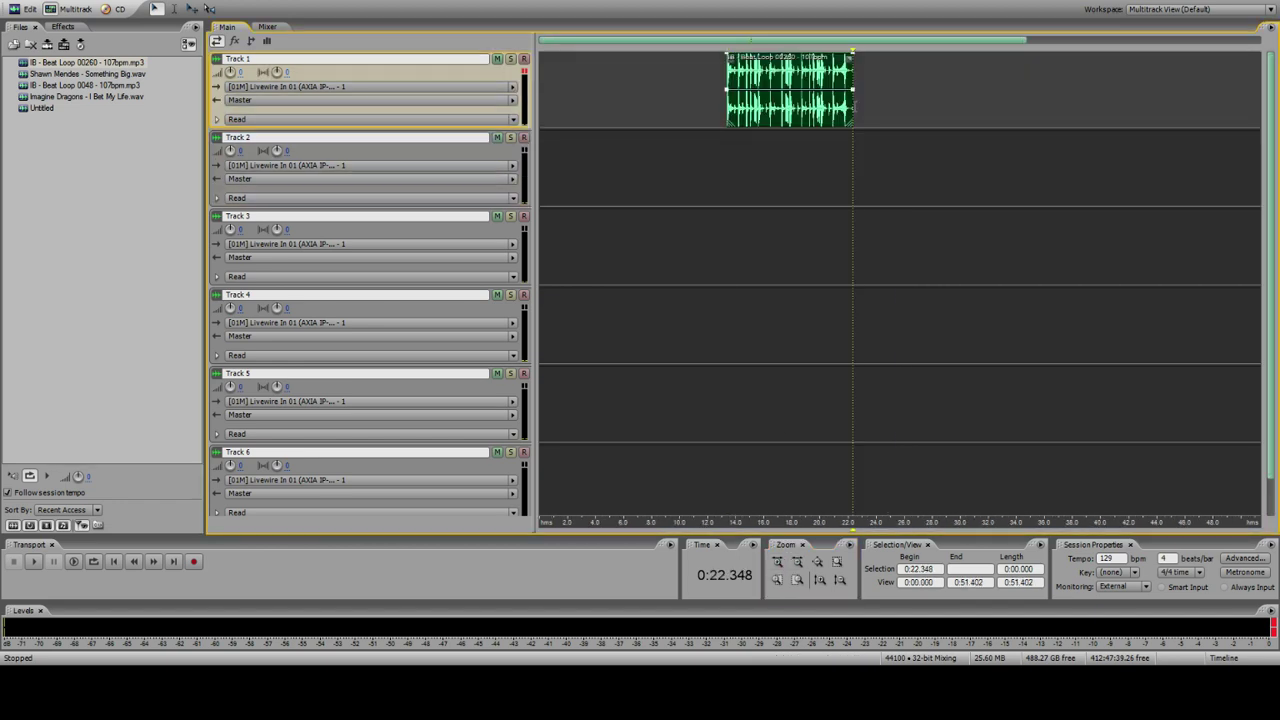
pyautogui.click(727, 108)
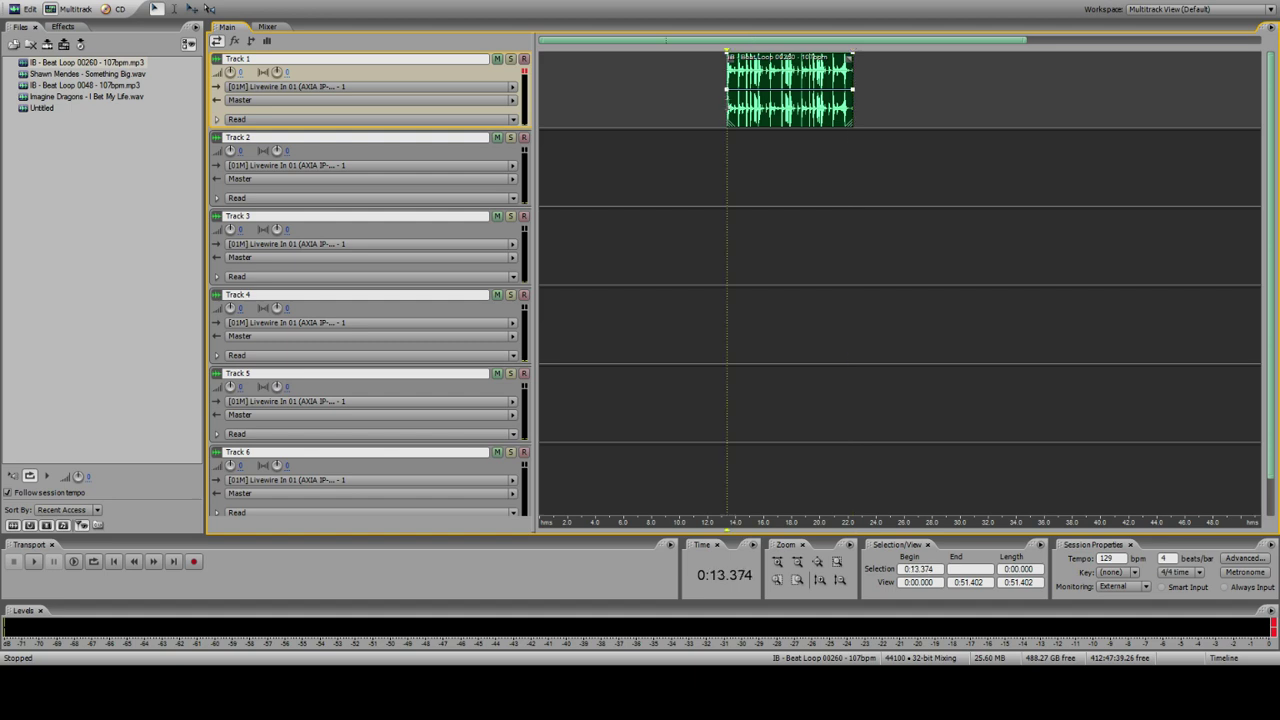
pyautogui.click(671, 127)
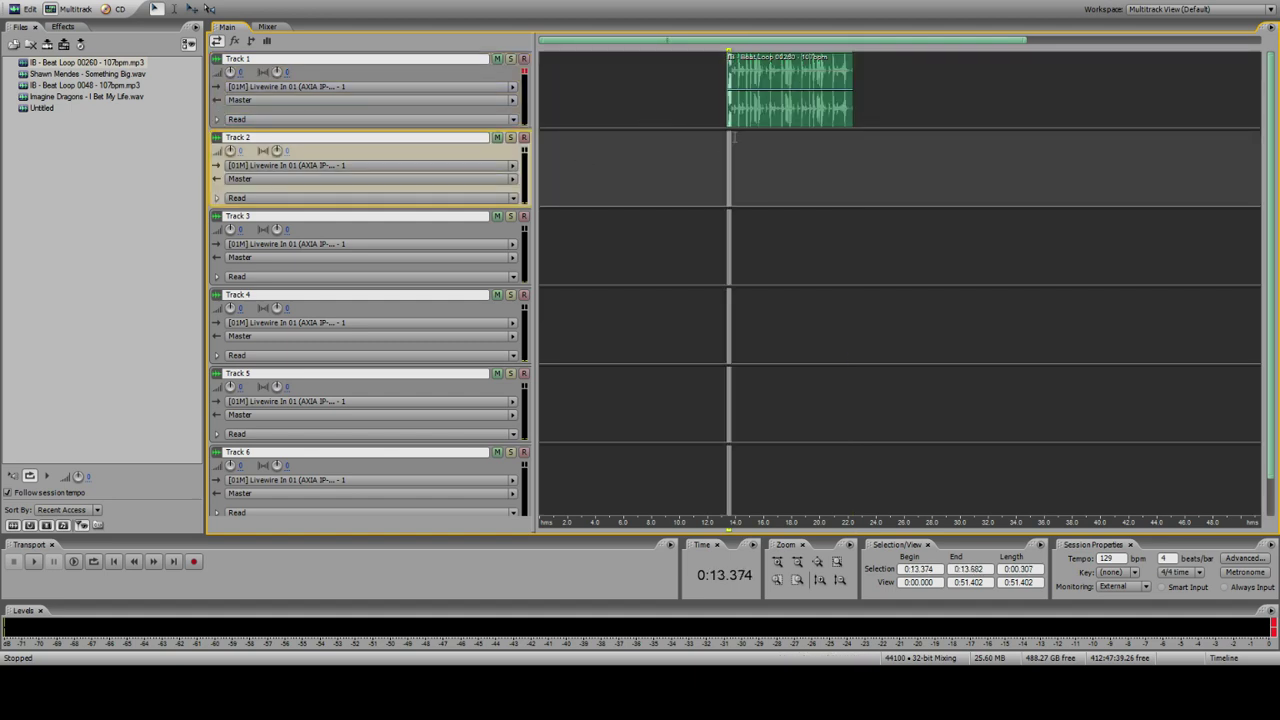
pyautogui.moveTo(728, 138); pyautogui.dragTo(854, 150)
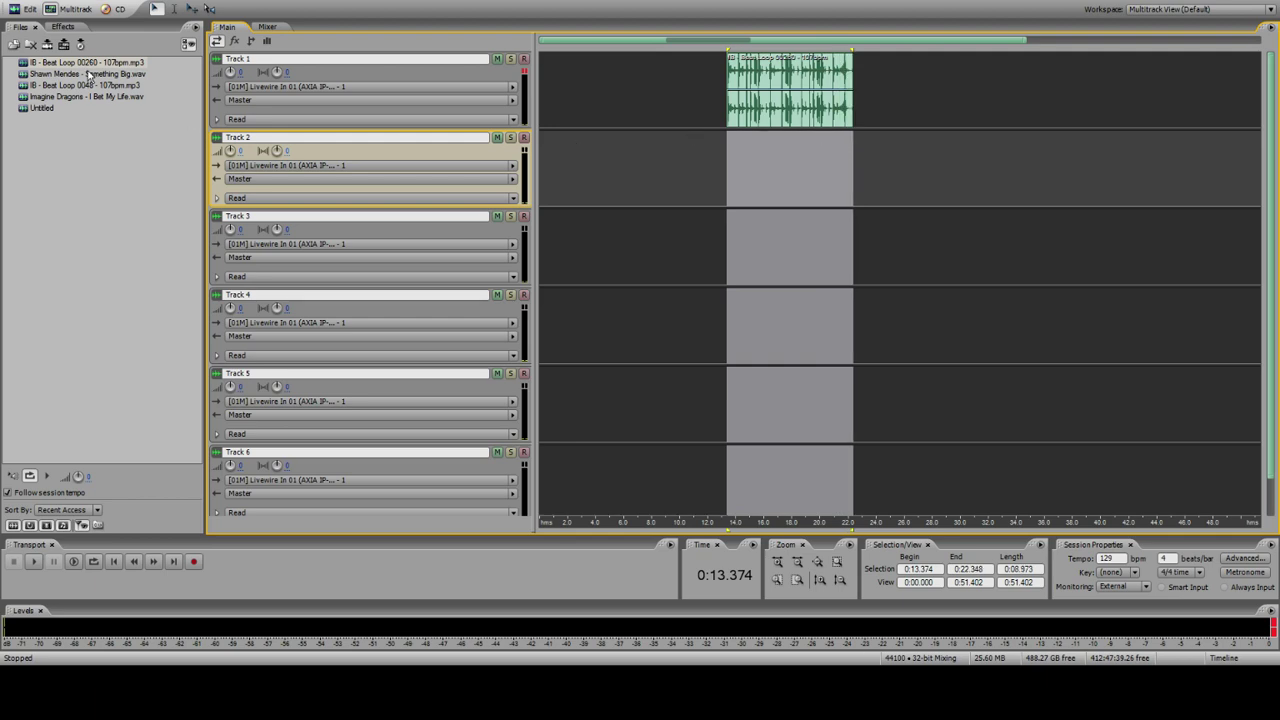
# Step: Place Shawn Mendes - Something Big on Track 2, starting at about 25 s, and open it in the waveform editor
pyautogui.click(45, 76)
pyautogui.moveTo(795, 172); pyautogui.dragTo(927, 186)
pyautogui.doubleClick(891, 196)
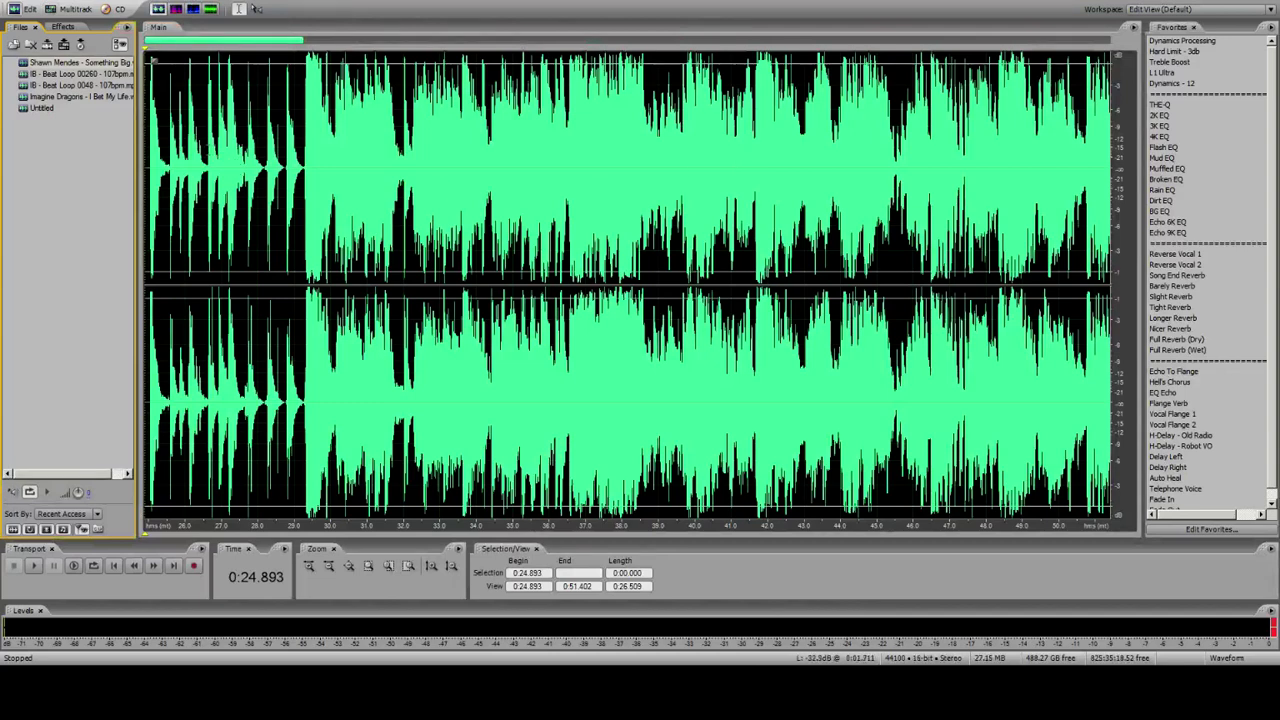
# Step: Play Something Big in the waveform editor and place the cursor at the next phrase's start, about 37.9 s
pyautogui.press('space')
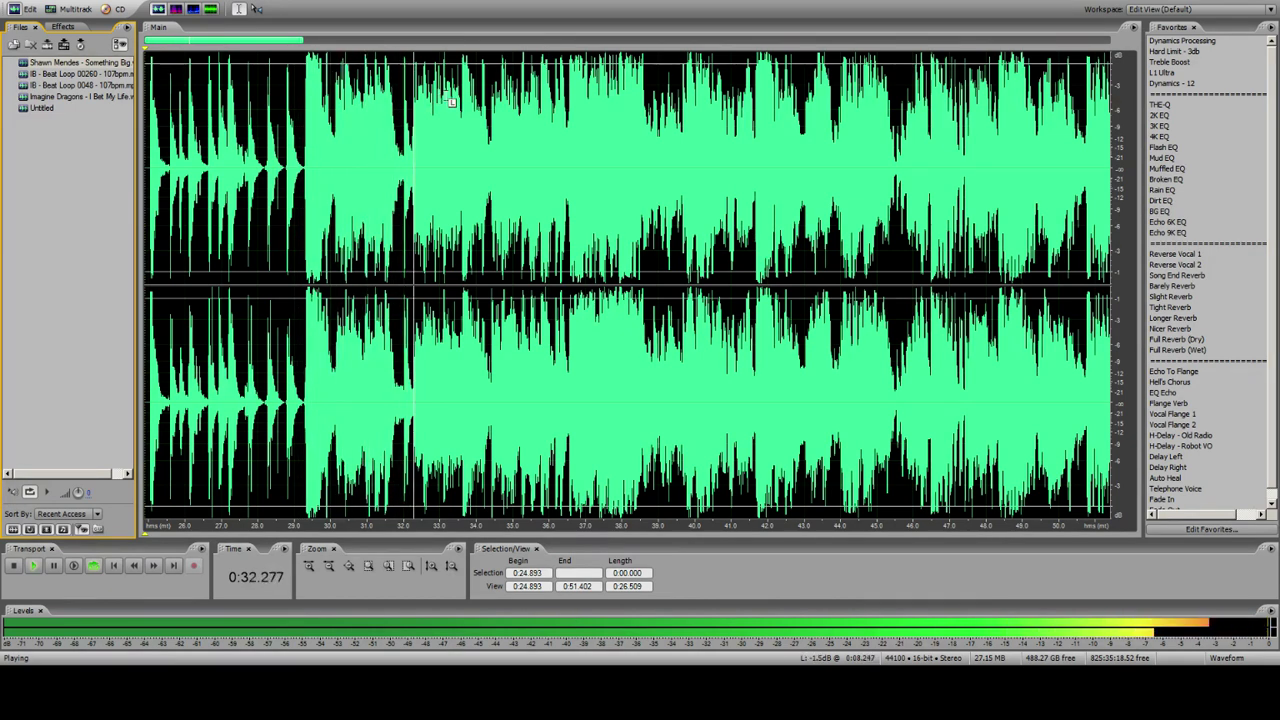
pyautogui.click(463, 115)
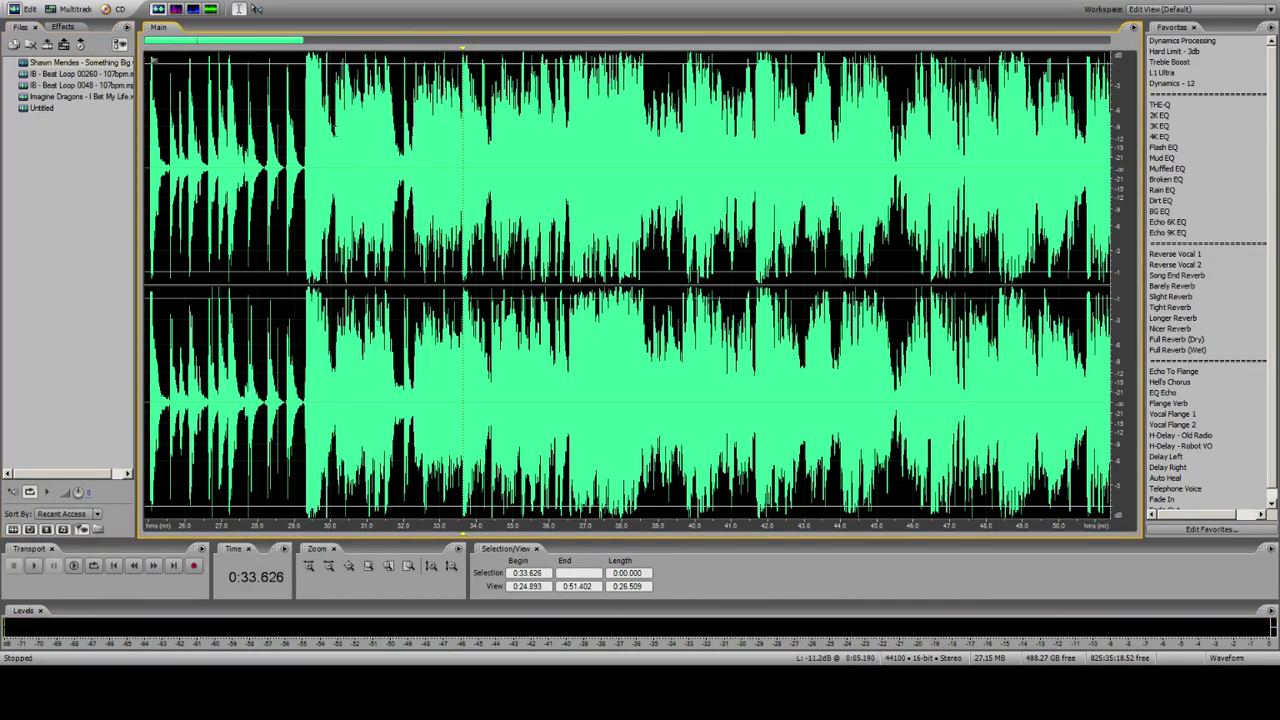
pyautogui.press('space')
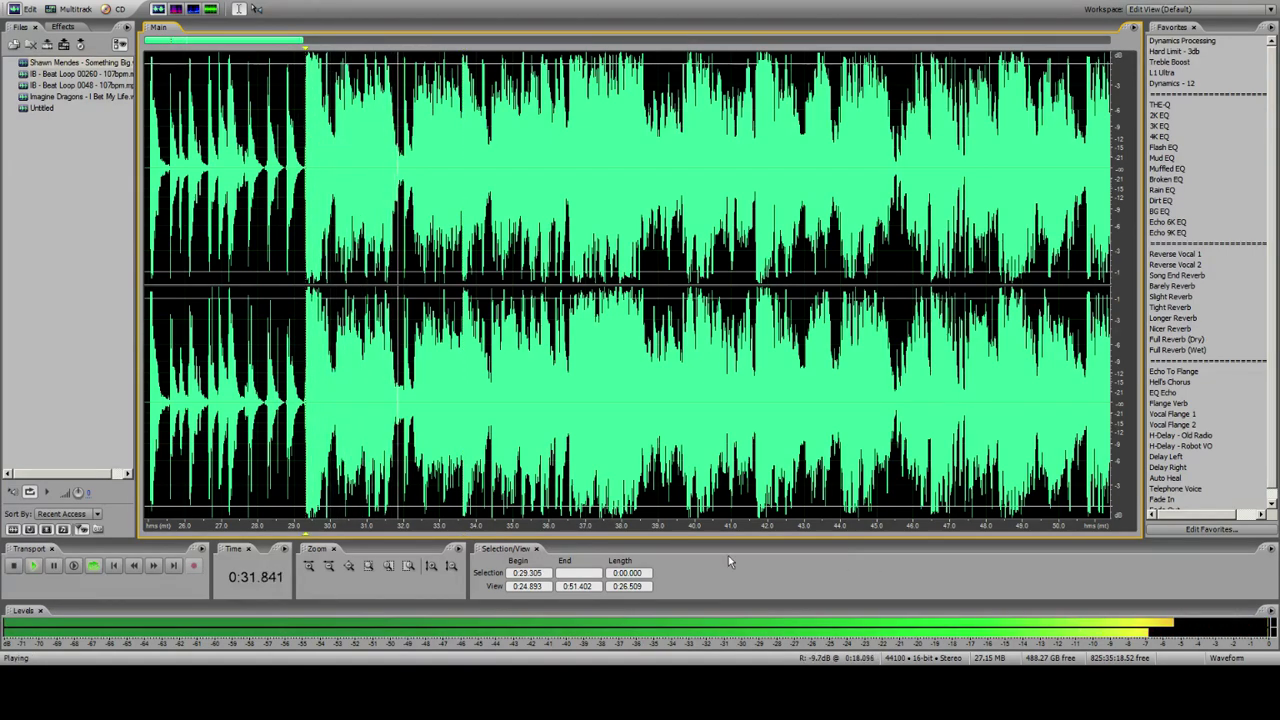
pyautogui.click(428, 566)
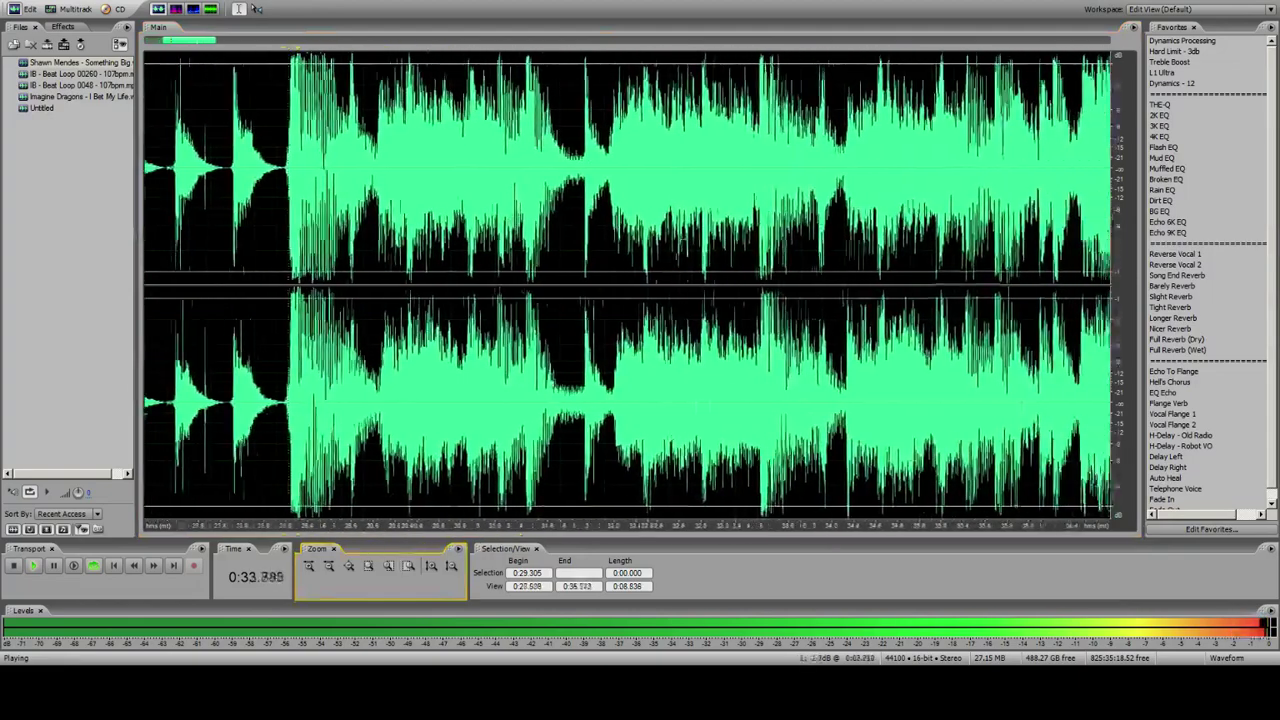
pyautogui.click(348, 567)
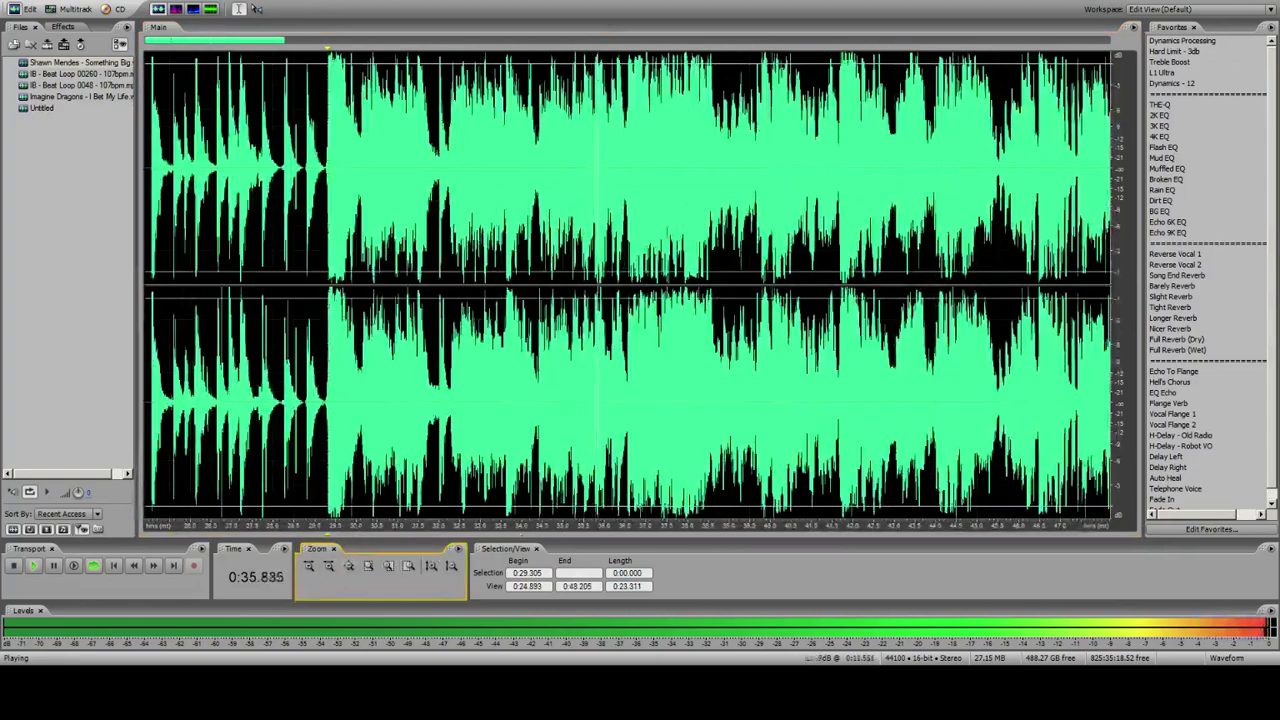
pyautogui.press('space')
pyautogui.click(688, 102)
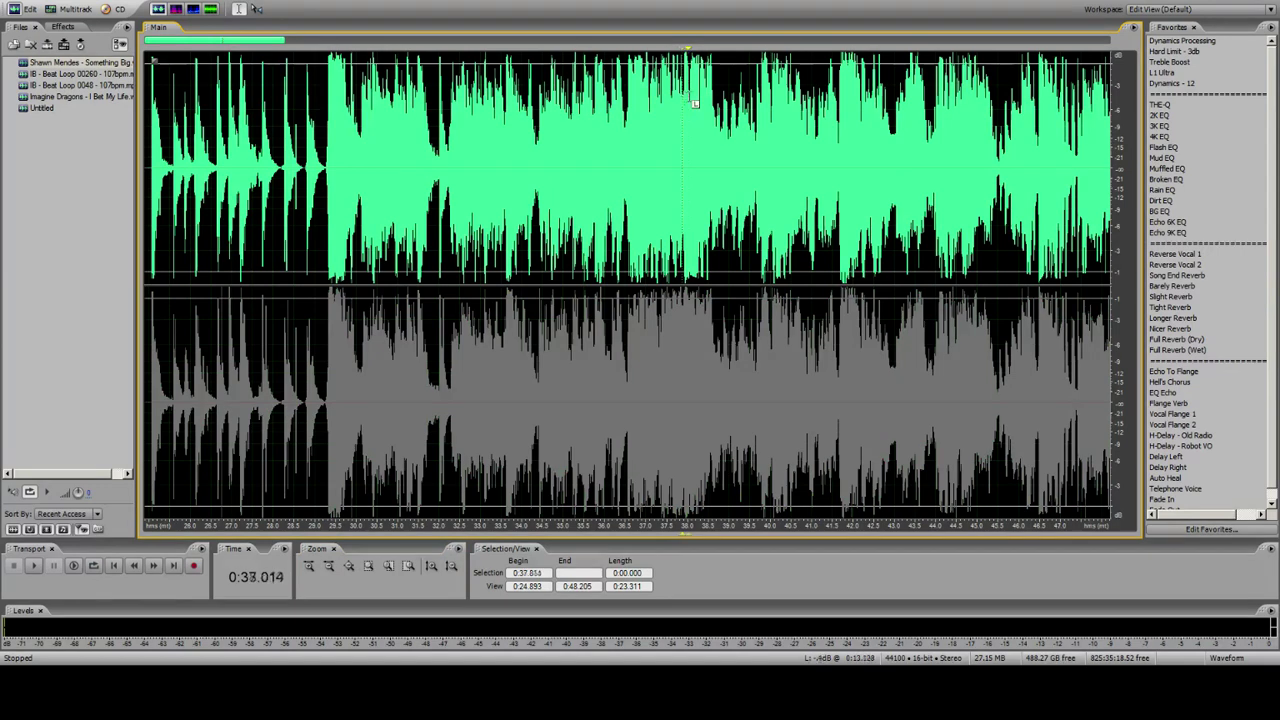
# Step: Split the Something Big clip on Track 2 in the multitrack session at 29.327 s and delete the intro before it
pyautogui.click(55, 12)
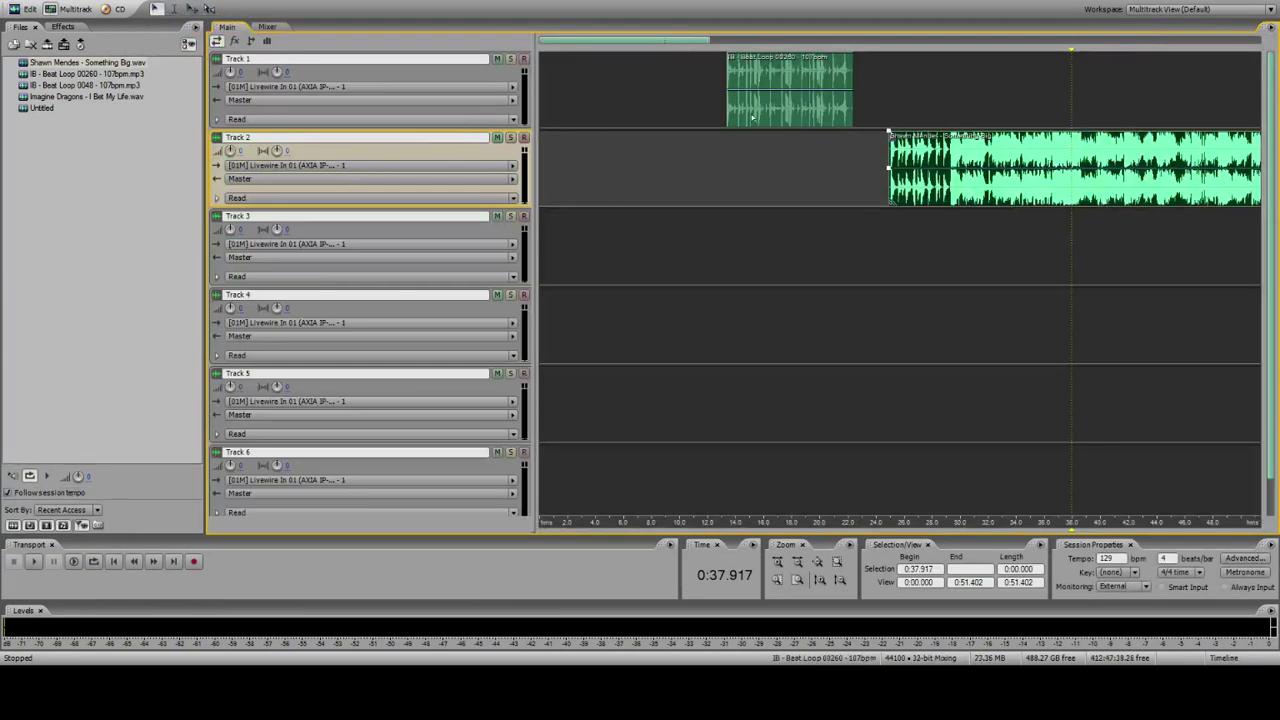
pyautogui.click(953, 186)
pyautogui.click(796, 581)
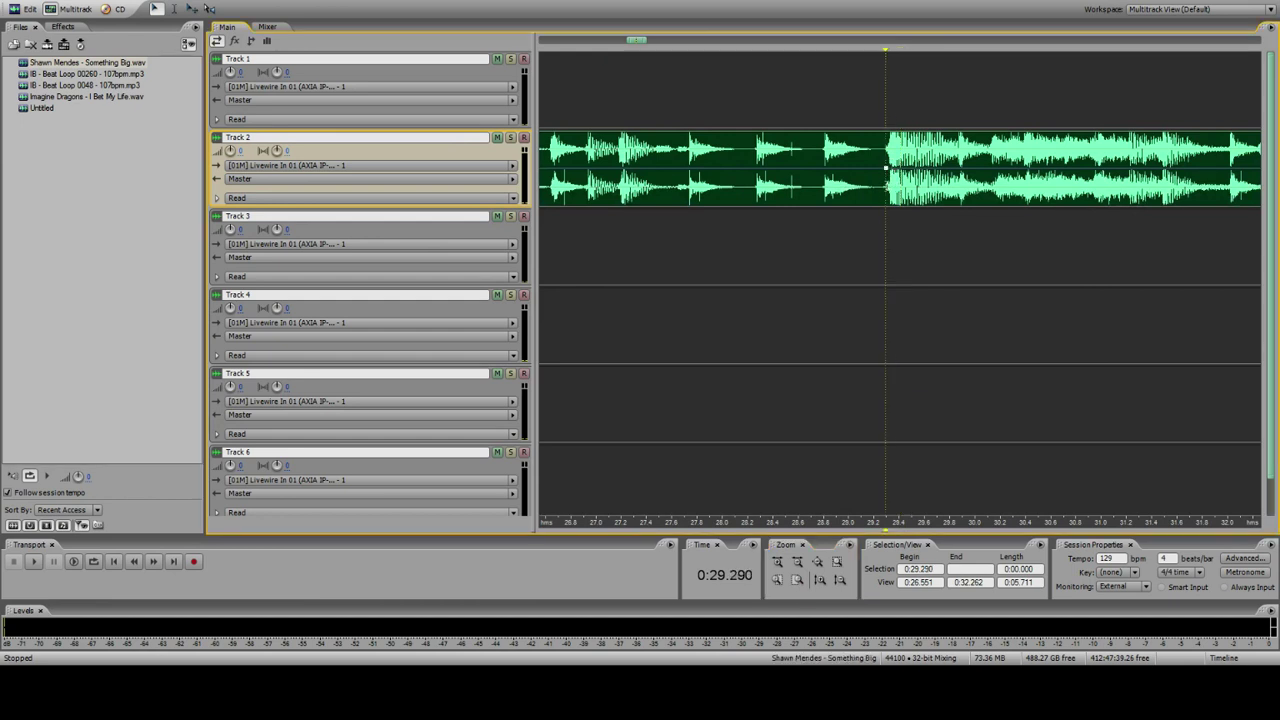
pyautogui.click(797, 580)
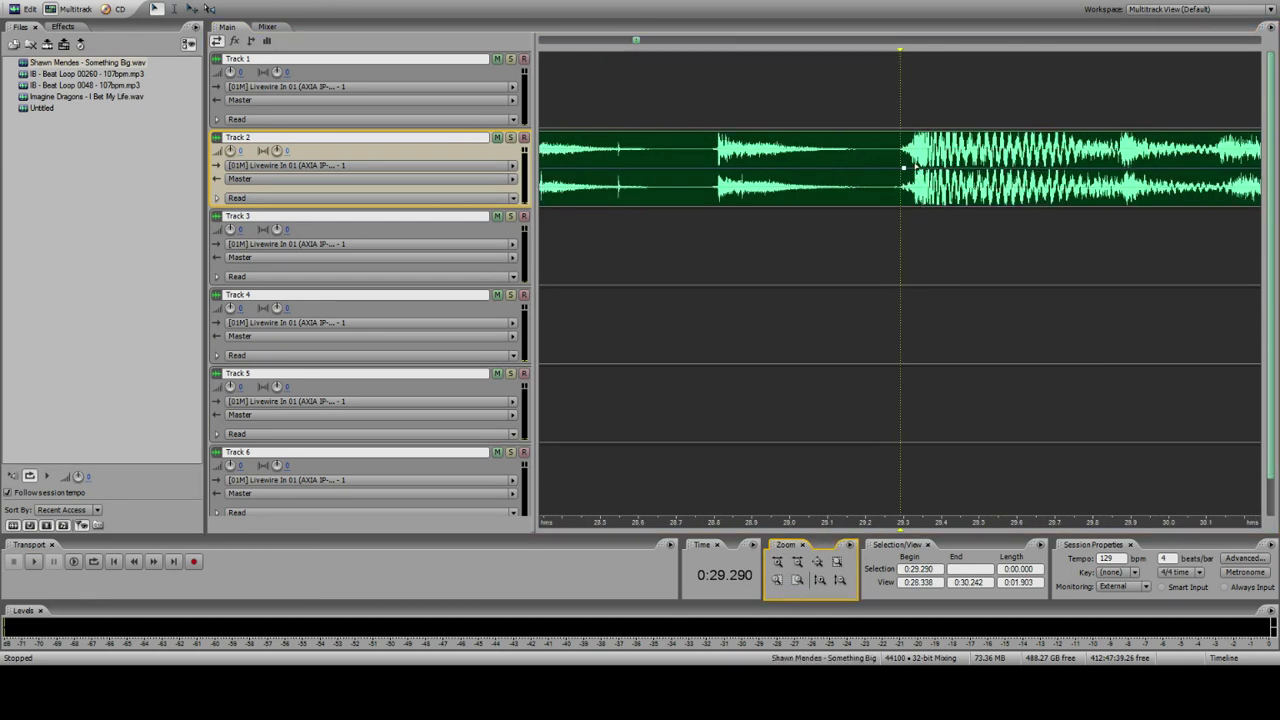
pyautogui.click(914, 178)
pyautogui.press('space')
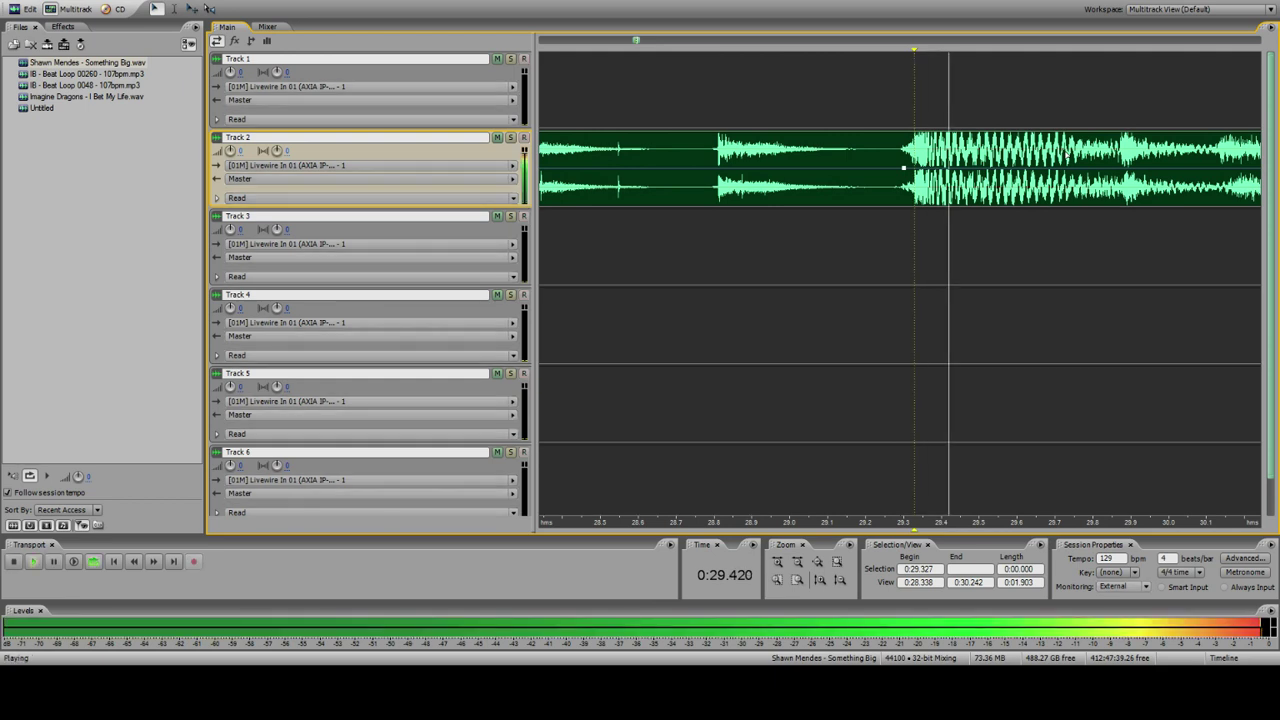
pyautogui.press('space')
pyautogui.hotkey('ctrl', 'k')
pyautogui.click(899, 167)
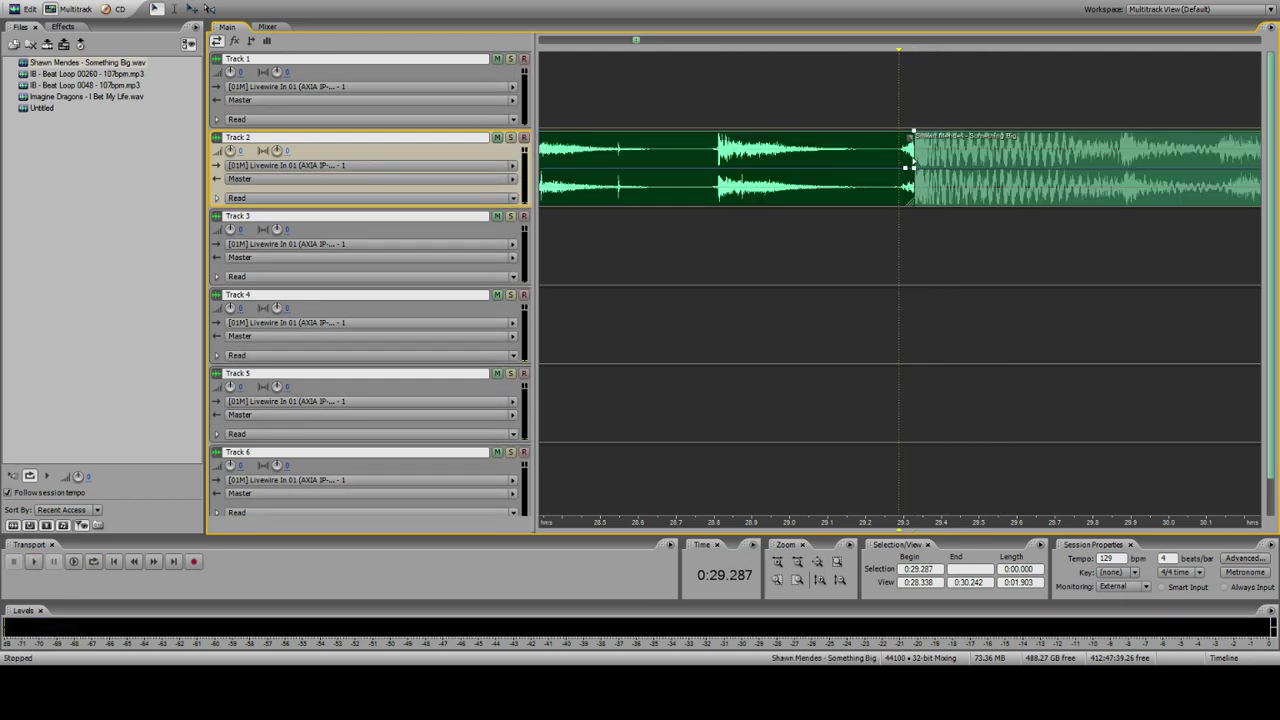
pyautogui.press('Delete')
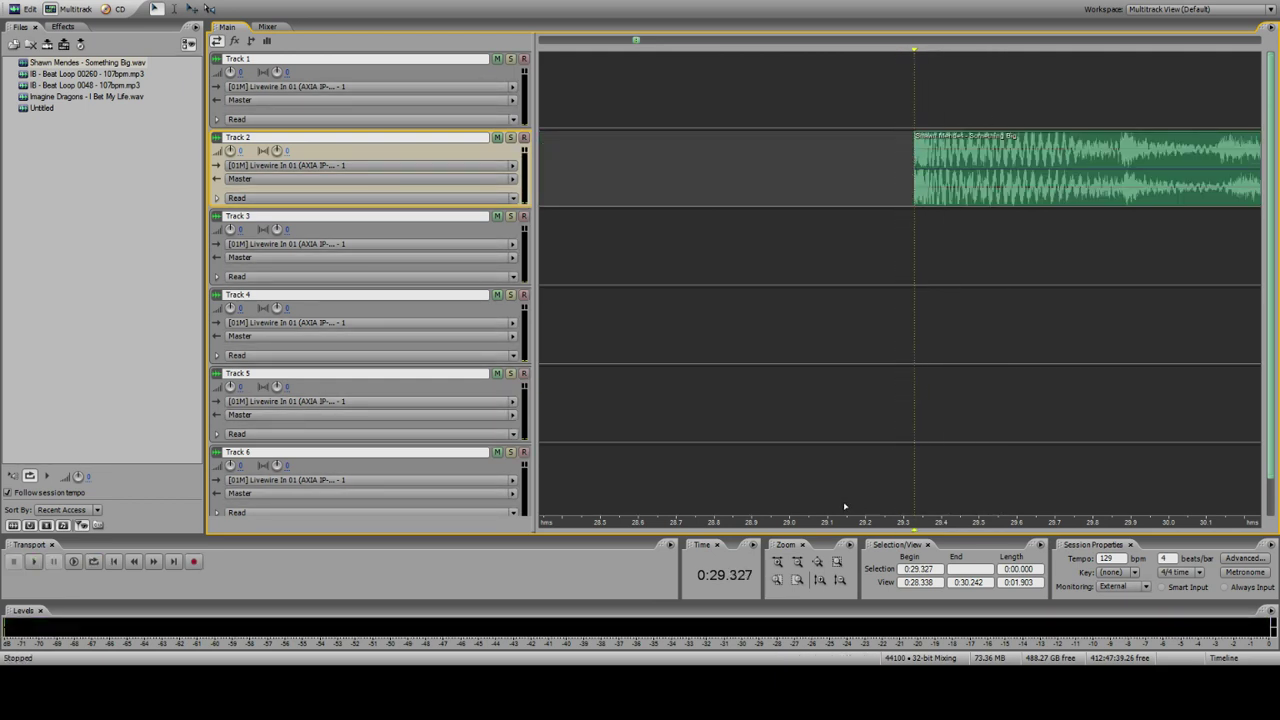
# Step: Play the trimmed Something Big clip on Track 2 from about 35.8 s to find where its phrase ends
pyautogui.click(809, 567)
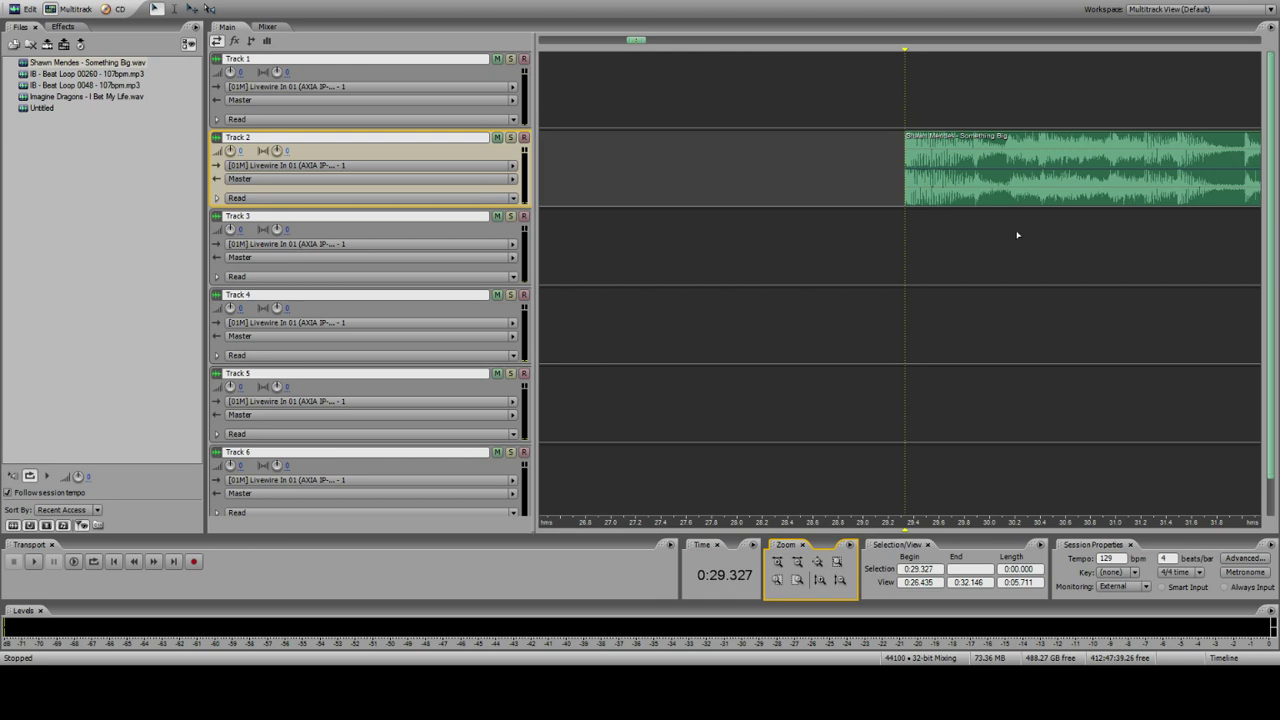
pyautogui.click(799, 569)
pyautogui.click(1245, 226)
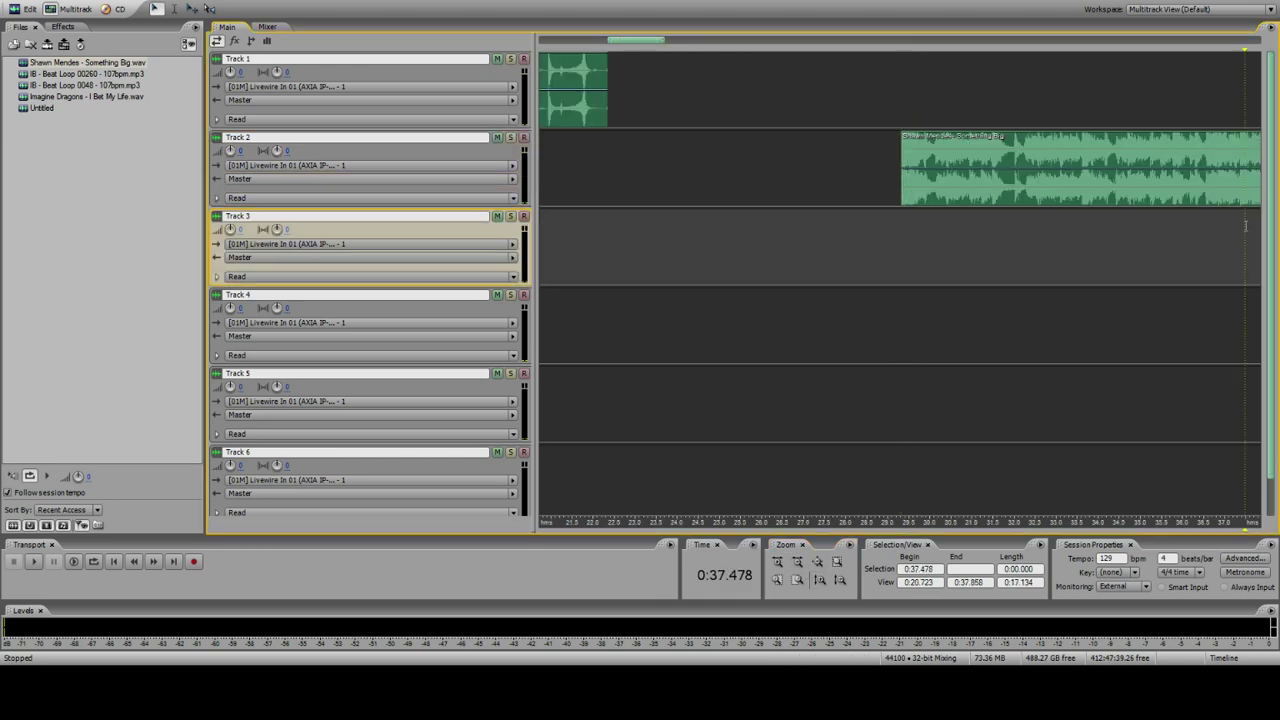
pyautogui.click(1172, 184)
pyautogui.press('space')
pyautogui.click(798, 565)
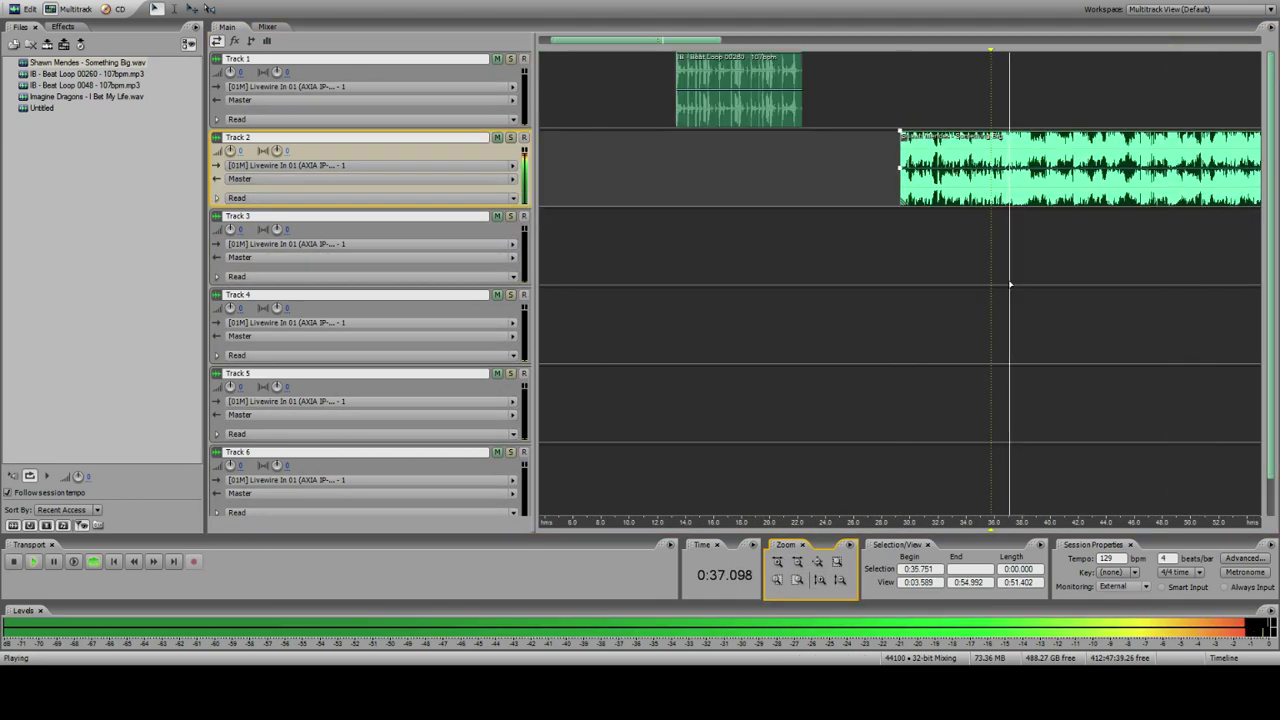
pyautogui.click(1020, 178)
pyautogui.press('space')
pyautogui.press('space')
pyautogui.press('space')
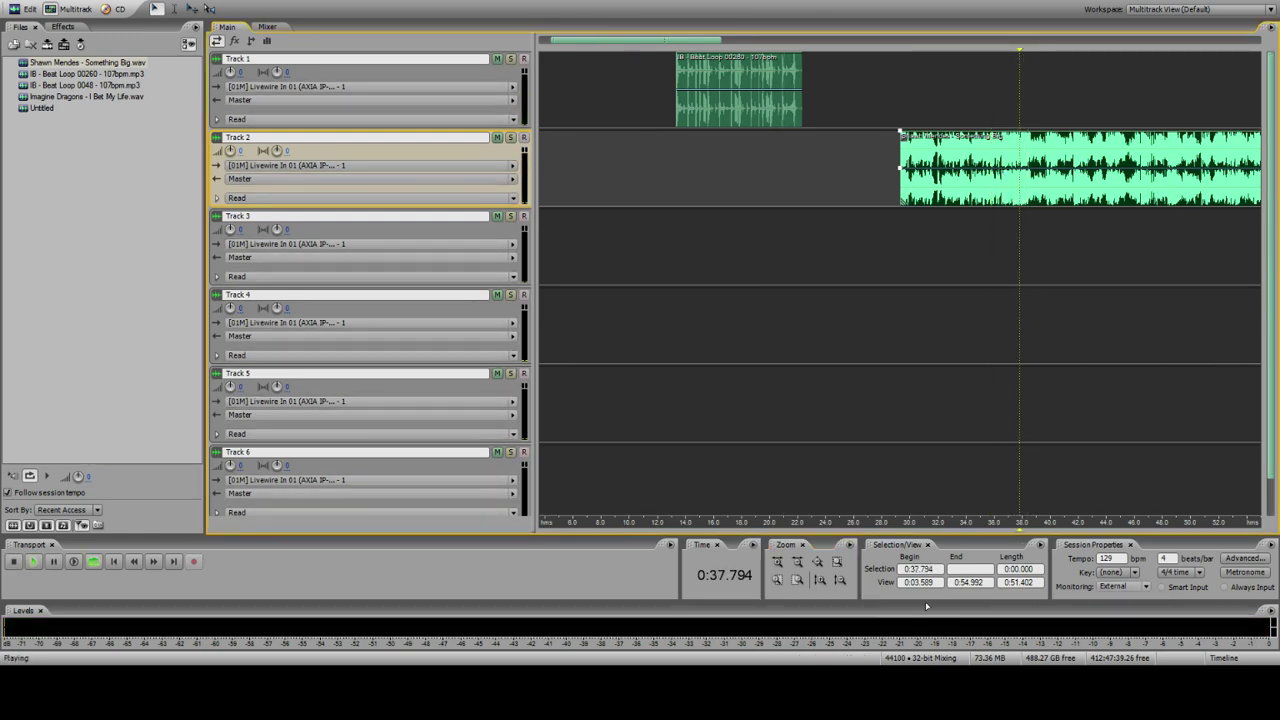
# Step: Split the Something Big clip on Track 2 at 37.919 s and delete everything after that point
pyautogui.click(797, 580)
pyautogui.click(797, 580)
pyautogui.click(797, 580)
pyautogui.click(948, 176)
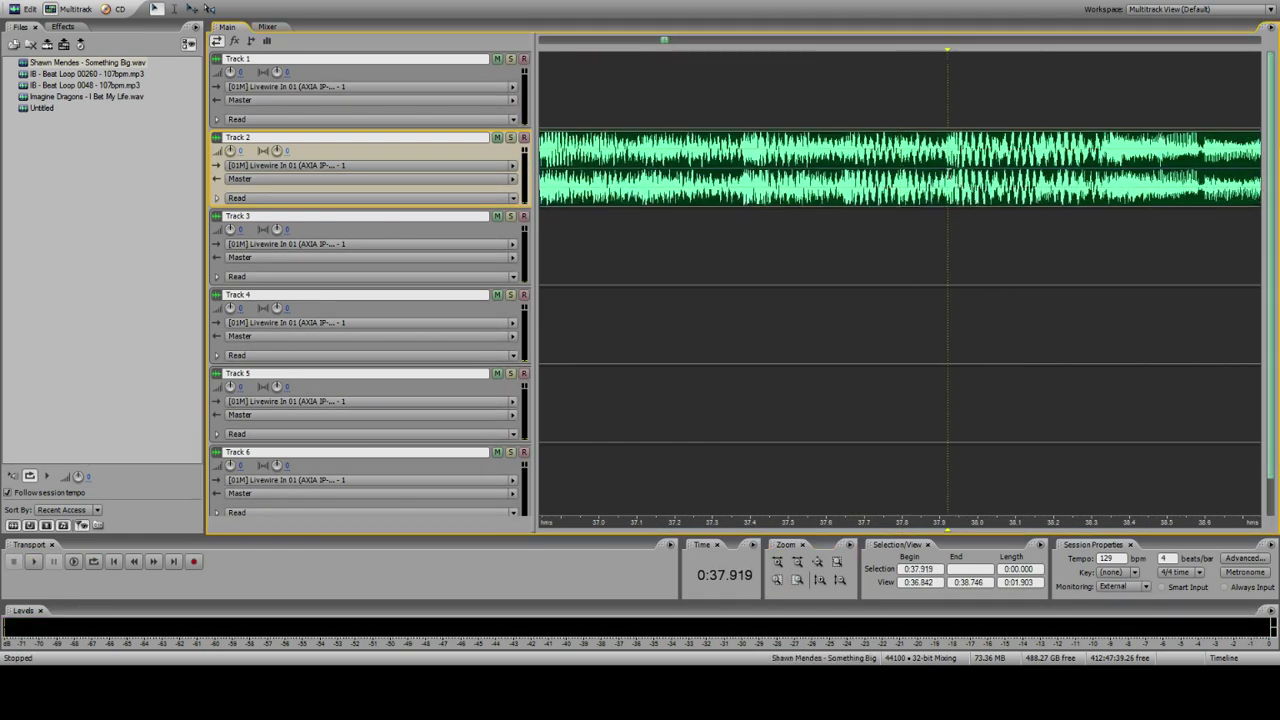
pyautogui.click(977, 155)
pyautogui.press('Delete')
# Step: Select the trimmed Something Big phrase from 29.327 s to 37.919 s and play it to check its start and end
pyautogui.click(688, 172)
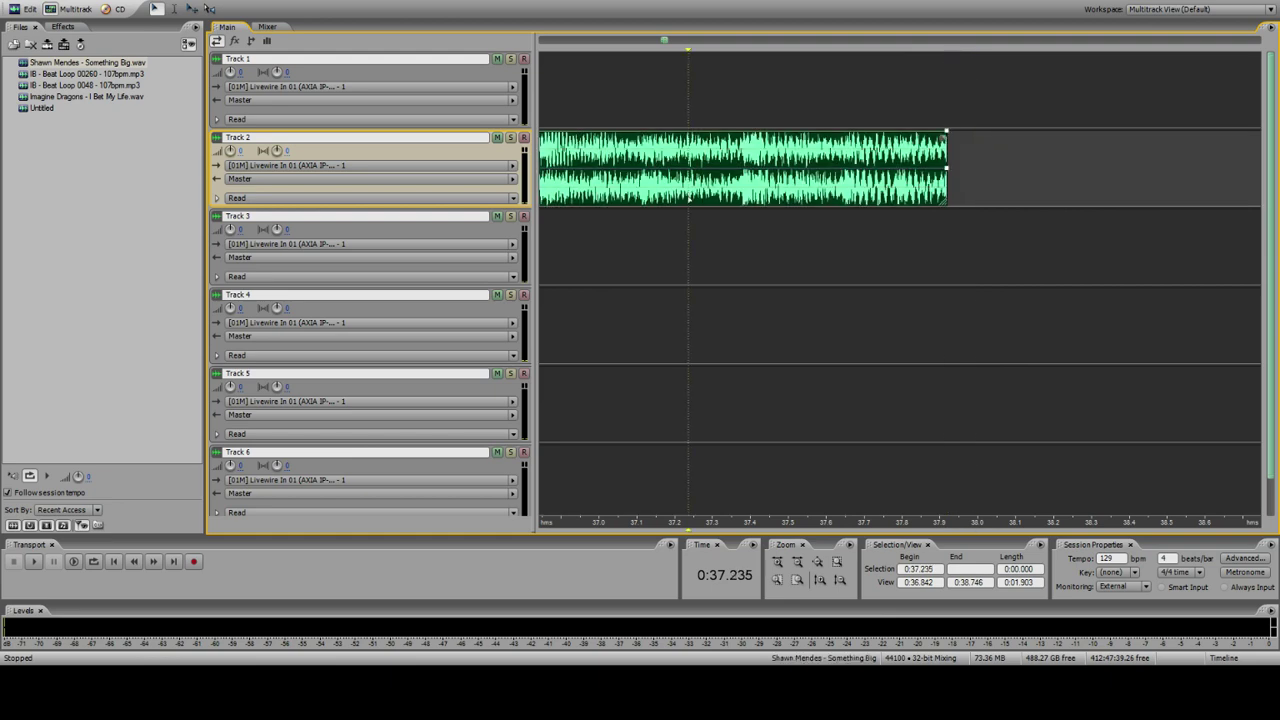
pyautogui.press('space')
pyautogui.press('space')
pyautogui.click(797, 562)
pyautogui.click(797, 562)
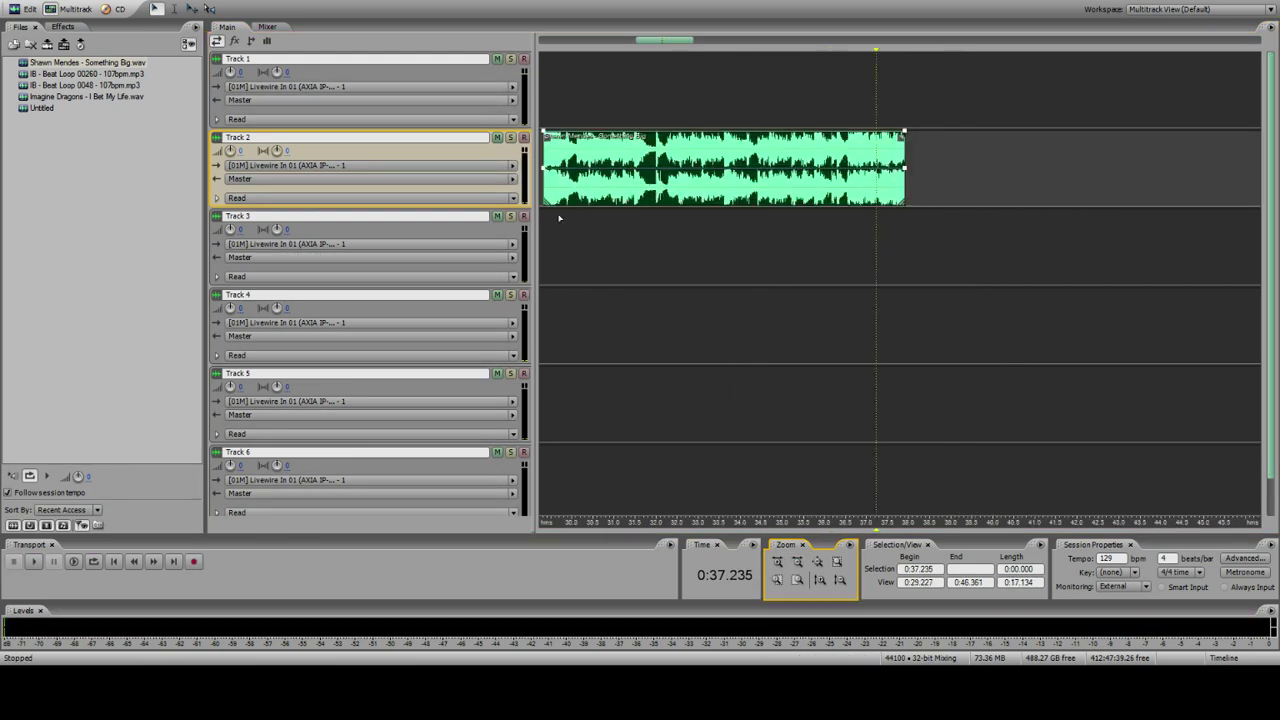
pyautogui.moveTo(546, 220); pyautogui.dragTo(903, 232)
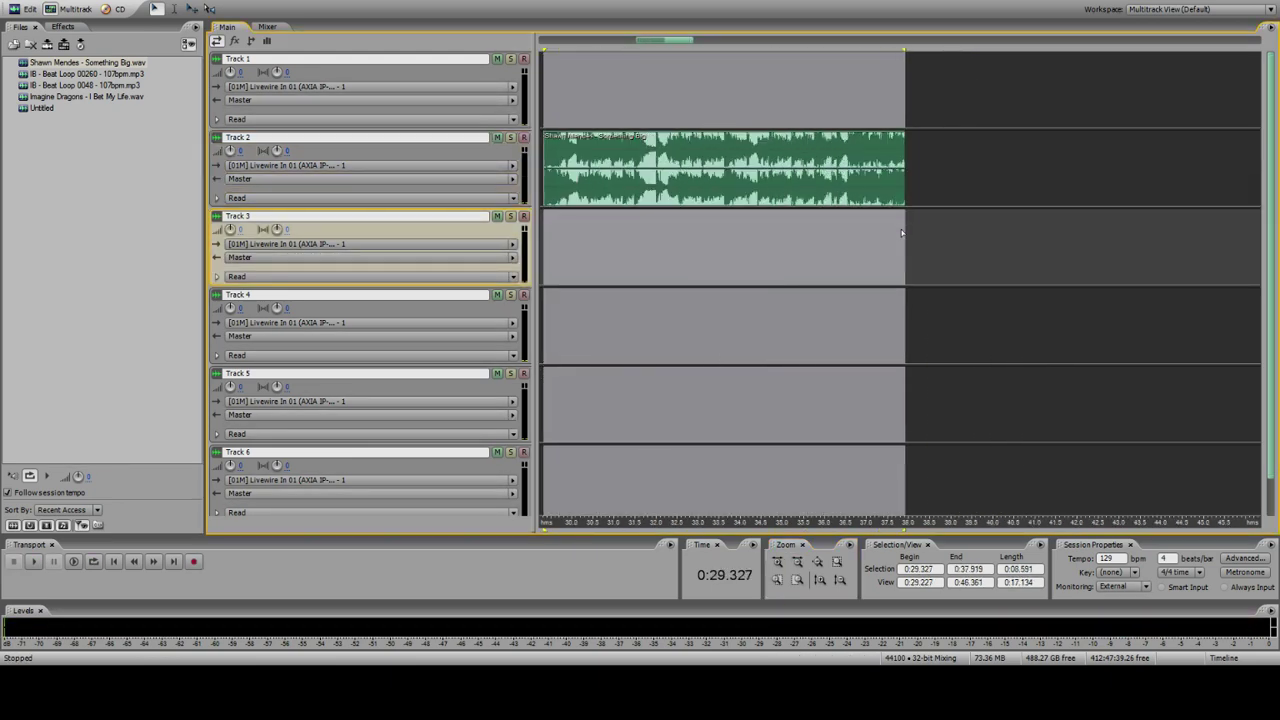
pyautogui.press('space')
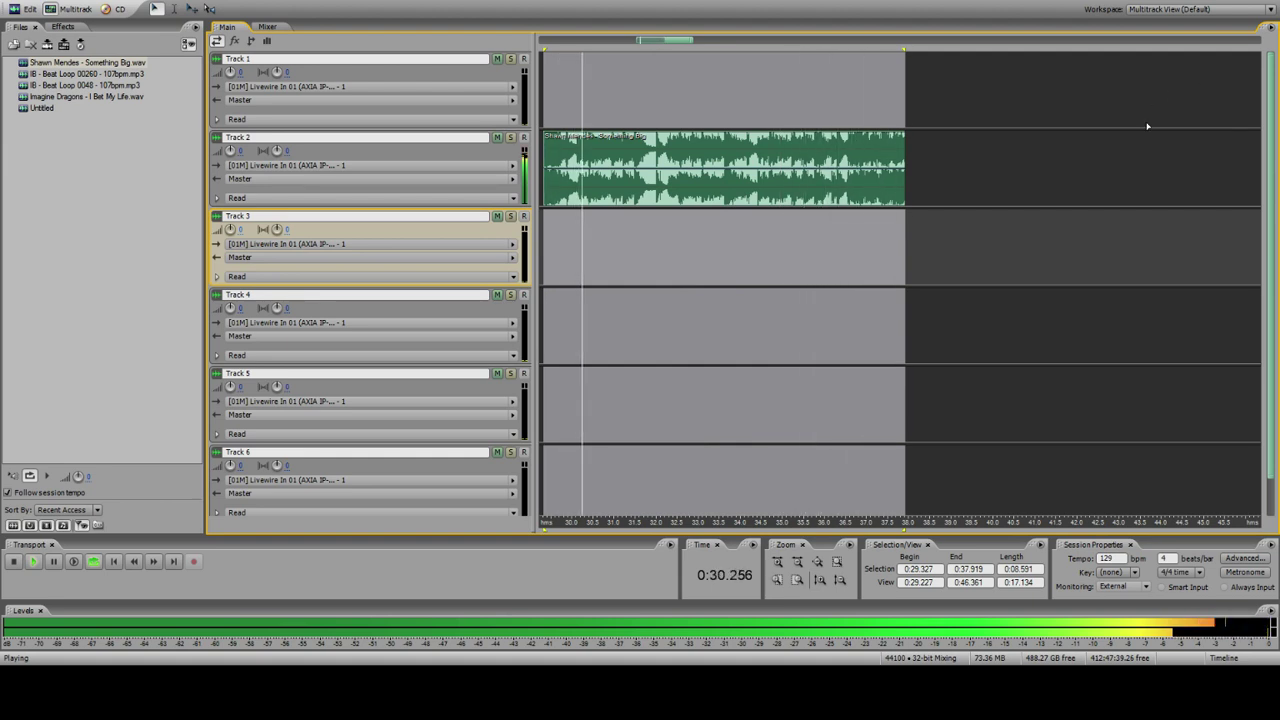
pyautogui.press('space')
# Step: Move the Something Big clip on Track 2 to start at 13.374 s with the Track 1 beat loop, and check the alignment
pyautogui.click(817, 561)
pyautogui.click(1182, 163)
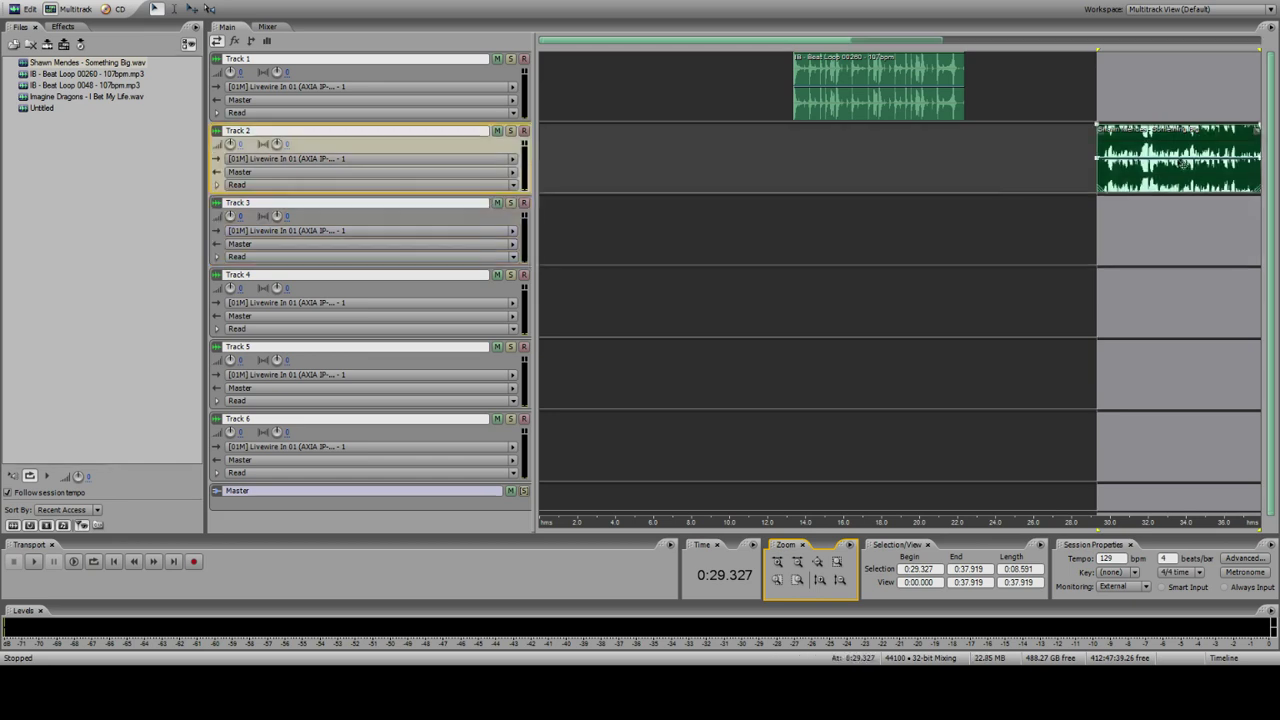
pyautogui.moveTo(1183, 162); pyautogui.dragTo(880, 160)
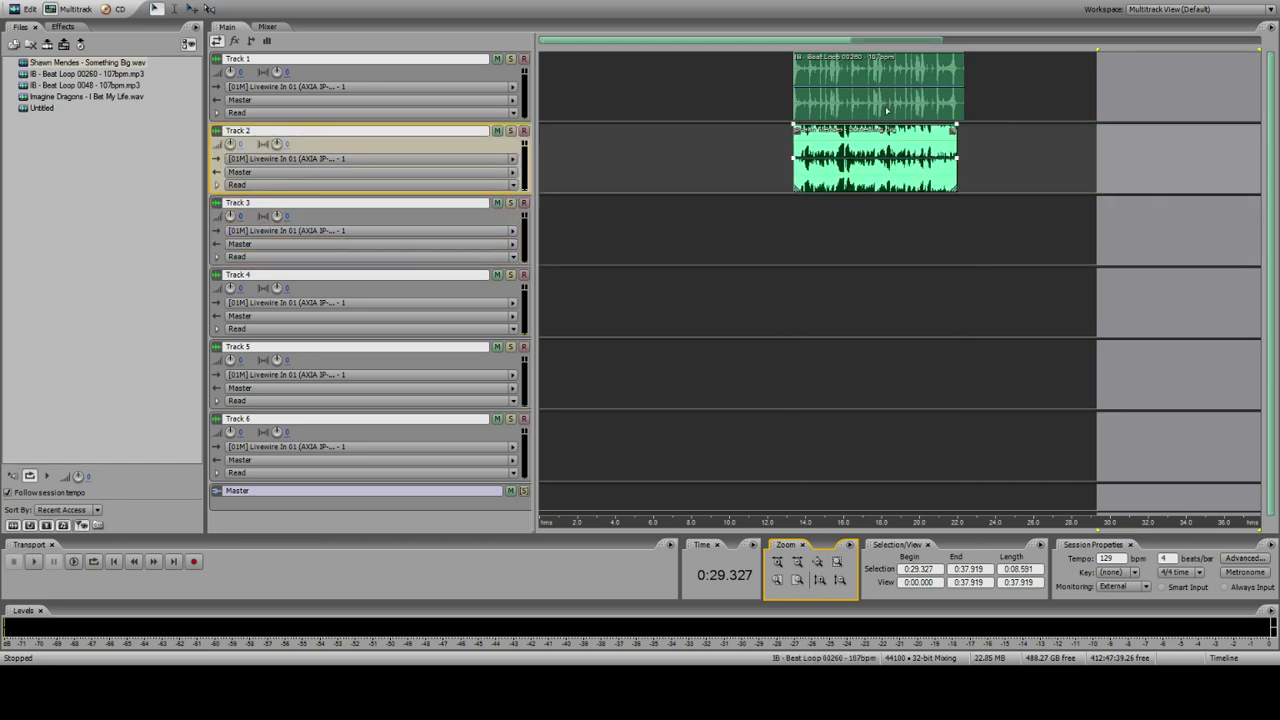
pyautogui.click(792, 105)
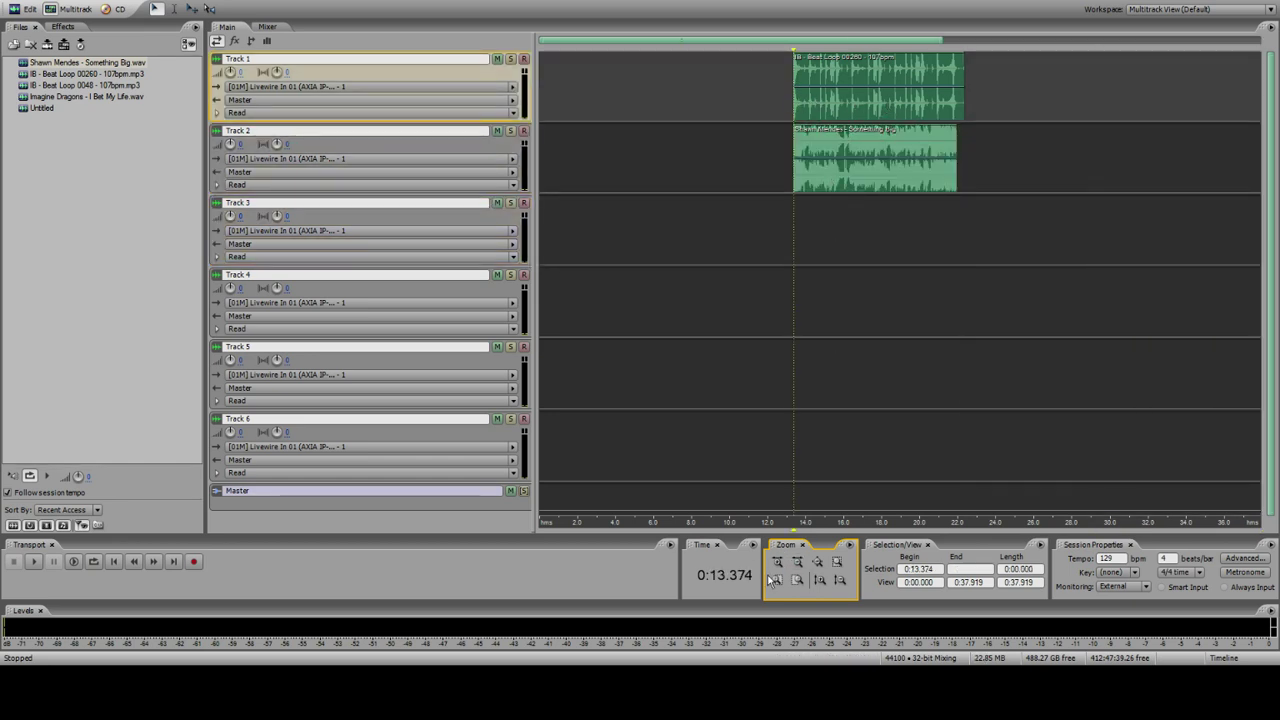
pyautogui.click(775, 580)
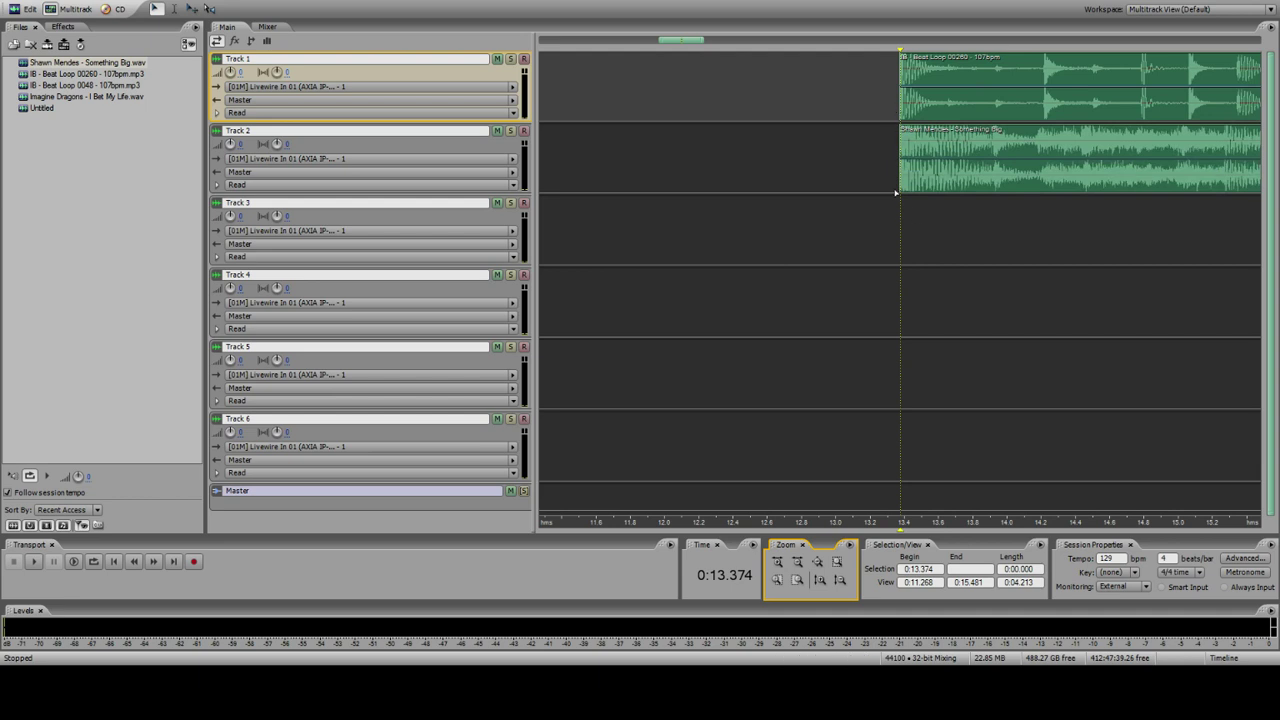
pyautogui.click(772, 589)
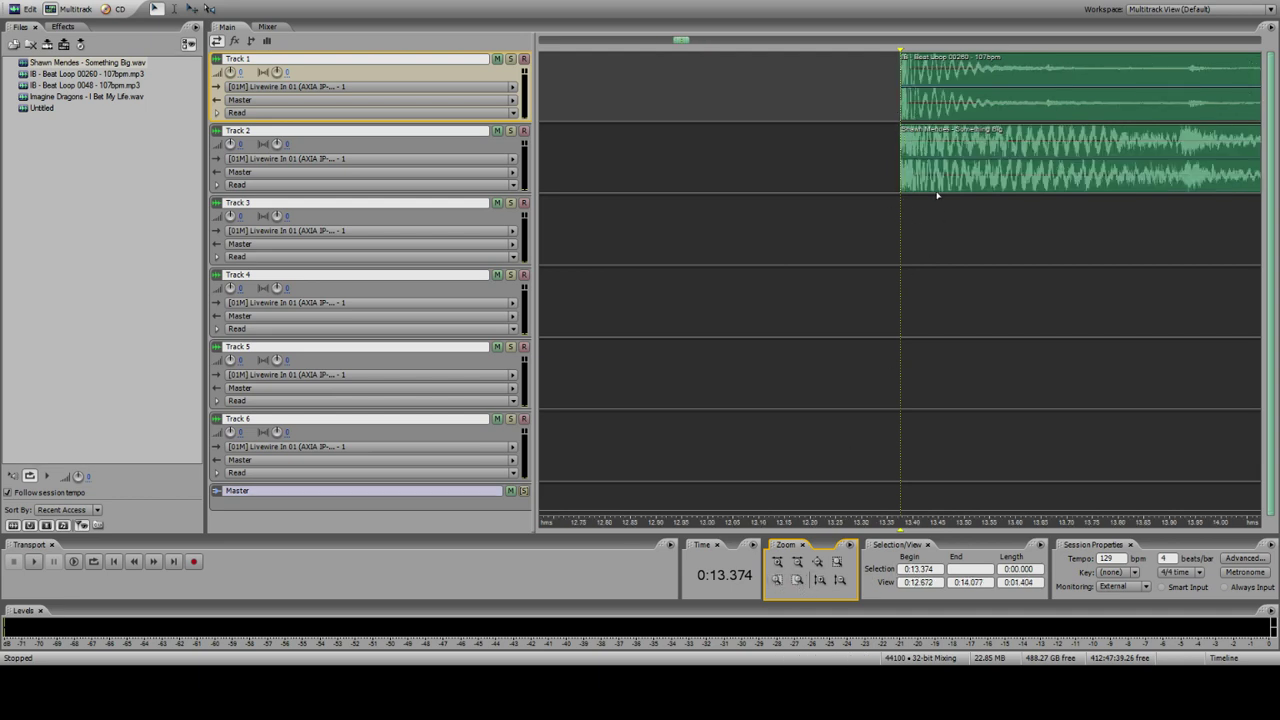
pyautogui.click(816, 565)
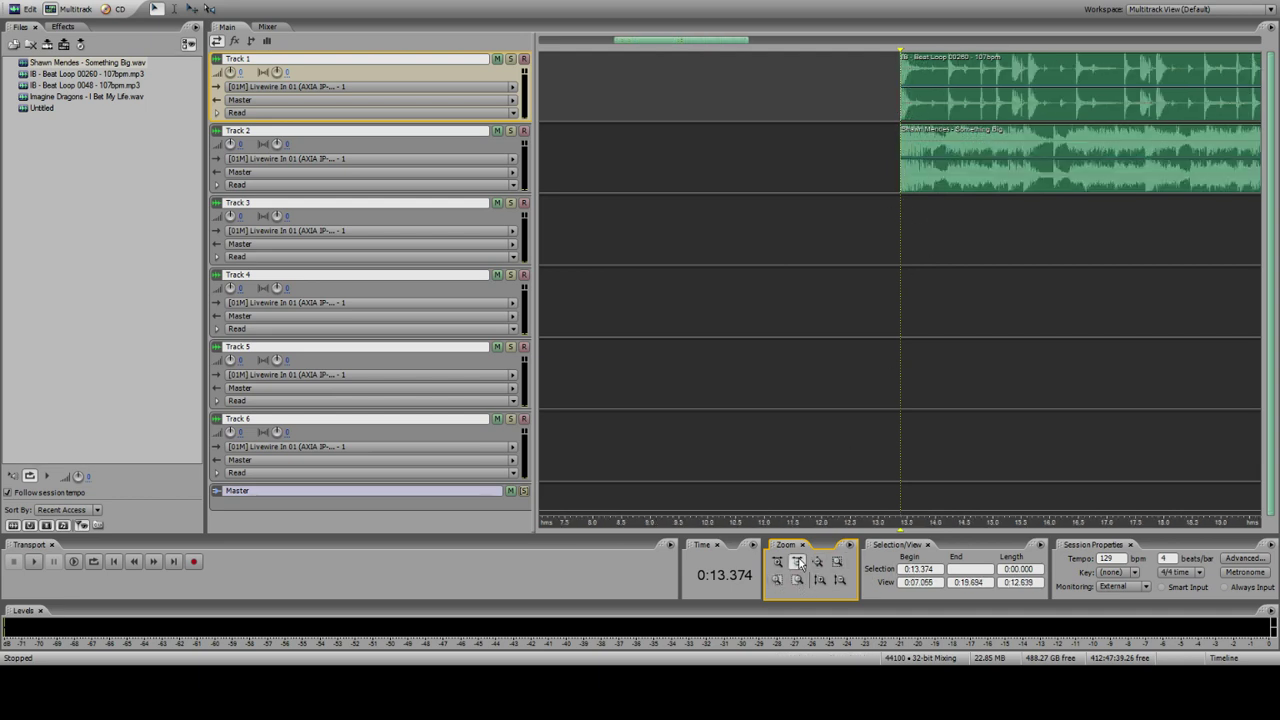
# Step: Time-stretch the end of the Something Big clip on Track 2 to match the beat loop's end at 22.348 s
pyautogui.click(1027, 188)
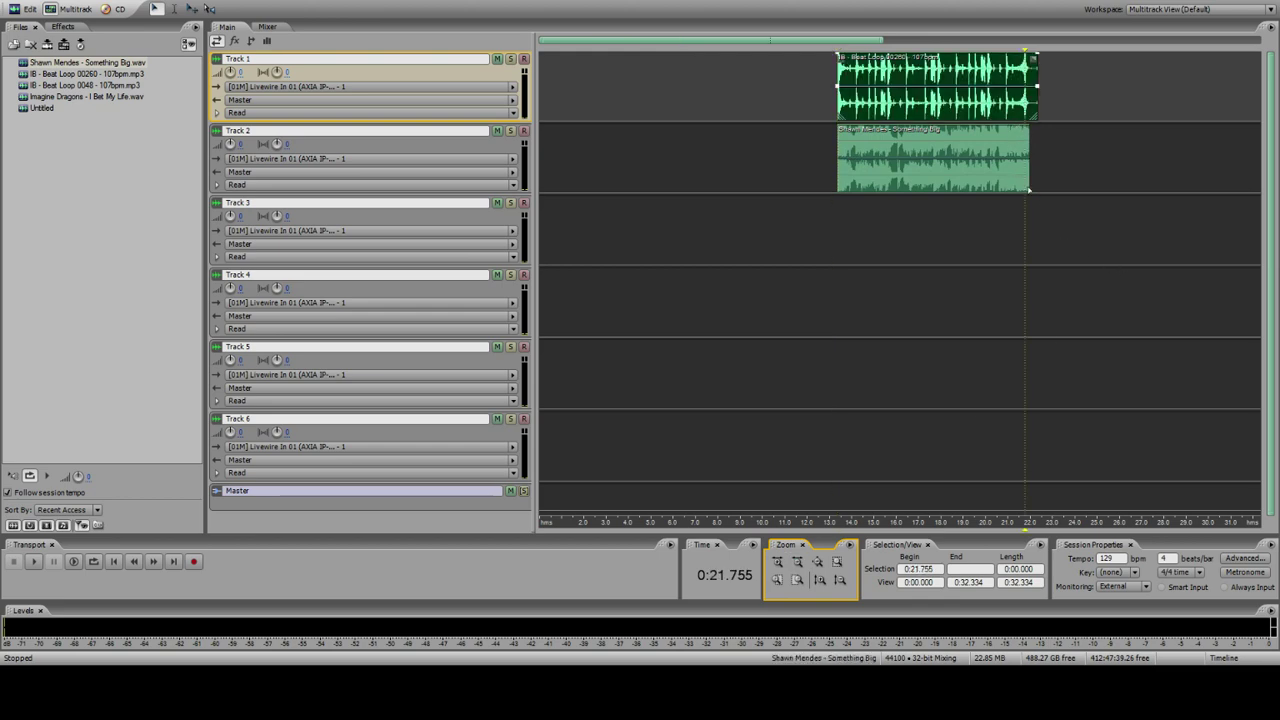
pyautogui.click(820, 562)
pyautogui.click(820, 562)
pyautogui.click(930, 180)
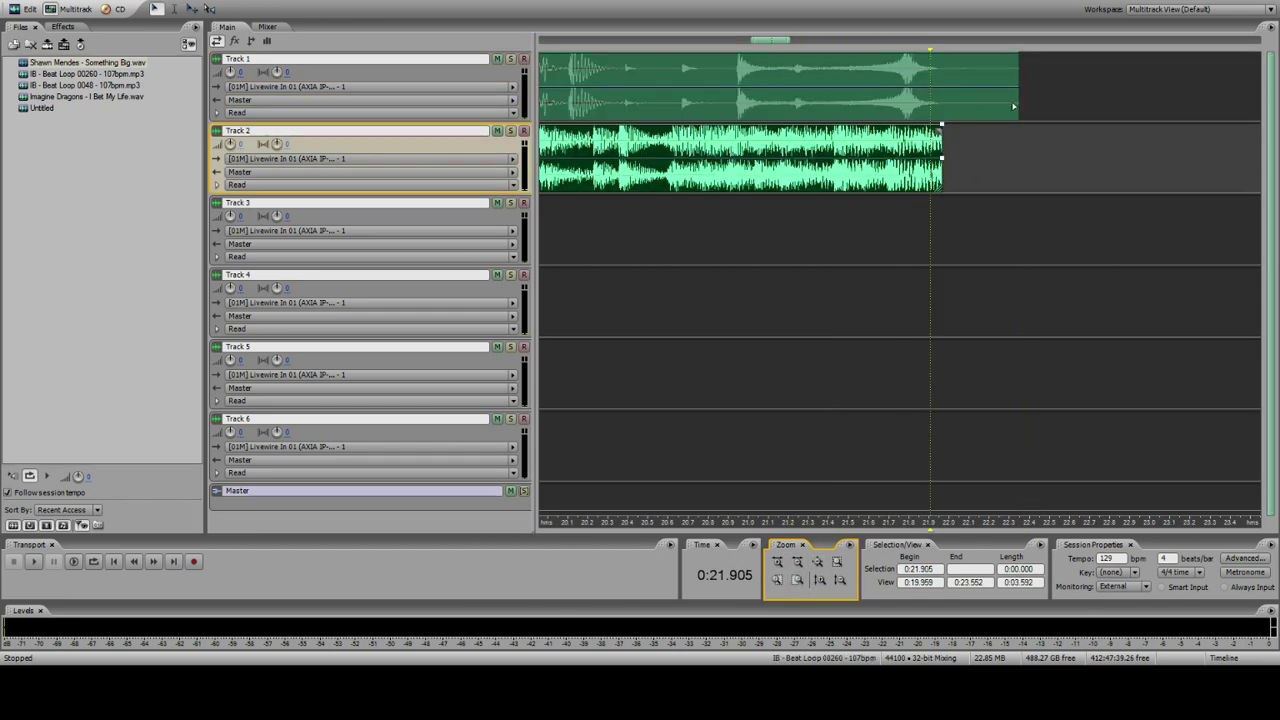
pyautogui.click(1015, 110)
pyautogui.click(938, 186)
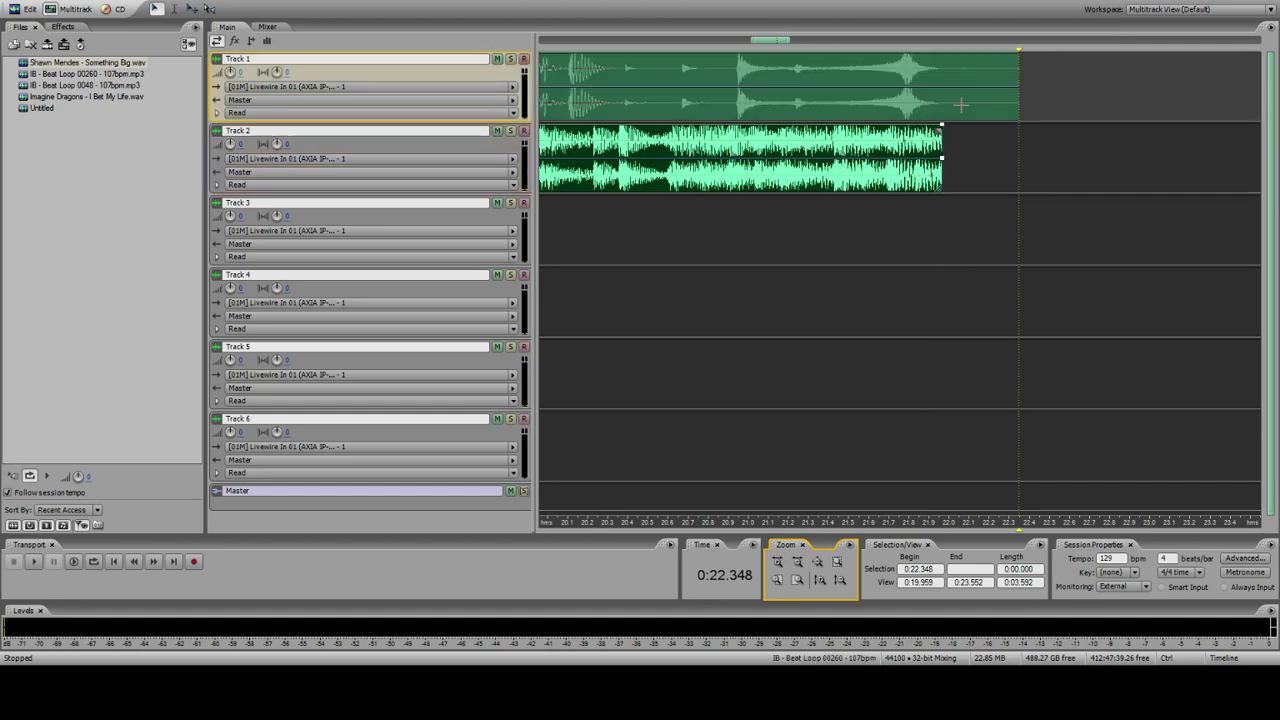
pyautogui.moveTo(938, 189); pyautogui.dragTo(1020, 188)
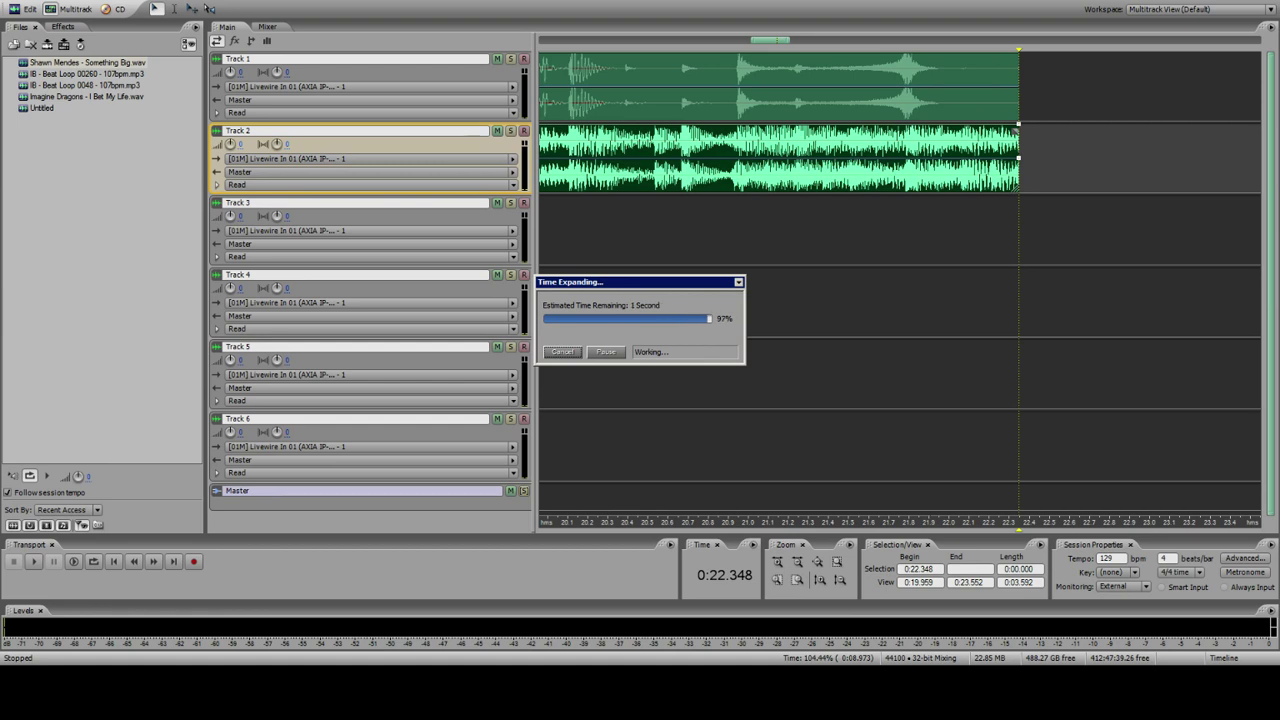
# Step: Play the stretched Something Big clip together with the Track 1 beat loop to check that their beats stay in sync
pyautogui.click(736, 106)
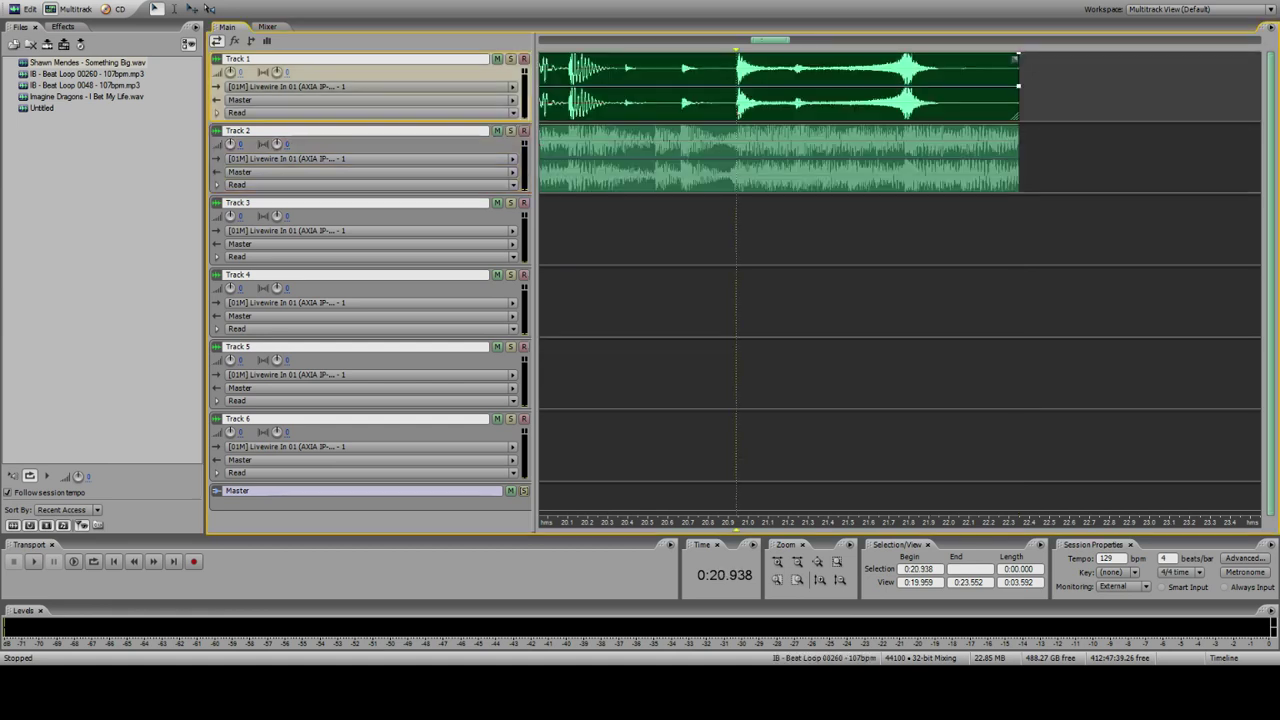
pyautogui.press('space')
pyautogui.press('space')
pyautogui.click(568, 100)
pyautogui.press('space')
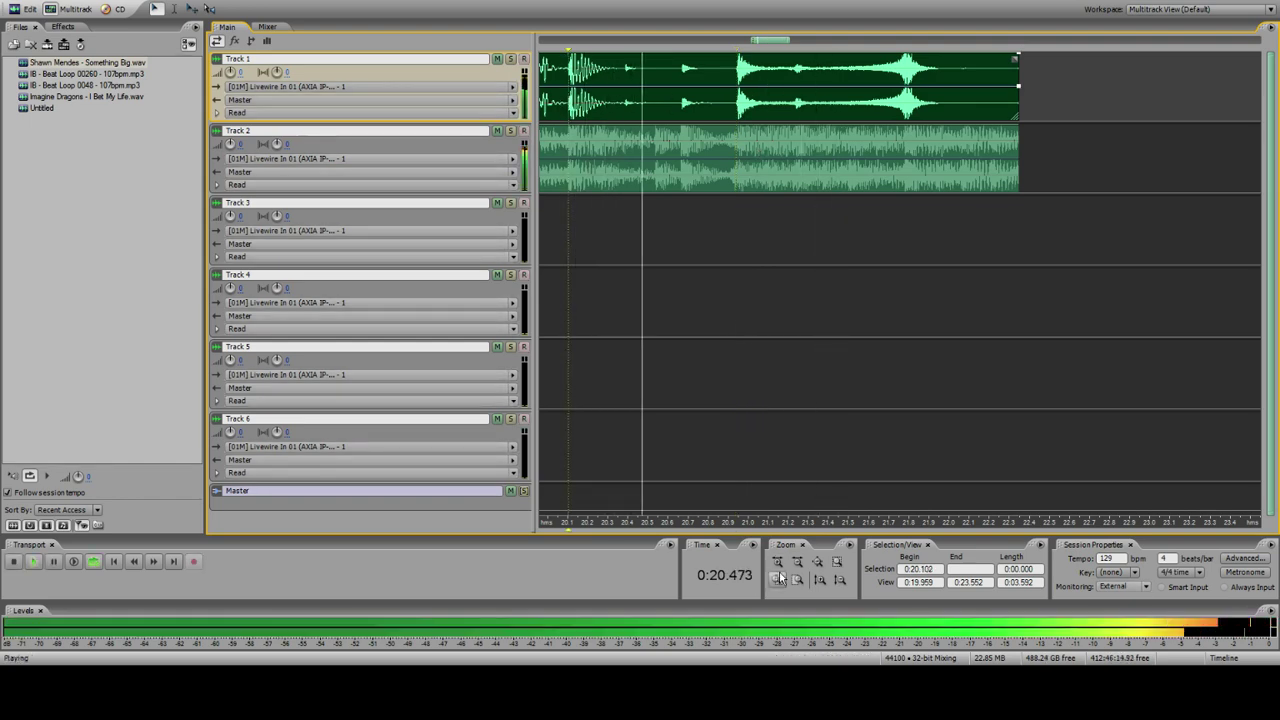
pyautogui.press('space')
pyautogui.click(797, 562)
pyautogui.click(797, 562)
pyautogui.click(714, 160)
pyautogui.press('space')
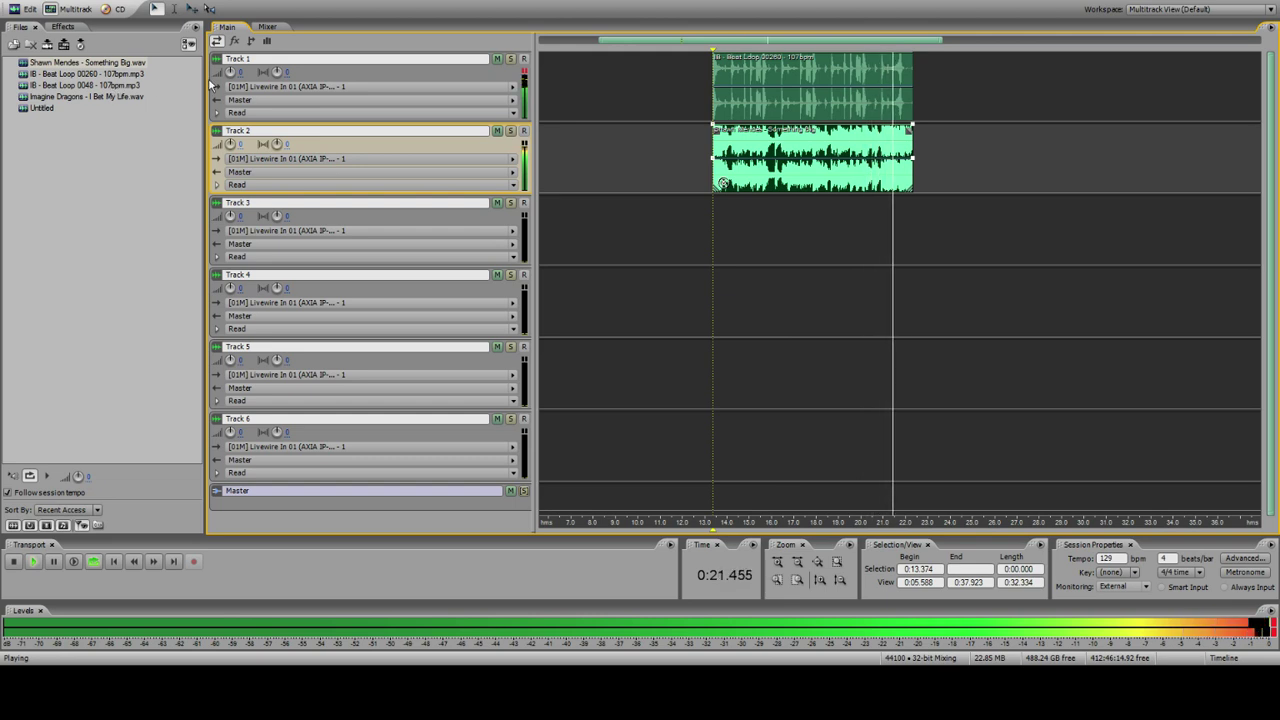
pyautogui.press('space')
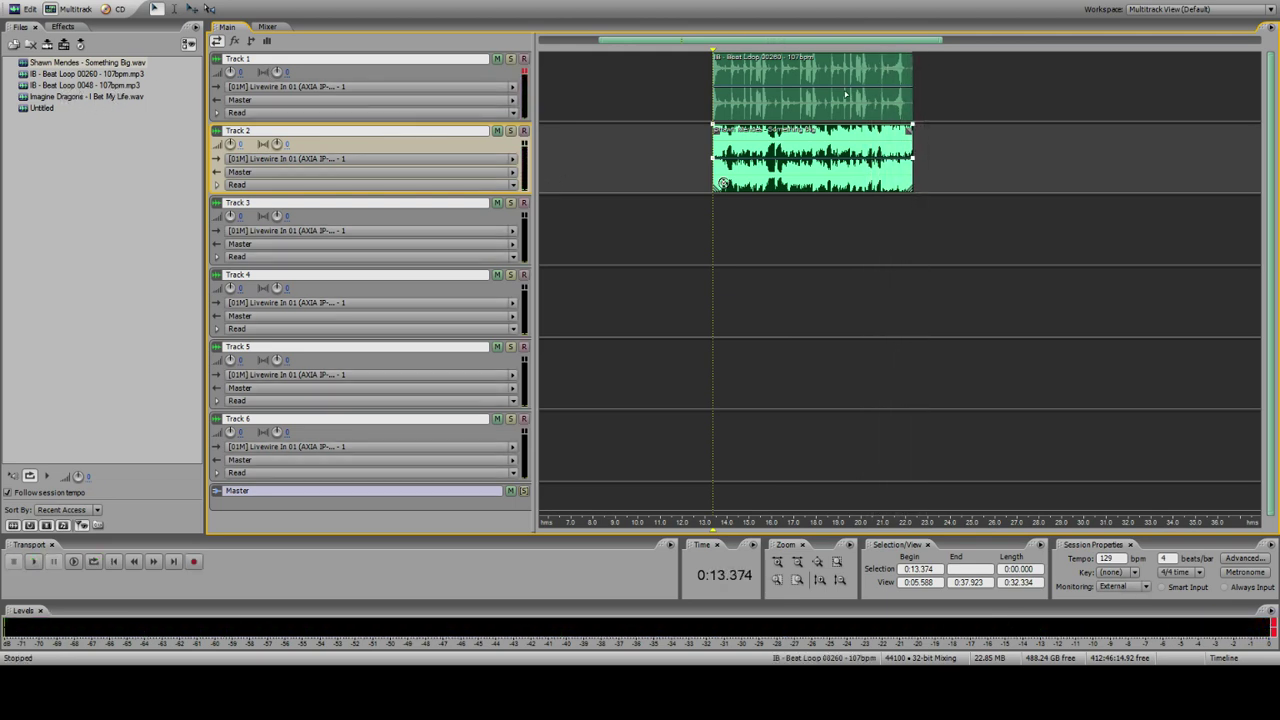
# Step: Open beat loops 00260 and 0048 in turn in the waveform editor and play them
pyautogui.doubleClick(110, 75)
pyautogui.press('space')
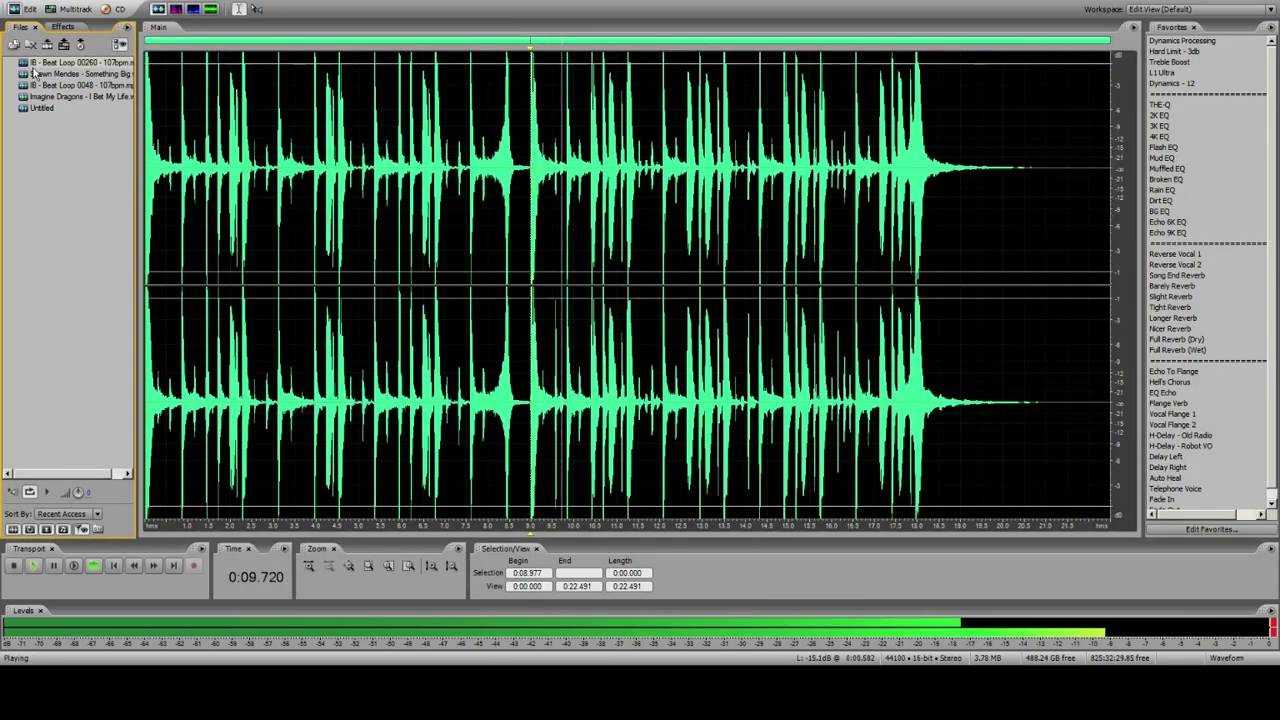
pyautogui.press('space')
pyautogui.doubleClick(80, 86)
pyautogui.press('space')
pyautogui.press('space')
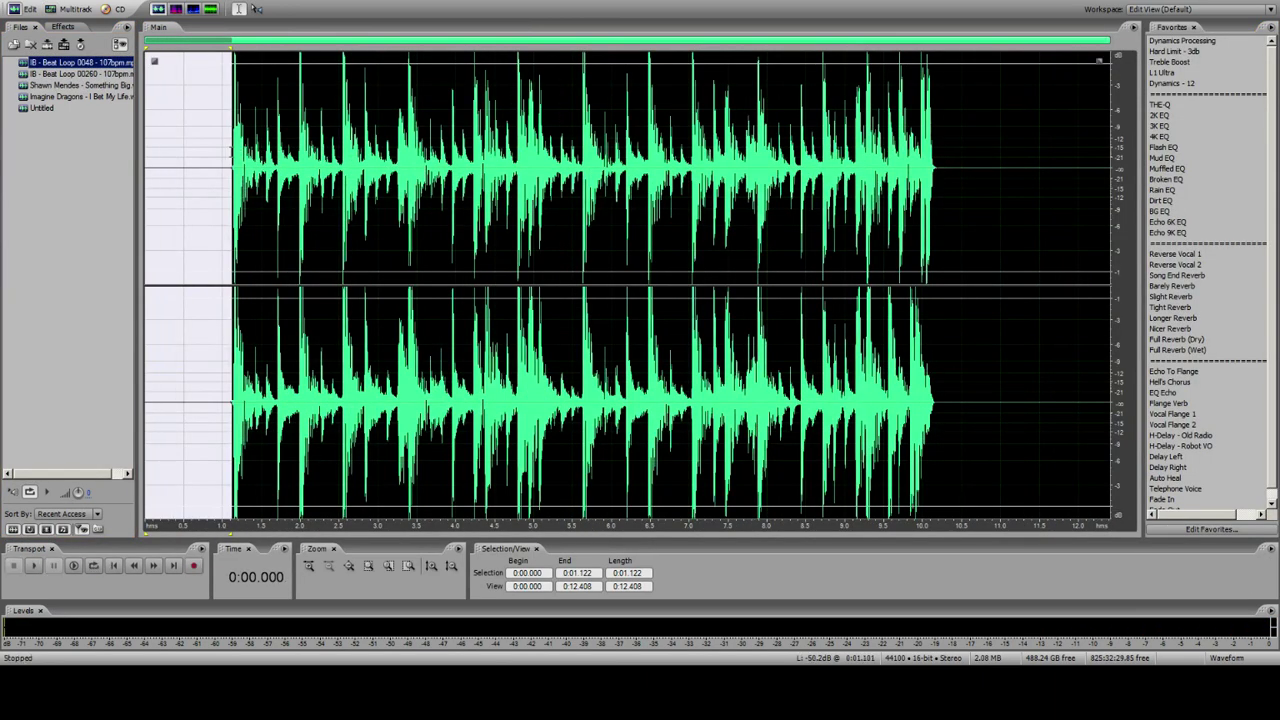
# Step: Delete the first 1.147 s of silence before the first beat of Beat Loop 0048 and play its new start
pyautogui.click(232, 152)
pyautogui.click(408, 566)
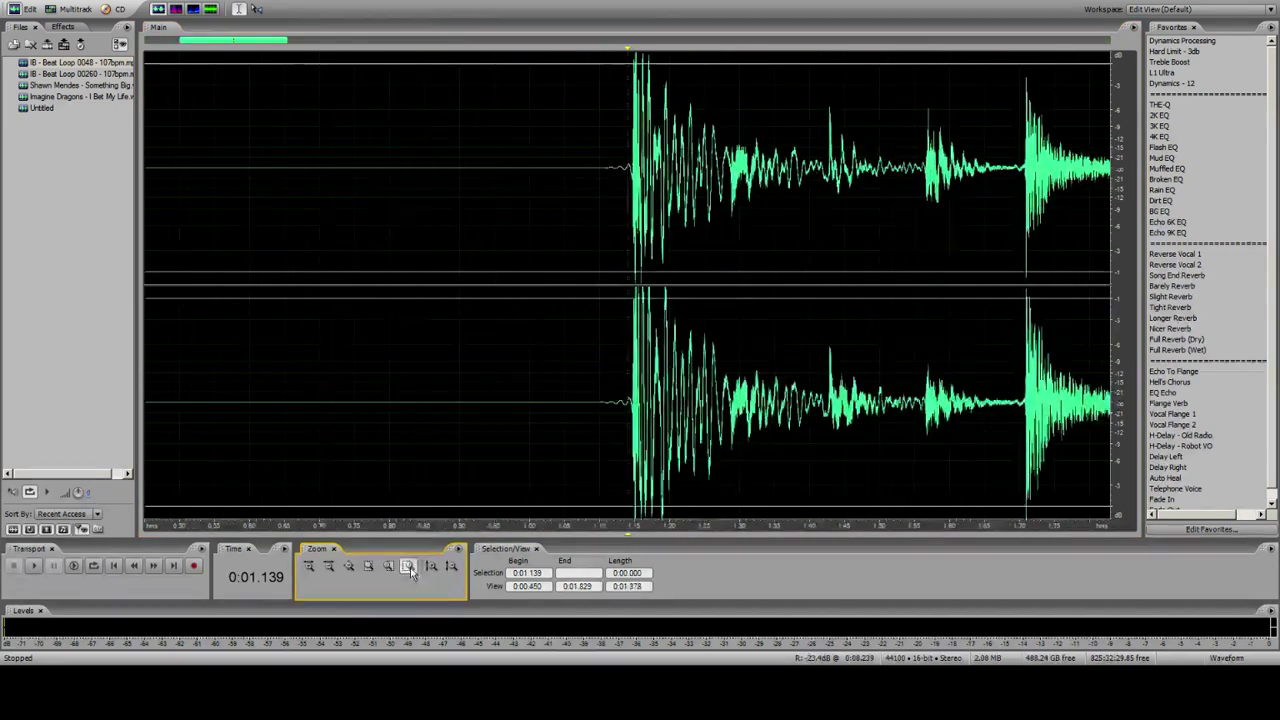
pyautogui.click(408, 566)
pyautogui.moveTo(644, 165); pyautogui.dragTo(3, 350)
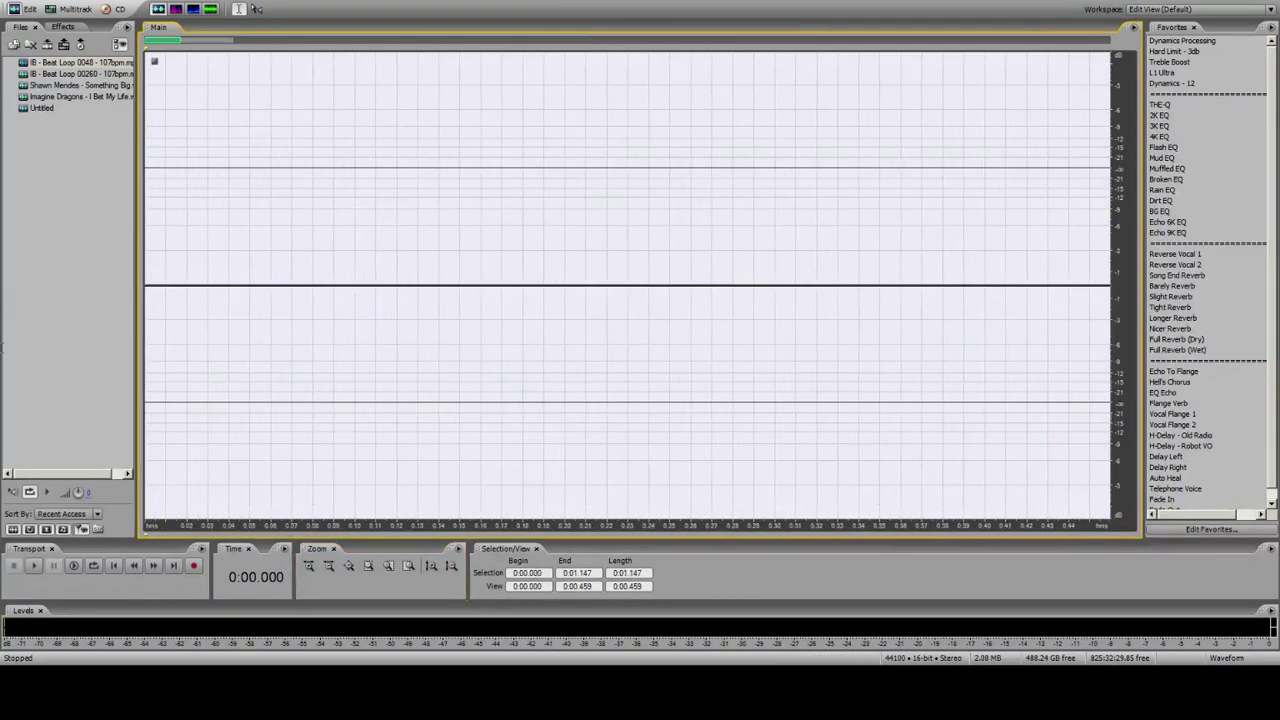
pyautogui.press('Delete')
pyautogui.press('space')
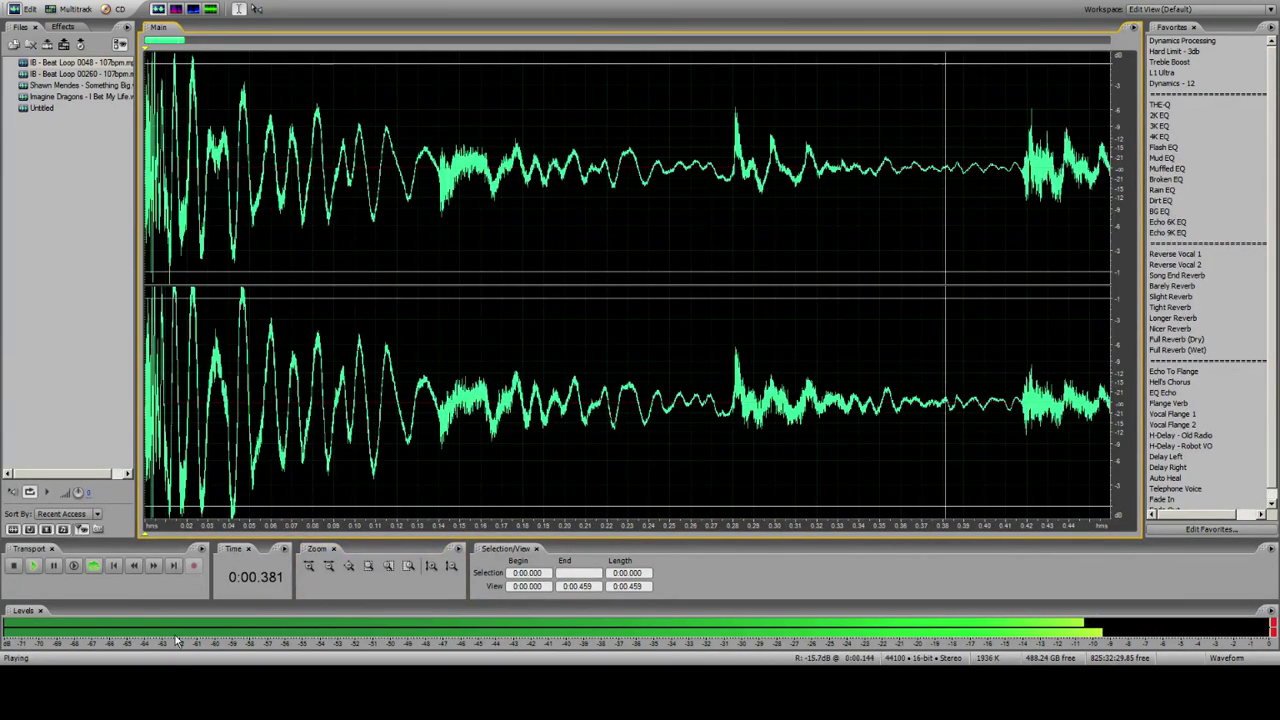
pyautogui.click(309, 566)
pyautogui.press('space')
# Step: Play the ending of Beat Loop 0048 and delete the empty tail after 8.974 s
pyautogui.click(771, 235)
pyautogui.press('space')
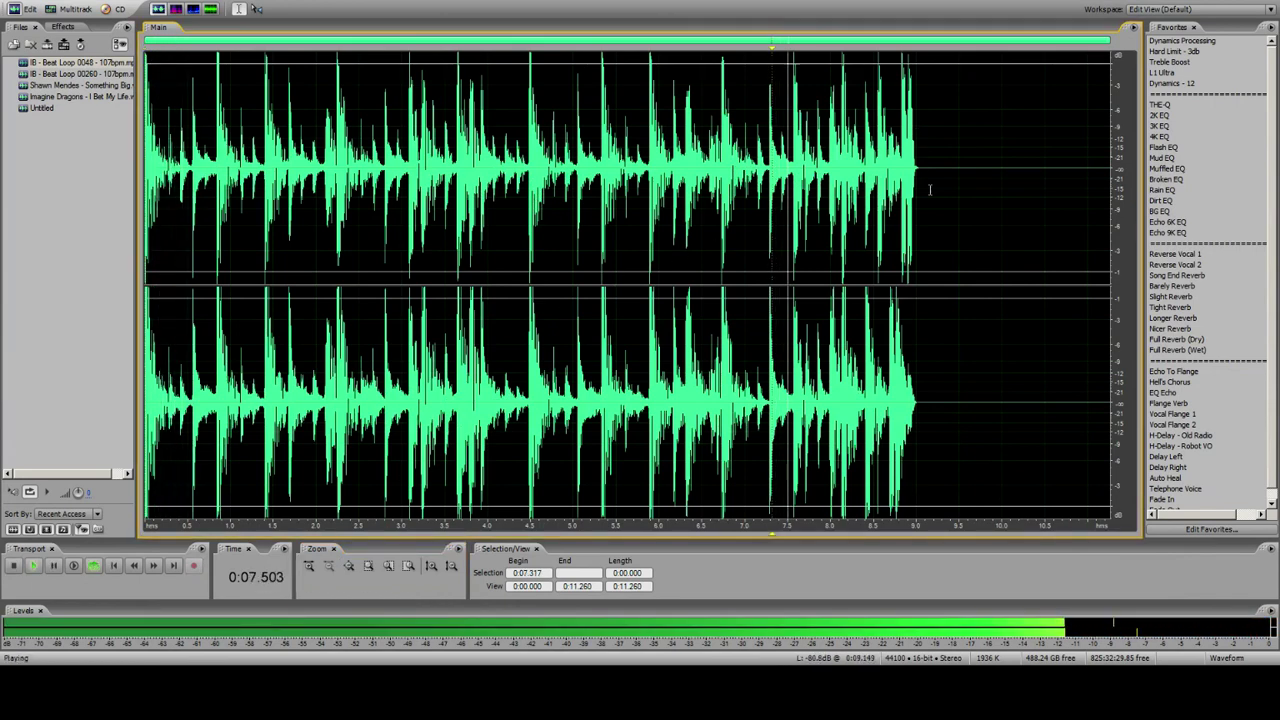
pyautogui.click(915, 196)
pyautogui.press('space')
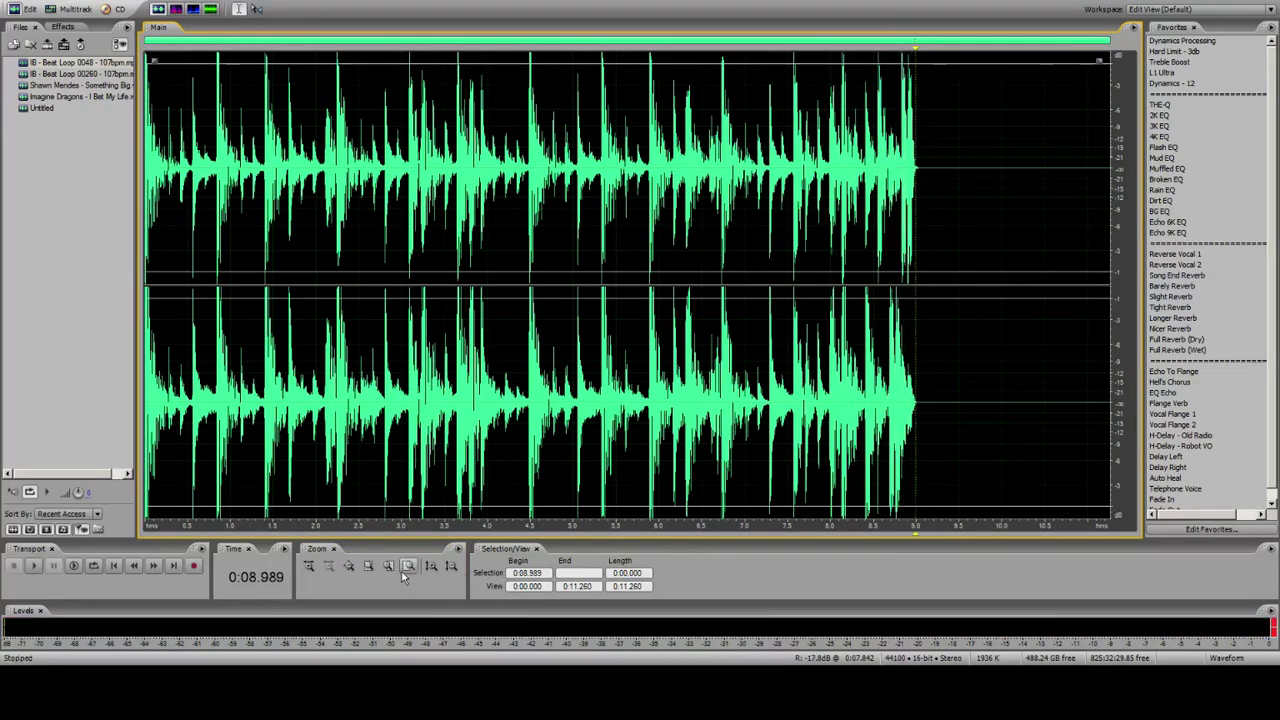
pyautogui.click(408, 566)
pyautogui.moveTo(617, 162); pyautogui.dragTo(1205, 195)
pyautogui.press('Delete')
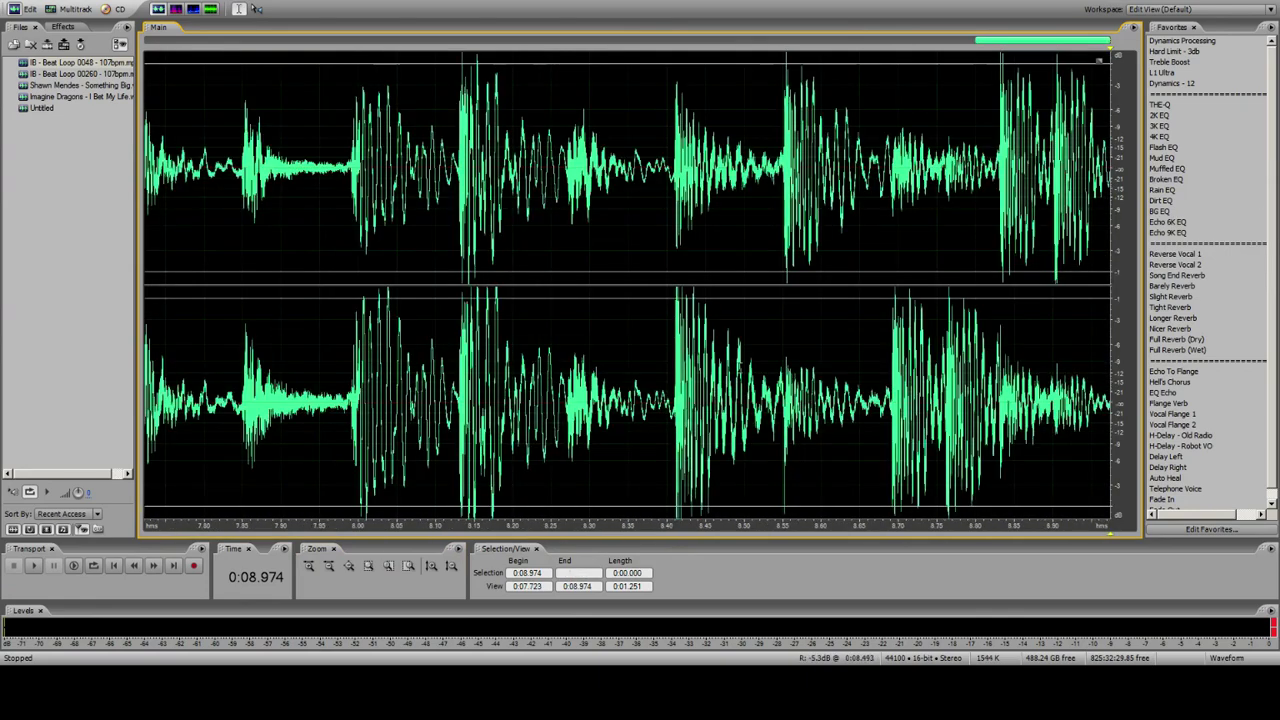
# Step: Place Beat Loop 0048 on Track 3 at 13.374 s in the multitrack session and stretch its end to 22.349 s
pyautogui.click(389, 567)
pyautogui.click(50, 9)
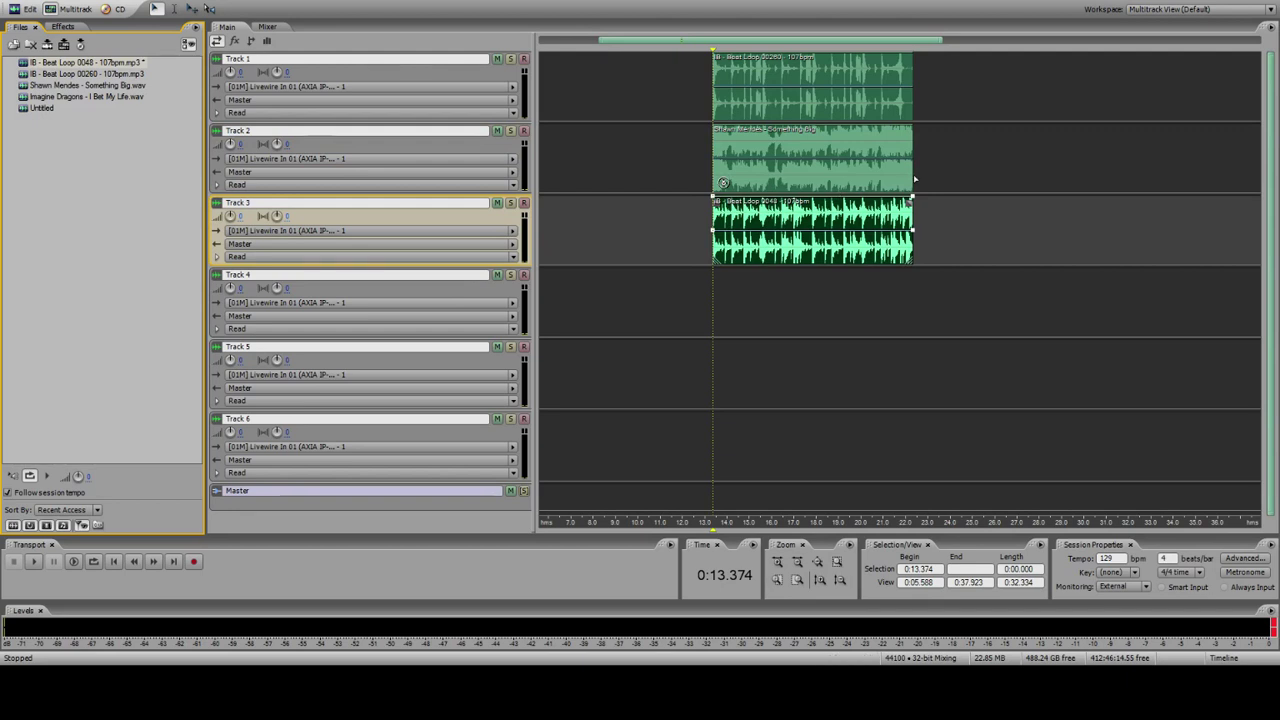
pyautogui.click(916, 180)
pyautogui.doubleClick(777, 580)
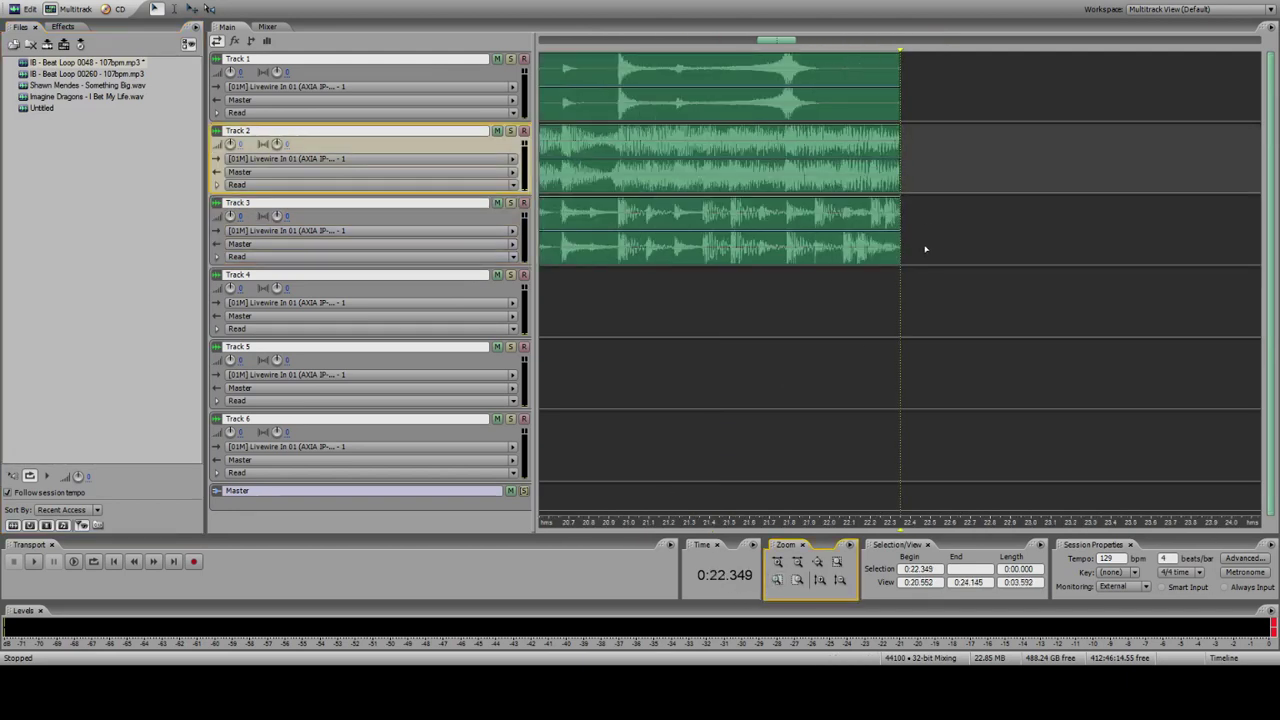
pyautogui.click(901, 168)
pyautogui.click(898, 222)
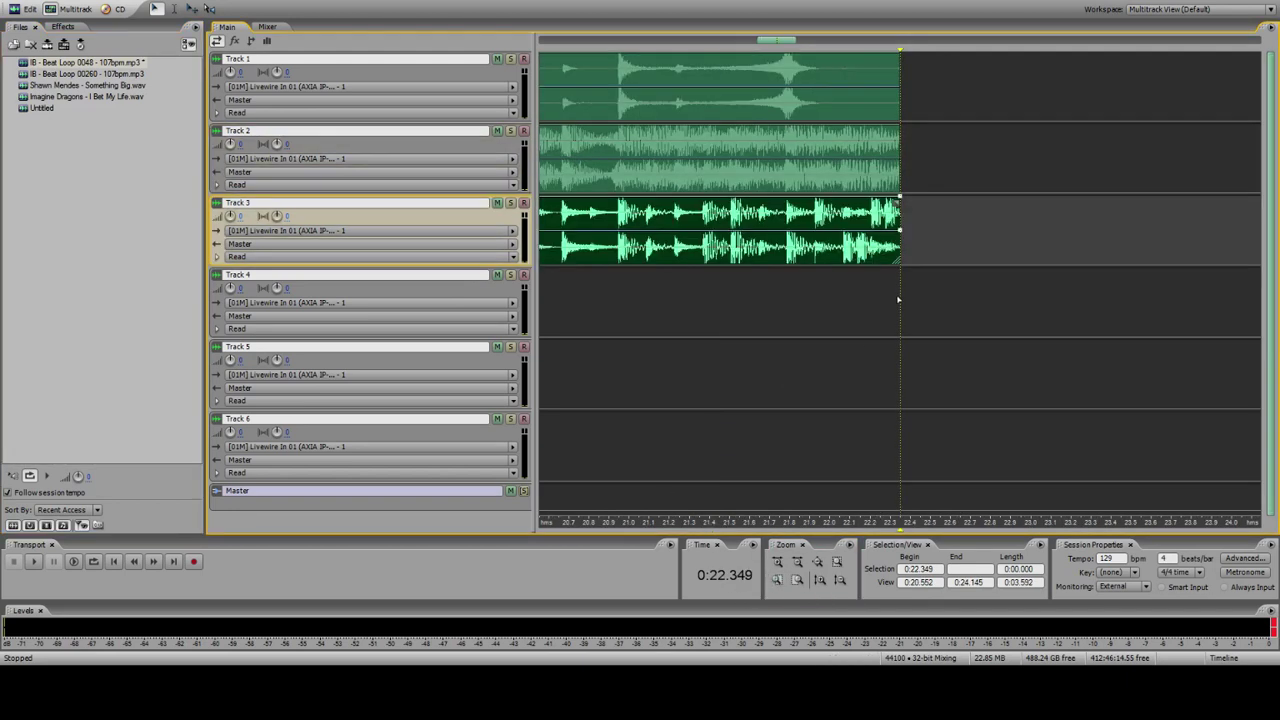
pyautogui.moveTo(898, 261); pyautogui.dragTo(900, 264)
# Step: Play the ending of the mix and delete the Beat Loop 00260 clip from Track 1
pyautogui.click(785, 182)
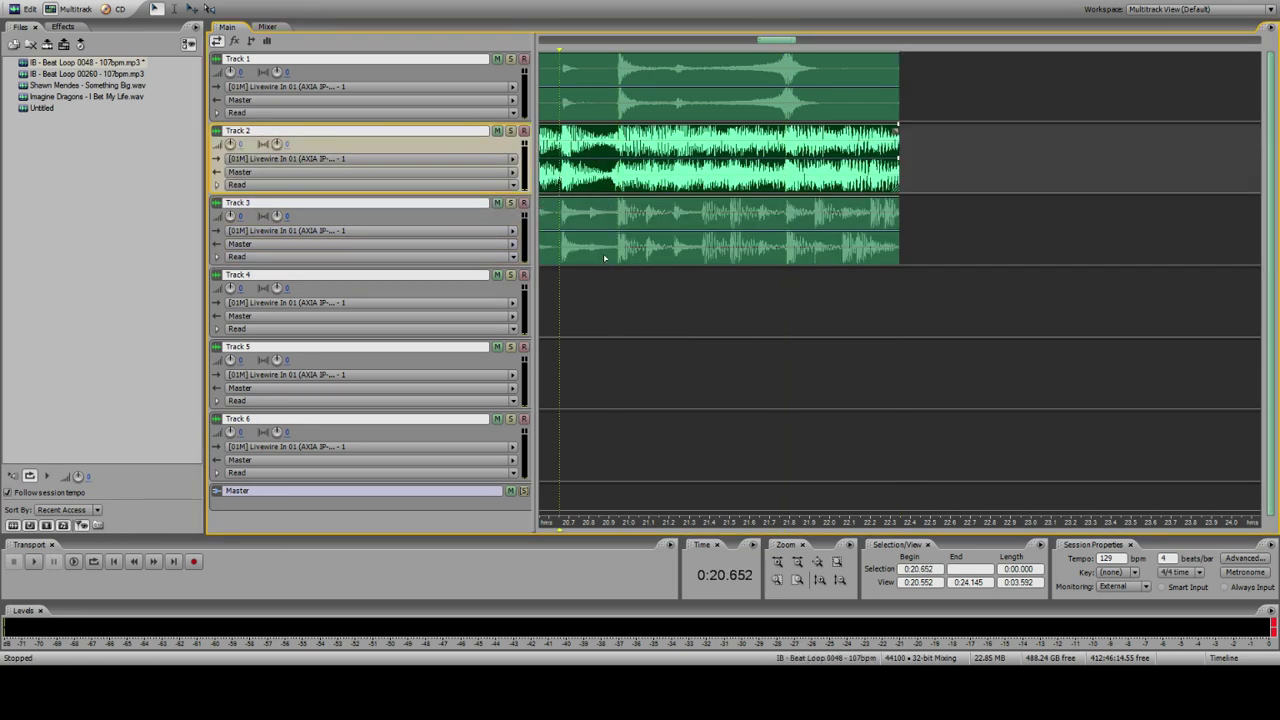
pyautogui.press('space')
pyautogui.press('space')
pyautogui.click(797, 562)
pyautogui.click(636, 97)
pyautogui.press('Delete')
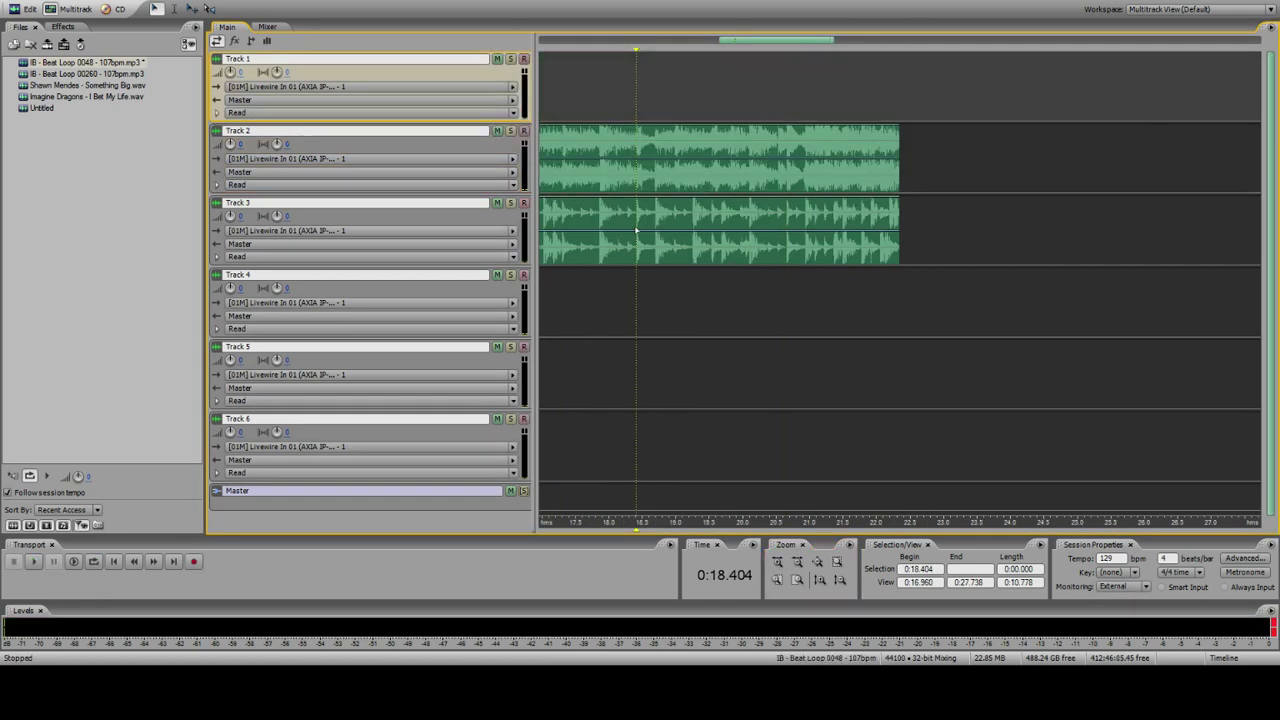
# Step: Nudge the Beat Loop 0048 clip on Track 3 so its beat lines up with Something Big at about 16.2 s
pyautogui.click(600, 176)
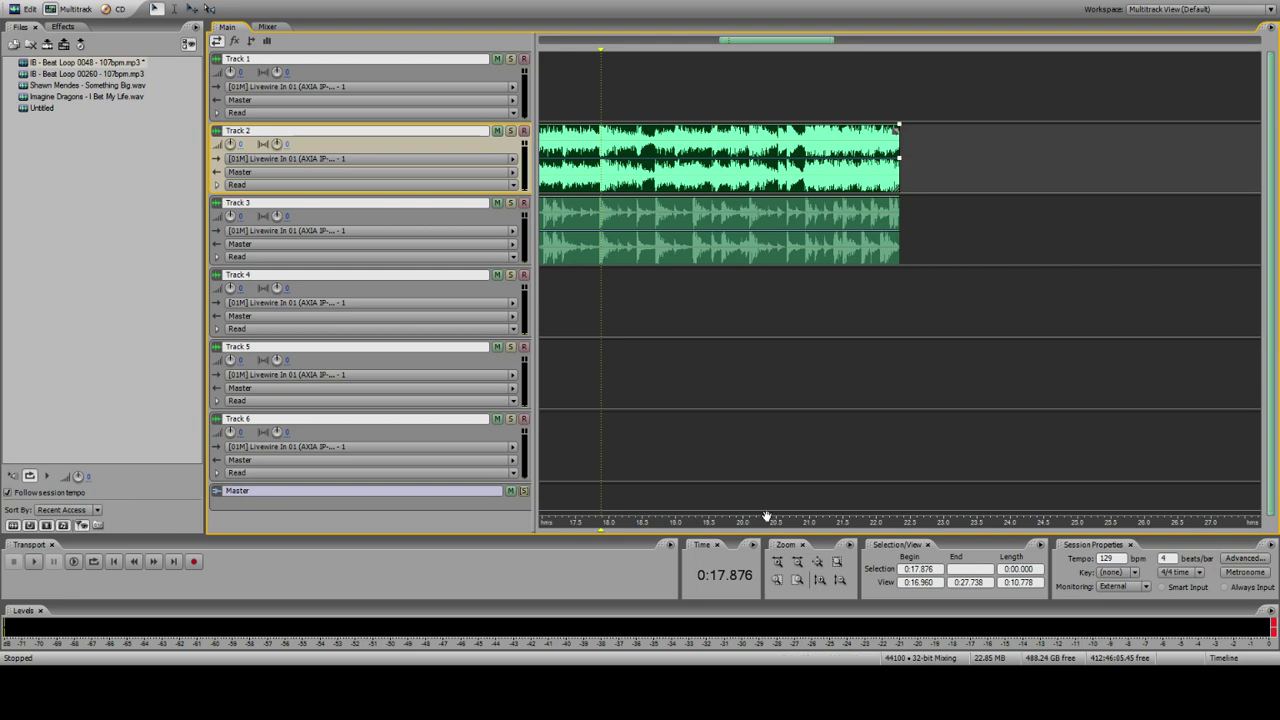
pyautogui.click(798, 584)
pyautogui.click(900, 230)
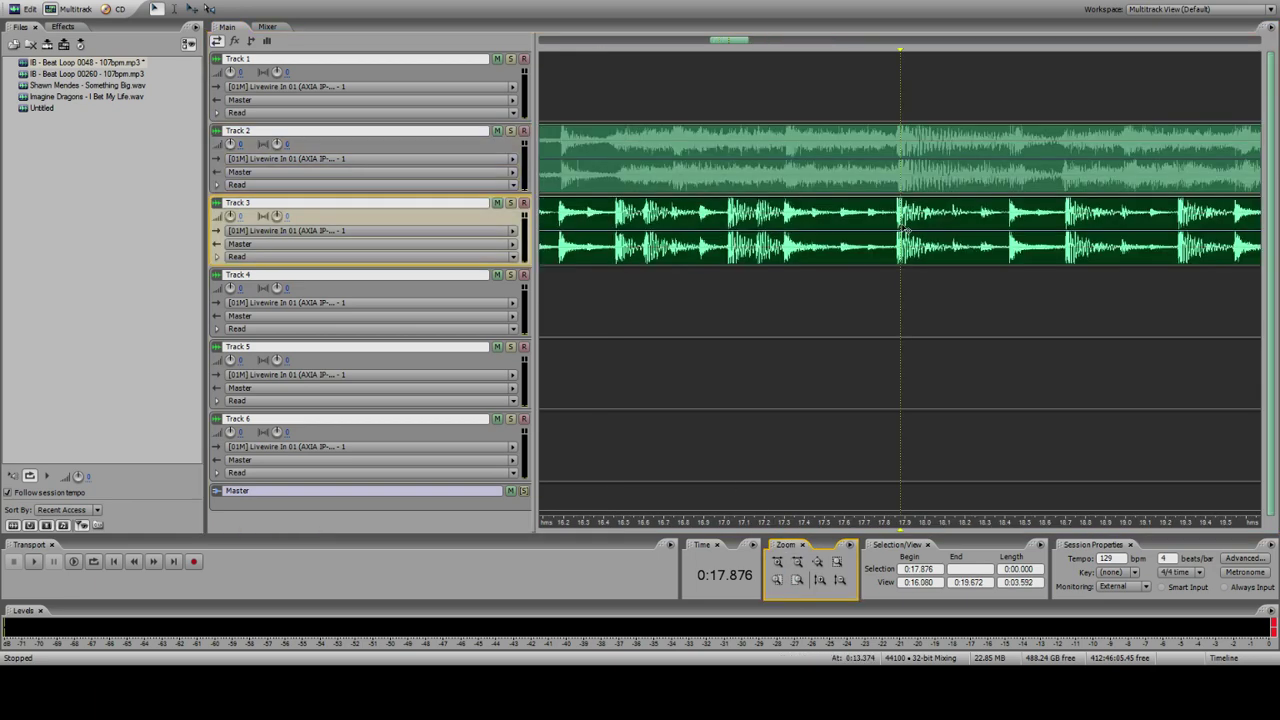
pyautogui.moveTo(568, 204); pyautogui.dragTo(571, 220)
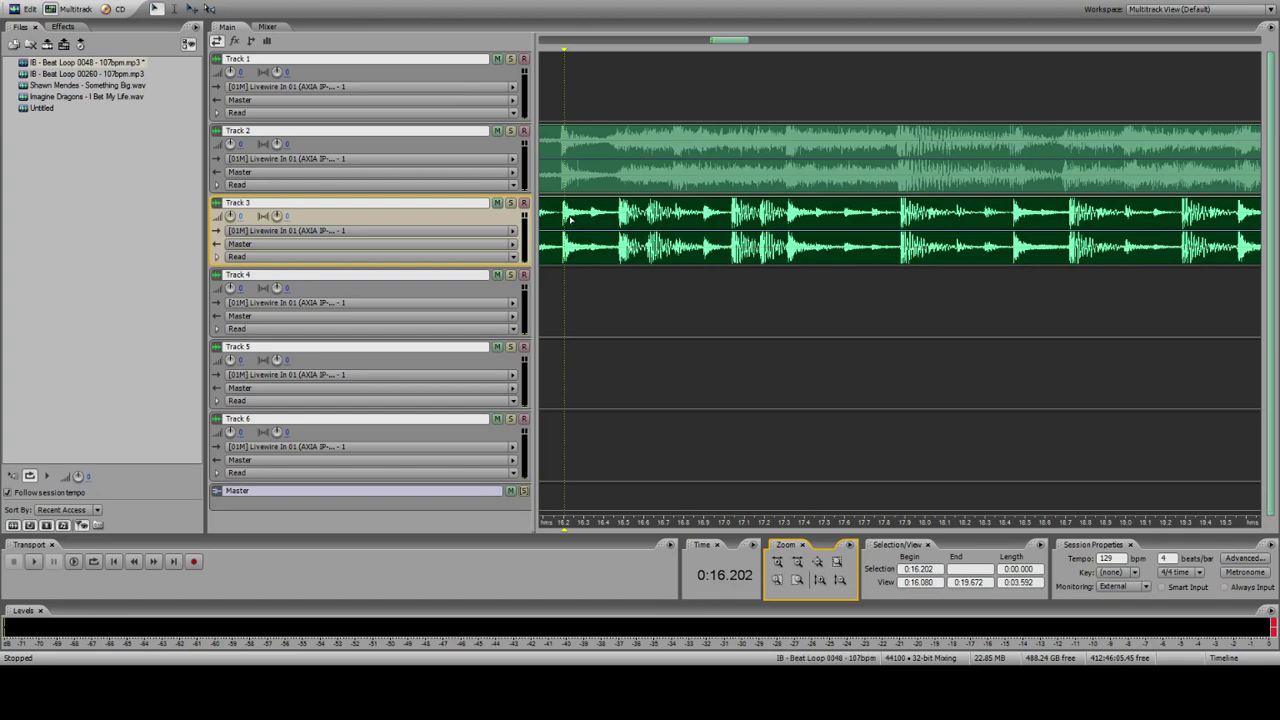
# Step: Play the mix from 13.374 s and stretch the start of Beat Loop 0048 on Track 3 to meet the start of Something Big
pyautogui.click(799, 563)
pyautogui.press('space')
pyautogui.click(610, 281)
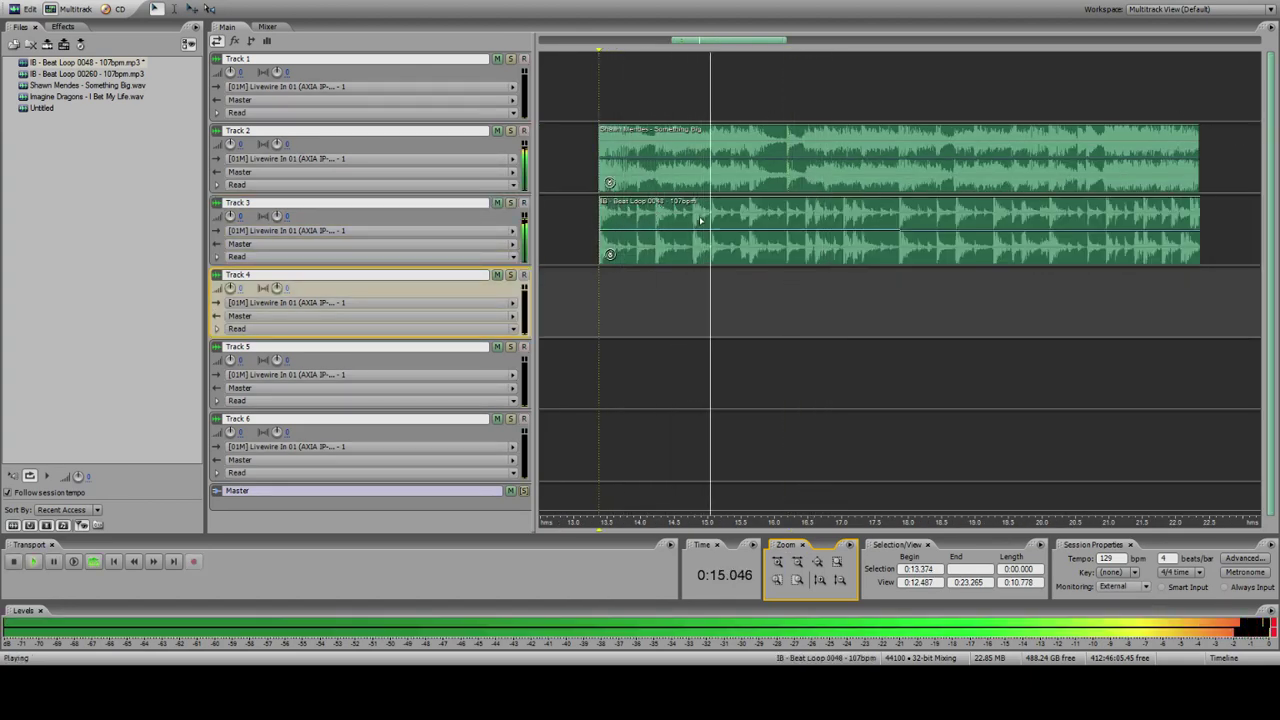
pyautogui.click(780, 565)
pyautogui.click(907, 258)
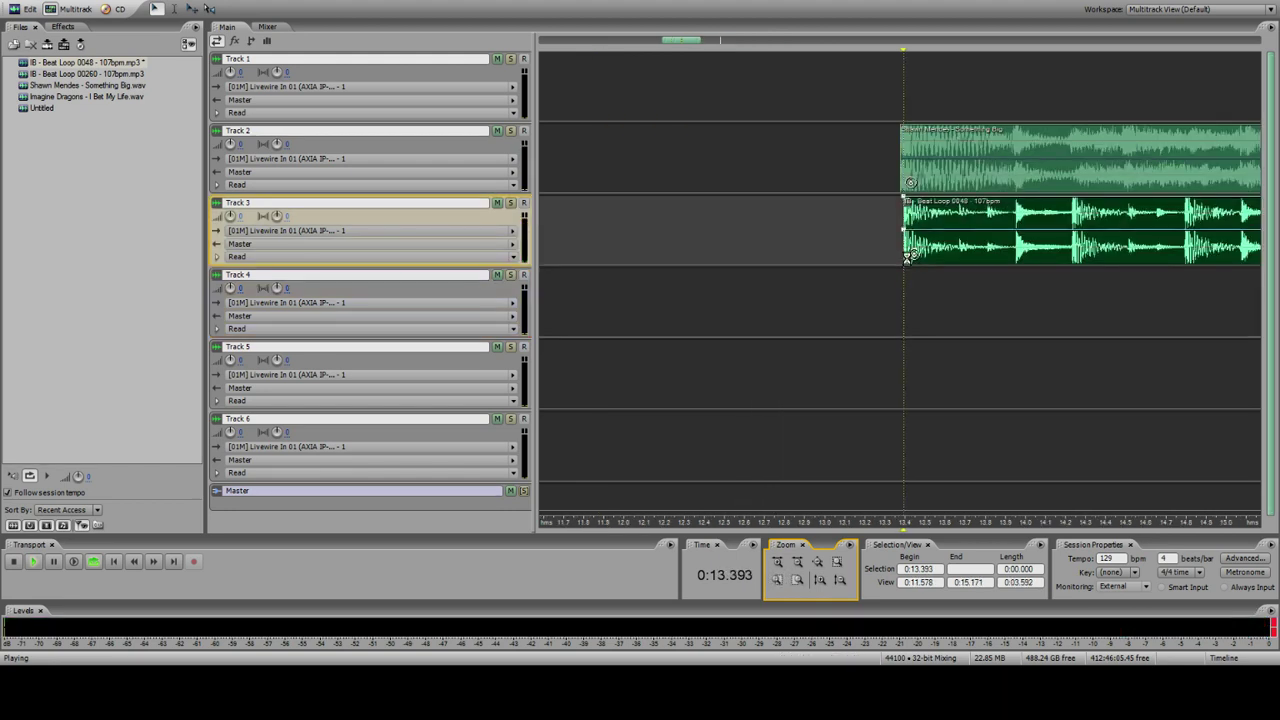
pyautogui.moveTo(905, 260); pyautogui.dragTo(901, 261)
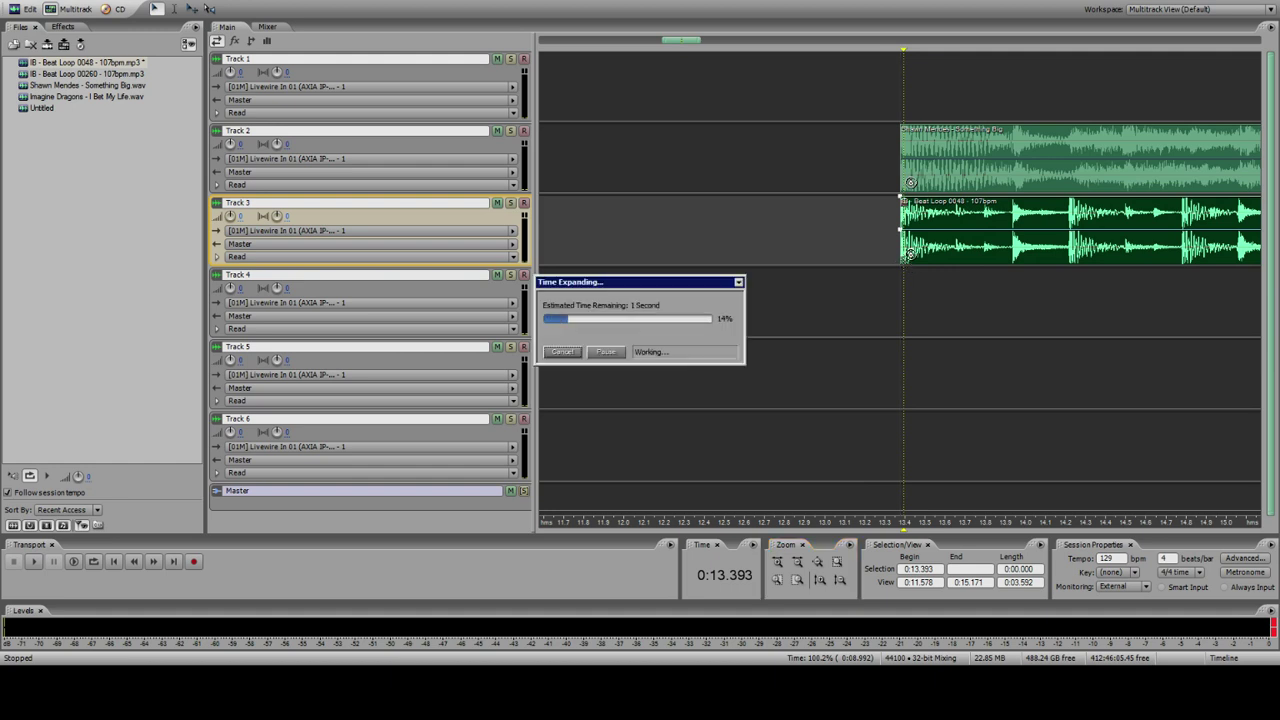
# Step: Play the mix from 13.298 s, 15.038 s, 17.940 s and 21.398 s to check the alignment of beat and song
pyautogui.click(884, 250)
pyautogui.press('space')
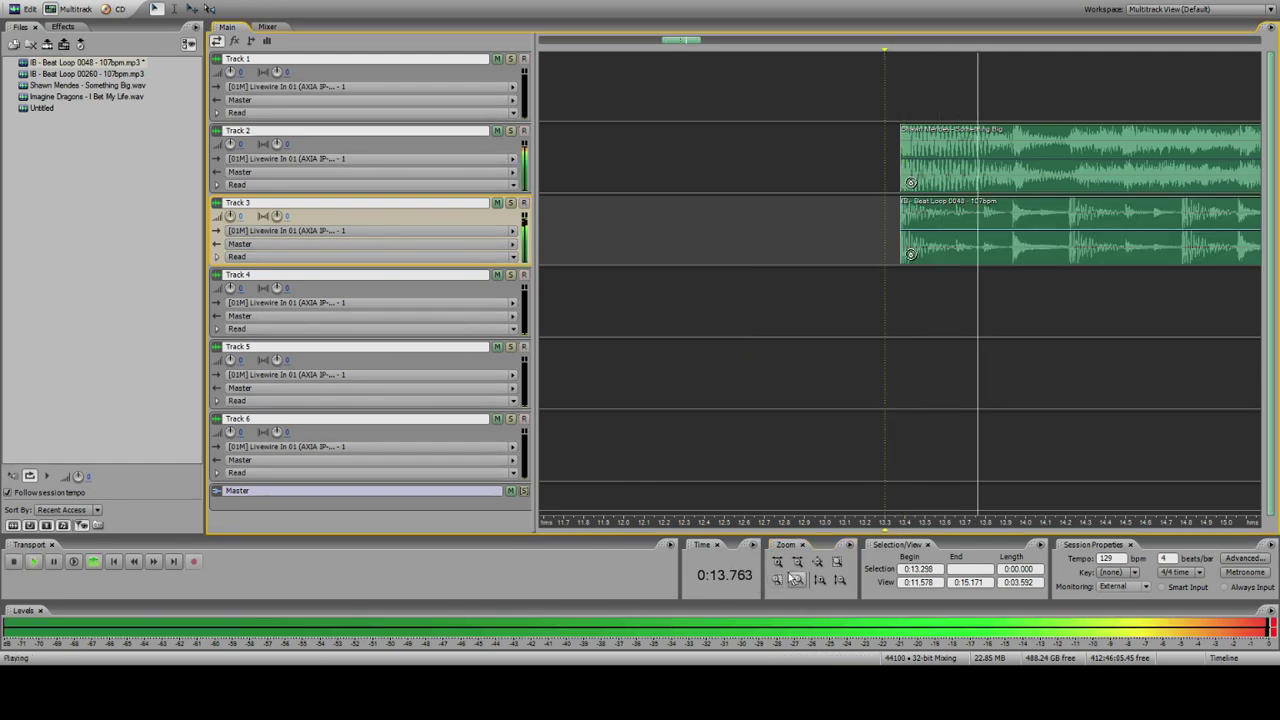
pyautogui.click(797, 563)
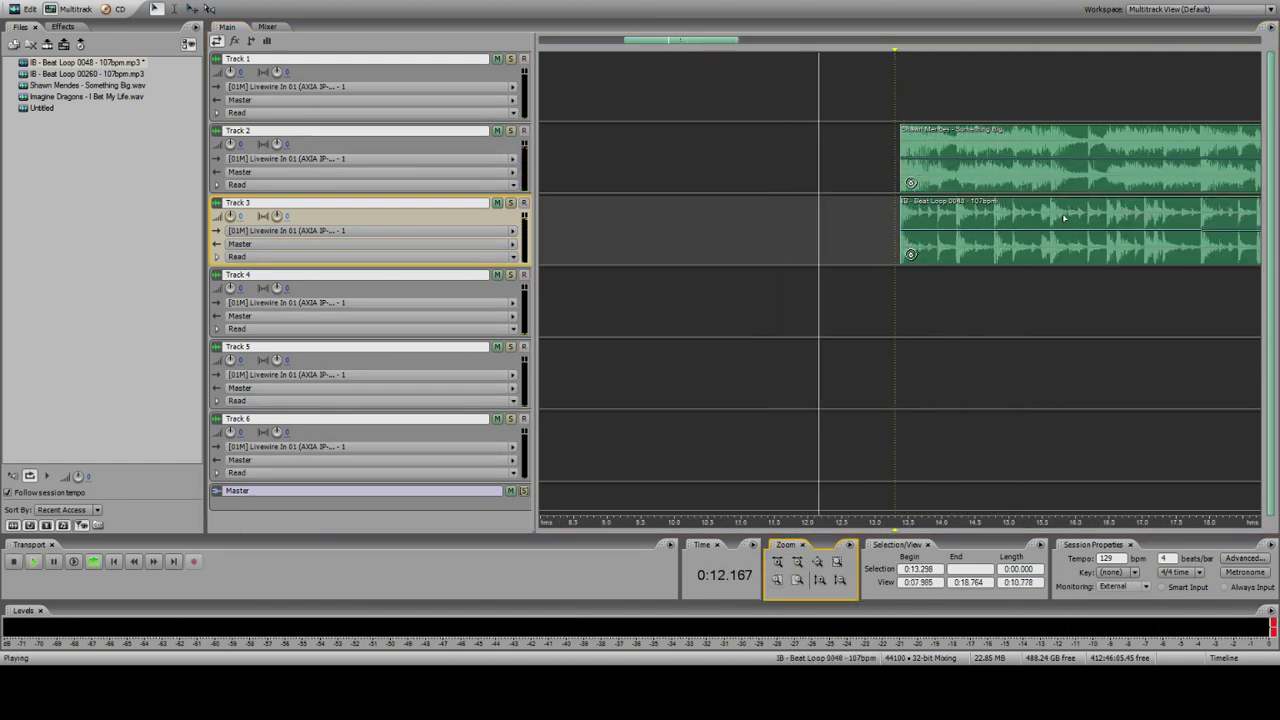
pyautogui.click(1012, 220)
pyautogui.click(819, 580)
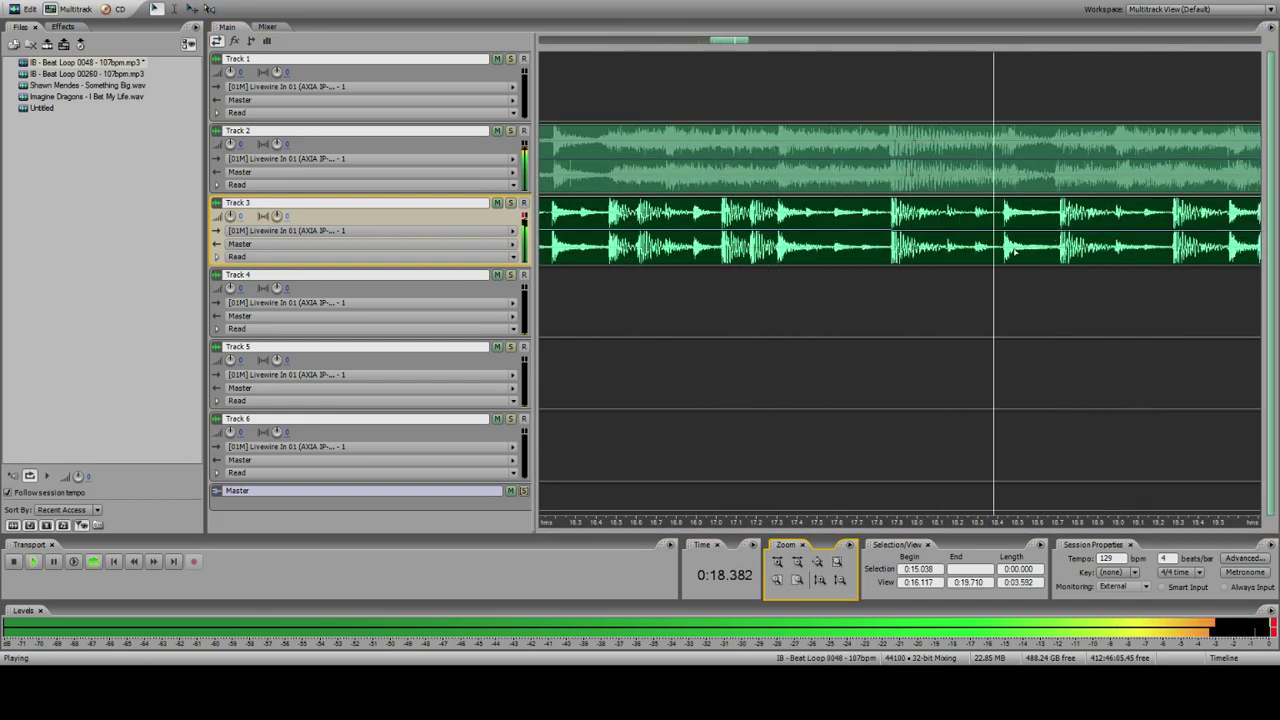
pyautogui.hotkey('ctrl', 'Left')
pyautogui.doubleClick(797, 562)
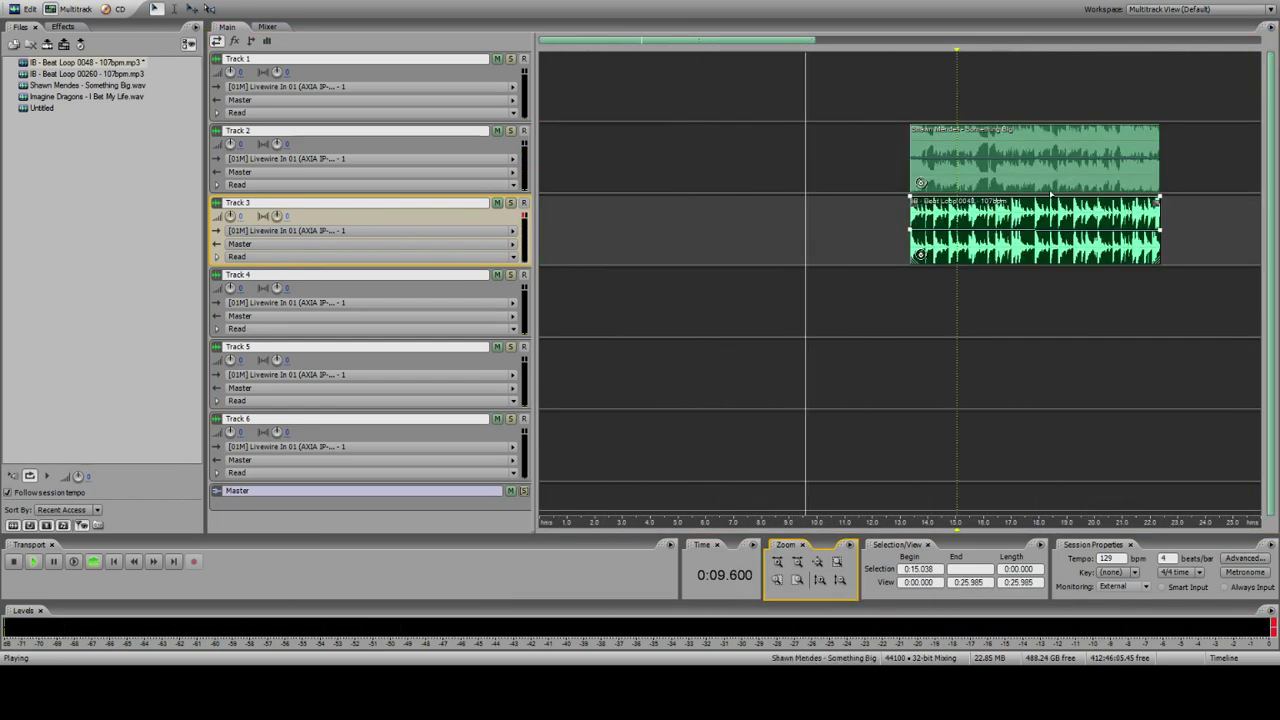
pyautogui.click(1037, 166)
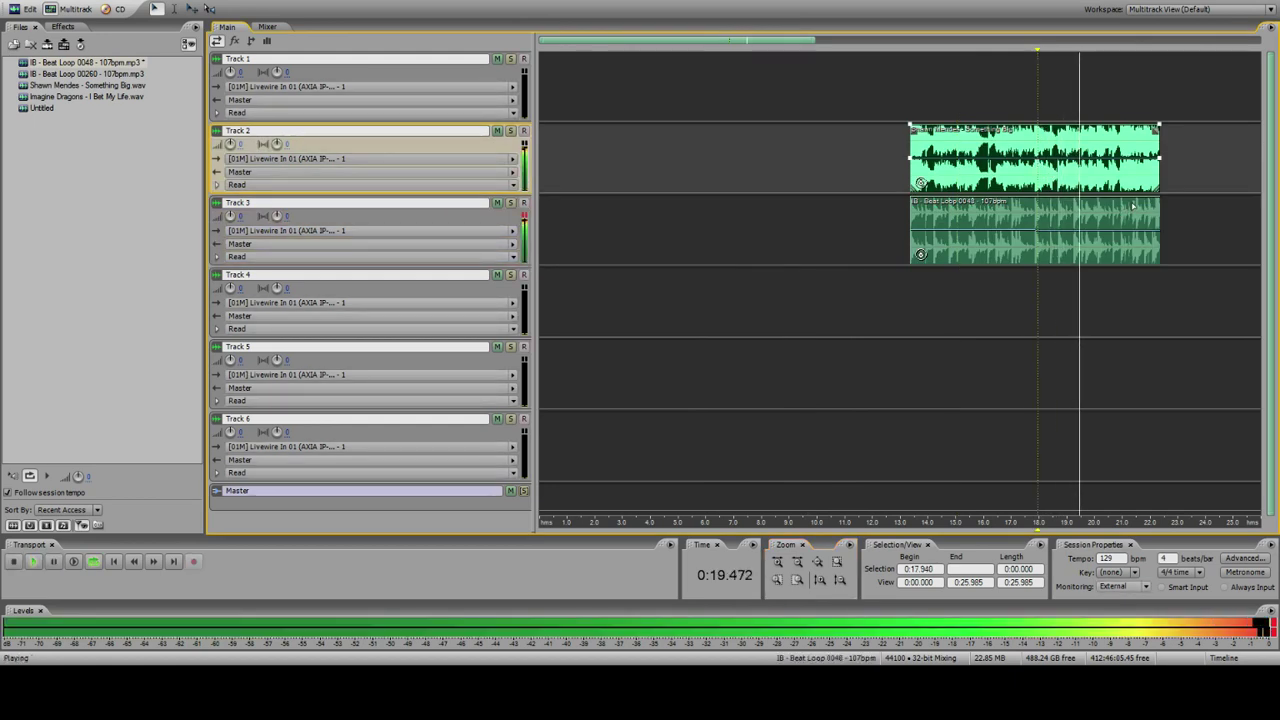
pyautogui.click(1115, 175)
pyautogui.click(1133, 177)
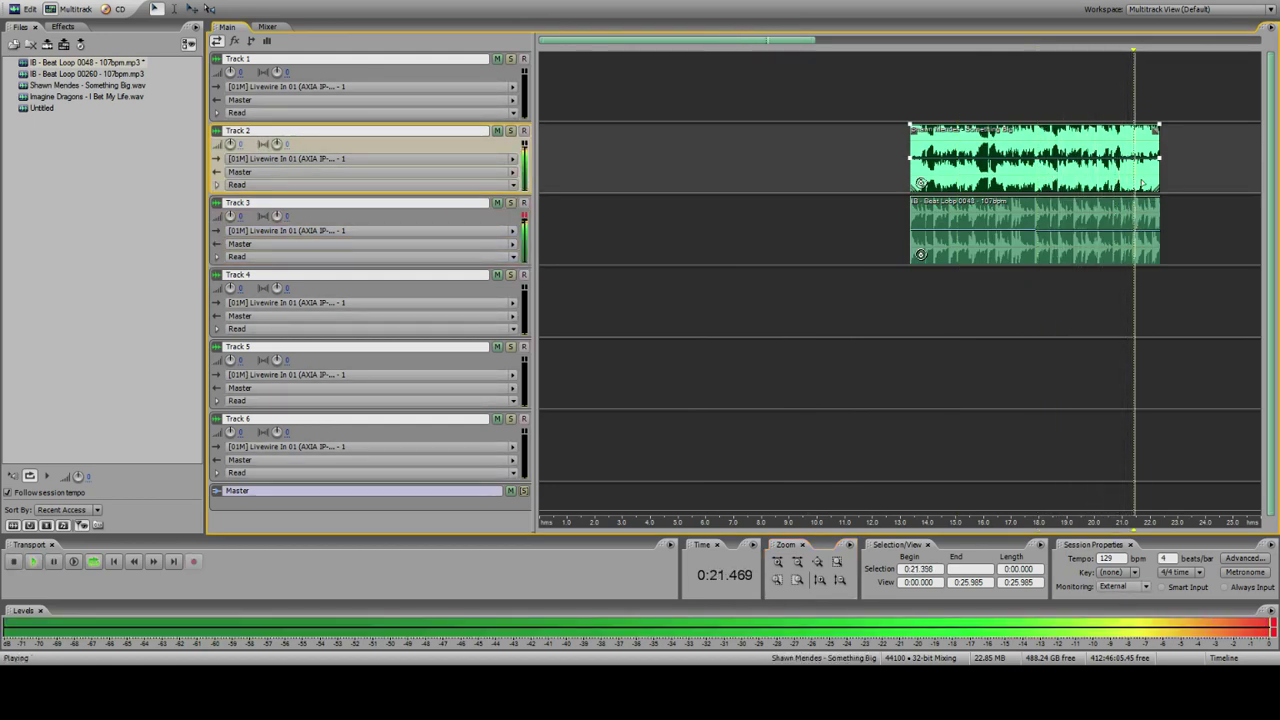
pyautogui.press('space')
# Step: Open the Beat Loop 0048 waveform in Edit View and place the cursor at 4.598 s
pyautogui.click(911, 180)
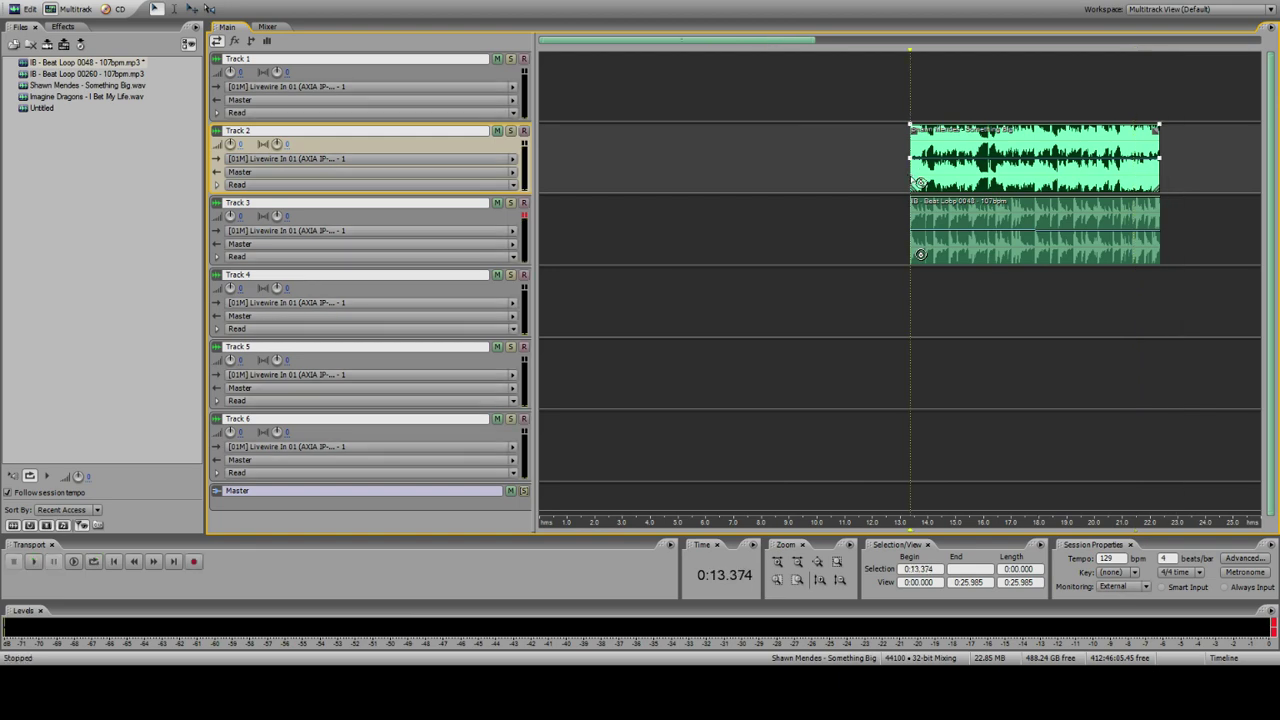
pyautogui.doubleClick(101, 63)
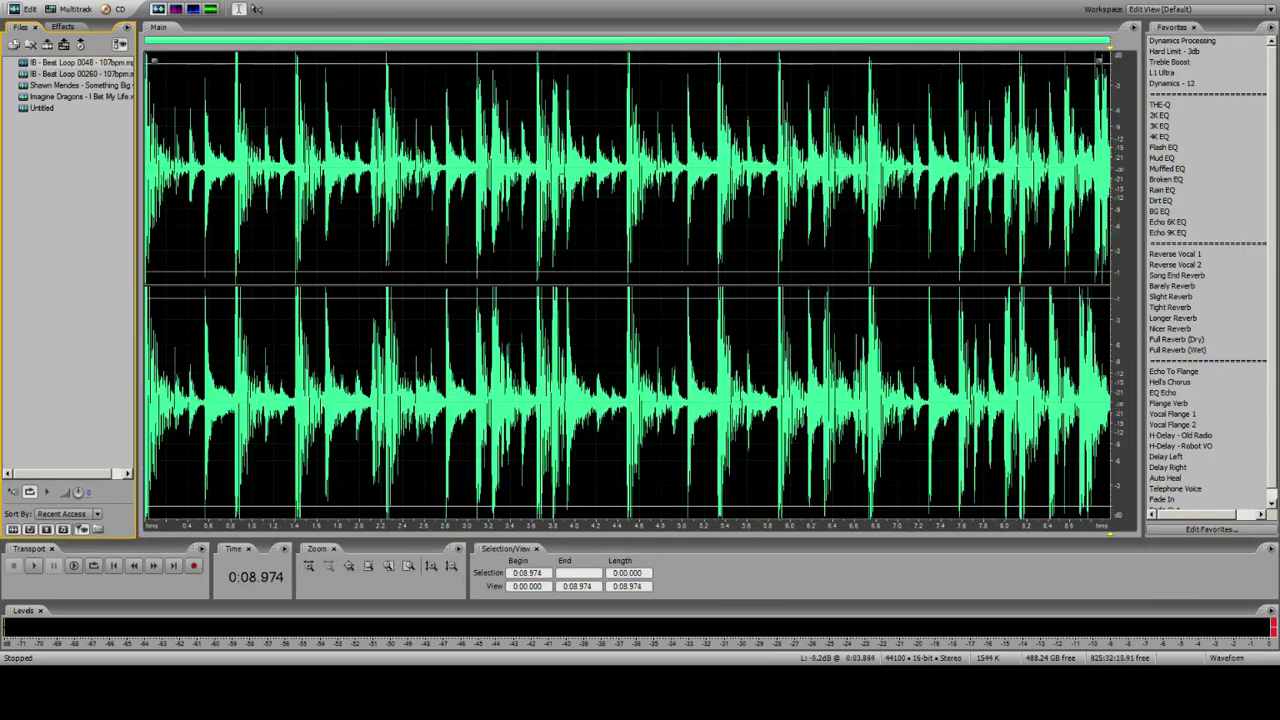
pyautogui.moveTo(911, 142); pyautogui.dragTo(919, 140)
pyautogui.click(639, 157)
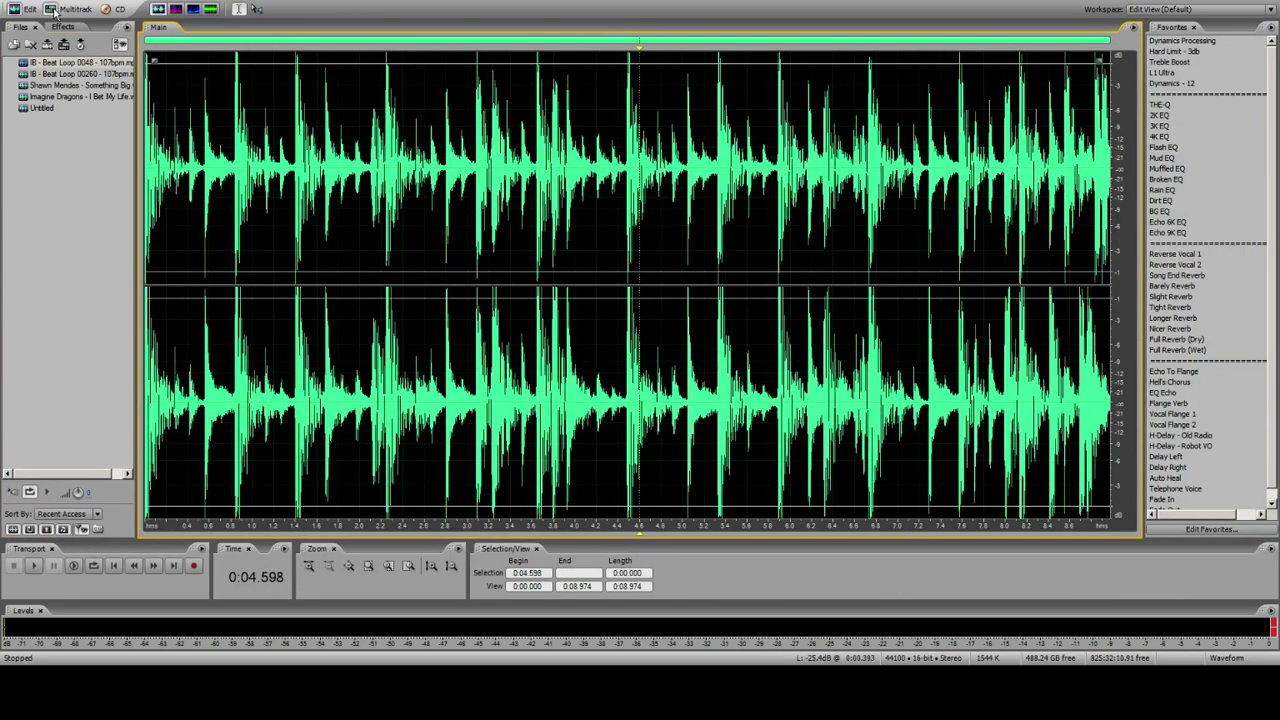
# Step: Return to the multitrack session and enable clip edge dragging
pyautogui.click(56, 12)
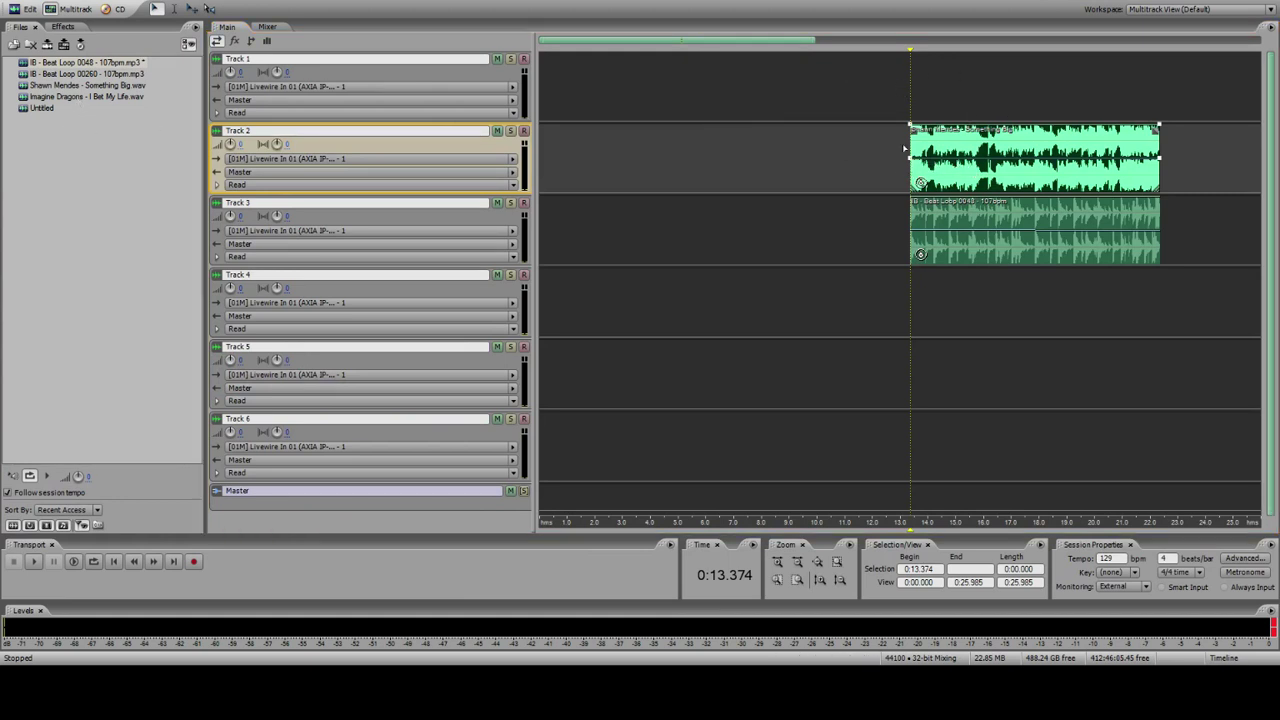
pyautogui.click(83, 2)
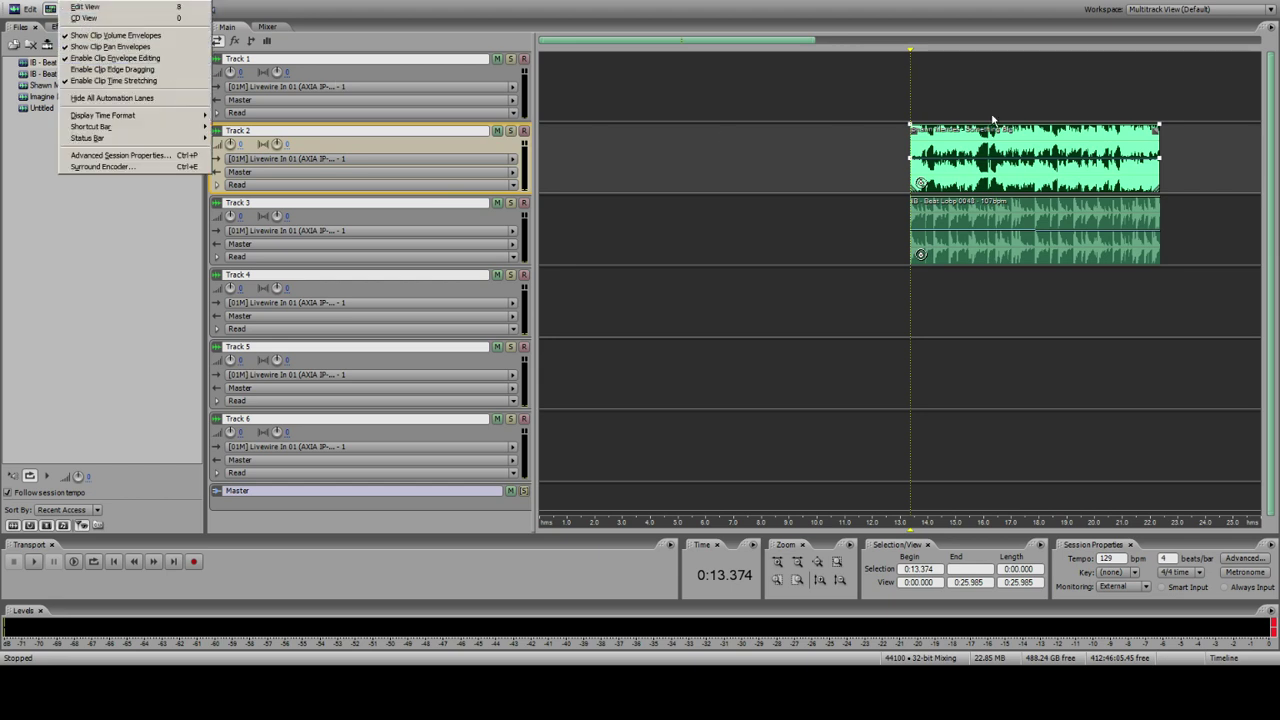
pyautogui.click(148, 70)
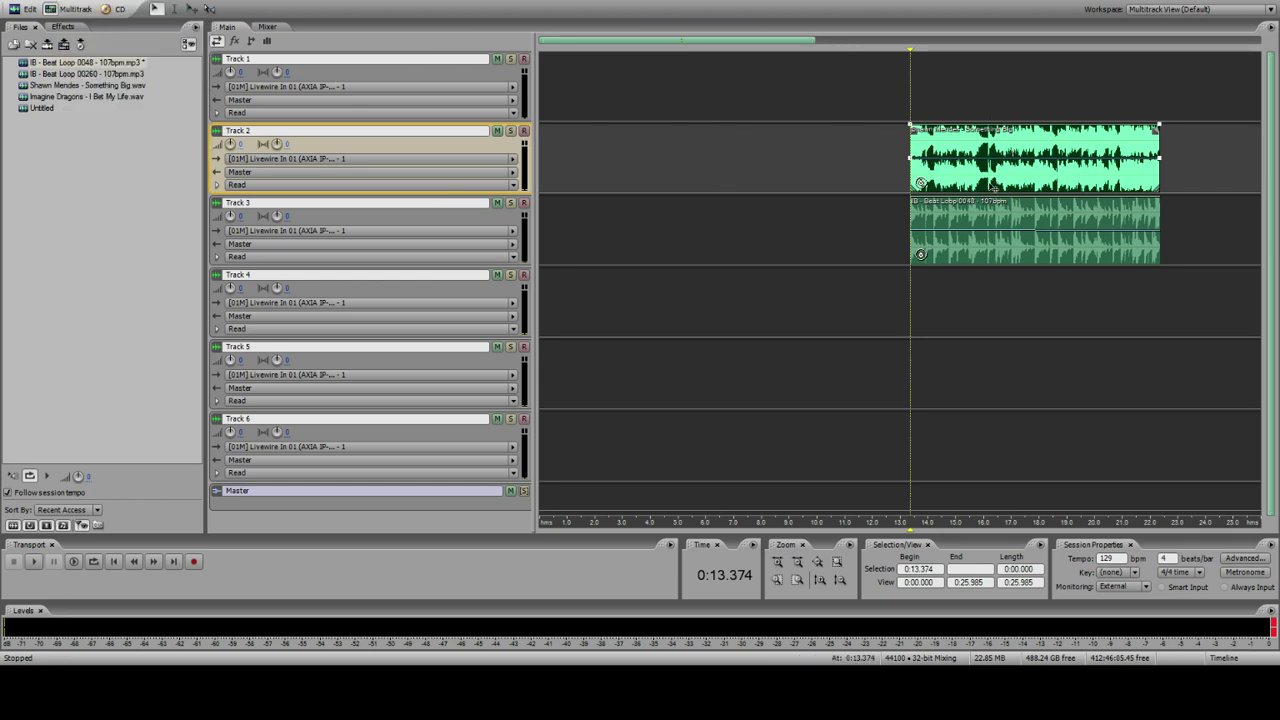
# Step: Move the Something Big clip to Track 5, try time-stretching its end to a length of 8.765 s, and move it to Track 4
pyautogui.moveTo(1158, 188); pyautogui.dragTo(1150, 407)
pyautogui.moveTo(1152, 410)
pyautogui.mouseDown()
pyautogui.moveTo(1166, 406)
pyautogui.moveTo(1143, 408)
pyautogui.mouseUp()
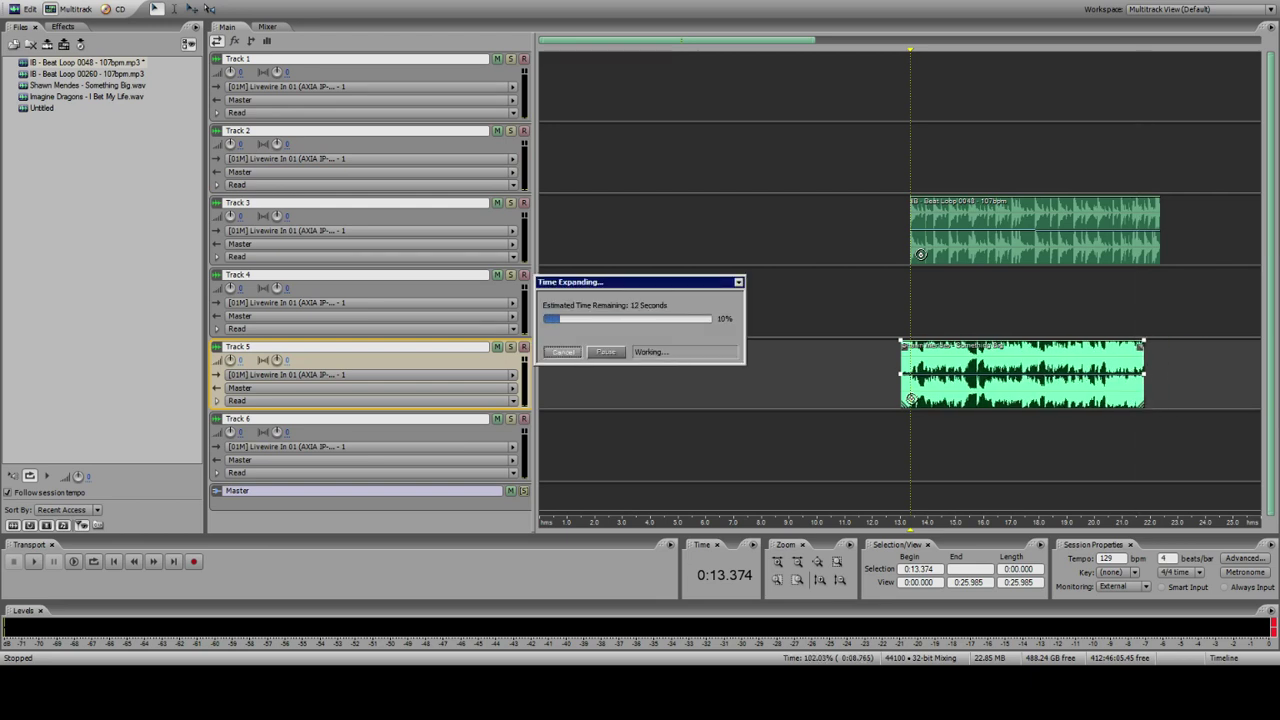
pyautogui.moveTo(912, 377); pyautogui.dragTo(921, 305)
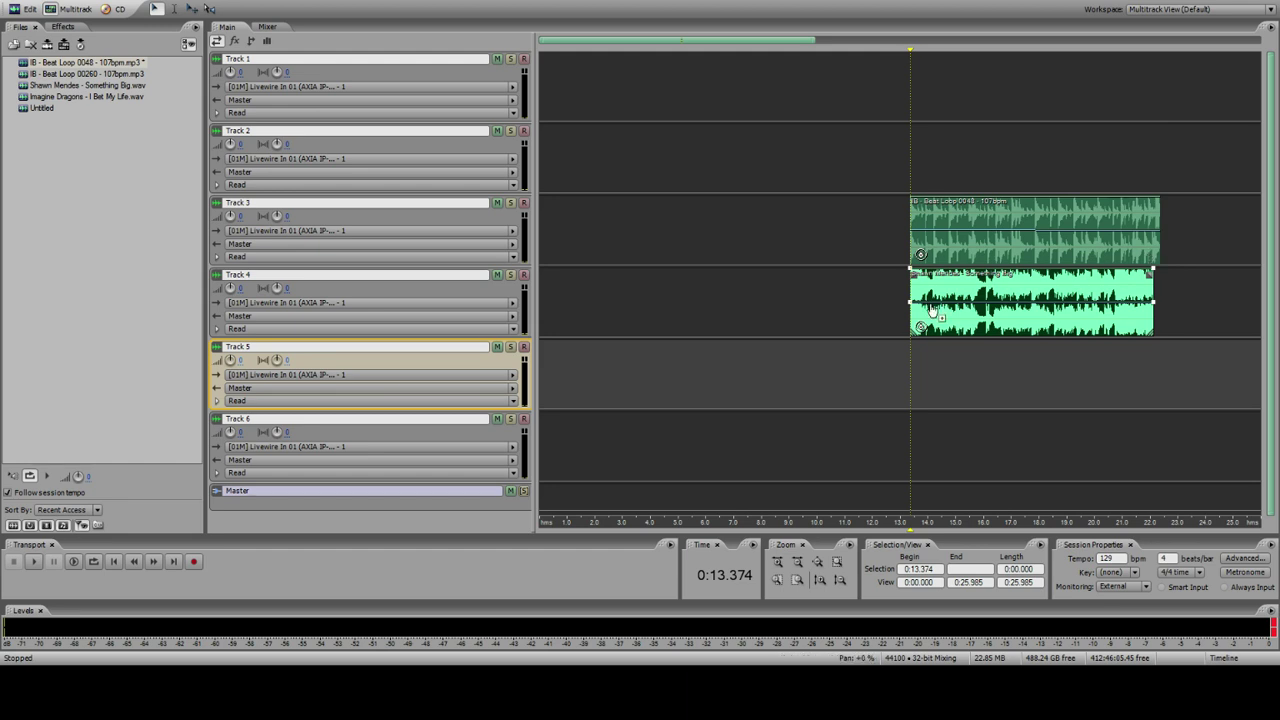
pyautogui.click(967, 300)
# Step: Undo the last move and the time stretch of the Something Big clip
pyautogui.click(32, 1)
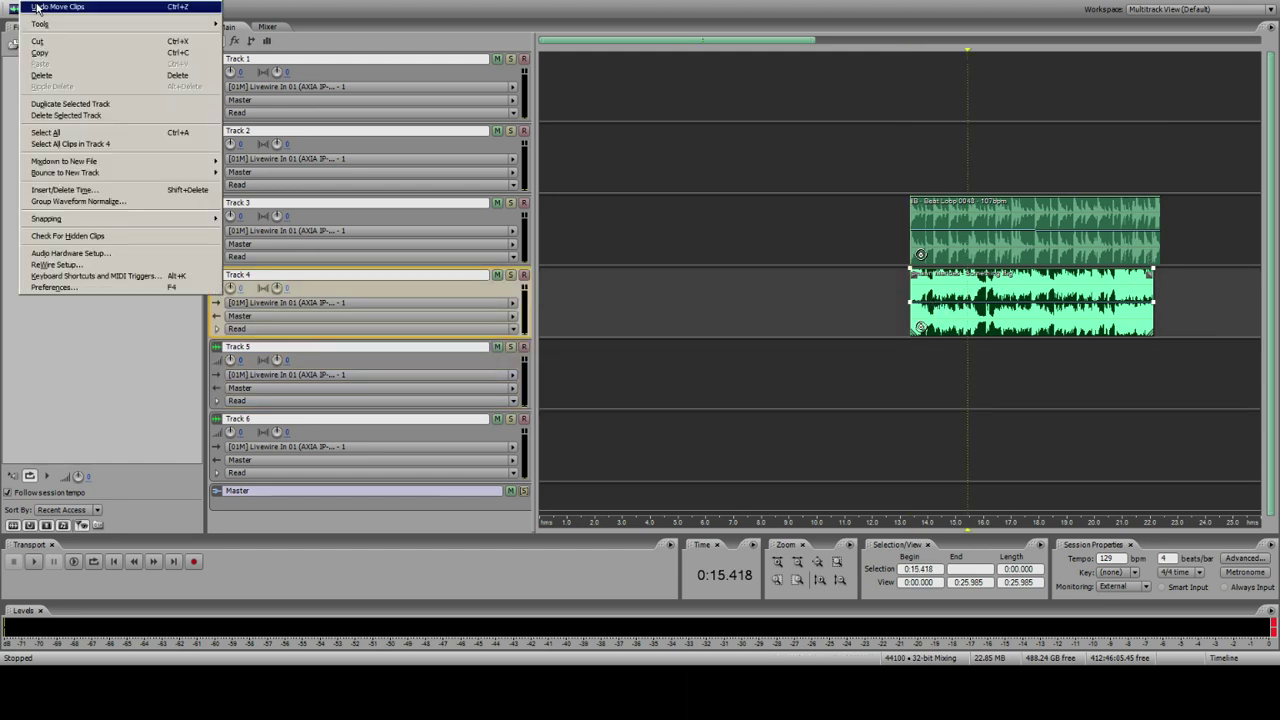
pyautogui.click(40, 7)
pyautogui.click(32, 1)
pyautogui.click(42, 8)
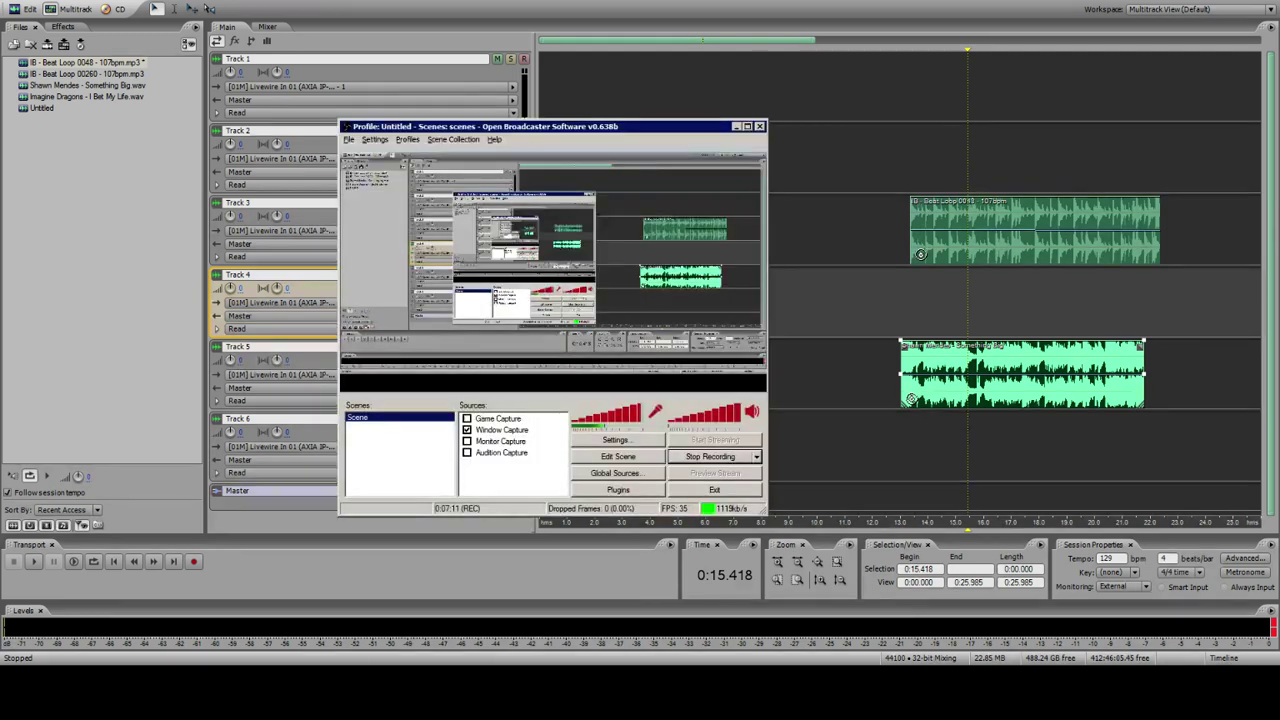
pyautogui.click(969, 329)
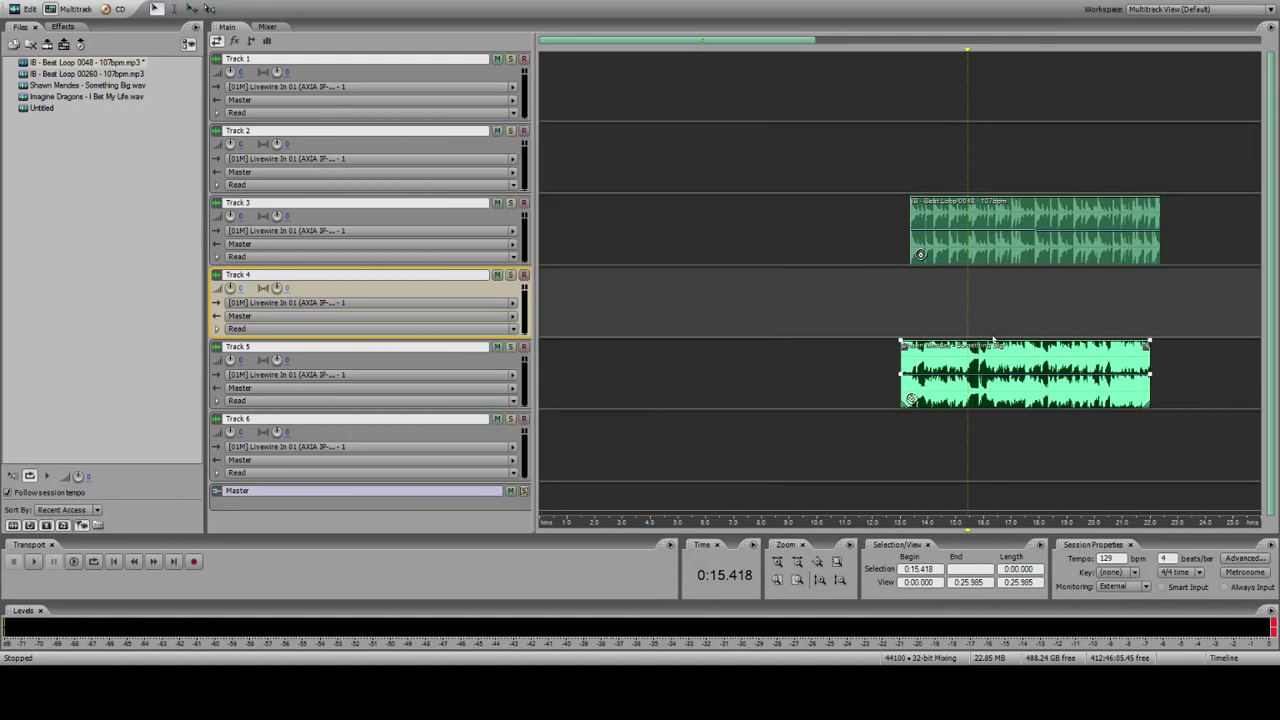
# Step: Move the Something Big clip to Track 4, check its start and end, and put it back on Track 2 at 13.374 s
pyautogui.moveTo(998, 366); pyautogui.dragTo(1003, 293)
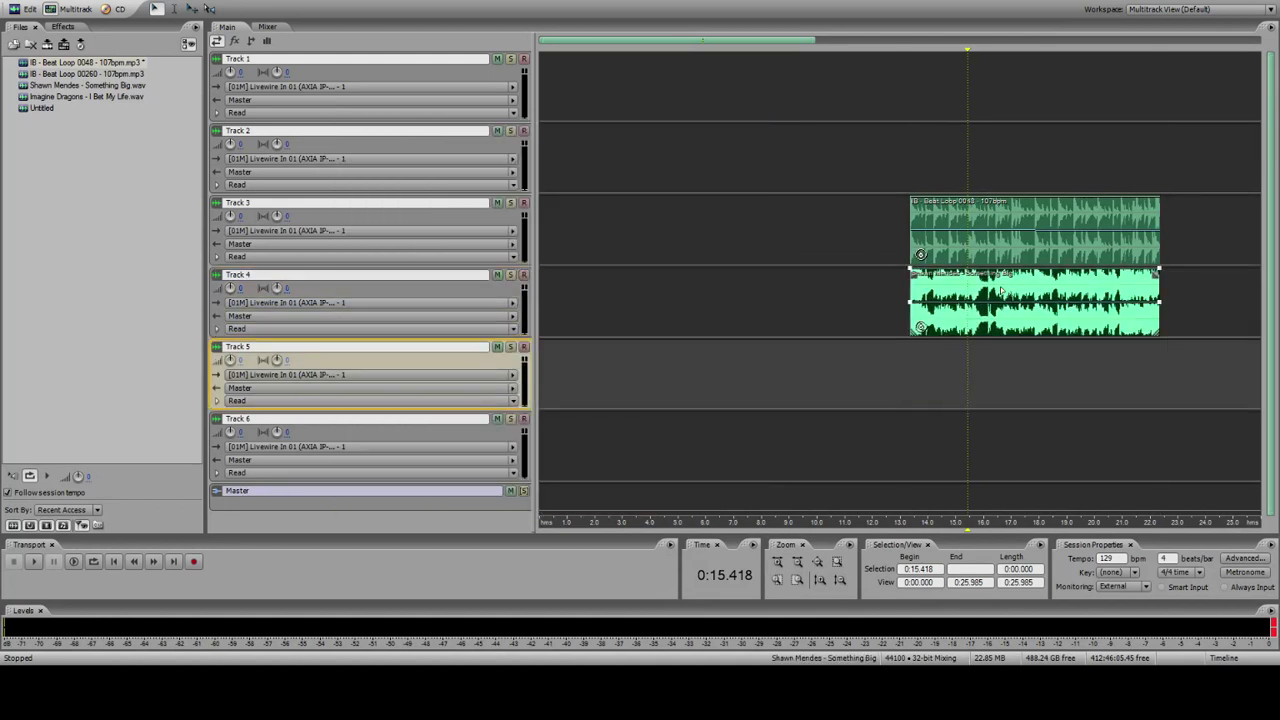
pyautogui.click(888, 288)
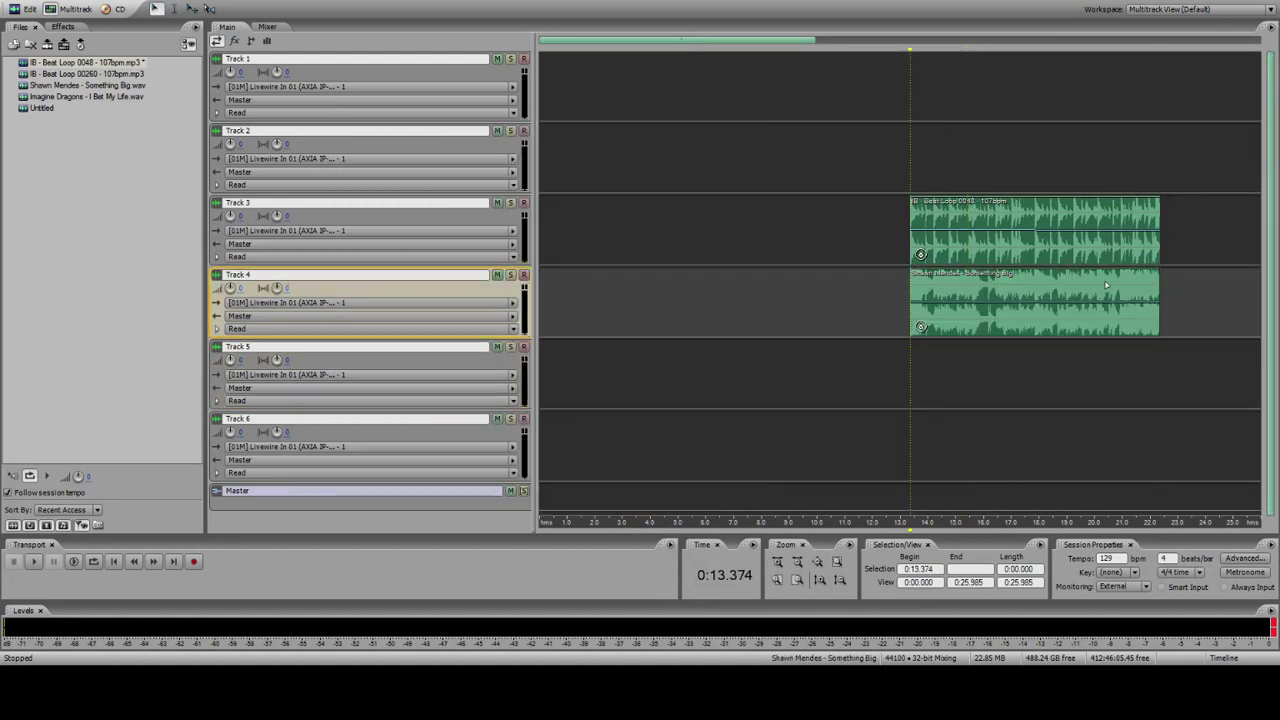
pyautogui.click(1160, 289)
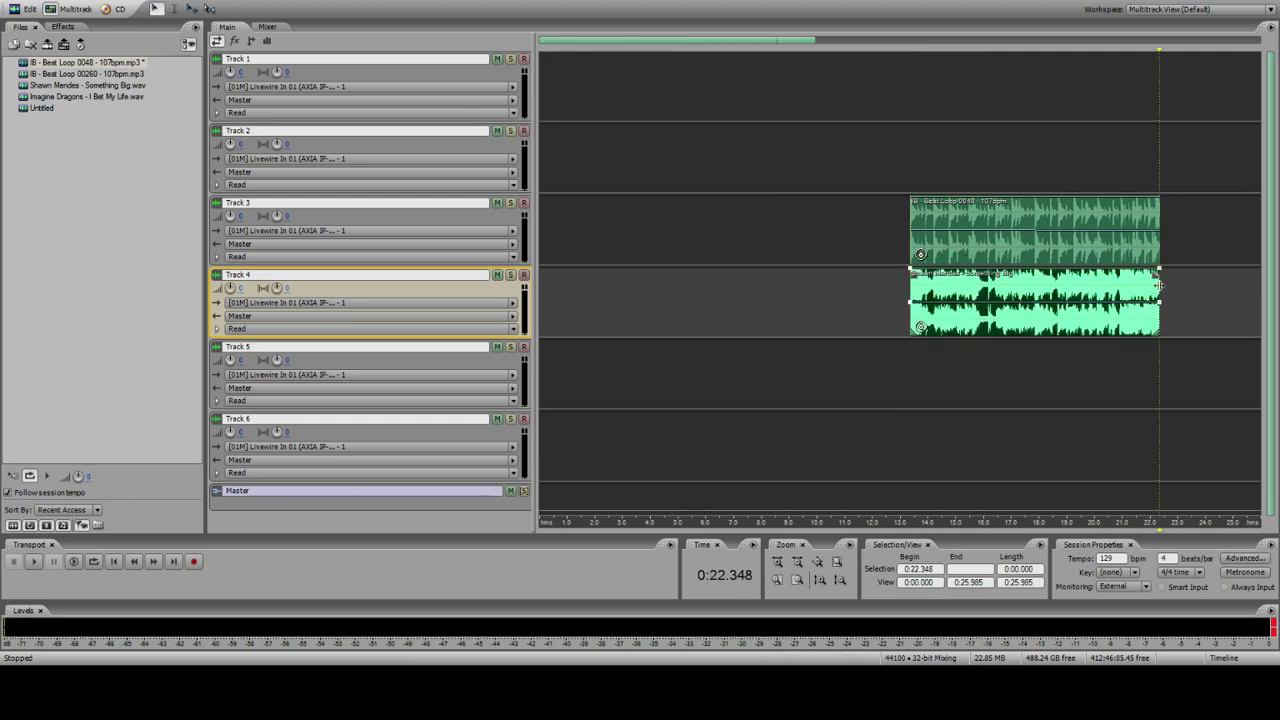
pyautogui.moveTo(932, 310); pyautogui.dragTo(917, 176)
# Step: Play the mix from 12.992 s and from 17.796 s, stopping with the cursor near the end of Something Big at 22.167 s
pyautogui.click(900, 165)
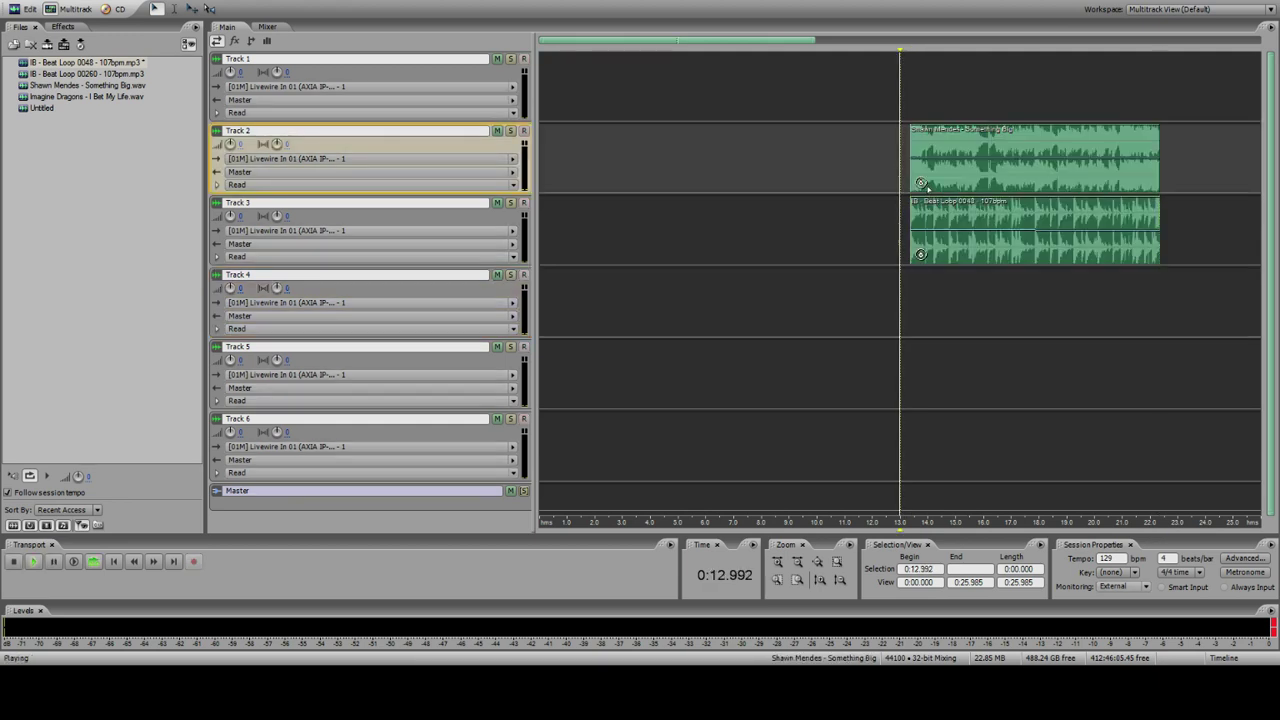
pyautogui.press('space')
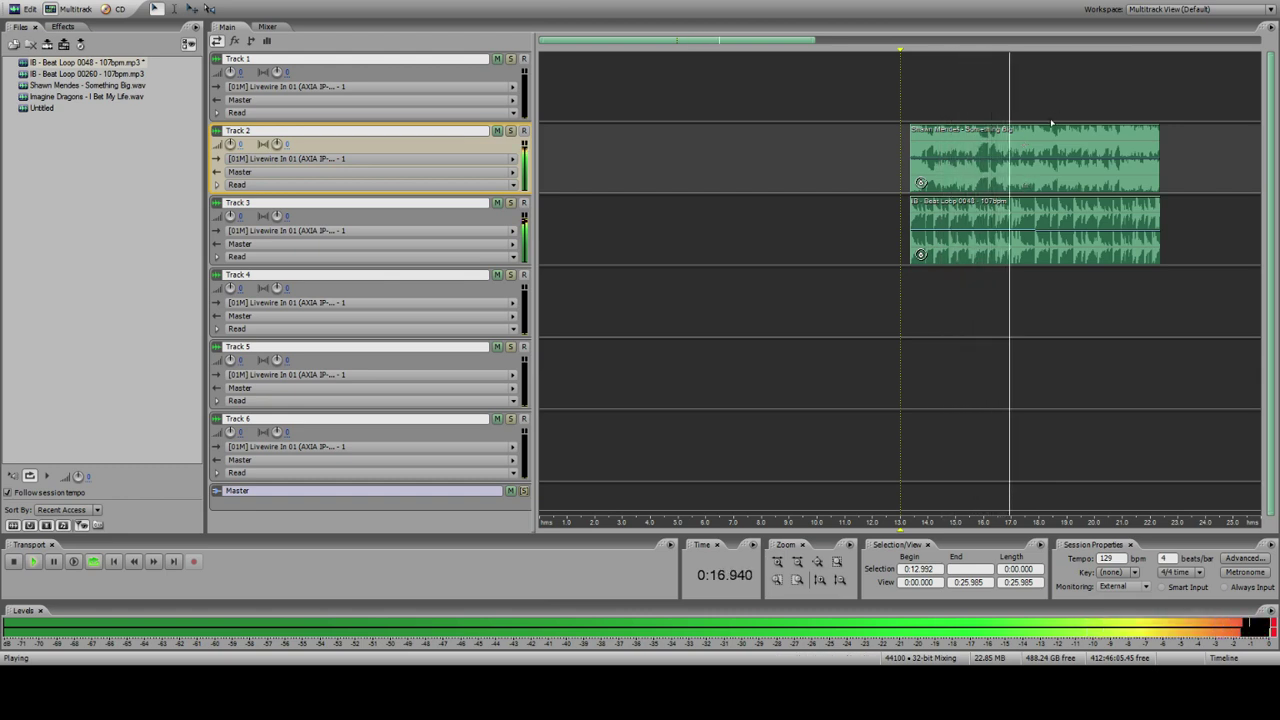
pyautogui.click(1033, 182)
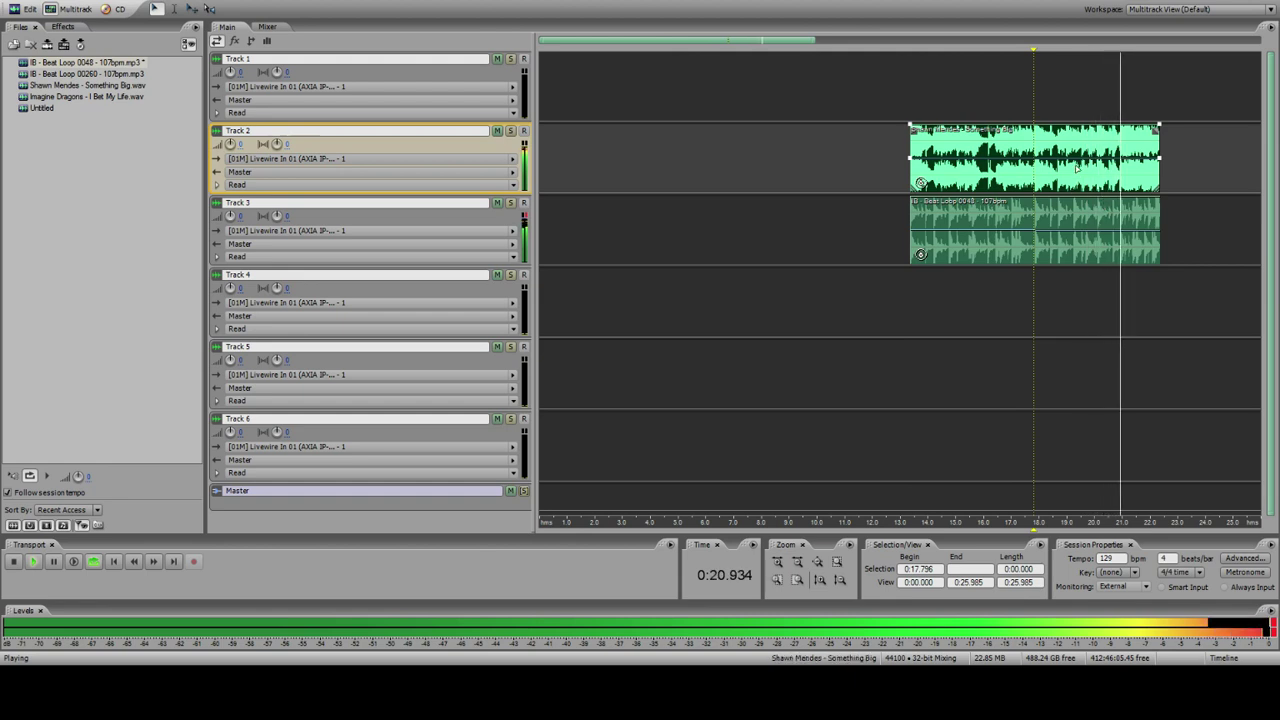
pyautogui.click(1110, 100)
pyautogui.press('space')
pyautogui.click(1157, 158)
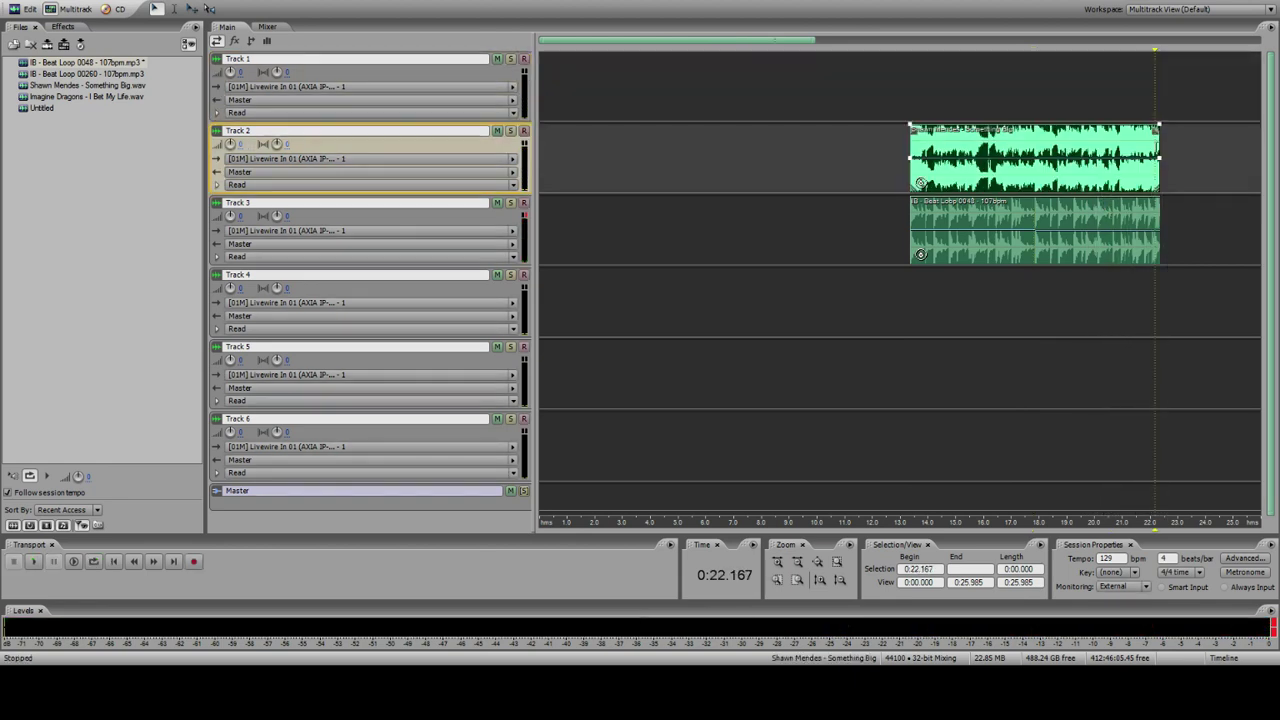
# Step: Extend the end of the Something Big clip on Track 2 to about 1:24 by edge dragging, without time-stretching it
pyautogui.click(56, 4)
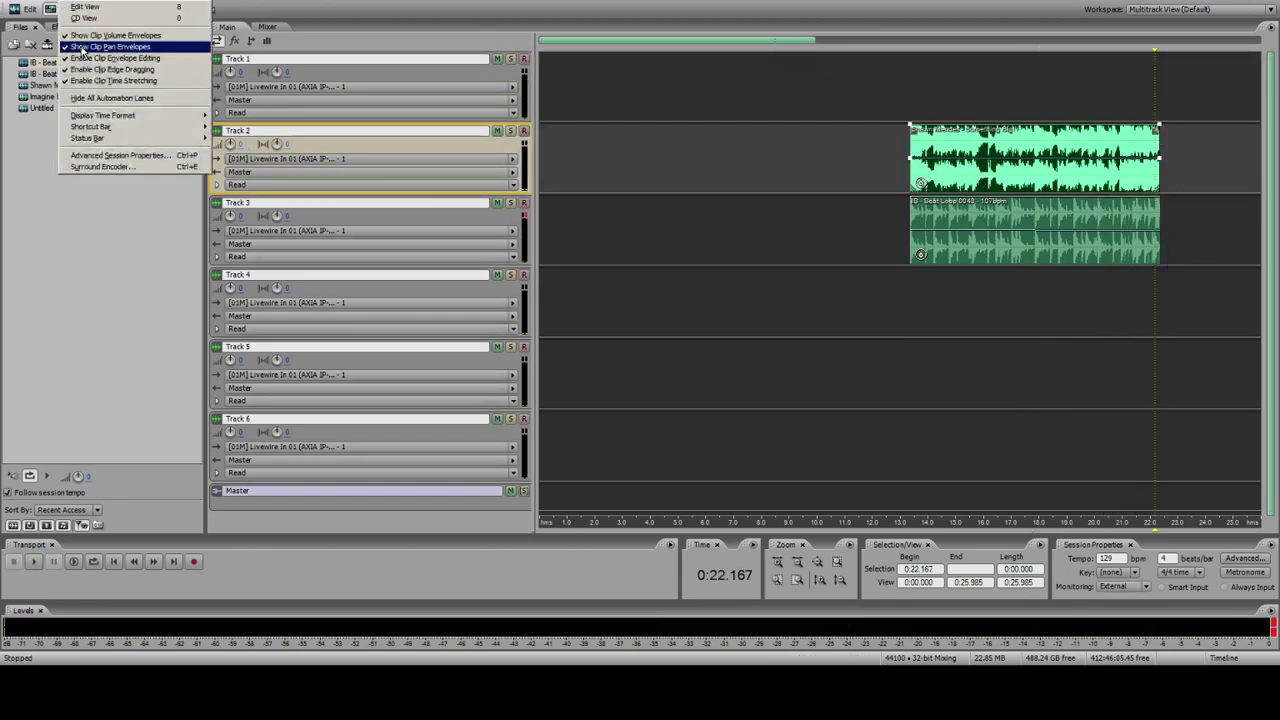
pyautogui.click(1159, 146)
pyautogui.moveTo(1160, 145); pyautogui.dragTo(1259, 130)
pyautogui.click(797, 561)
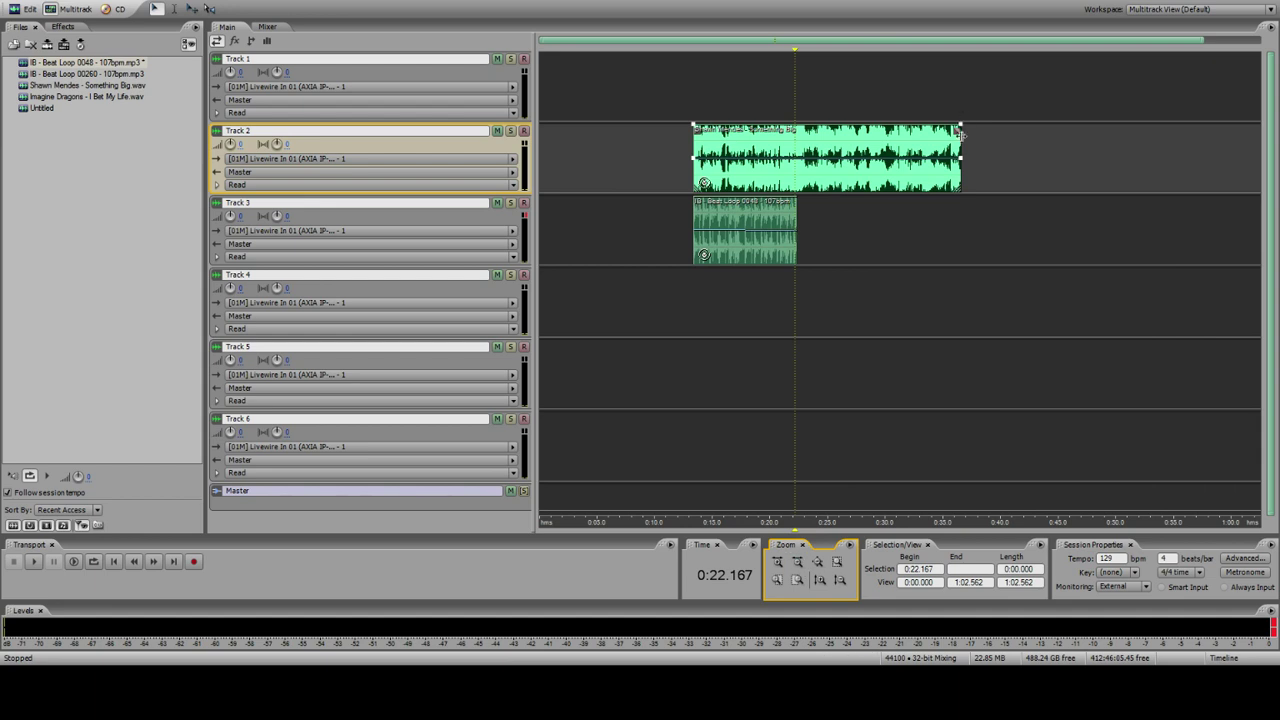
pyautogui.moveTo(962, 132); pyautogui.dragTo(1278, 125)
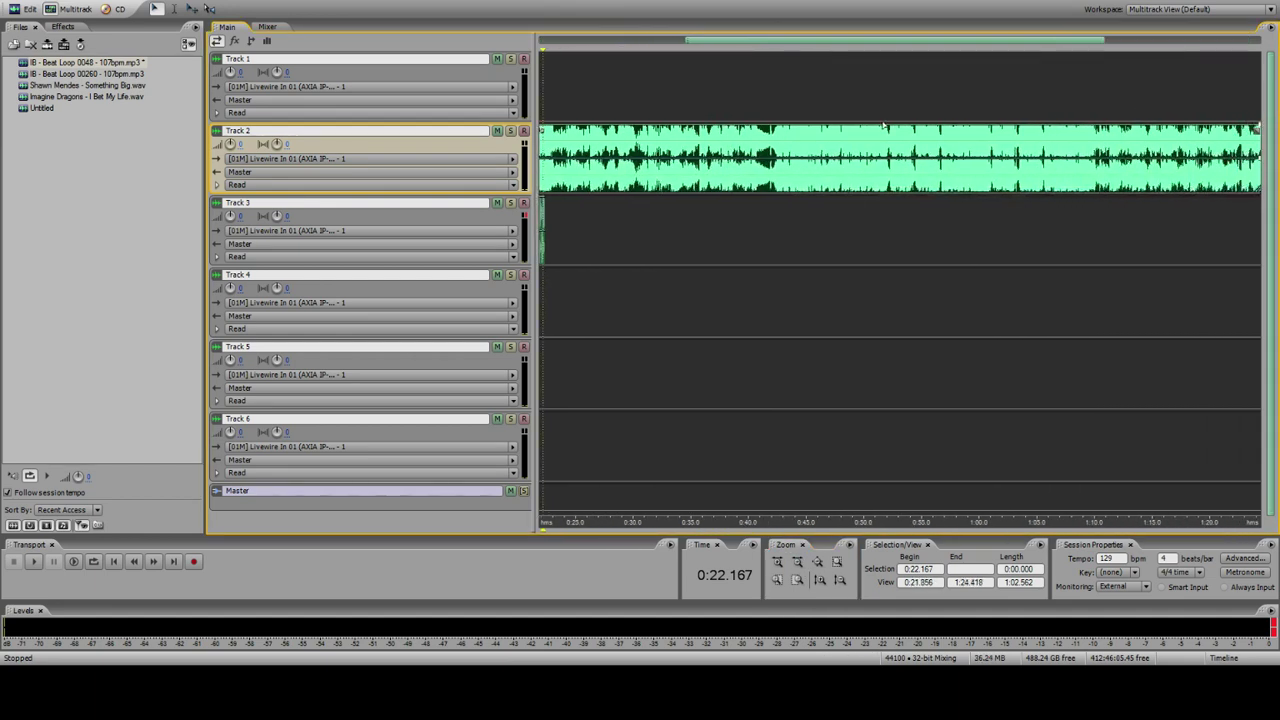
# Step: Split Something Big at about 0:40, delete the portion before the split, and move the remaining clip to Track 3 starting at 38.046 s
pyautogui.hotkey('ctrl', 'k')
pyautogui.click(726, 139)
pyautogui.press('Delete')
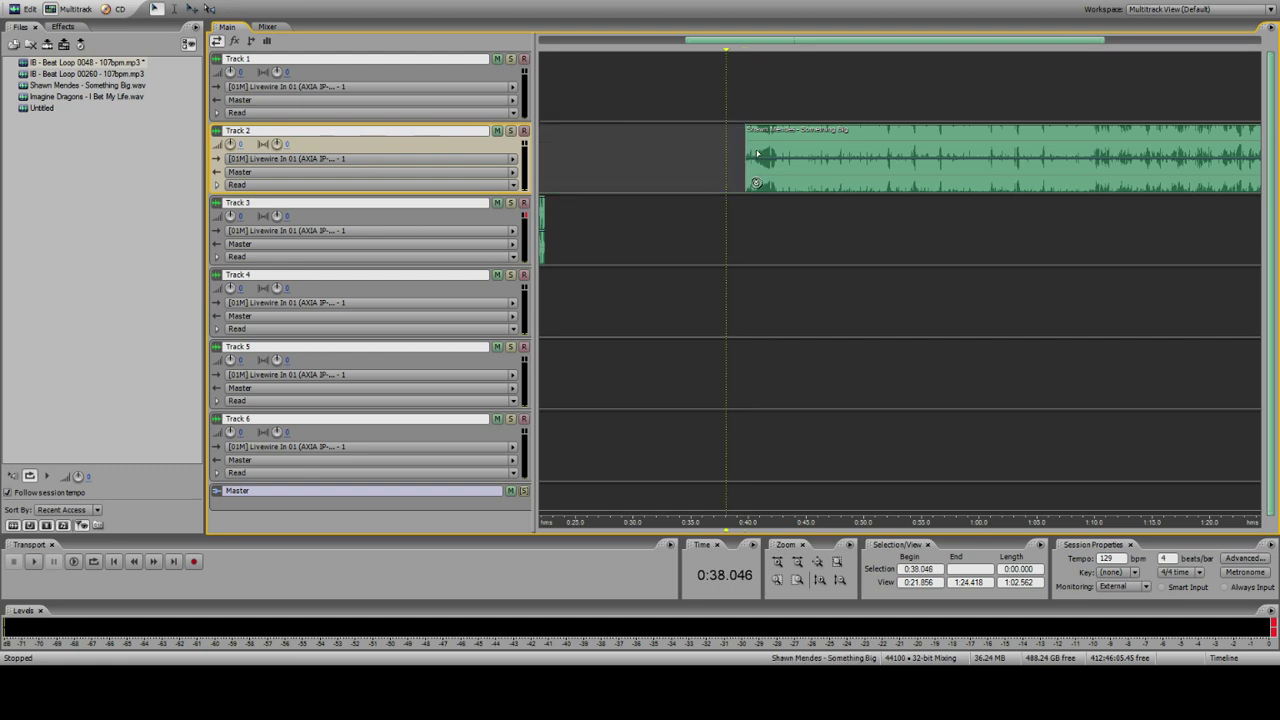
pyautogui.moveTo(754, 139); pyautogui.dragTo(735, 210)
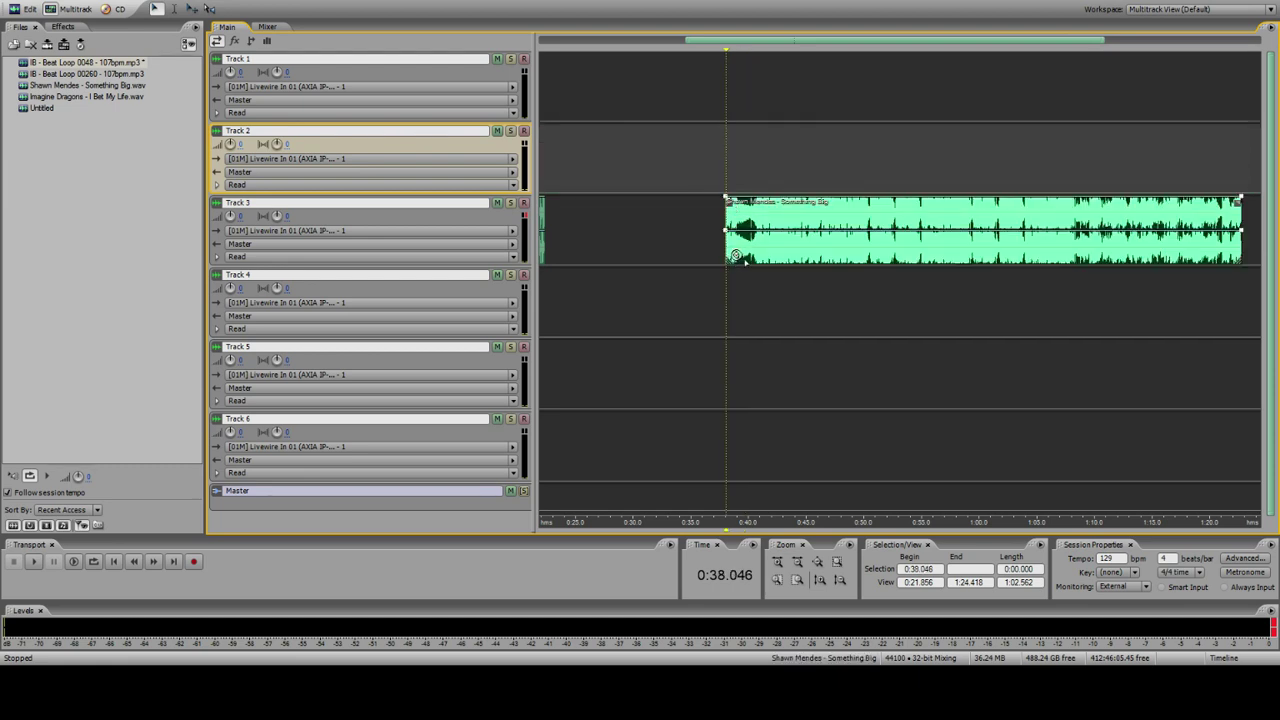
# Step: Open the full Something Big waveform in Edit View, play it from 0:51.503, and return to the multitrack session
pyautogui.click(800, 566)
pyautogui.doubleClick(696, 267)
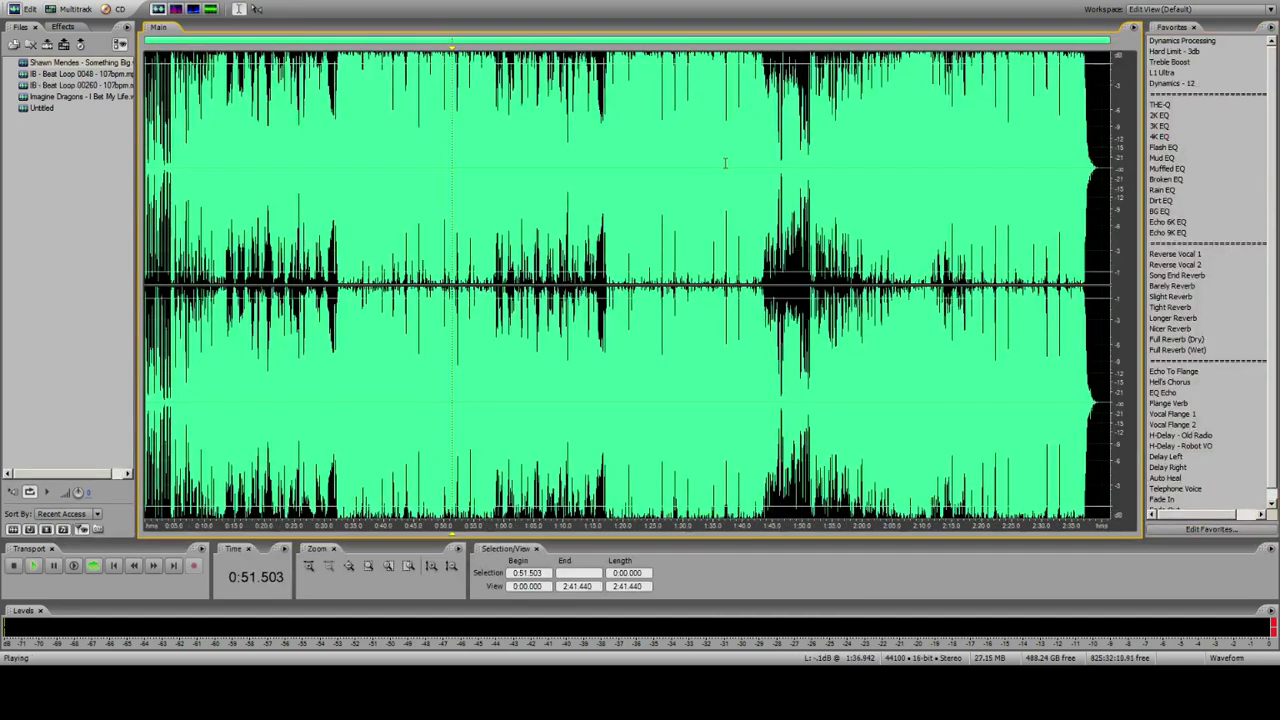
pyautogui.press('space')
pyautogui.click(62, 8)
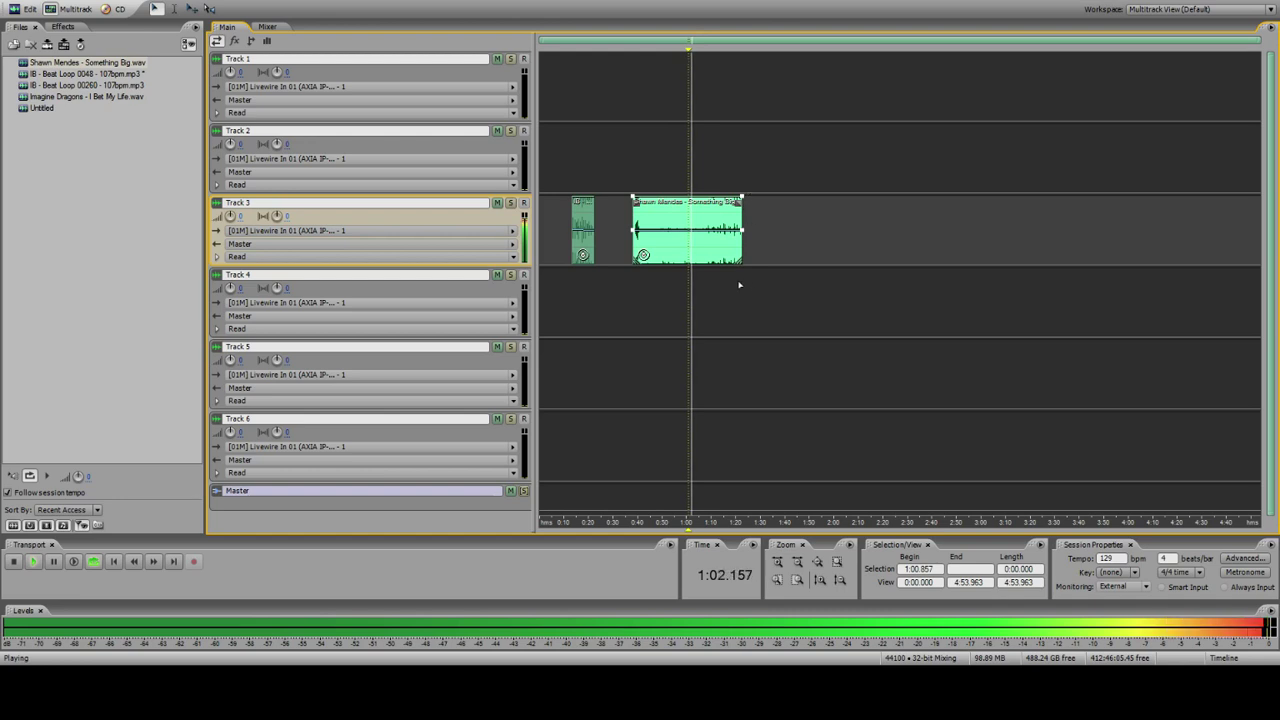
# Step: Play the multitrack session from 1:00.857, stop it, and select the first clip on Track 3 at 13.374 s
pyautogui.press('space')
pyautogui.click(737, 280)
pyautogui.click(572, 230)
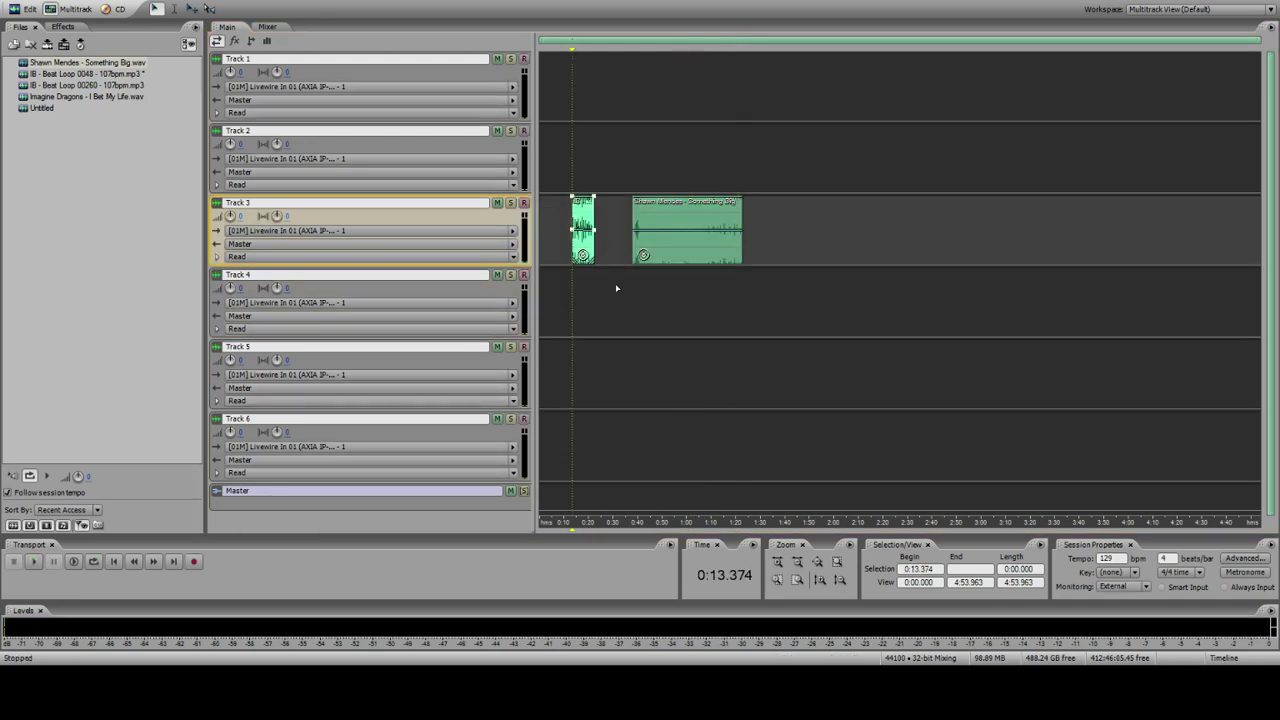
pyautogui.click(787, 581)
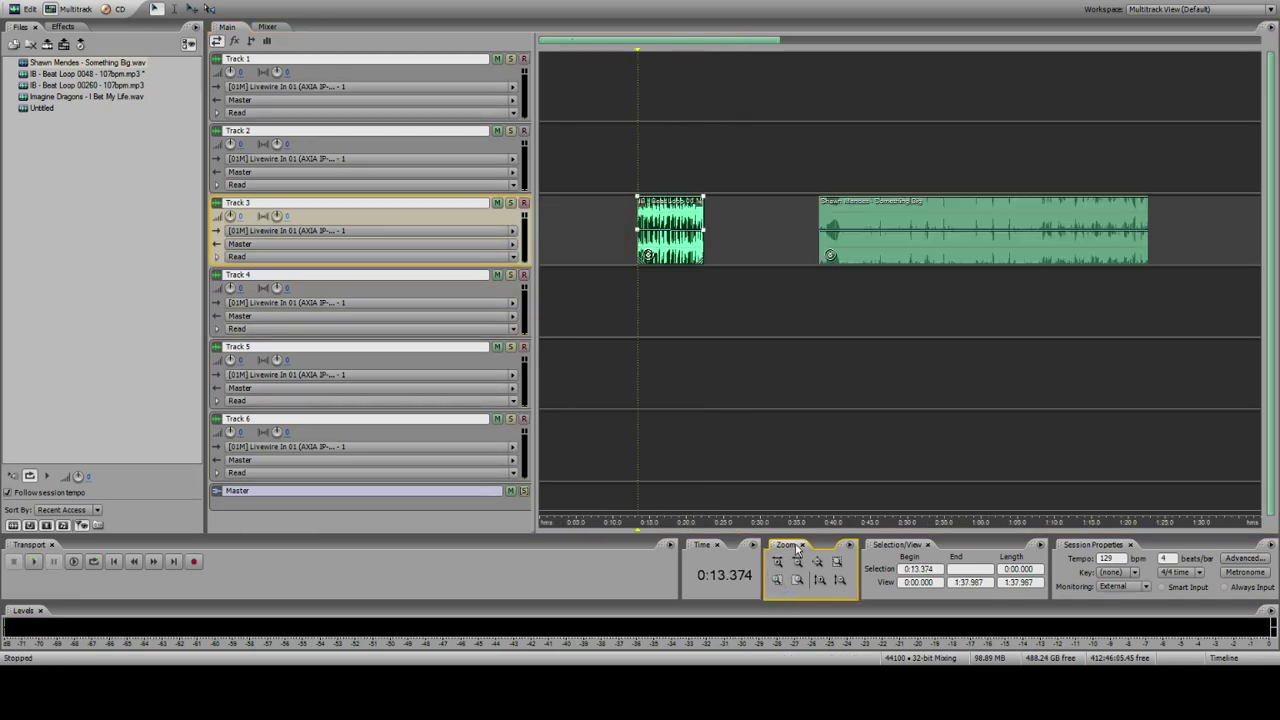
pyautogui.click(706, 230)
pyautogui.click(700, 232)
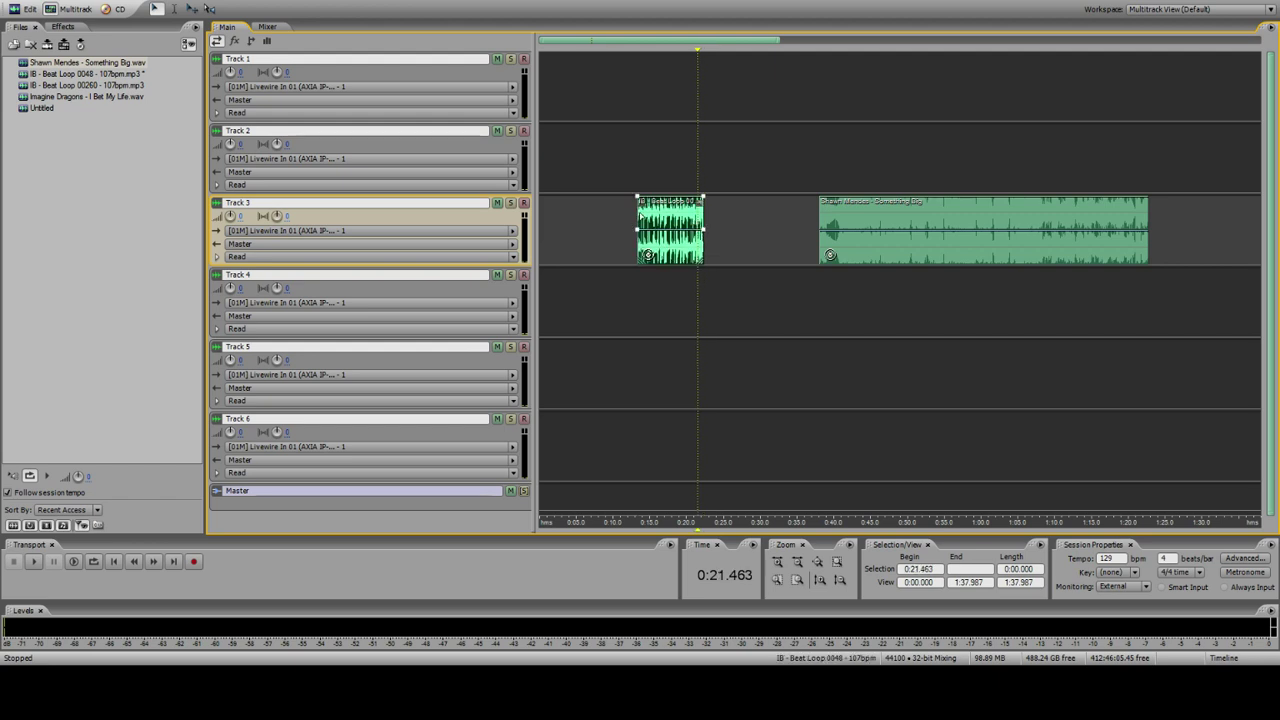
pyautogui.click(641, 268)
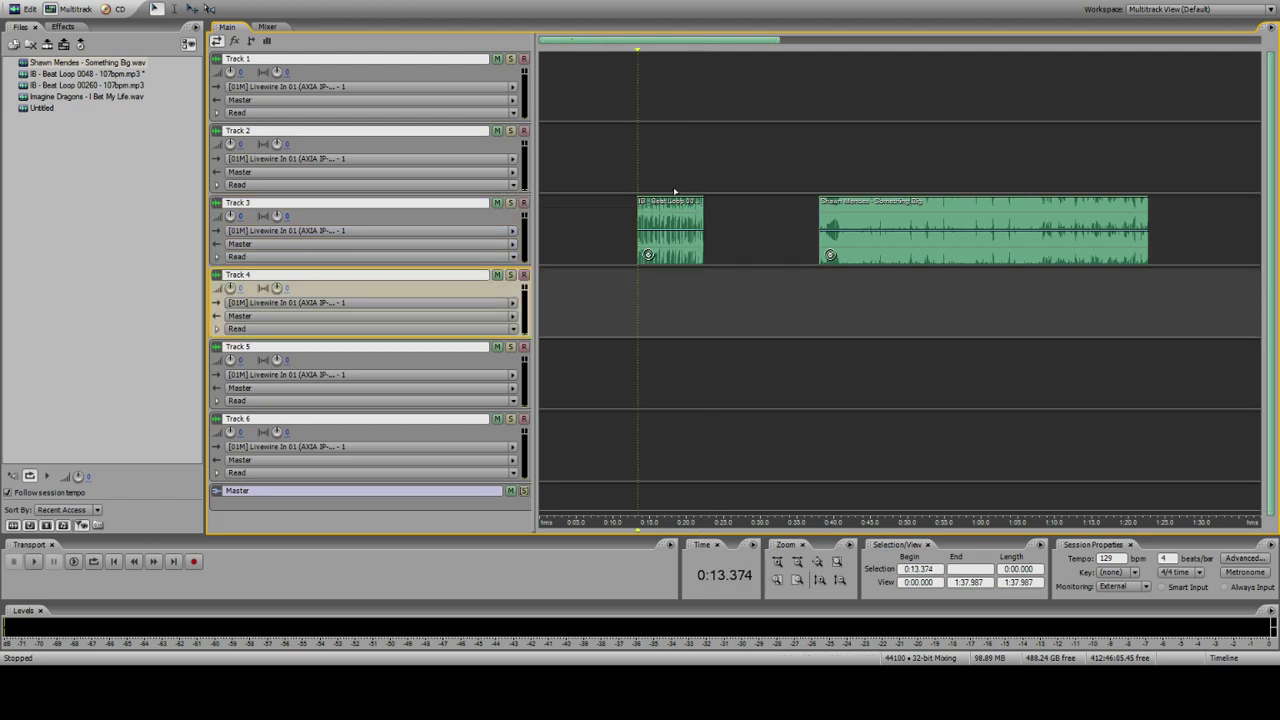
# Step: Open the full Imagine Dragons - I Bet My Life waveform in Edit View, play it briefly from the beginning and stop
pyautogui.doubleClick(116, 95)
pyautogui.press('space')
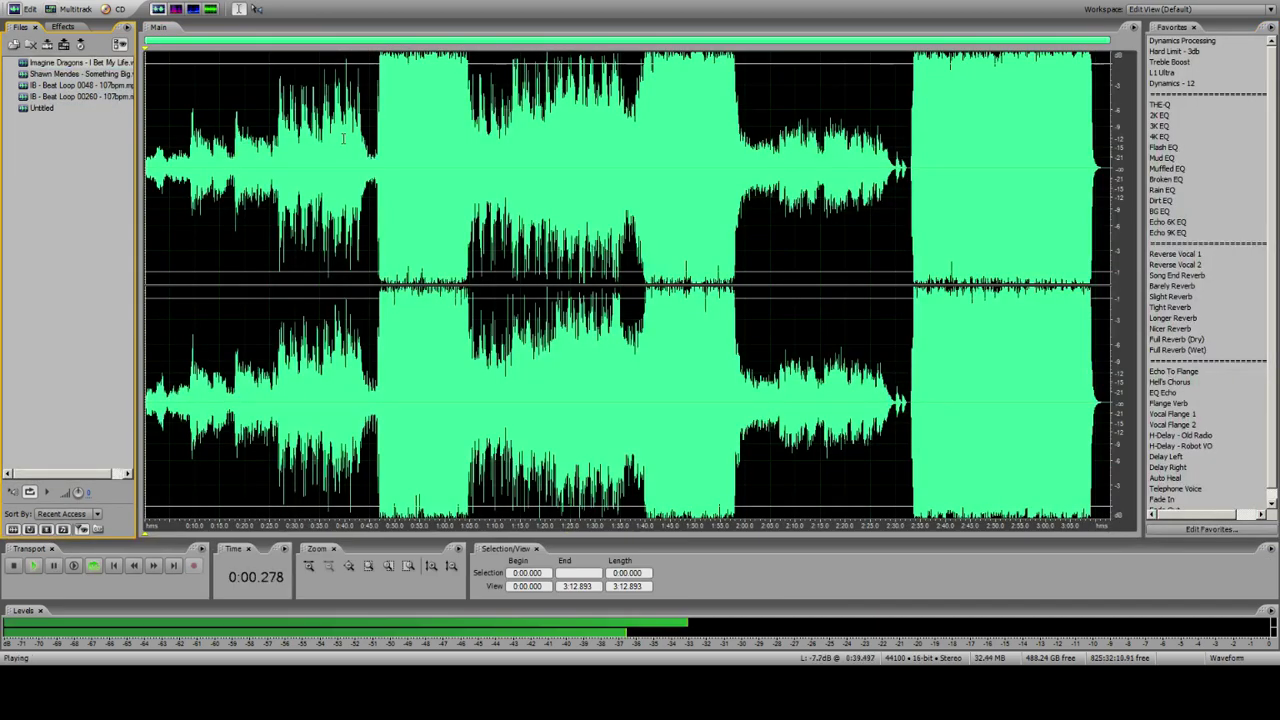
pyautogui.doubleClick(269, 130)
pyautogui.press('space')
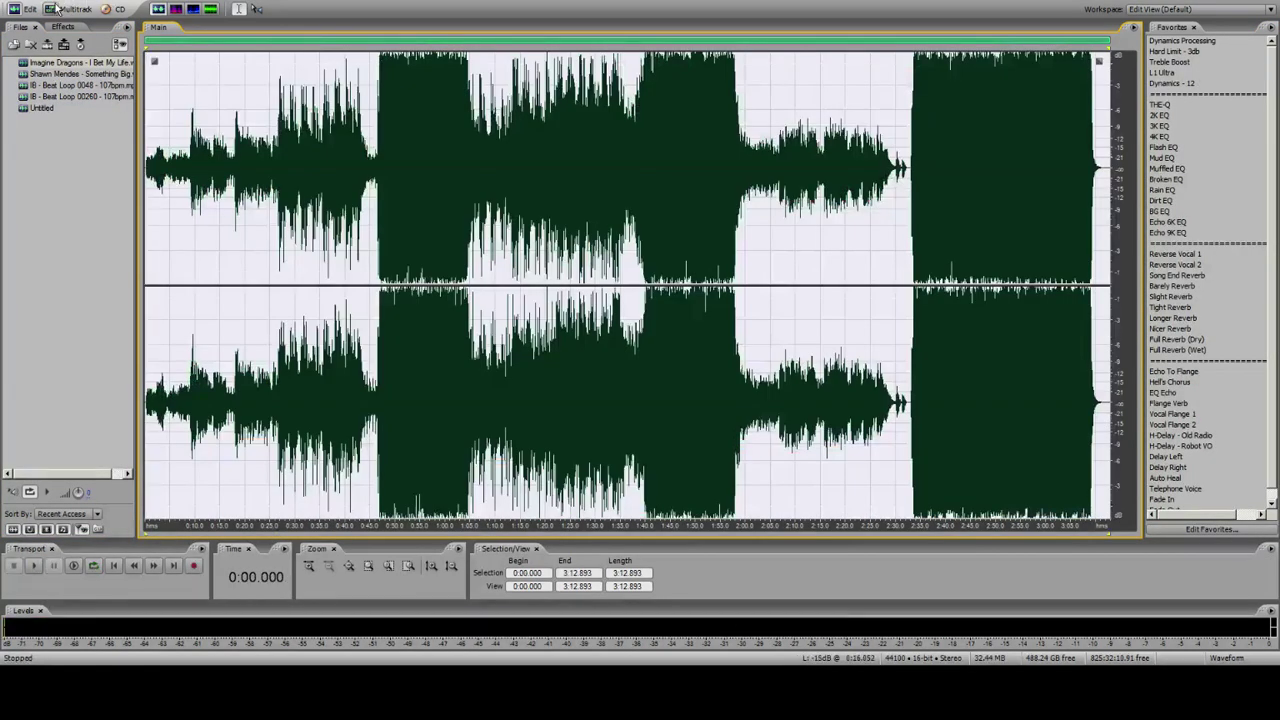
# Step: Return to the multitrack session, place I Bet My Life at the start of Track 4, and move the beat loop clip to the start of Track 1
pyautogui.click(68, 9)
pyautogui.moveTo(64, 64); pyautogui.dragTo(463, 297)
pyautogui.moveTo(657, 235); pyautogui.dragTo(560, 91)
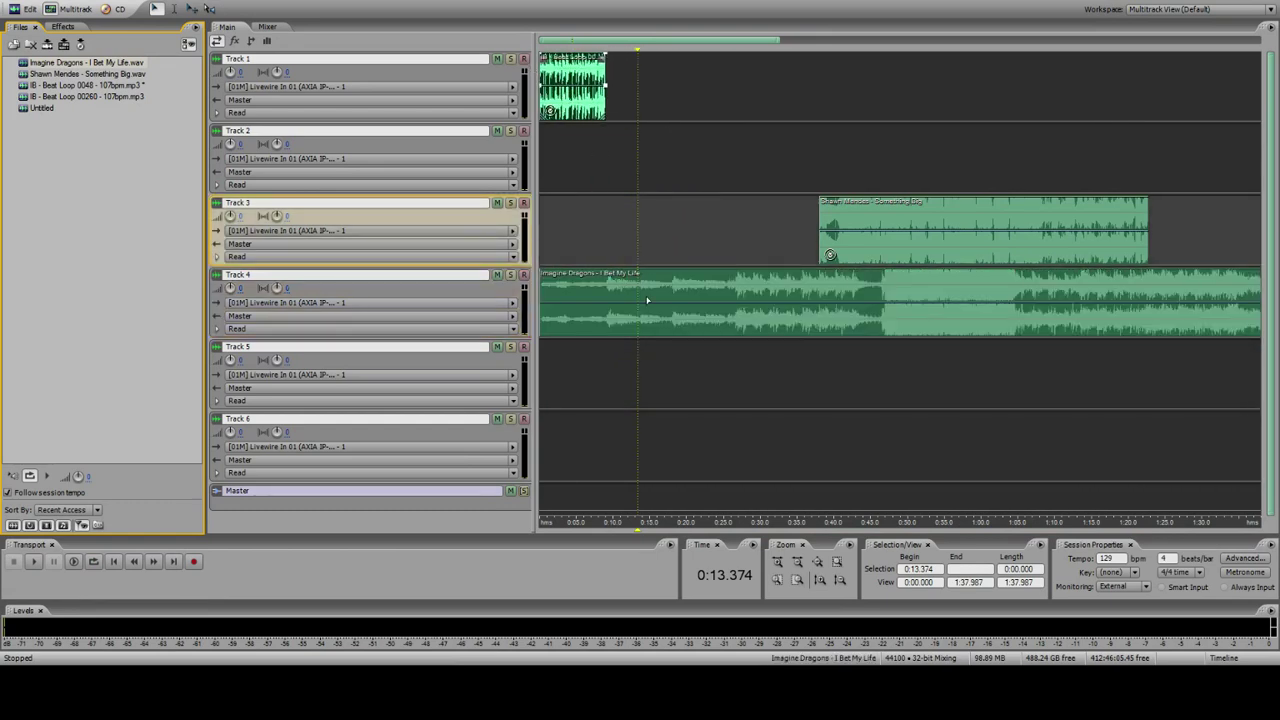
# Step: Play I Bet My Life from 0:26.916 and move the Something Big clip to Track 2, starting at about 0:53
pyautogui.click(736, 290)
pyautogui.click(777, 580)
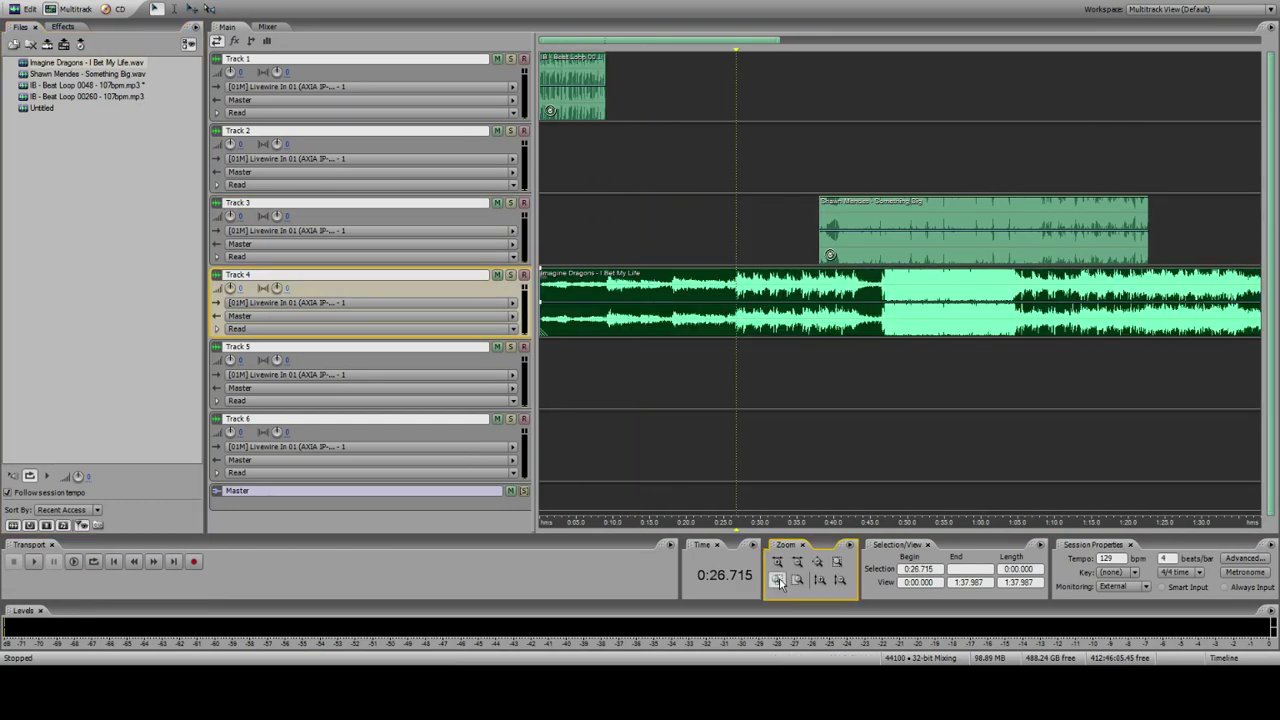
pyautogui.press('space')
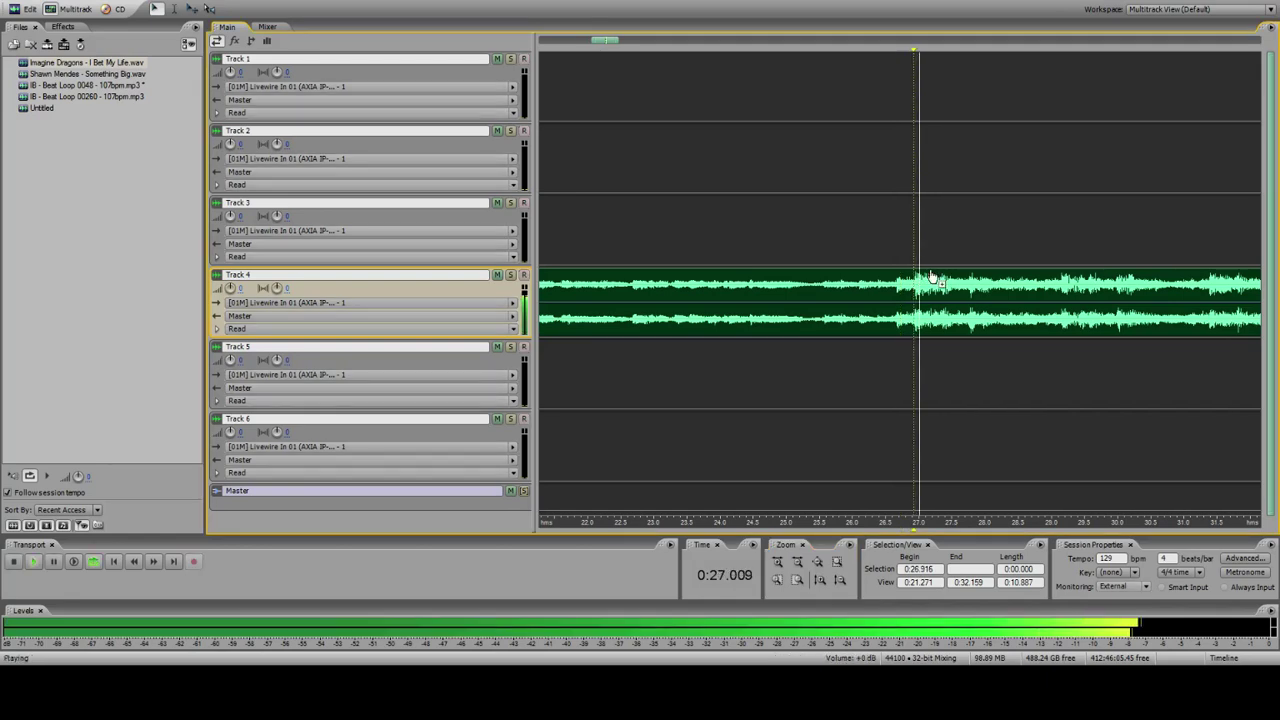
pyautogui.click(797, 562)
pyautogui.click(797, 562)
pyautogui.moveTo(928, 238); pyautogui.dragTo(1070, 160)
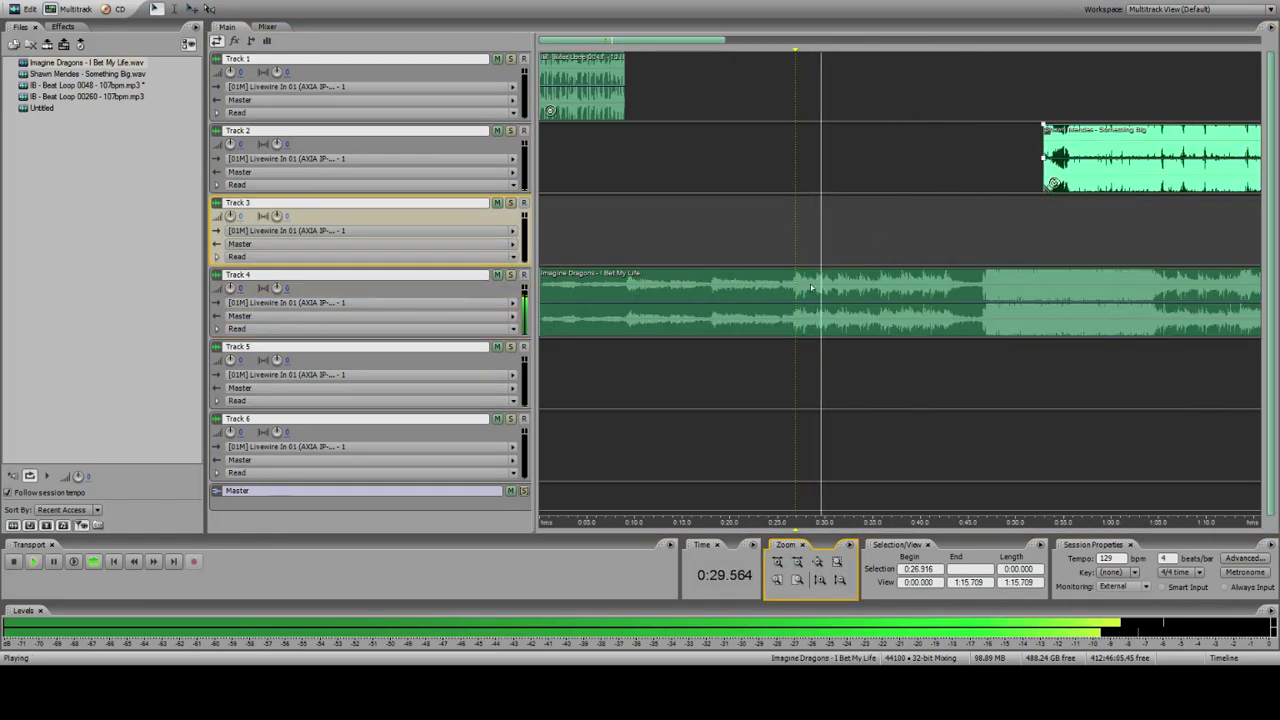
# Step: Play I Bet My Life around 0:26.9 in short bursts to locate the exact start of the phrase
pyautogui.click(795, 298)
pyautogui.click(777, 580)
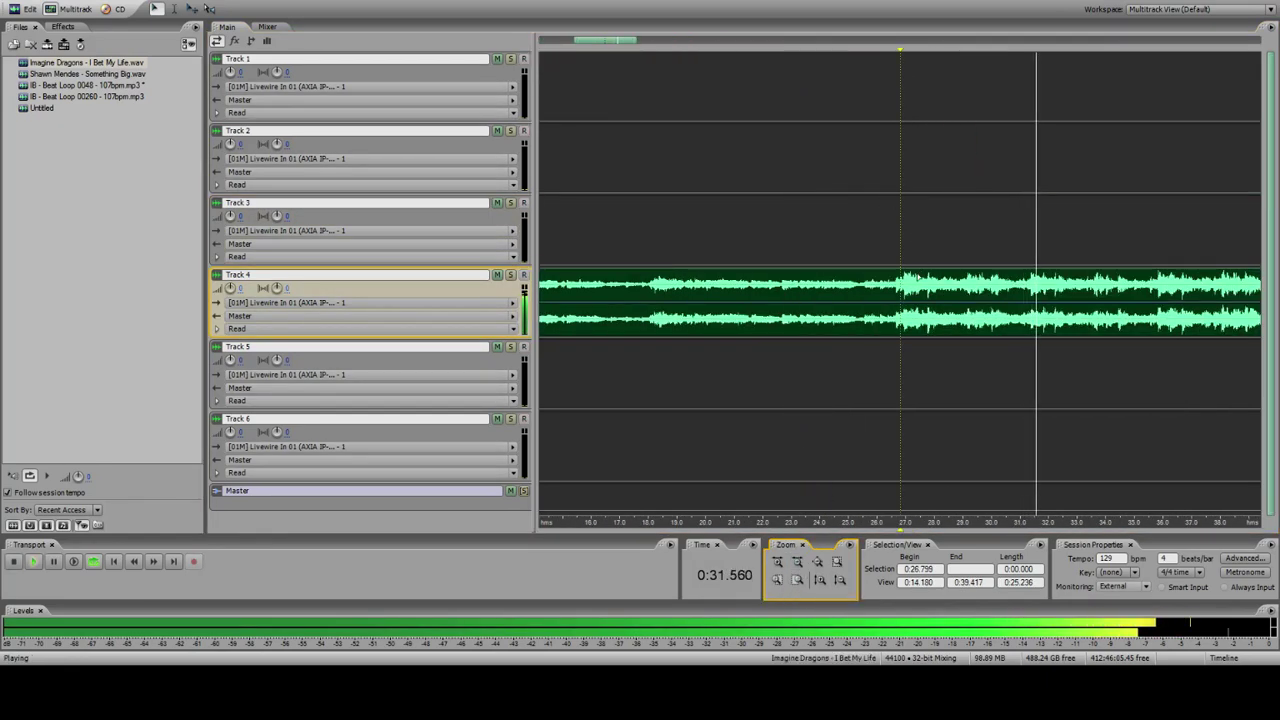
pyautogui.click(904, 300)
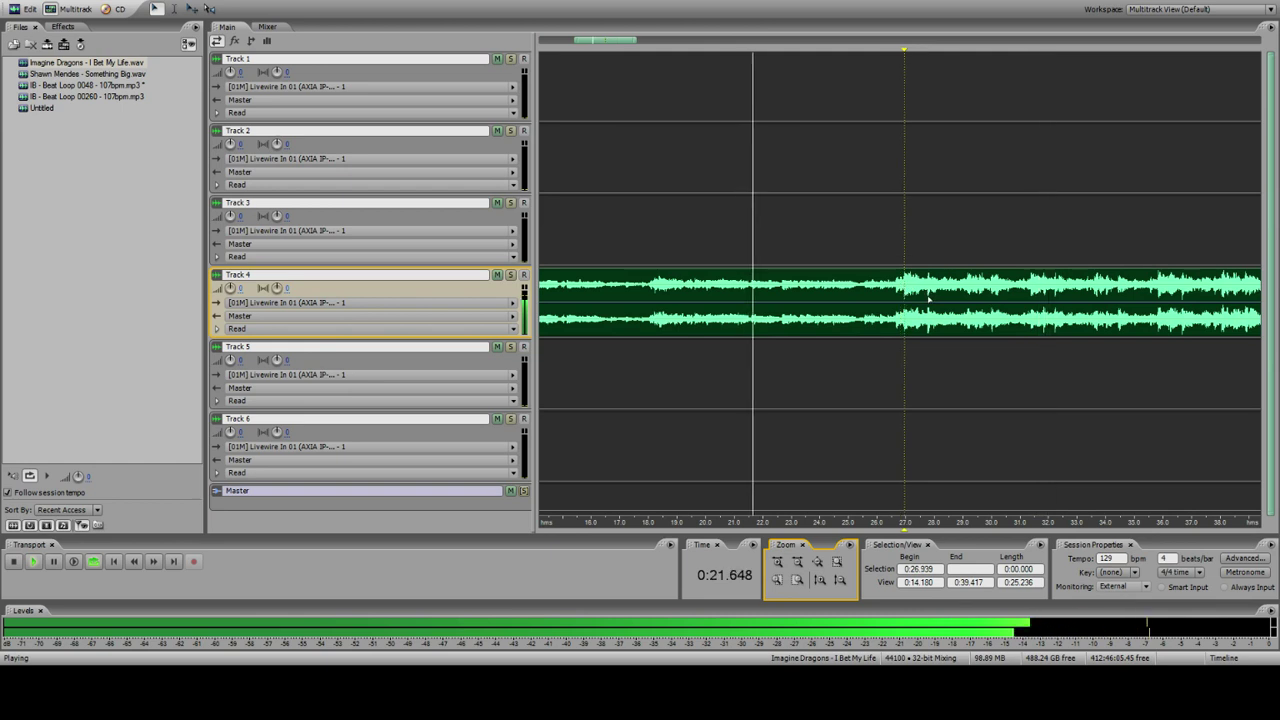
pyautogui.press('space')
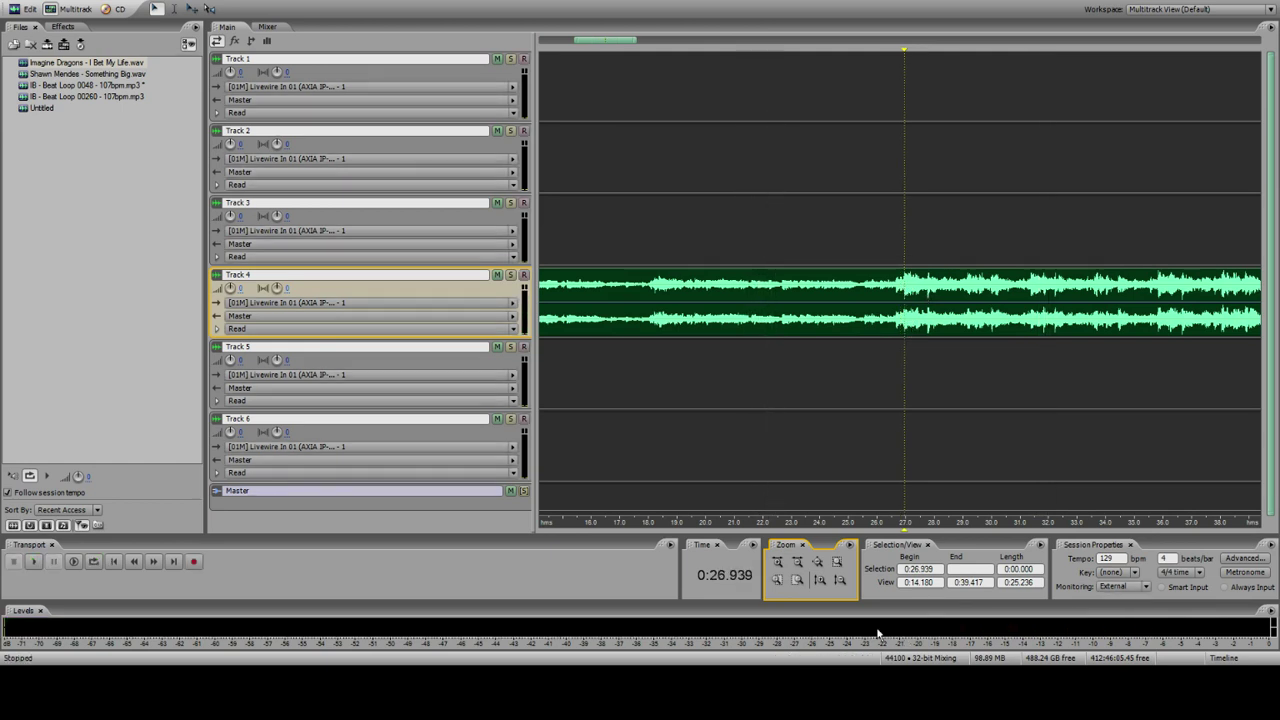
pyautogui.click(797, 580)
pyautogui.press('space')
pyautogui.press('space')
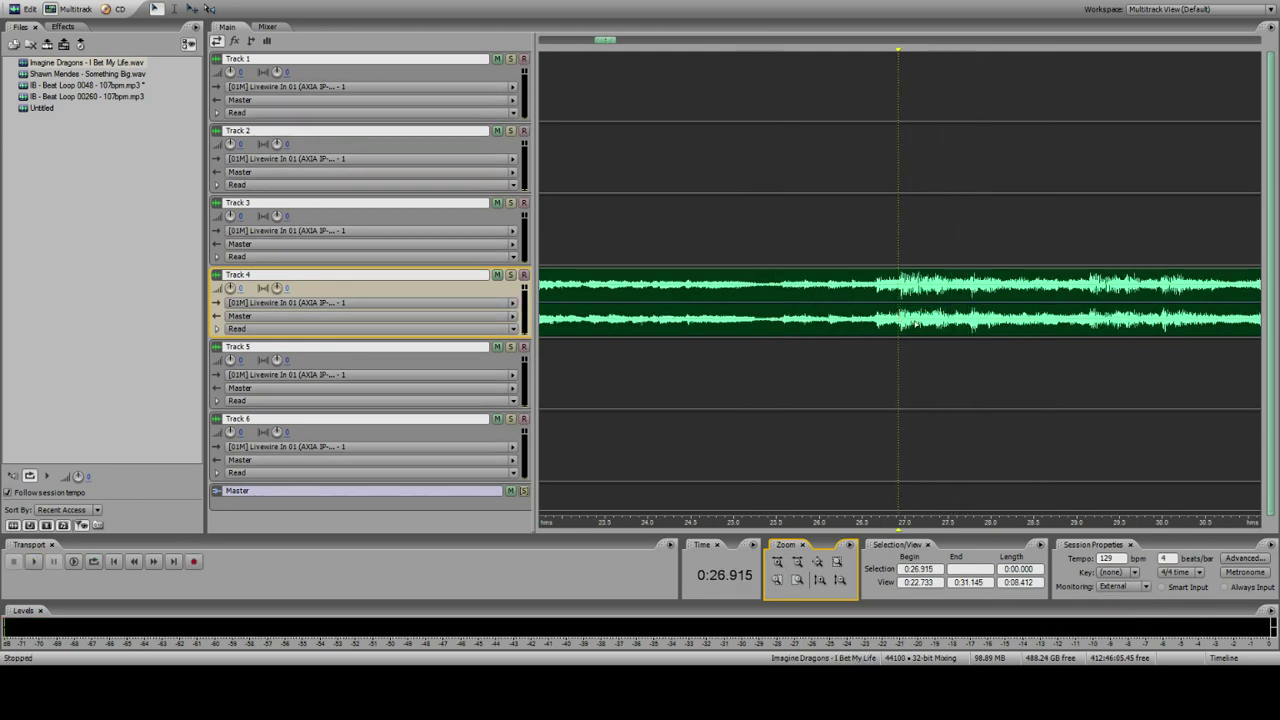
pyautogui.press('space')
pyautogui.press('space')
# Step: Split the I Bet My Life clip on Track 4 at 0:26.931 and delete the portion before the split
pyautogui.click(797, 580)
pyautogui.click(903, 315)
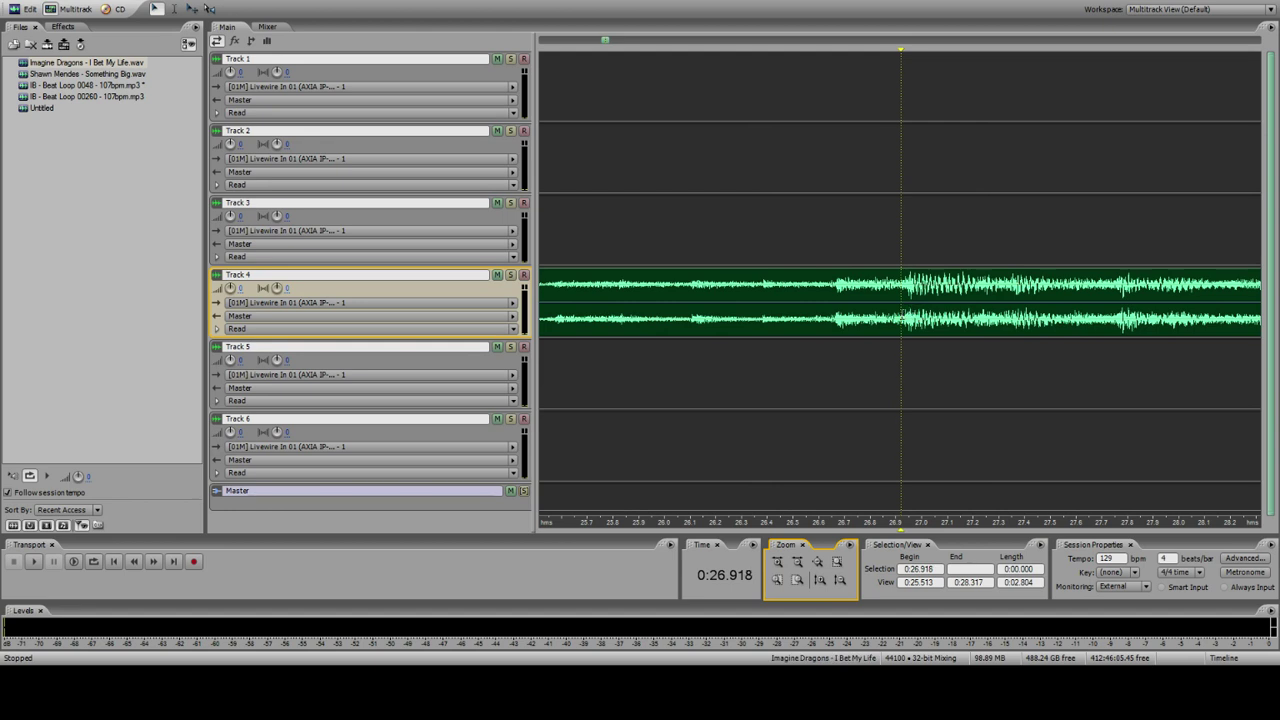
pyautogui.click(918, 288)
pyautogui.click(863, 287)
pyautogui.press('Delete')
pyautogui.click(904, 215)
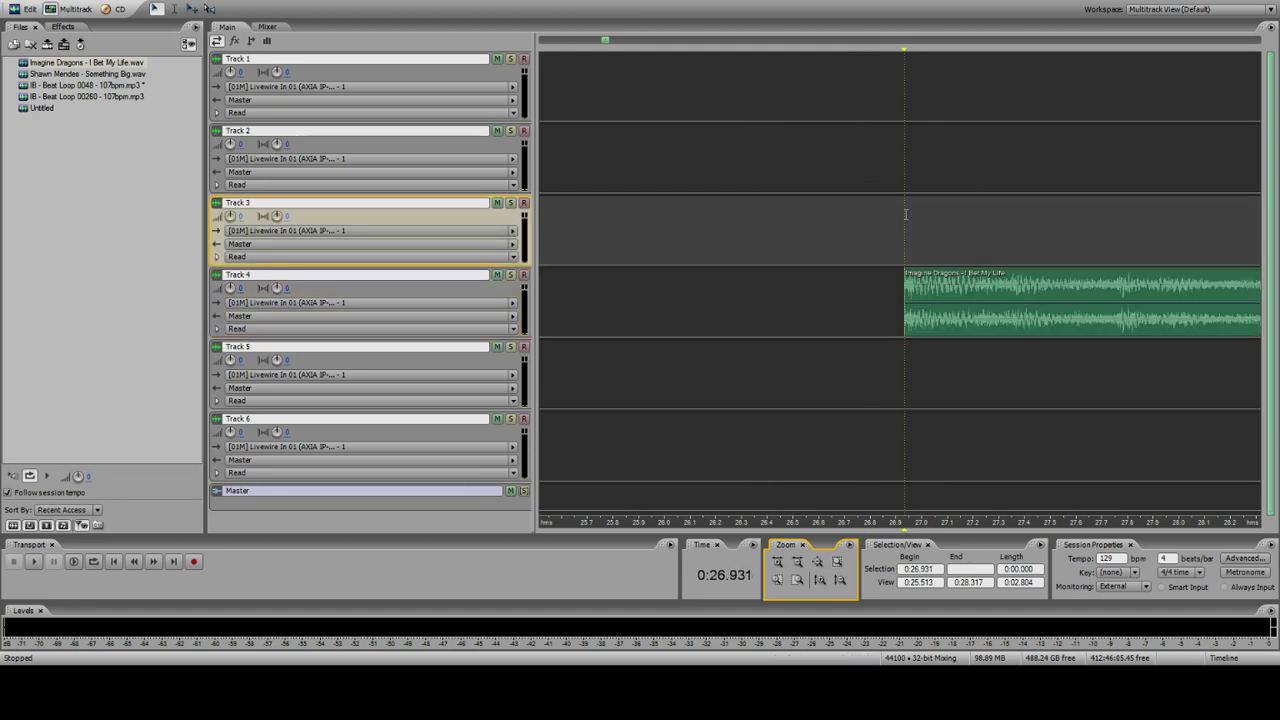
# Step: Play the trimmed I Bet My Life clip from 0:26.931 and from around 0:35.8 to locate the end of the phrase
pyautogui.click(800, 566)
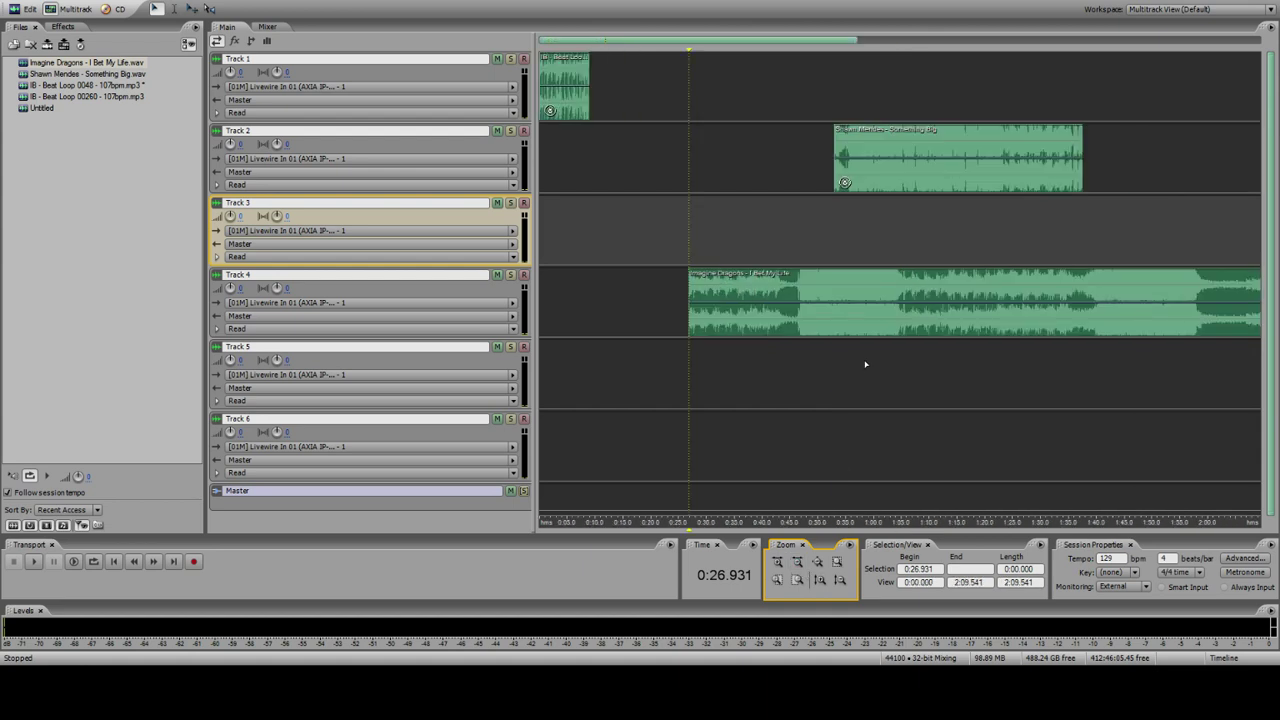
pyautogui.press('space')
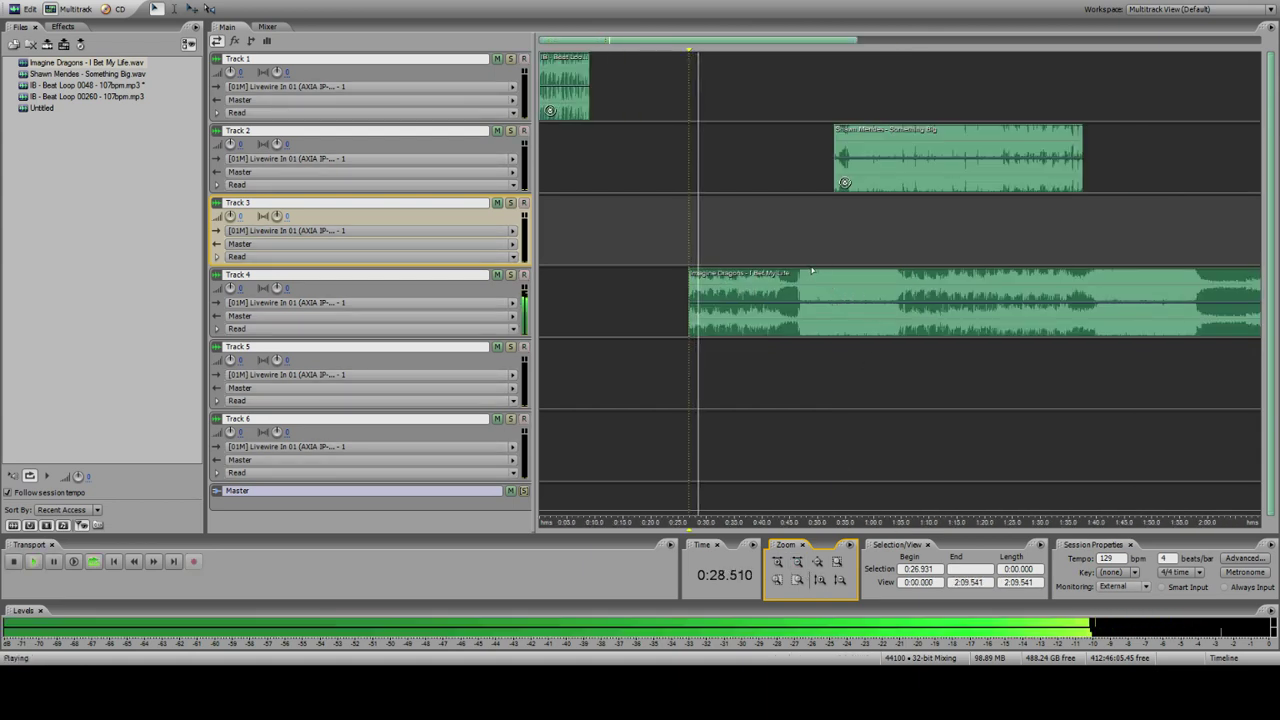
pyautogui.click(740, 242)
pyautogui.click(779, 580)
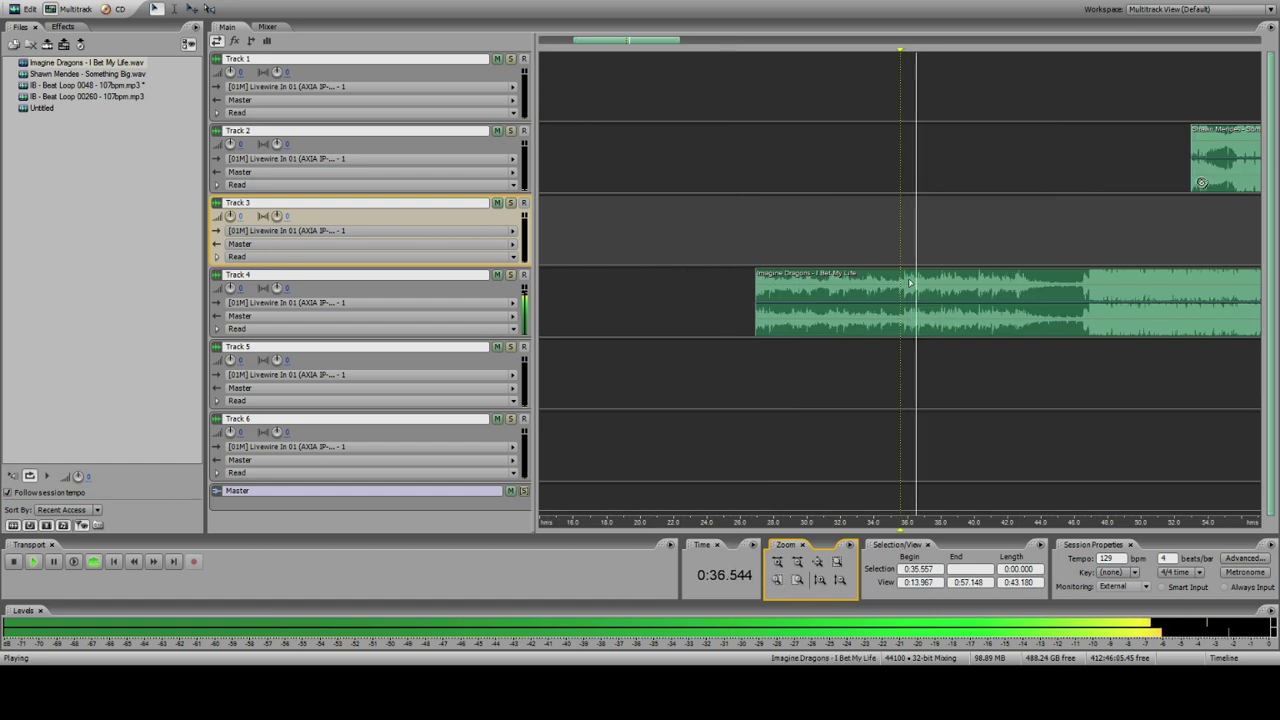
pyautogui.press('space')
pyautogui.press('space')
pyautogui.click(906, 298)
pyautogui.press('space')
pyautogui.press('space')
pyautogui.press('space')
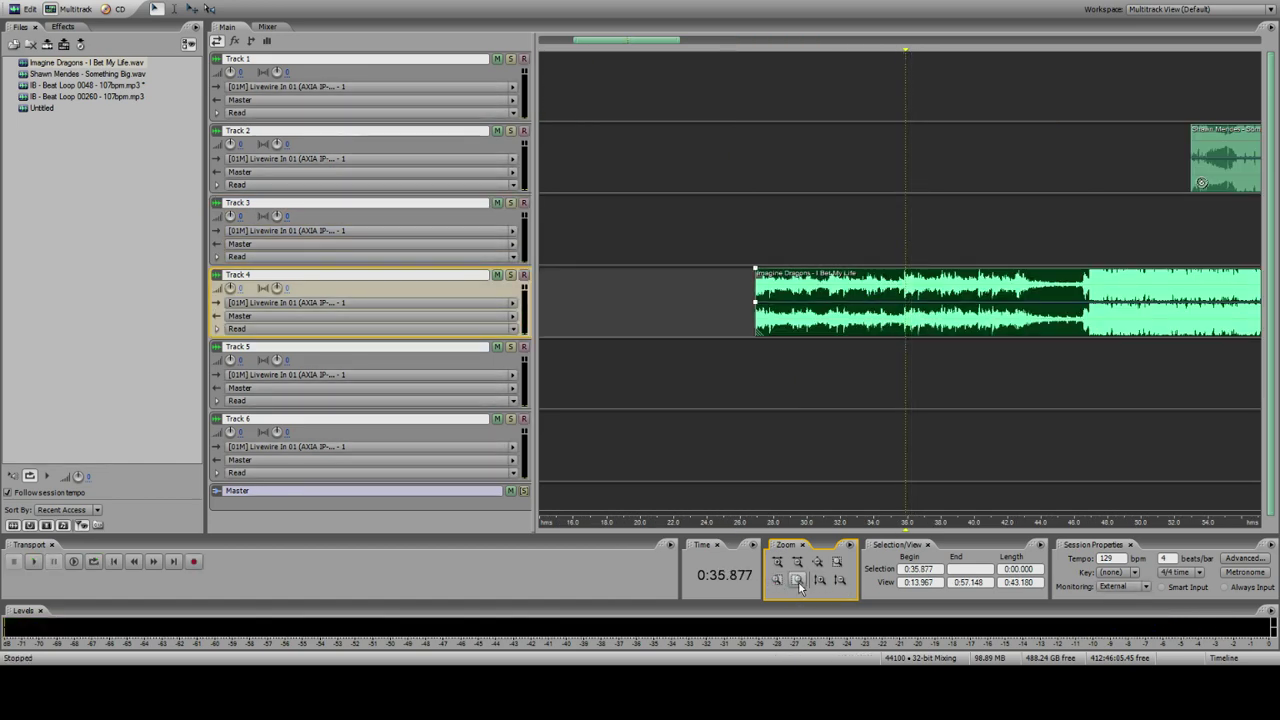
# Step: Open I Bet My Life in Edit View, set the cursor at 0:35.820, play from there and return to the multitrack session
pyautogui.doubleClick(798, 580)
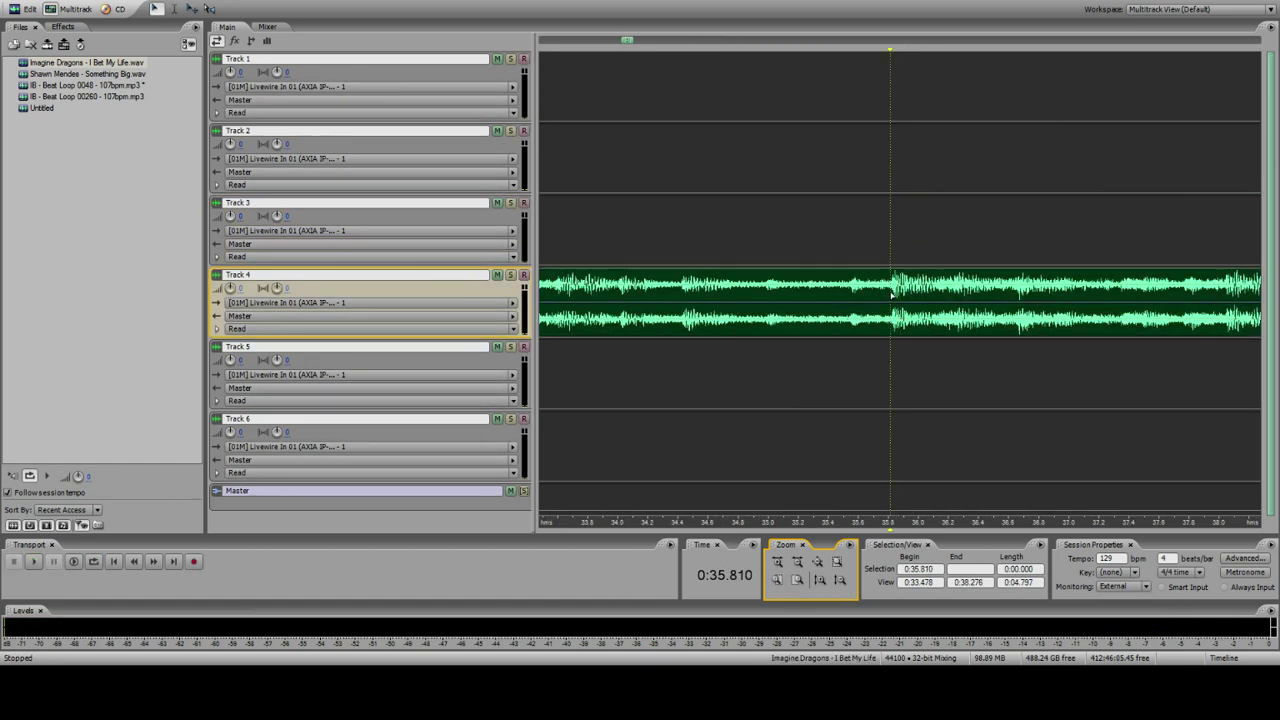
pyautogui.doubleClick(893, 295)
pyautogui.press('space')
pyautogui.press('space')
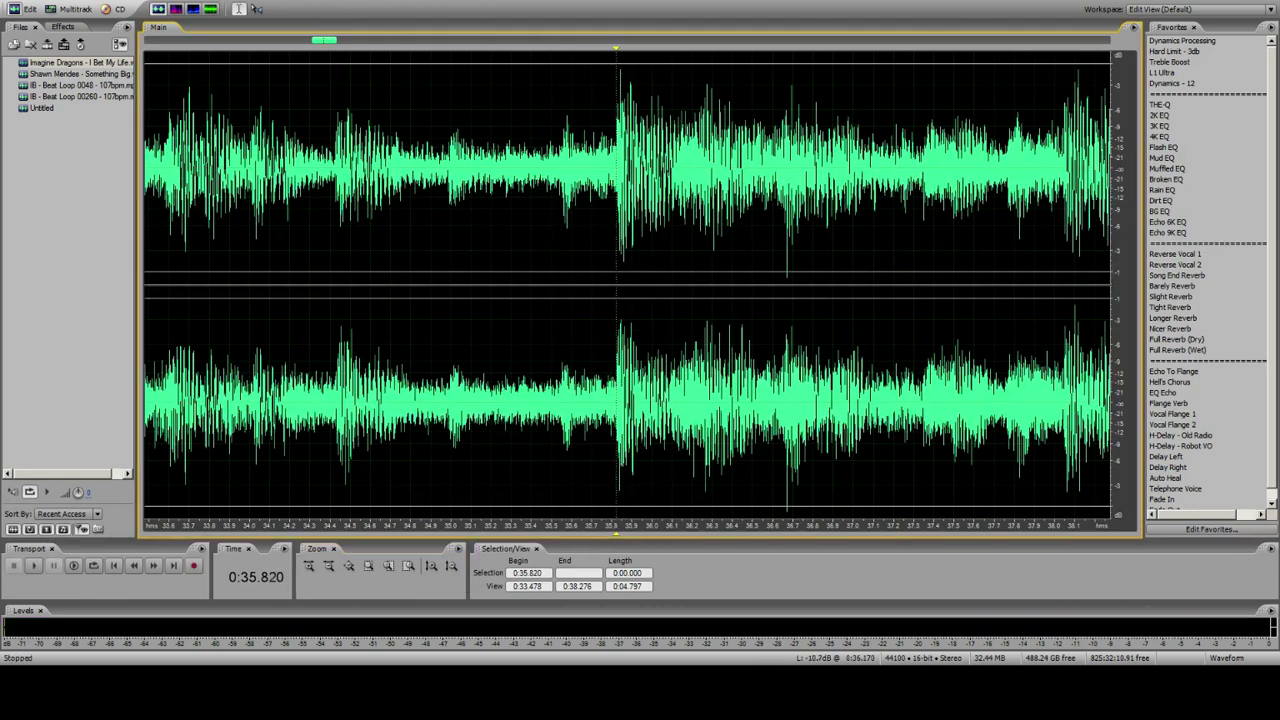
pyautogui.press('space')
pyautogui.press('space')
pyautogui.press('9')
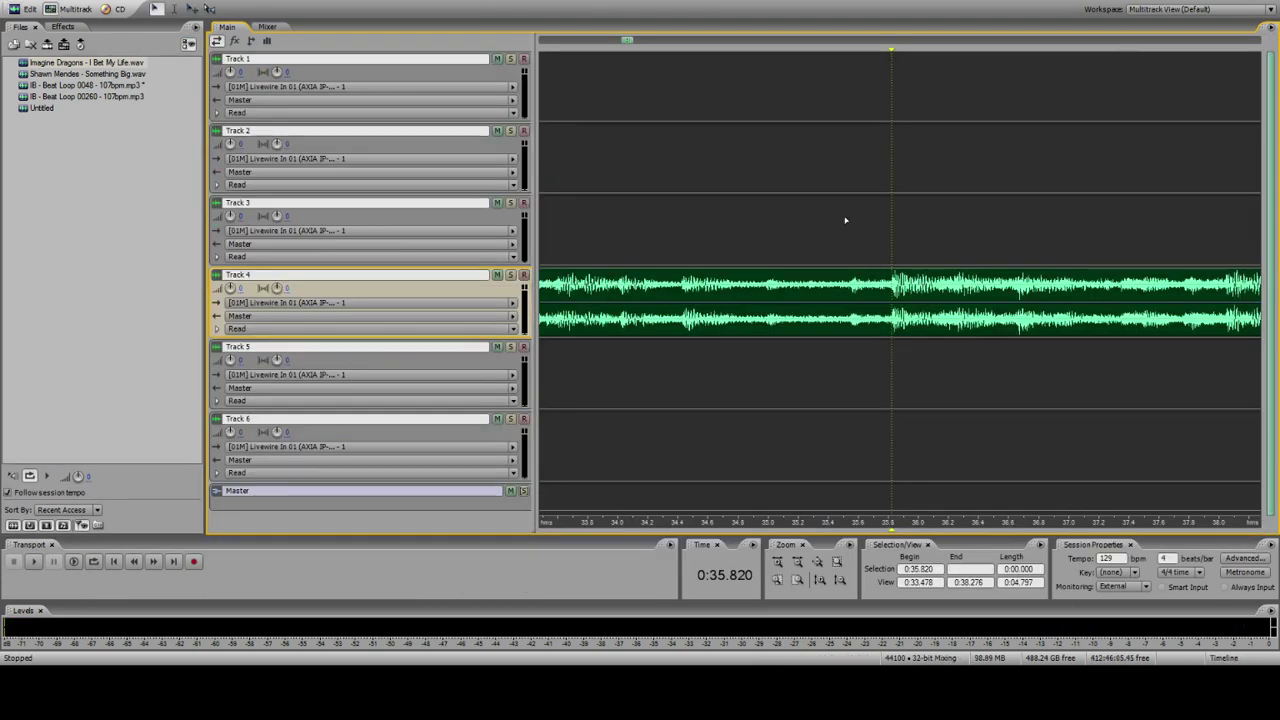
# Step: Split the I Bet My Life clip on Track 4 at 0:35.820 and delete the portion after the split
pyautogui.press('Delete')
pyautogui.click(820, 249)
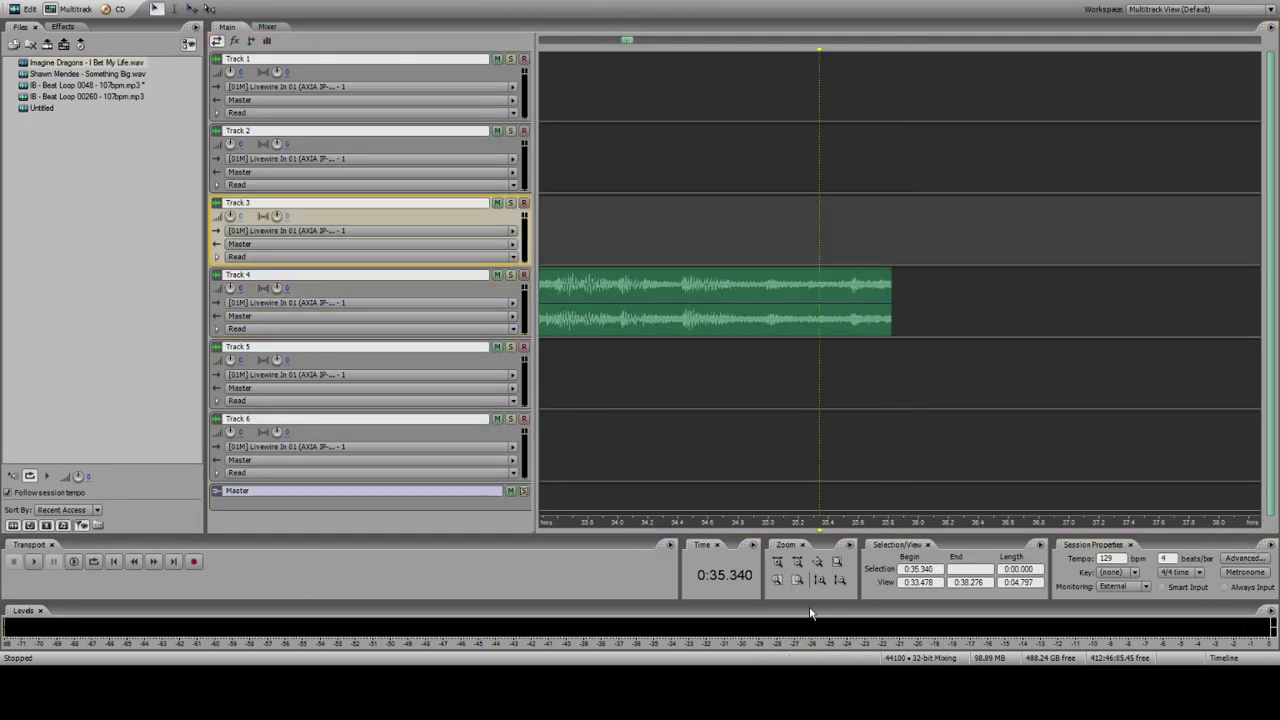
pyautogui.click(797, 577)
pyautogui.click(797, 577)
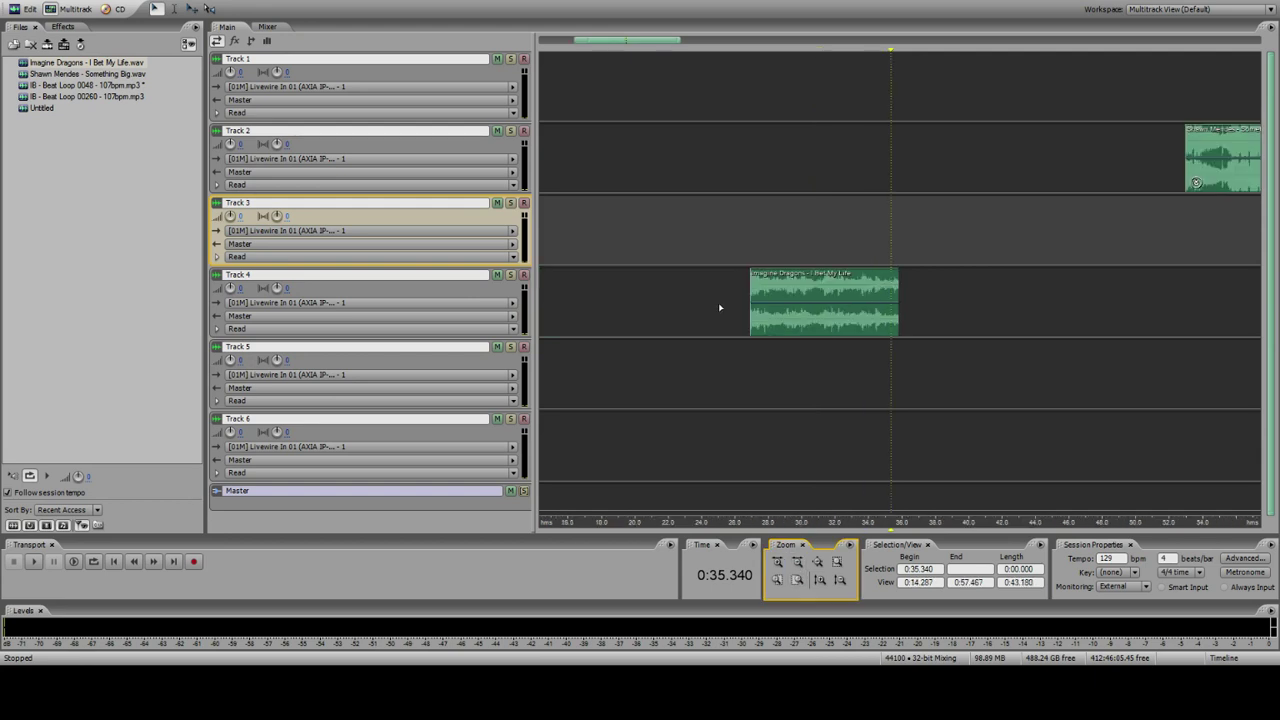
# Step: Select and play the range from 0:26.931 to 0:35.820, and move the I Bet My Life phrase to the start of Track 2
pyautogui.moveTo(750, 352); pyautogui.dragTo(901, 354)
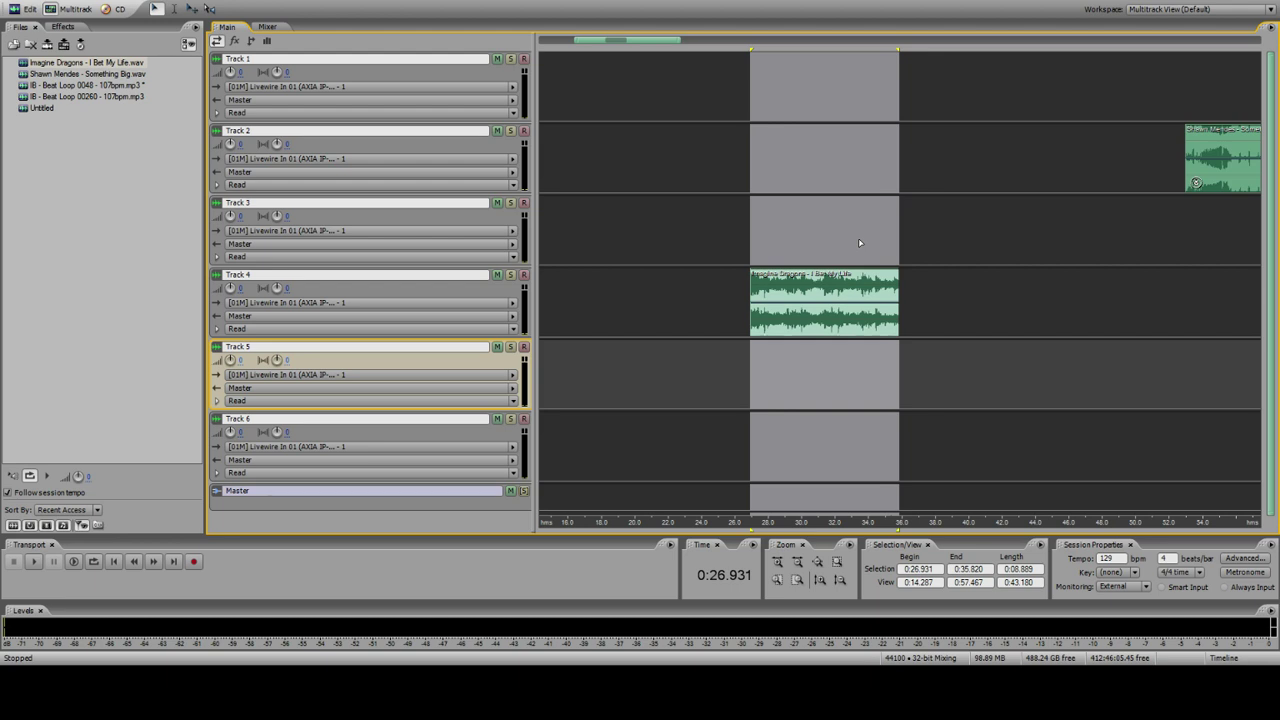
pyautogui.press('space')
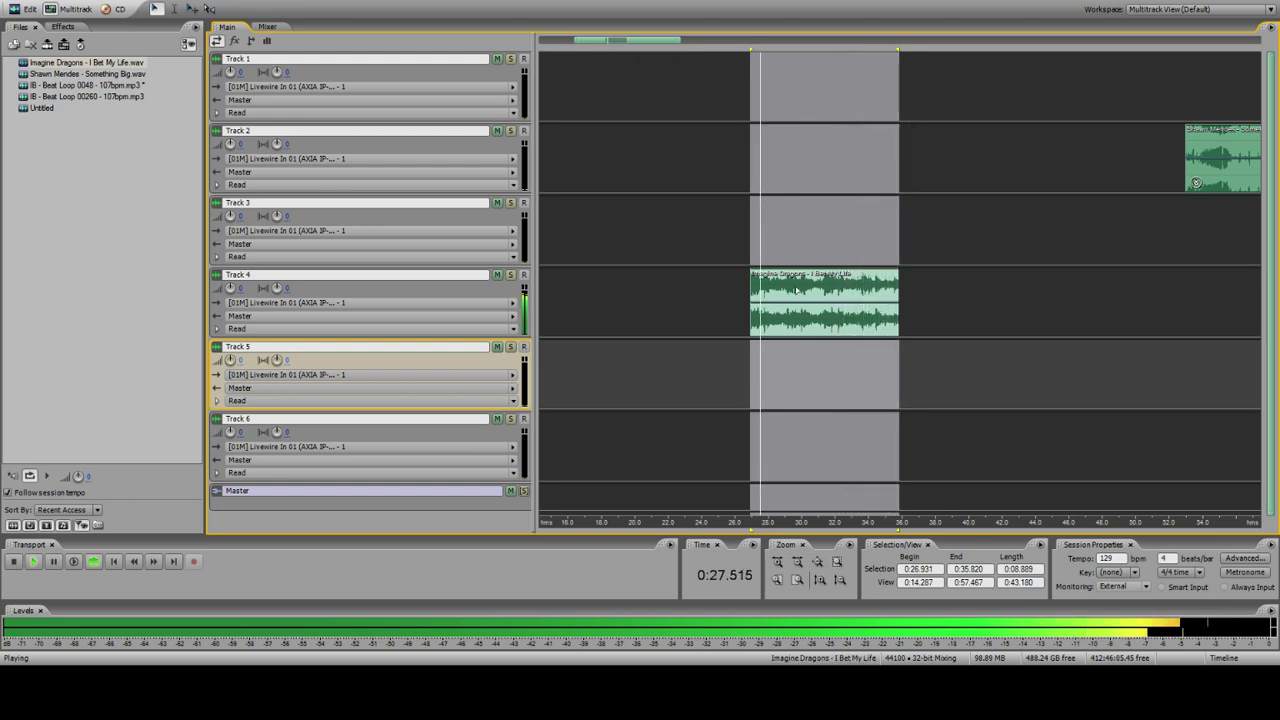
pyautogui.press('space')
pyautogui.moveTo(786, 290); pyautogui.dragTo(408, 126)
pyautogui.hotkey('ctrl', 'z')
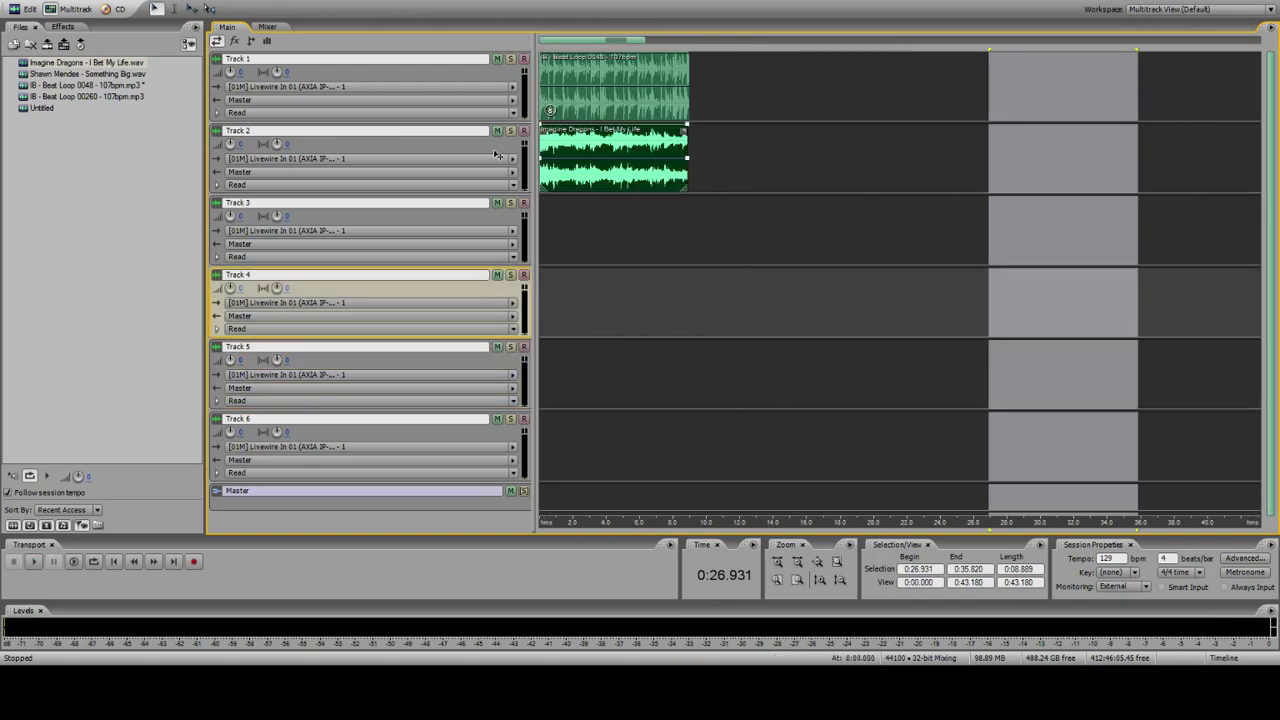
# Step: Time-stretch the I Bet My Life clip on Track 2 to 101.15% so its end aligns with the beat loop on Track 1
pyautogui.click(687, 104)
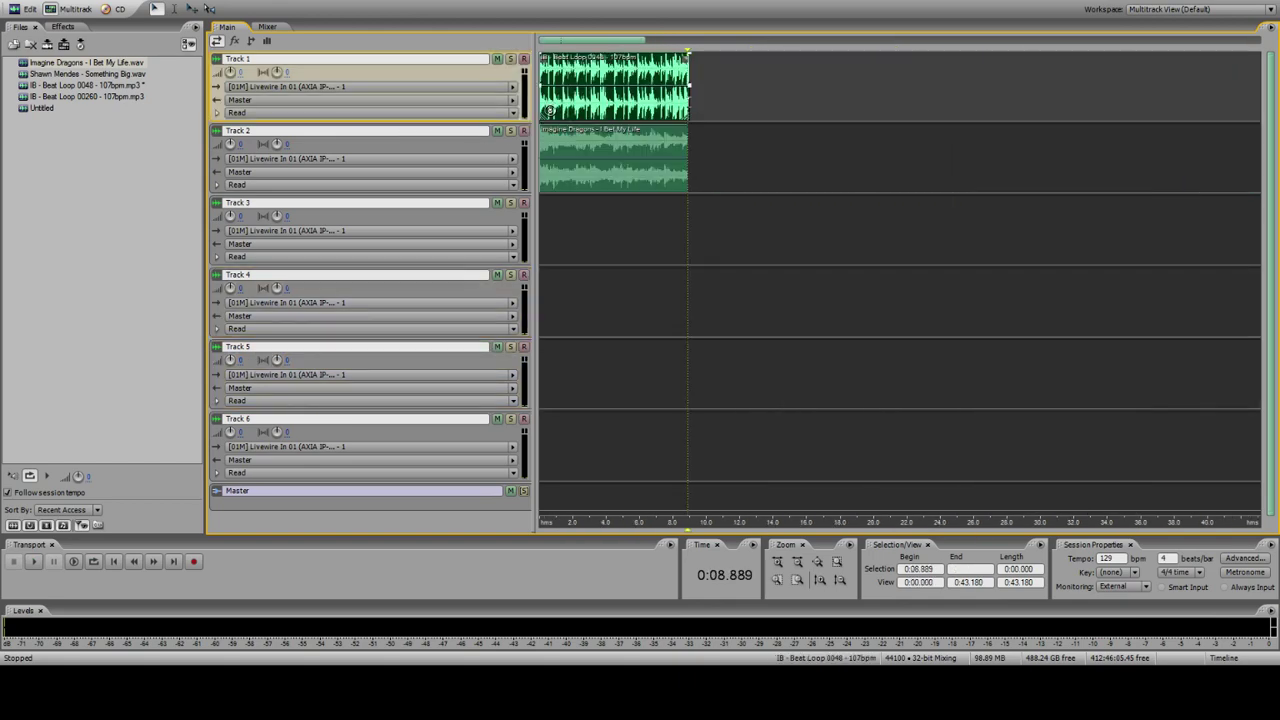
pyautogui.click(780, 582)
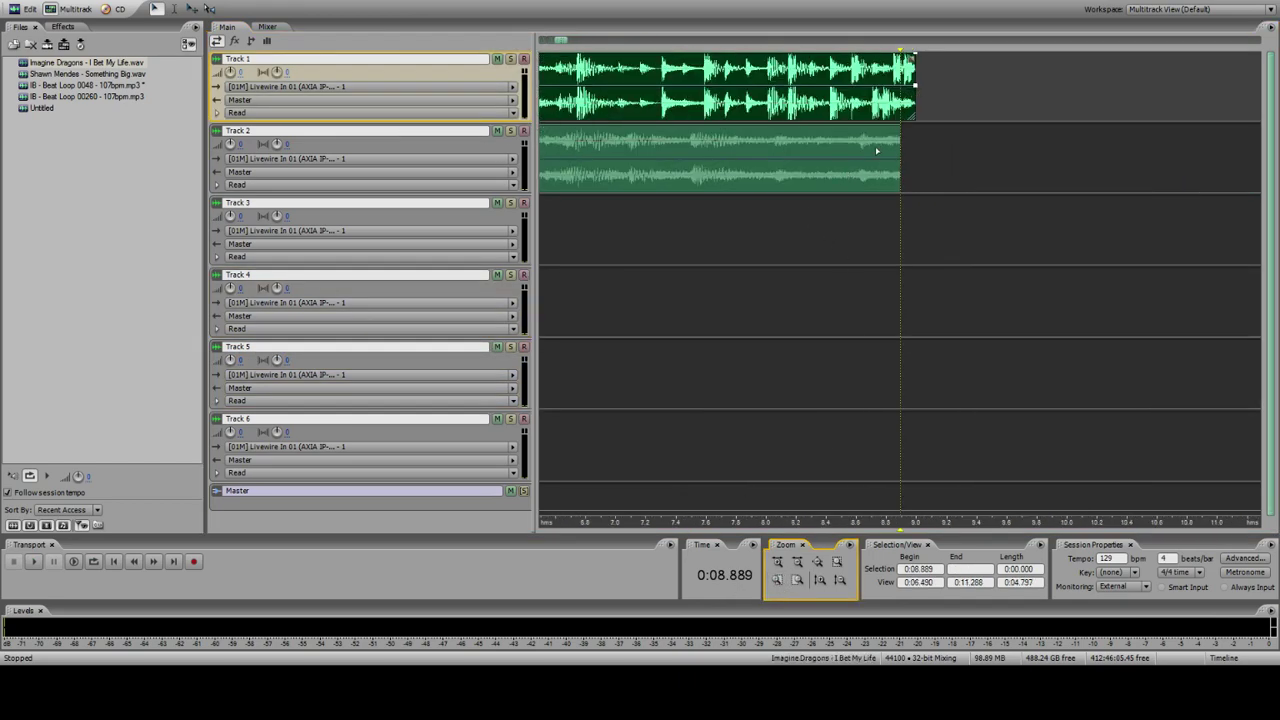
pyautogui.click(884, 152)
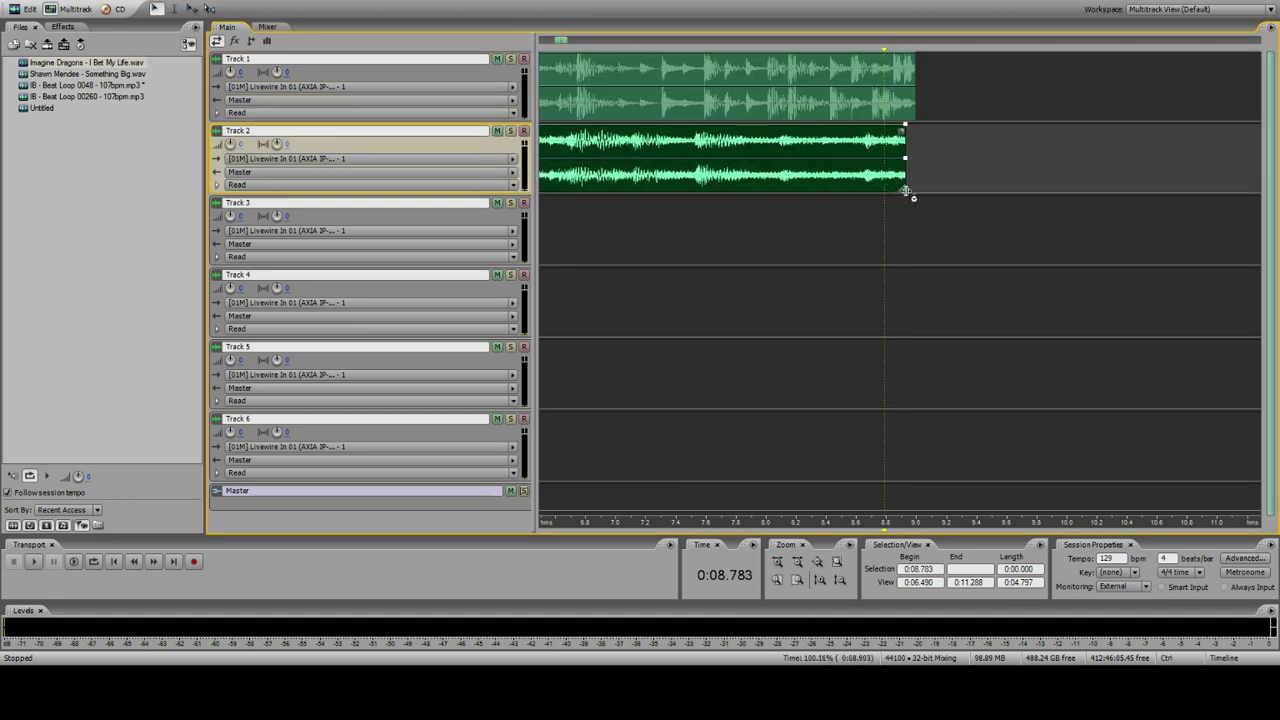
pyautogui.moveTo(905, 190); pyautogui.dragTo(916, 189)
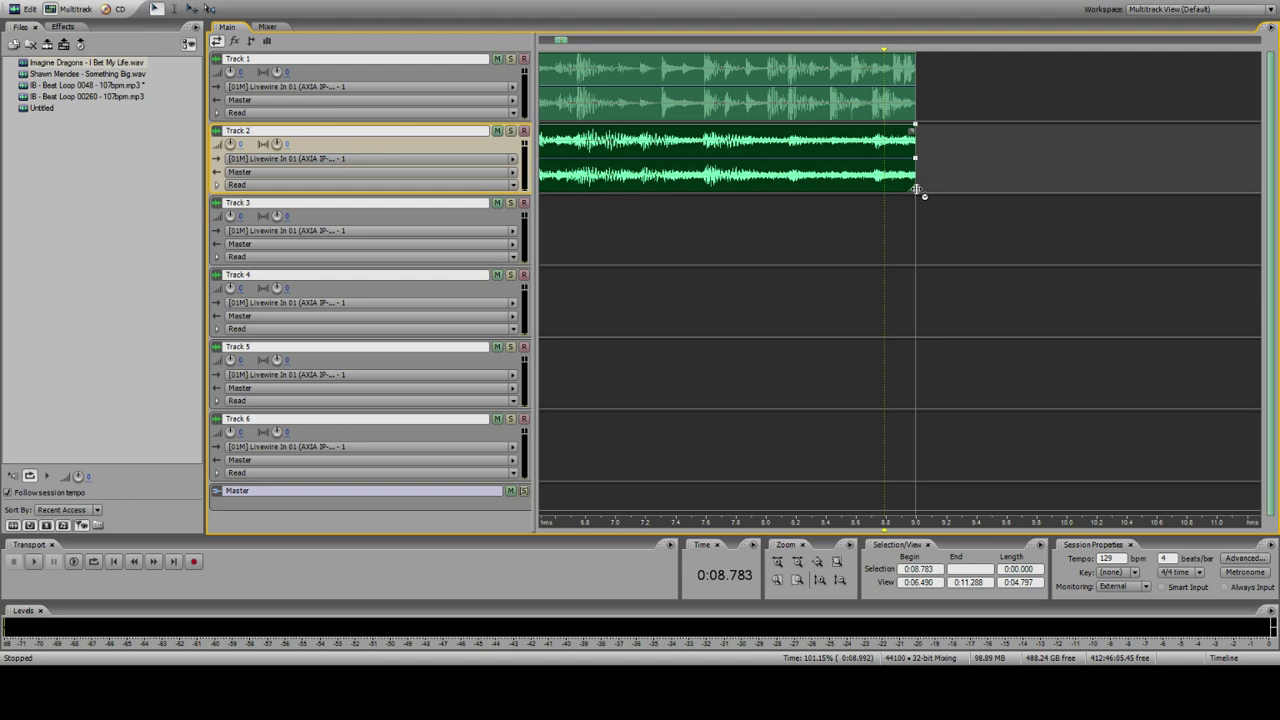
pyautogui.moveTo(916, 189); pyautogui.dragTo(916, 189)
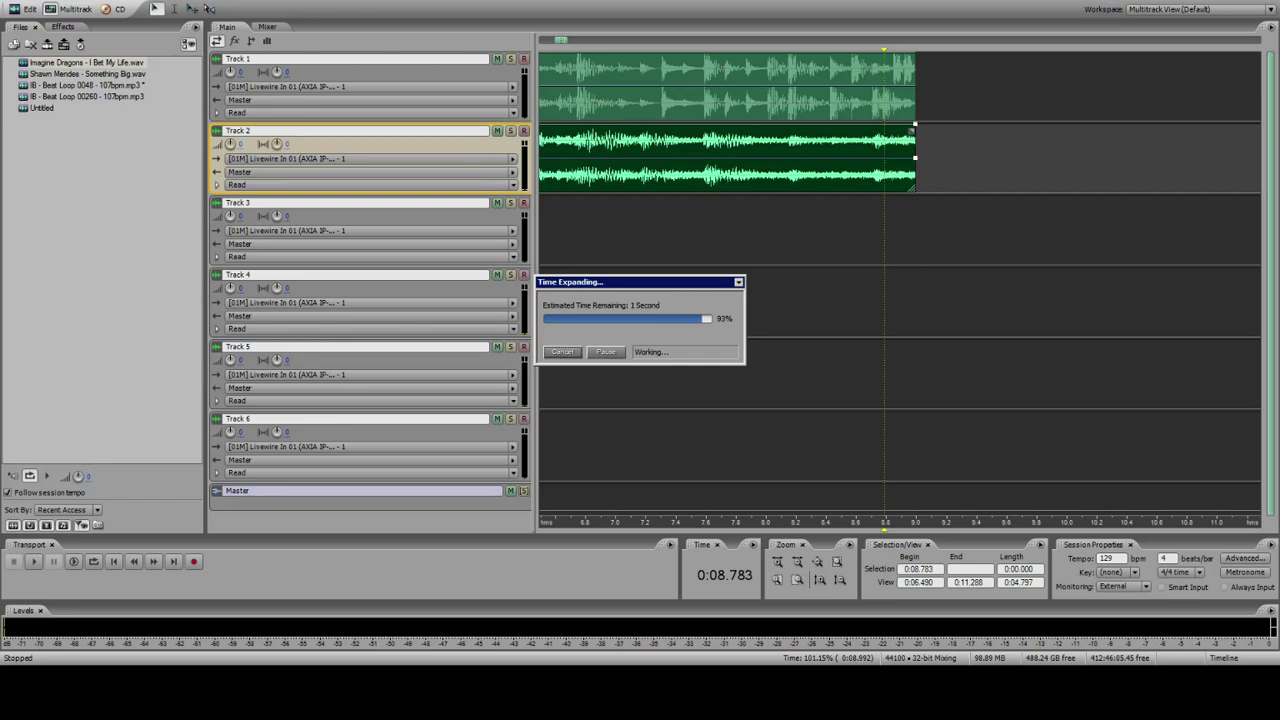
# Step: Play the multitrack session from 0:00.000 to hear the stretched phrase against the beat loop
pyautogui.click(837, 583)
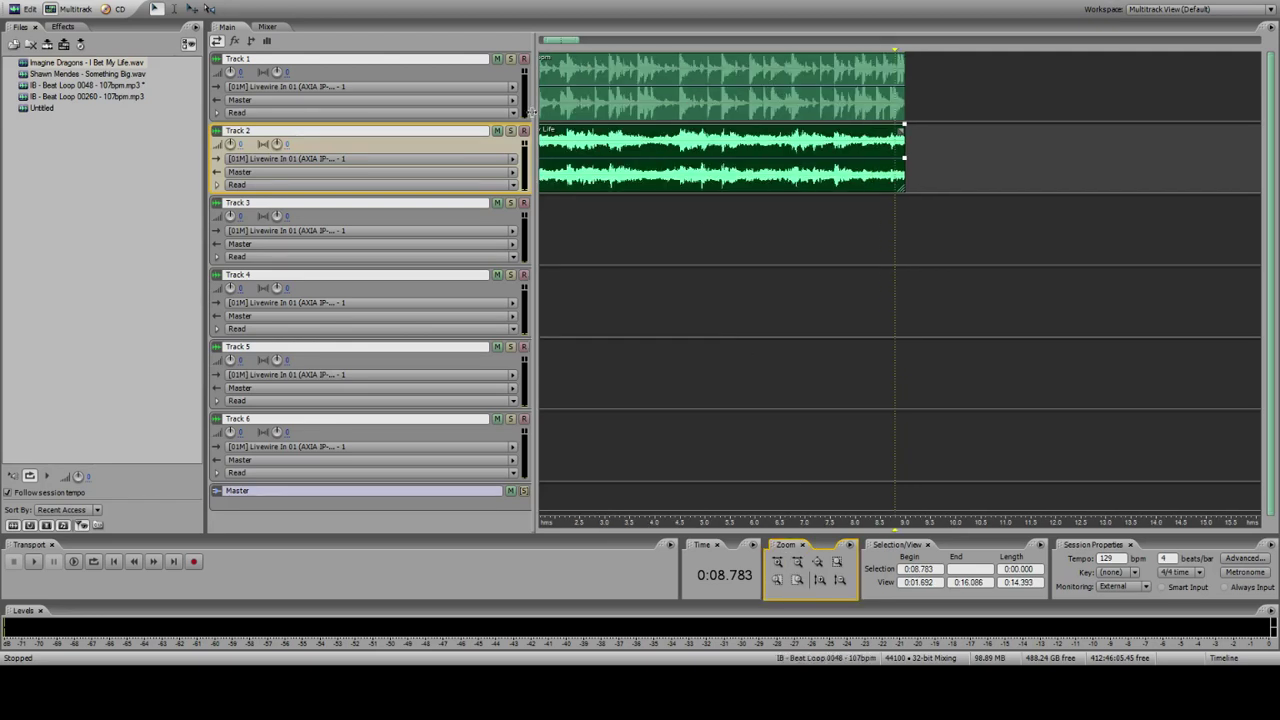
pyautogui.click(839, 583)
pyautogui.click(543, 113)
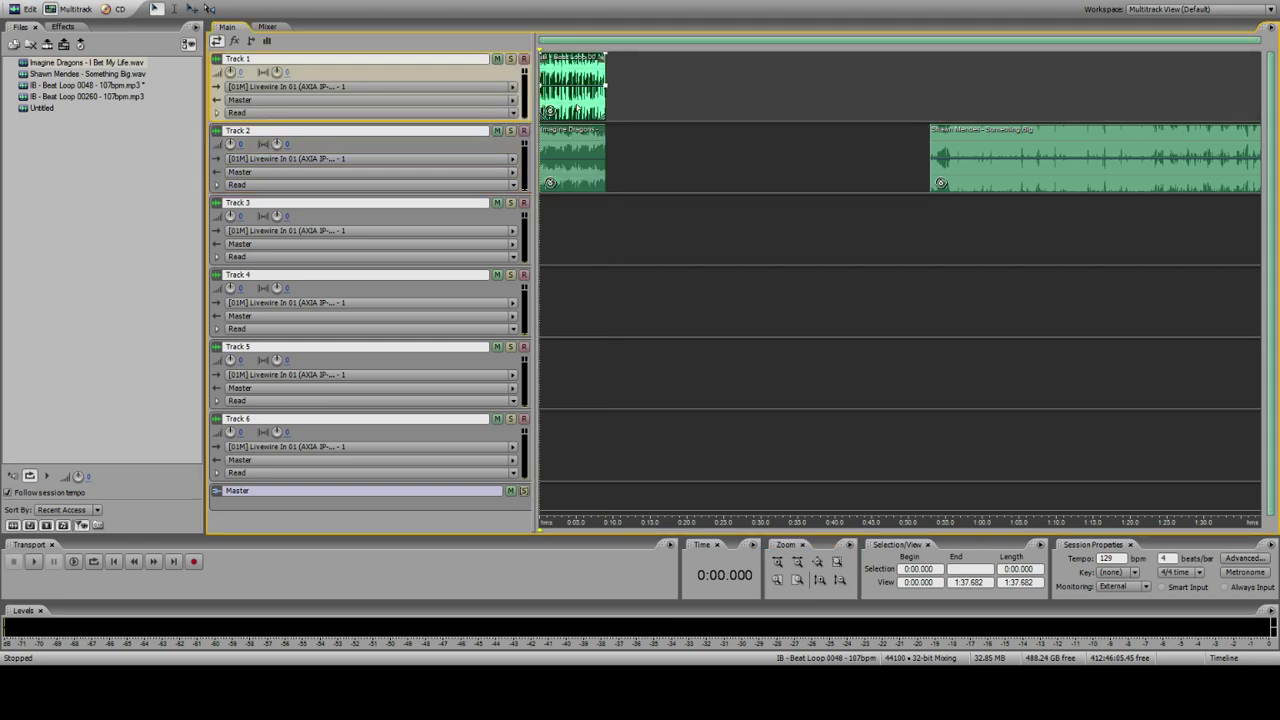
pyautogui.press('space')
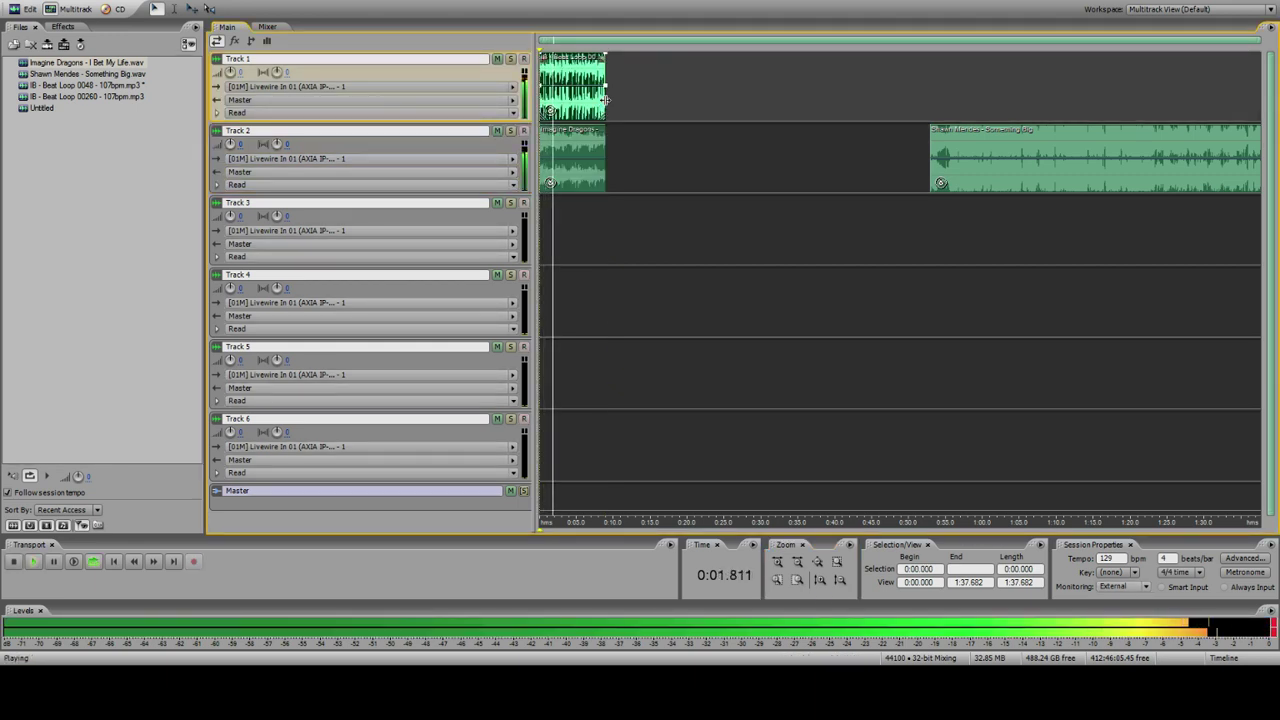
# Step: Duplicate the beat loop clip on Track 1 five times with no gaps, and move the Something Big clip to Track 3
pyautogui.press('space')
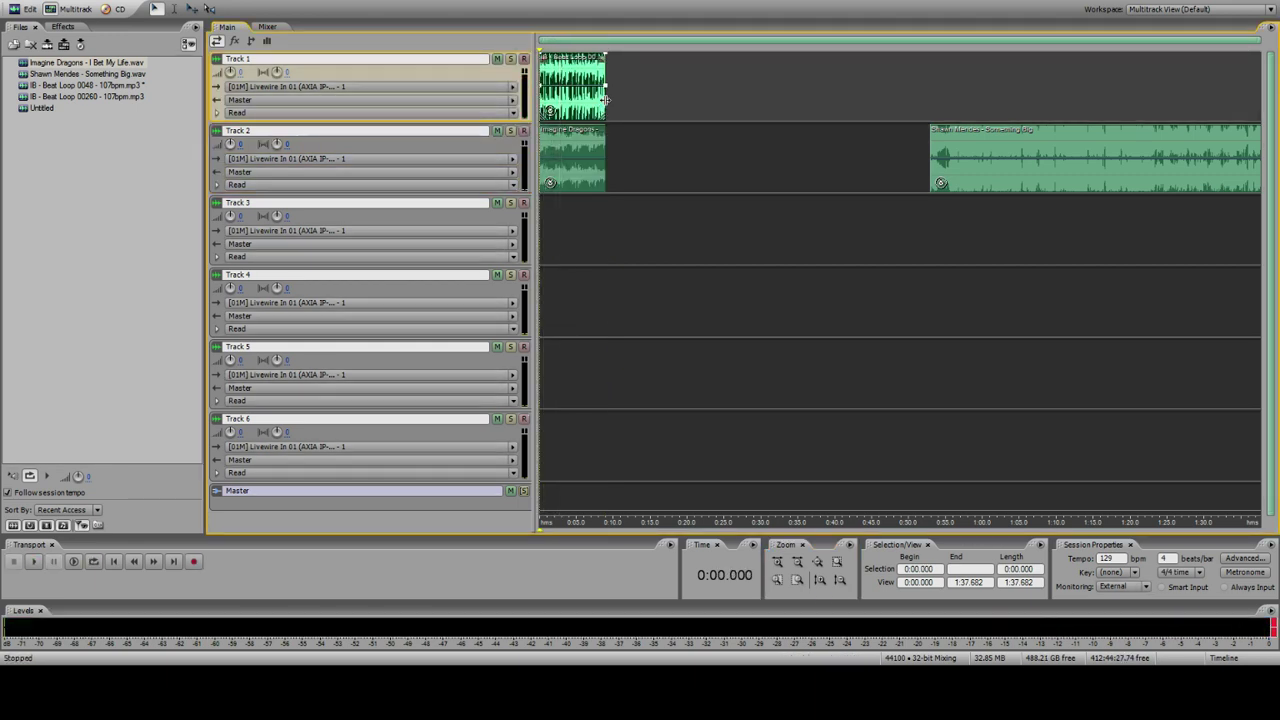
pyautogui.rightClick(568, 97)
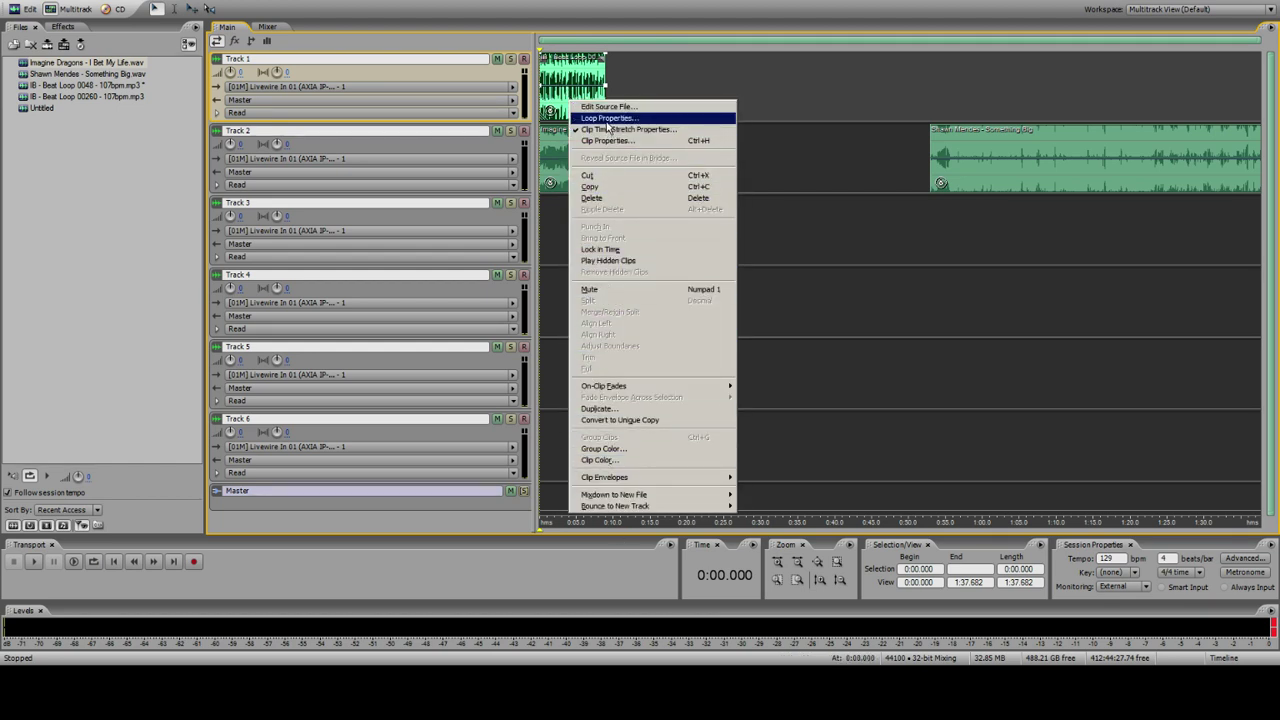
pyautogui.click(612, 84)
pyautogui.click(604, 72)
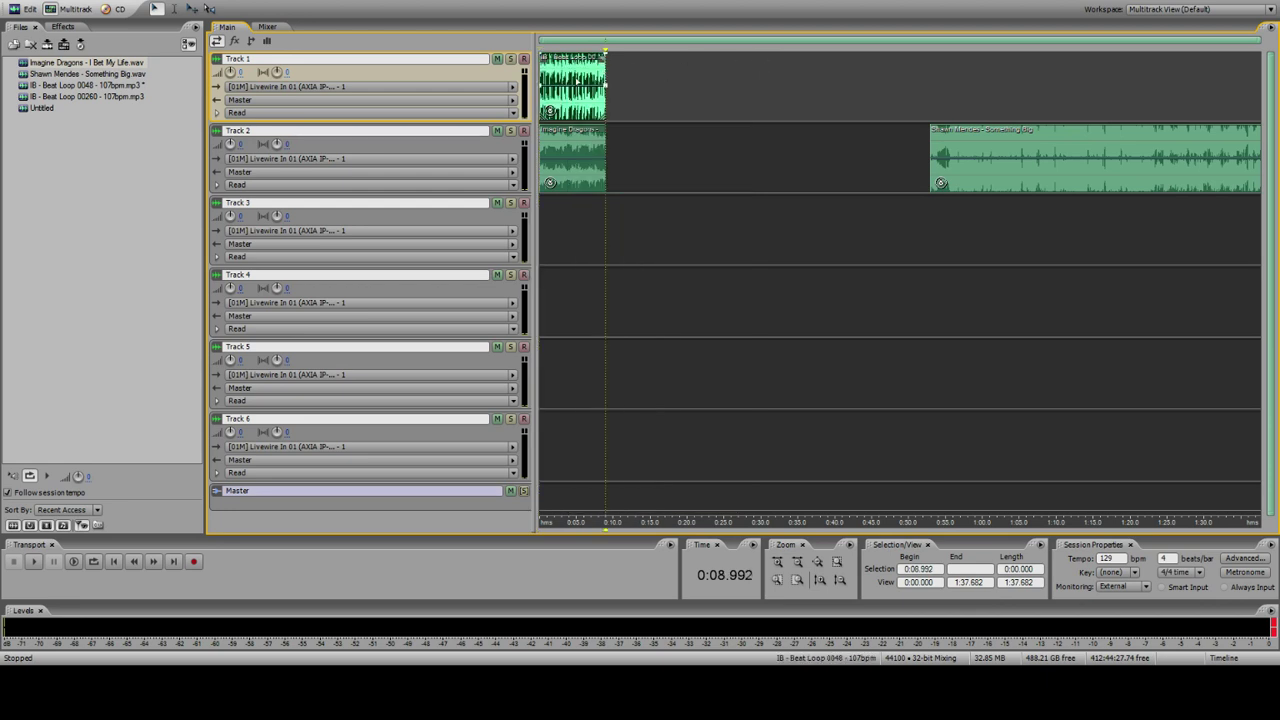
pyautogui.rightClick(576, 72)
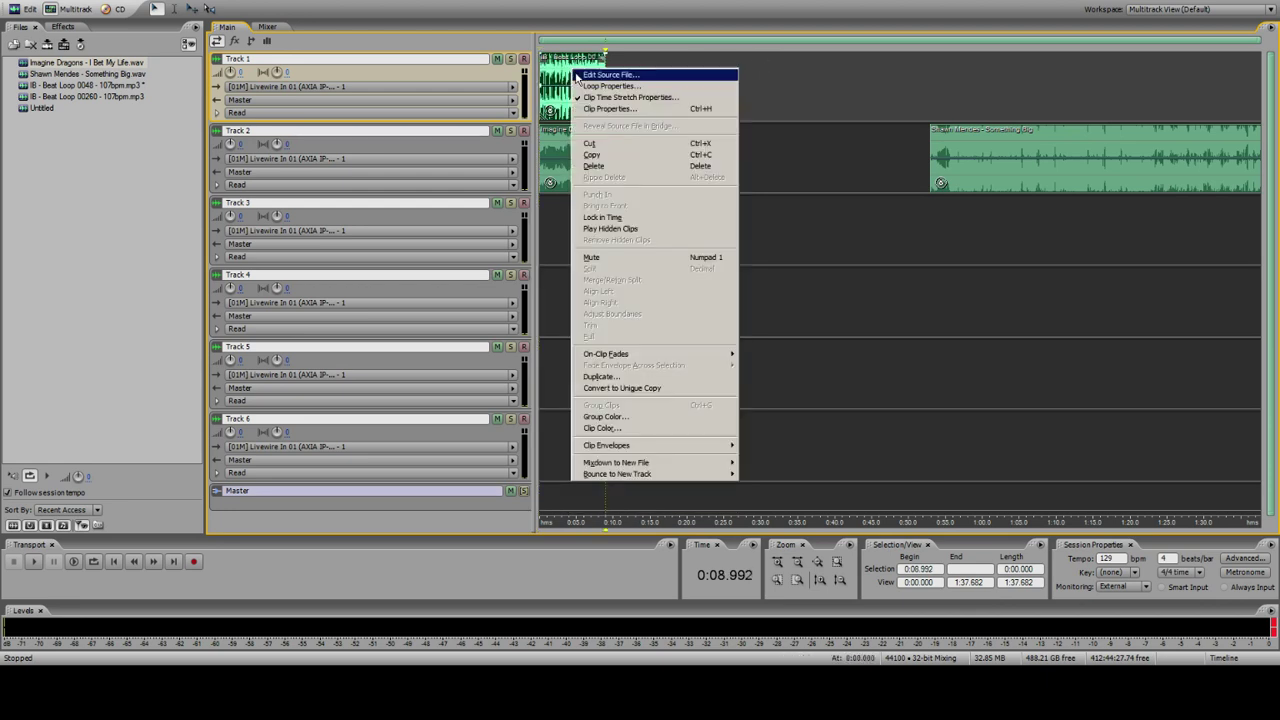
pyautogui.click(625, 376)
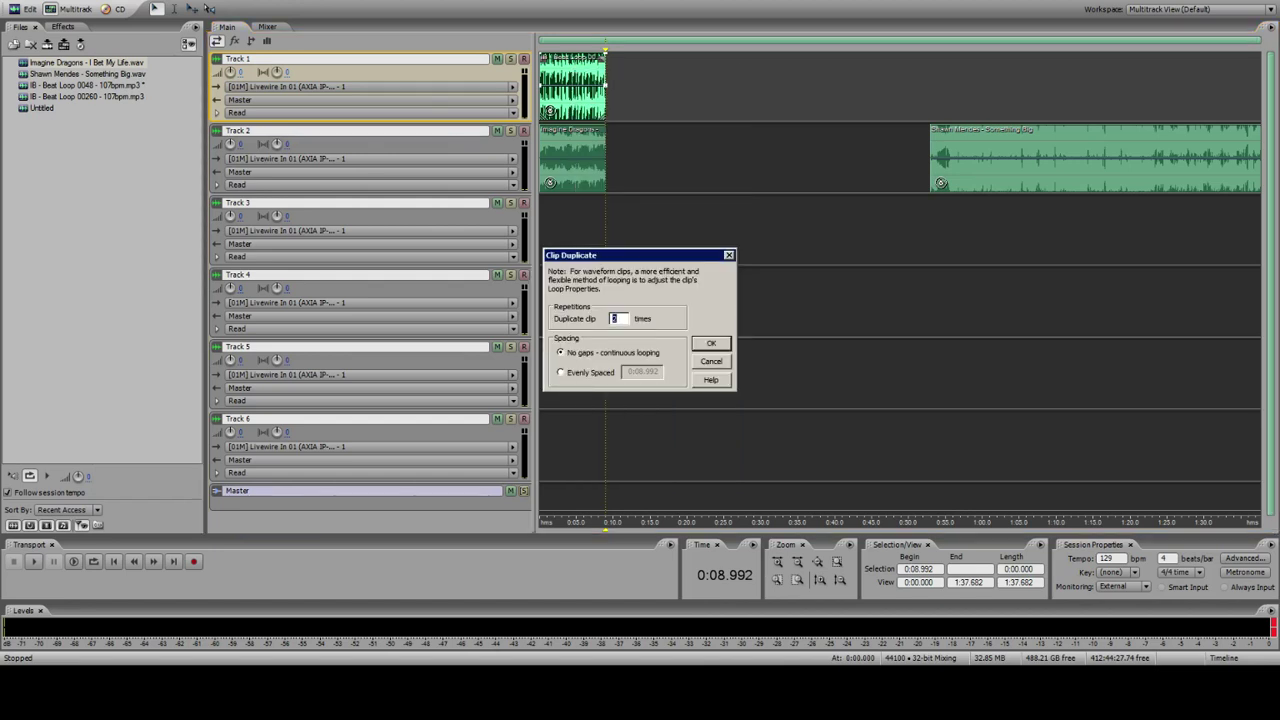
pyautogui.write('5')
pyautogui.press('Return')
pyautogui.moveTo(988, 162); pyautogui.dragTo(940, 215)
# Step: Extend the end of the I Bet My Life clip on Track 2 to restore the following section, and play it from 0:19.319
pyautogui.click(552, 100)
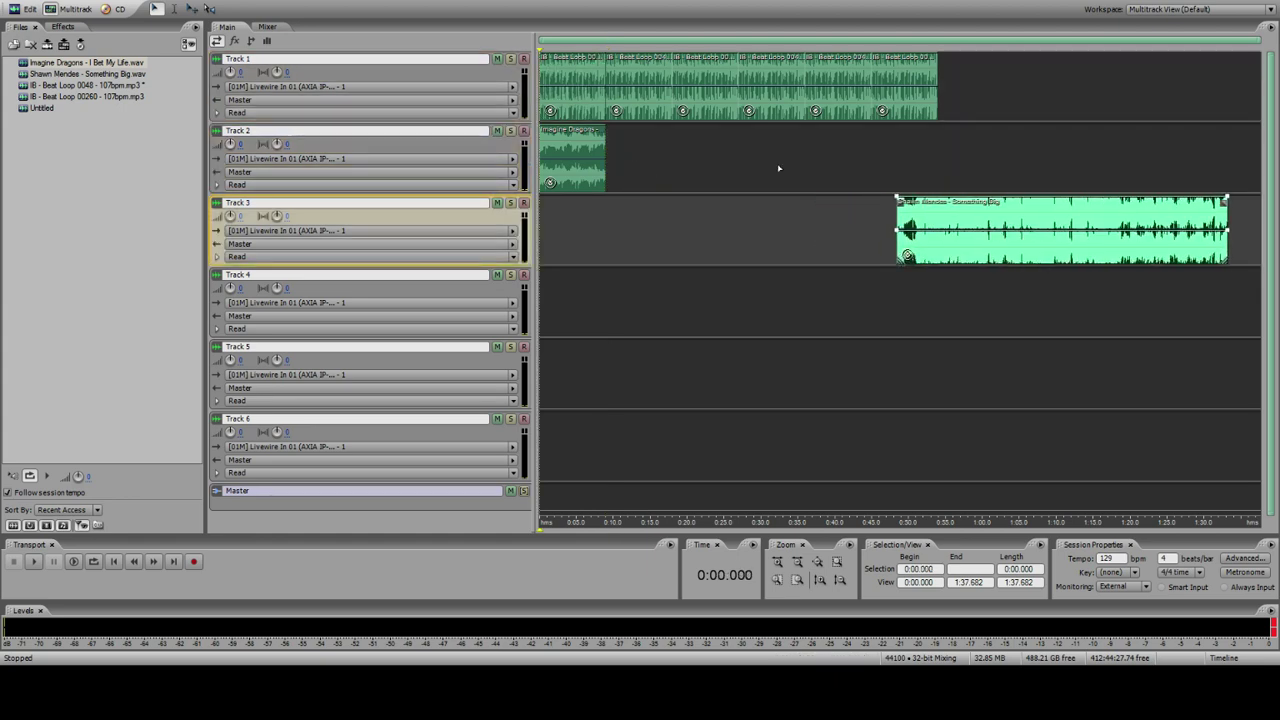
pyautogui.click(602, 154)
pyautogui.moveTo(1269, 106); pyautogui.dragTo(1279, 106)
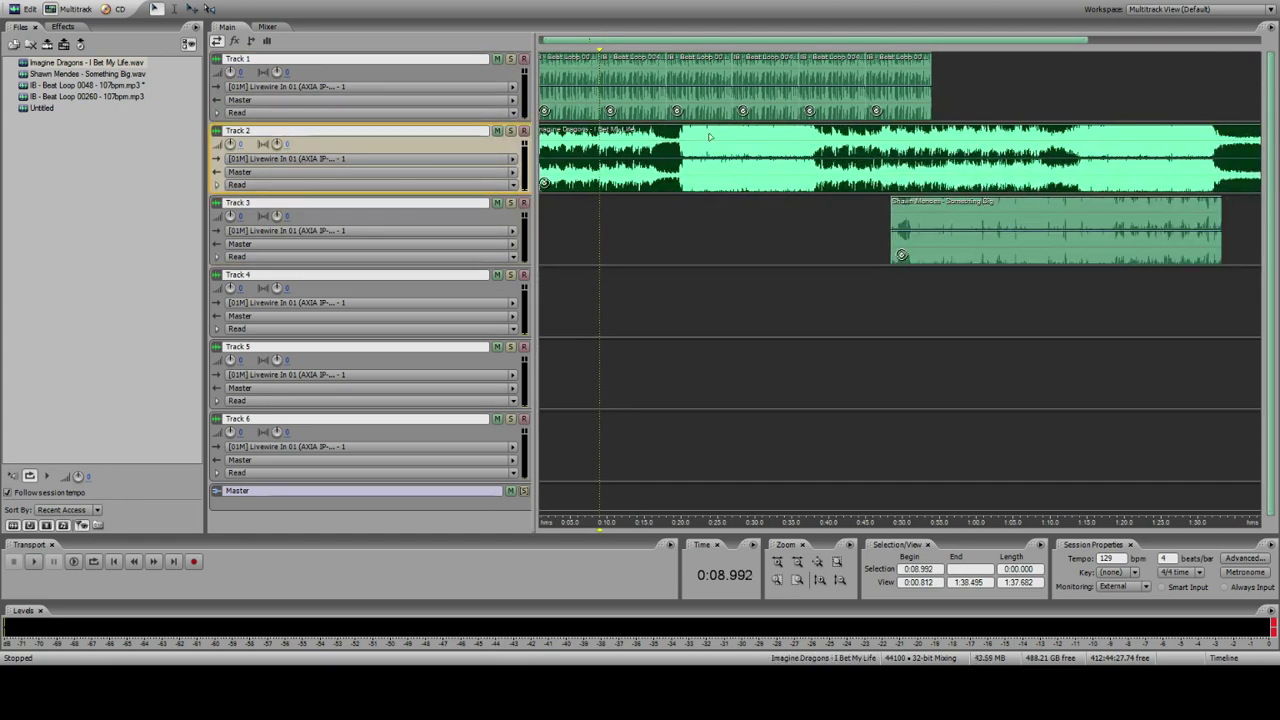
pyautogui.press('space')
pyautogui.doubleClick(777, 561)
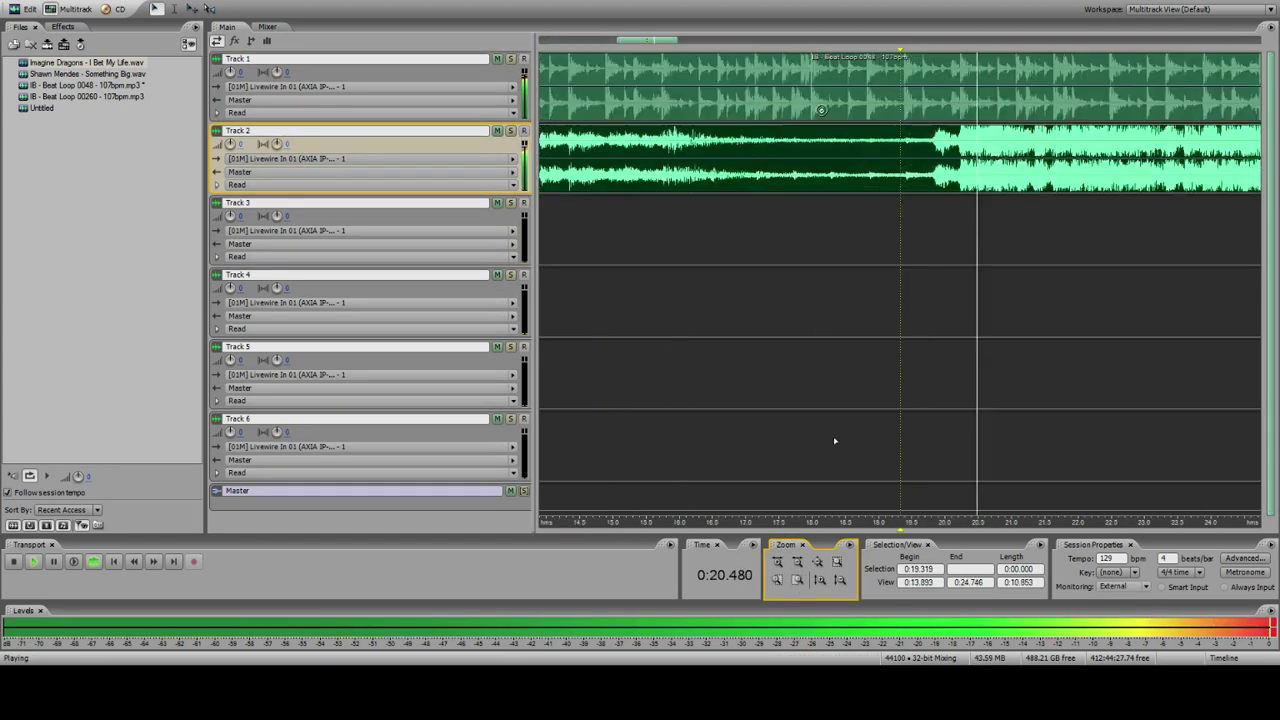
# Step: Split the I Bet My Life clip at 0:19.751, delete the portion before the split, and move the remainder to the start of Track 2
pyautogui.press('space')
pyautogui.click(895, 145)
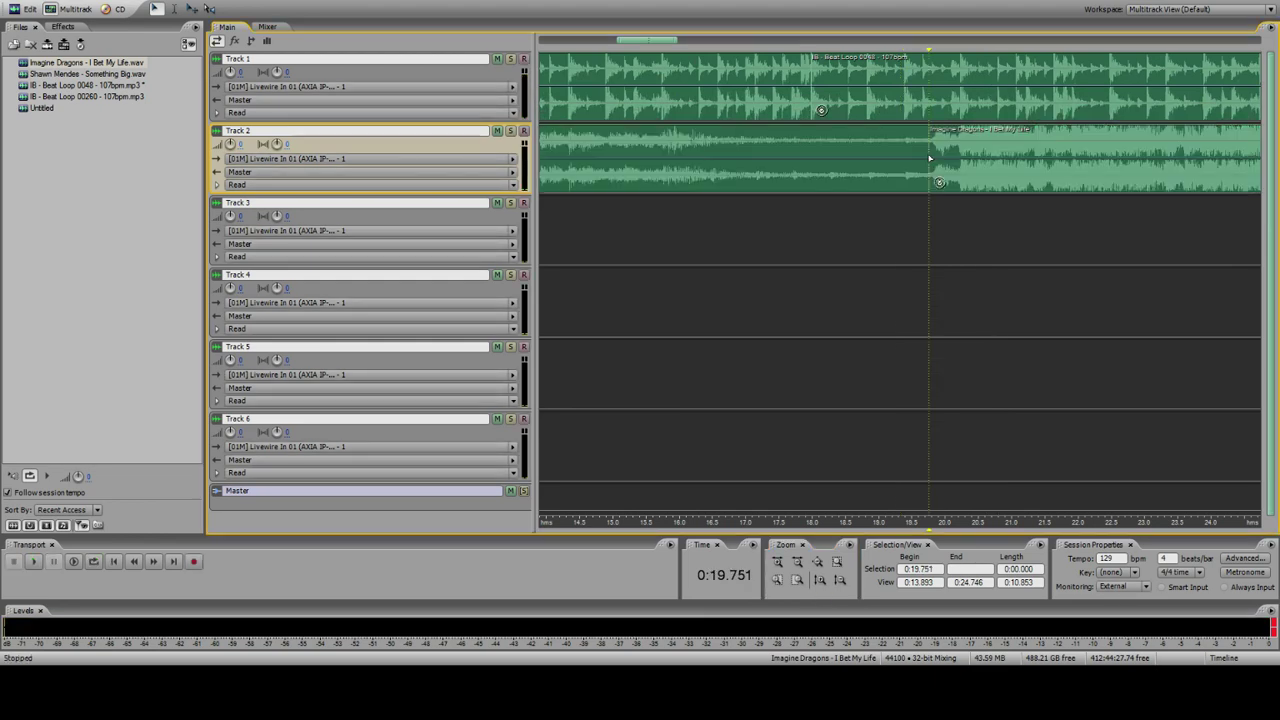
pyautogui.press('Delete')
pyautogui.click(797, 579)
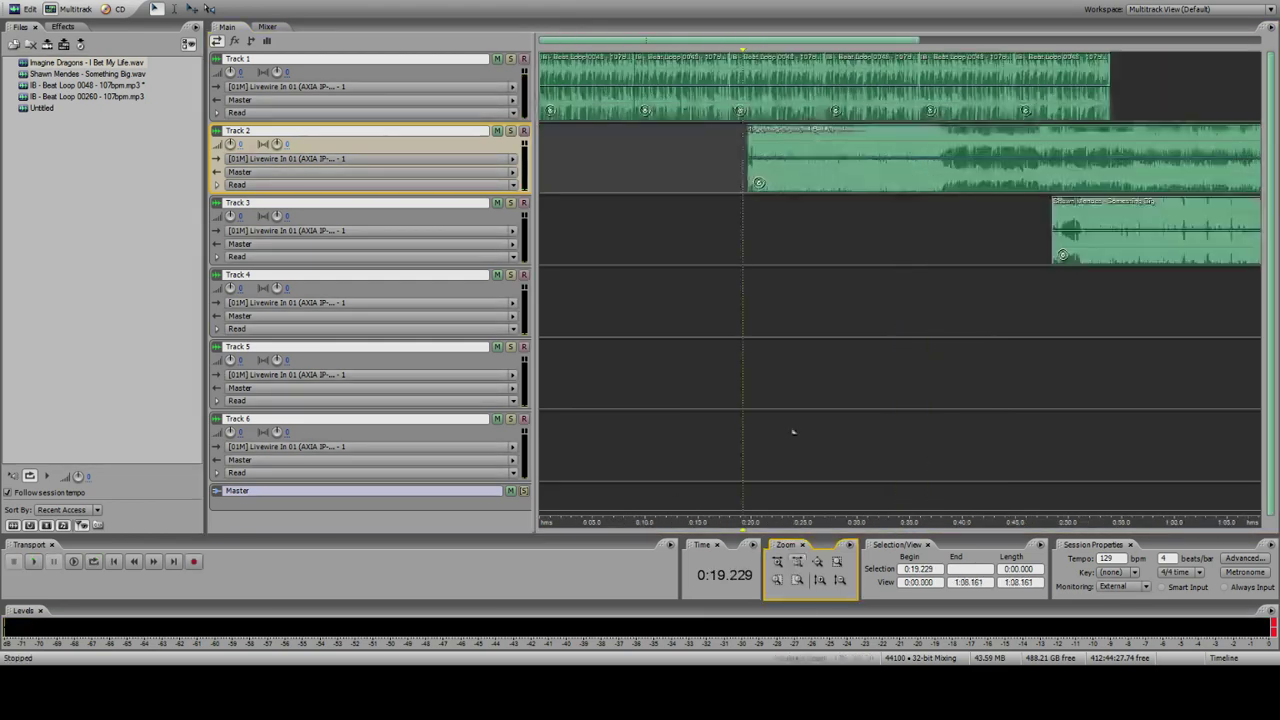
pyautogui.moveTo(774, 124); pyautogui.dragTo(566, 122)
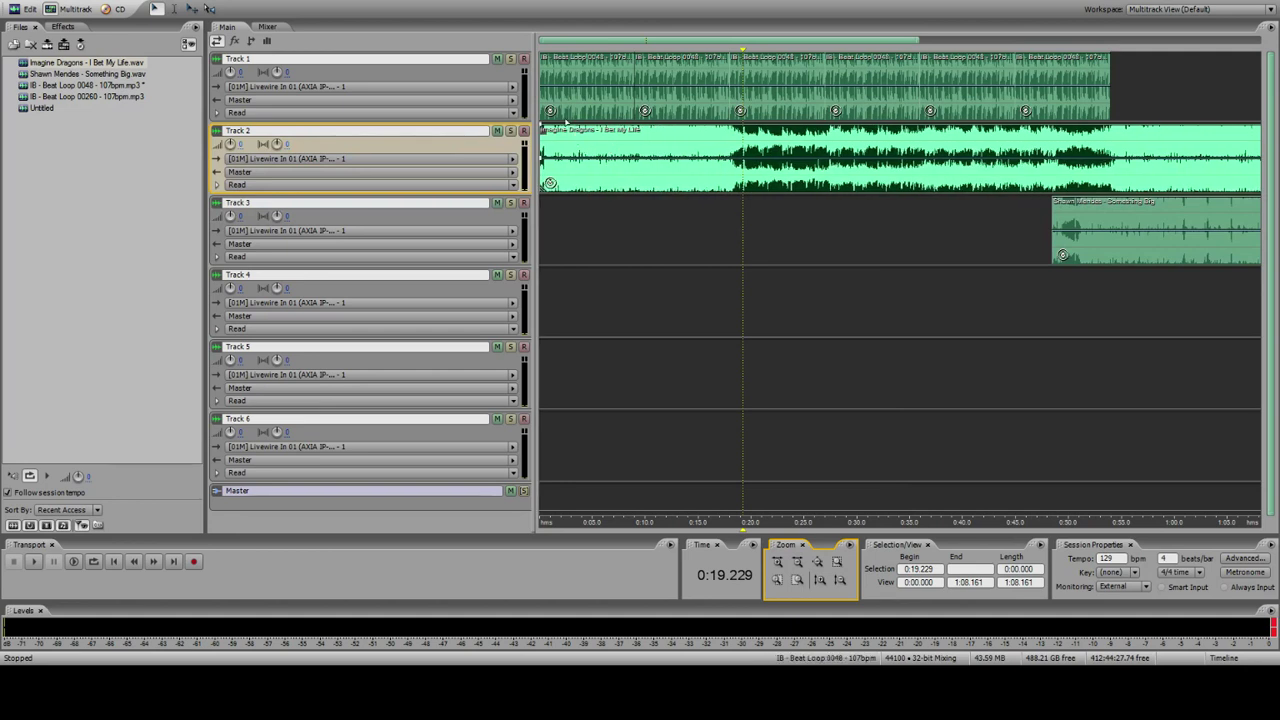
# Step: Shift all the beat loops on Track 1 to start at about 0:00.5, aligned with I Bet My Life, and play the mix
pyautogui.click(542, 108)
pyautogui.press('space')
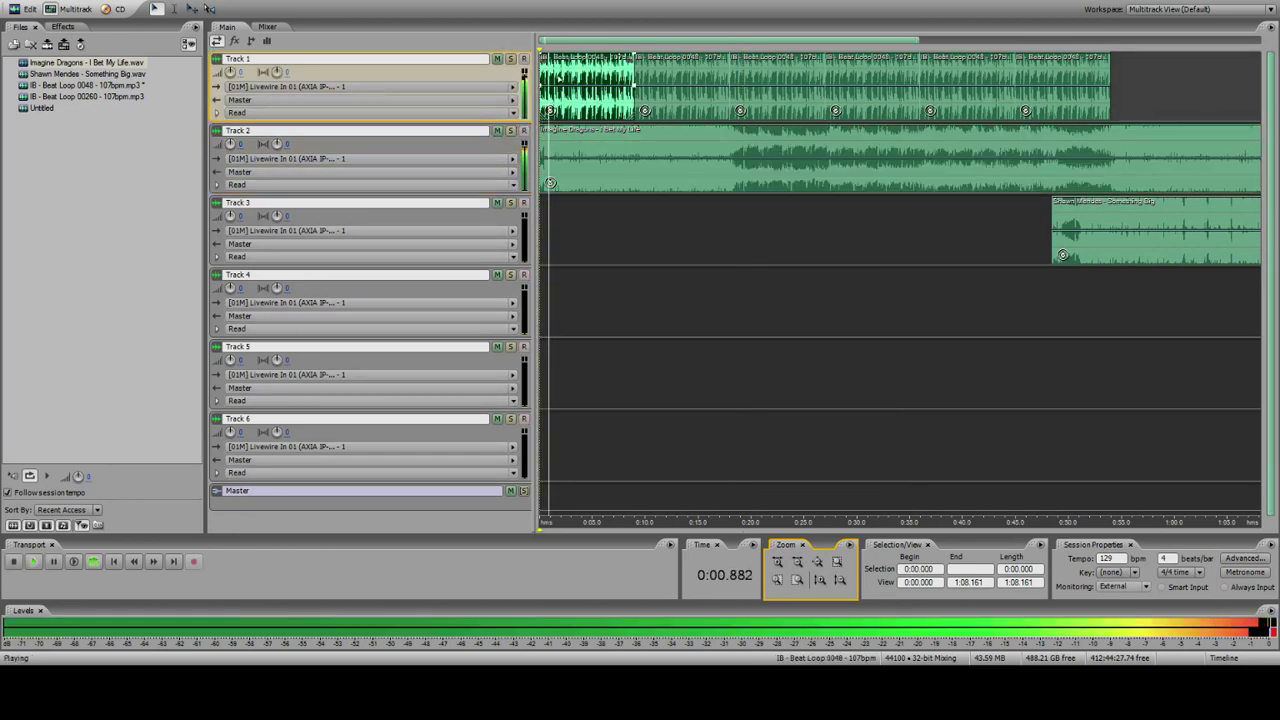
pyautogui.press('space')
pyautogui.moveTo(1135, 87); pyautogui.dragTo(714, 68)
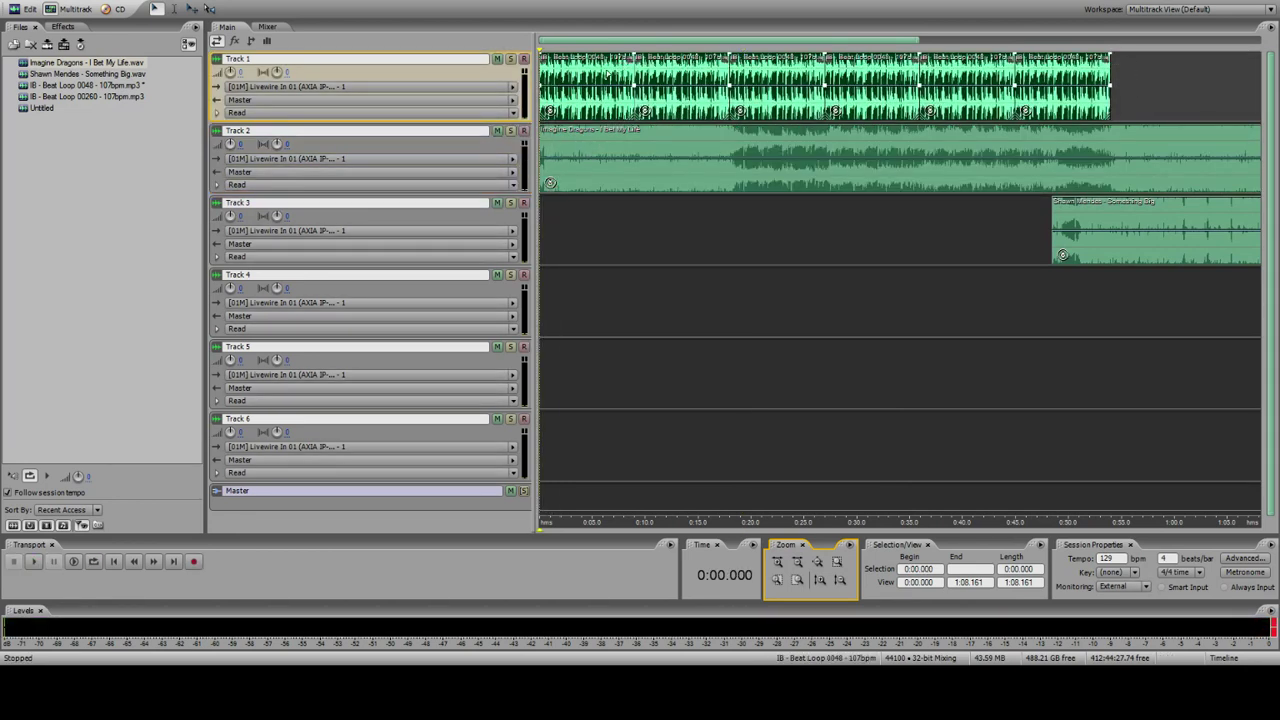
pyautogui.moveTo(608, 73); pyautogui.dragTo(614, 74)
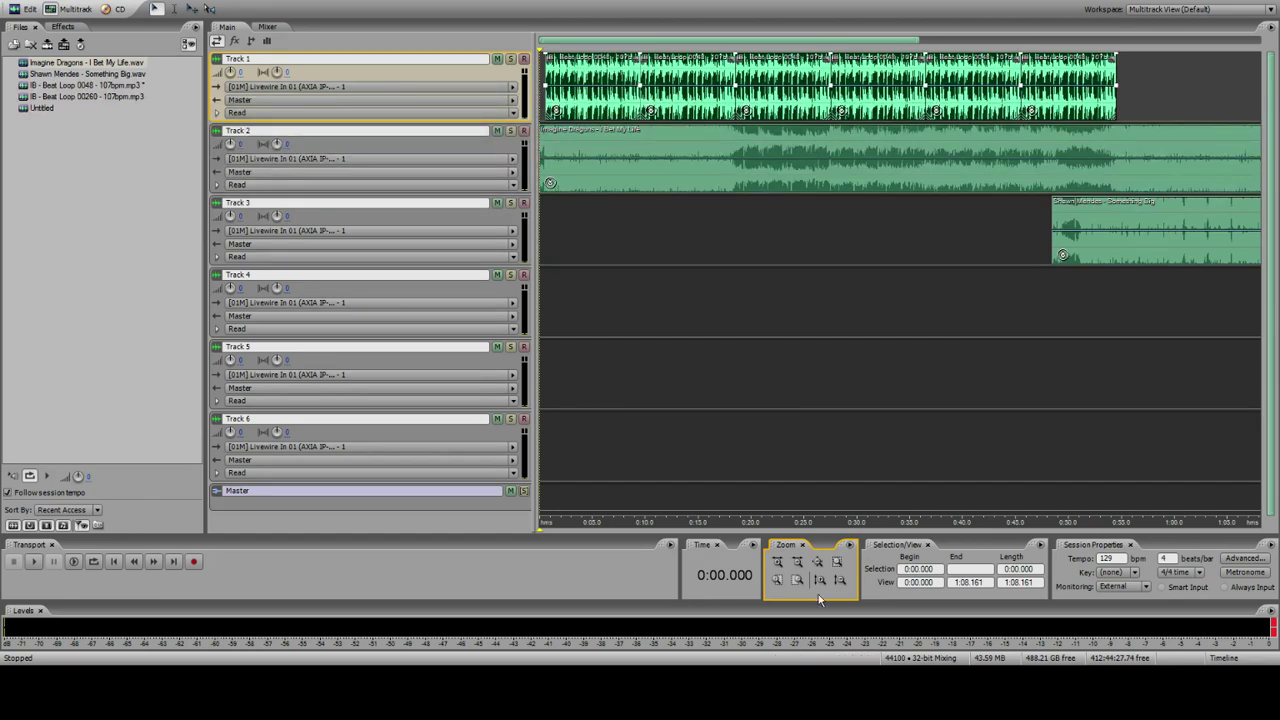
pyautogui.click(777, 580)
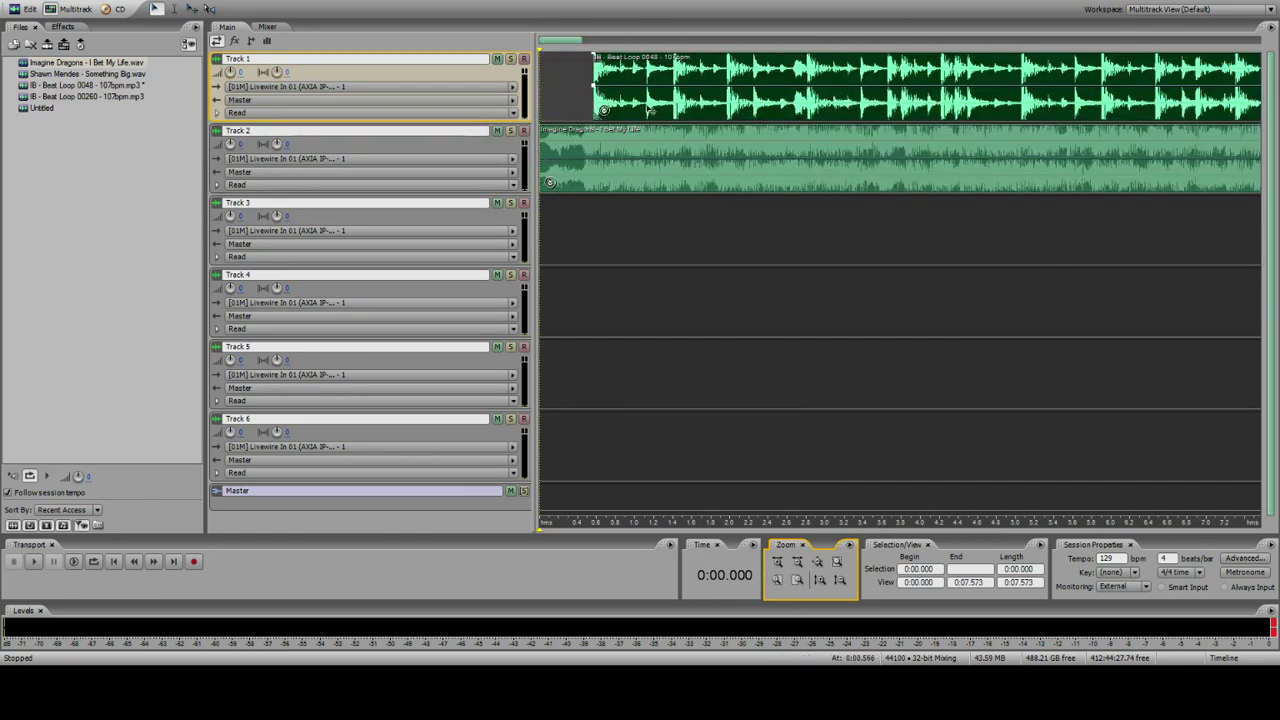
pyautogui.moveTo(603, 109); pyautogui.dragTo(595, 110)
pyautogui.press('space')
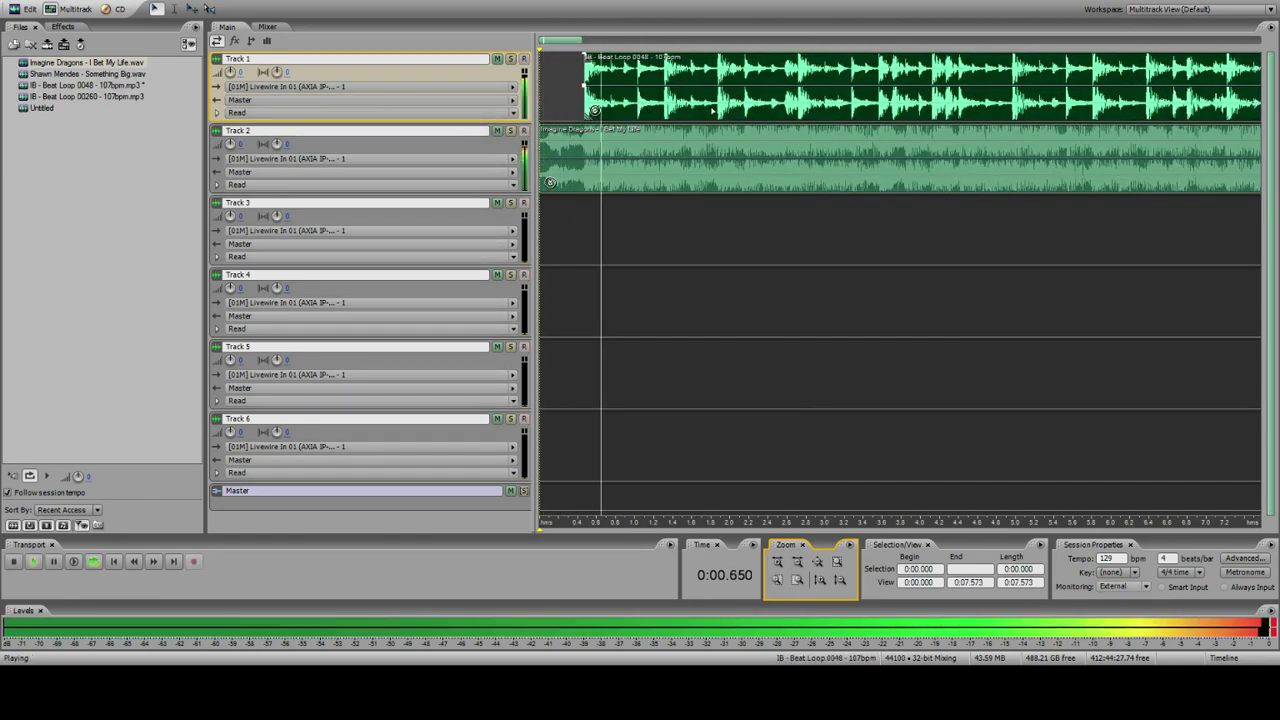
pyautogui.click(797, 562)
pyautogui.click(797, 562)
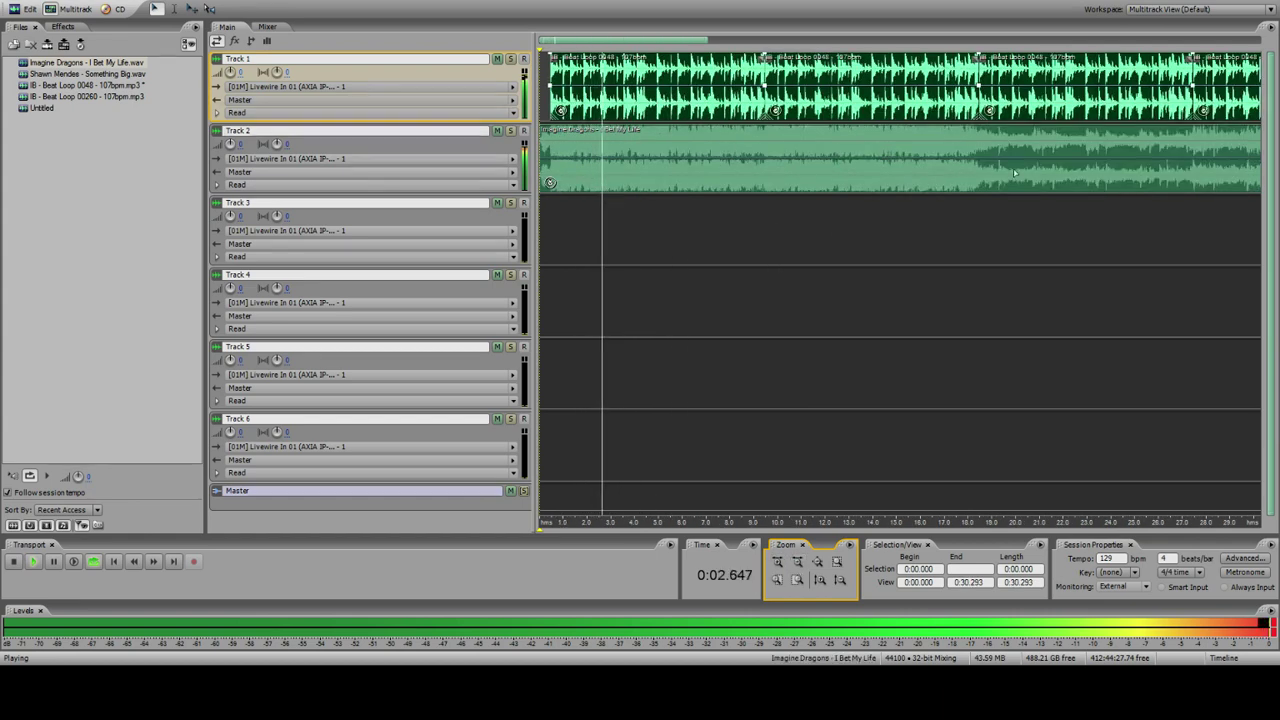
# Step: Move the Something Big clip on Track 3 to start at about 0:08.0 and play the transition
pyautogui.scroll(-2, 1014, 173)
pyautogui.moveTo(877, 237); pyautogui.dragTo(608, 208)
pyautogui.click(584, 176)
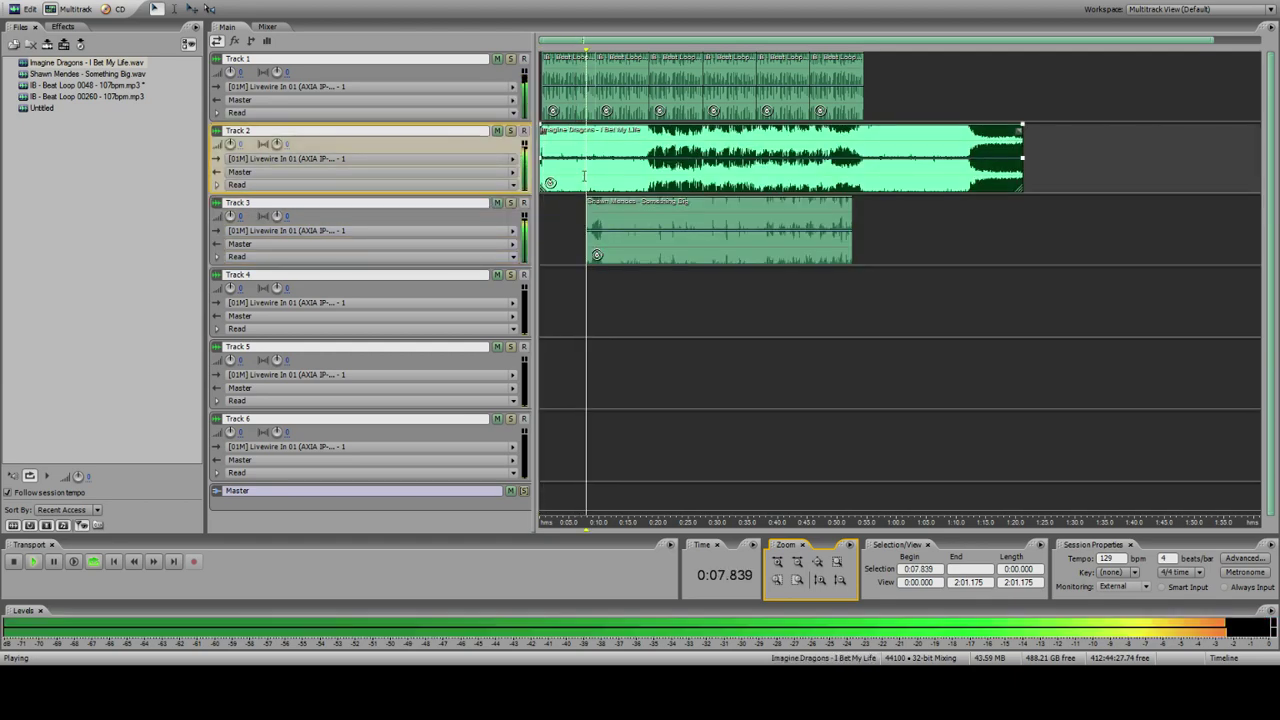
pyautogui.scroll(3, 584, 176)
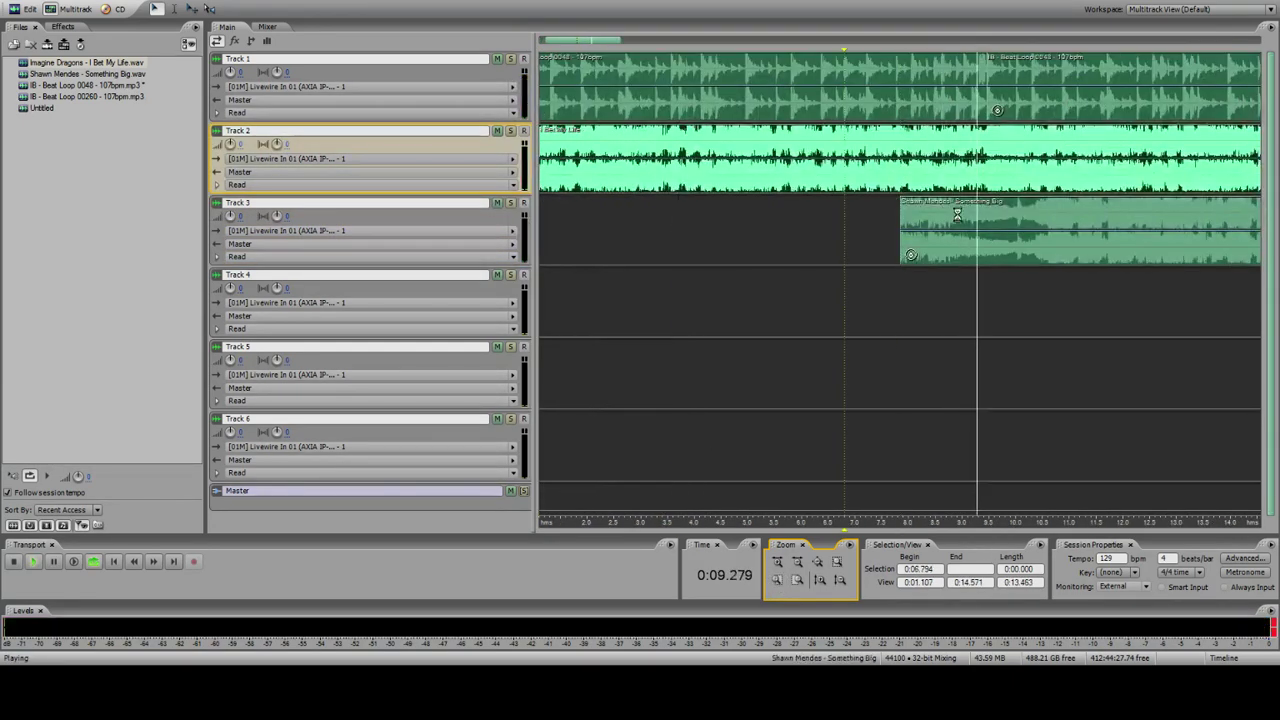
pyautogui.moveTo(957, 215); pyautogui.dragTo(964, 215)
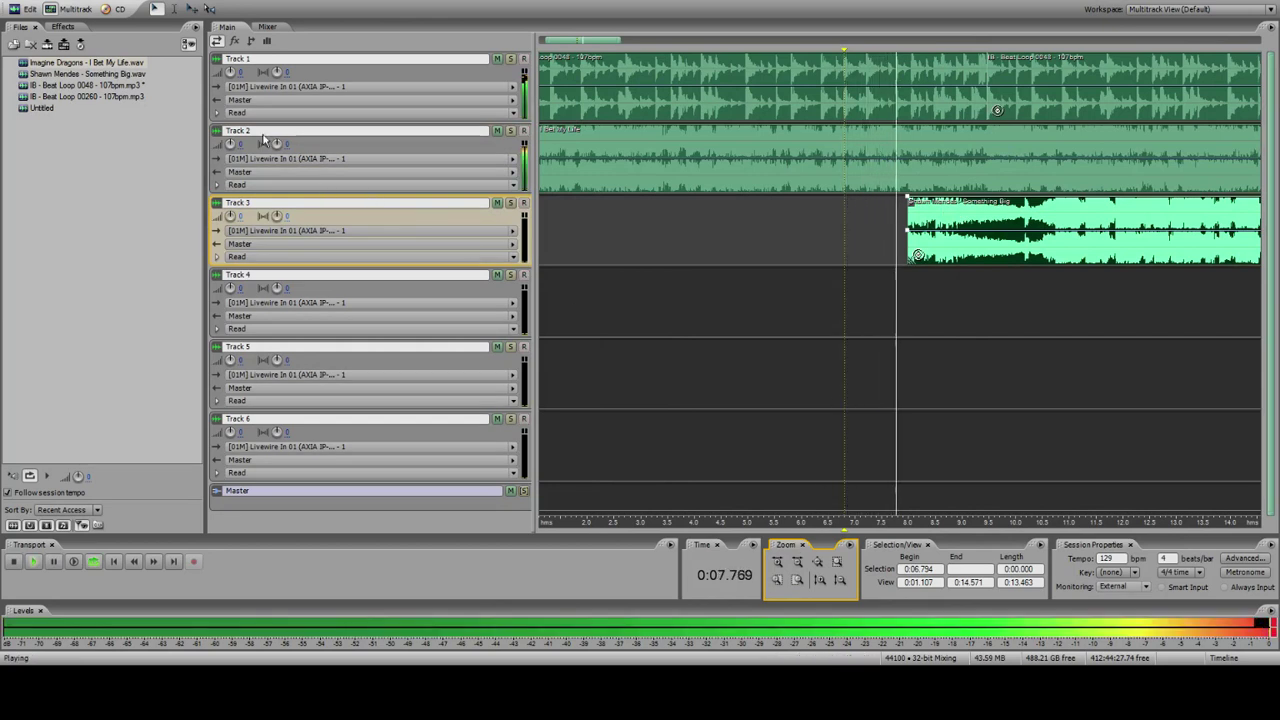
# Step: Lower the volume of Tracks 1, 2 and 3 by a few decibels
pyautogui.press('space')
pyautogui.click(245, 158)
pyautogui.click(241, 143)
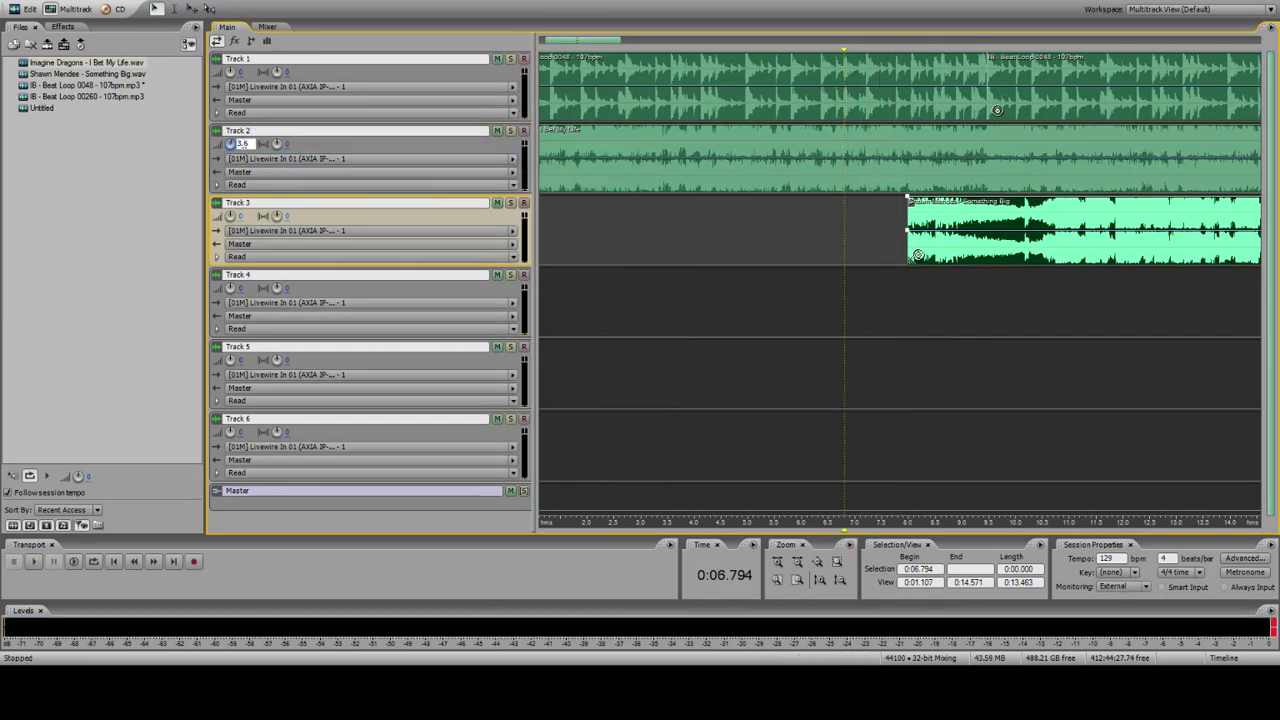
pyautogui.click(258, 147)
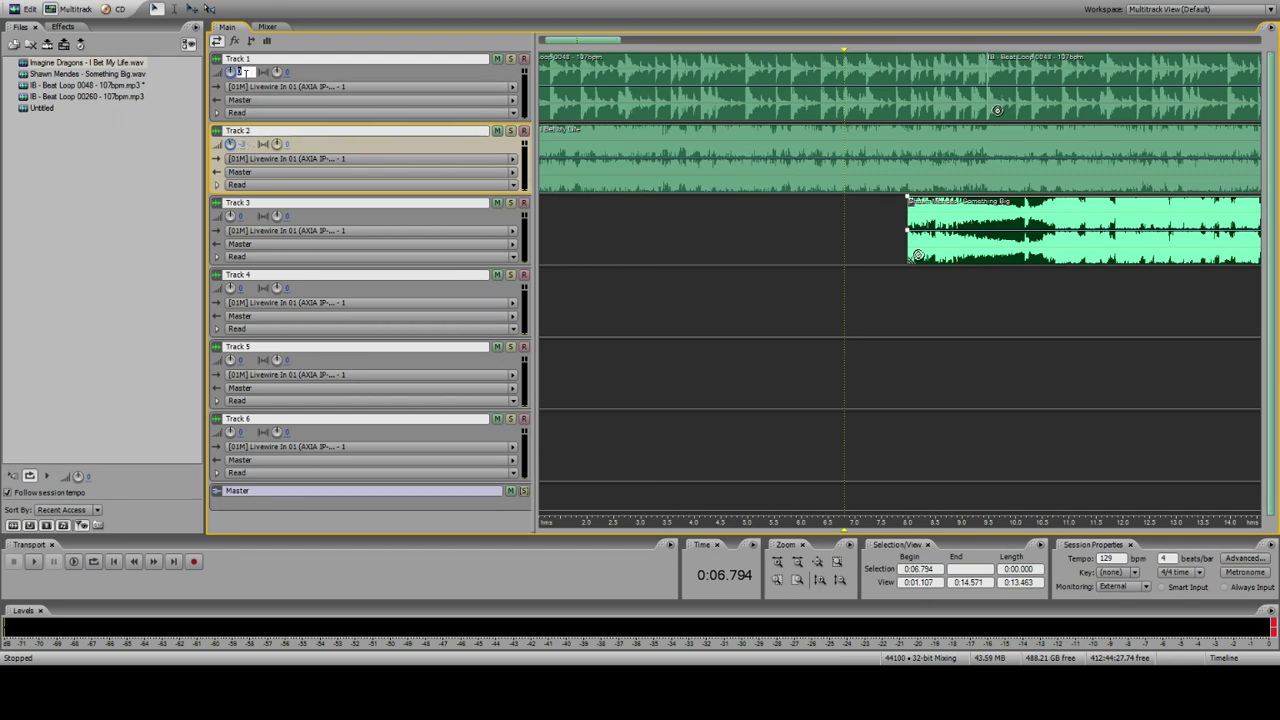
pyautogui.click(578, 152)
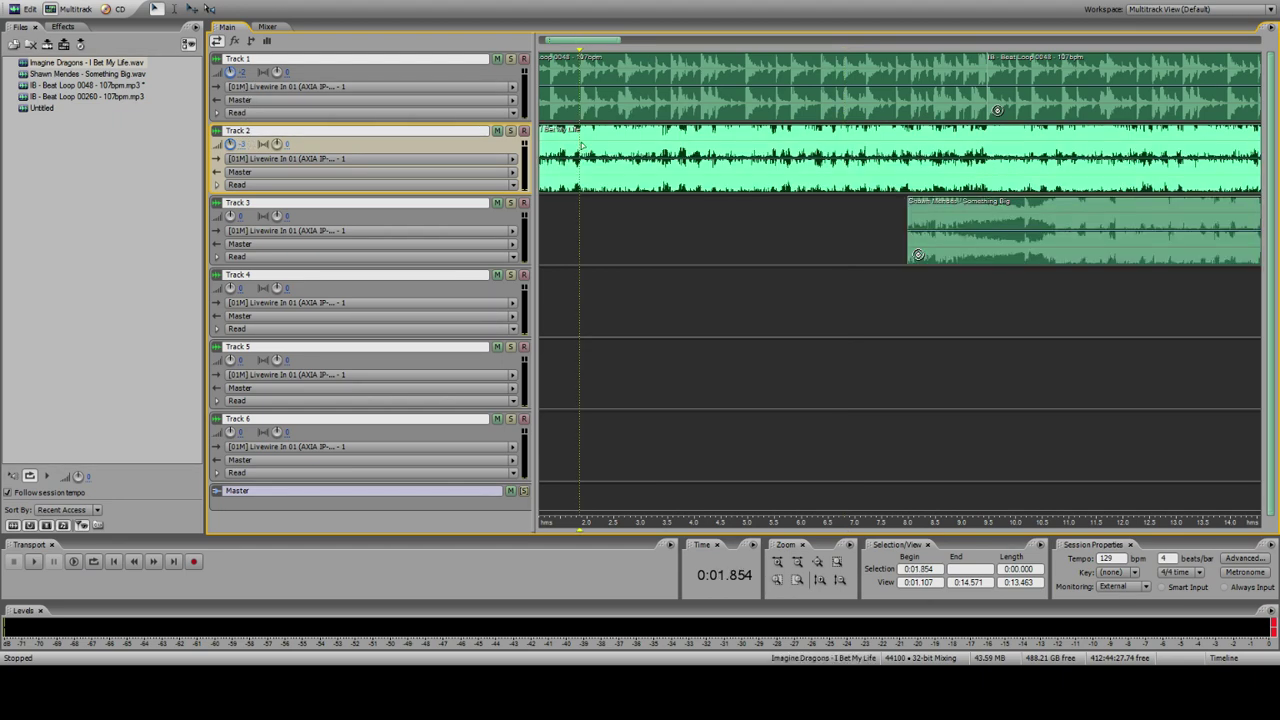
pyautogui.click(576, 121)
pyautogui.click(584, 113)
pyautogui.click(587, 135)
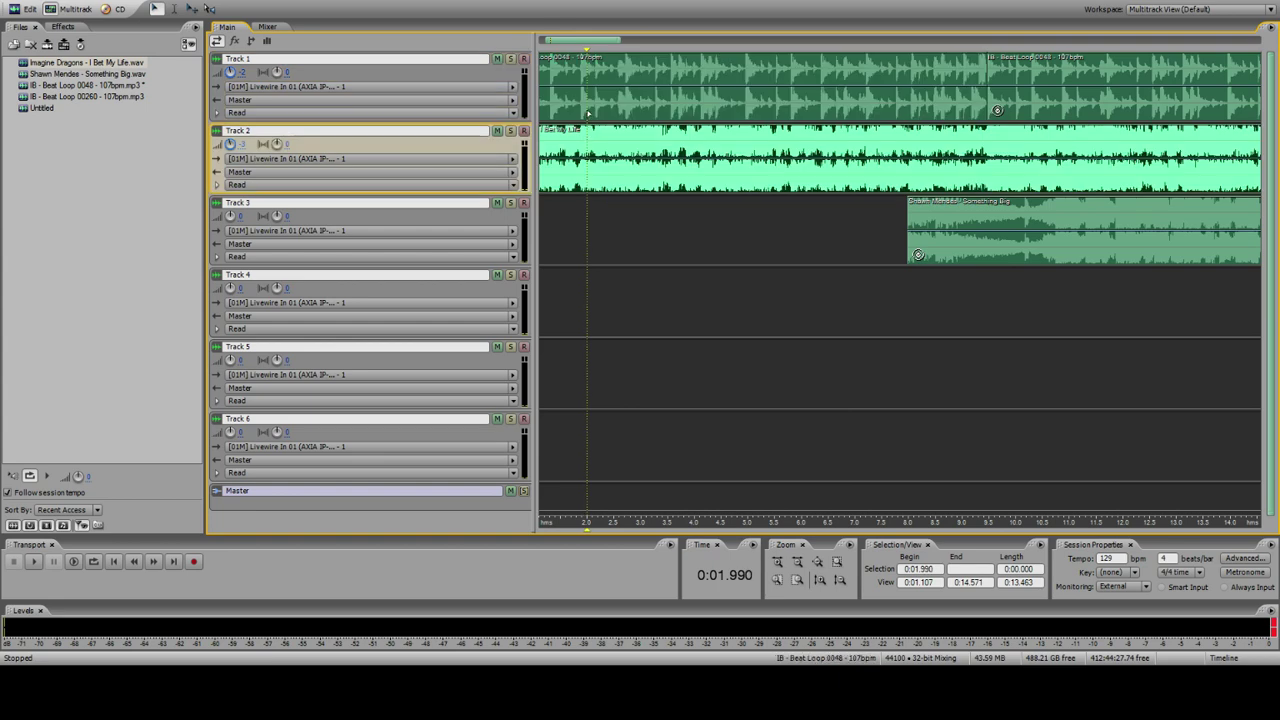
pyautogui.click(588, 115)
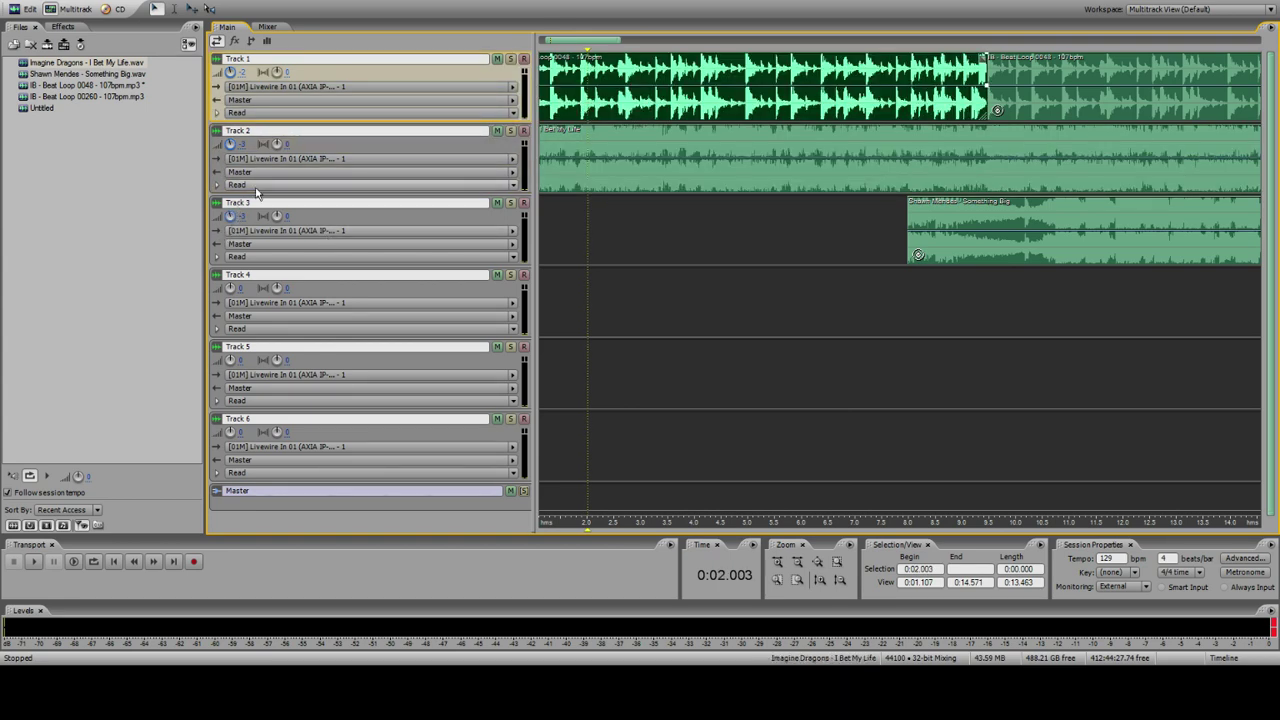
# Step: Open the first beat loop's source file in Edit View, play it from 0:03.869, and return to the multitrack session
pyautogui.click(799, 565)
pyautogui.click(622, 94)
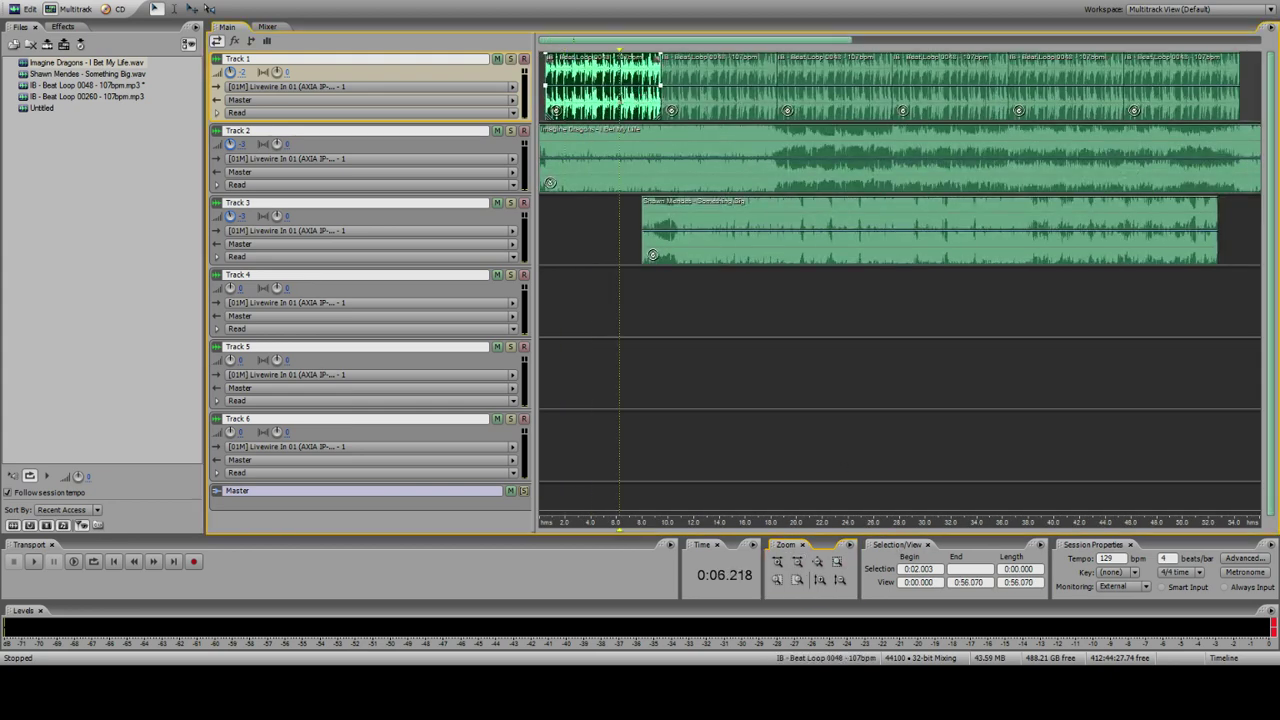
pyautogui.doubleClick(597, 101)
pyautogui.press('space')
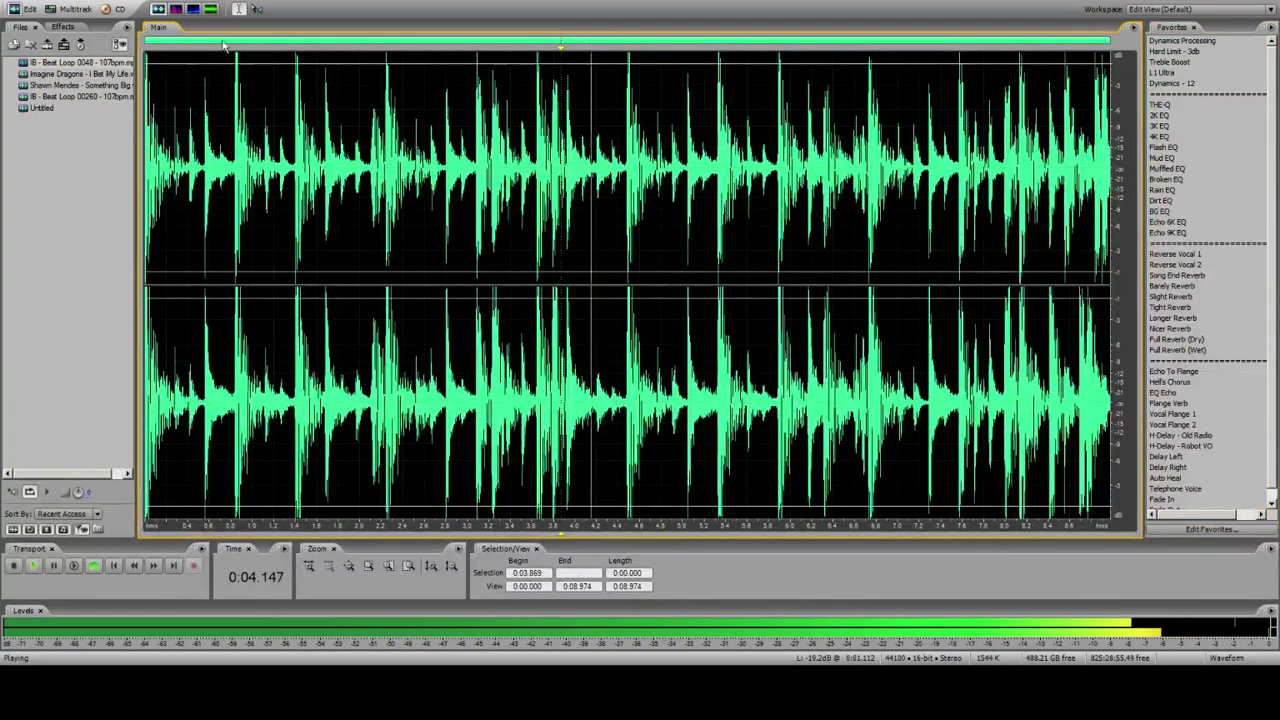
pyautogui.click(52, 11)
pyautogui.press('9')
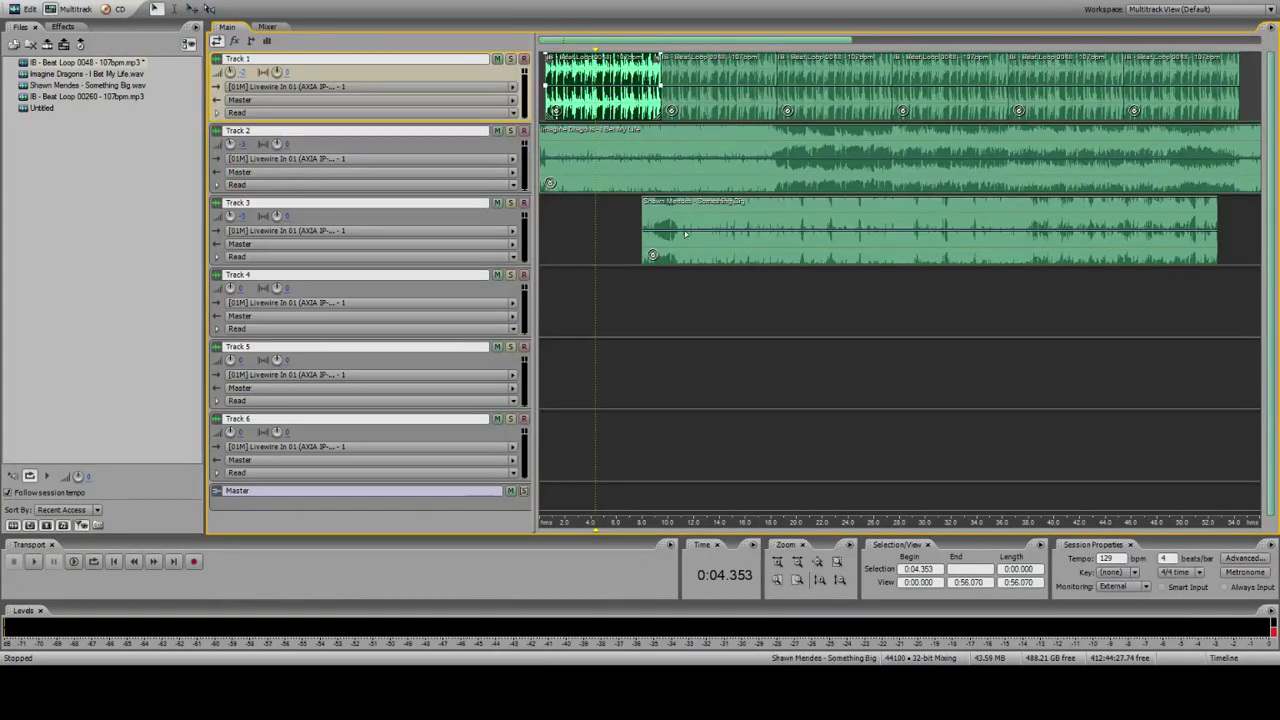
# Step: Play the start of Something Big in the mix from 0:10.156, and mute Tracks 1 and 2
pyautogui.click(648, 211)
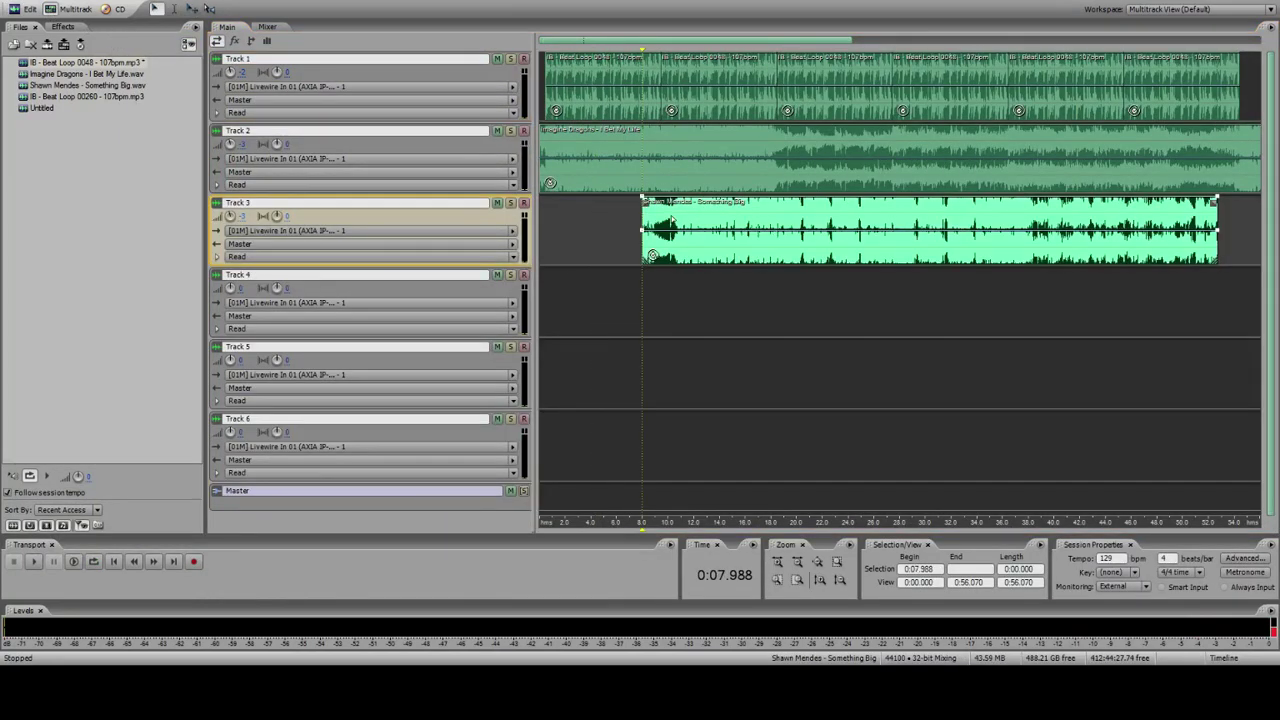
pyautogui.click(797, 580)
pyautogui.press('space')
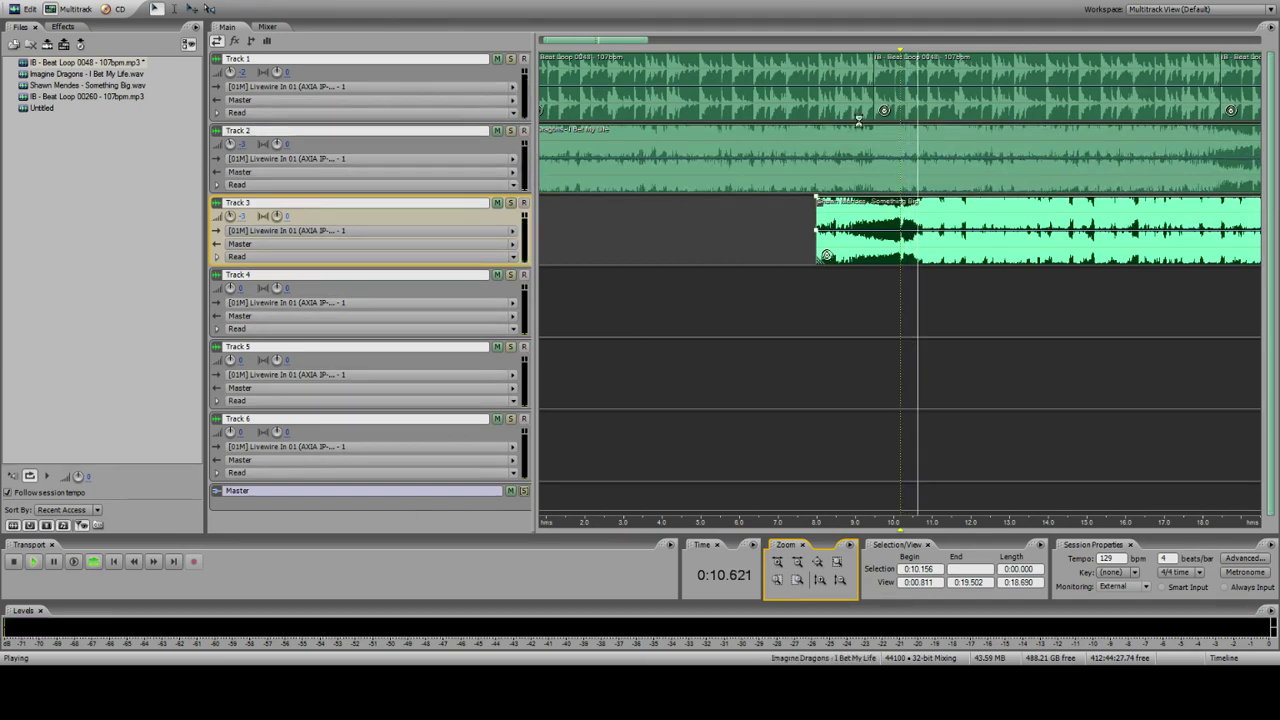
pyautogui.press('space')
pyautogui.click(497, 60)
pyautogui.click(497, 131)
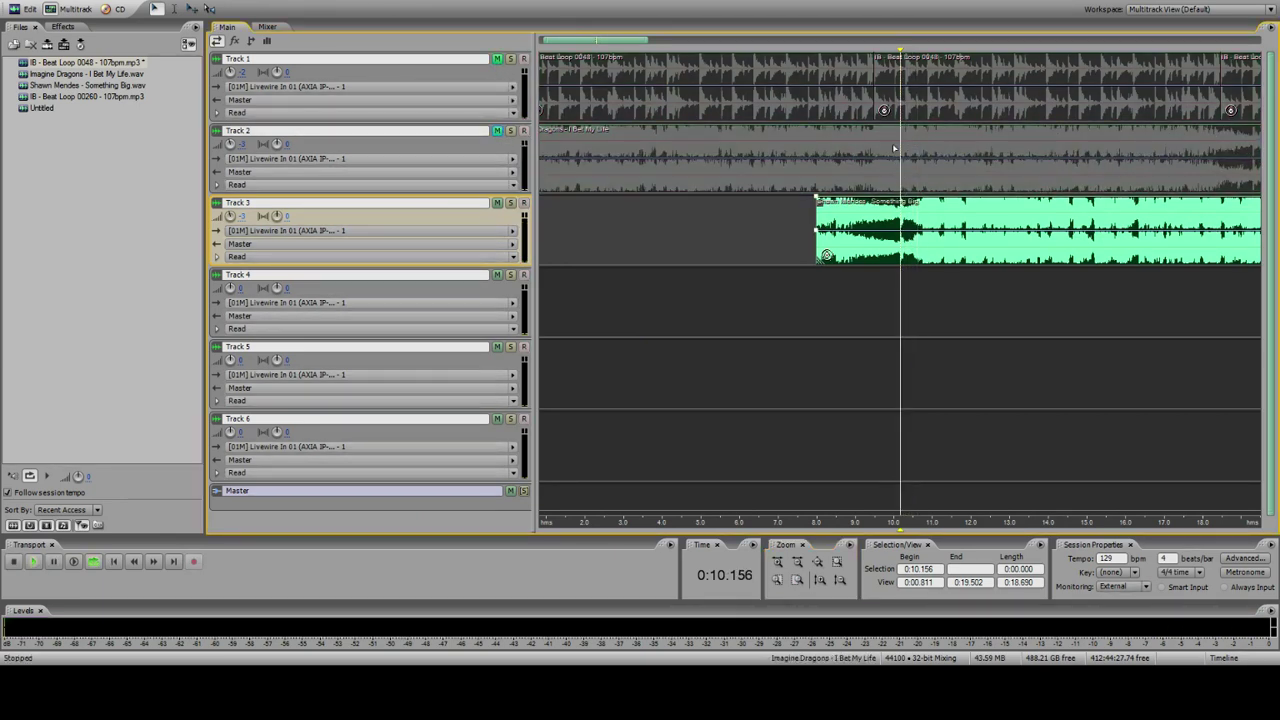
# Step: Play Something Big on Track 3 from 0:10.139, 0:16.237 and around 0:19.0 to locate a cut point
pyautogui.press('space')
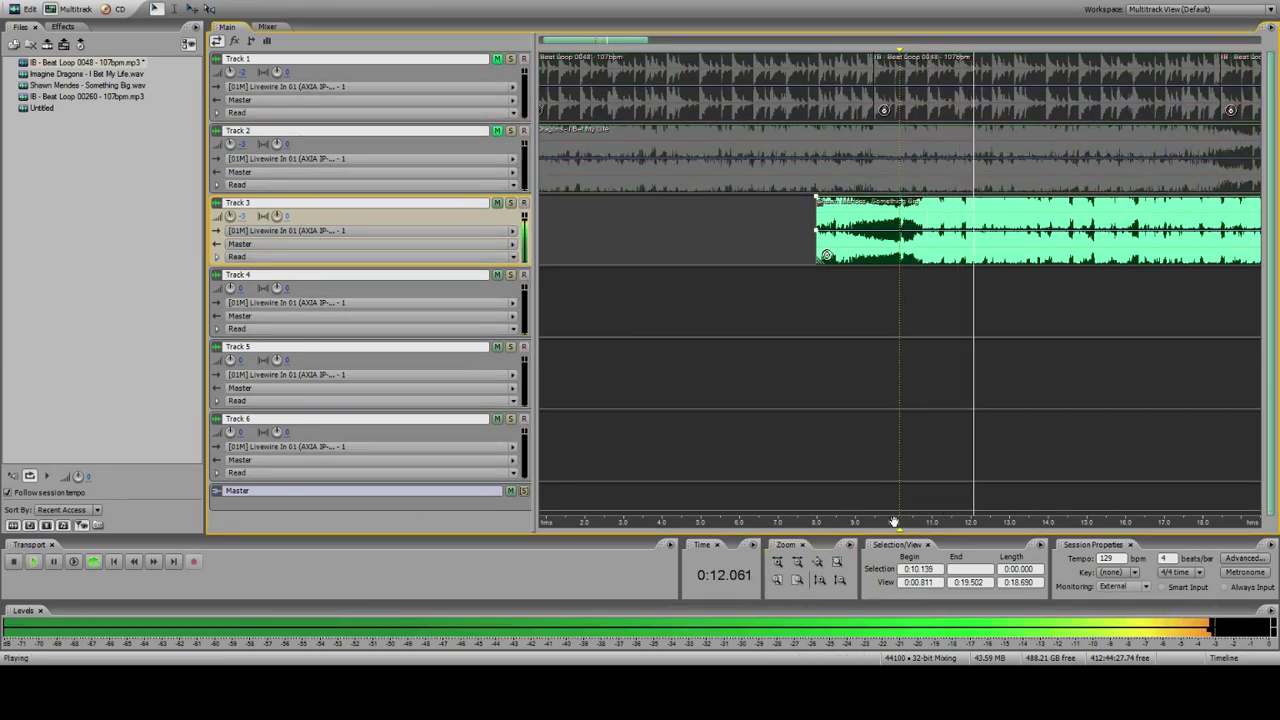
pyautogui.scroll(-2, 884, 202)
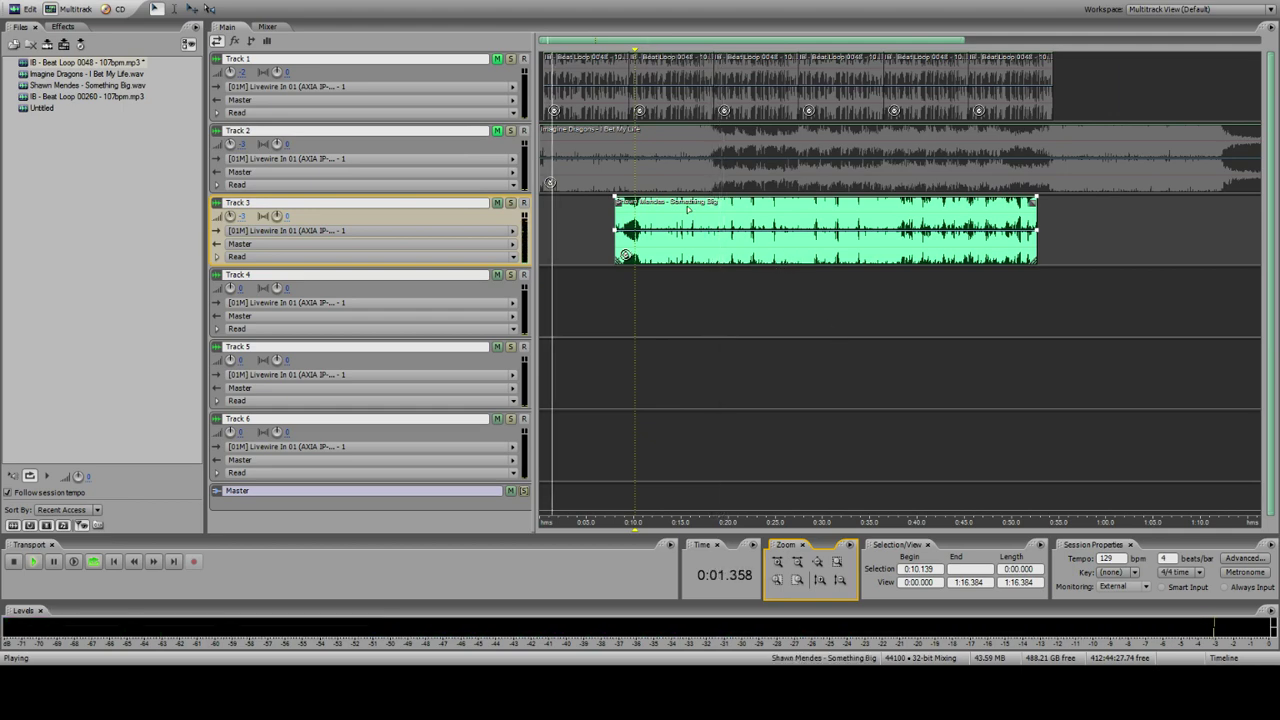
pyautogui.click(690, 214)
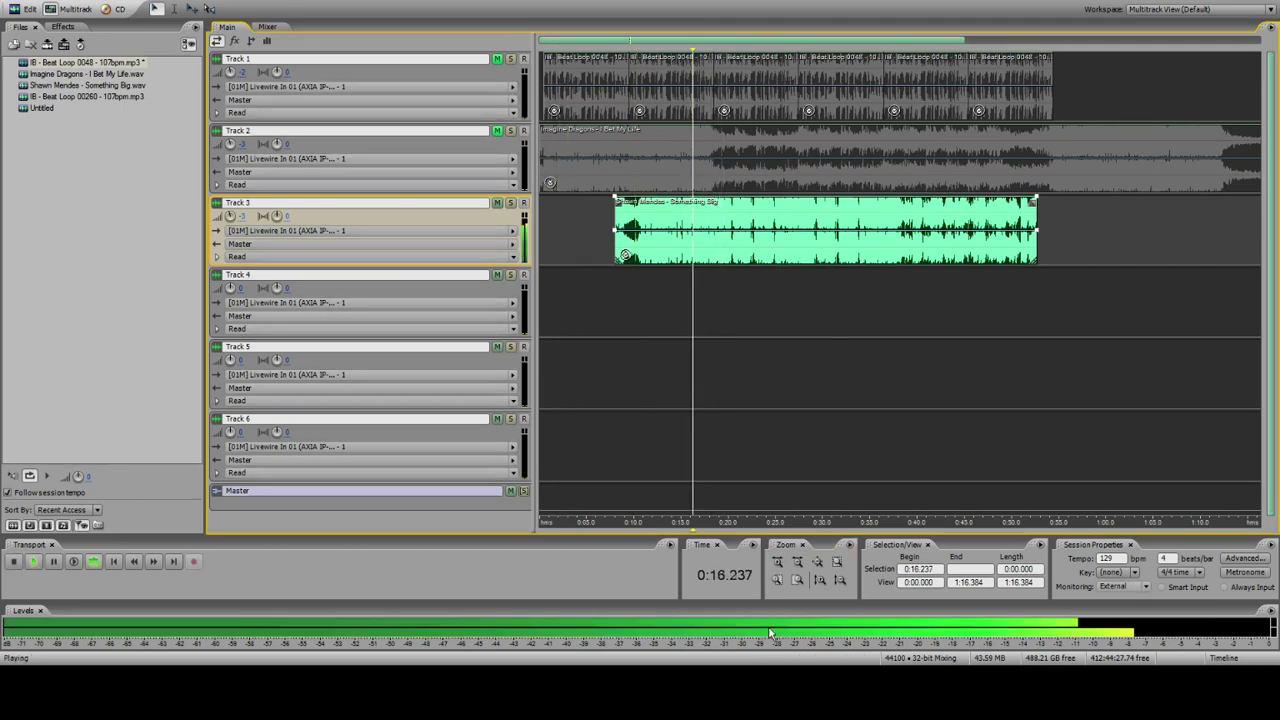
pyautogui.click(777, 562)
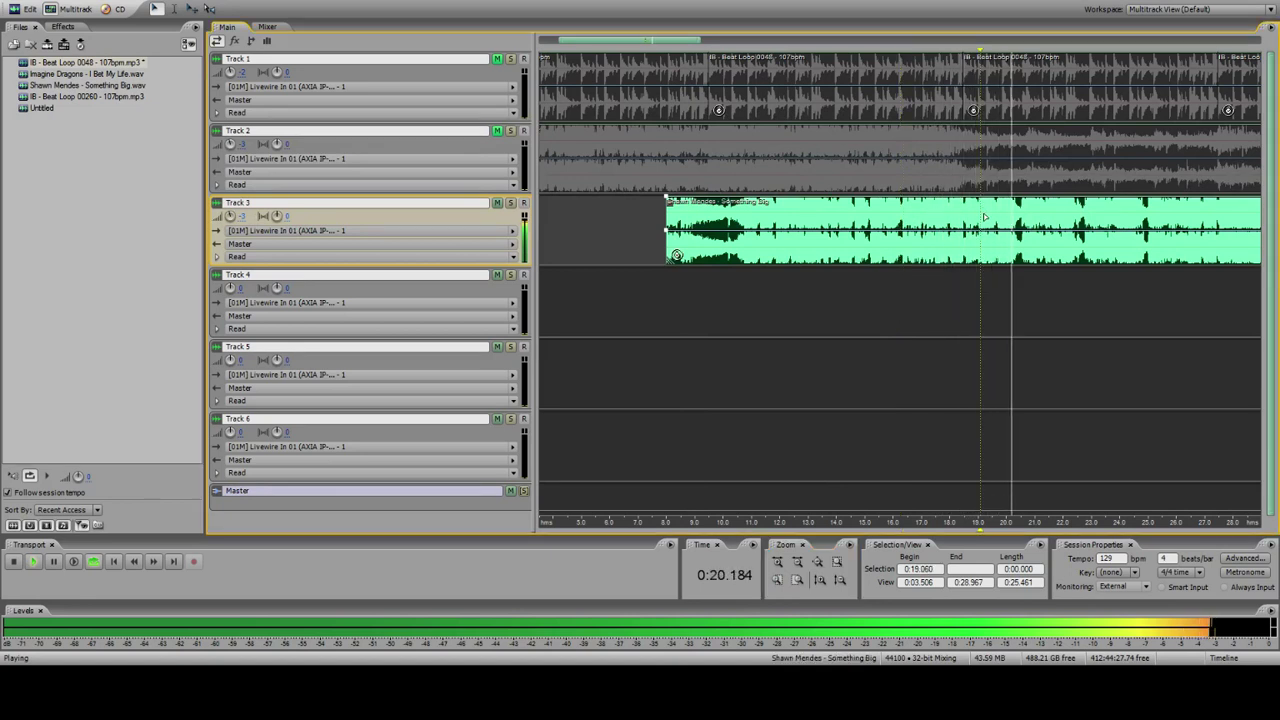
pyautogui.click(980, 220)
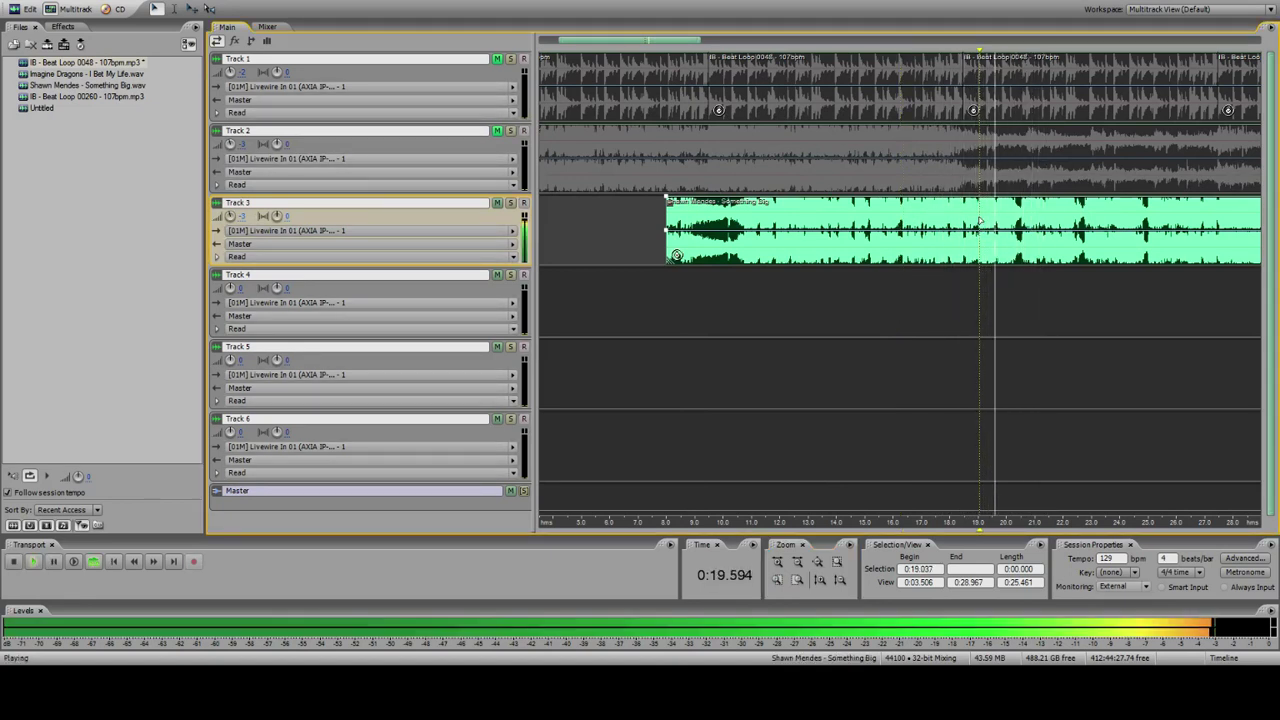
pyautogui.press('space')
pyautogui.click(963, 221)
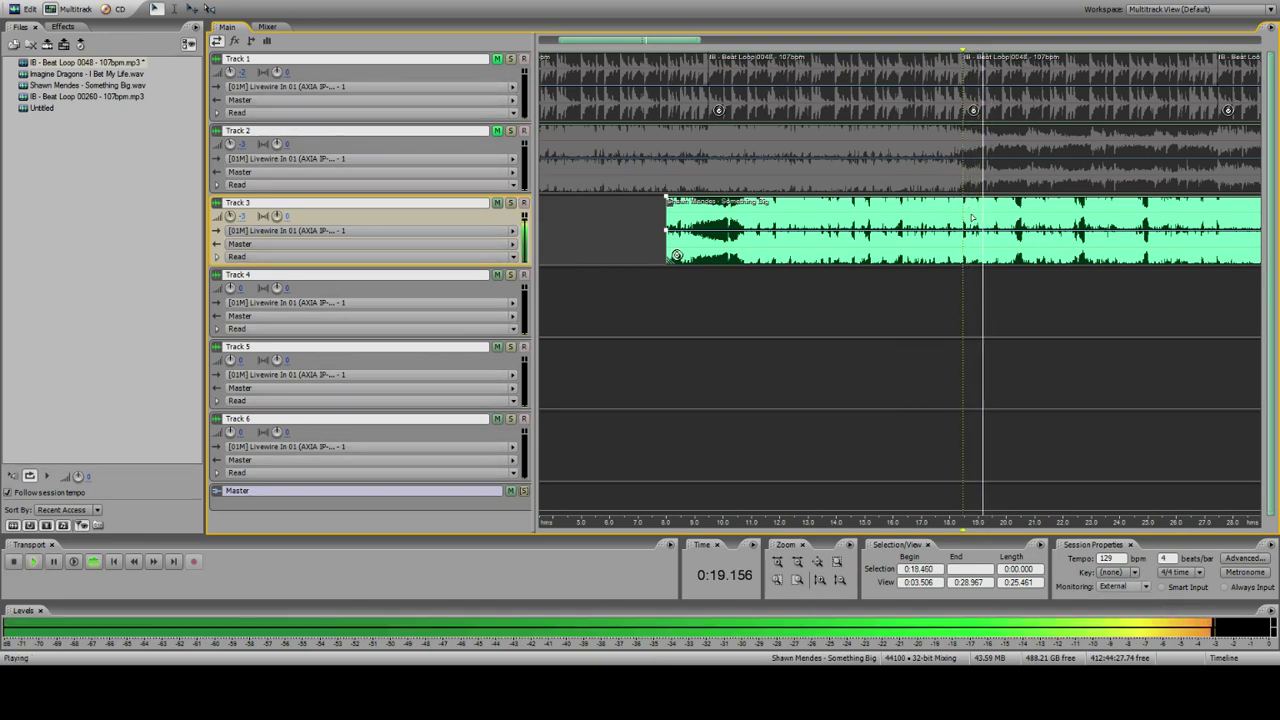
# Step: Split the Something Big clip on Track 3 at 0:18.990
pyautogui.click(979, 218)
pyautogui.click(797, 580)
pyautogui.press('space')
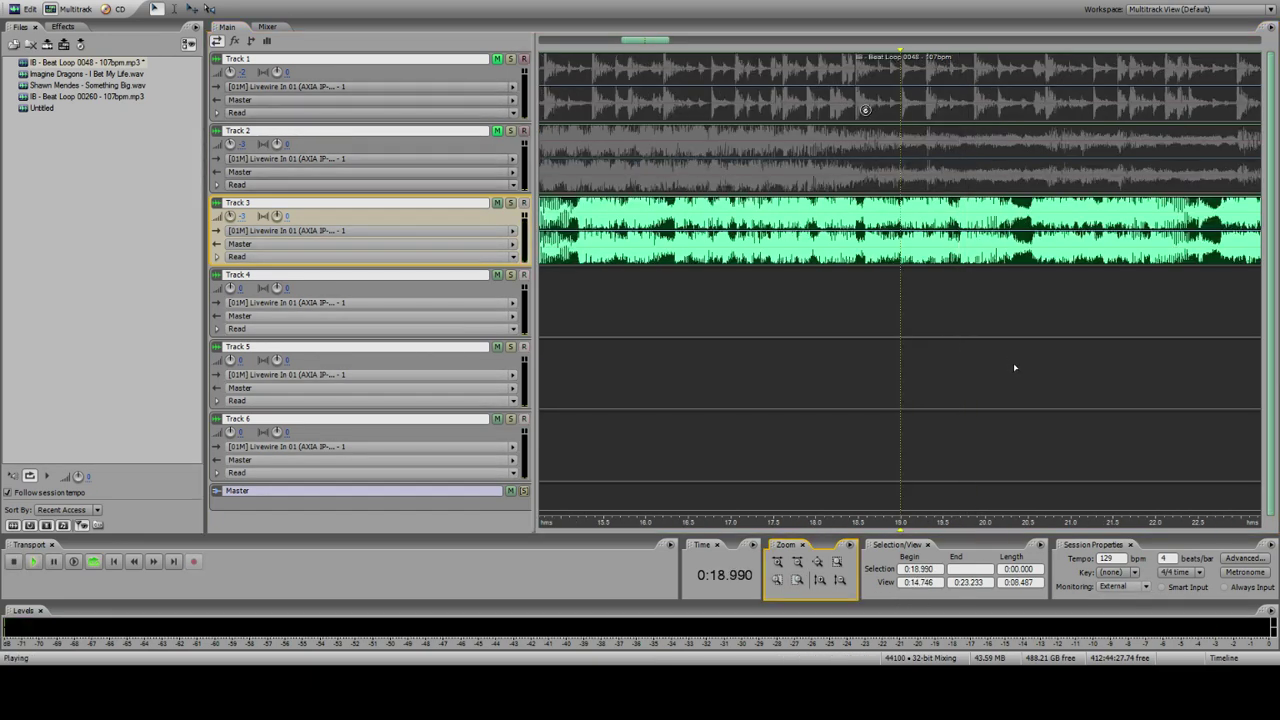
pyautogui.press('space')
pyautogui.press('space')
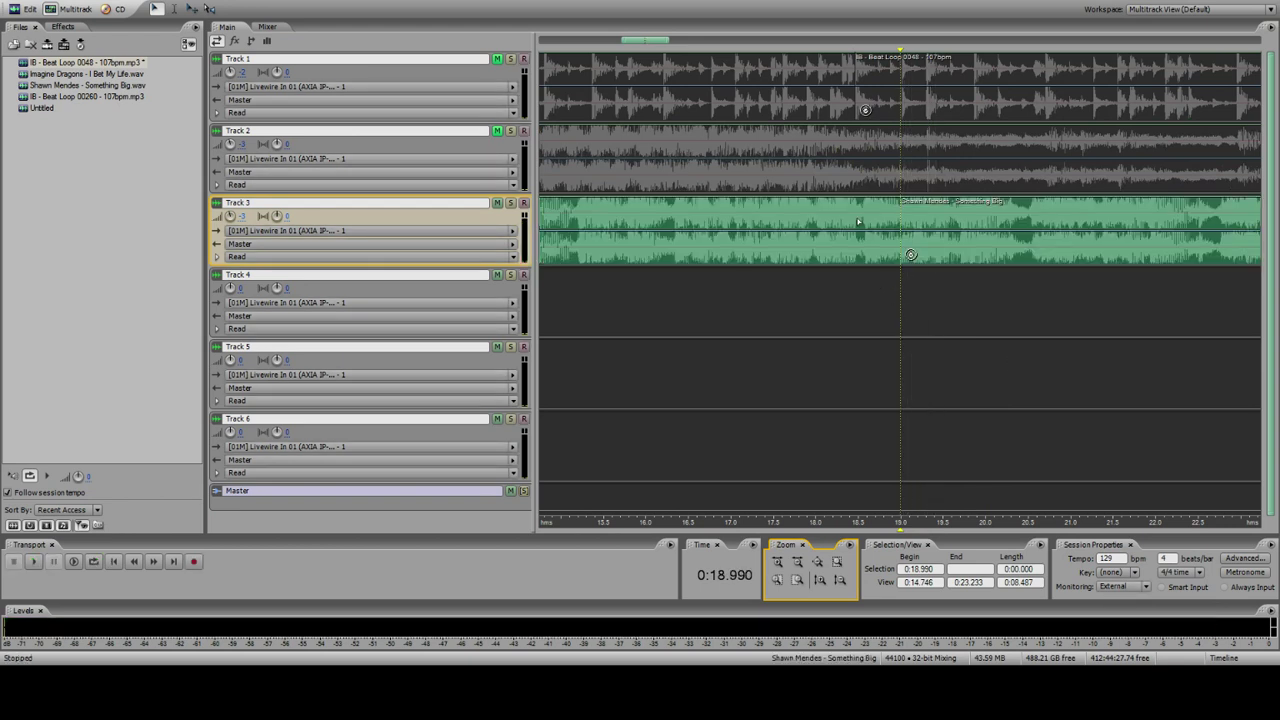
# Step: Split the Something Big clip at about 0:17.3 and delete the part before the cut
pyautogui.click(671, 219)
pyautogui.press('space')
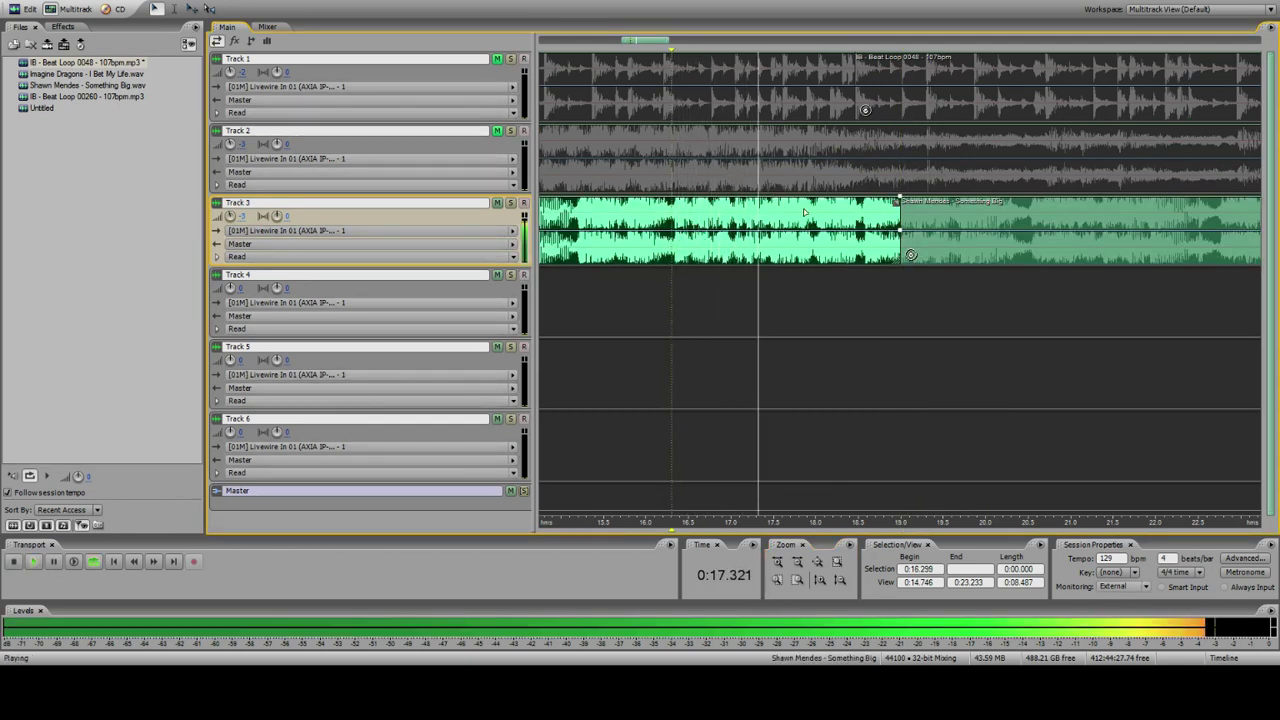
pyautogui.press('space')
pyautogui.click(768, 216)
pyautogui.press('space')
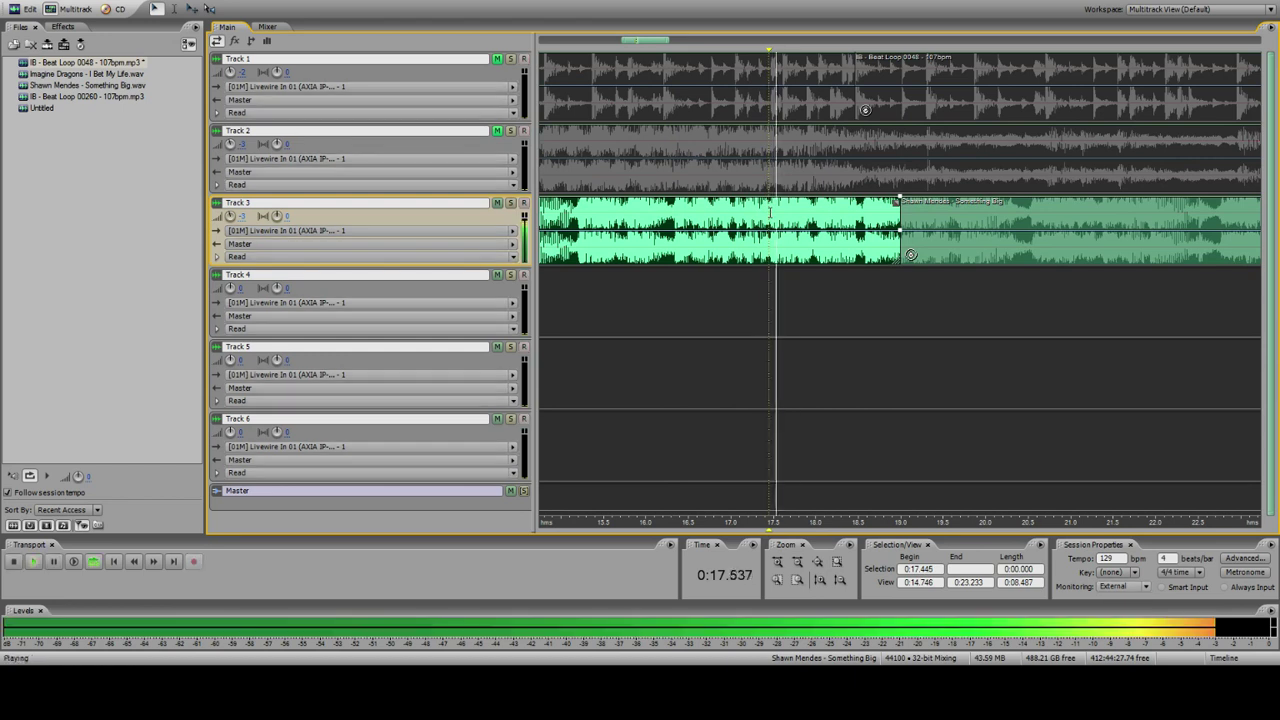
pyautogui.press('space')
pyautogui.click(770, 215)
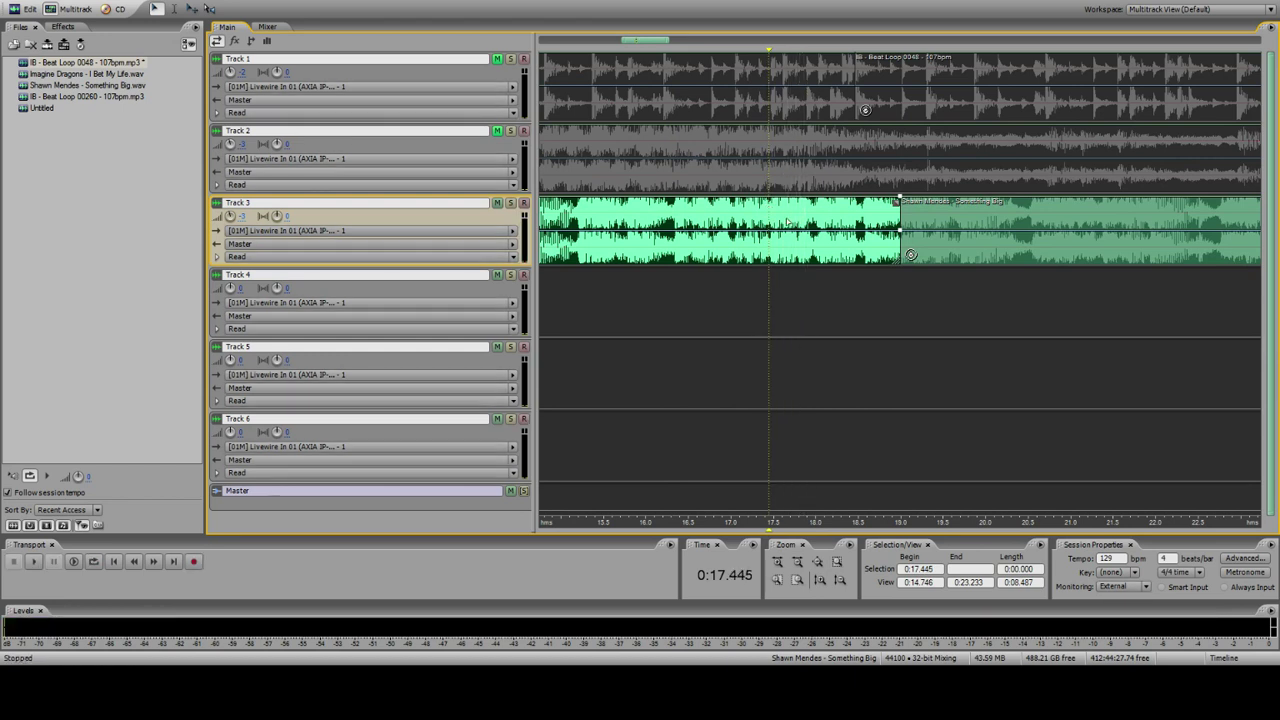
pyautogui.hotkey('ctrl', 'k')
pyautogui.click(728, 222)
pyautogui.press('Delete')
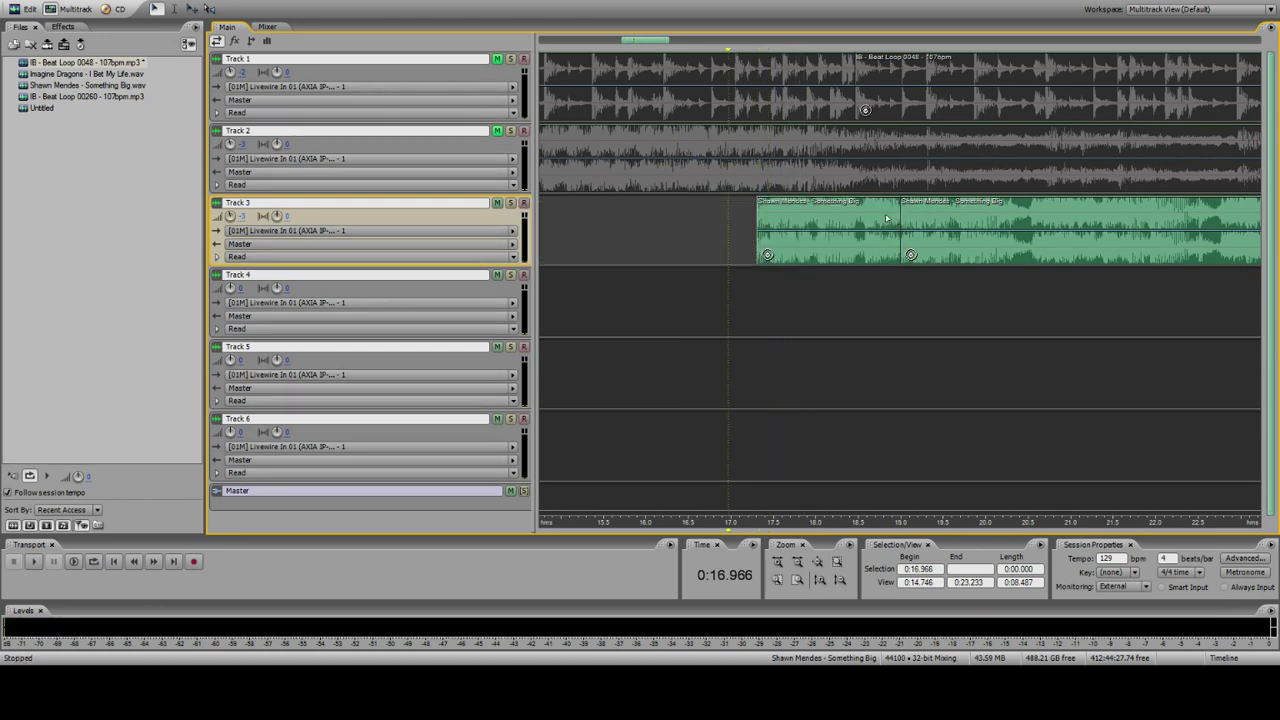
# Step: Rejoin the two remaining Something Big pieces on Track 3 into a single clip
pyautogui.rightClick(886, 218)
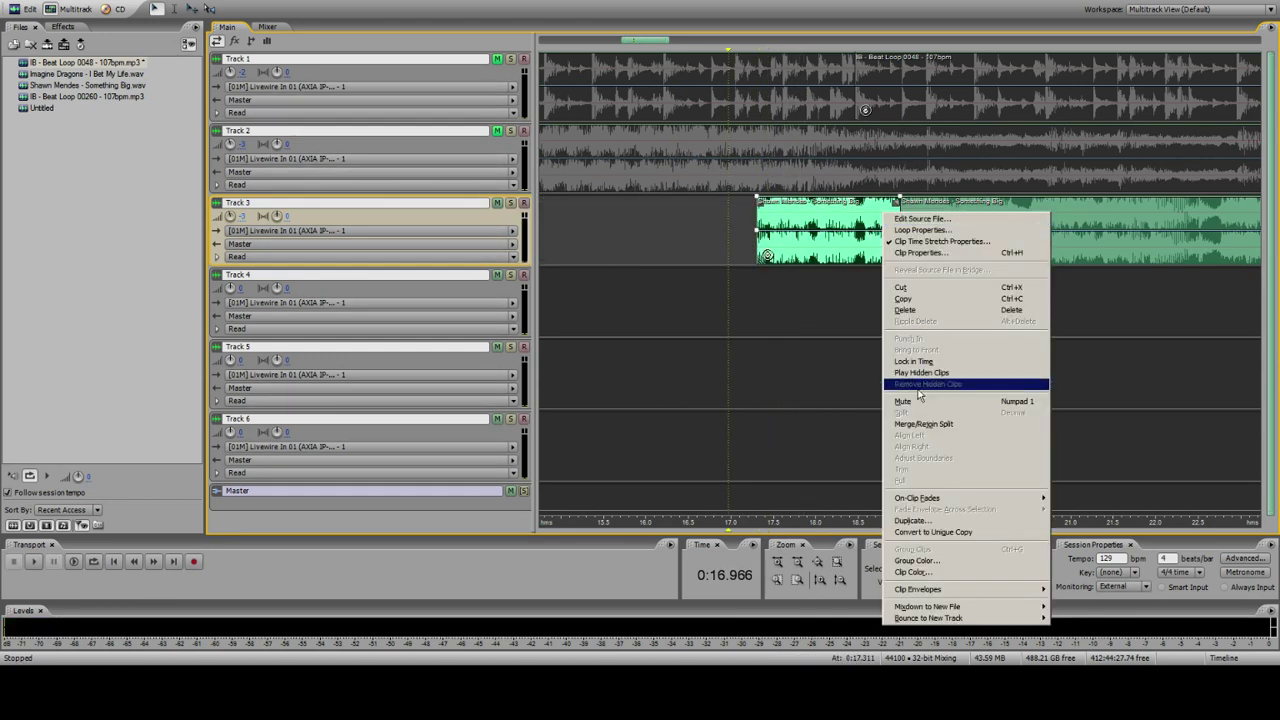
pyautogui.click(941, 522)
pyautogui.rightClick(935, 226)
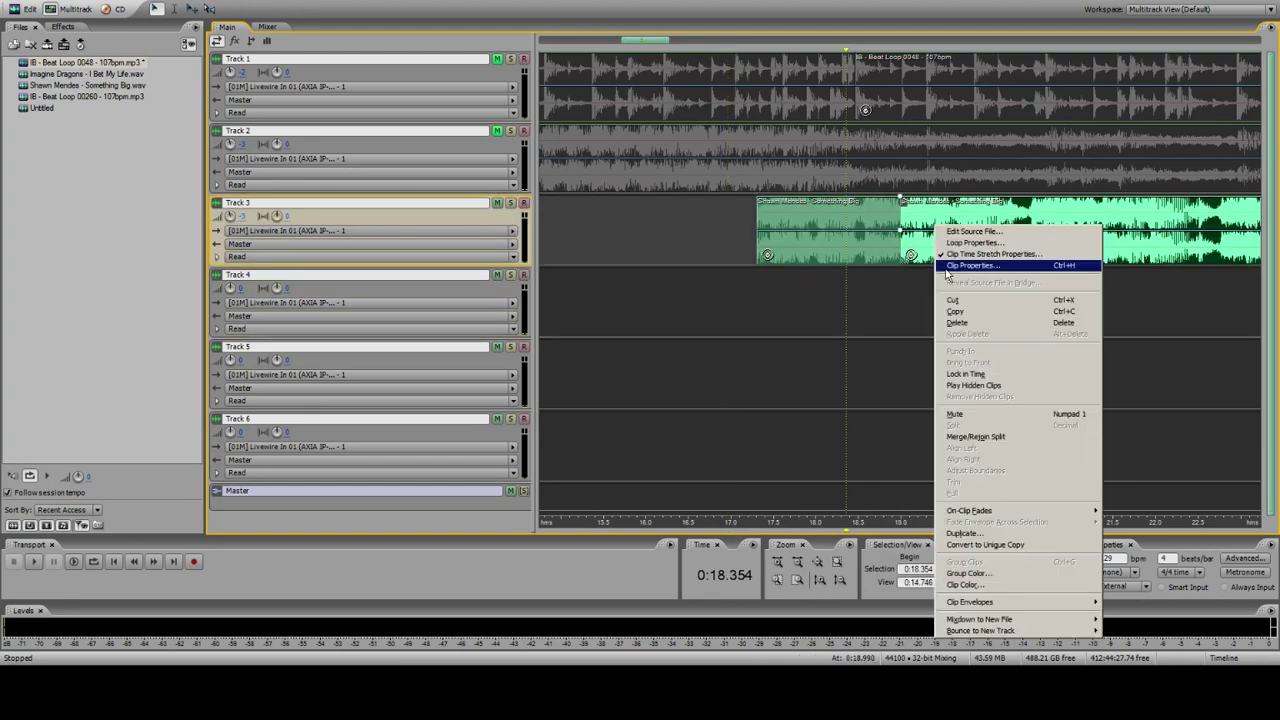
pyautogui.click(975, 436)
pyautogui.click(872, 283)
# Step: Unmute Tracks 1 and 2 and play the mix from the beginning of the session
pyautogui.press('space')
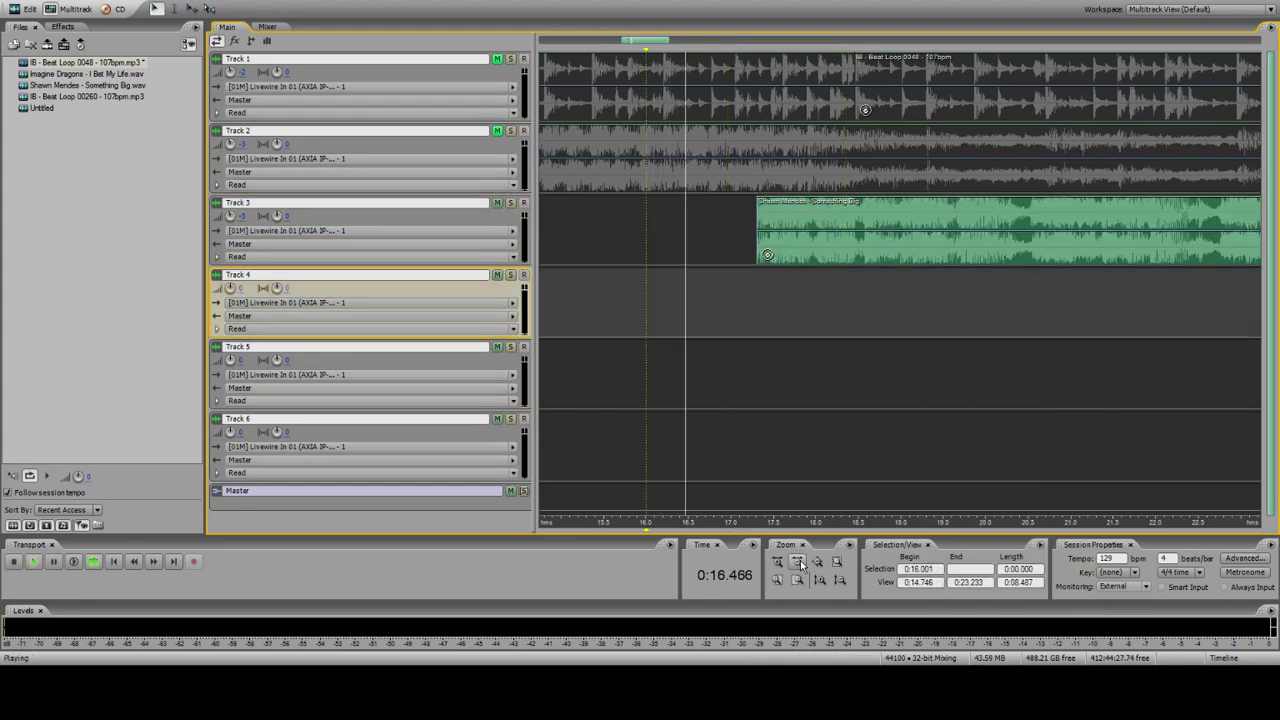
pyautogui.click(800, 565)
pyautogui.click(631, 150)
pyautogui.press('space')
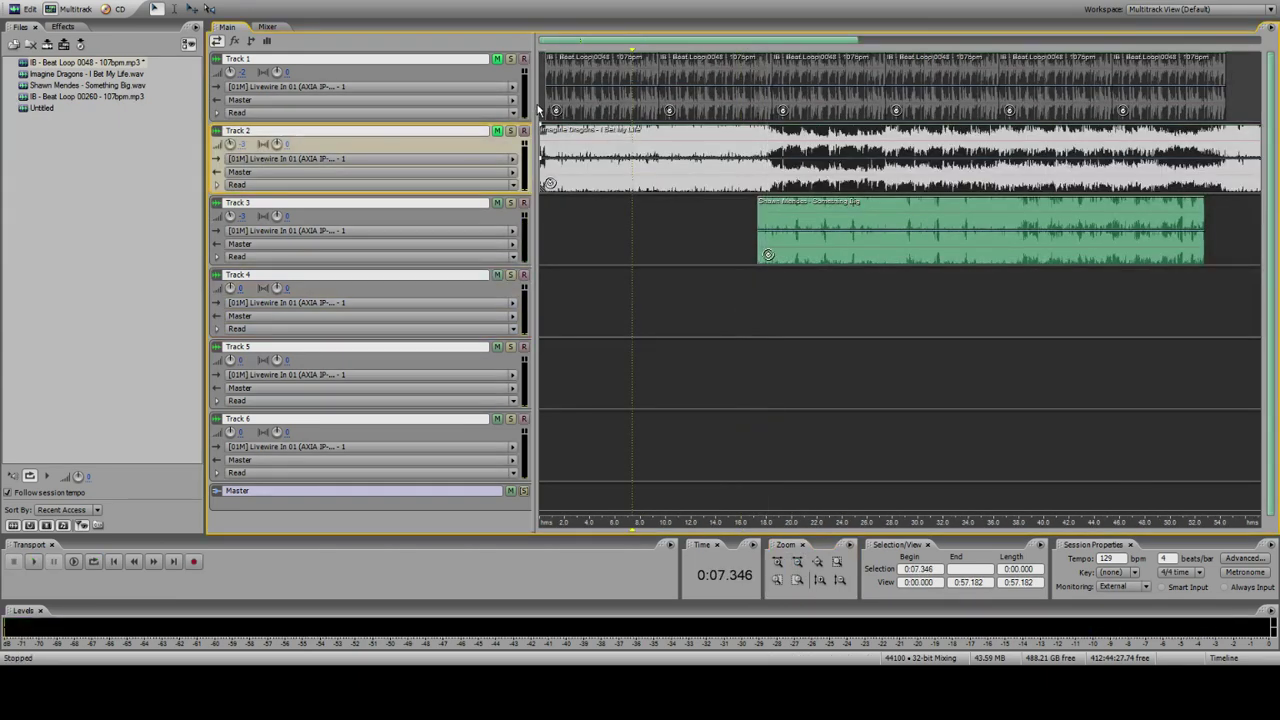
pyautogui.click(538, 110)
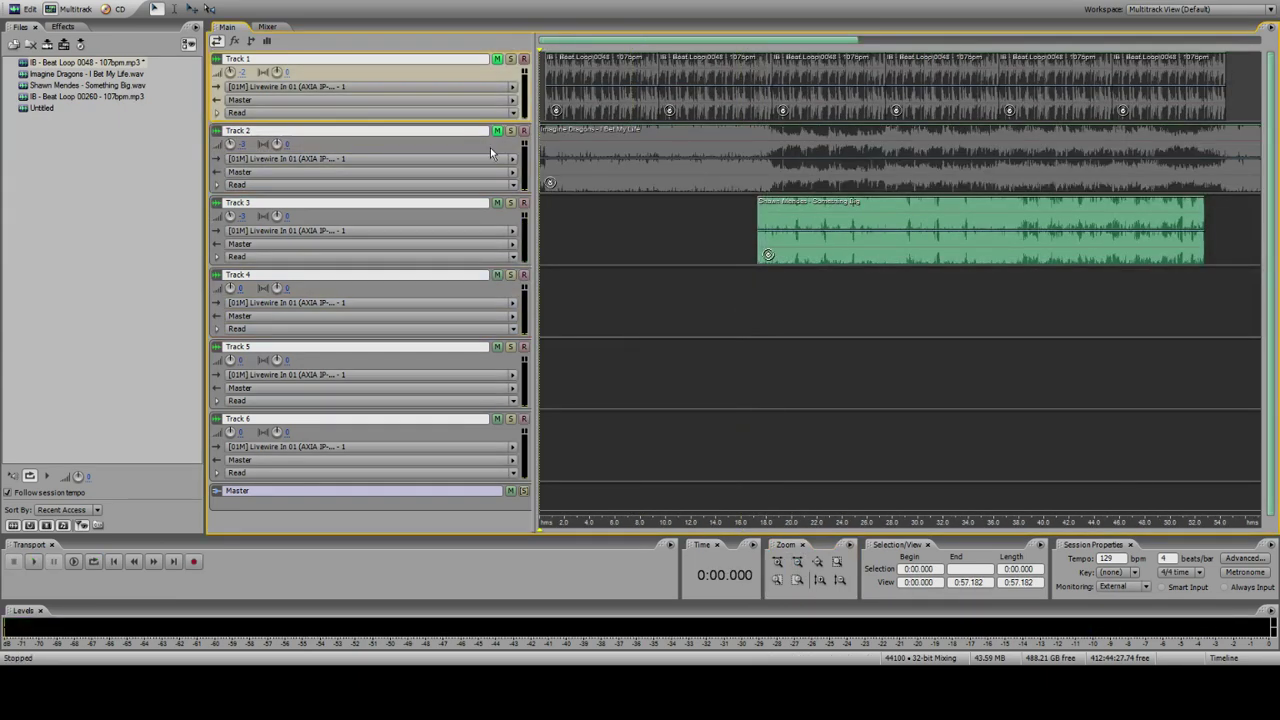
pyautogui.click(498, 60)
pyautogui.press('space')
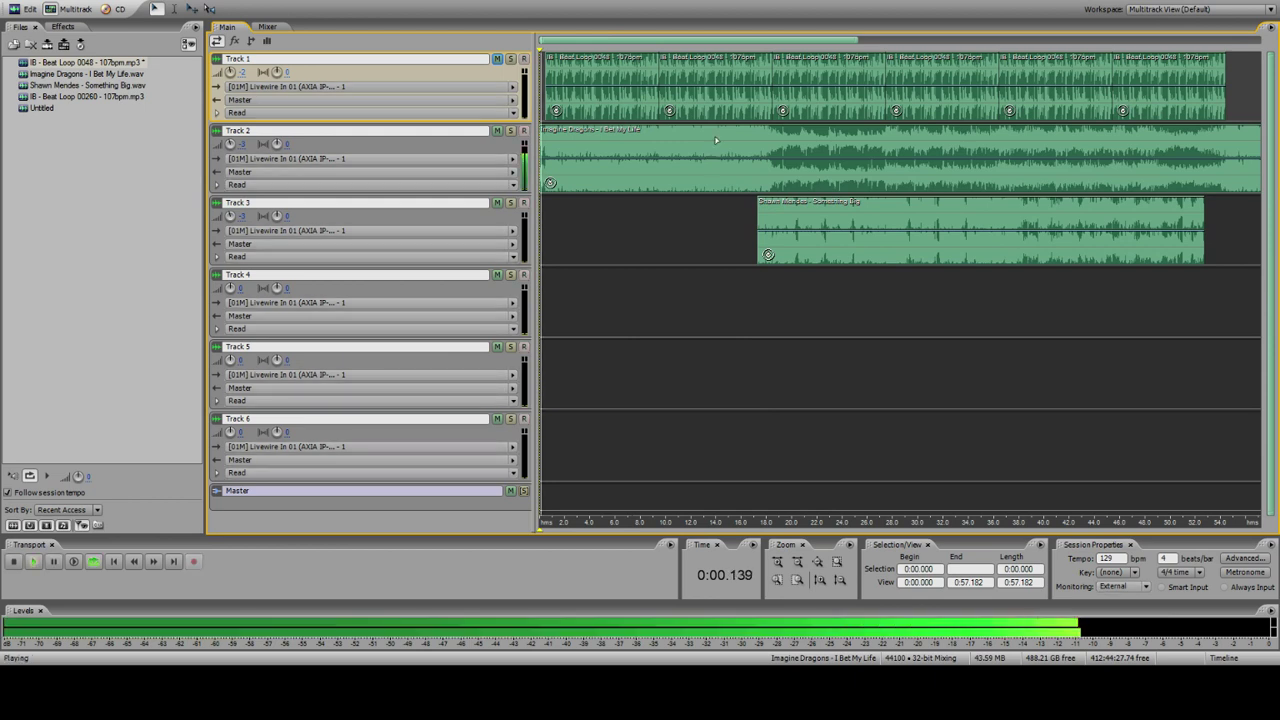
# Step: Move the trimmed Something Big clip on Track 3 to start at about 0:08.2 and play it against the beat
pyautogui.moveTo(779, 232); pyautogui.dragTo(657, 229)
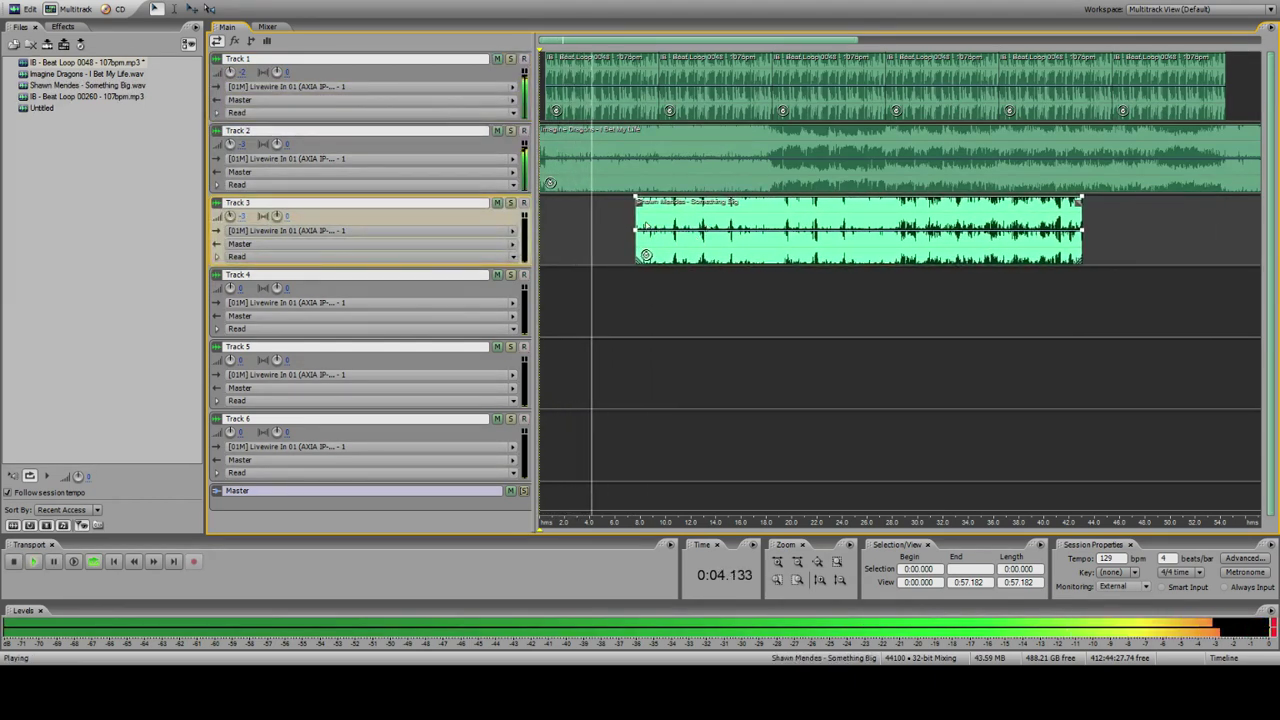
pyautogui.click(611, 88)
pyautogui.click(777, 580)
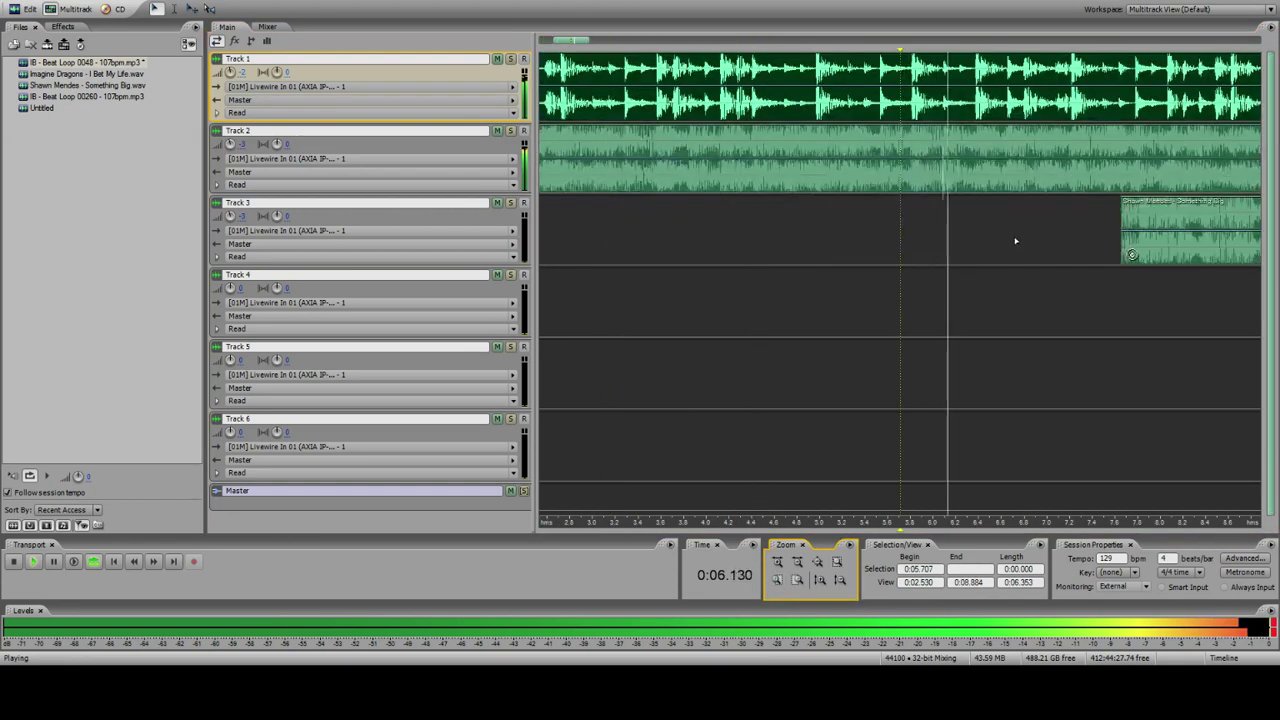
pyautogui.moveTo(1135, 220); pyautogui.dragTo(887, 221)
pyautogui.click(895, 88)
pyautogui.click(717, 222)
pyautogui.click(765, 160)
pyautogui.click(702, 105)
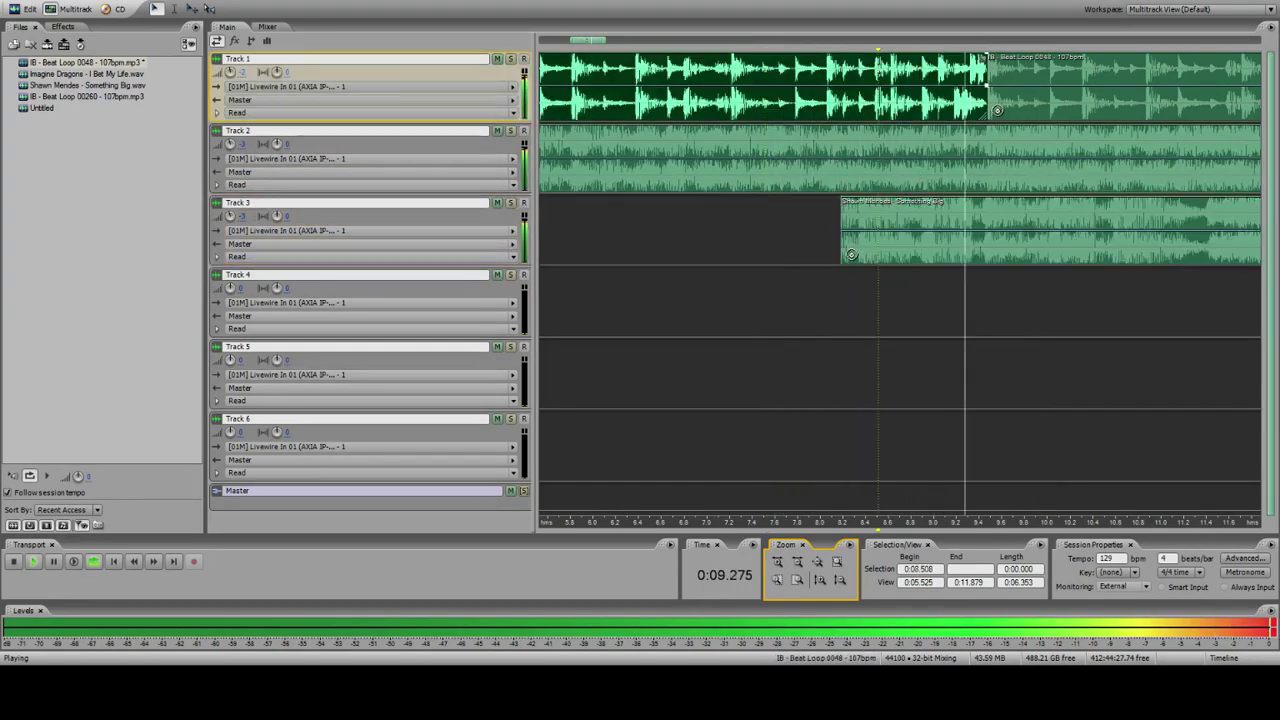
pyautogui.press('space')
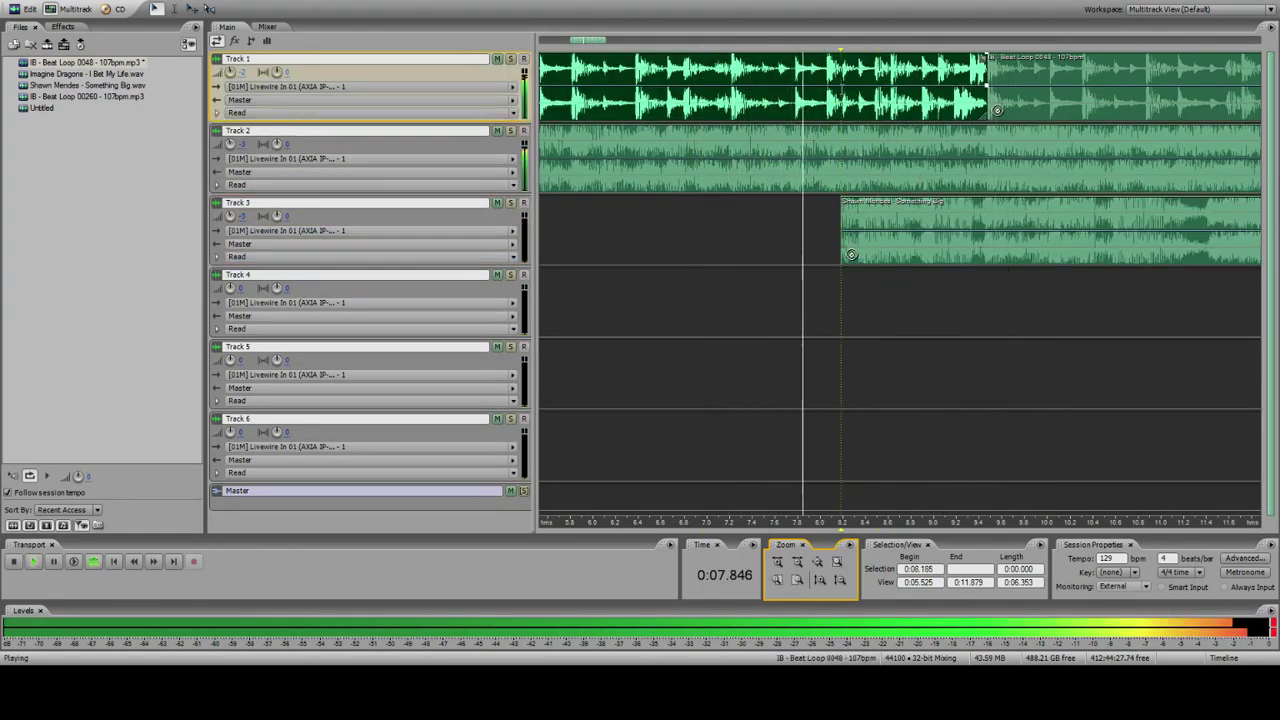
pyautogui.click(843, 62)
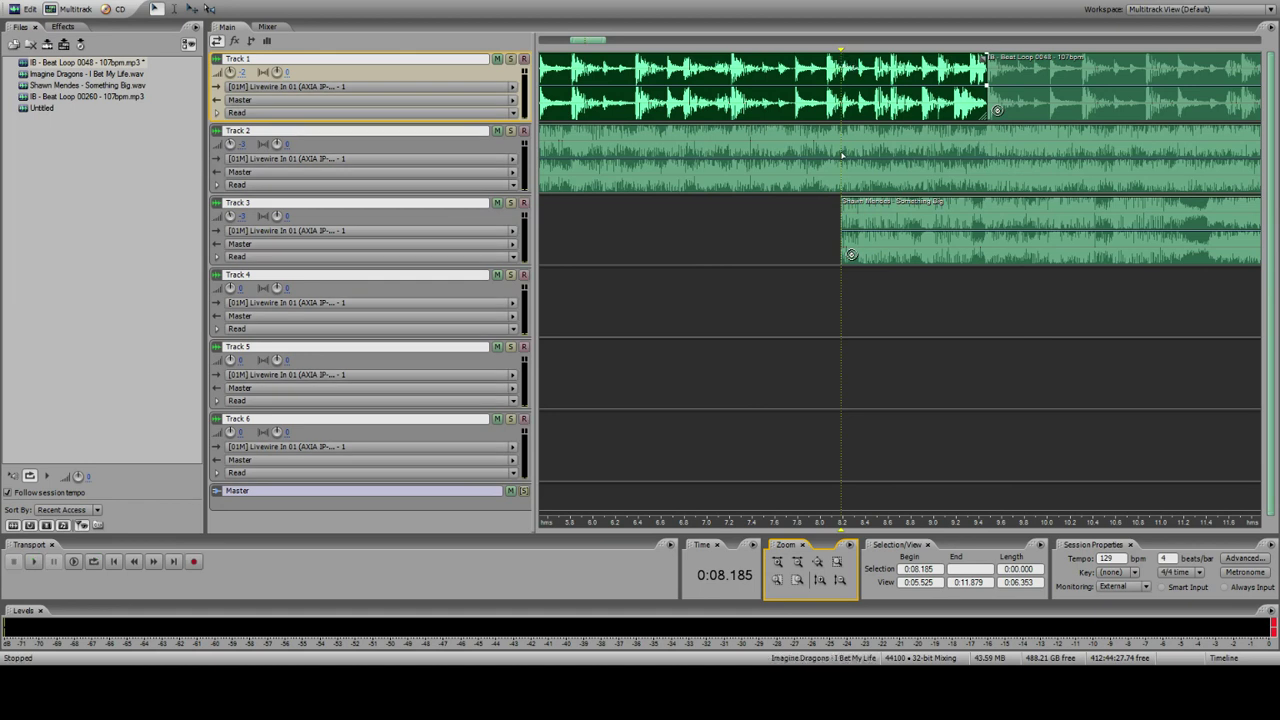
# Step: Lower the volume envelope of I Bet My Life on Track 2 to about -2.7 dB from about 0:08.2 onward
pyautogui.click(843, 155)
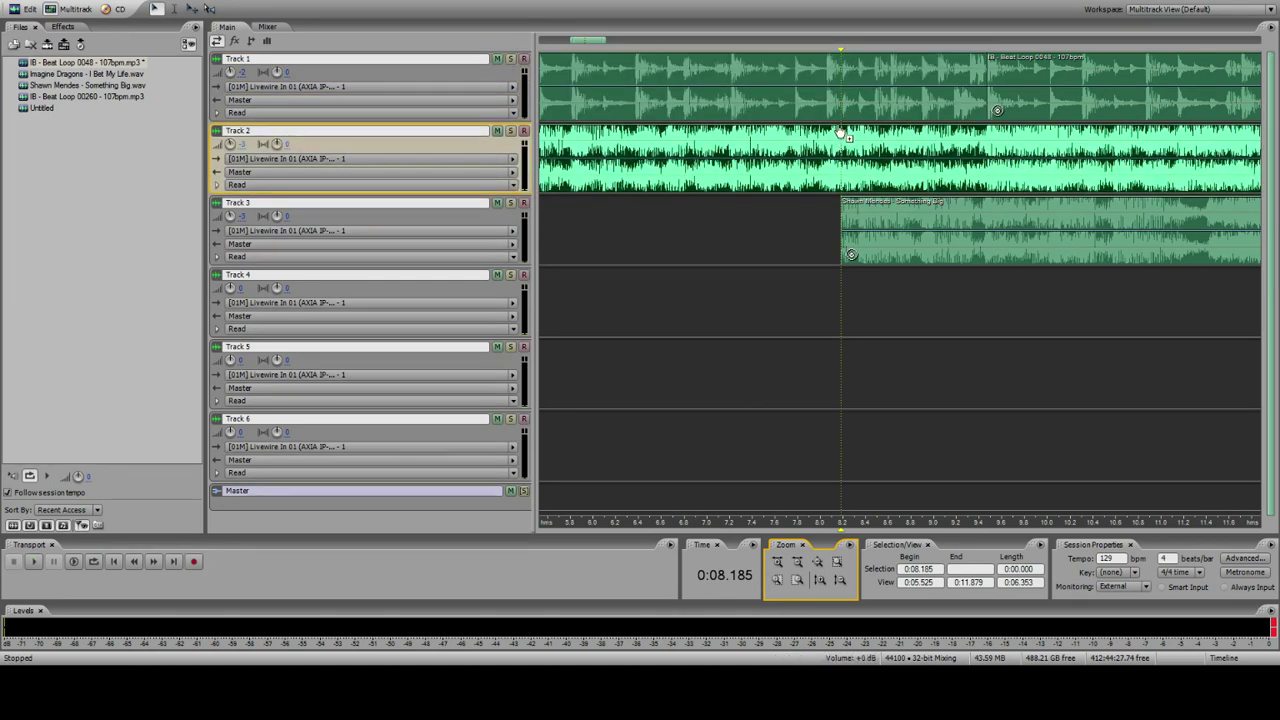
pyautogui.moveTo(843, 130); pyautogui.dragTo(848, 152)
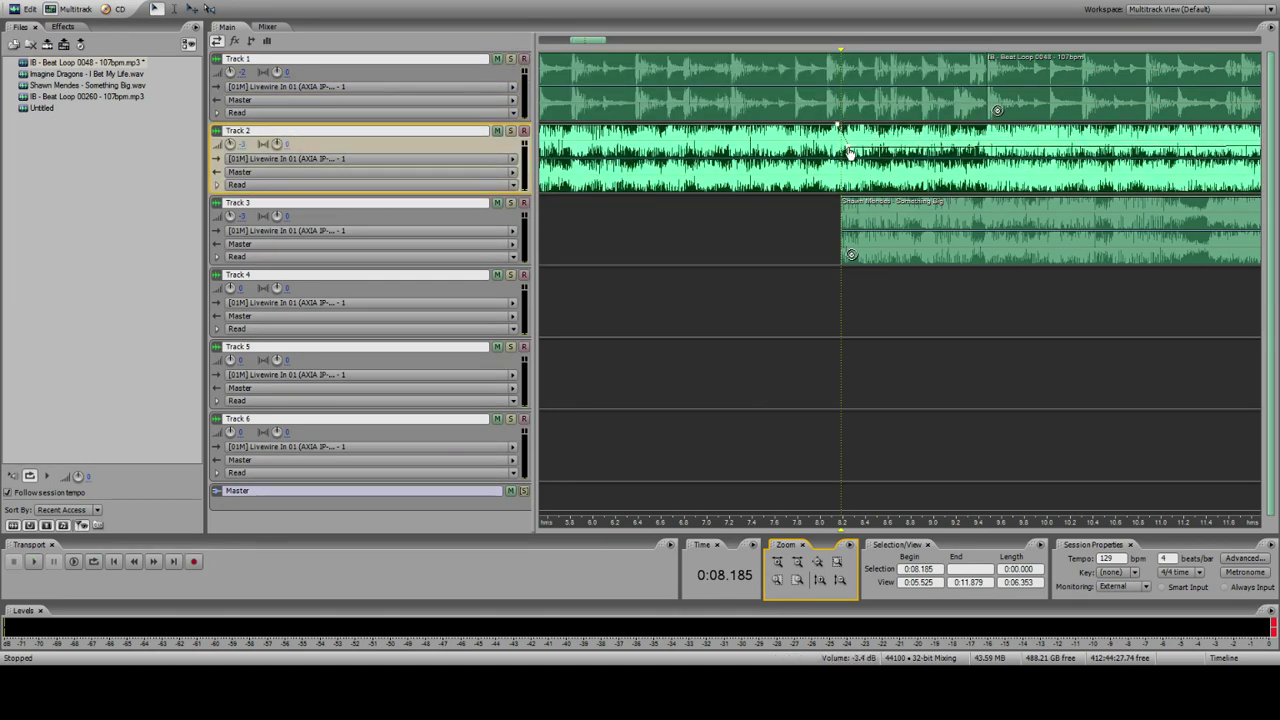
pyautogui.click(848, 232)
pyautogui.click(846, 182)
pyautogui.click(841, 83)
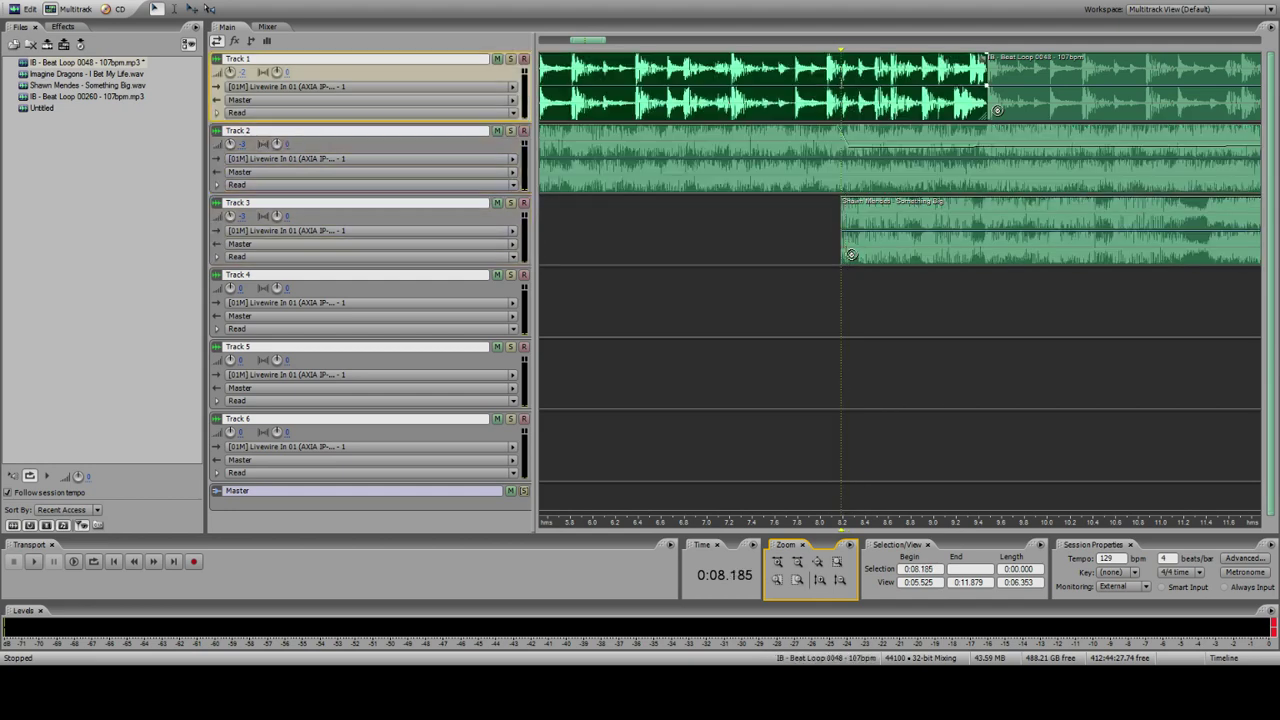
pyautogui.click(849, 148)
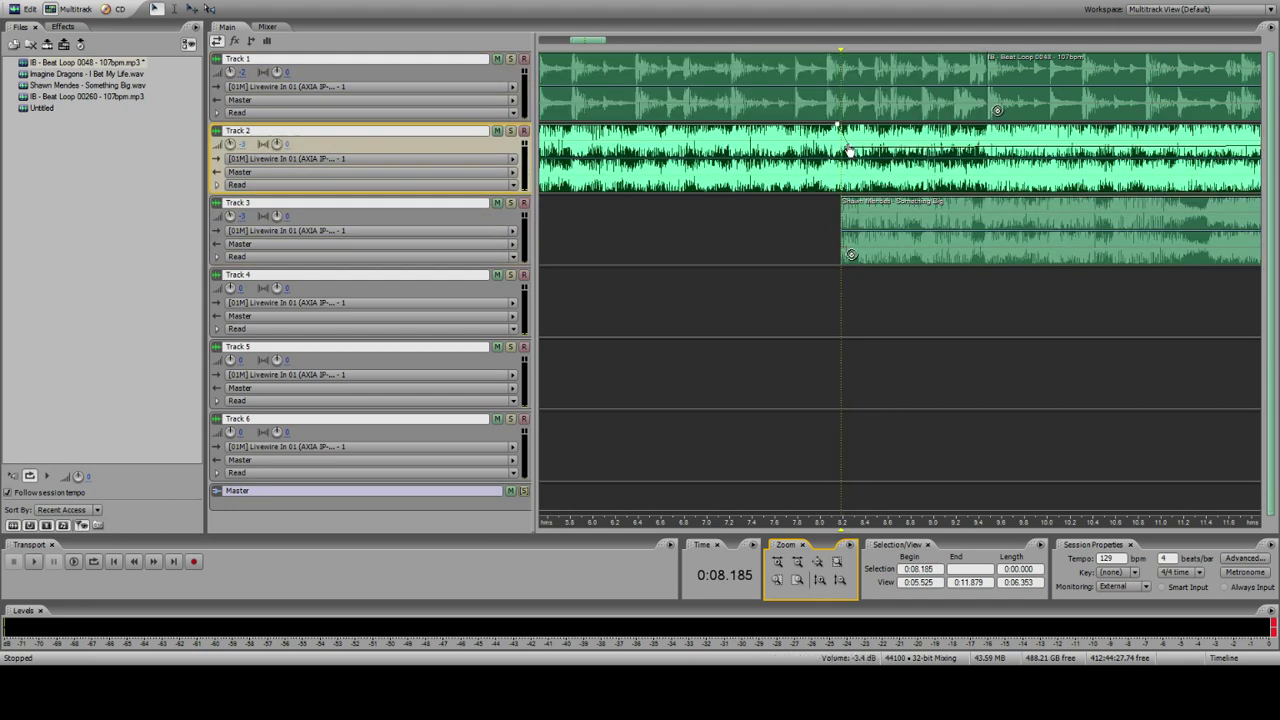
pyautogui.moveTo(848, 151); pyautogui.dragTo(848, 147)
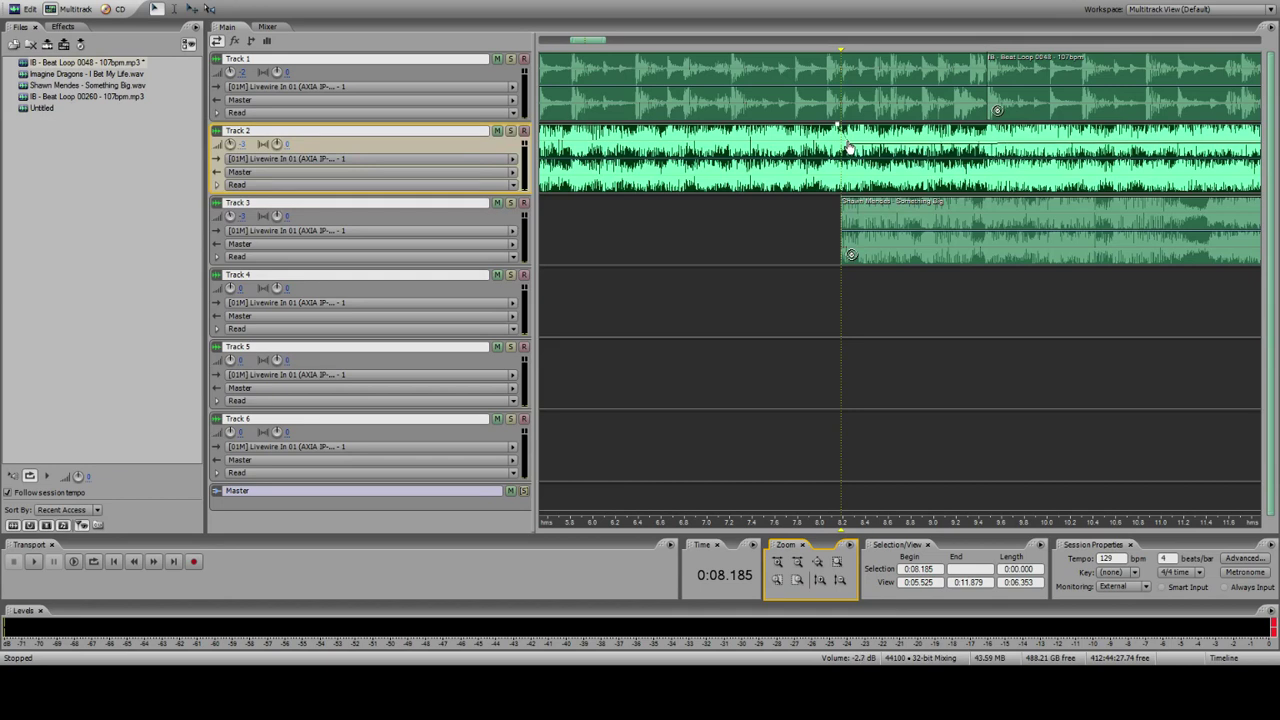
# Step: Shape the volume envelopes so Something Big starts reduced and rises to full at about 0:09.4, where I Bet My Life drops to silence
pyautogui.click(848, 232)
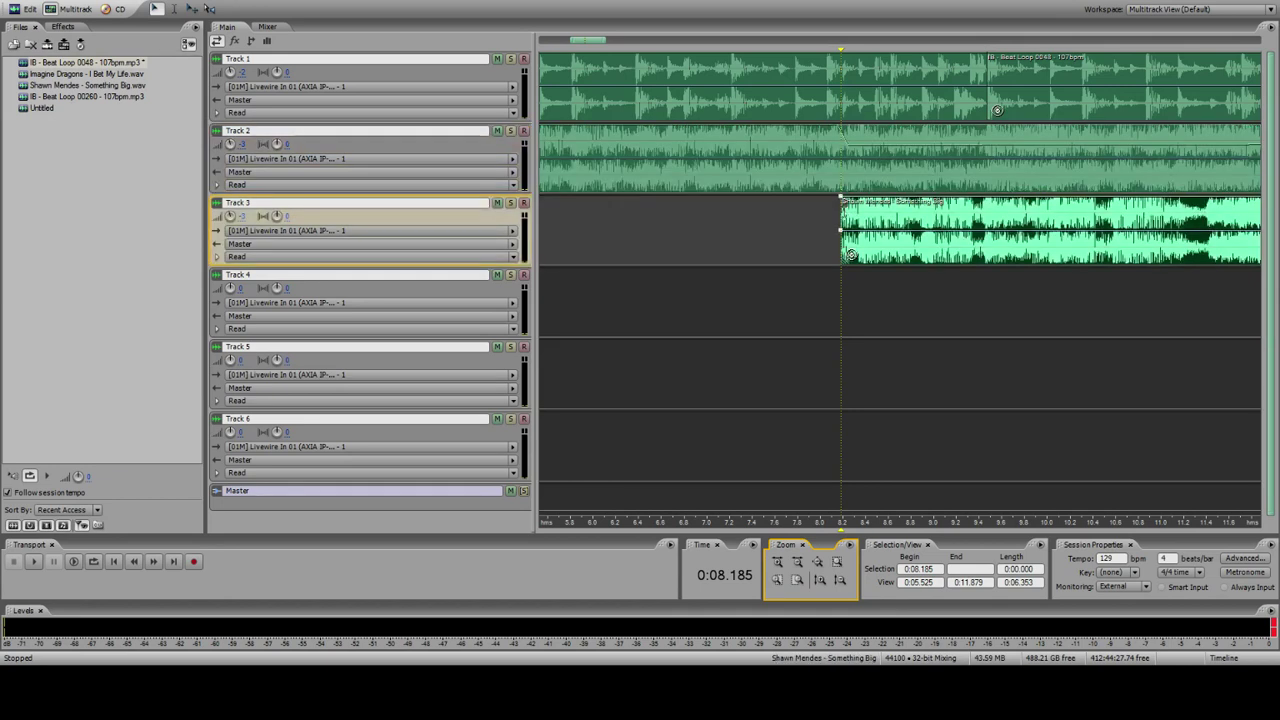
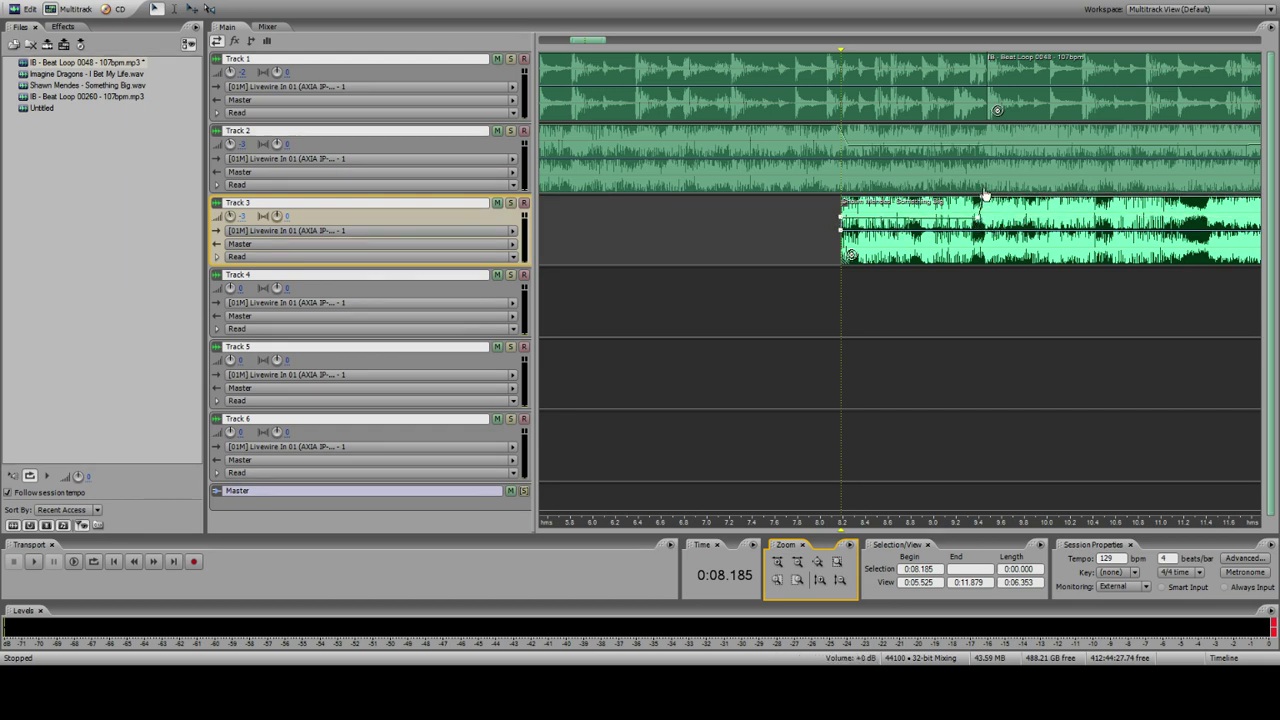
pyautogui.click(984, 156)
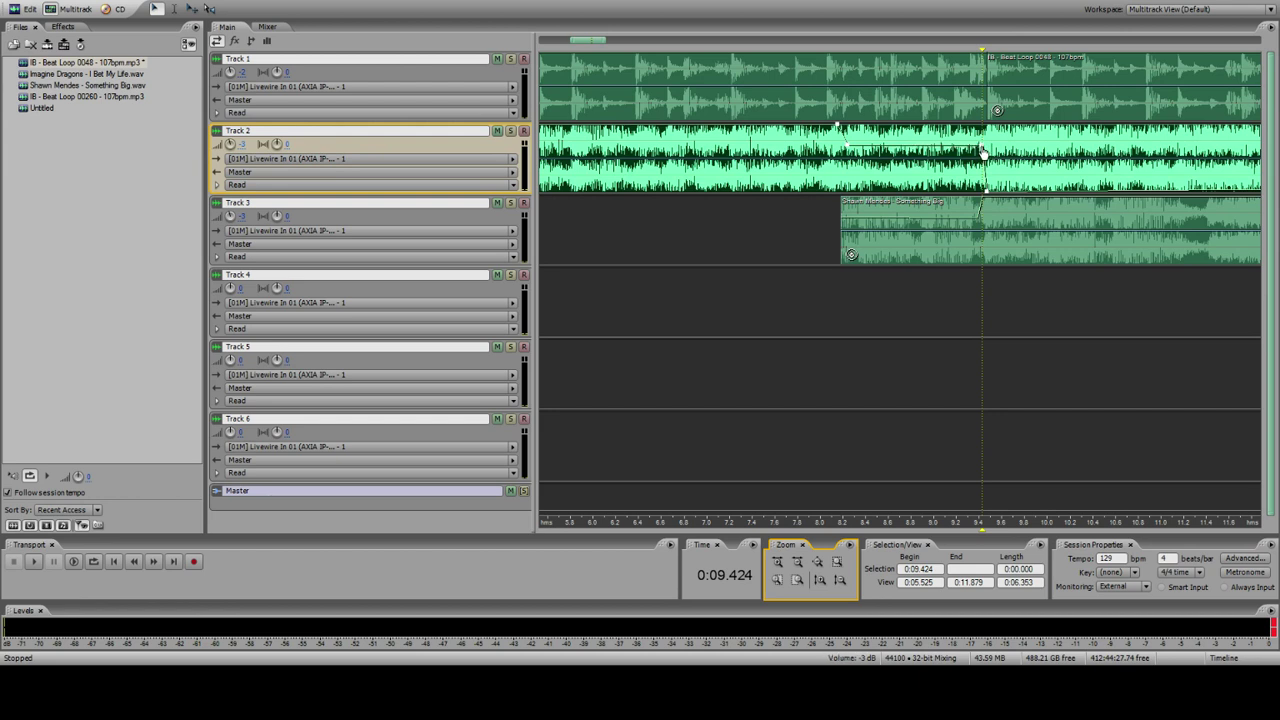
# Step: Play the transition from 0:06.359, again from 0:05.830, and from the start of Something Big at 0:08.185
pyautogui.click(634, 206)
pyautogui.press('space')
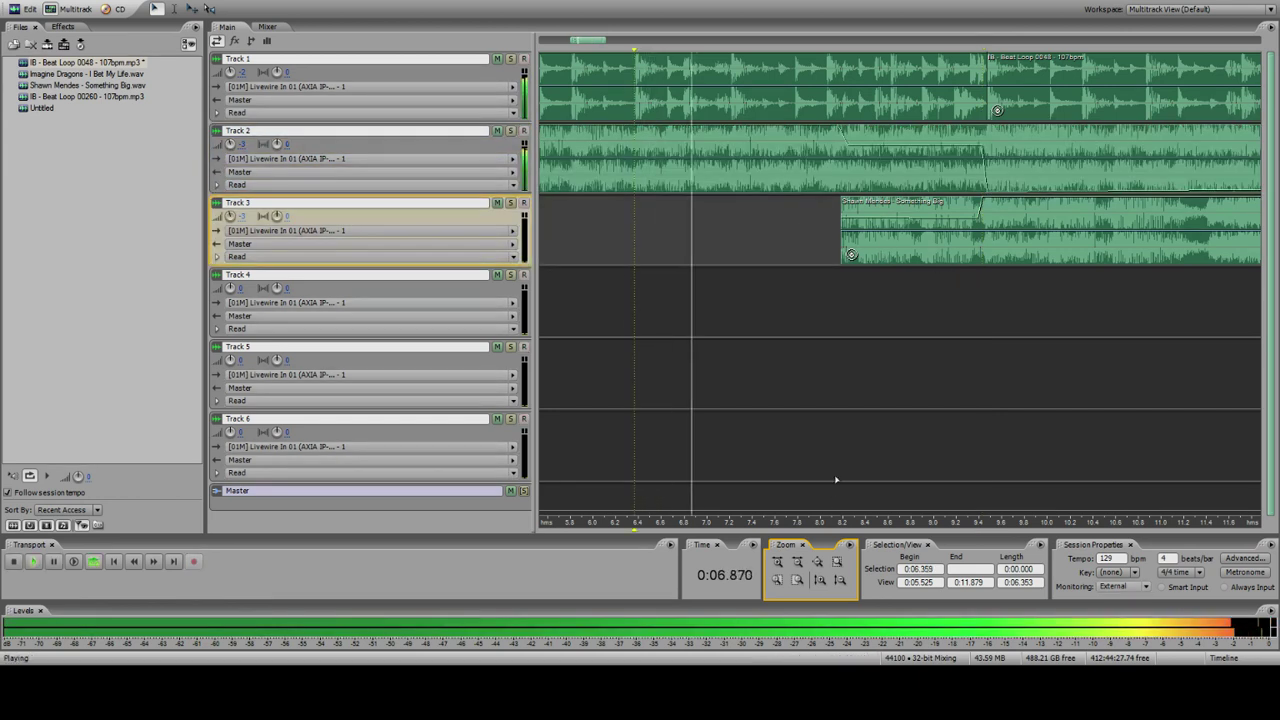
pyautogui.click(812, 560)
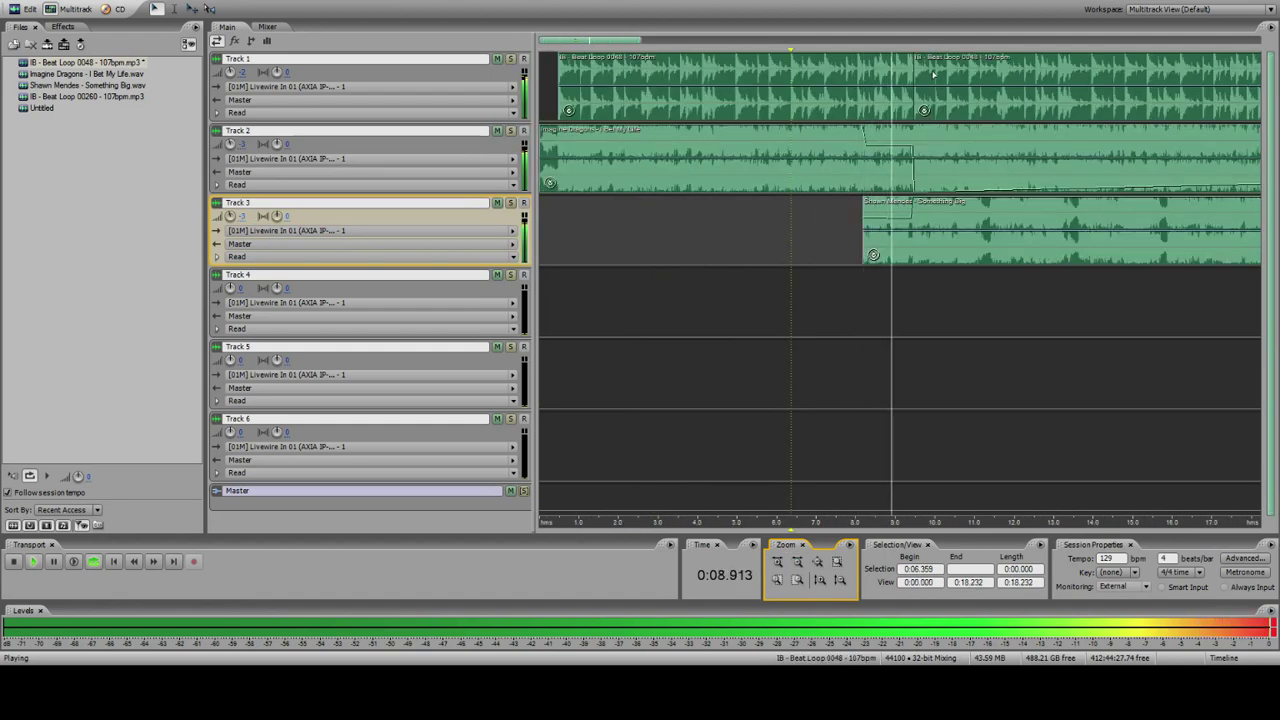
pyautogui.click(906, 112)
pyautogui.click(770, 112)
pyautogui.press('space')
pyautogui.press('space')
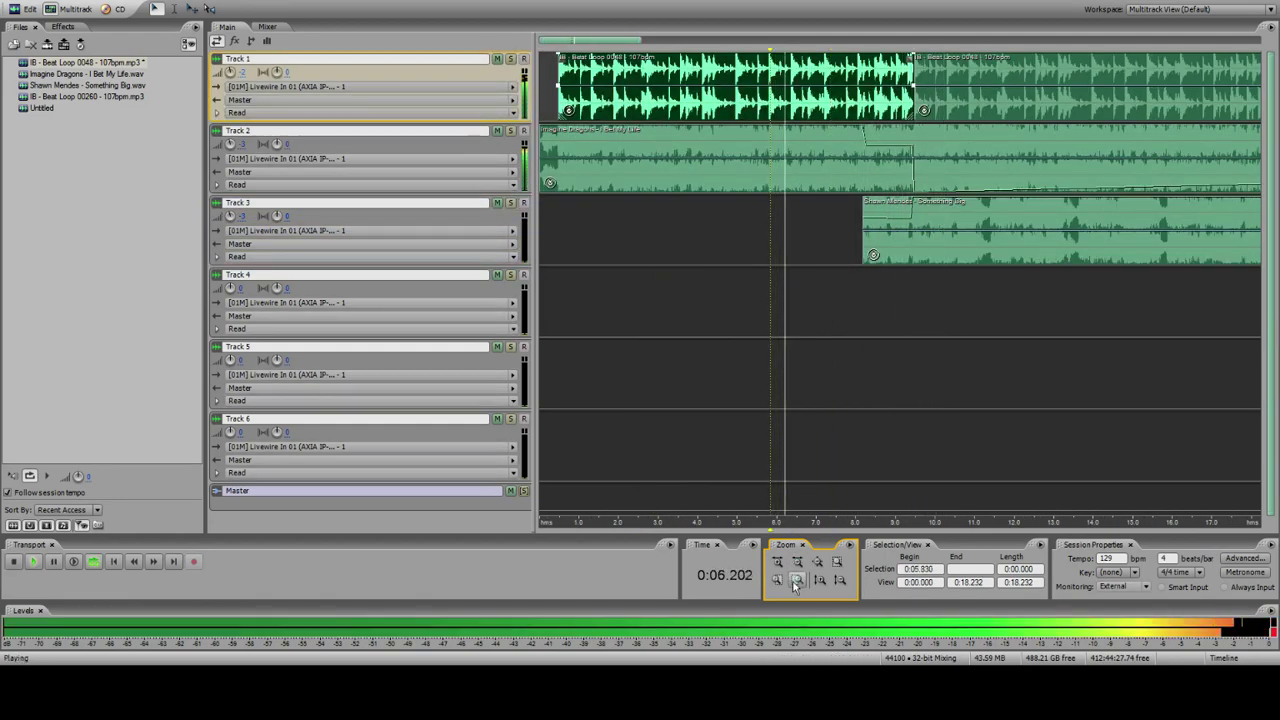
pyautogui.click(796, 578)
pyautogui.click(1158, 134)
pyautogui.click(1184, 206)
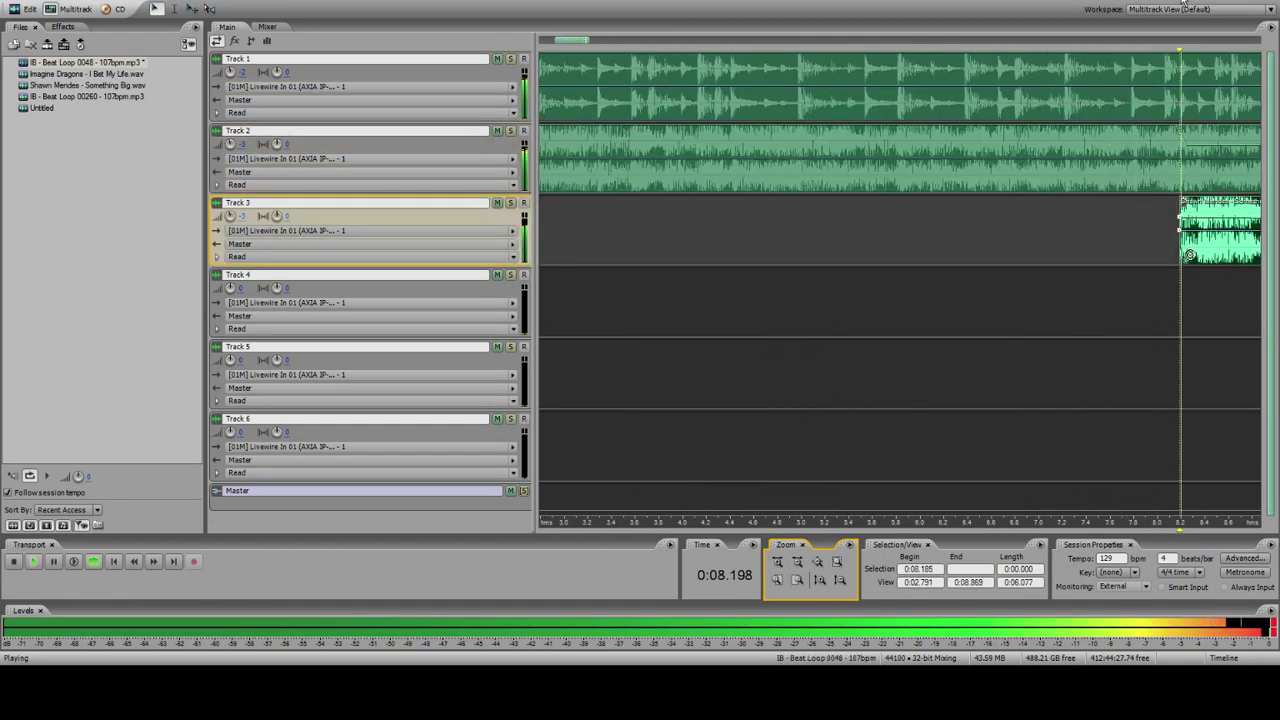
# Step: Play the transition from 0:07.942 and the section from 0:09.468 onward
pyautogui.click(571, 106)
pyautogui.press('space')
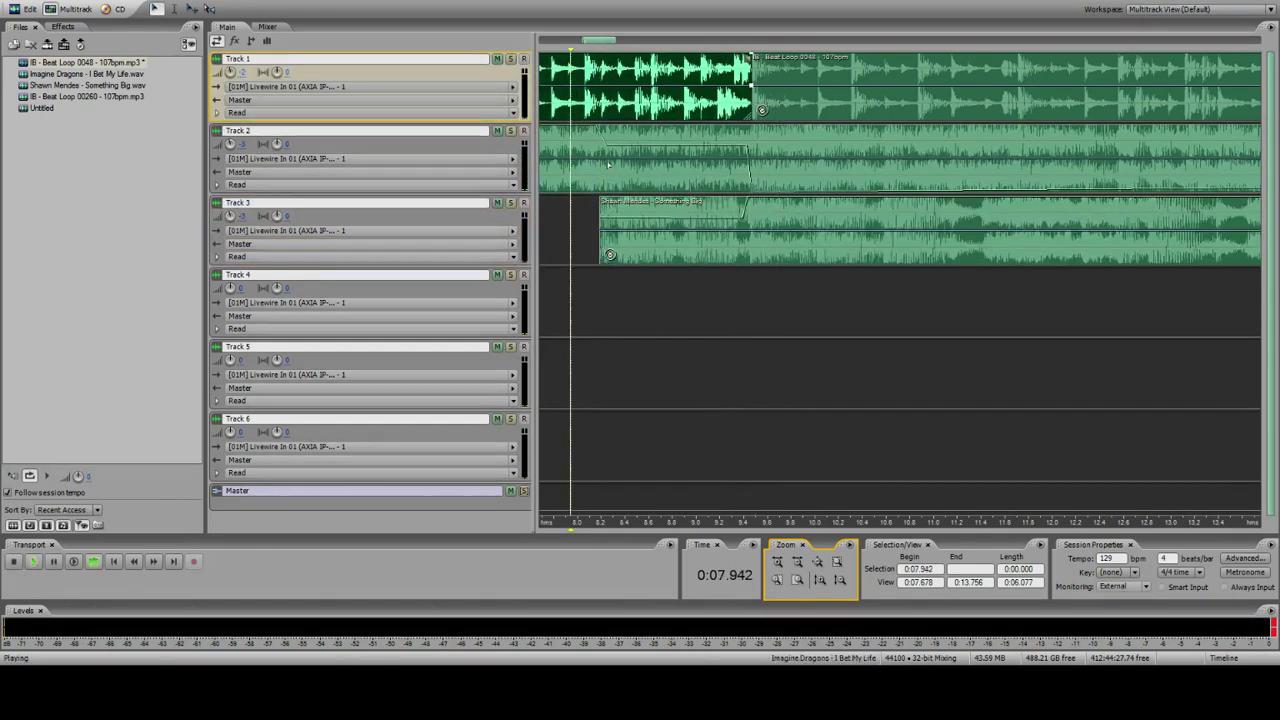
pyautogui.press('space')
pyautogui.click(751, 225)
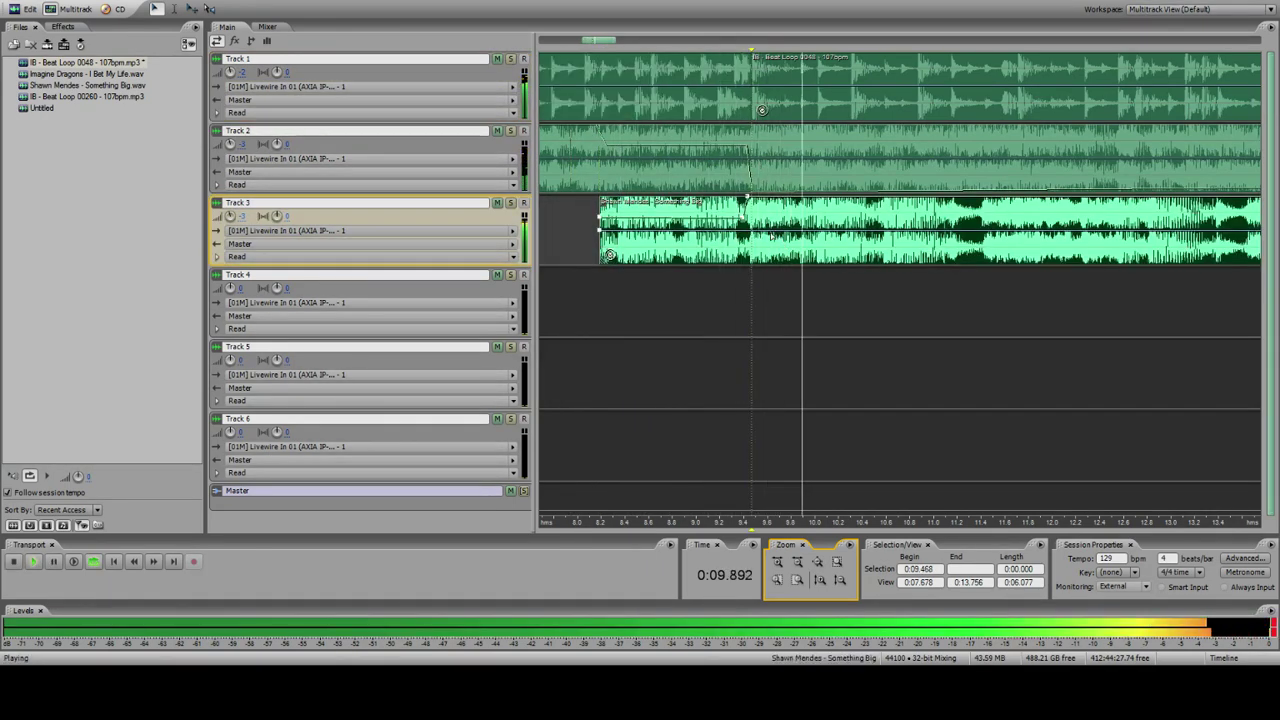
pyautogui.click(1012, 98)
pyautogui.press('space')
pyautogui.click(1019, 97)
pyautogui.press('space')
pyautogui.press('space')
# Step: Check the beat alignment of the tracks around 0:11.722 and play the section from 0:10.767
pyautogui.click(777, 580)
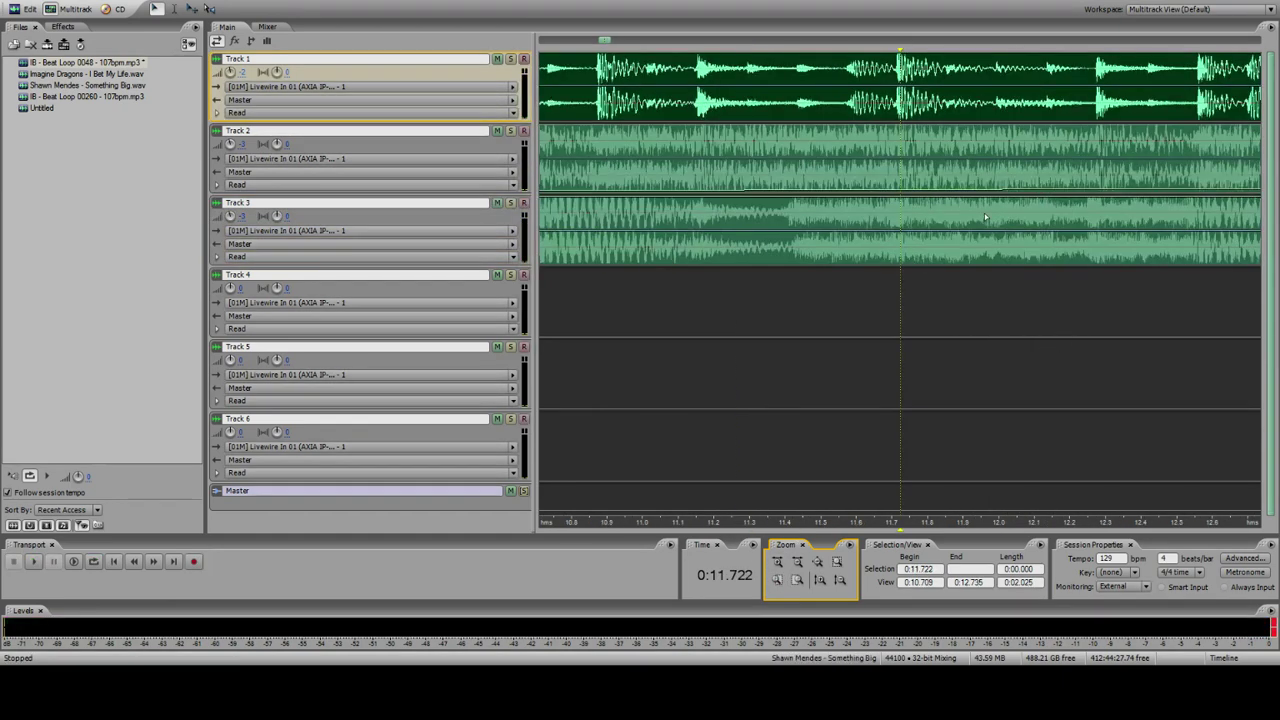
pyautogui.click(893, 211)
pyautogui.click(559, 160)
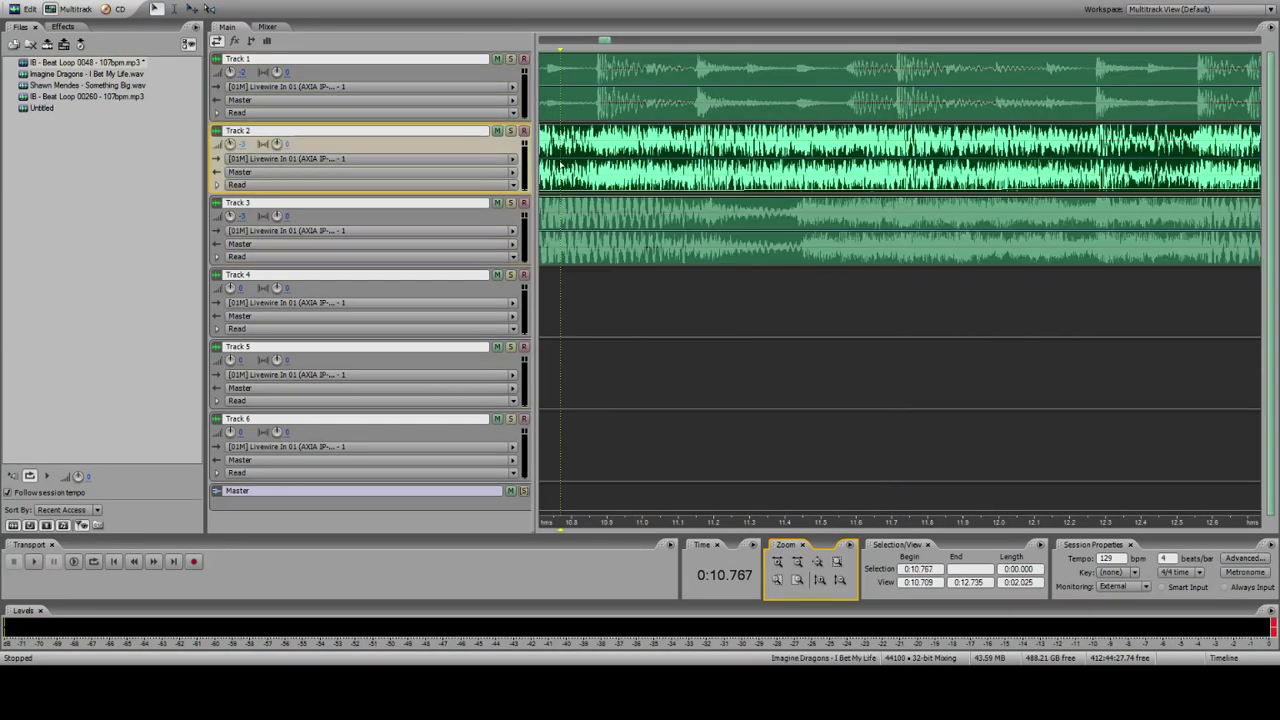
pyautogui.press('space')
pyautogui.press('-')
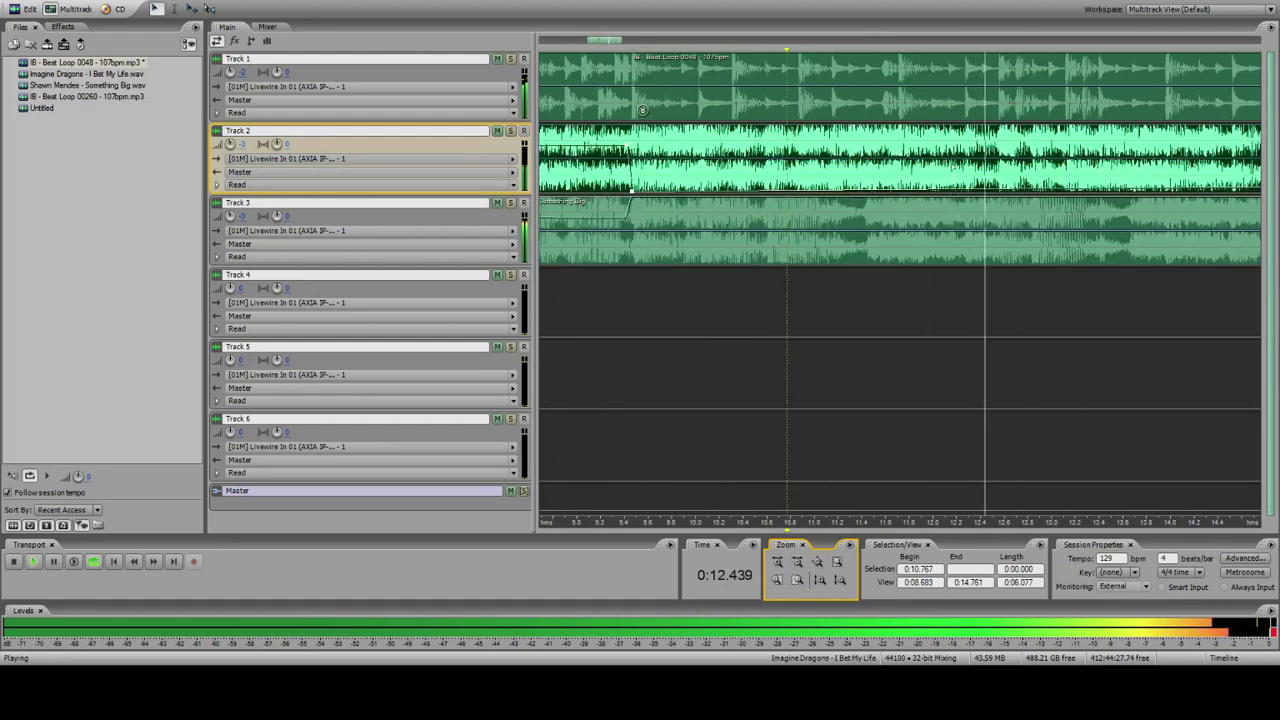
pyautogui.click(805, 192)
pyautogui.press('space')
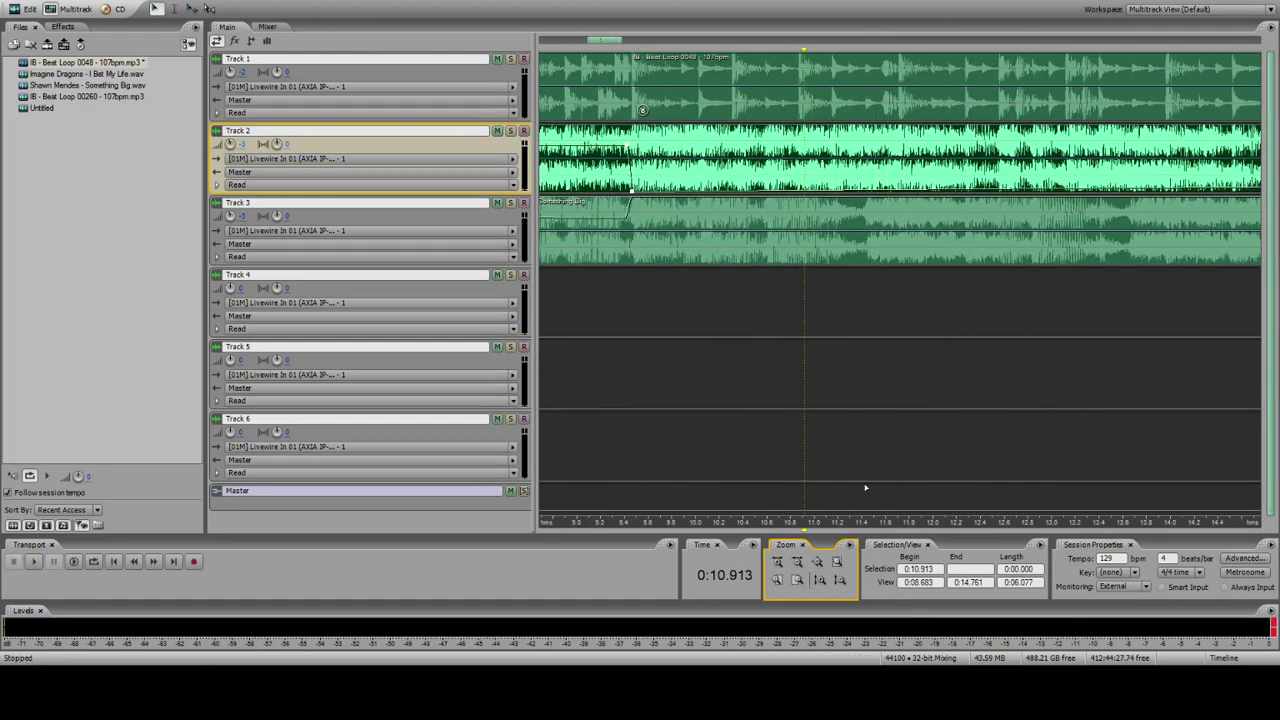
# Step: Examine the overall clip layout and the waveform and envelope of Something Big between about 0:16 and 0:36
pyautogui.click(797, 563)
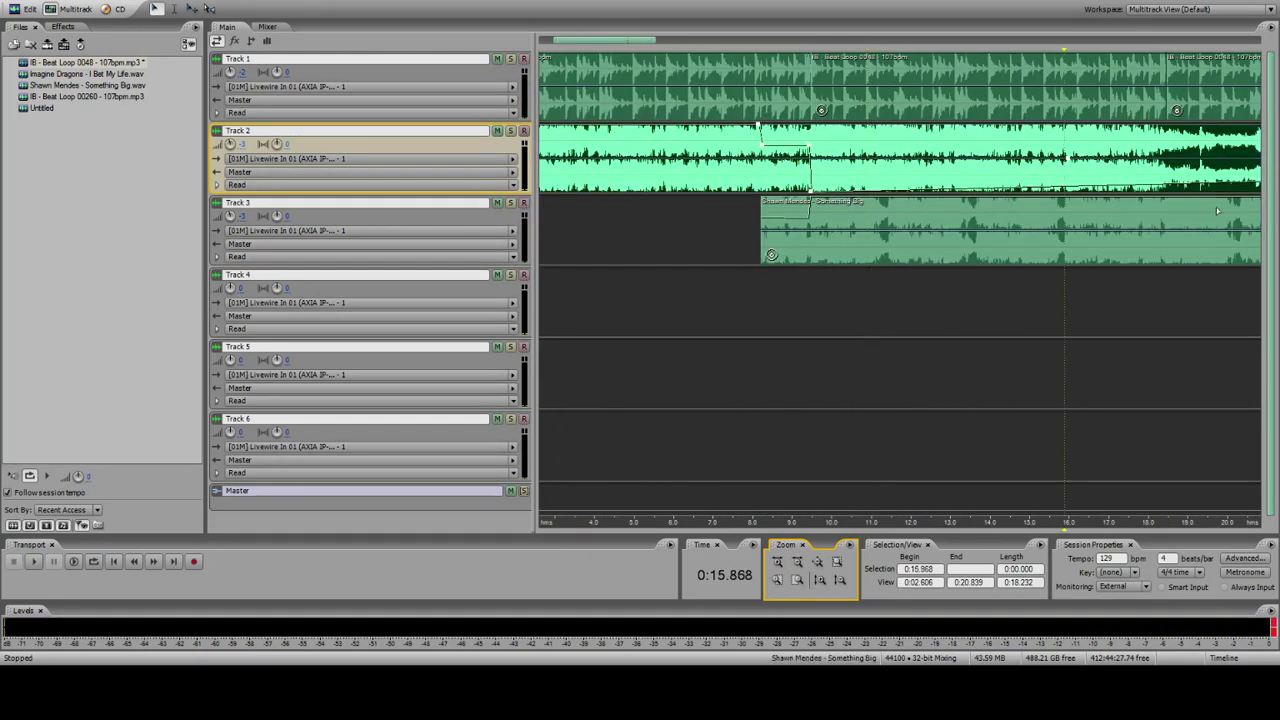
pyautogui.click(803, 580)
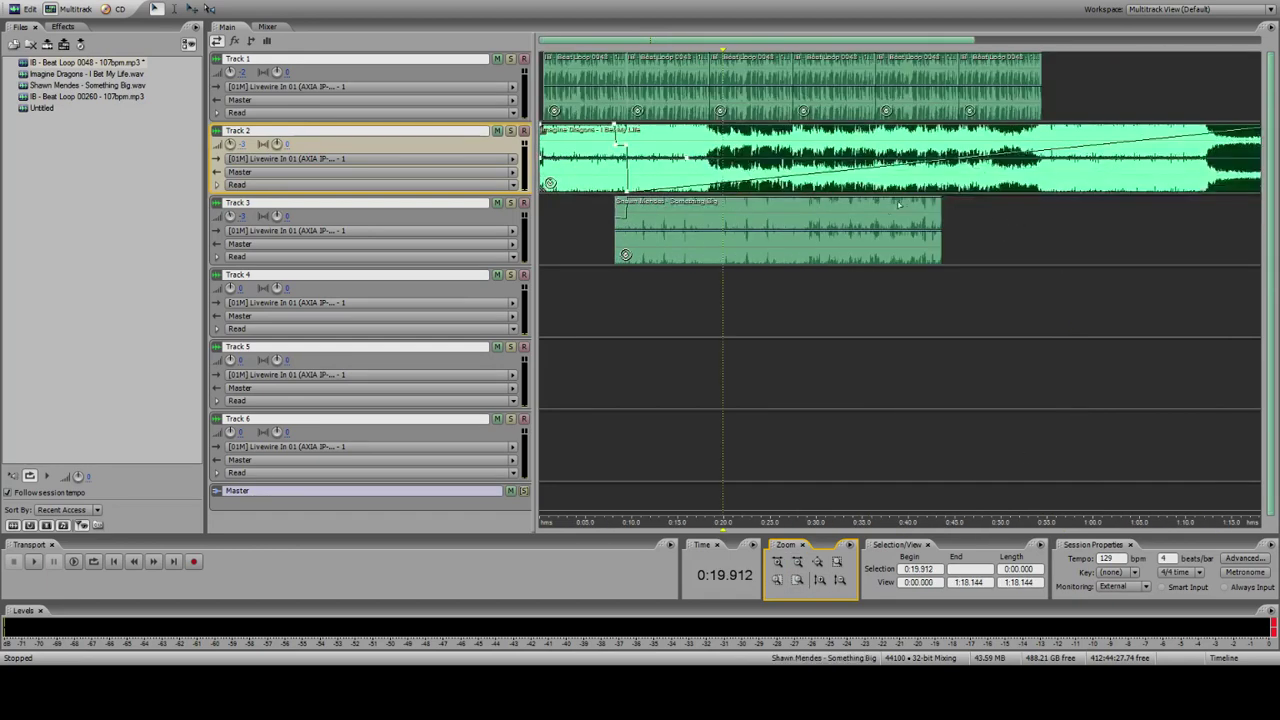
pyautogui.click(817, 215)
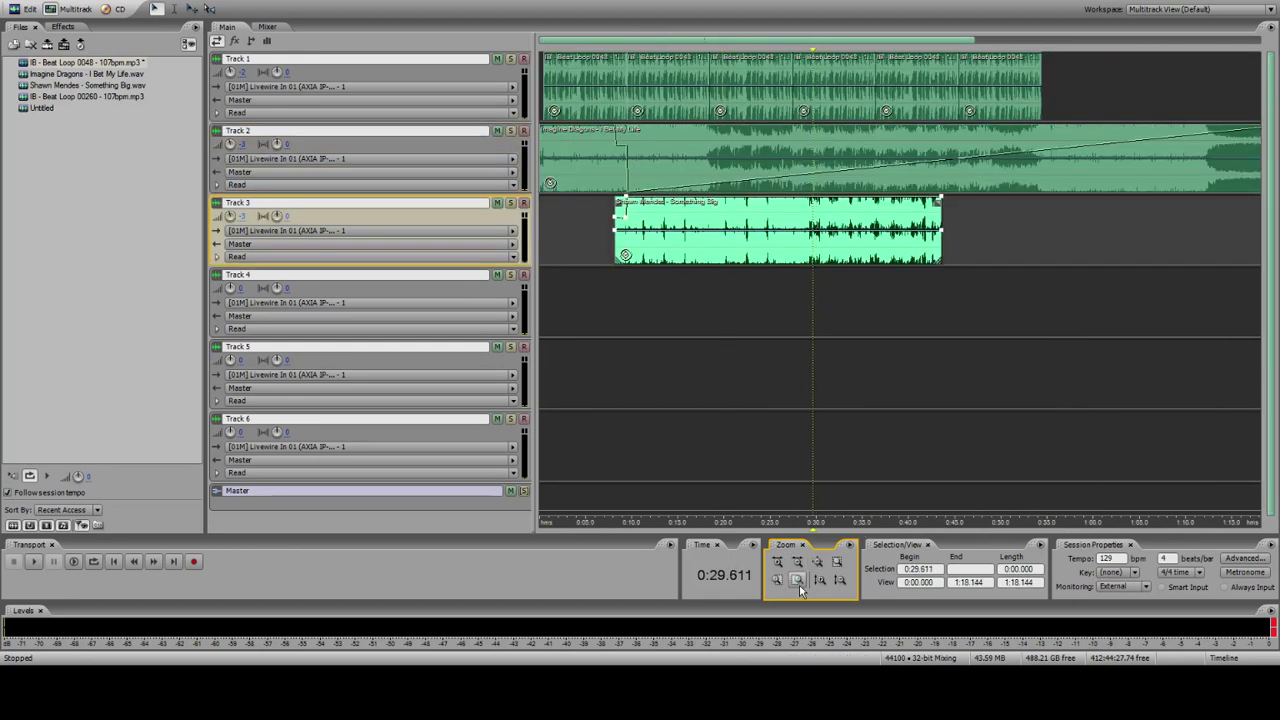
pyautogui.click(797, 582)
pyautogui.click(797, 582)
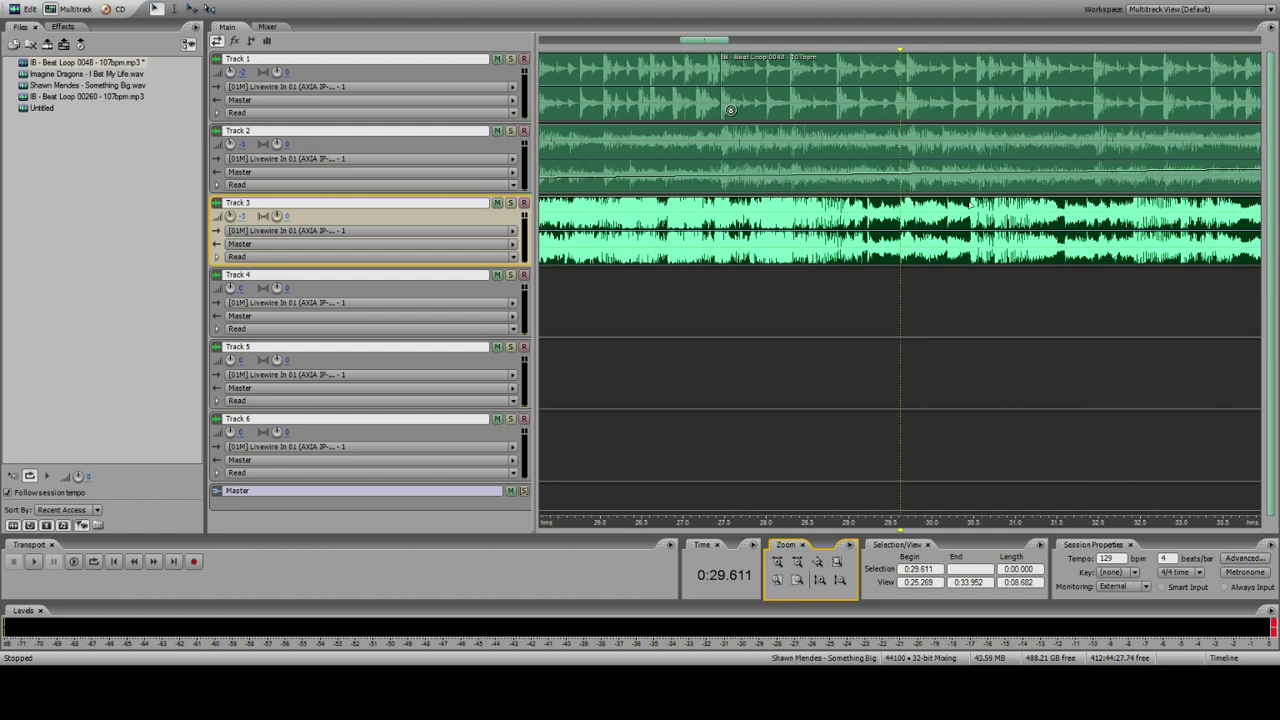
pyautogui.click(1127, 188)
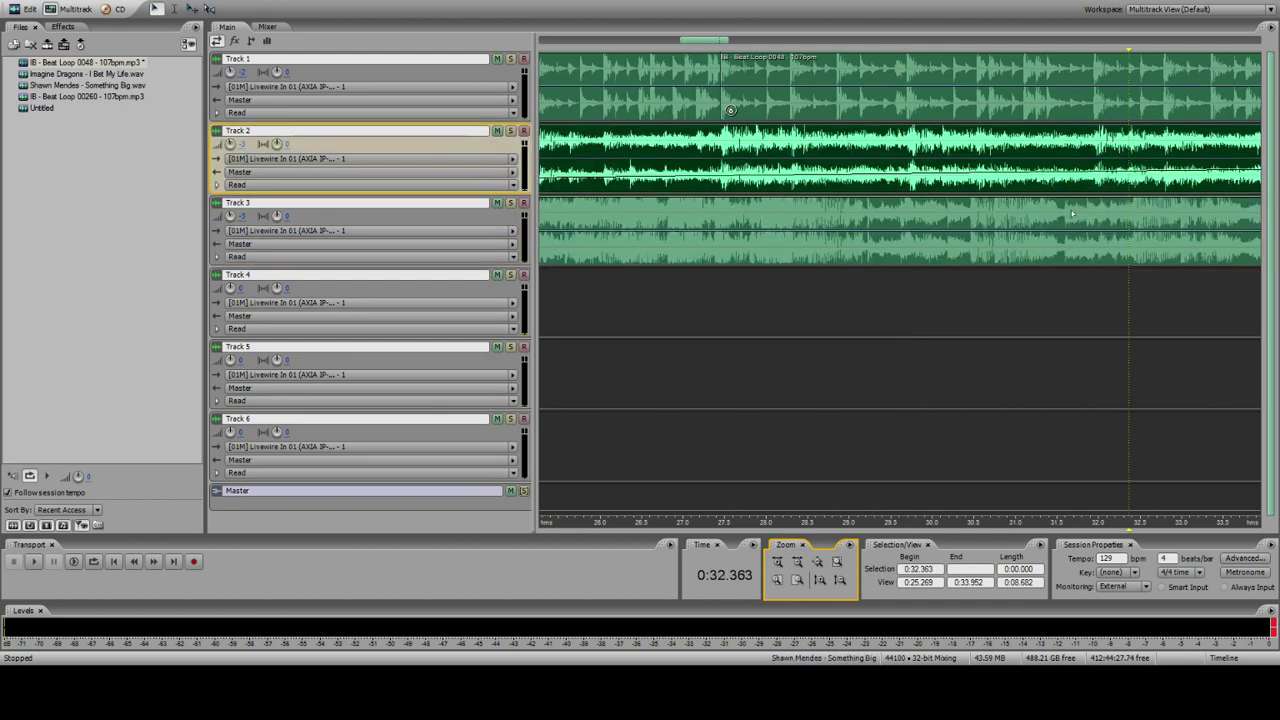
pyautogui.moveTo(1104, 205); pyautogui.dragTo(1262, 205)
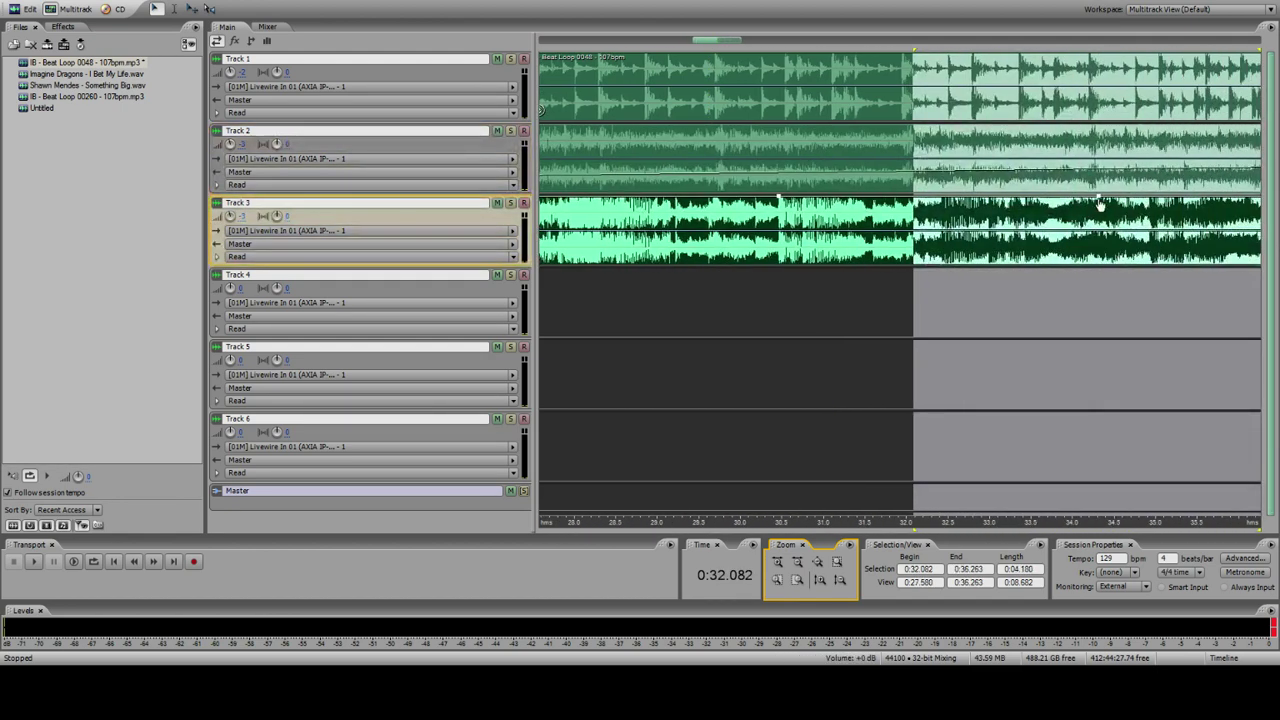
pyautogui.click(1183, 194)
pyautogui.click(815, 563)
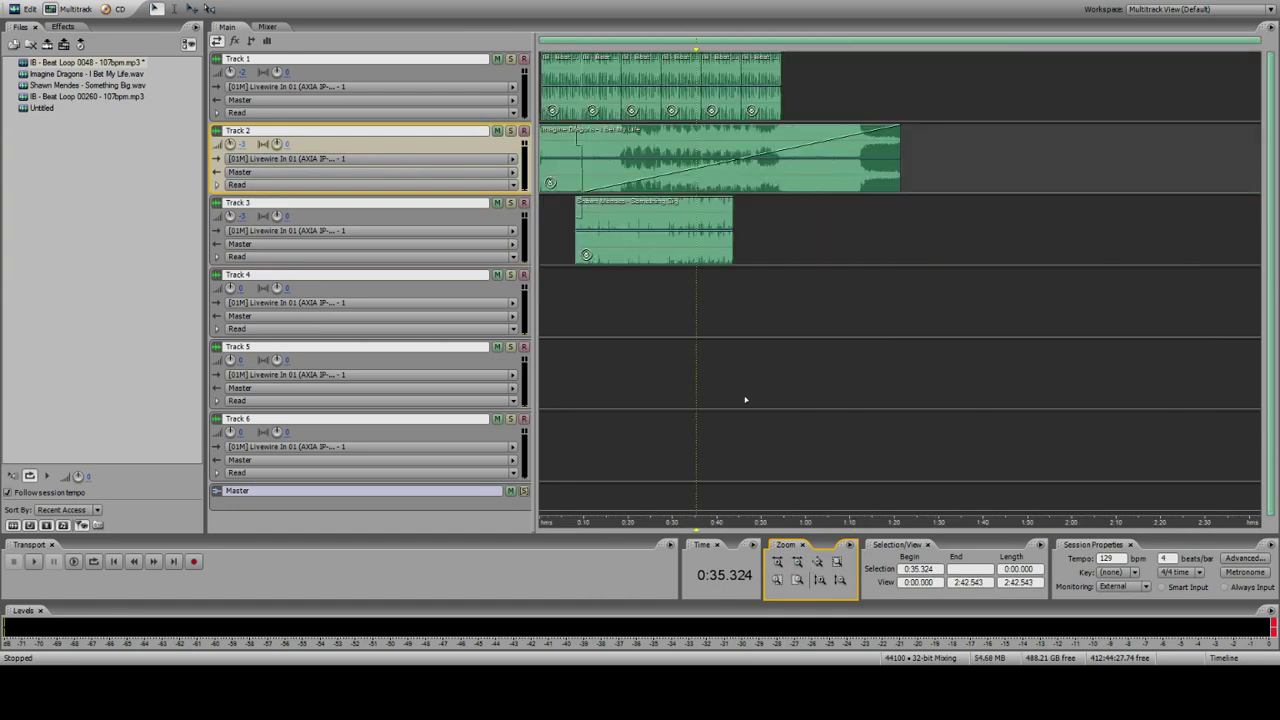
# Step: Lower the end point of I Bet My Life's volume envelope at 1:21.271 to silence so it stays muted after the transition
pyautogui.click(555, 229)
pyautogui.click(870, 140)
pyautogui.moveTo(900, 121); pyautogui.dragTo(915, 188)
pyautogui.click(898, 129)
pyautogui.click(900, 128)
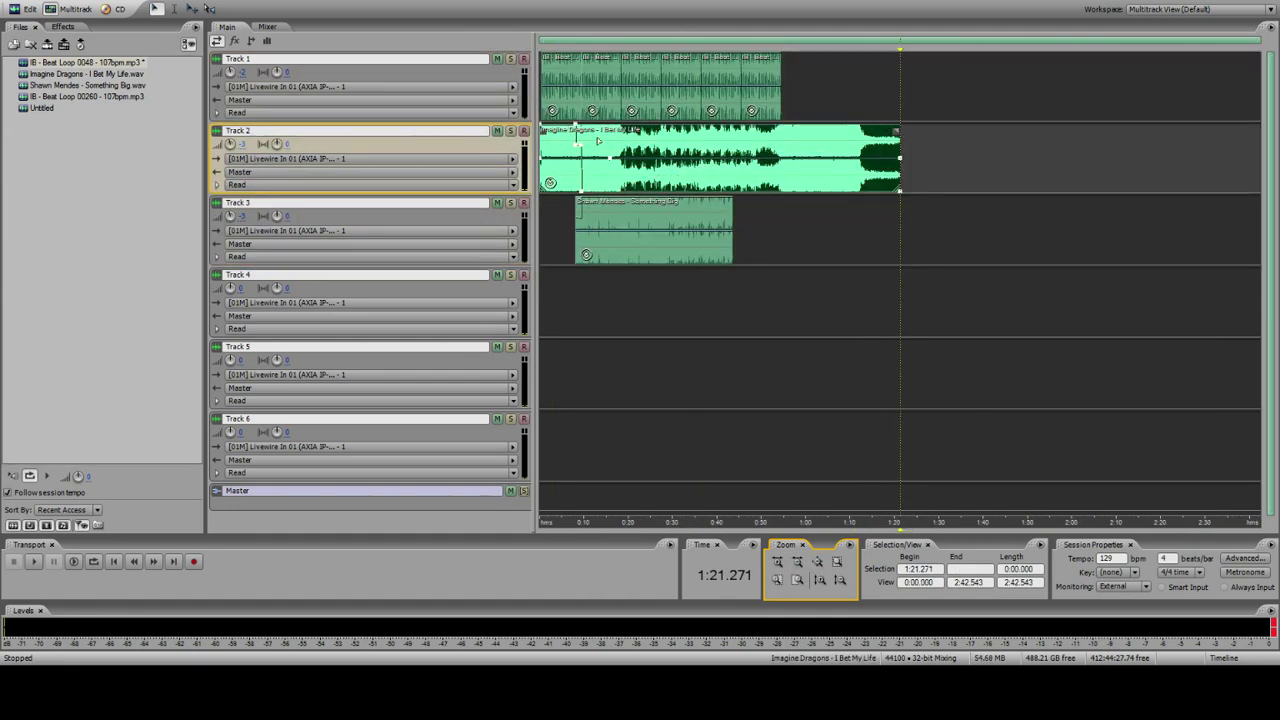
# Step: Play from 0:06.910, then raise Something Big's envelope to full at about 0:08.35 and lower I Bet My Life to about -3.2 dB
pyautogui.press('space')
pyautogui.scroll(3, 571, 148)
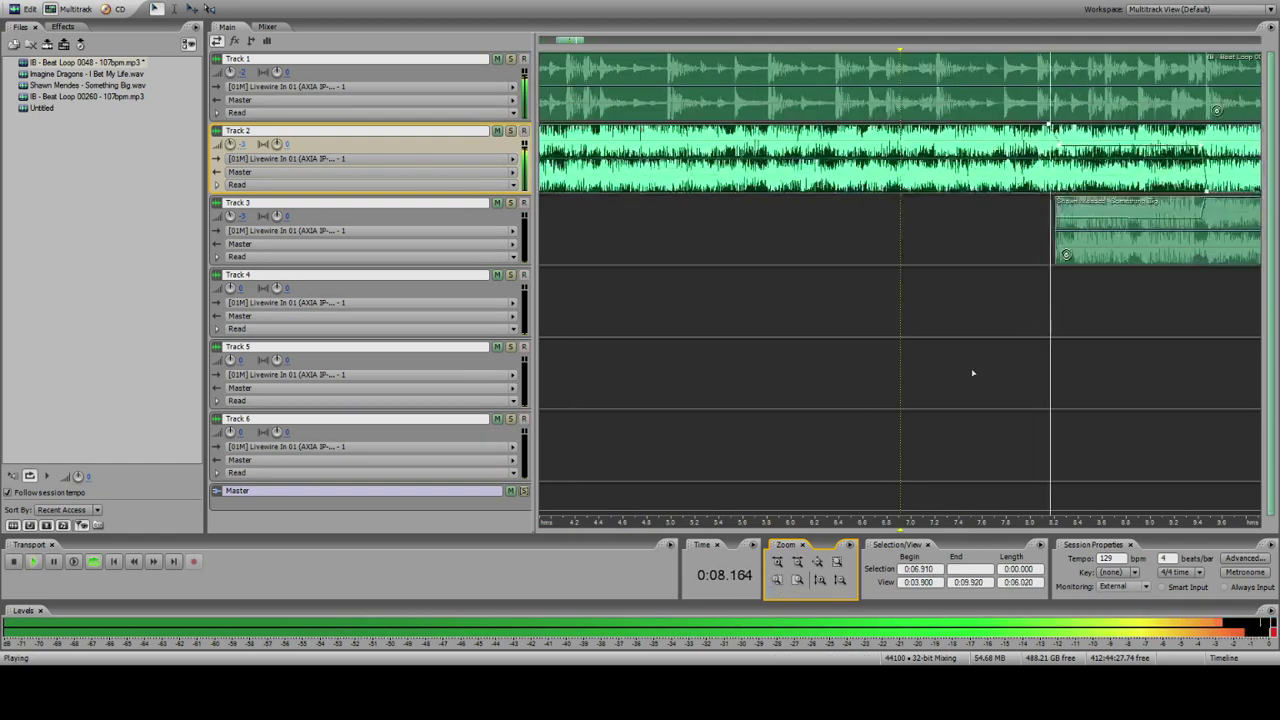
pyautogui.click(1032, 218)
pyautogui.click(1062, 225)
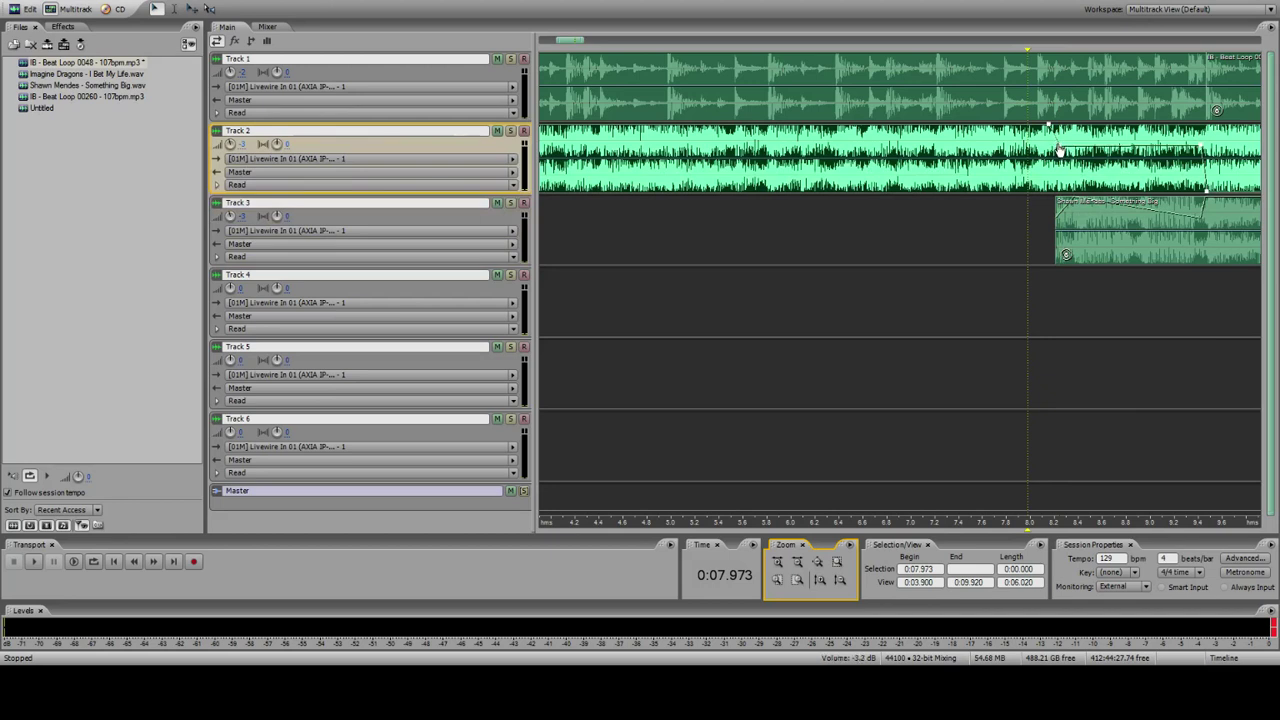
# Step: Play from 0:06.732 and lengthen I Bet My Life's volume fade to run from about 0:08.04 to 0:08.34
pyautogui.click(879, 190)
pyautogui.press('space')
pyautogui.click(1042, 126)
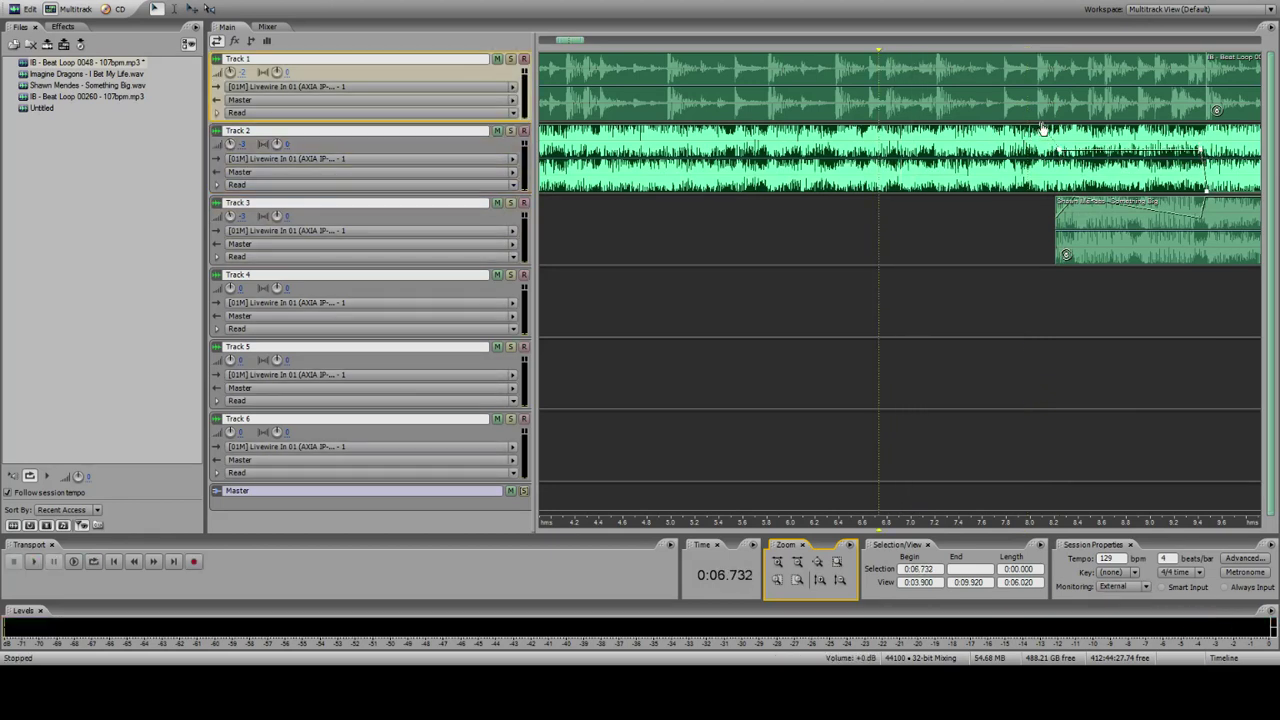
pyautogui.click(1062, 155)
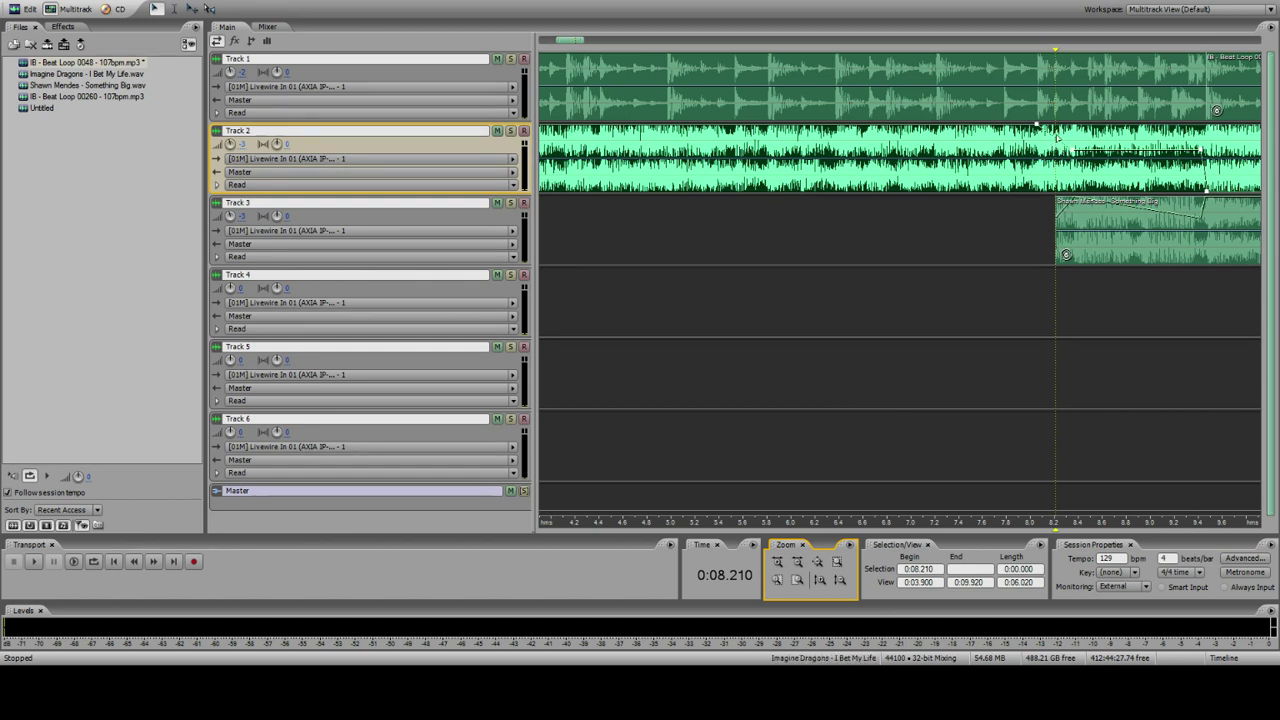
# Step: Play from 0:06.337 and raise the dip in Something Big's volume envelope near 0:09.4 to full level
pyautogui.click(831, 121)
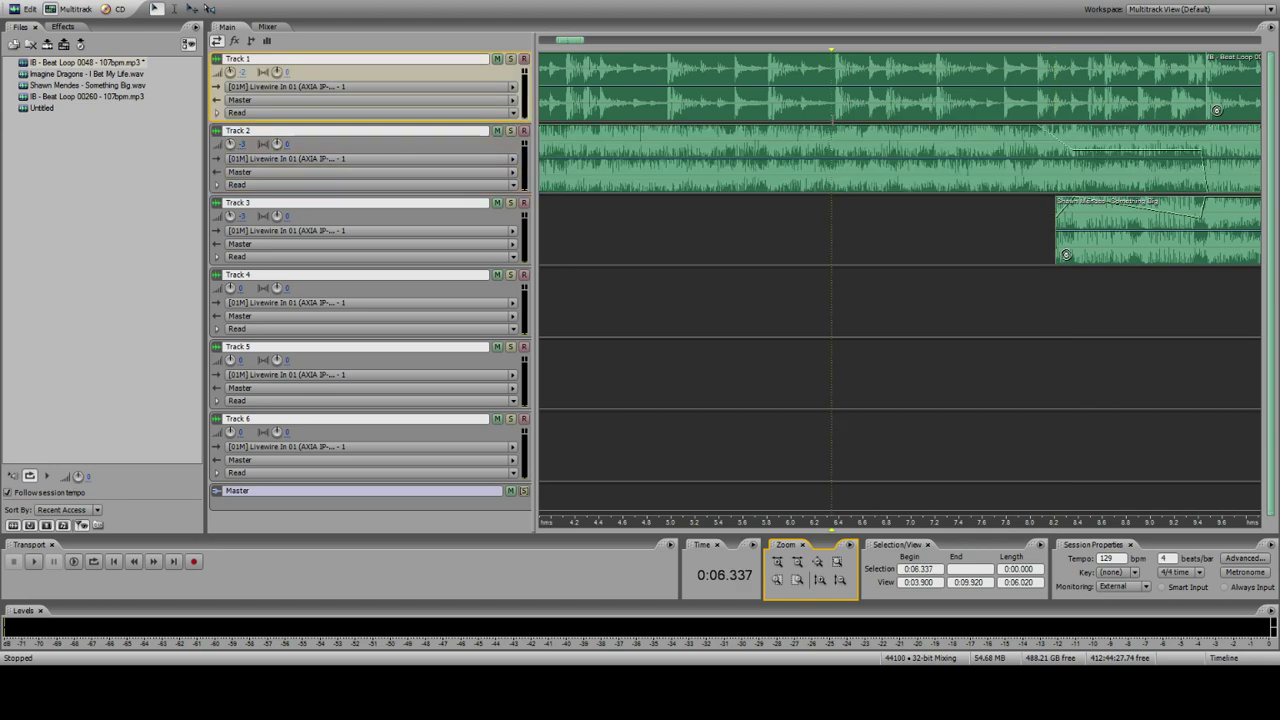
pyautogui.press('space')
pyautogui.click(1230, 222)
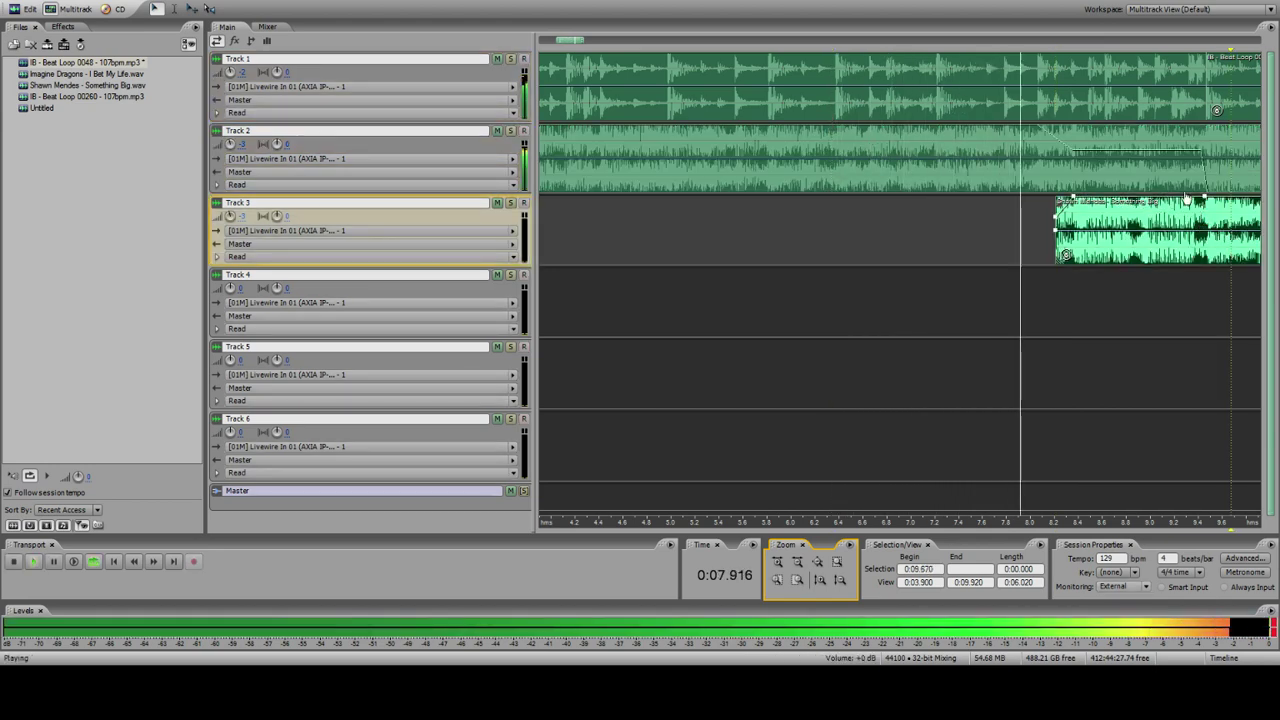
pyautogui.click(887, 100)
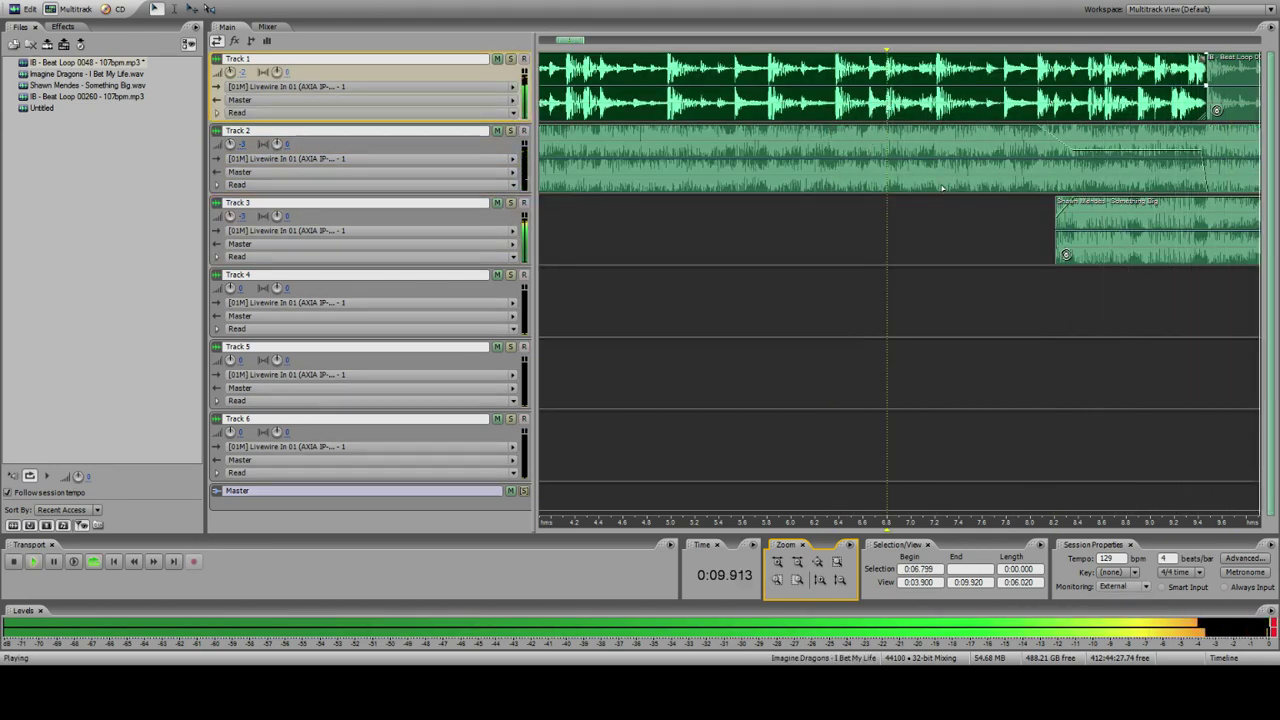
# Step: Widen I Bet My Life's volume fade on Track 2 to run from about 0:07.98 to 0:08.41
pyautogui.press('space')
pyautogui.click(1027, 128)
pyautogui.click(935, 110)
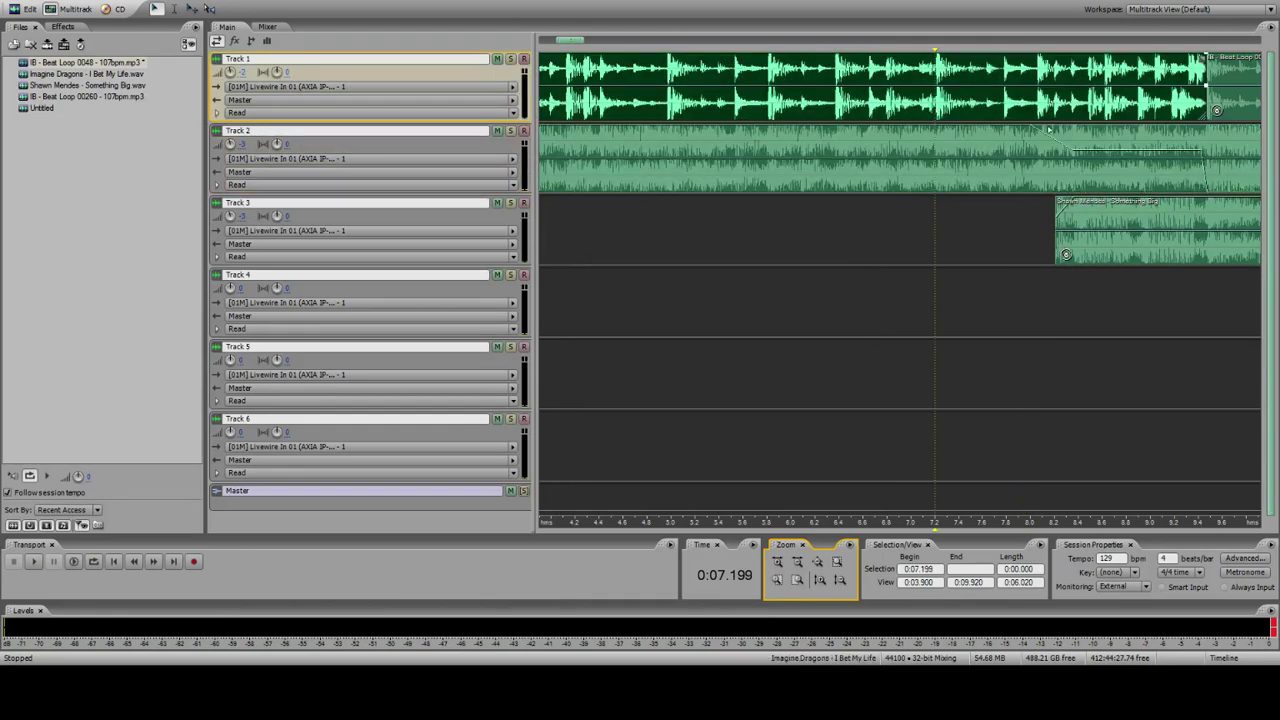
pyautogui.click(1074, 144)
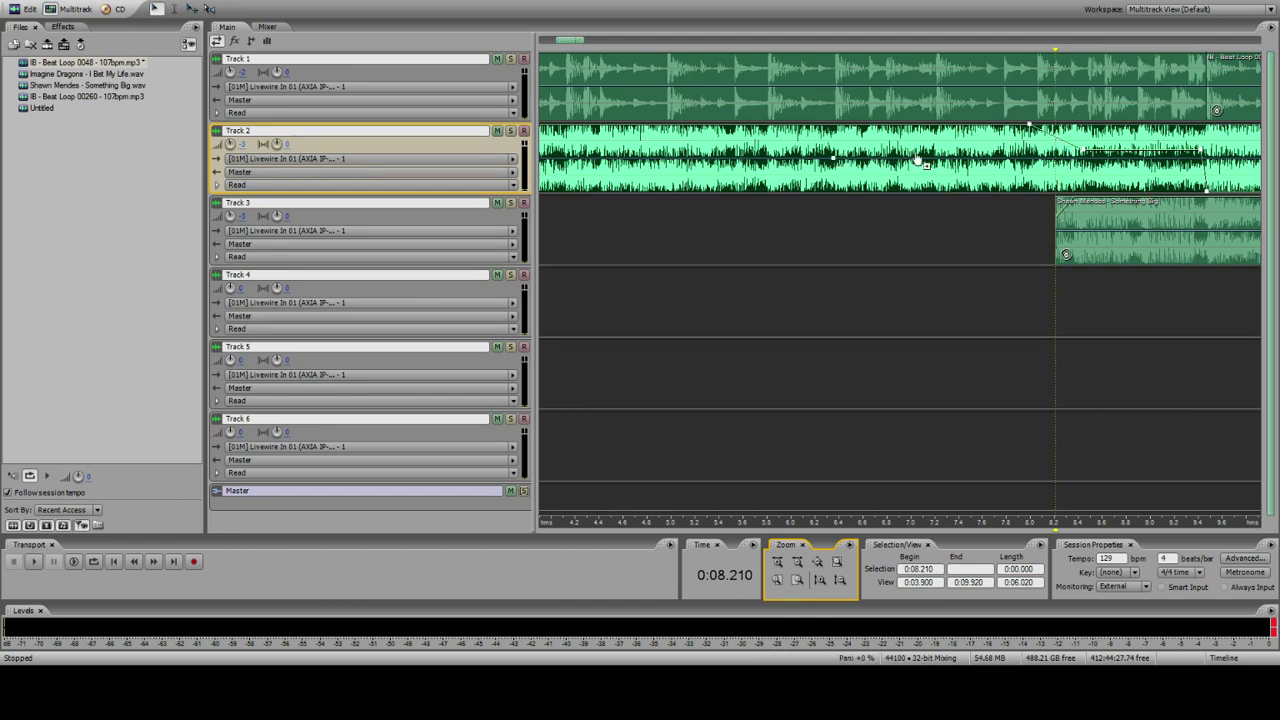
# Step: Play the lead-in and the entry of Something Big at about 0:08.2 to check the wider fade
pyautogui.press('space')
pyautogui.click(712, 100)
pyautogui.click(1054, 204)
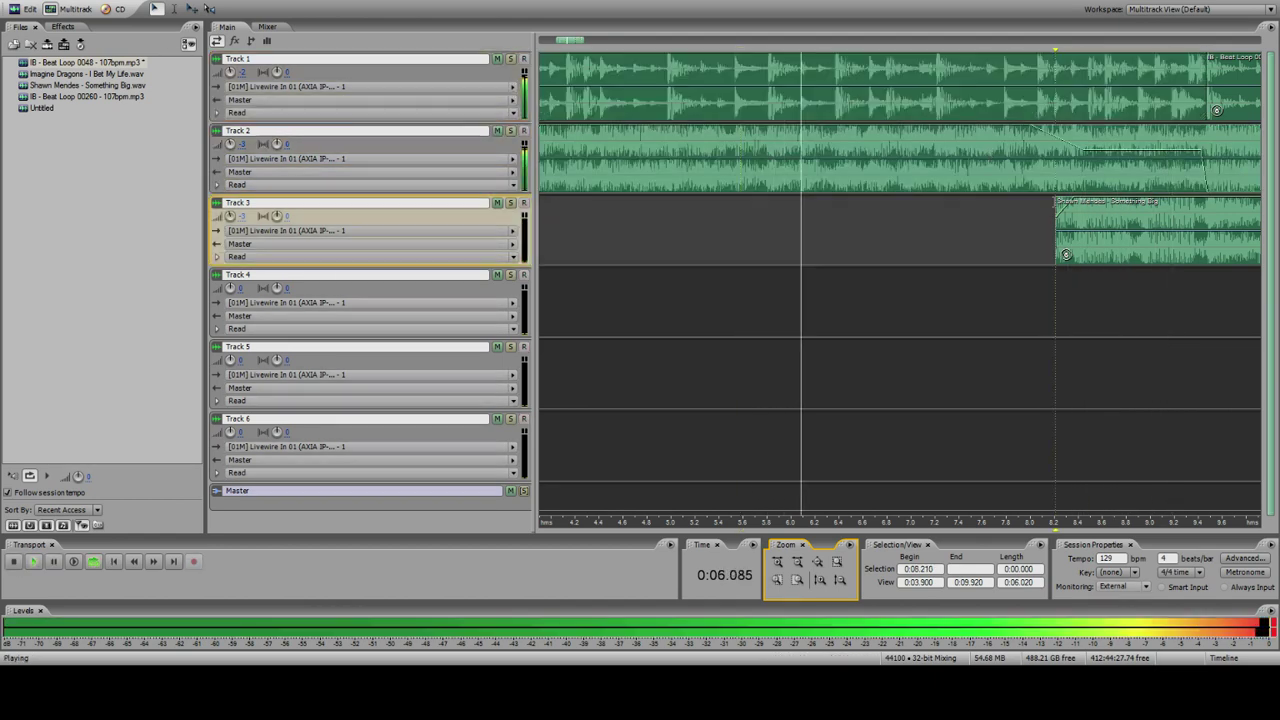
pyautogui.click(1089, 106)
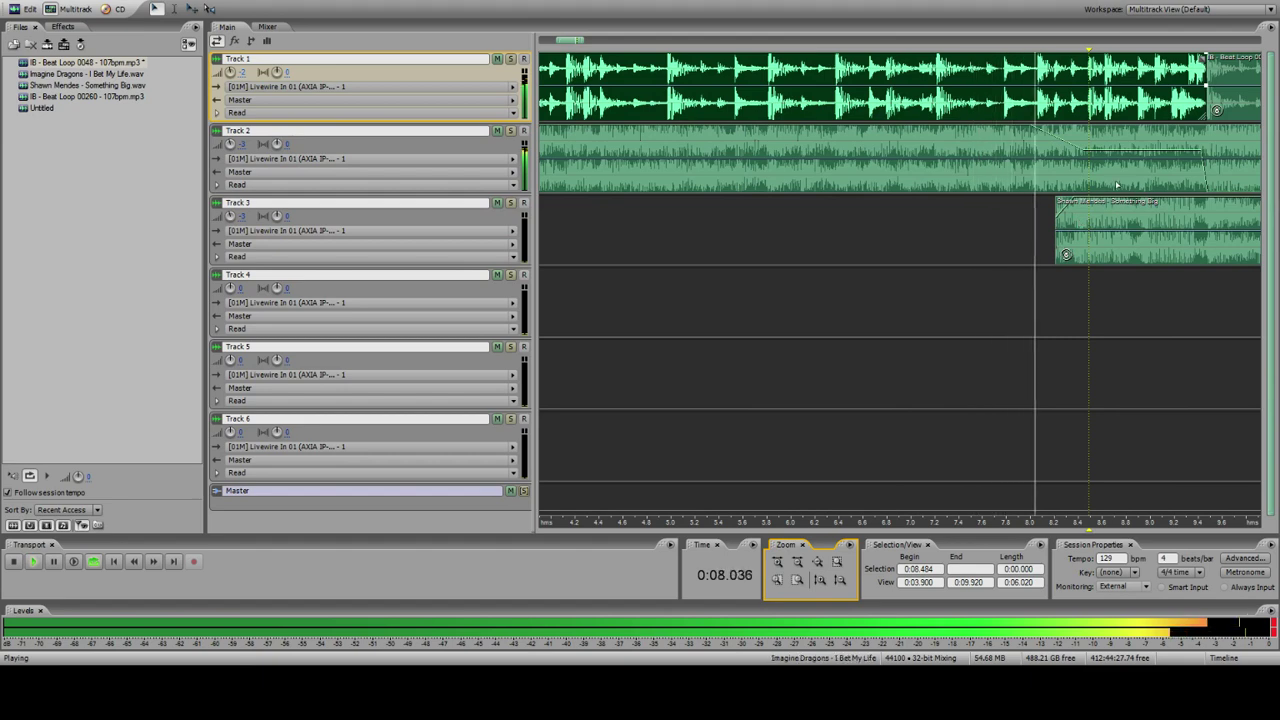
pyautogui.click(884, 189)
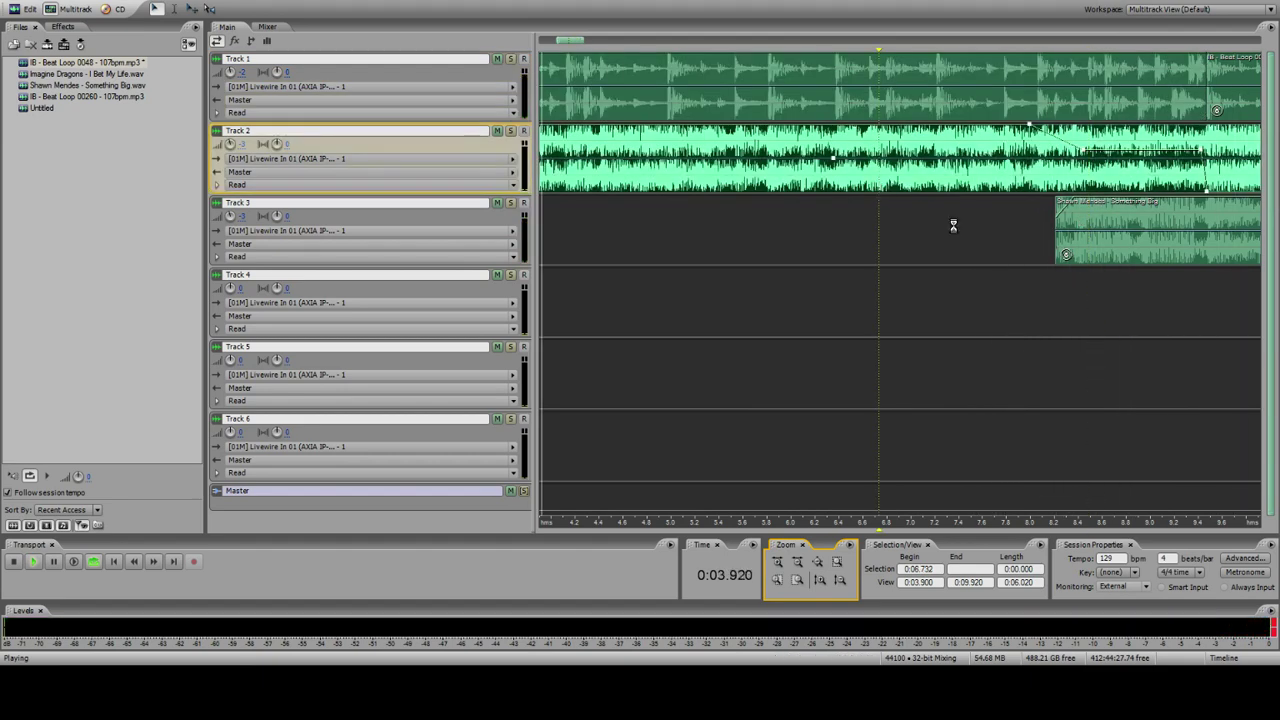
pyautogui.scroll(3, 1006, 406)
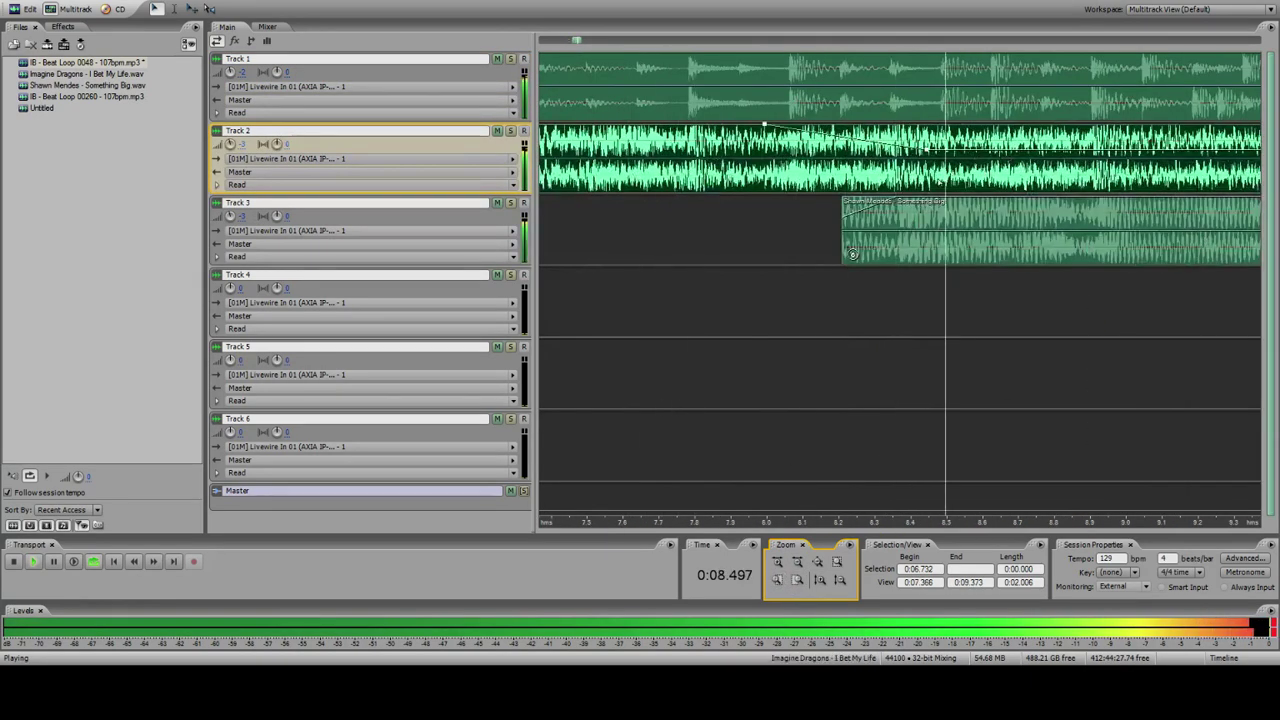
# Step: Shift the Something Big clip on Track 3 slightly earlier to start at about 0:08.2 and play it from 0:07.464
pyautogui.press('space')
pyautogui.moveTo(1205, 239); pyautogui.dragTo(1201, 239)
pyautogui.click(575, 228)
pyautogui.press('space')
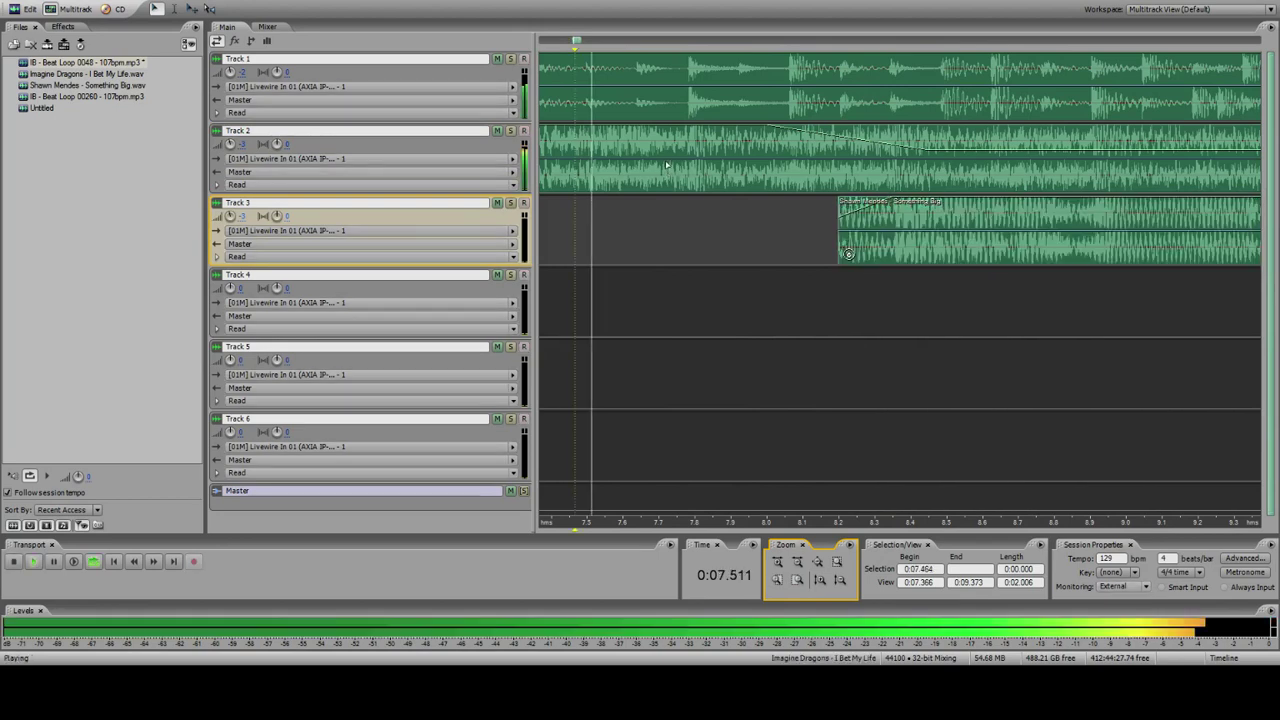
# Step: Play the transition from 0:07.374 and again from the beat loop boundary at 0:09.468
pyautogui.click(778, 562)
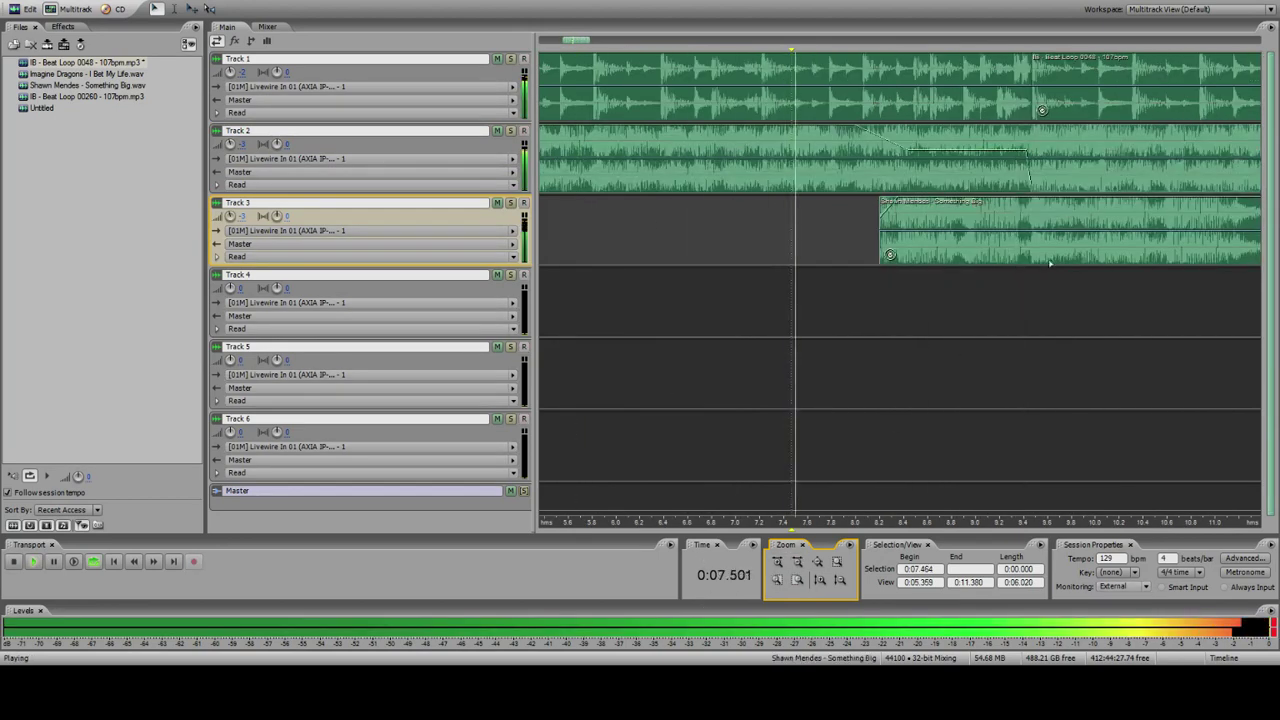
pyautogui.click(815, 158)
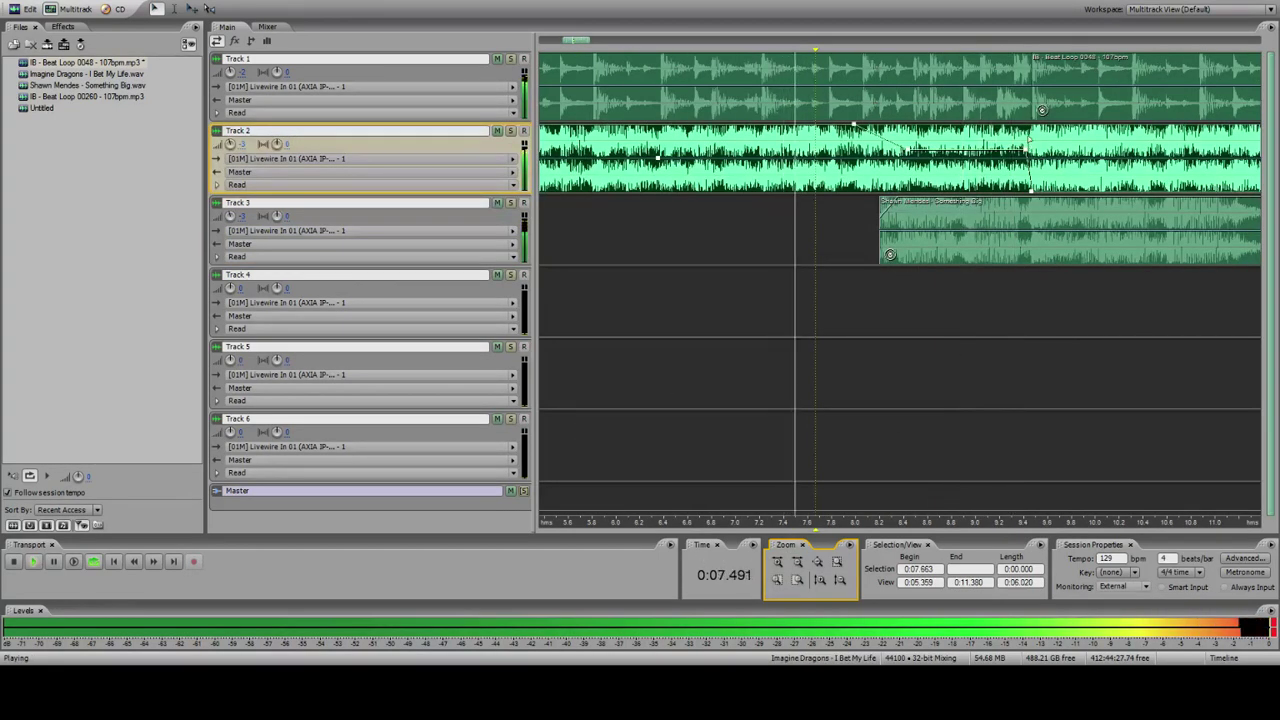
pyautogui.click(781, 158)
pyautogui.press('space')
pyautogui.press('space')
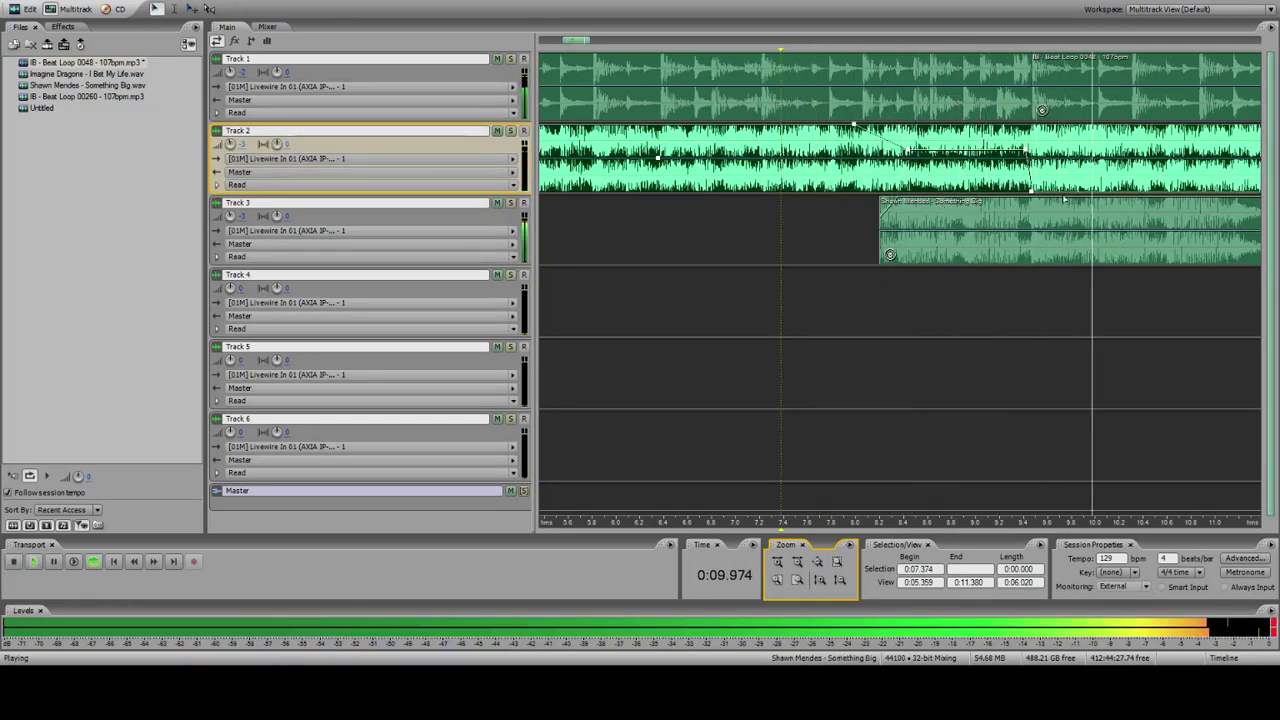
pyautogui.press('space')
pyautogui.click(1040, 108)
pyautogui.press('space')
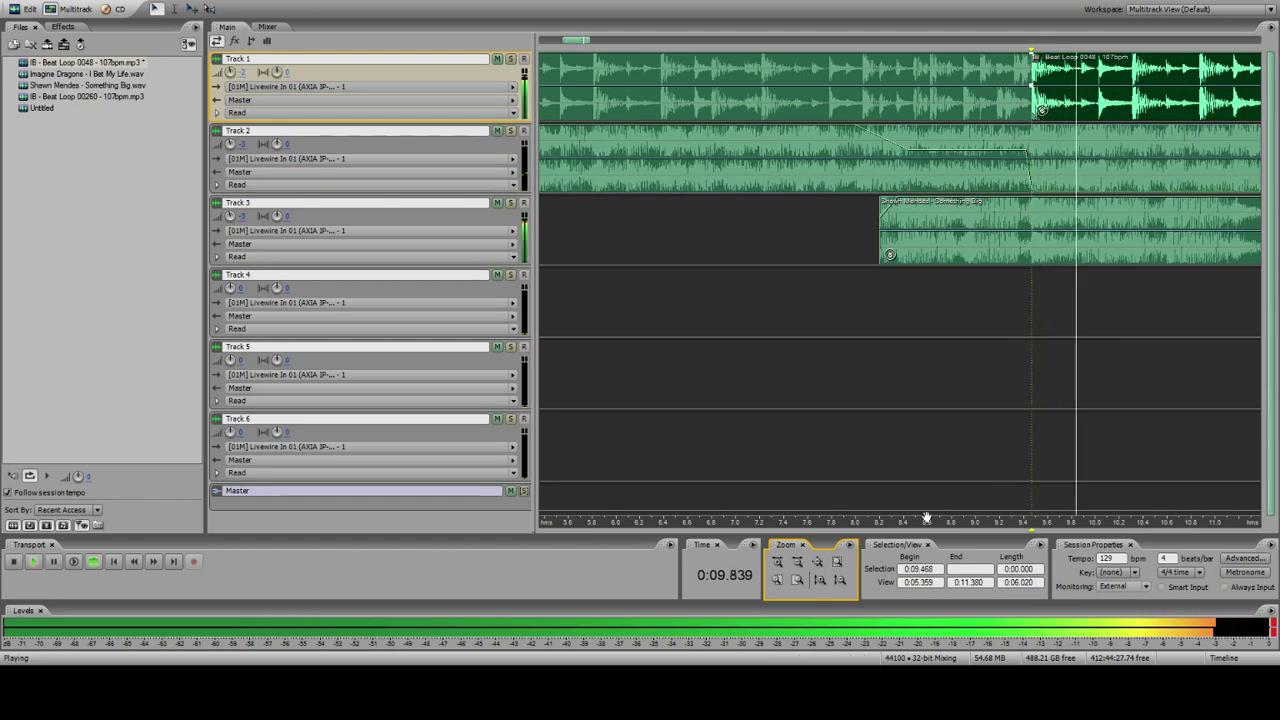
pyautogui.press('space')
pyautogui.press('space')
# Step: Nudge the Something Big clip on Track 3 to start at 0:08.195, using the Track 1 beat at 0:08.900 as reference
pyautogui.scroll(1, 1040, 268)
pyautogui.press('space')
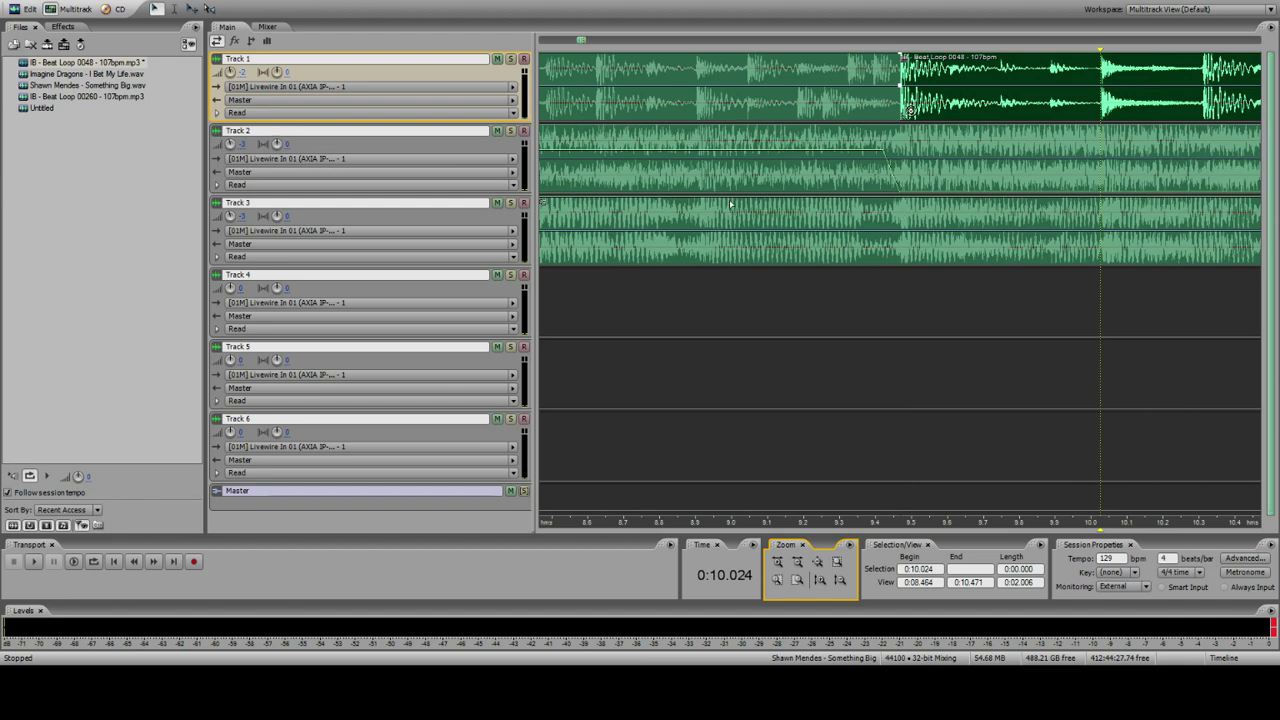
pyautogui.click(630, 212)
pyautogui.click(696, 105)
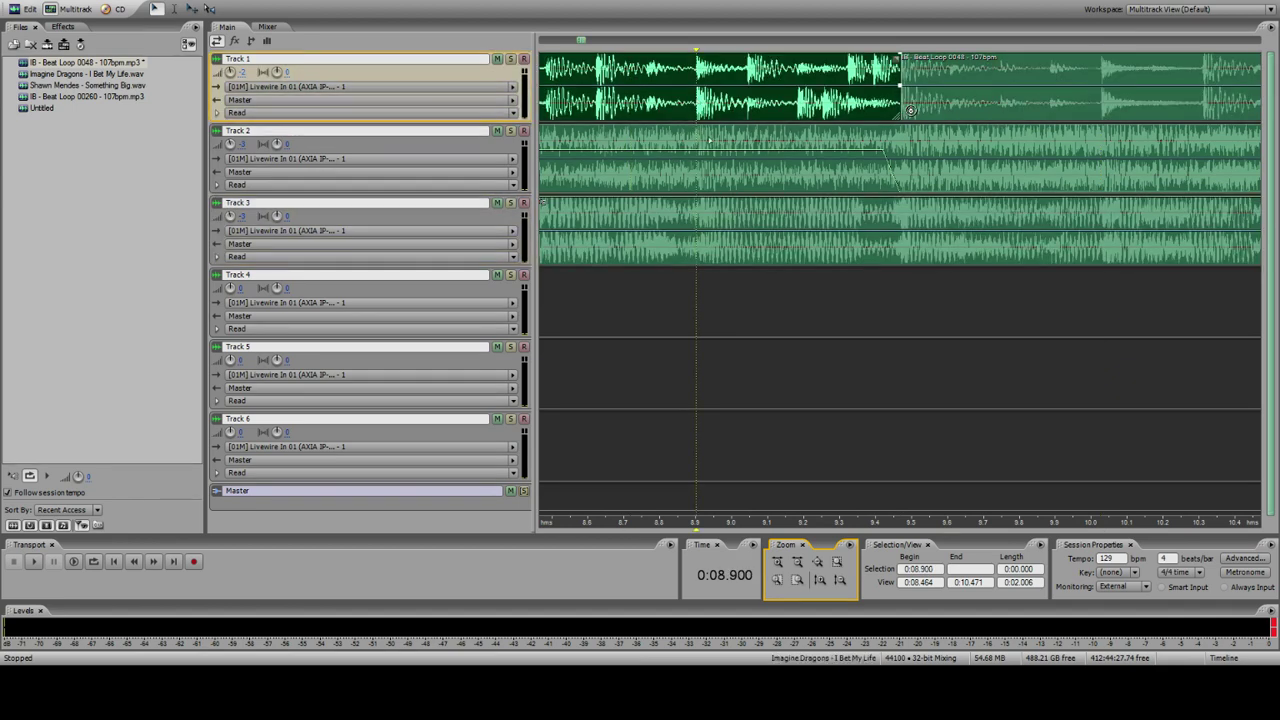
pyautogui.click(725, 222)
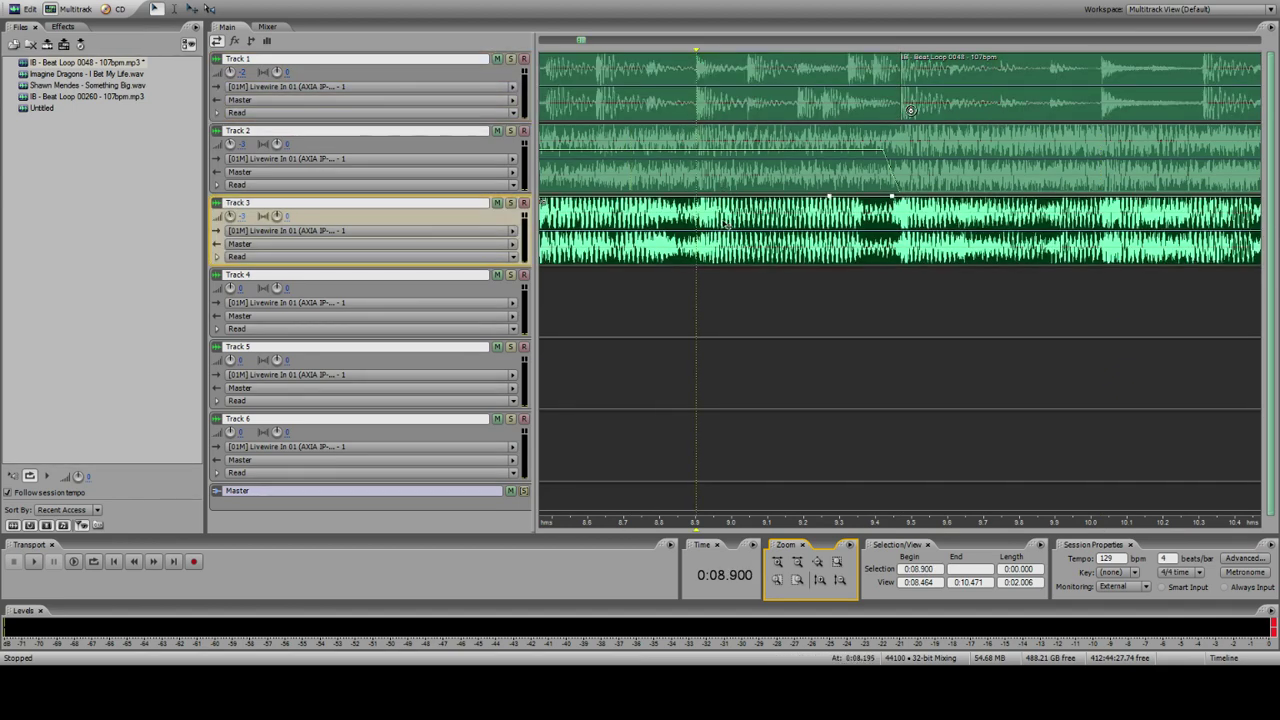
pyautogui.click(798, 562)
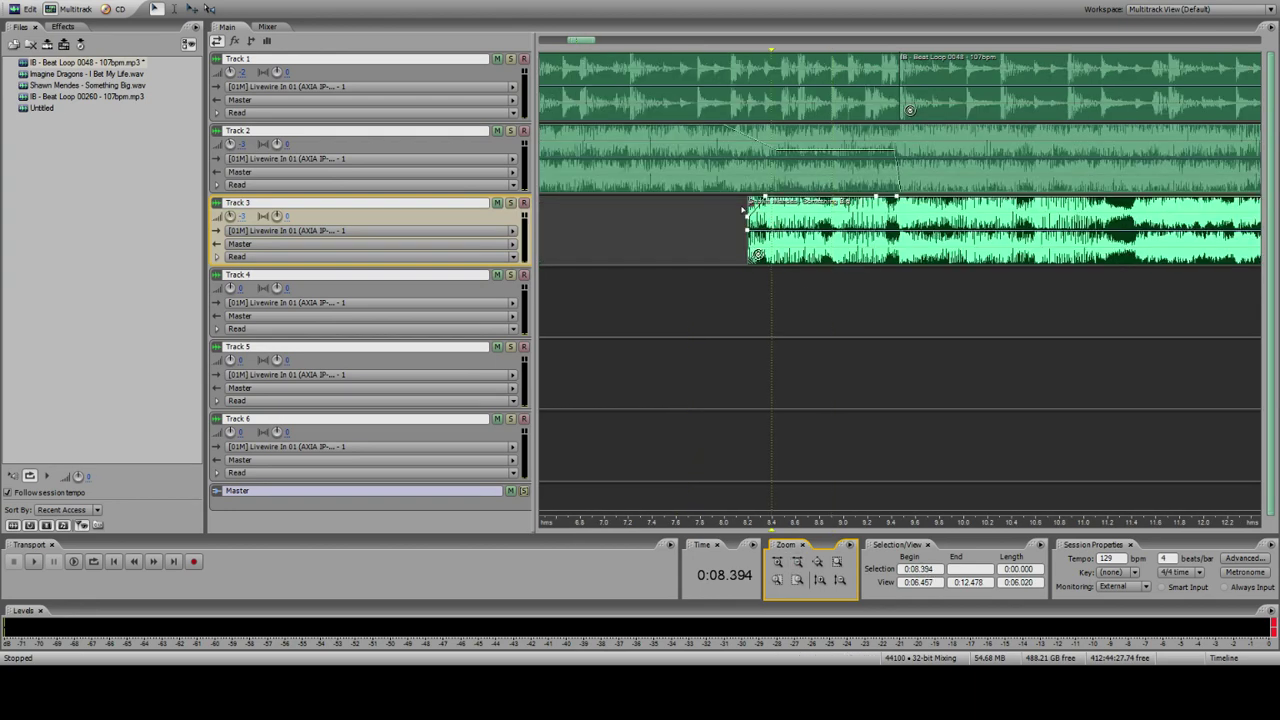
# Step: Play the mix from the start of the session through the entry of Something Big on Track 3
pyautogui.click(658, 100)
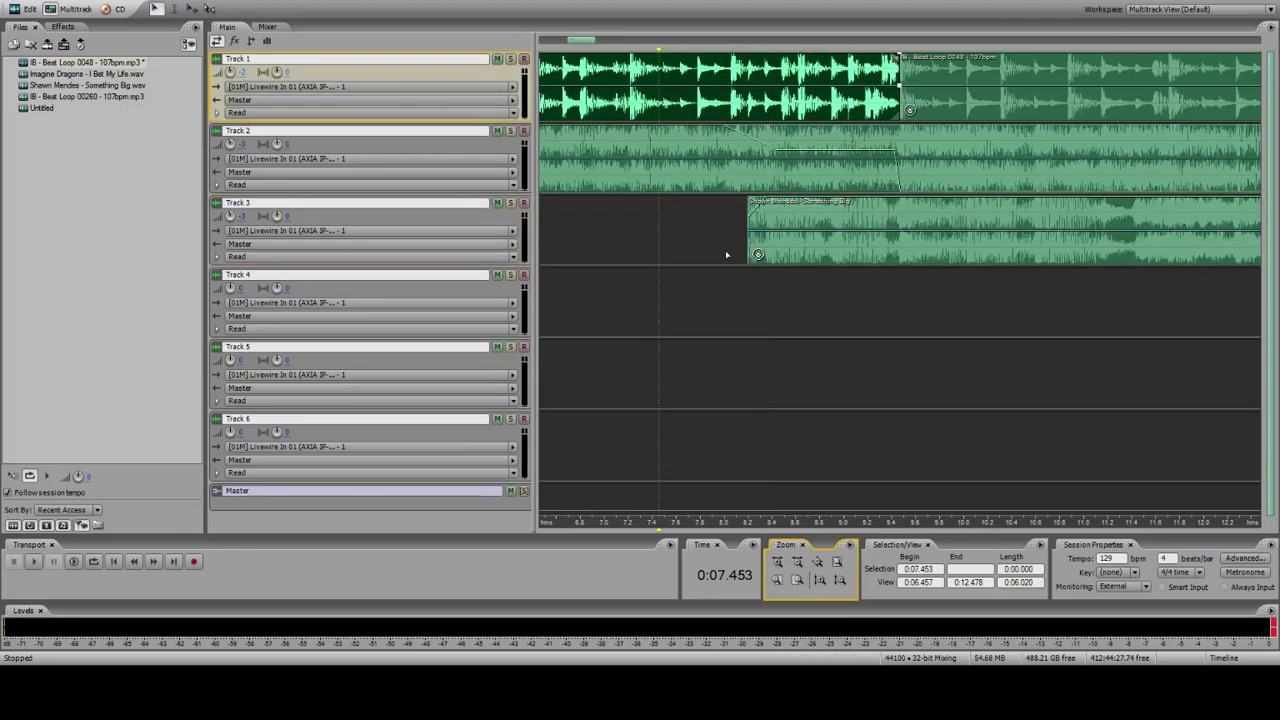
pyautogui.click(803, 567)
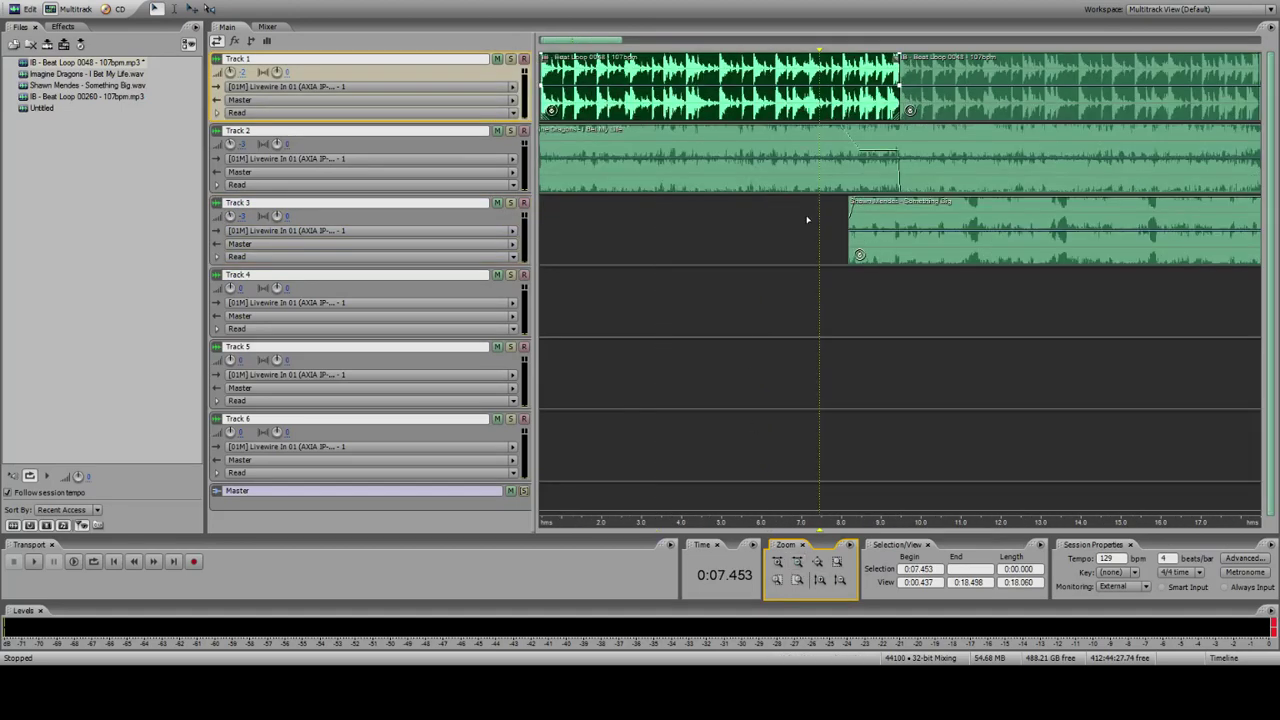
pyautogui.click(797, 580)
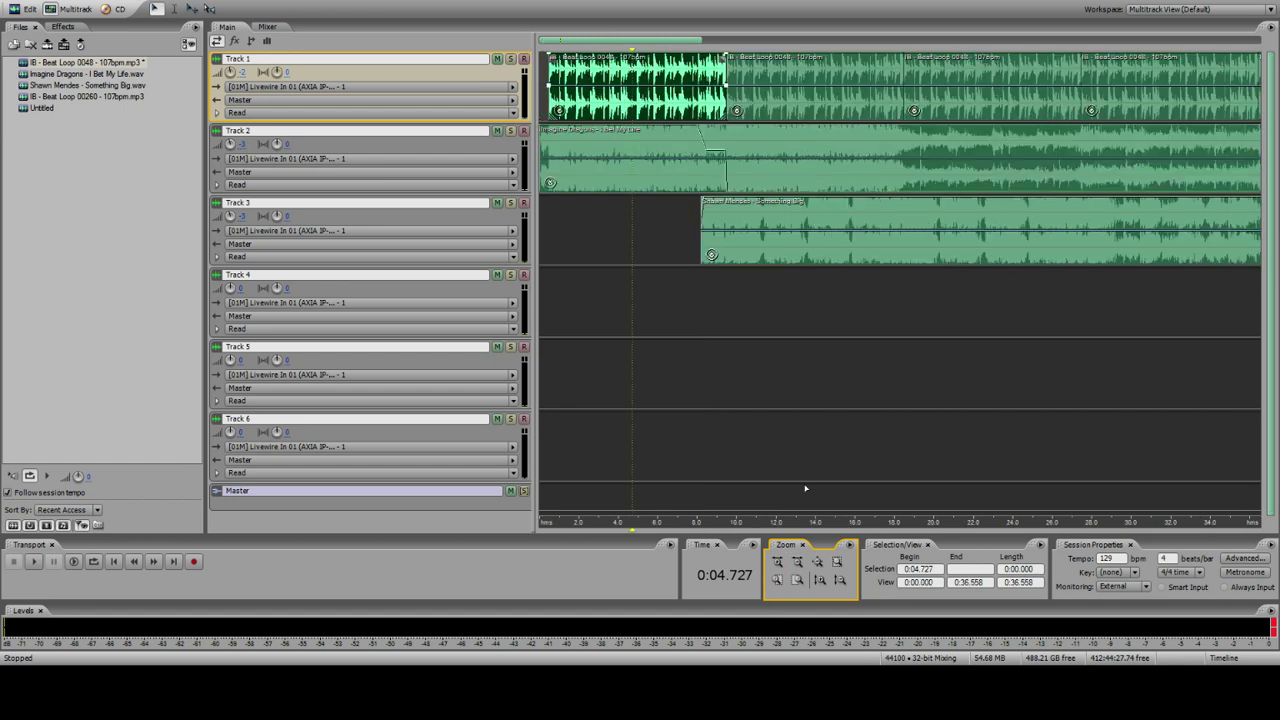
pyautogui.click(543, 102)
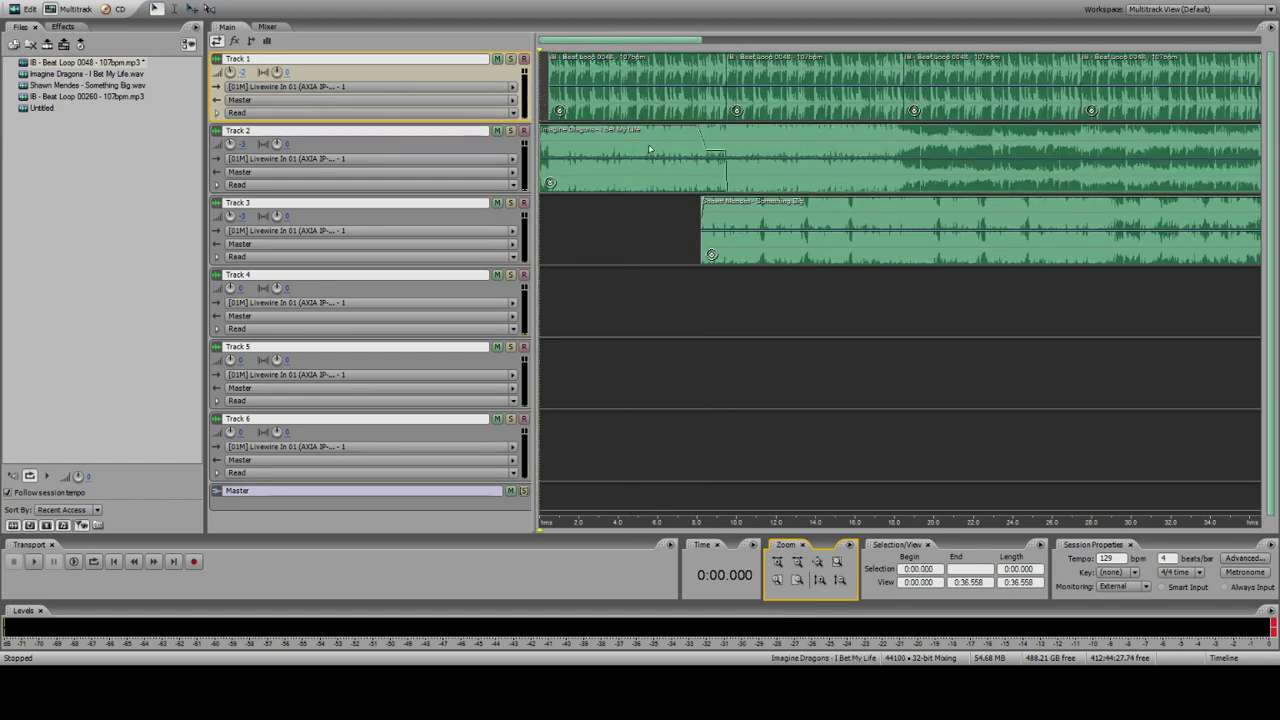
pyautogui.press('space')
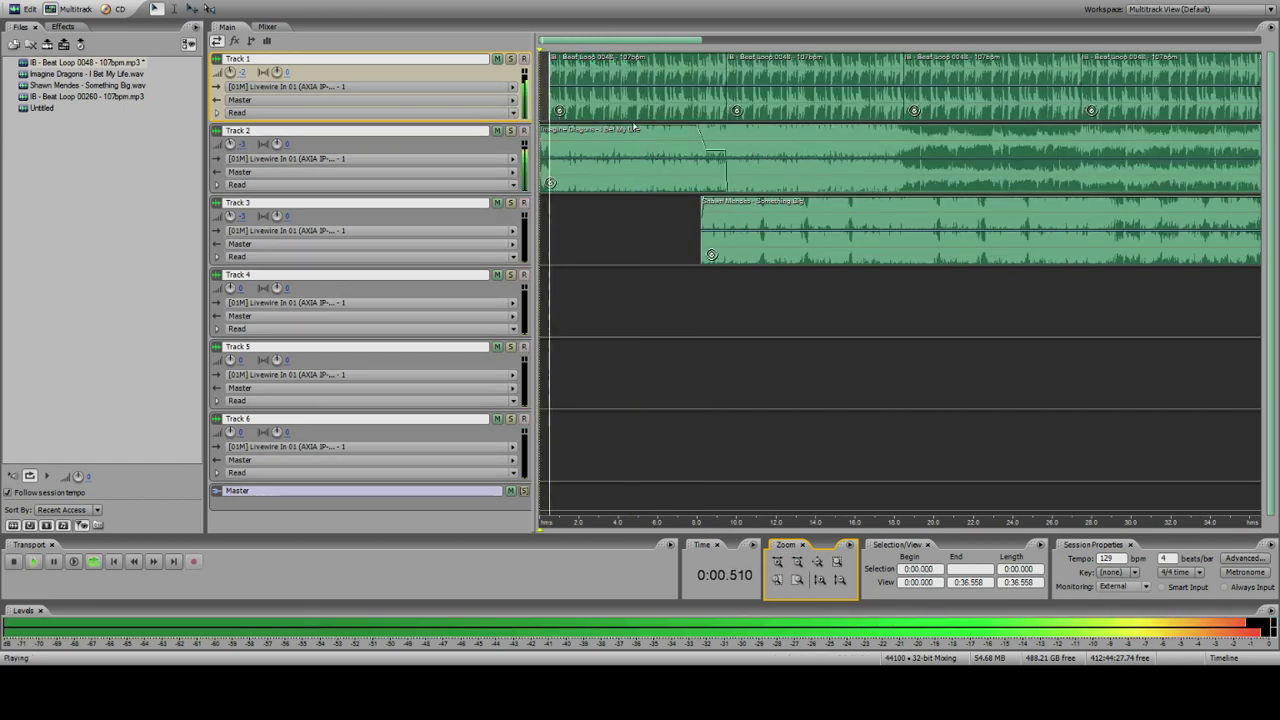
pyautogui.click(693, 172)
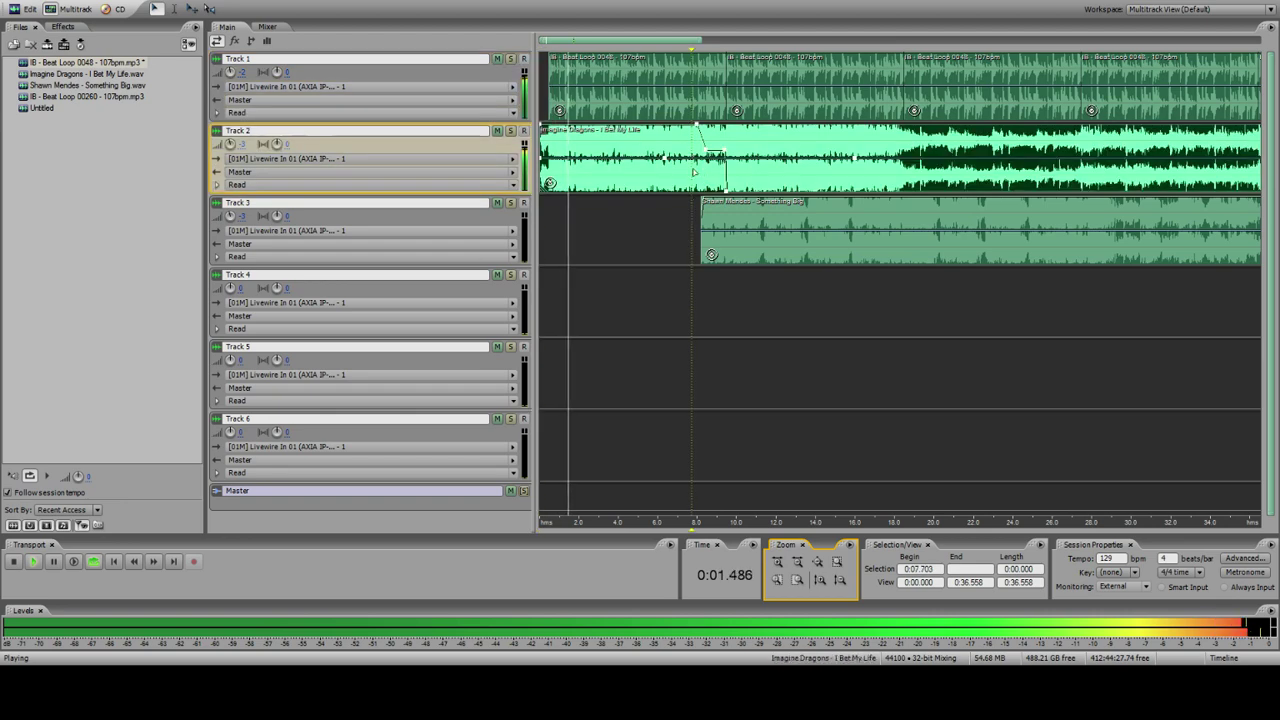
pyautogui.click(797, 562)
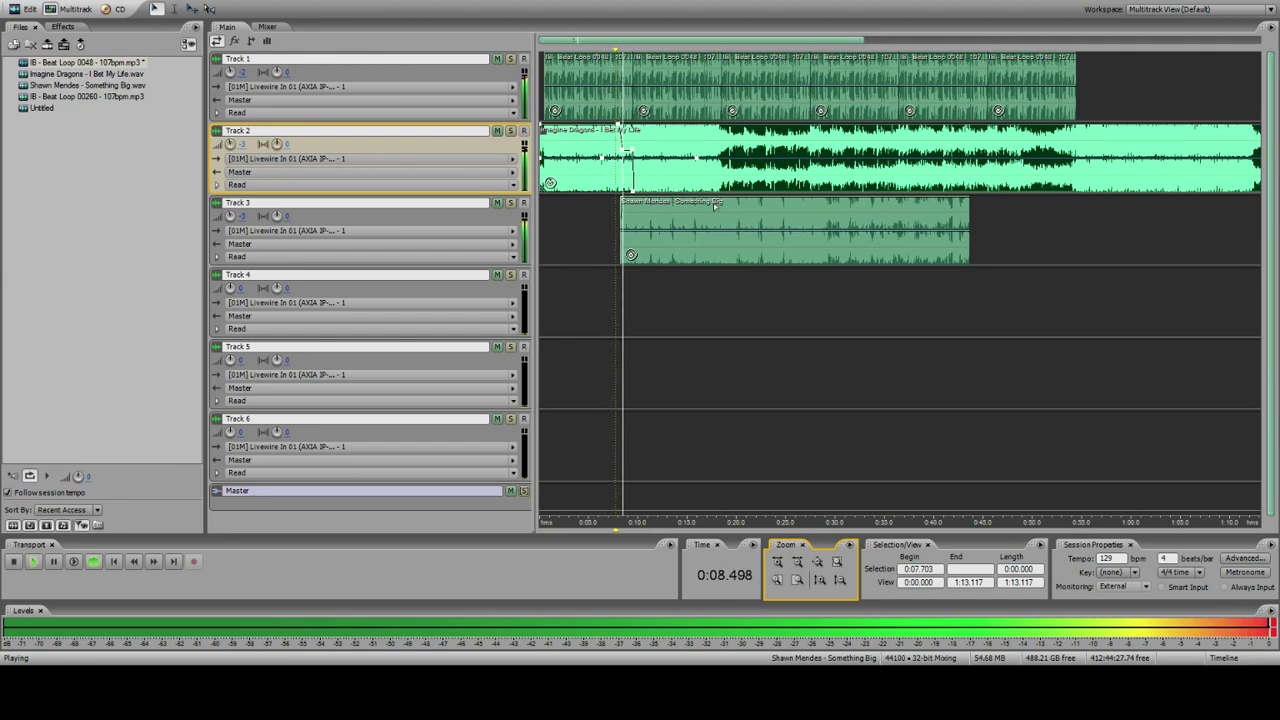
pyautogui.click(613, 97)
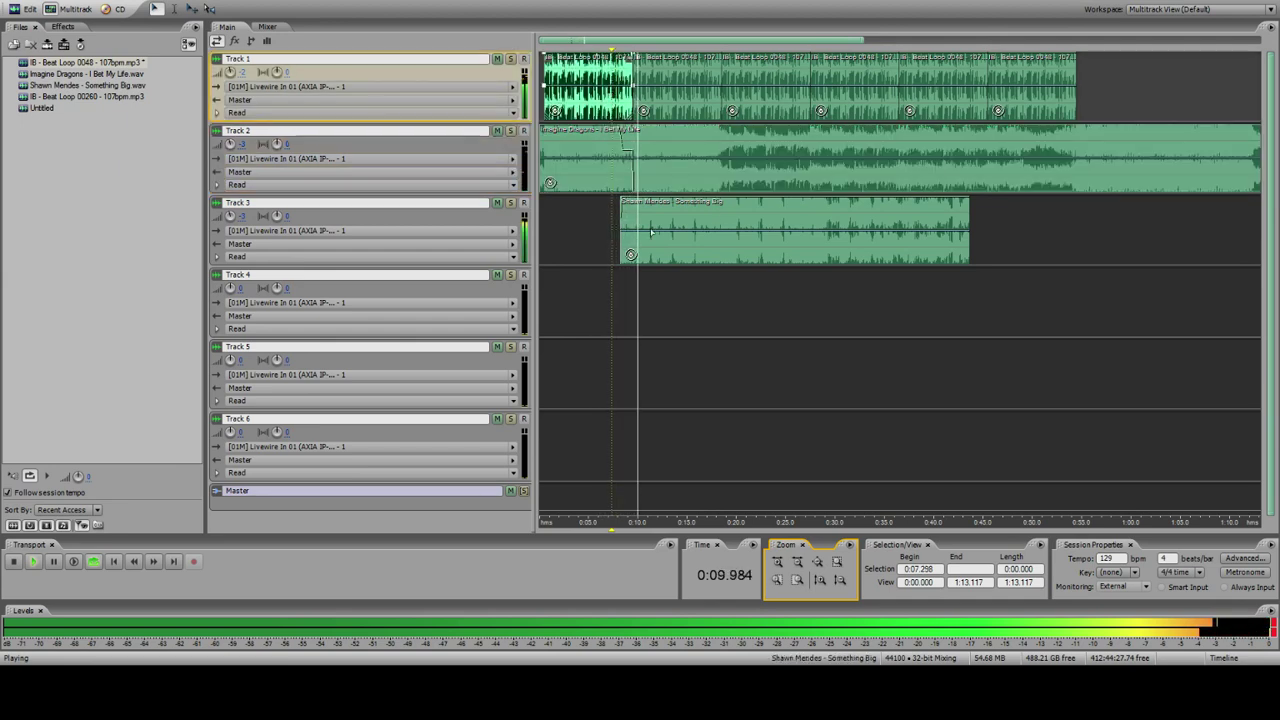
# Step: Shift the Something Big clip on Track 3 slightly later, lining it up with the Track 1 beat at 0:11.714
pyautogui.click(778, 562)
pyautogui.click(778, 562)
pyautogui.press('space')
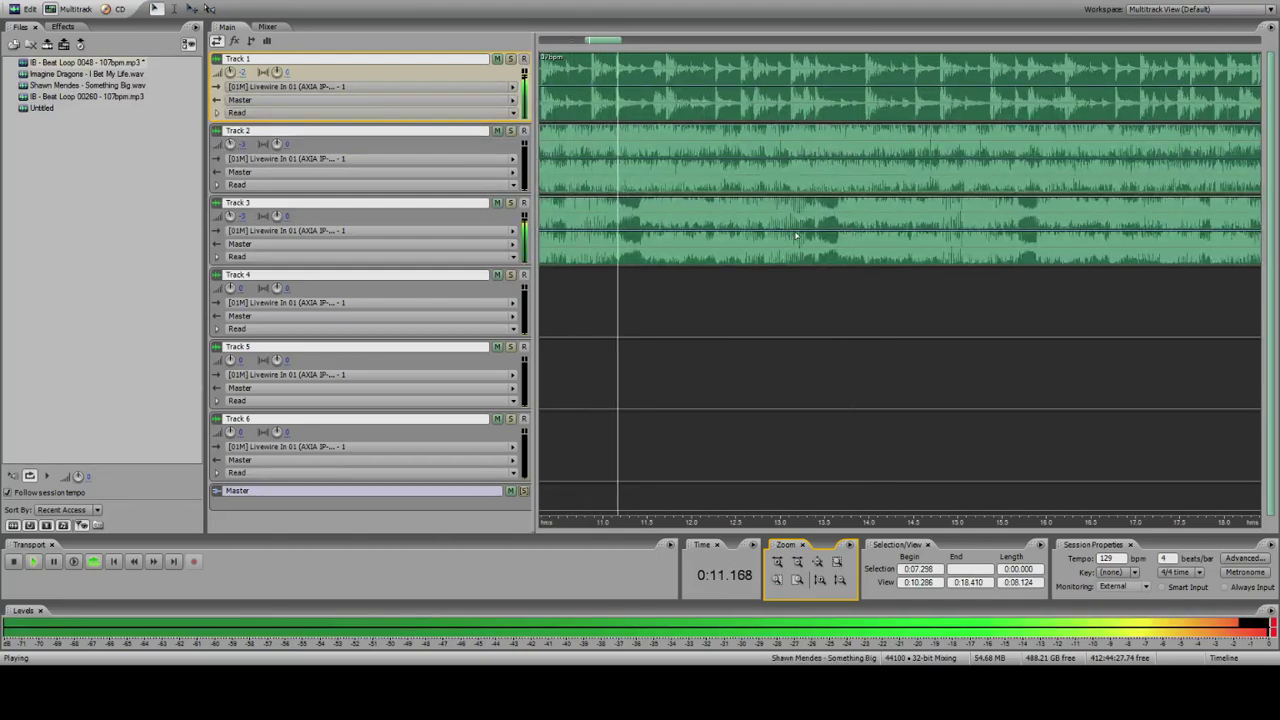
pyautogui.click(666, 111)
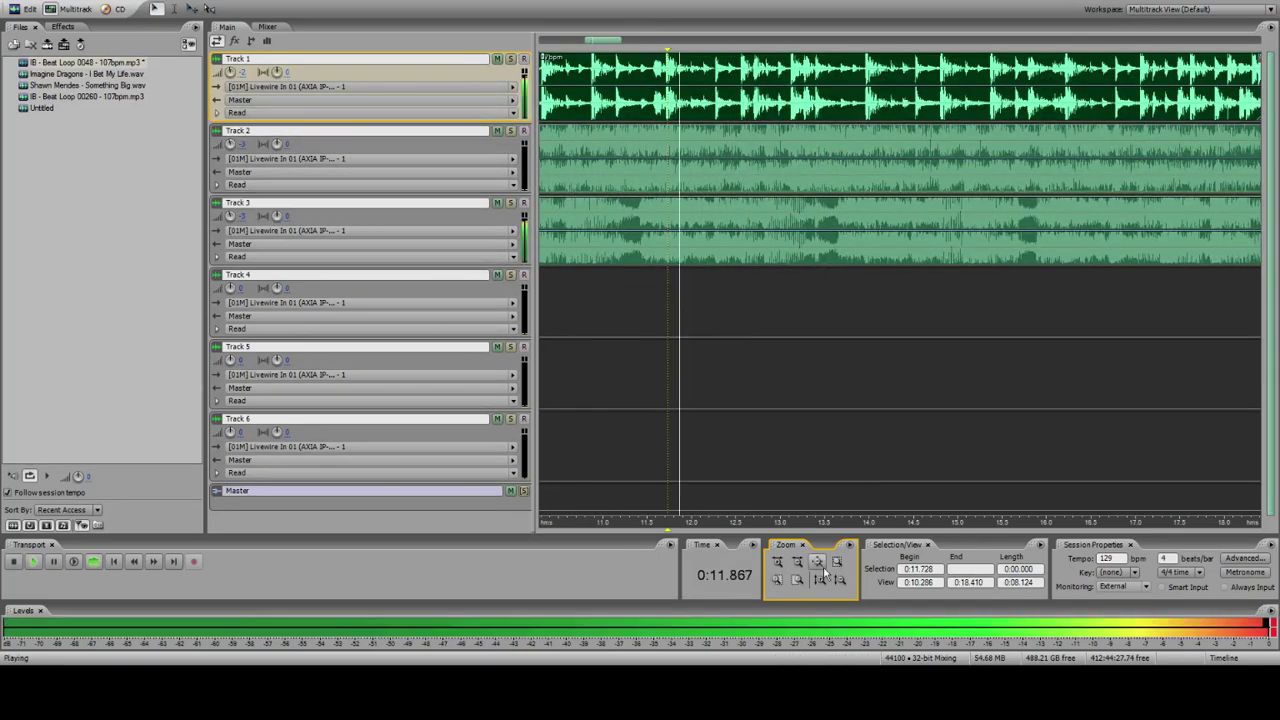
pyautogui.click(795, 584)
pyautogui.press('space')
pyautogui.click(873, 219)
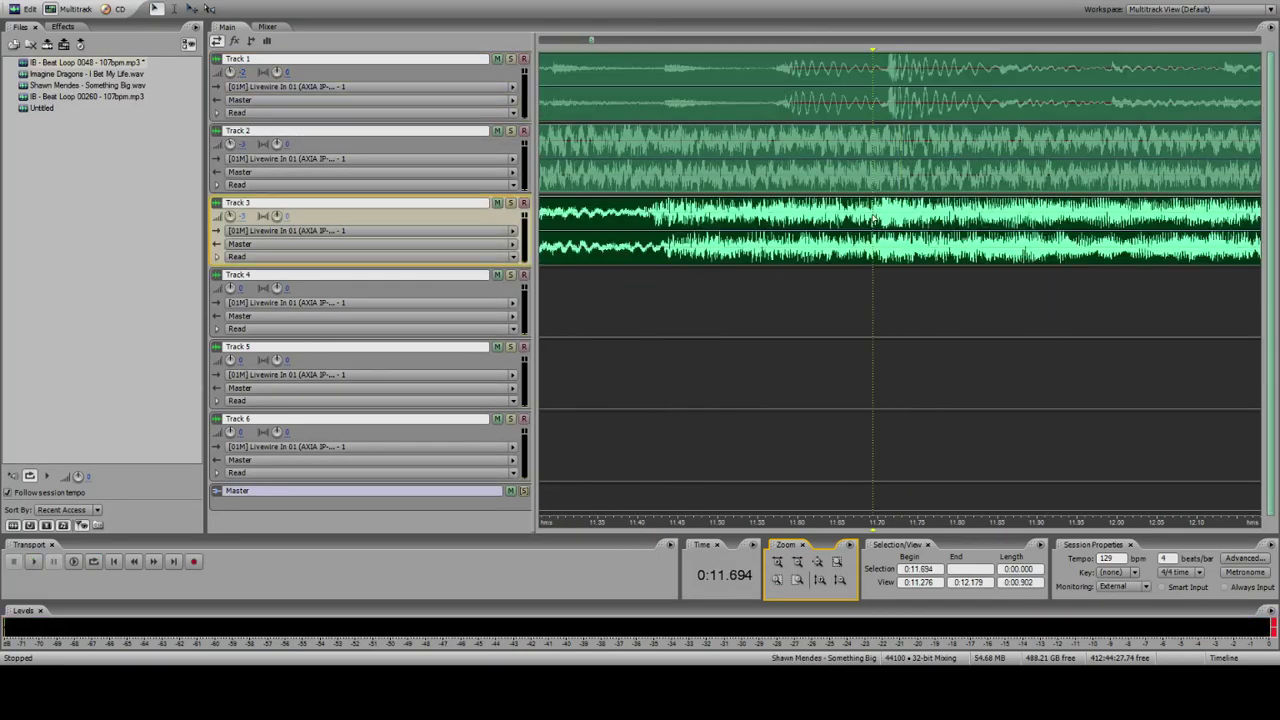
pyautogui.moveTo(893, 218); pyautogui.dragTo(899, 197)
pyautogui.click(889, 93)
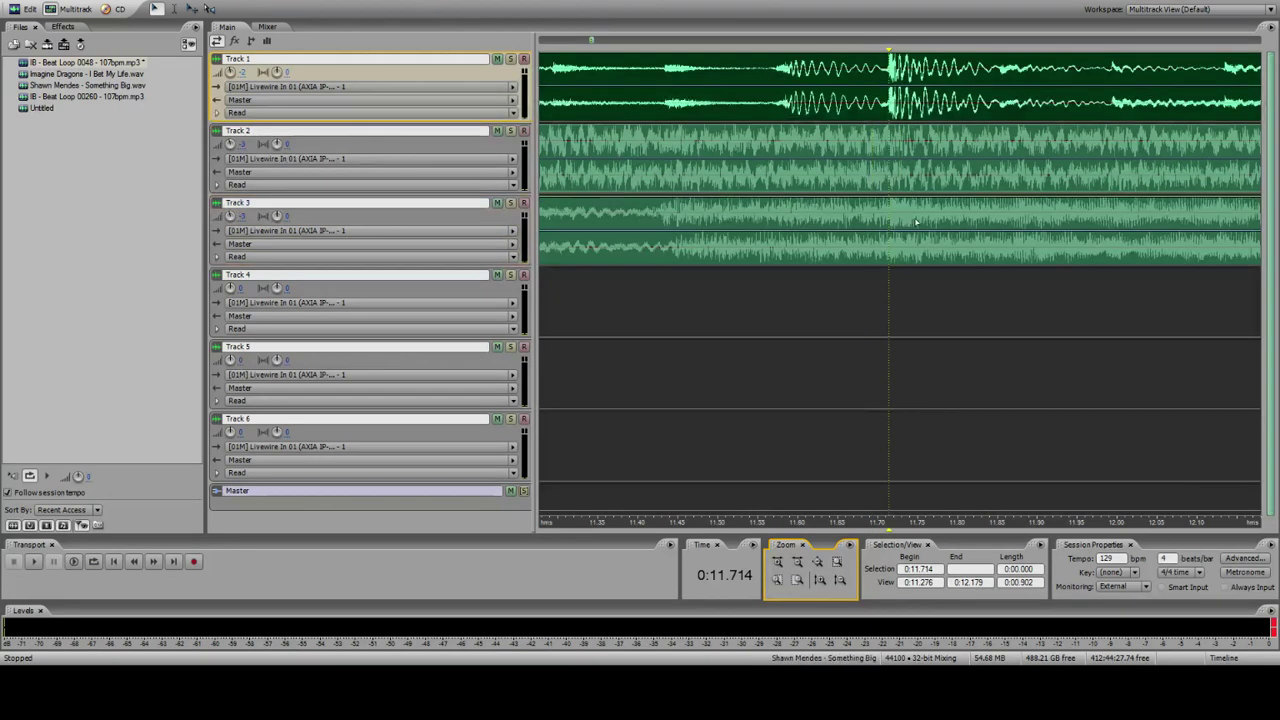
# Step: Play the transition from 0:07.853 past the beat loop boundary to check the shifted Something Big clip
pyautogui.click(838, 566)
pyautogui.click(556, 160)
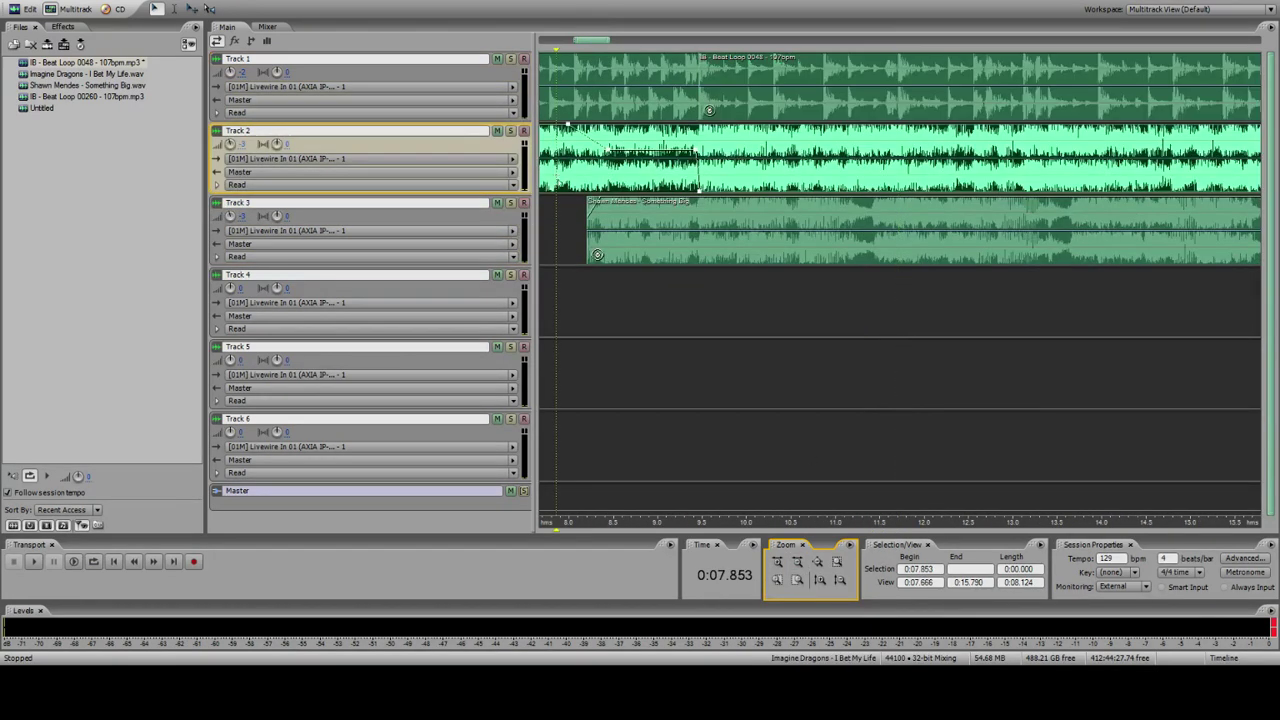
pyautogui.press('space')
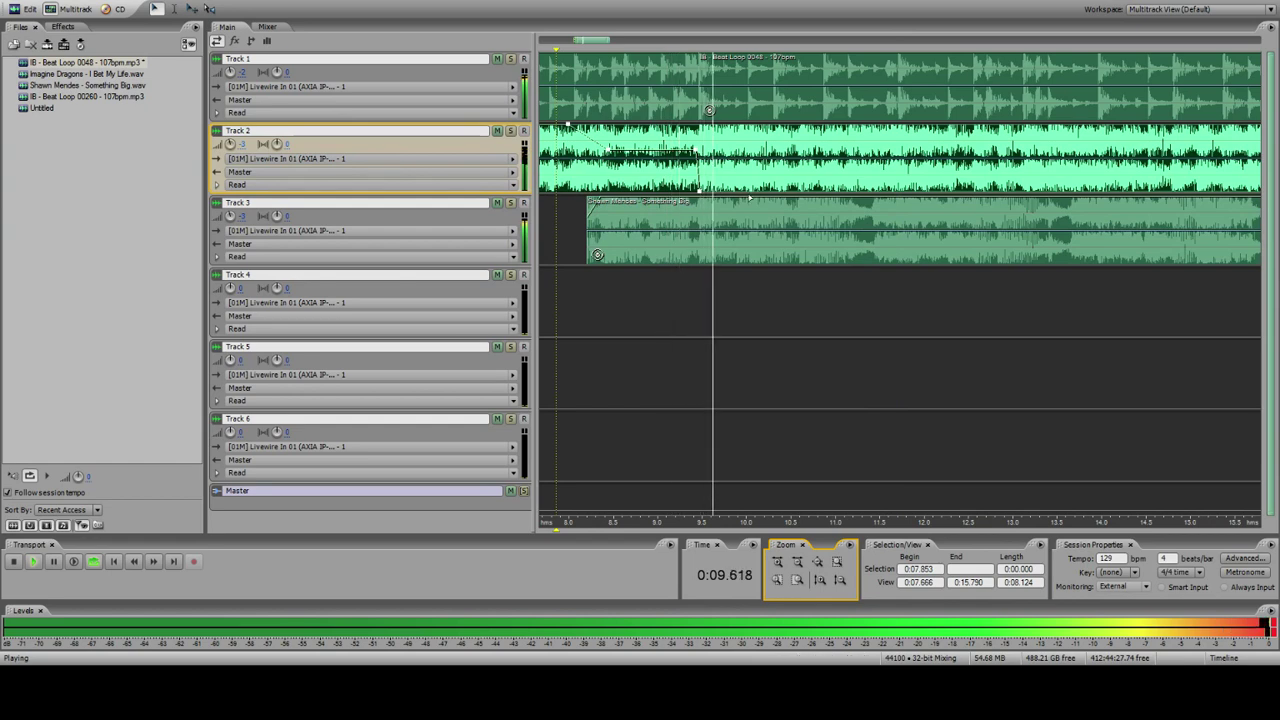
pyautogui.click(544, 84)
pyautogui.press('space')
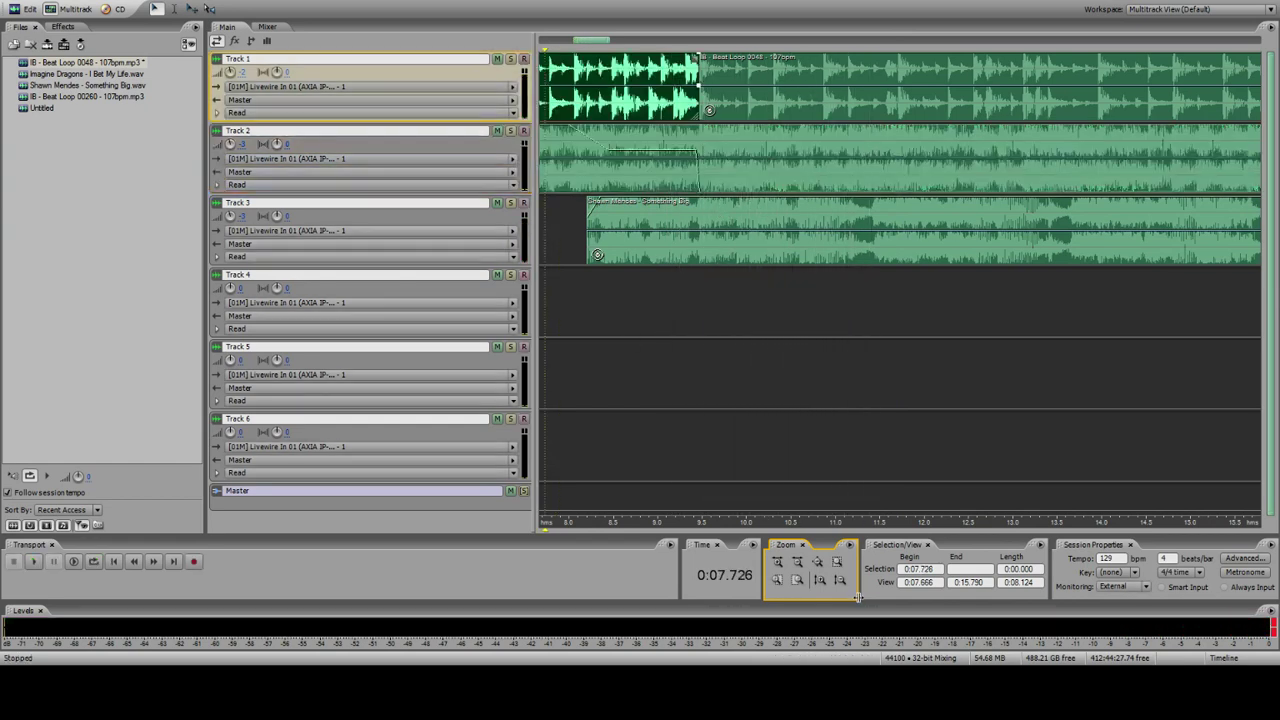
# Step: Play the whole mix from 0:00.000 through the transition and into Something Big up to about 0:19.8
pyautogui.click(797, 561)
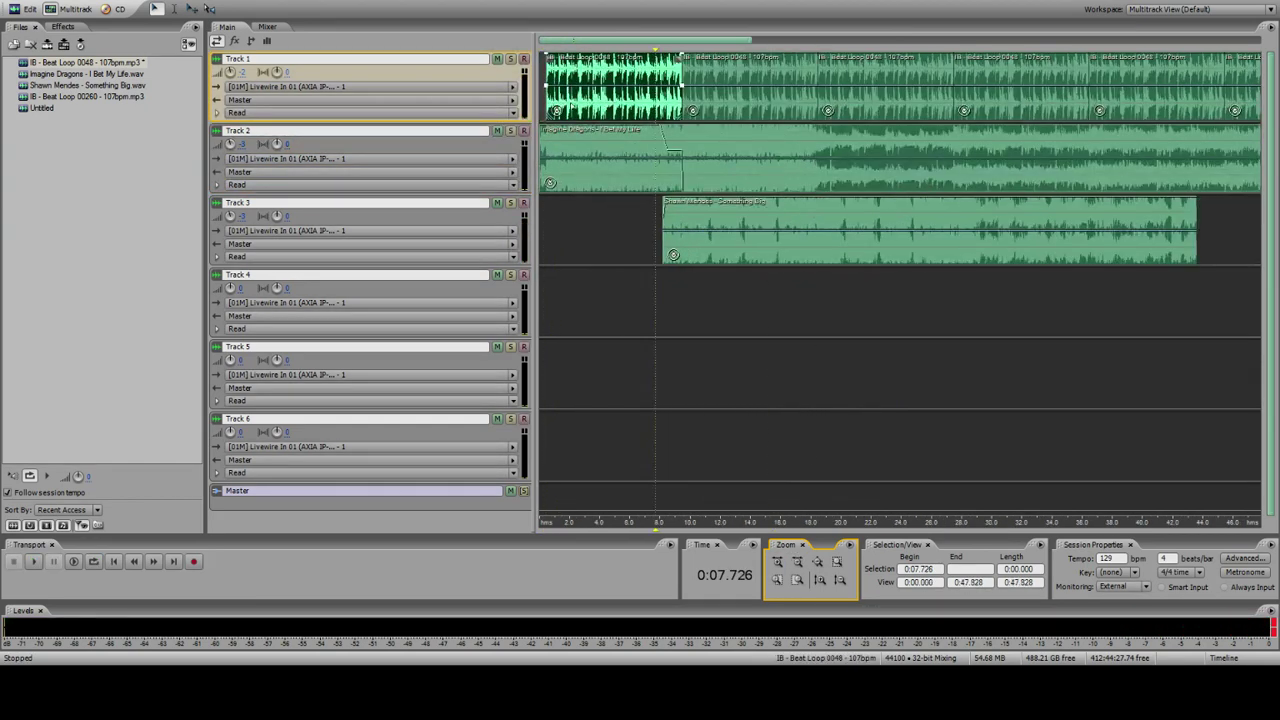
pyautogui.click(541, 113)
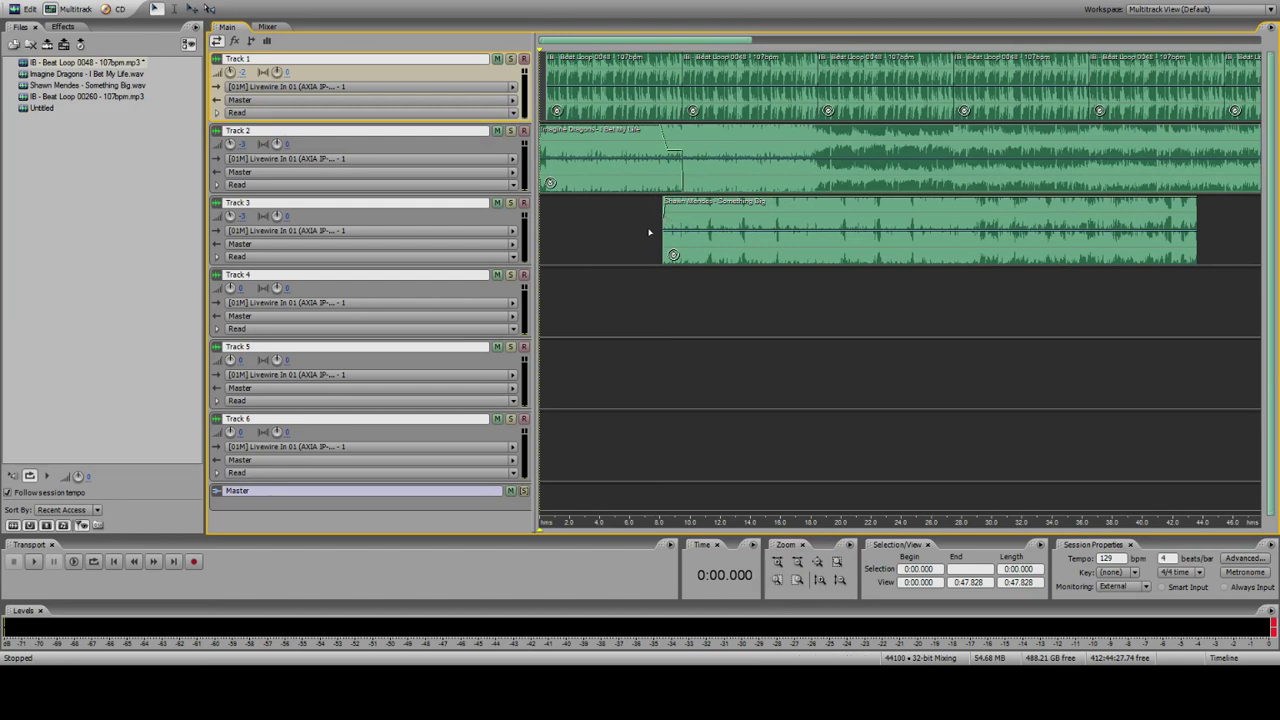
pyautogui.press('space')
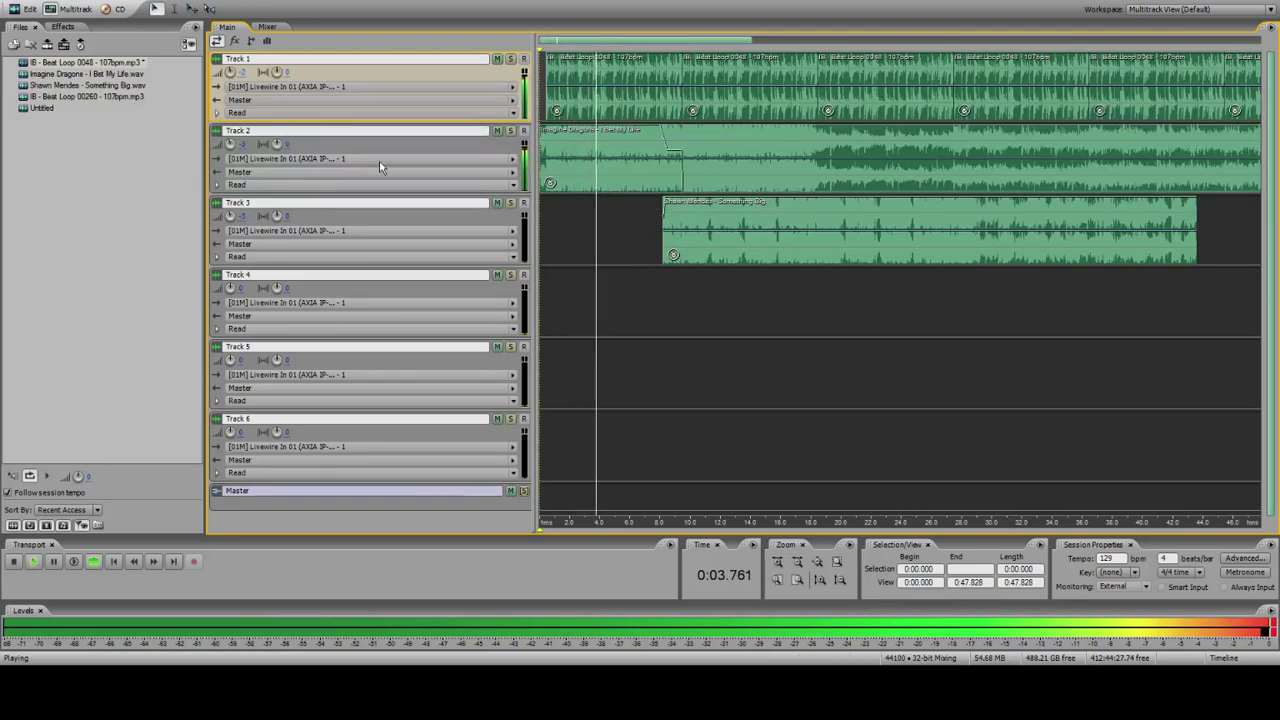
pyautogui.click(666, 85)
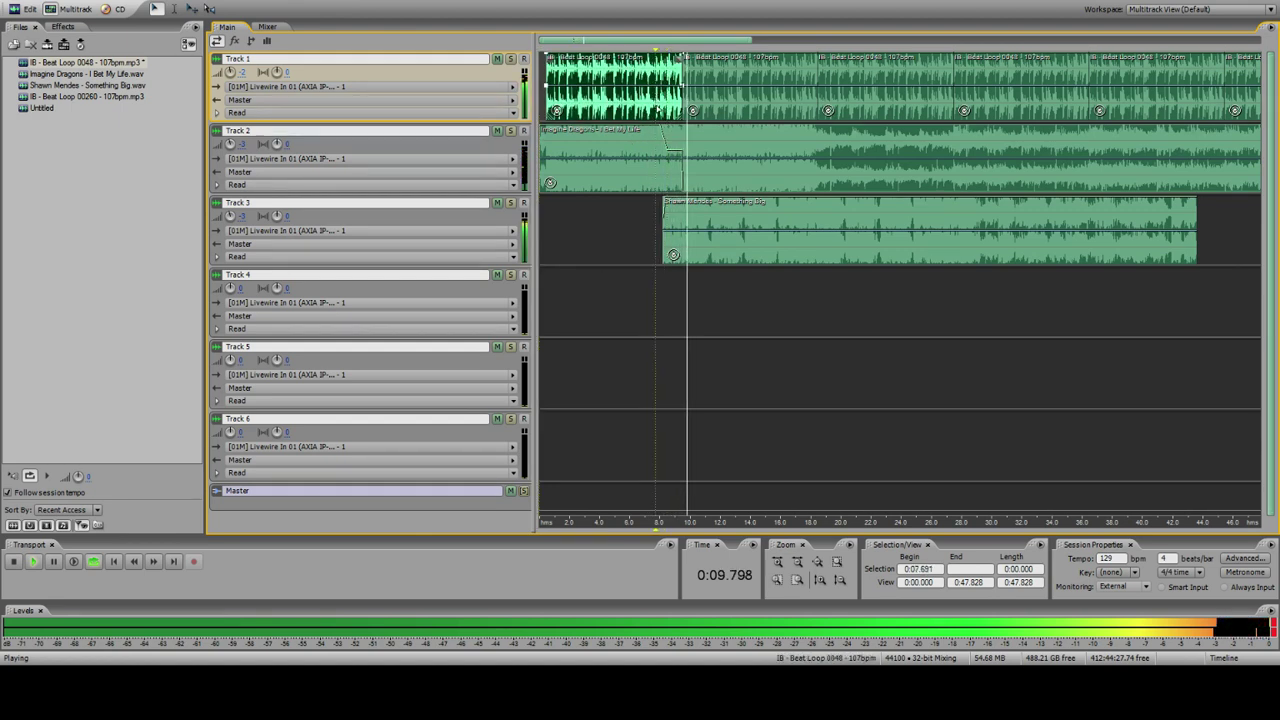
pyautogui.click(672, 222)
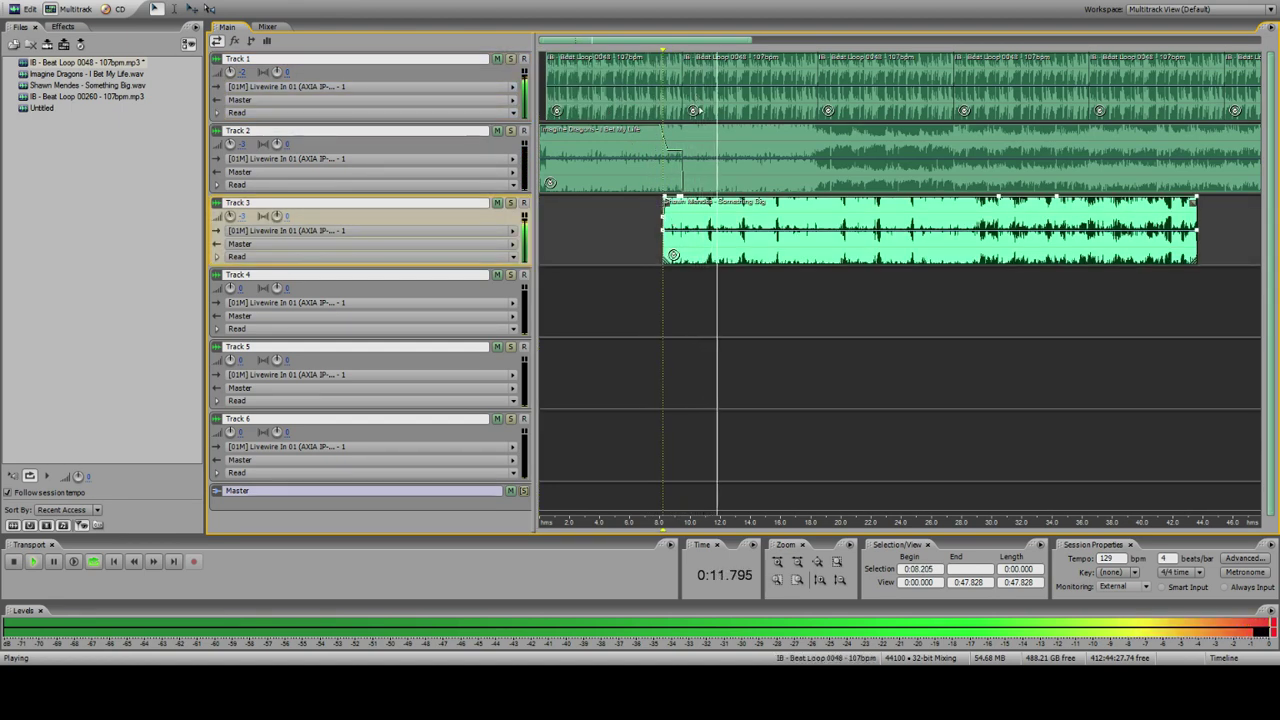
pyautogui.click(733, 90)
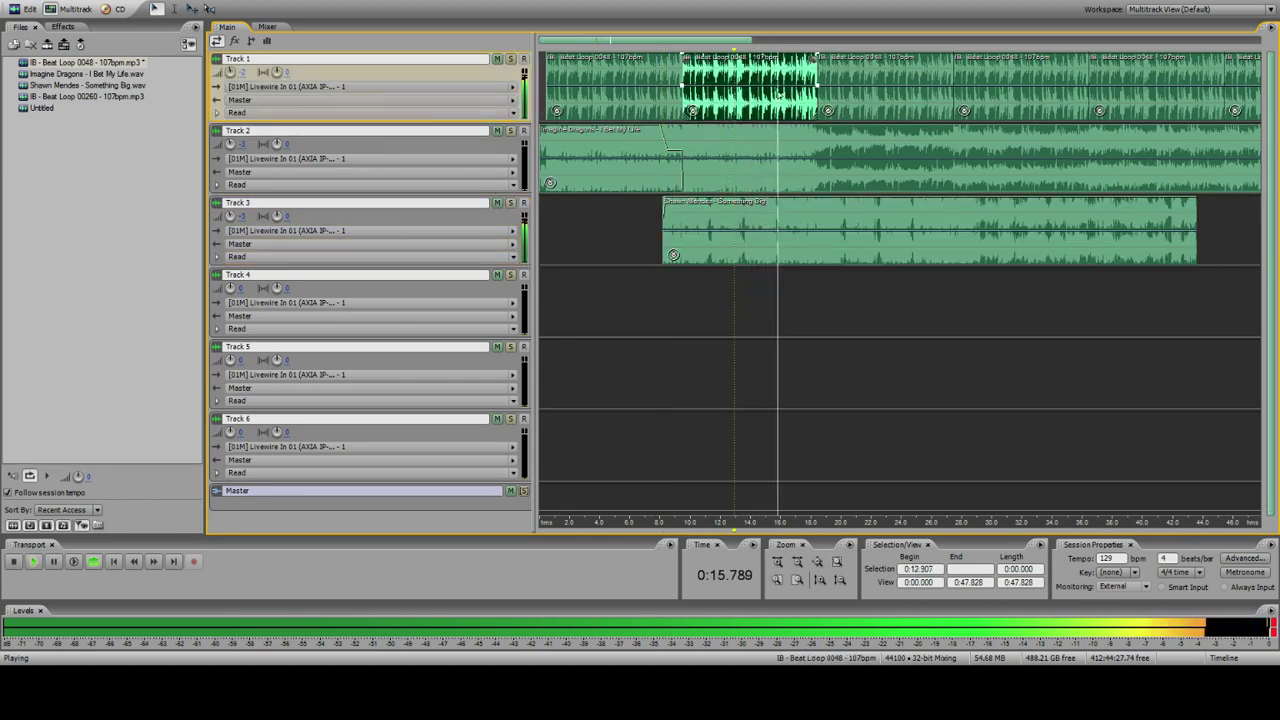
pyautogui.click(794, 88)
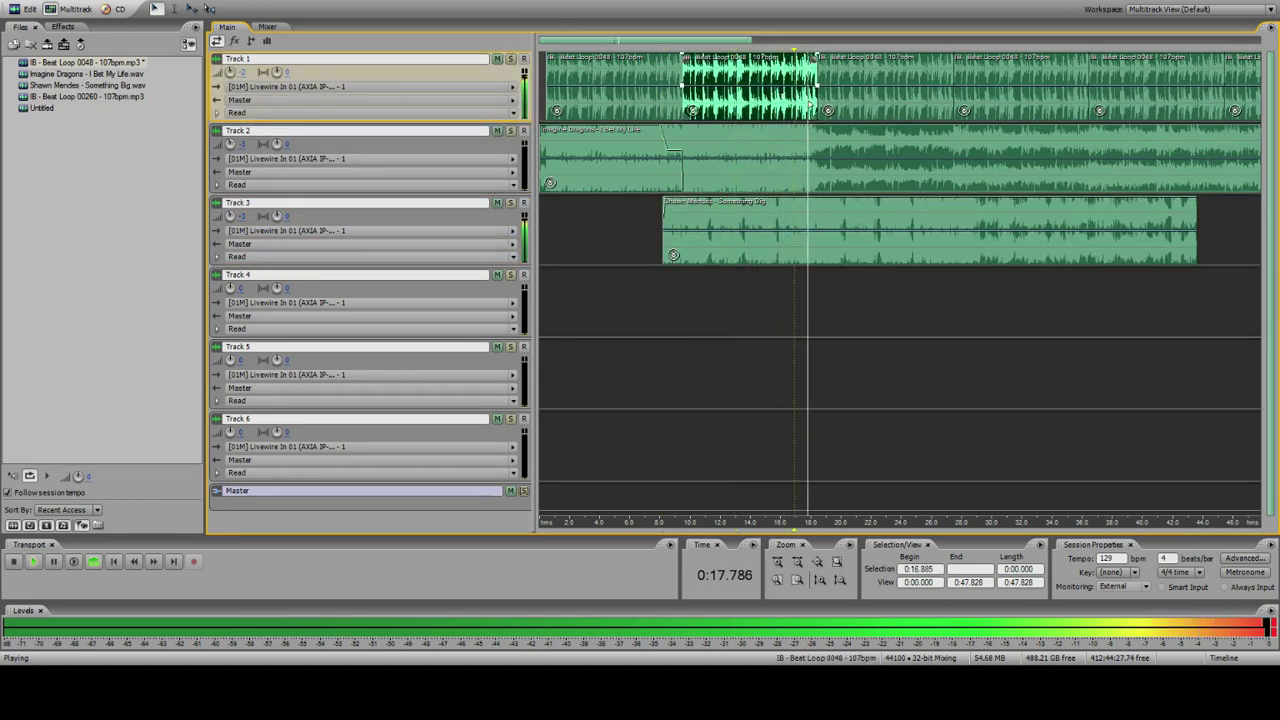
pyautogui.click(780, 233)
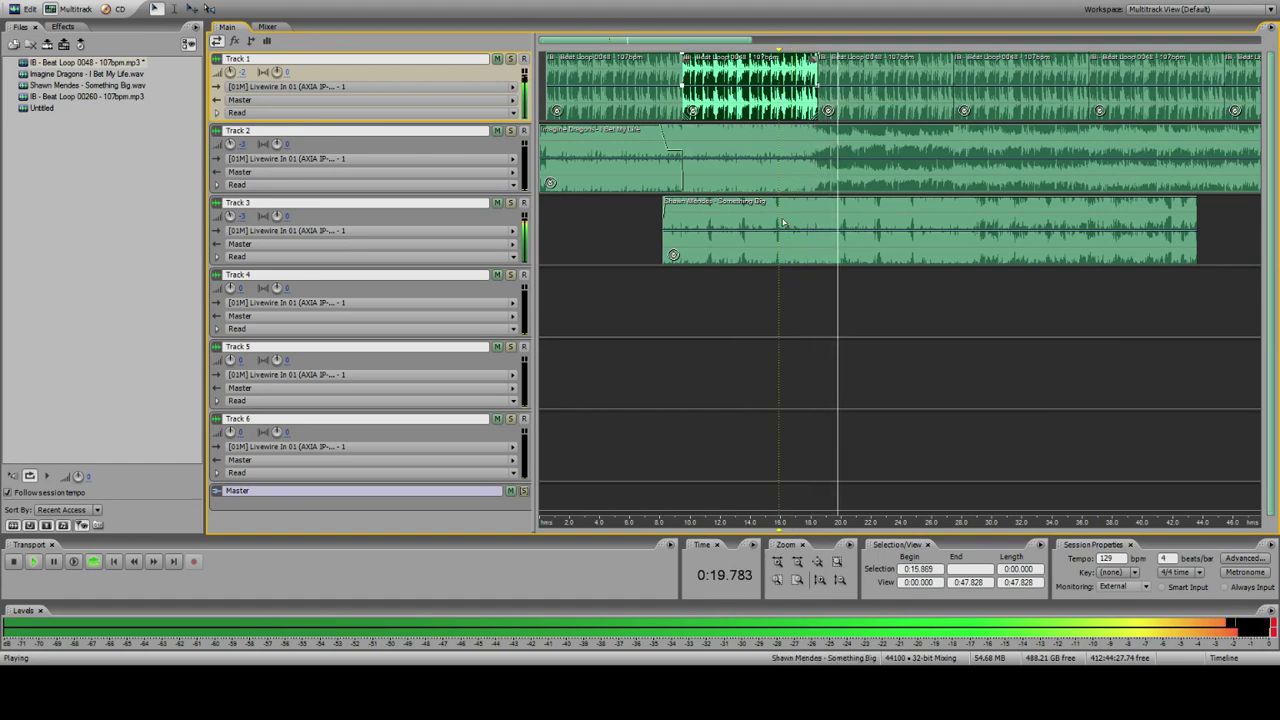
pyautogui.doubleClick(787, 233)
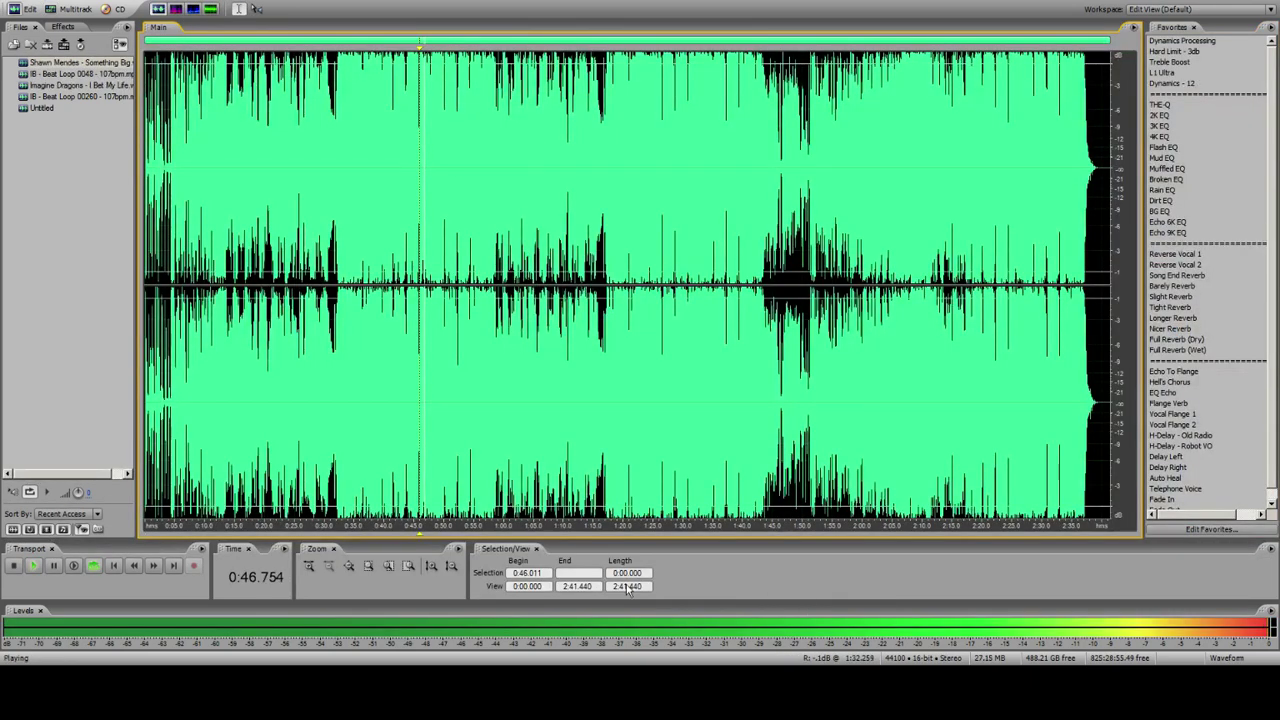
pyautogui.press('space')
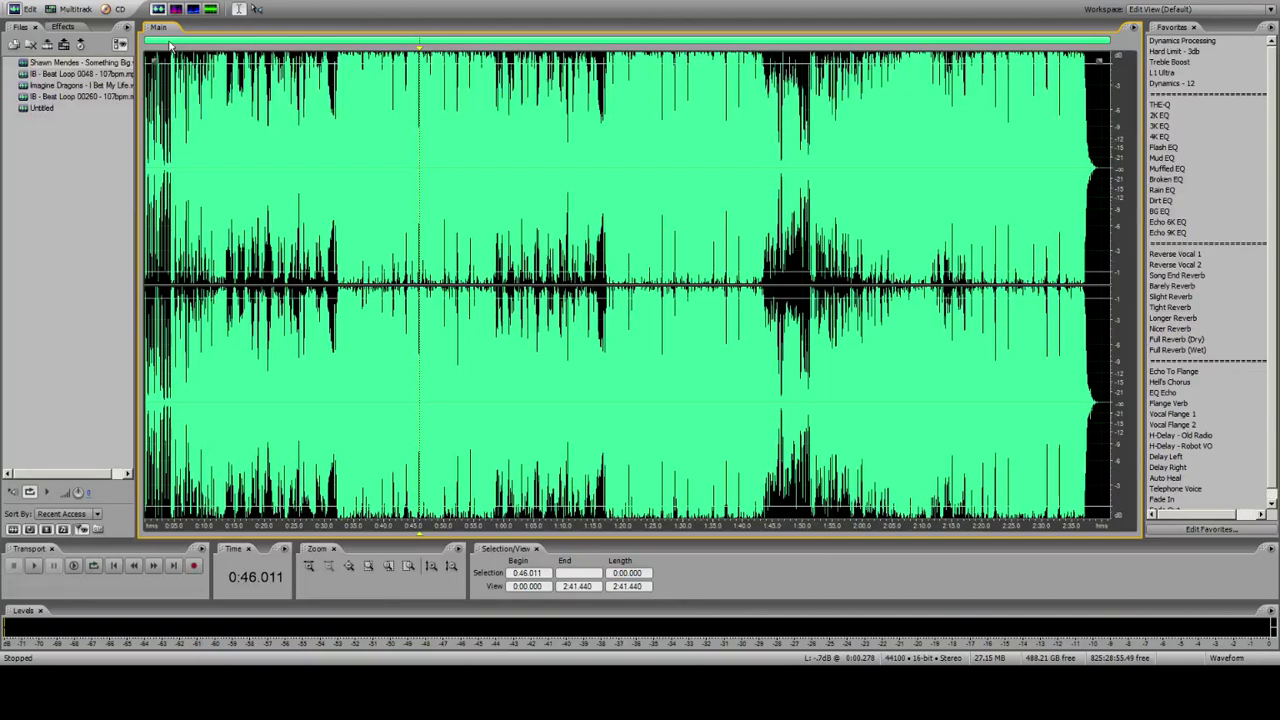
pyautogui.click(57, 6)
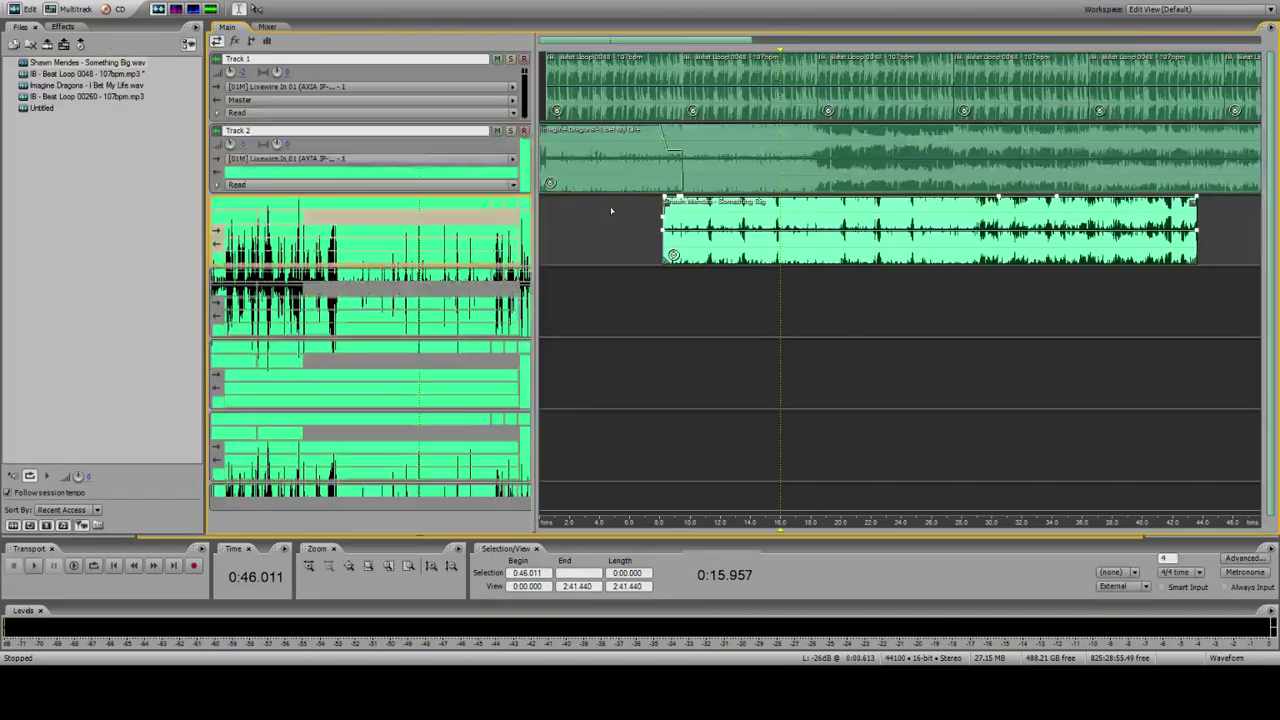
# Step: Play the transition from 0:07.647 to check the handover to Something Big, then set the cursor at 0:09.769
pyautogui.press('space')
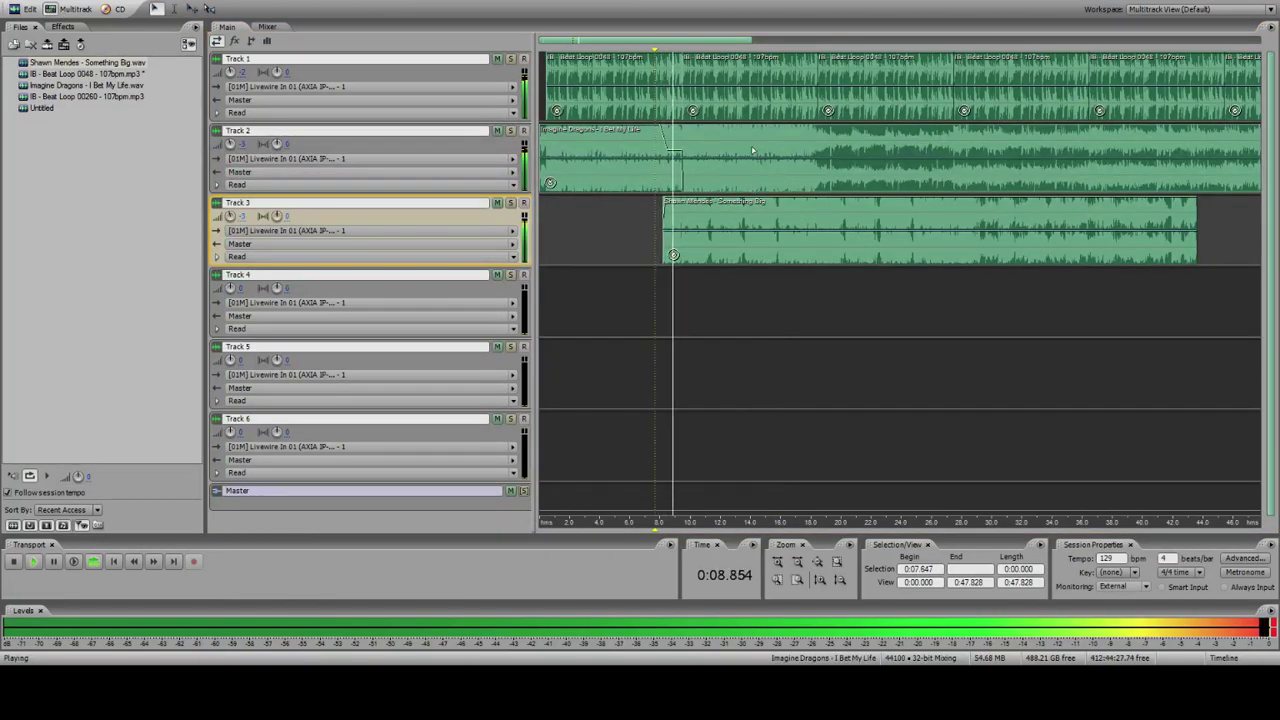
pyautogui.click(684, 226)
pyautogui.press('space')
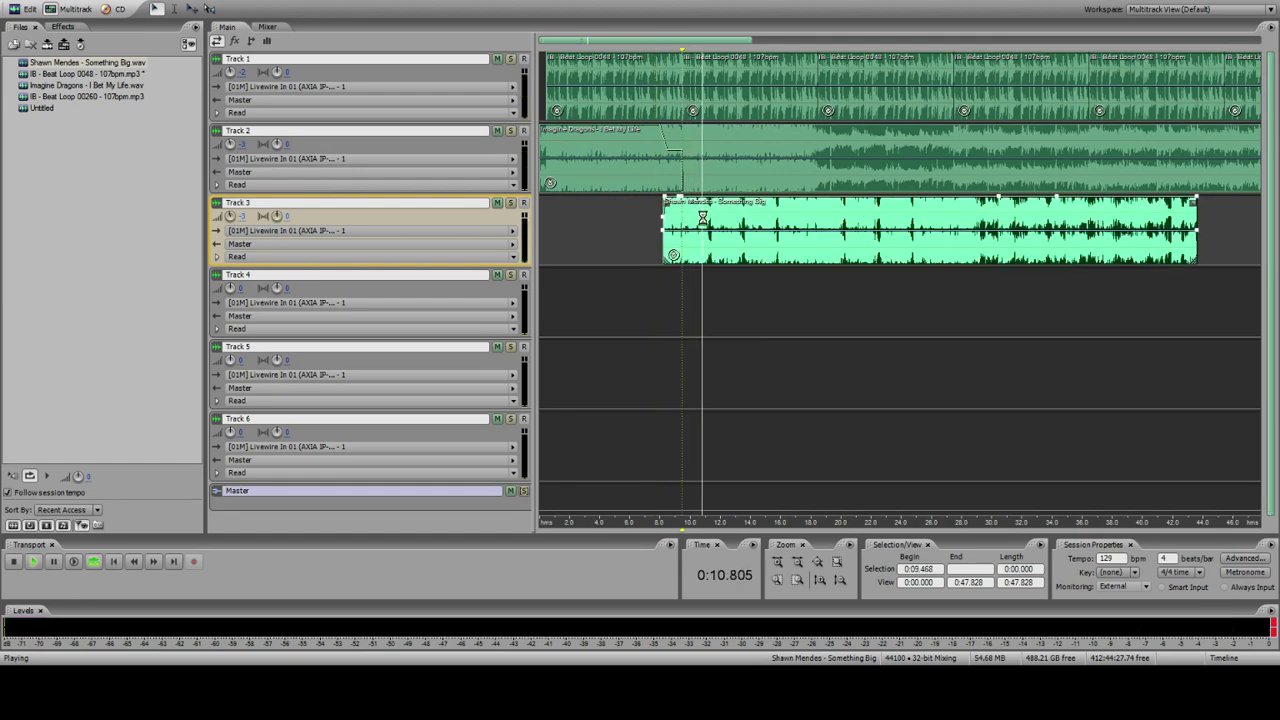
pyautogui.click(688, 217)
pyautogui.press('space')
pyautogui.press('space')
# Step: Play Something Big on Track 3 briefly from the gap at 0:15.884 to check it against the beat loop
pyautogui.click(777, 580)
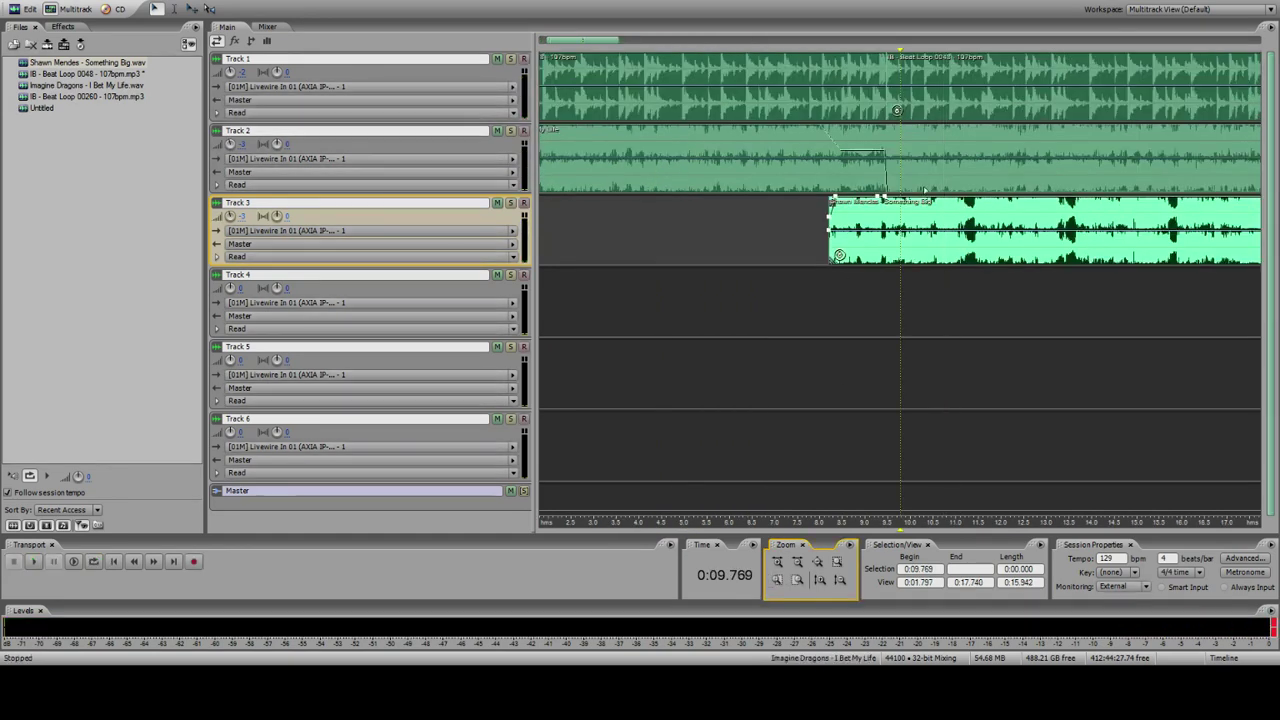
pyautogui.click(1178, 224)
pyautogui.press('space')
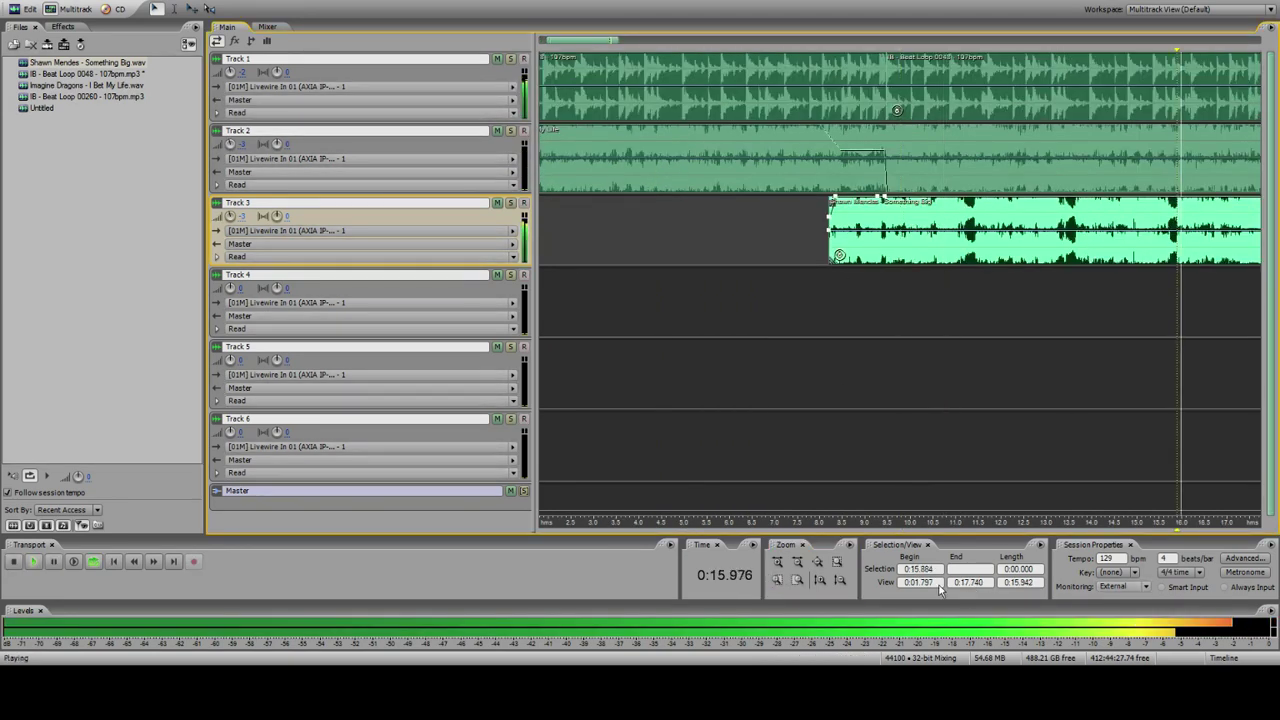
pyautogui.scroll(-4, 906, 226)
pyautogui.press('space')
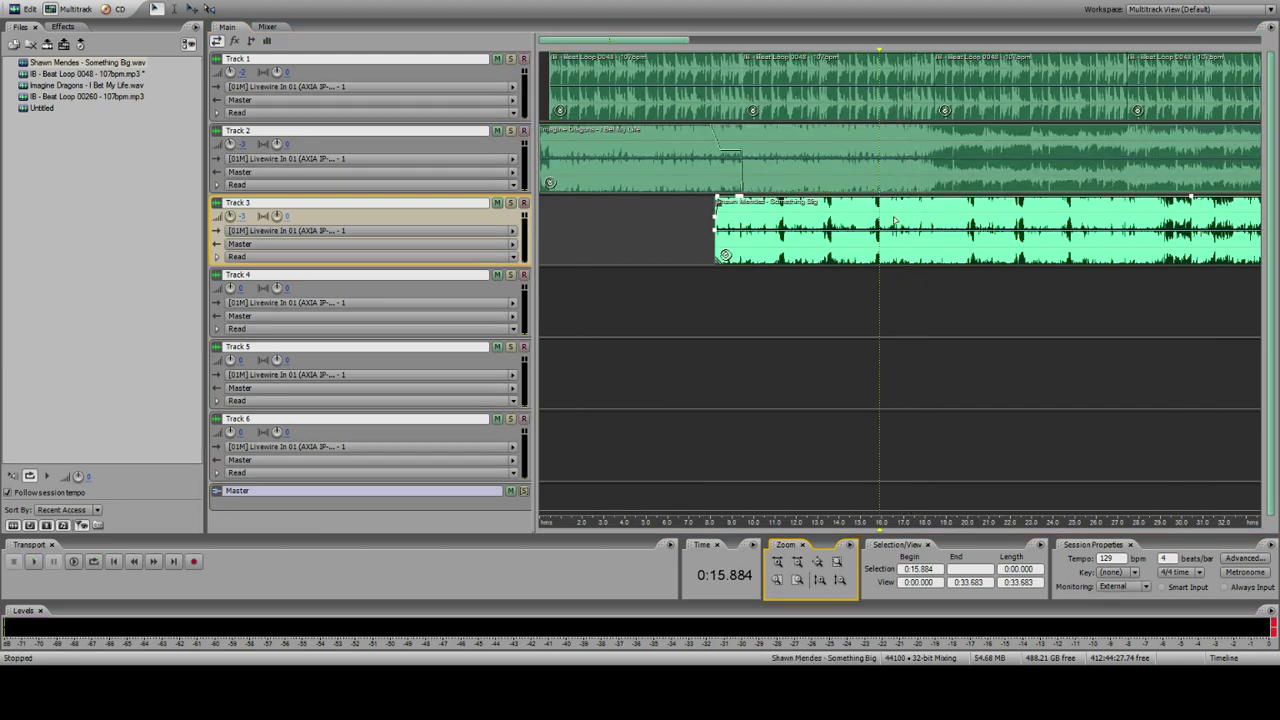
# Step: Split Something Big on Track 3 at 0:15.884 and move the second piece to Track 4, starting at about 0:09.7
pyautogui.press('space')
pyautogui.press('space')
pyautogui.hotkey('ctrl', 'k')
pyautogui.moveTo(891, 217); pyautogui.dragTo(776, 288)
pyautogui.click(697, 251)
pyautogui.press('space')
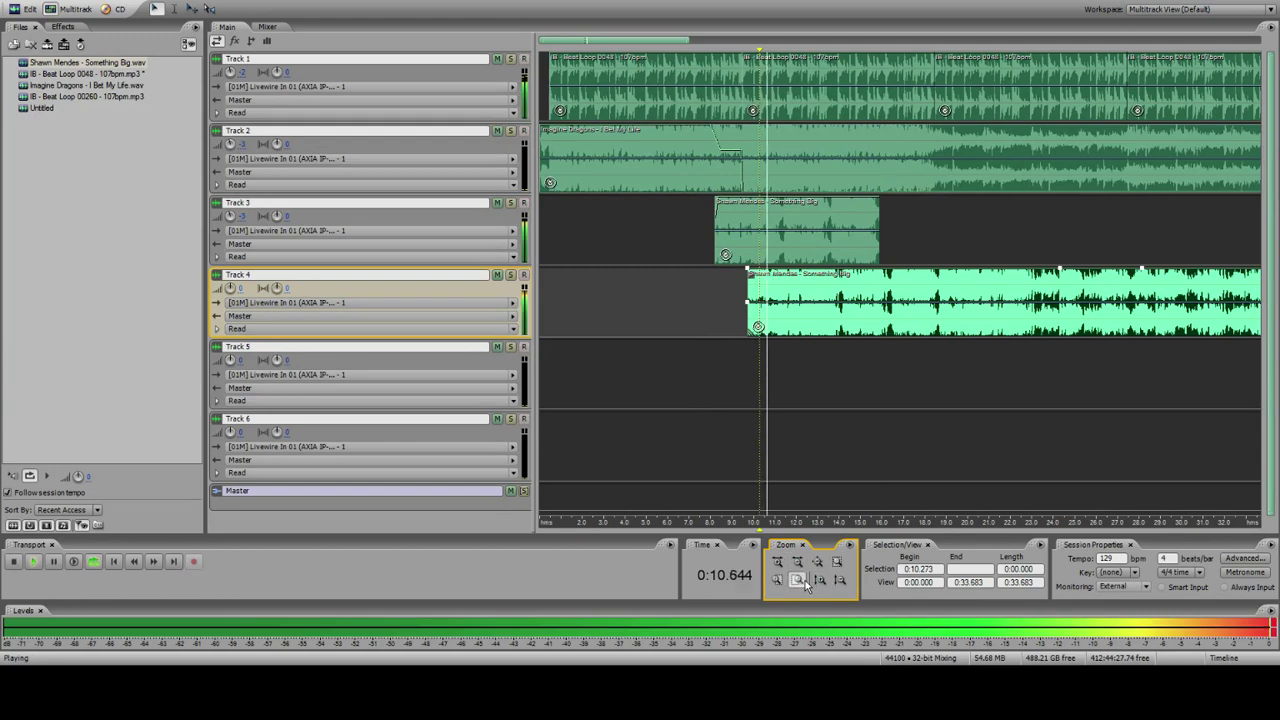
# Step: Split the Track 4 clip at 0:11.124 and delete its leading fragment
pyautogui.click(799, 580)
pyautogui.press('space')
pyautogui.hotkey('ctrl', 'k')
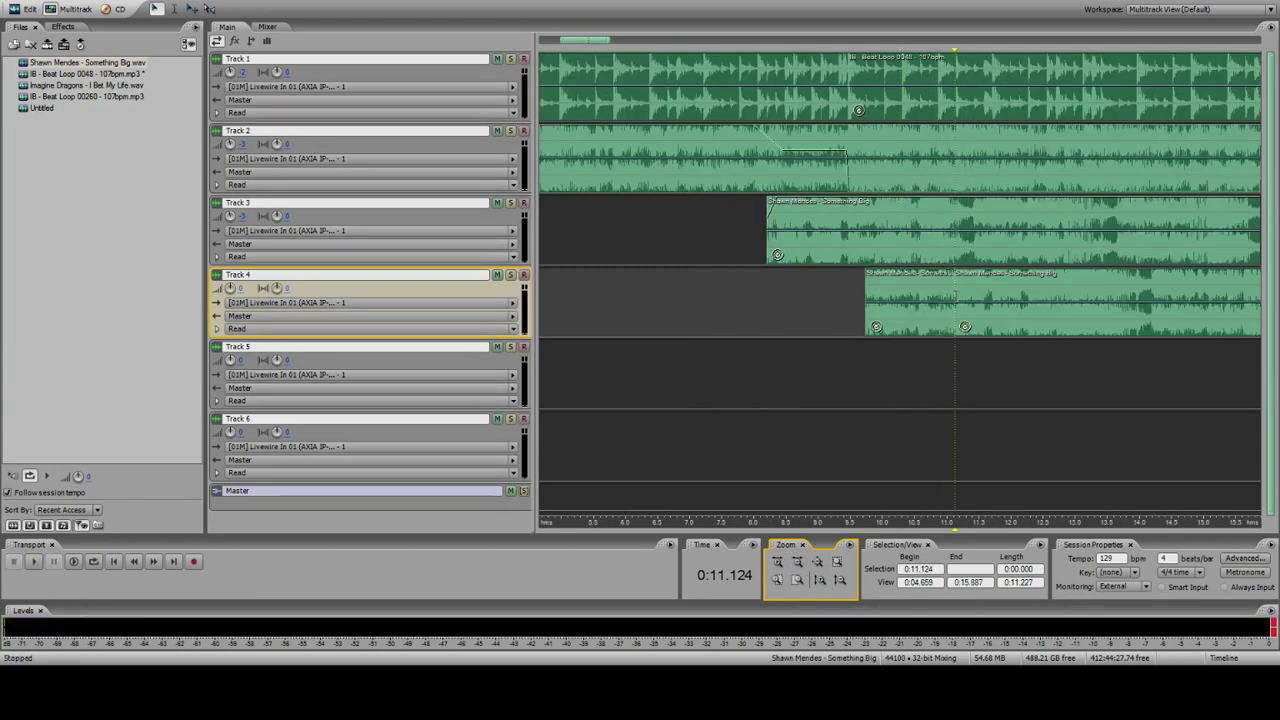
pyautogui.click(924, 297)
pyautogui.press('Delete')
# Step: Try the trimmed Track 4 clip at the beat loop boundary, about 0:09.5, and play the transition
pyautogui.click(562, 243)
pyautogui.press('space')
pyautogui.moveTo(992, 297); pyautogui.dragTo(885, 295)
pyautogui.click(834, 230)
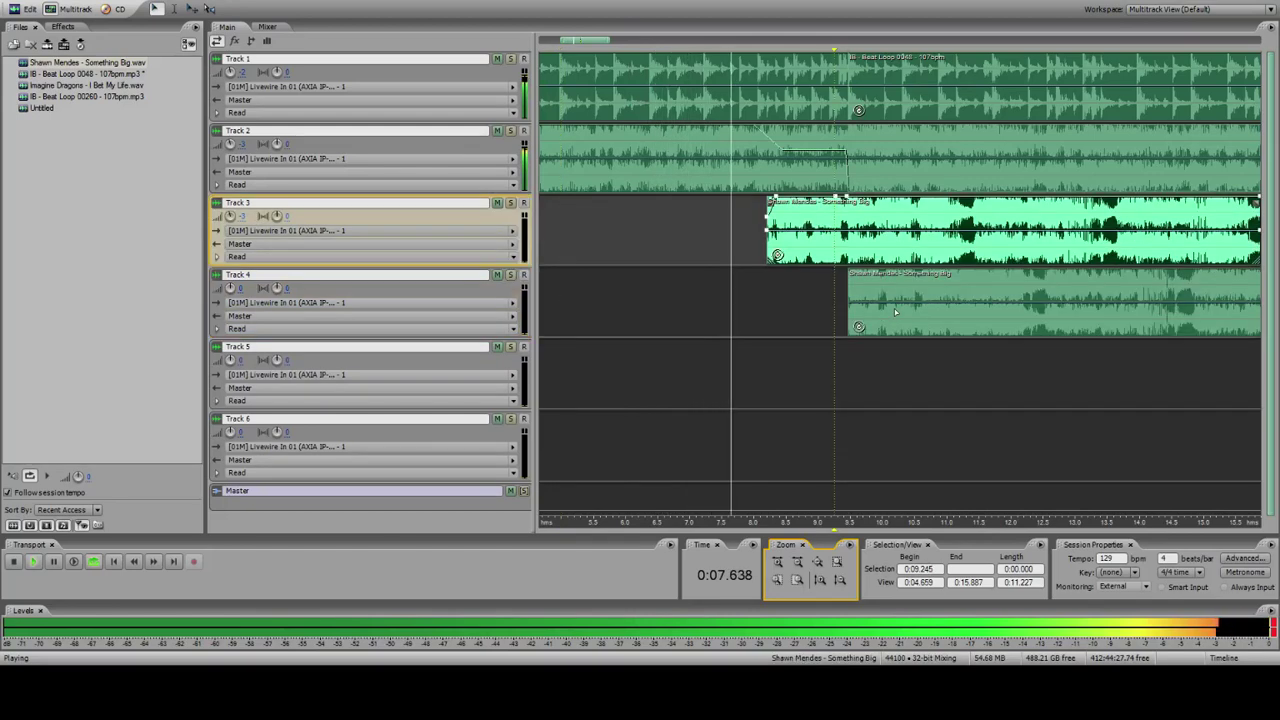
pyautogui.click(823, 163)
pyautogui.click(832, 88)
pyautogui.click(861, 86)
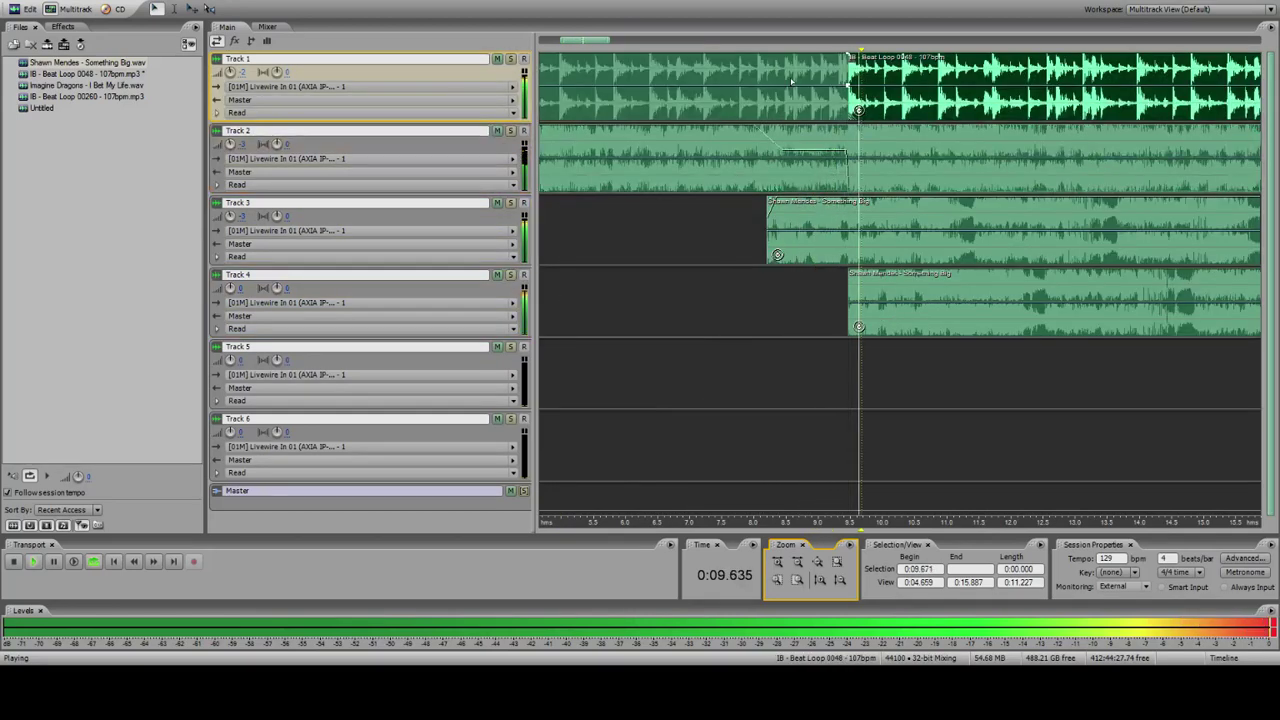
# Step: Move the Track 4 clip to start at about 0:10.6 and play the handover from 0:09.142
pyautogui.moveTo(894, 287); pyautogui.dragTo(965, 288)
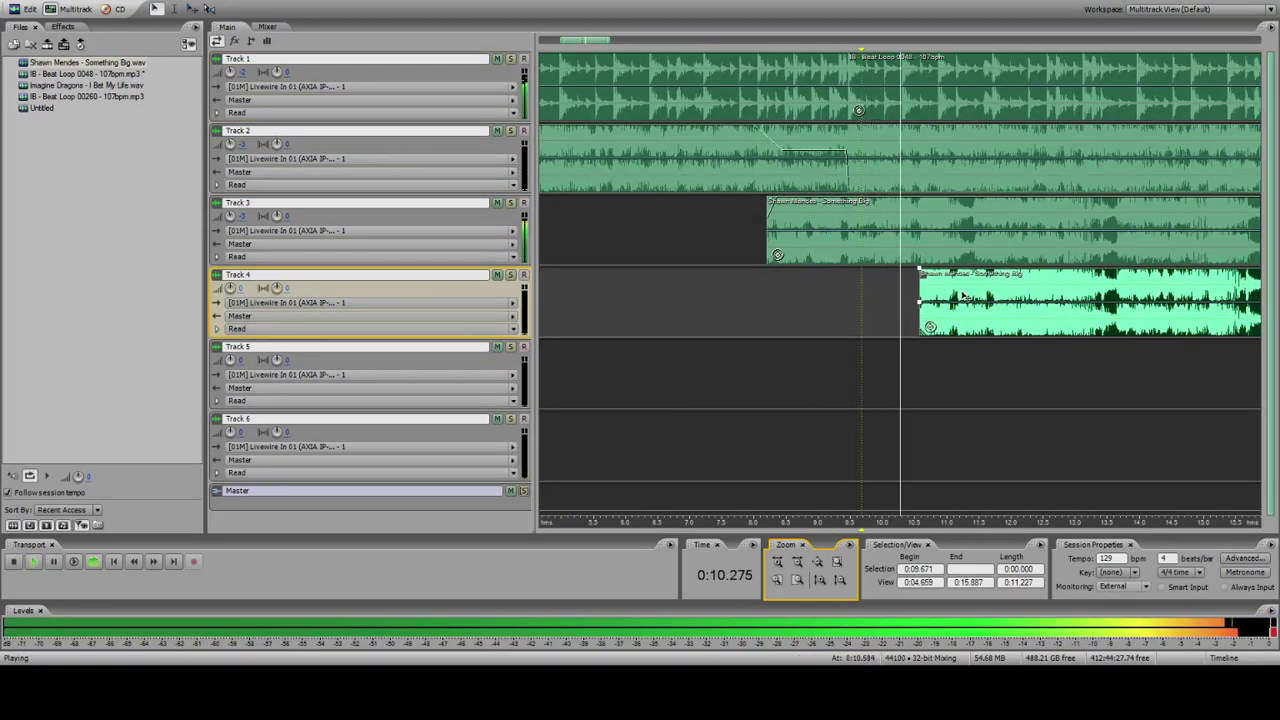
pyautogui.click(874, 168)
pyautogui.press('space')
pyautogui.click(828, 230)
pyautogui.press('space')
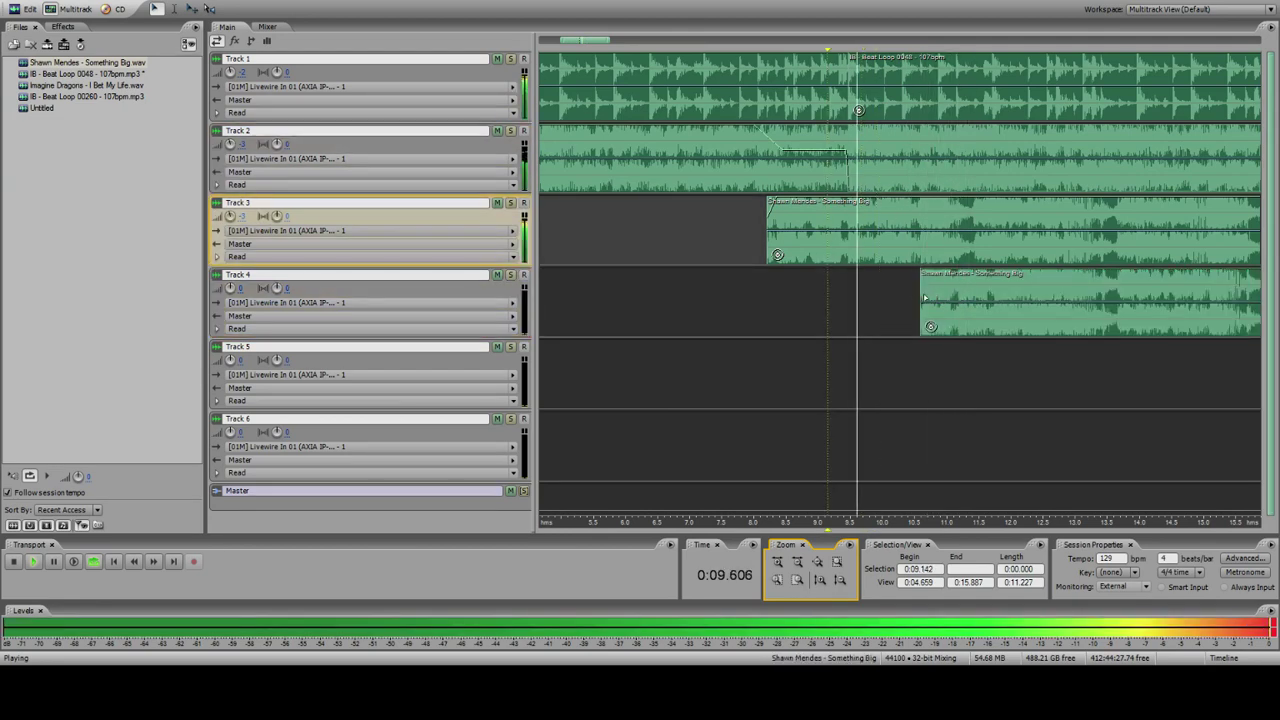
pyautogui.click(922, 297)
pyautogui.press('space')
pyautogui.click(829, 230)
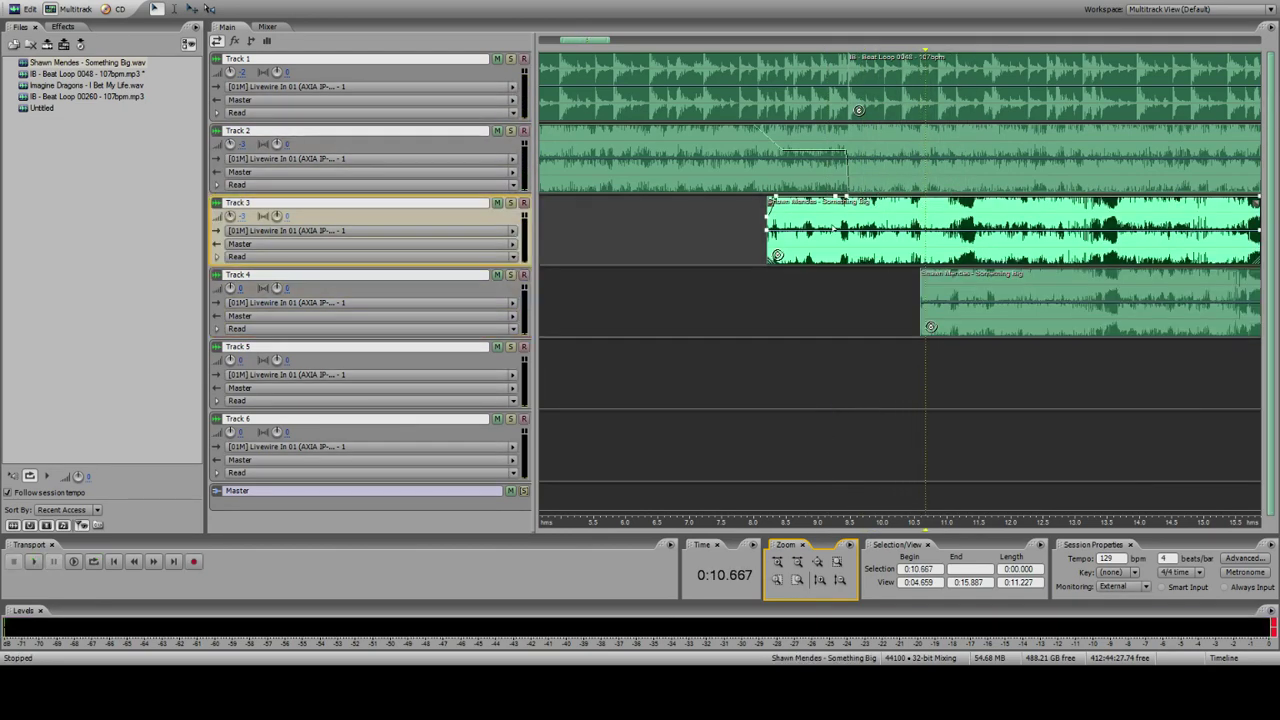
pyautogui.press('space')
# Step: Nudge the Track 4 clip slightly earlier to start at about 0:10.5 and play the handover from Track 3
pyautogui.moveTo(932, 288); pyautogui.dragTo(928, 296)
pyautogui.click(907, 230)
pyautogui.press('space')
pyautogui.press('space')
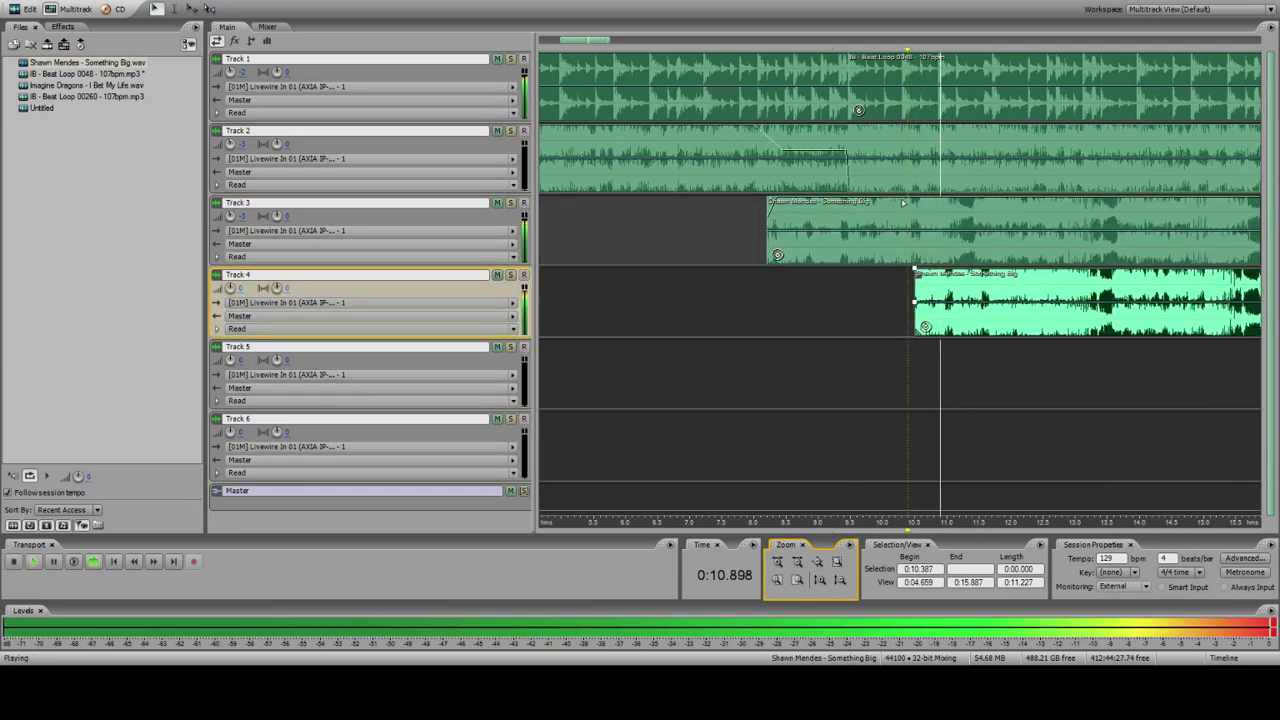
pyautogui.click(902, 228)
pyautogui.press('space')
pyautogui.press('space')
pyautogui.press('space')
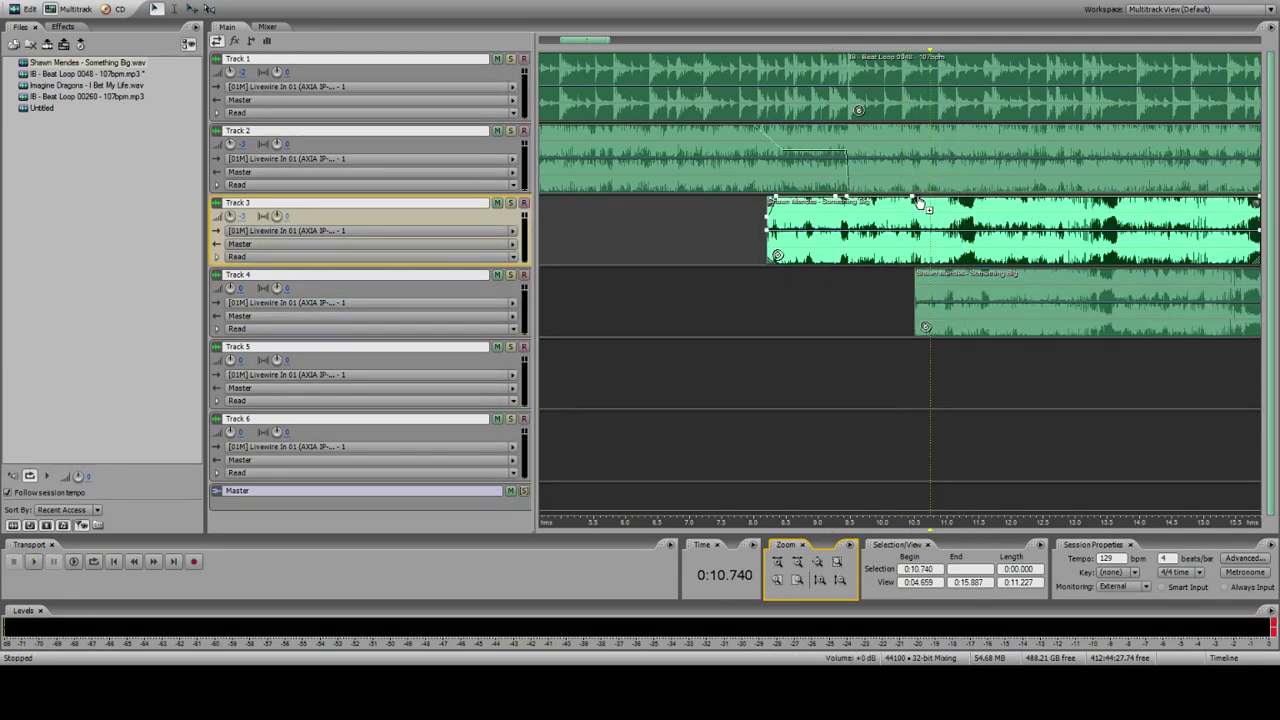
# Step: Drop Track 3's volume envelope to silence from about 0:10.5 through the clip's end, playing the handover from 0:10.242
pyautogui.moveTo(912, 201); pyautogui.dragTo(917, 193)
pyautogui.click(895, 228)
pyautogui.press('space')
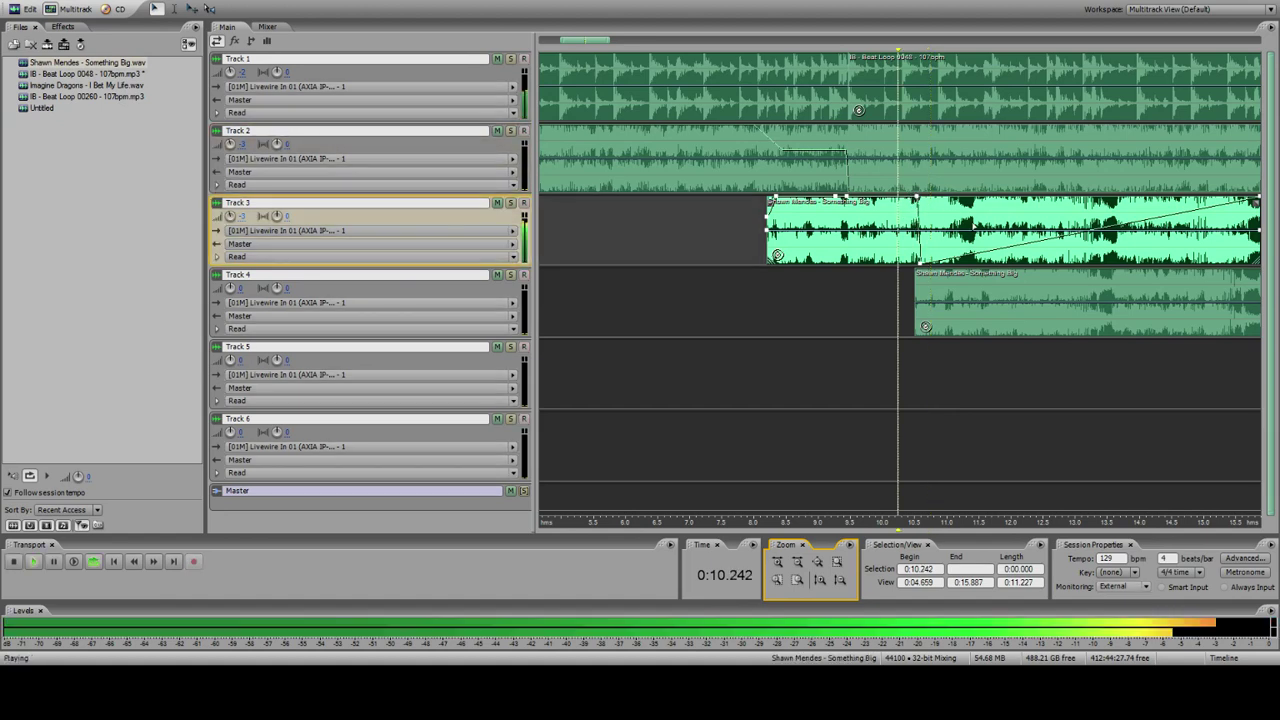
pyautogui.click(891, 92)
pyautogui.press('space')
pyautogui.press('space')
pyautogui.click(1141, 236)
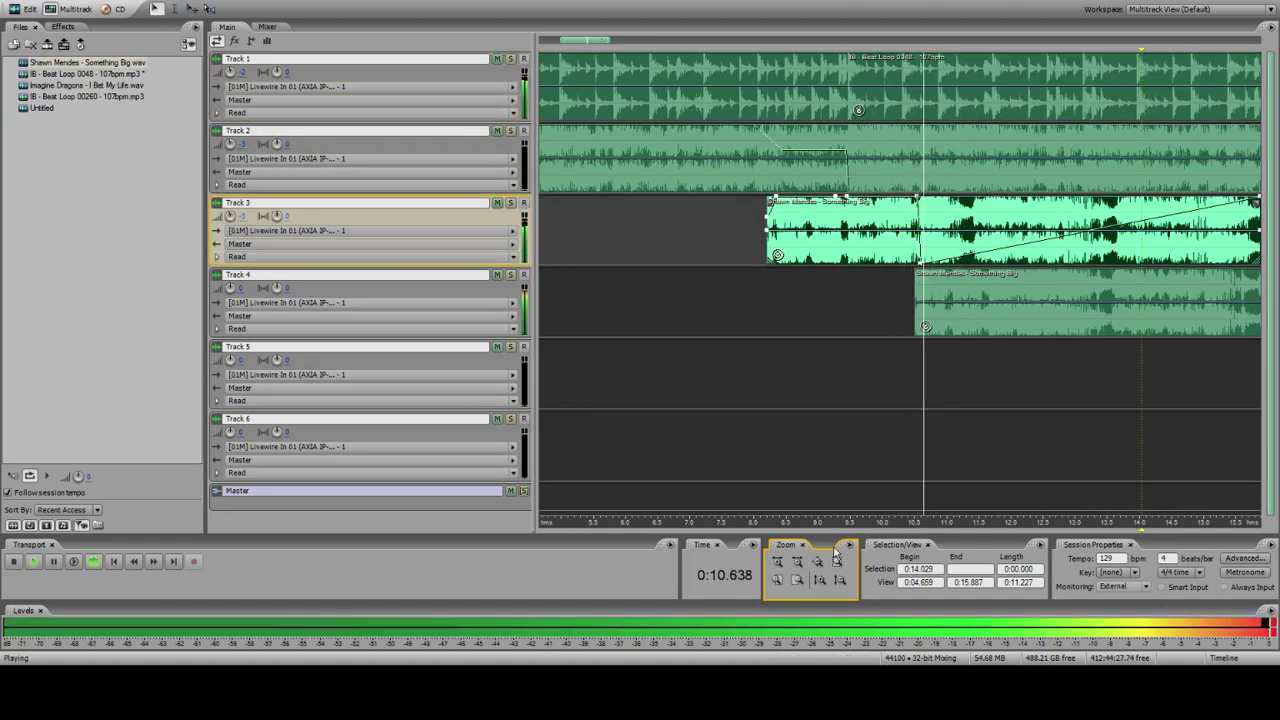
pyautogui.click(797, 562)
pyautogui.press('space')
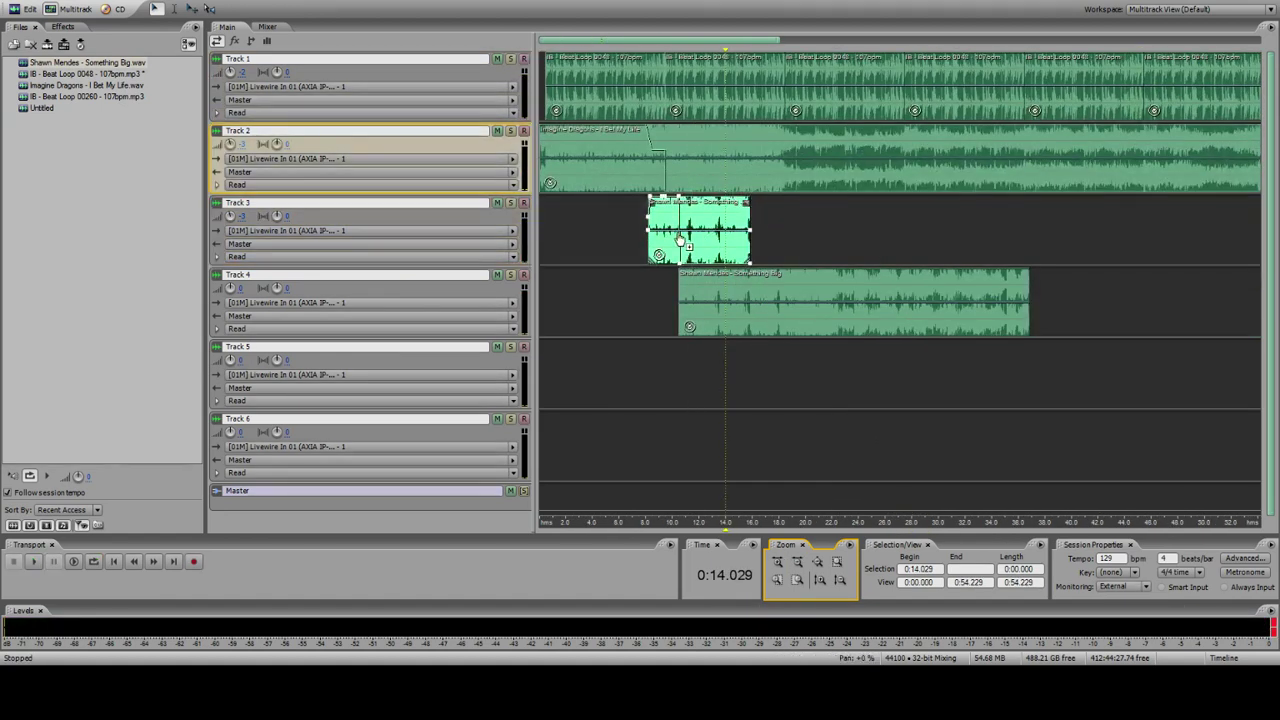
# Step: Fine-tune the handover at about 0:10.5 by lining up the Track 4 clip's start with Track 3's volume drop
pyautogui.click(660, 234)
pyautogui.click(797, 581)
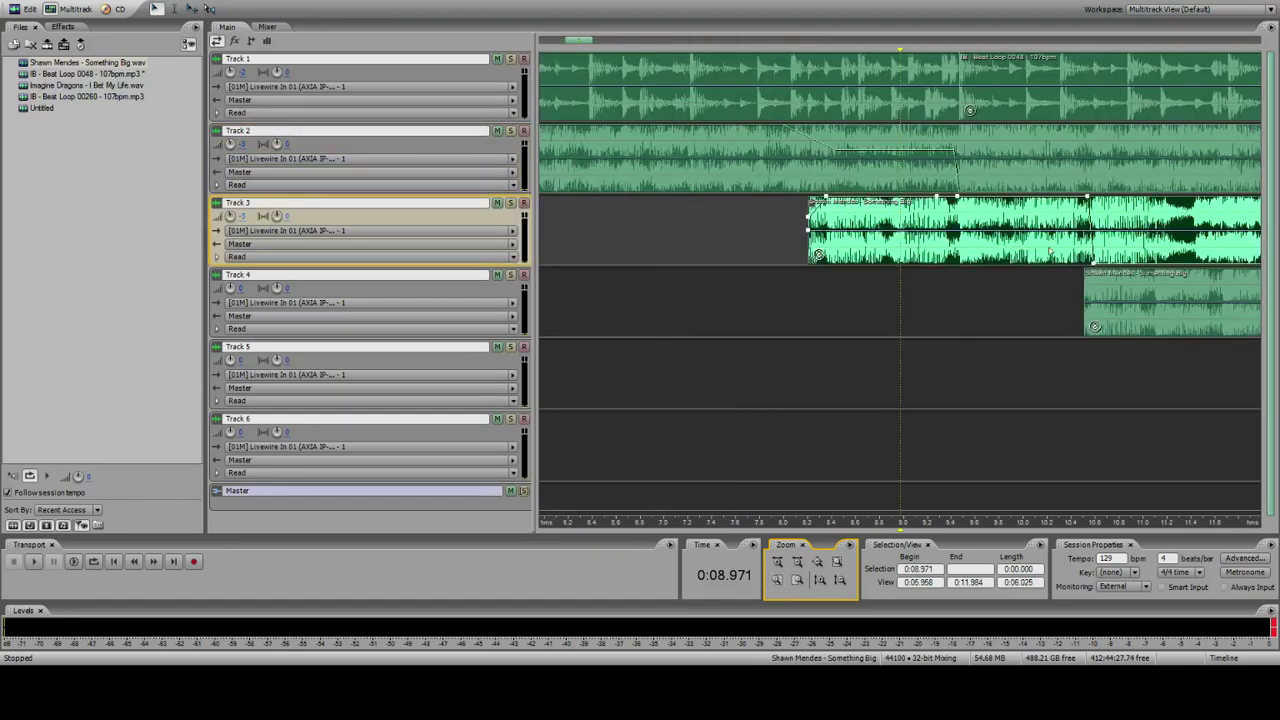
pyautogui.click(797, 581)
pyautogui.click(960, 298)
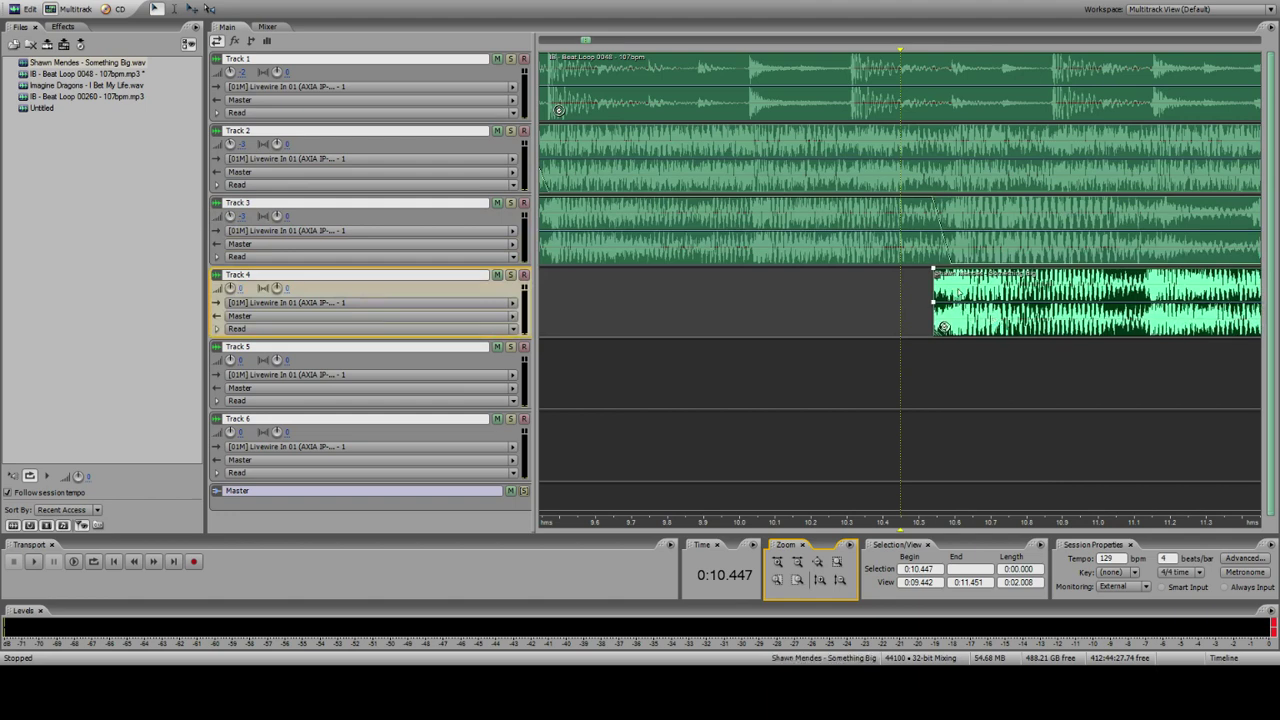
pyautogui.click(864, 250)
pyautogui.click(930, 193)
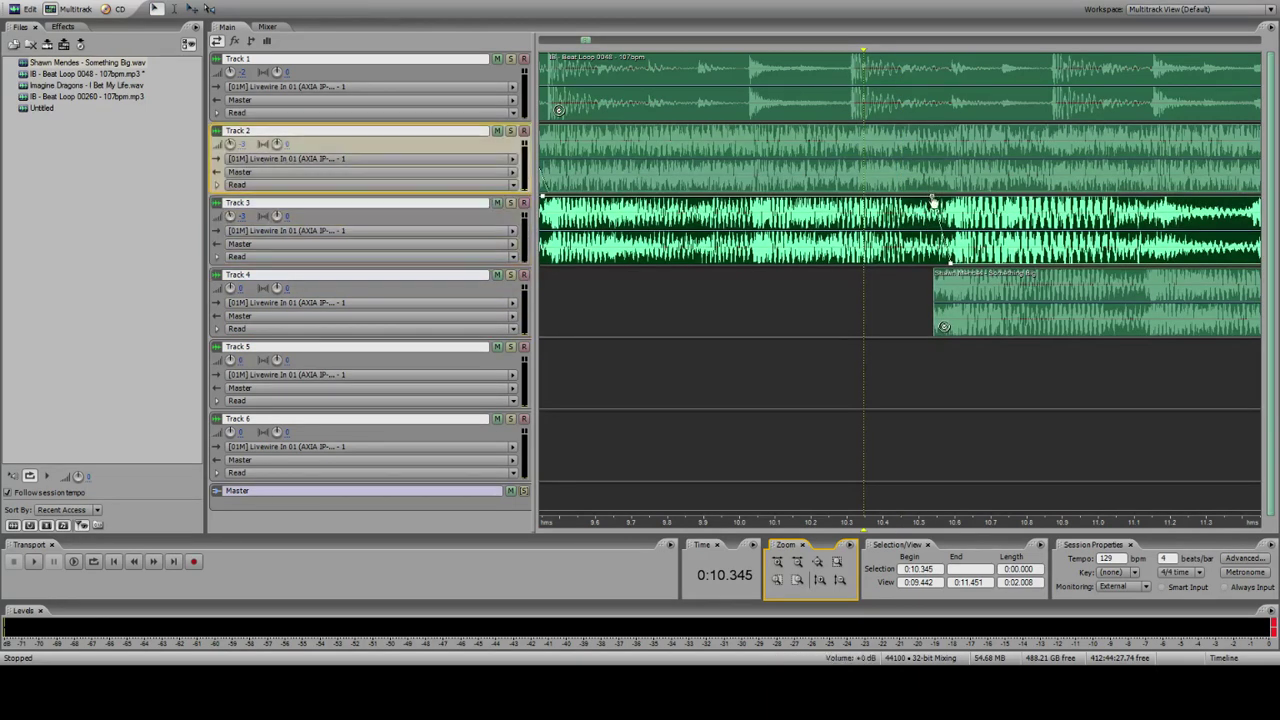
# Step: Move the track 3 clip's volume drop to about 10.6 s and add a short volume fade-in at the start of the track 4 clip
pyautogui.click(956, 266)
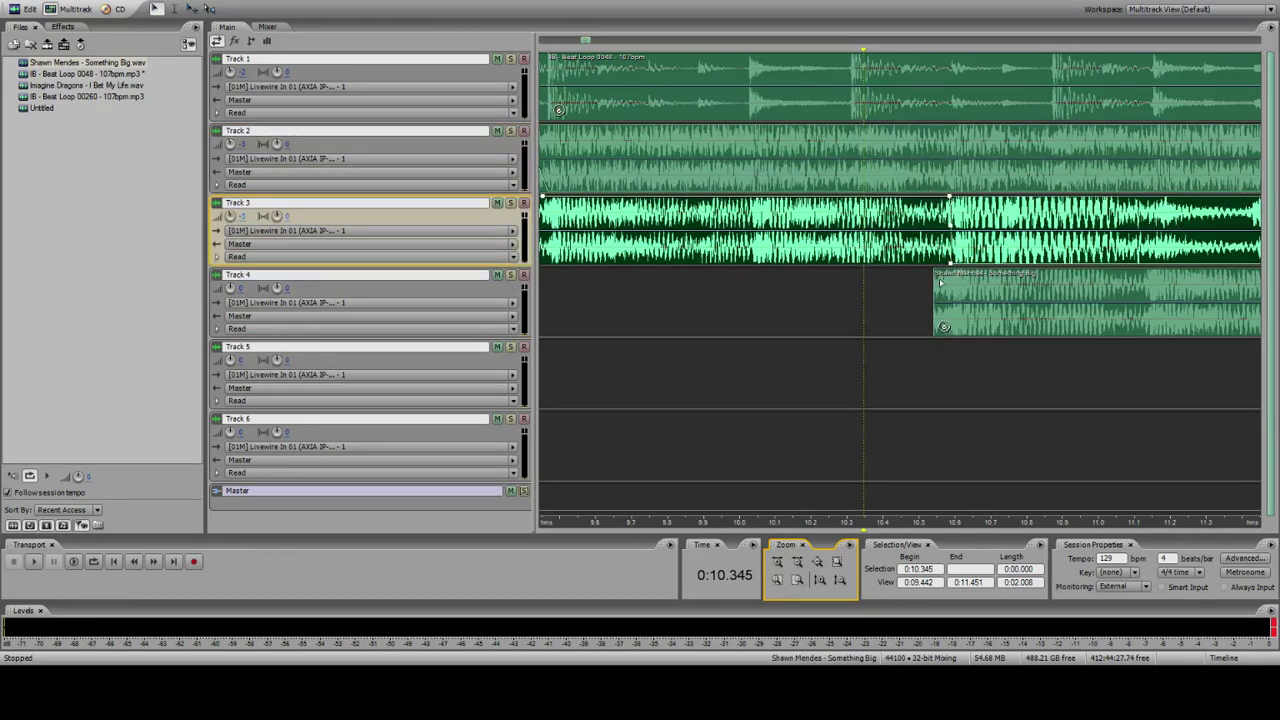
pyautogui.click(940, 283)
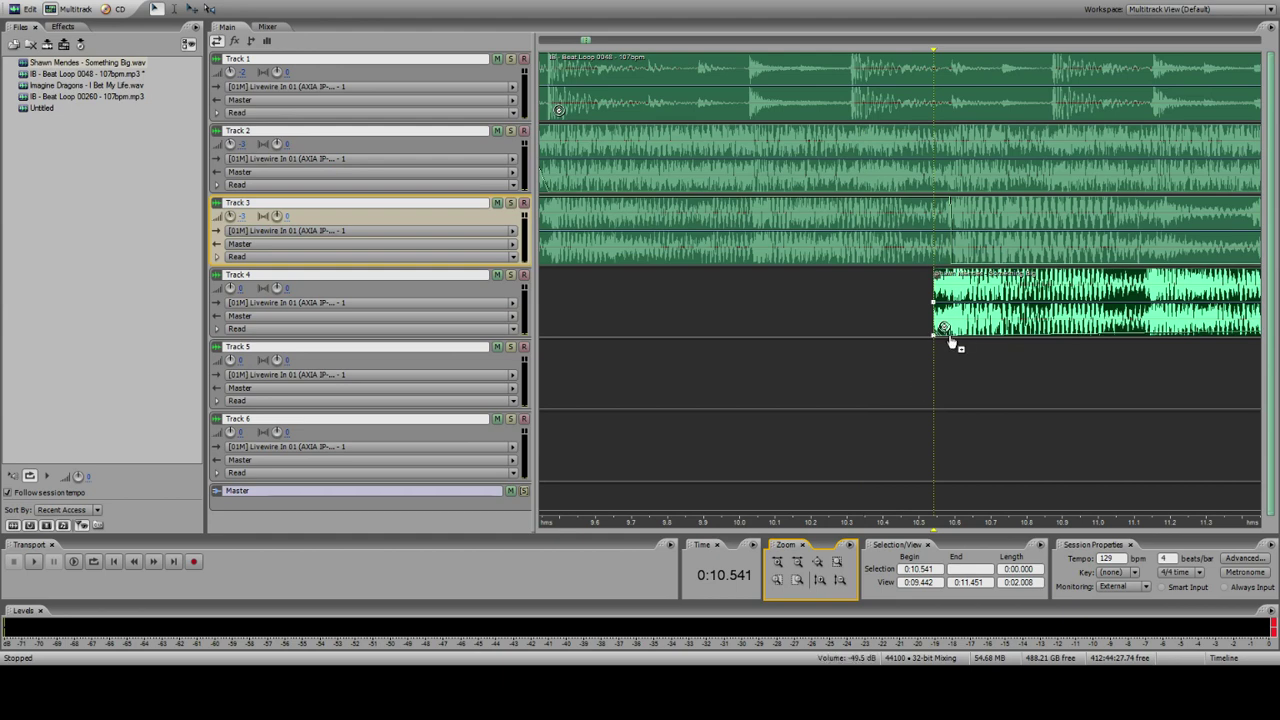
pyautogui.moveTo(950, 336); pyautogui.dragTo(943, 258)
# Step: Play back the transition from the track 3 clip into the track 4 clip, starting from about 9.5 s and again from 9.8 s
pyautogui.click(575, 230)
pyautogui.press('space')
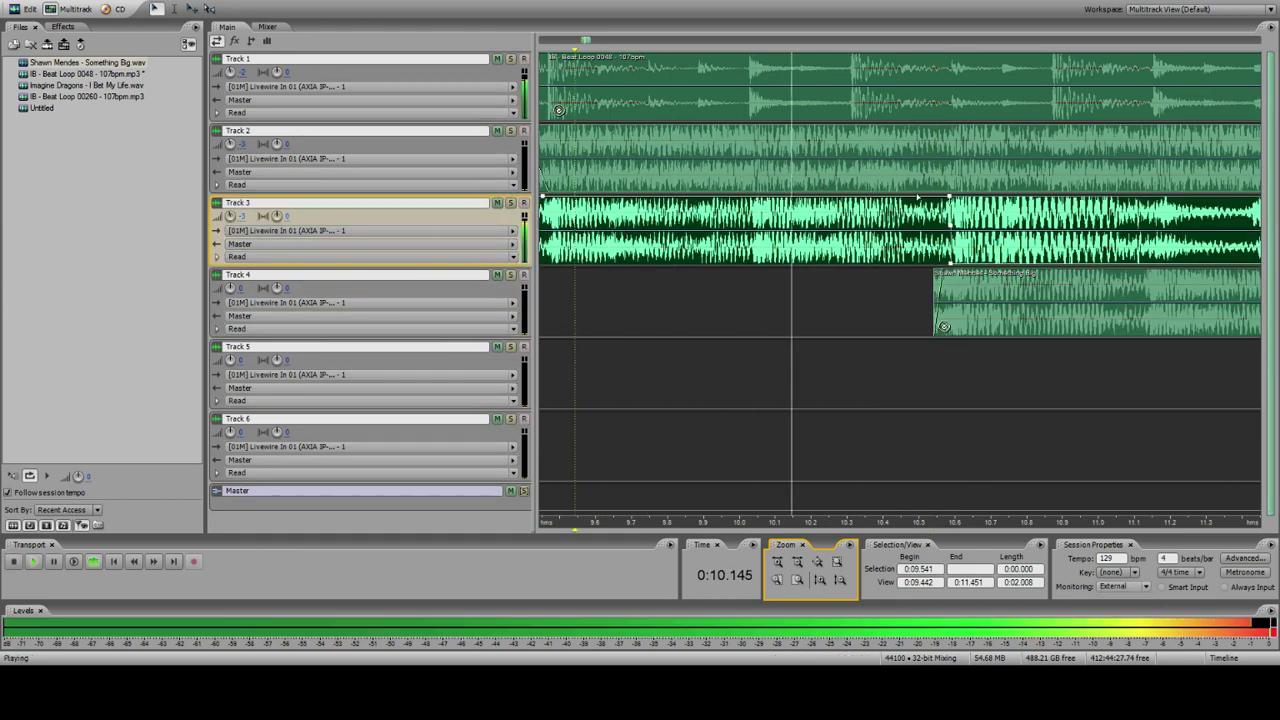
pyautogui.click(674, 95)
pyautogui.press('space')
pyautogui.click(797, 562)
pyautogui.press('space')
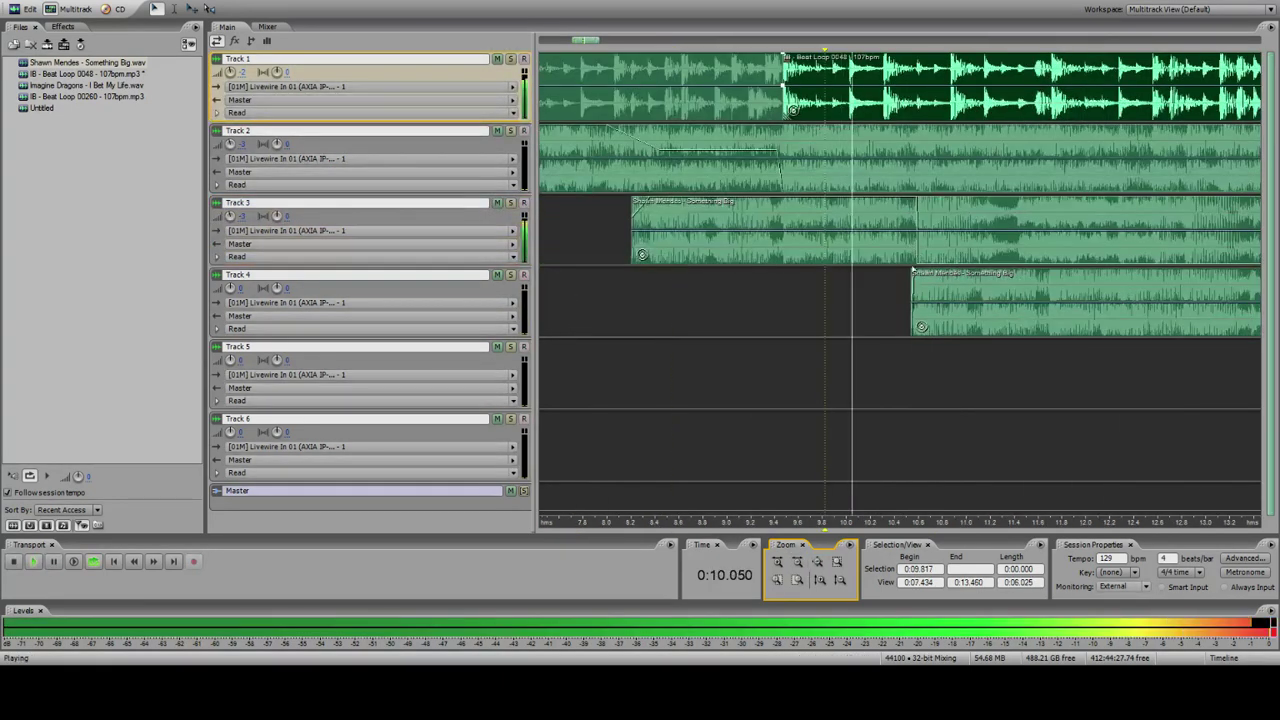
# Step: Shift the track 4 clip slightly earlier on the timeline so that it starts at about 10.5 s
pyautogui.rightClick(913, 294)
pyautogui.click(861, 250)
pyautogui.press('space')
pyautogui.click(912, 300)
pyautogui.moveTo(912, 299); pyautogui.dragTo(906, 299)
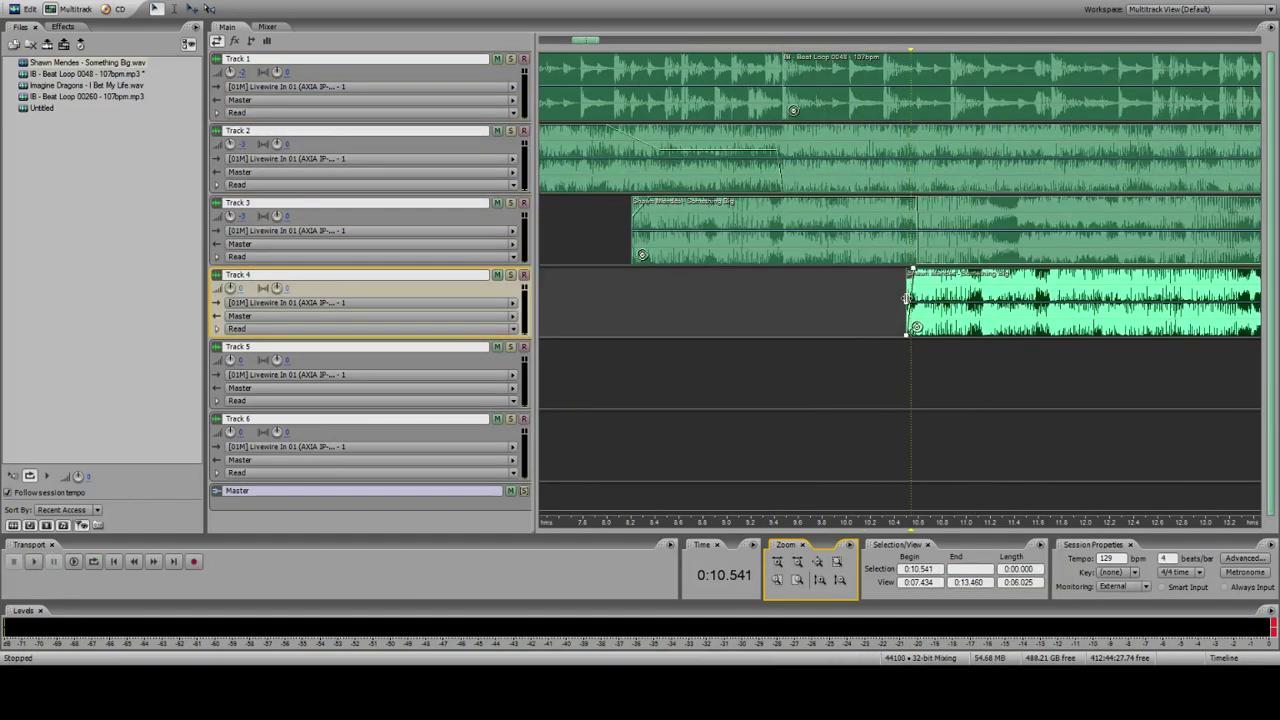
# Step: Play back the entry of the shifted track 4 clip from about 9.8 s and again from 9.5 s
pyautogui.click(822, 240)
pyautogui.press('space')
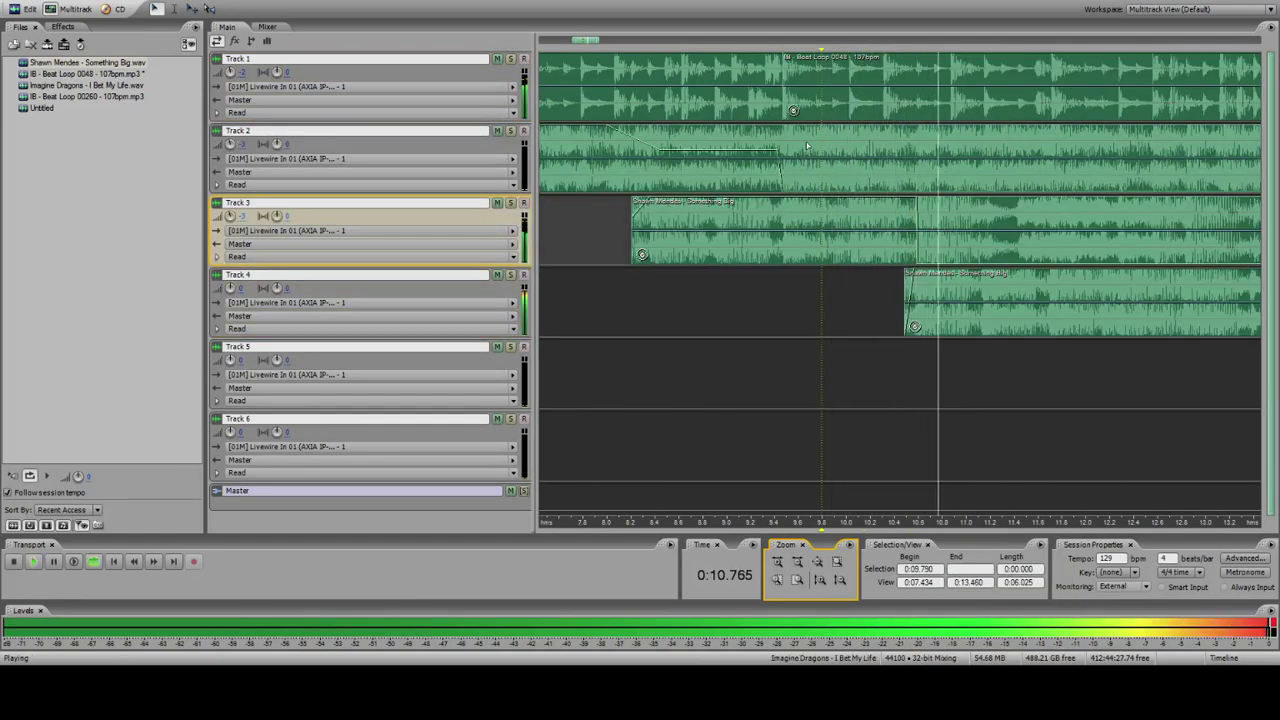
pyautogui.click(937, 319)
pyautogui.click(789, 256)
pyautogui.click(912, 300)
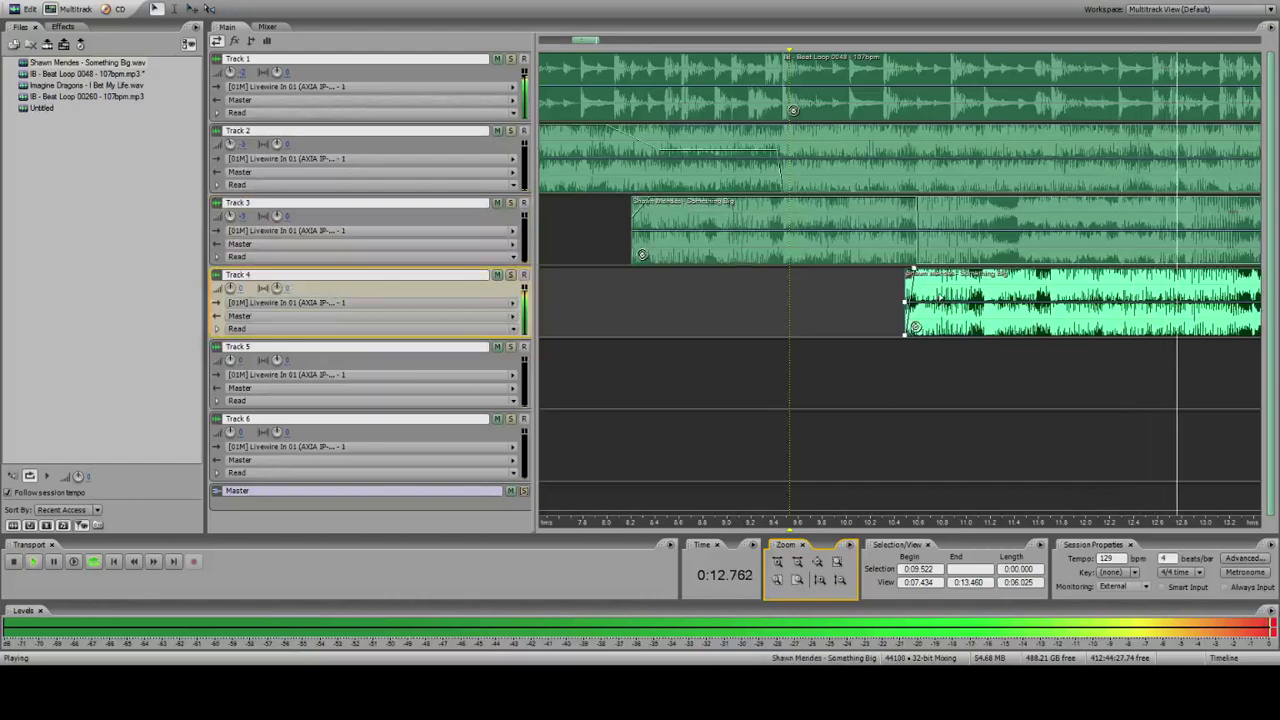
pyautogui.press('space')
pyautogui.press('space')
pyautogui.click(797, 562)
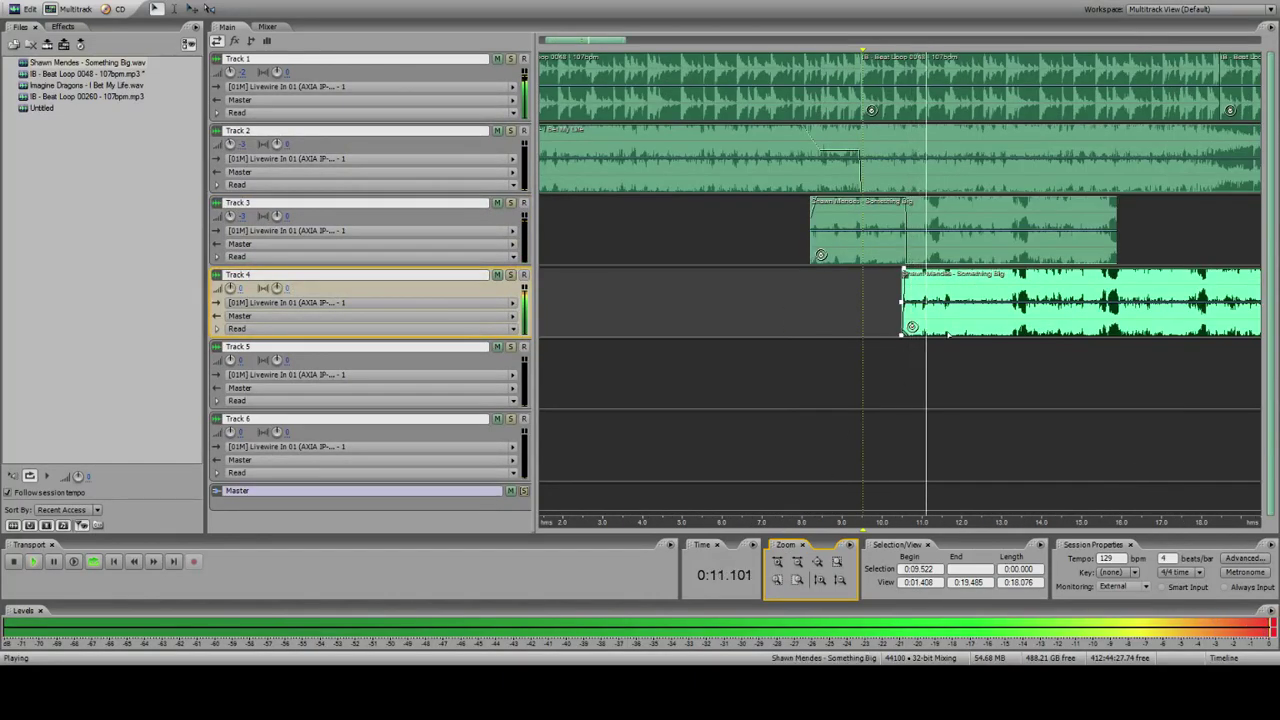
# Step: Nudge the track 4 clip slightly earlier again and play the mix from about 8.3 s and from 12.7 s
pyautogui.click(862, 305)
pyautogui.click(917, 303)
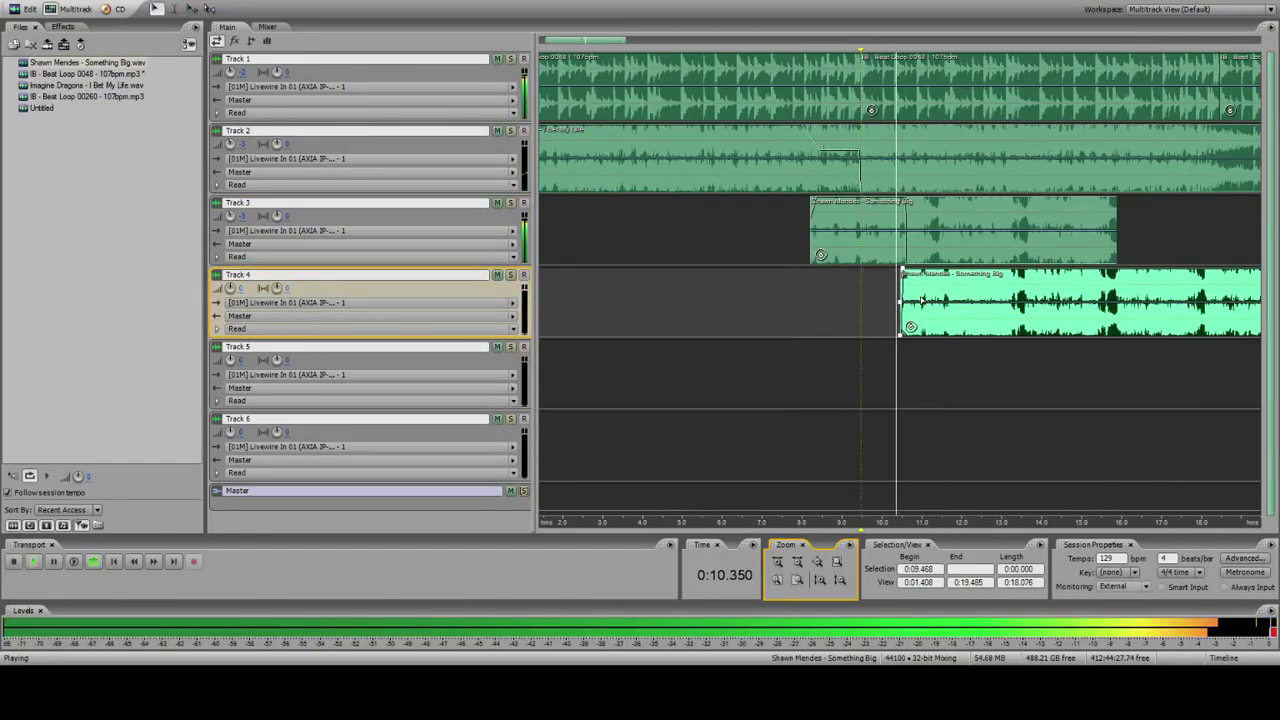
pyautogui.click(815, 235)
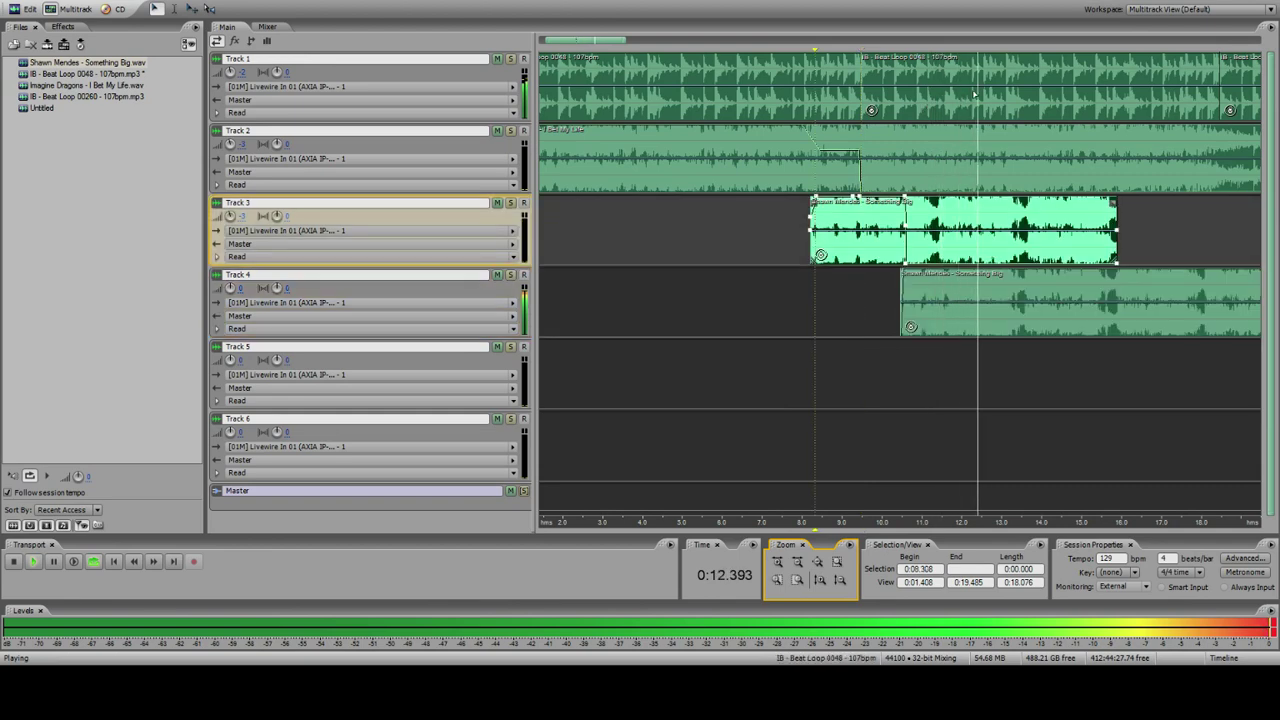
pyautogui.press('space')
pyautogui.press('space')
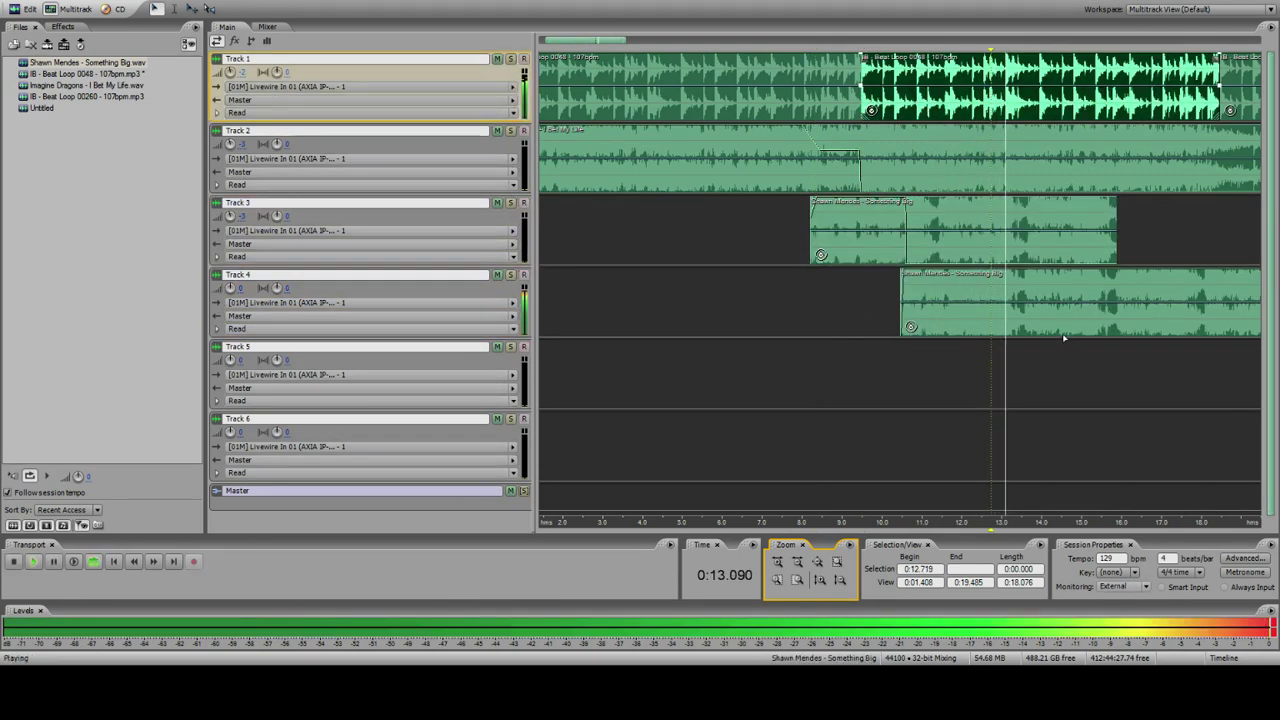
pyautogui.press('space')
# Step: Compare the track 4 waveform with the drum loop around 13 s and play the transition from about 10.4 s
pyautogui.click(1014, 300)
pyautogui.click(800, 581)
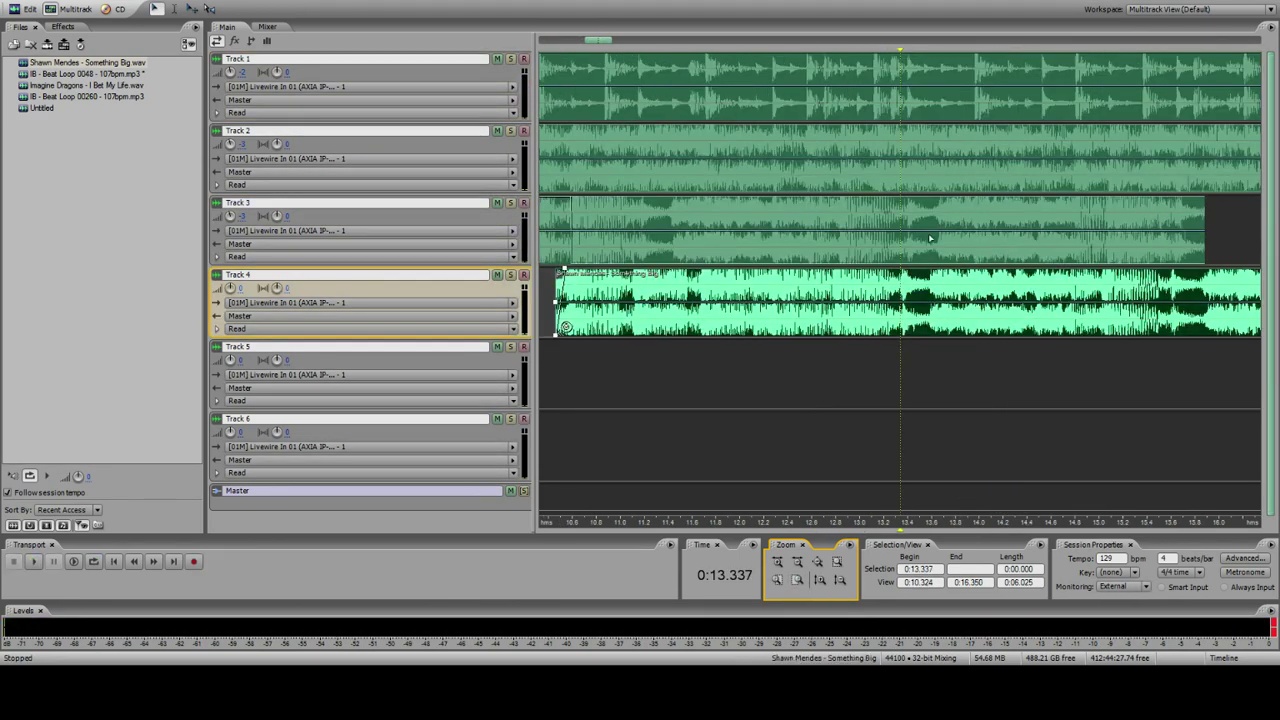
pyautogui.click(869, 92)
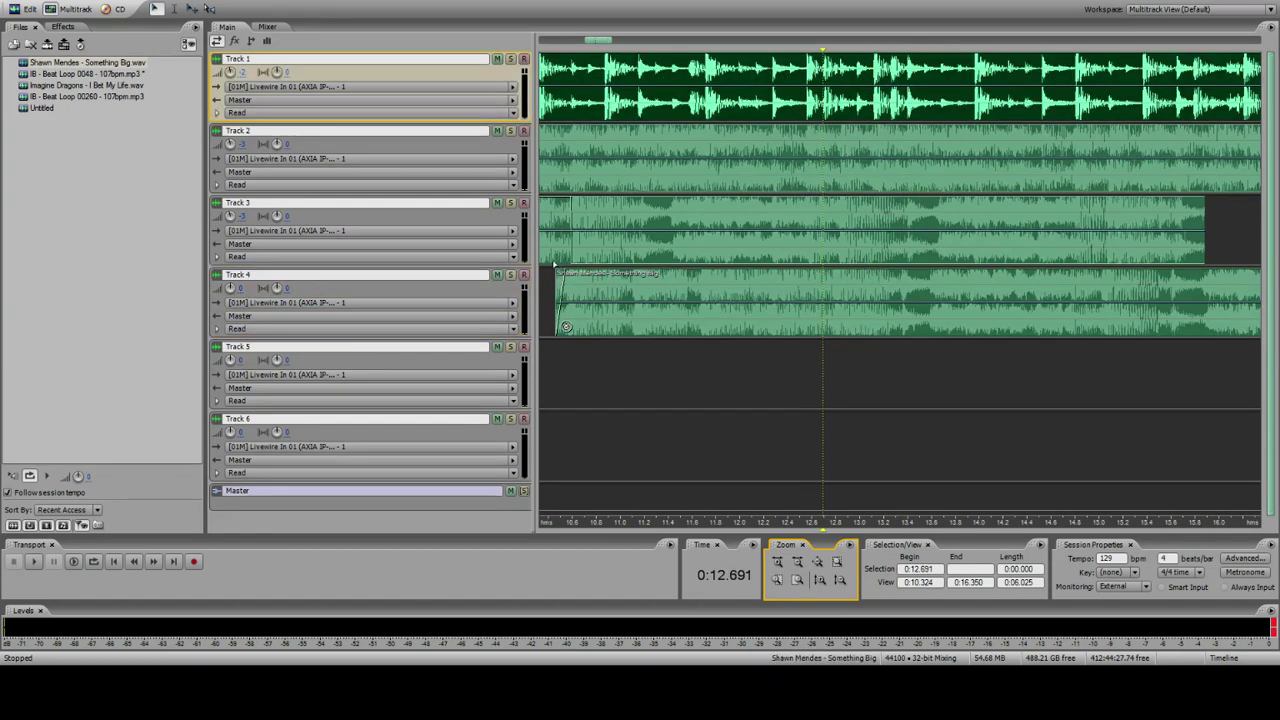
pyautogui.click(550, 243)
pyautogui.press('space')
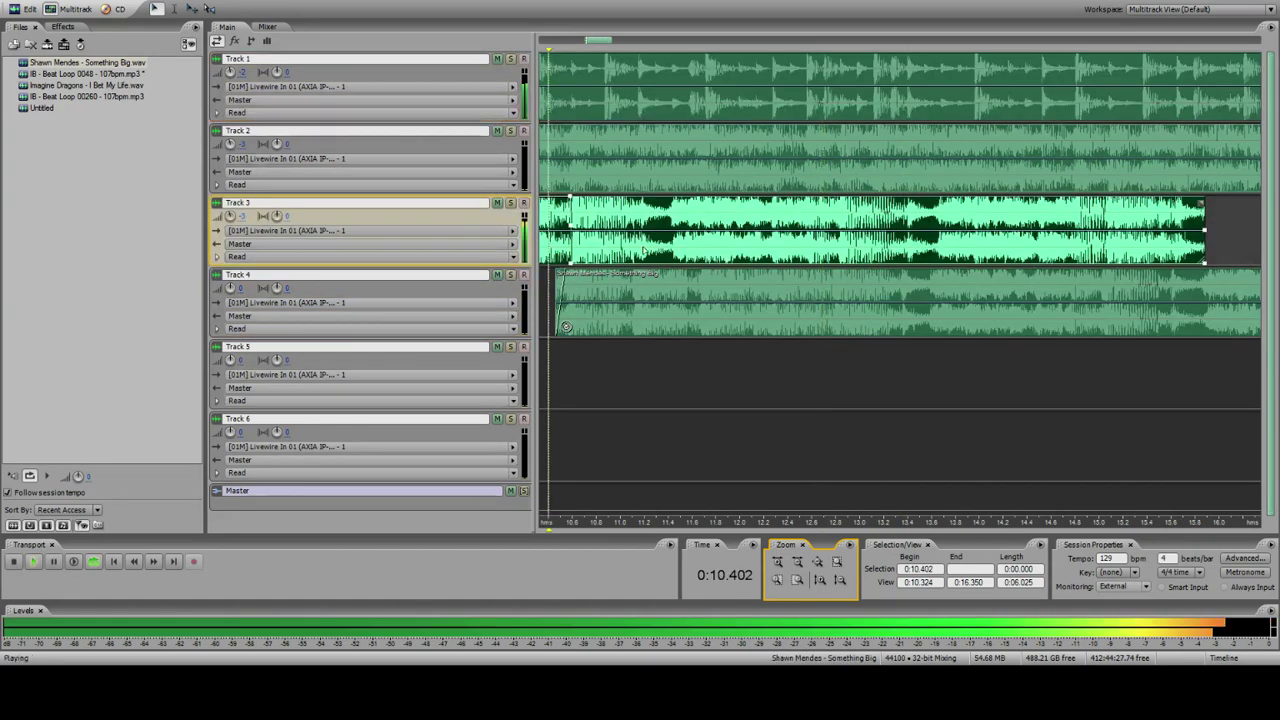
# Step: Nudge the track 4 clip slightly later to line up with the drum loop's beat at about 11.7 s, and play from 10.9 s
pyautogui.click(706, 73)
pyautogui.press('space')
pyautogui.press('=')
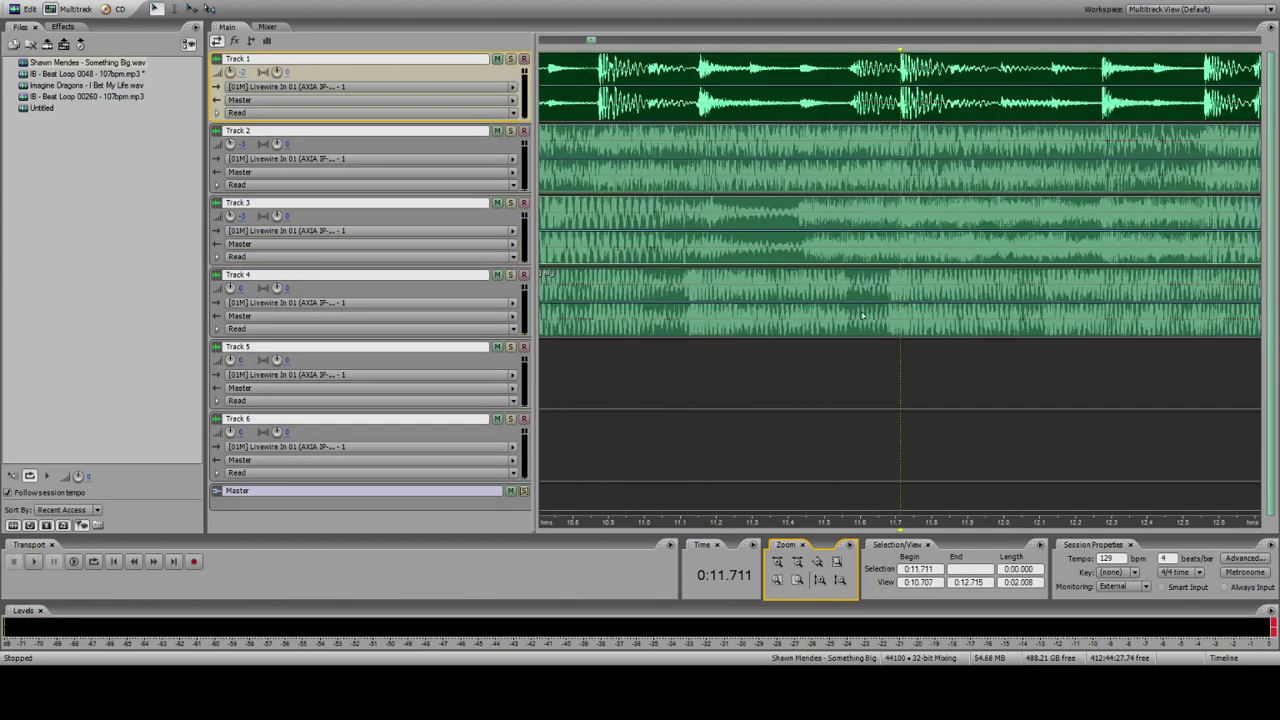
pyautogui.click(897, 295)
pyautogui.click(624, 230)
pyautogui.press('space')
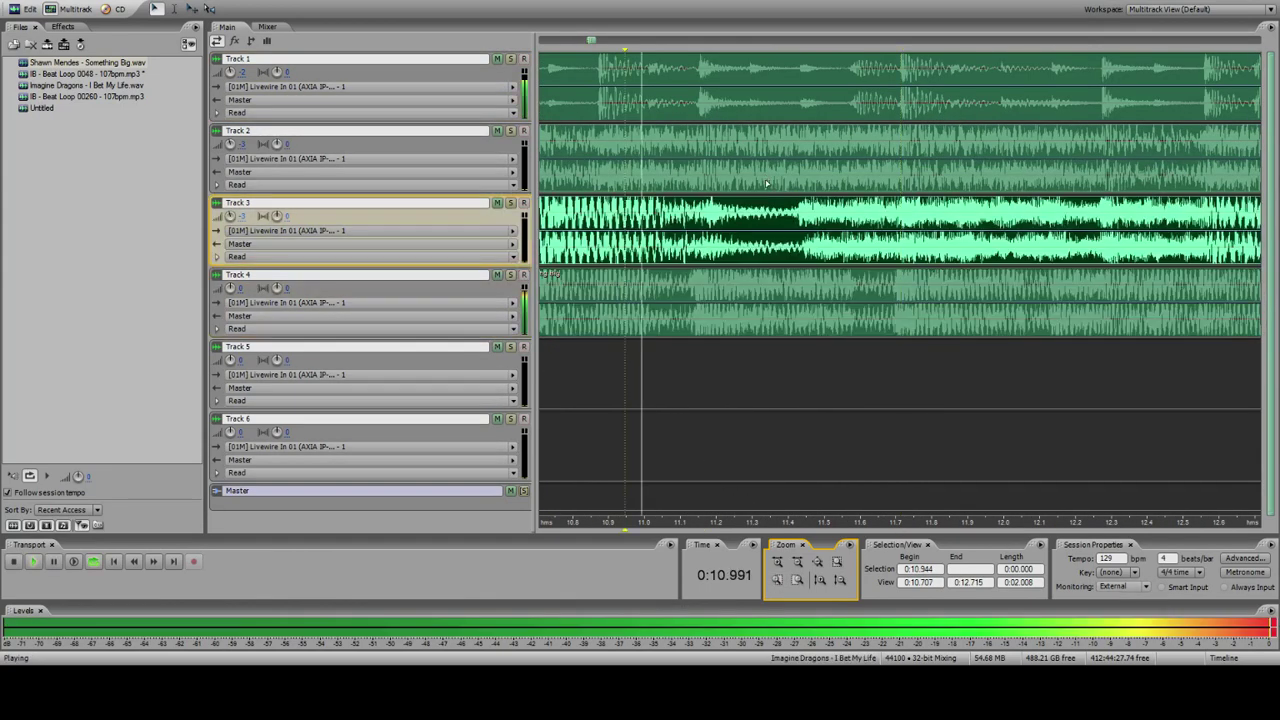
# Step: Play back the transition between the track 3 and track 4 clips from about 9.5 s
pyautogui.doubleClick(797, 562)
pyautogui.click(809, 240)
pyautogui.press('space')
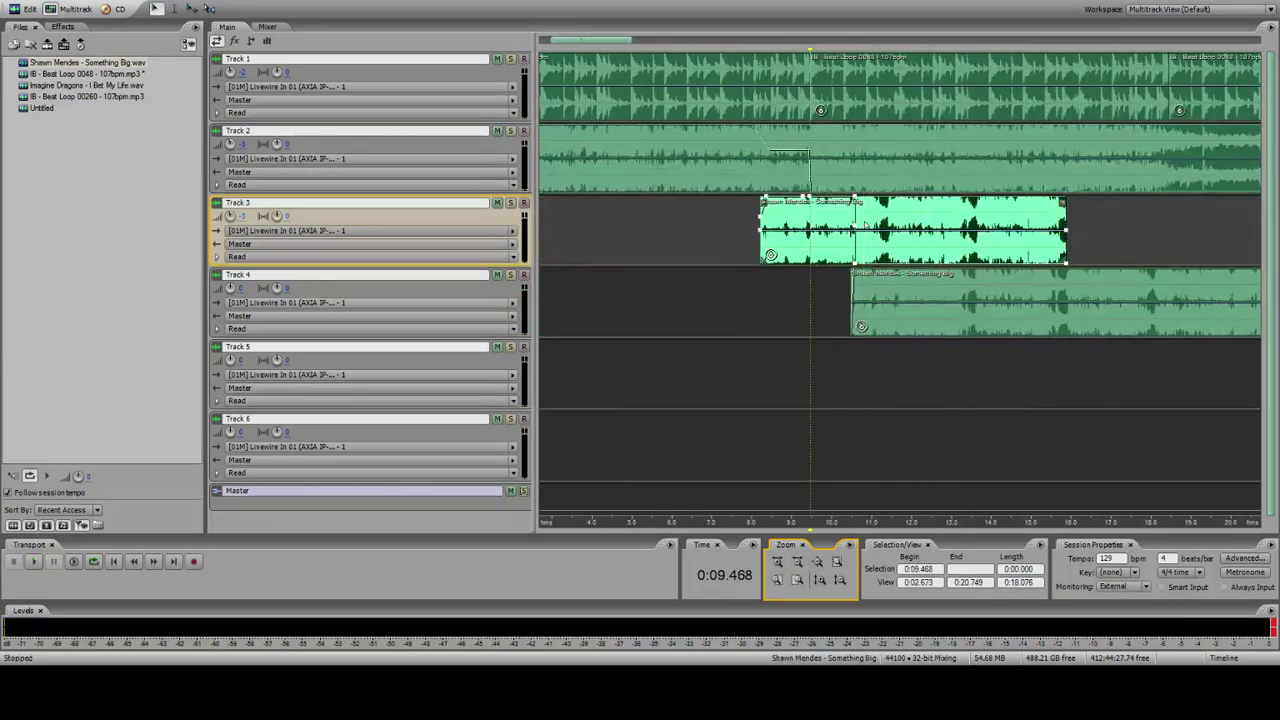
pyautogui.press('space')
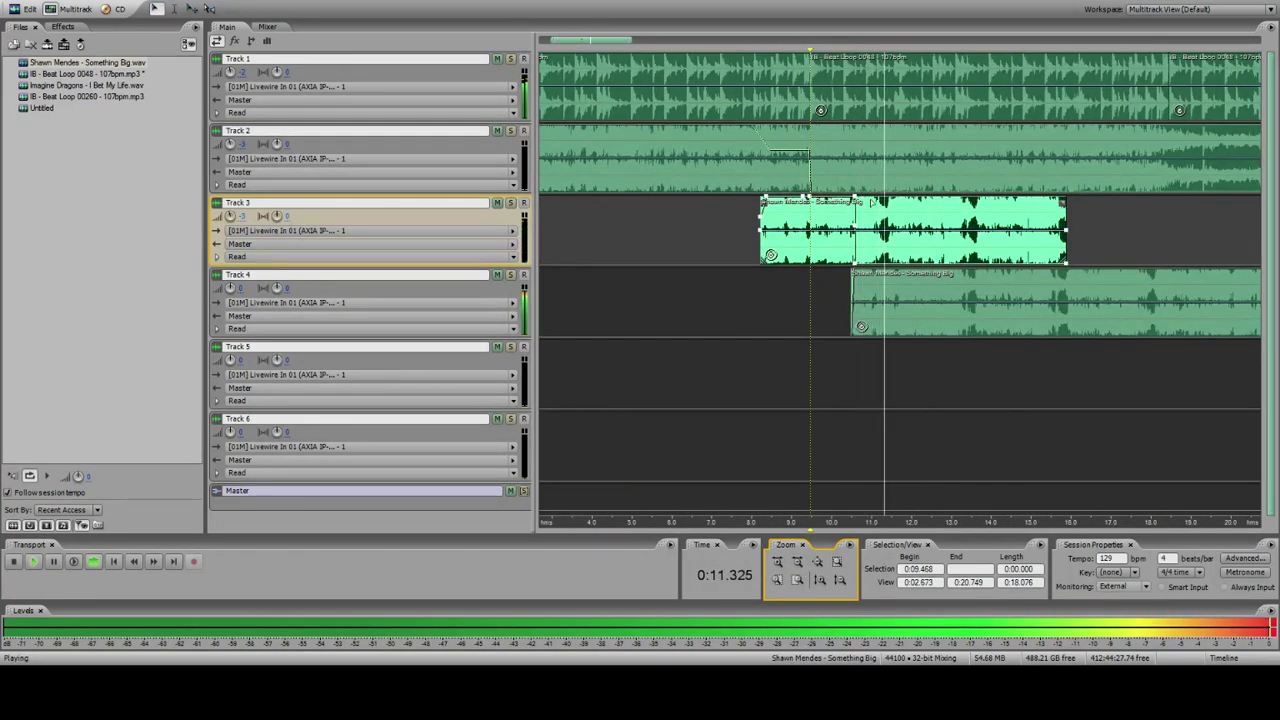
pyautogui.press('space')
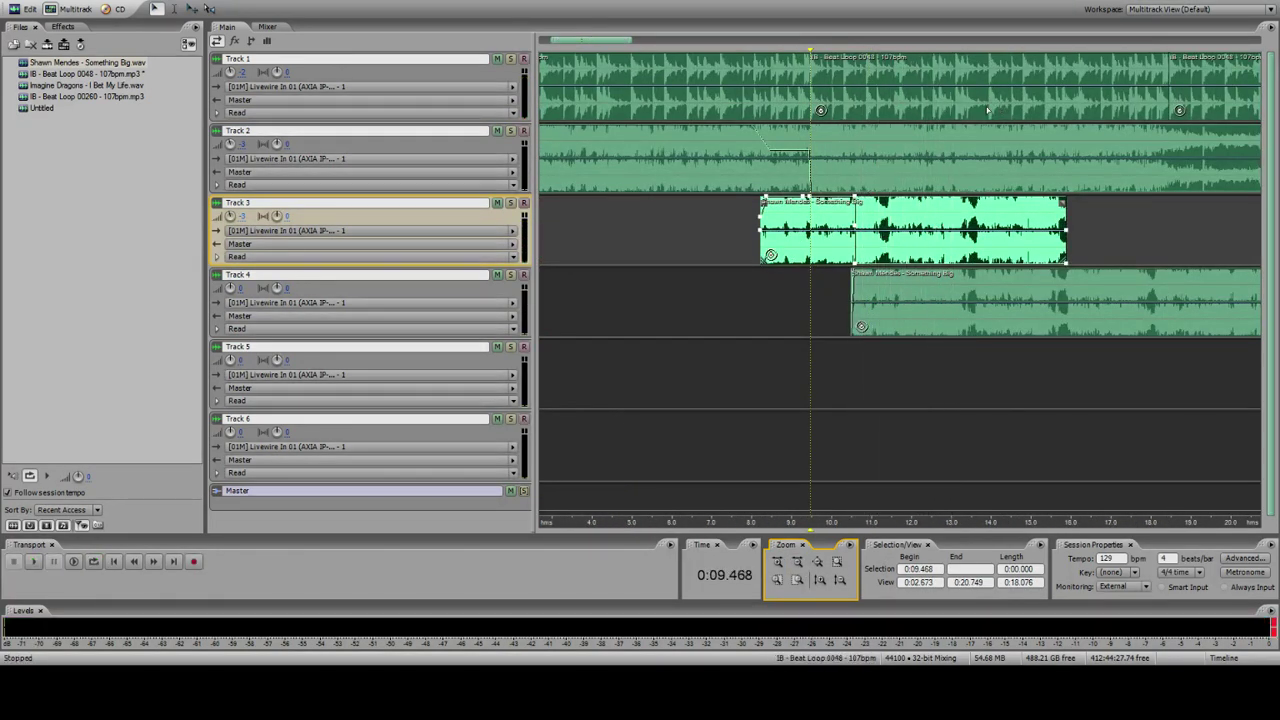
# Step: Play from about 13.1 s to find the end of the phrase, then cut off the track 4 clip after about 13.6 s
pyautogui.click(956, 106)
pyautogui.press('space')
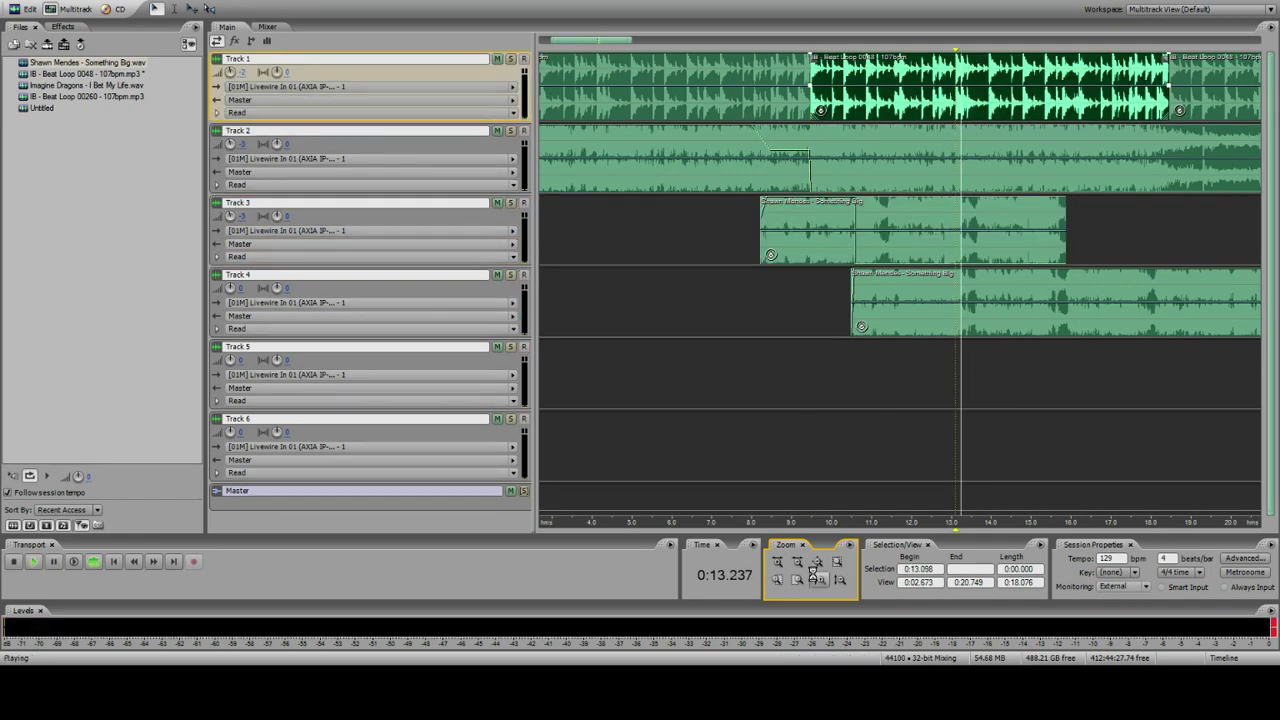
pyautogui.press('space')
pyautogui.scroll(2, 953, 348)
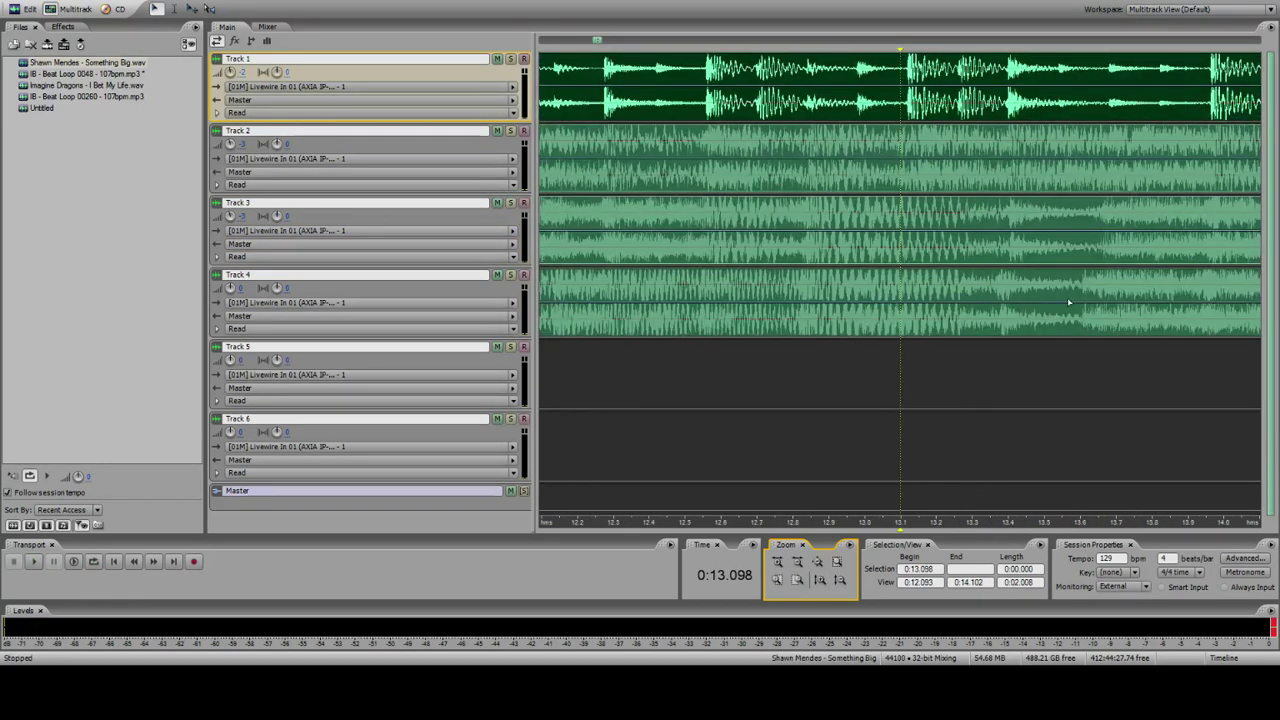
pyautogui.click(1080, 300)
pyautogui.click(1100, 292)
pyautogui.press('Delete')
# Step: Play back the end of the track 4 clip from about 12.4 s and again from 12.6 s
pyautogui.click(656, 240)
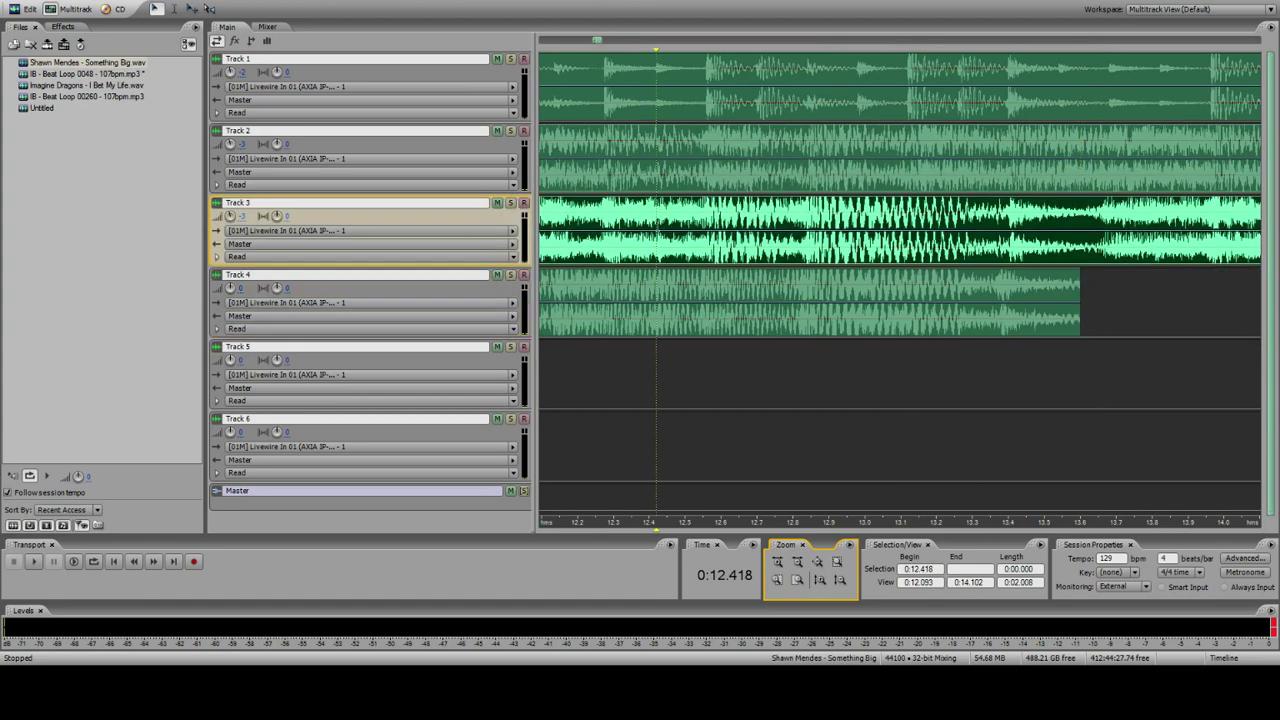
pyautogui.press('space')
pyautogui.press('space')
pyautogui.press('space')
pyautogui.click(706, 163)
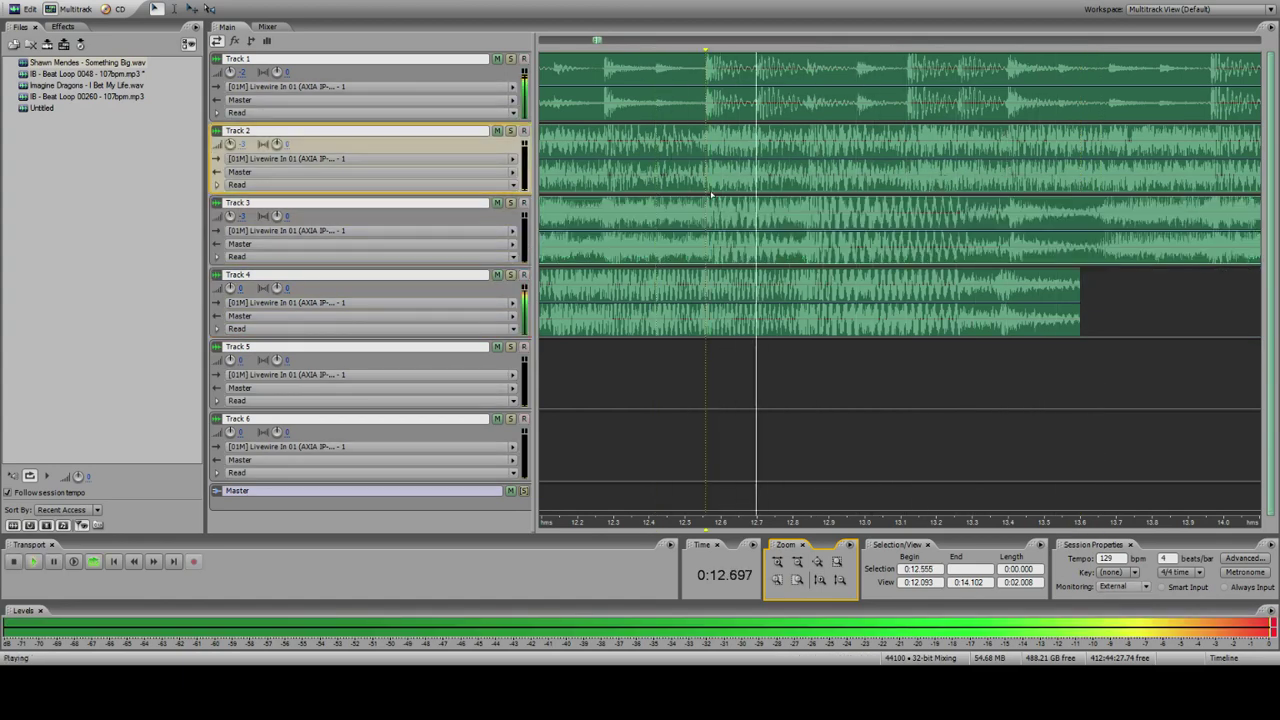
pyautogui.press('space')
# Step: Split the track 4 clip at 13.361 s, delete the remainder, and play back the ending from about 12.5 s
pyautogui.click(994, 287)
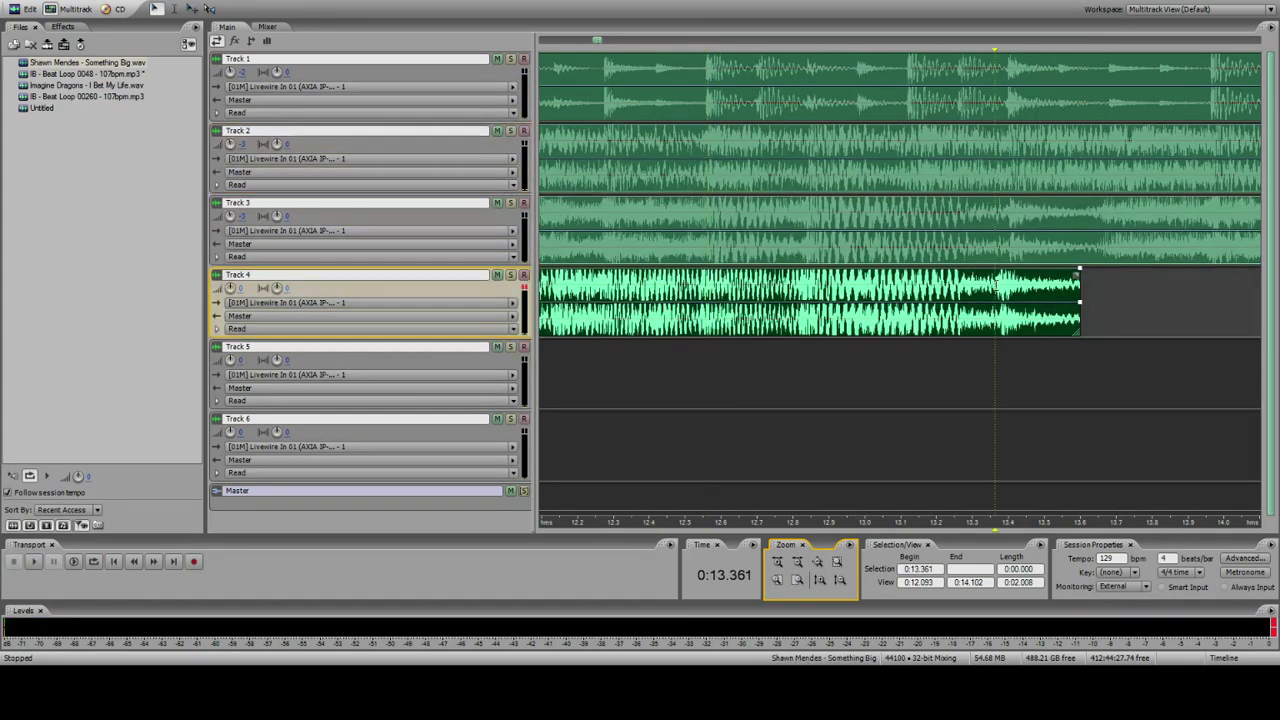
pyautogui.hotkey('ctrl', 'k')
pyautogui.click(1014, 292)
pyautogui.press('Delete')
pyautogui.click(683, 250)
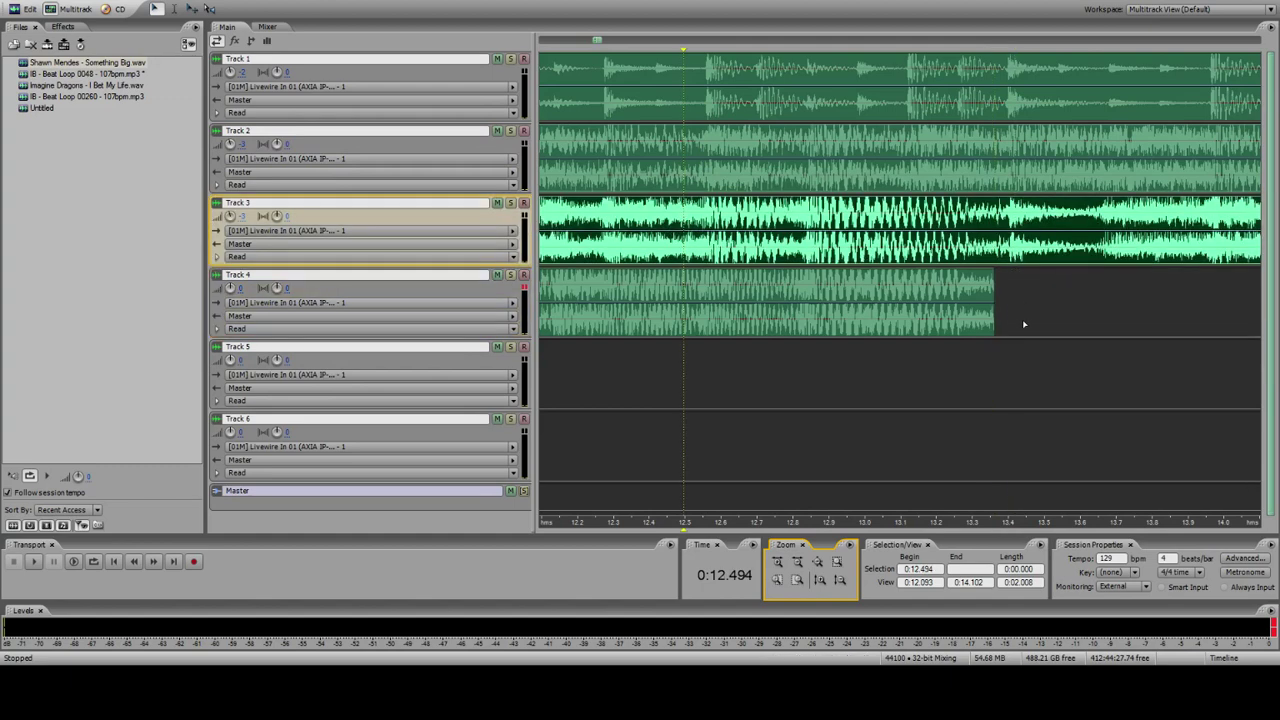
pyautogui.press('space')
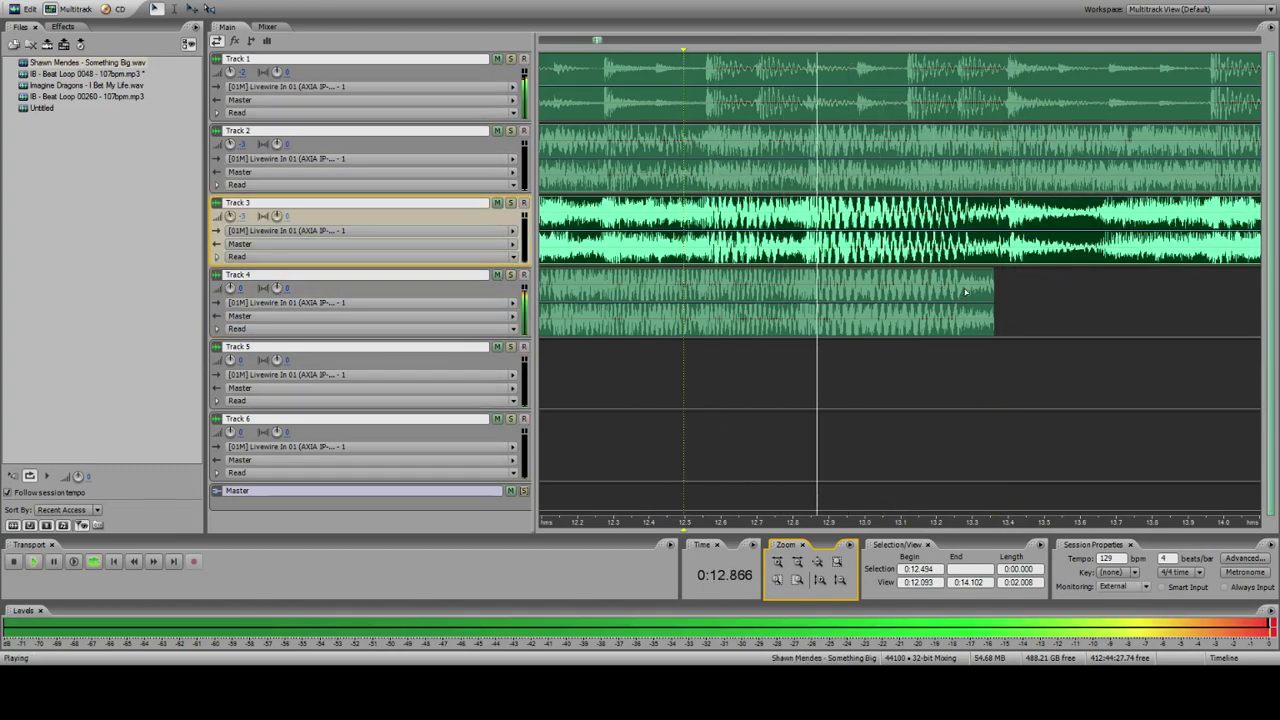
pyautogui.press('space')
# Step: Split the track 4 clip at about 13.27 s, delete the short tail, and play back the ending from about 12.9 s
pyautogui.click(963, 316)
pyautogui.hotkey('ctrl', 'k')
pyautogui.click(972, 294)
pyautogui.press('Delete')
pyautogui.click(823, 250)
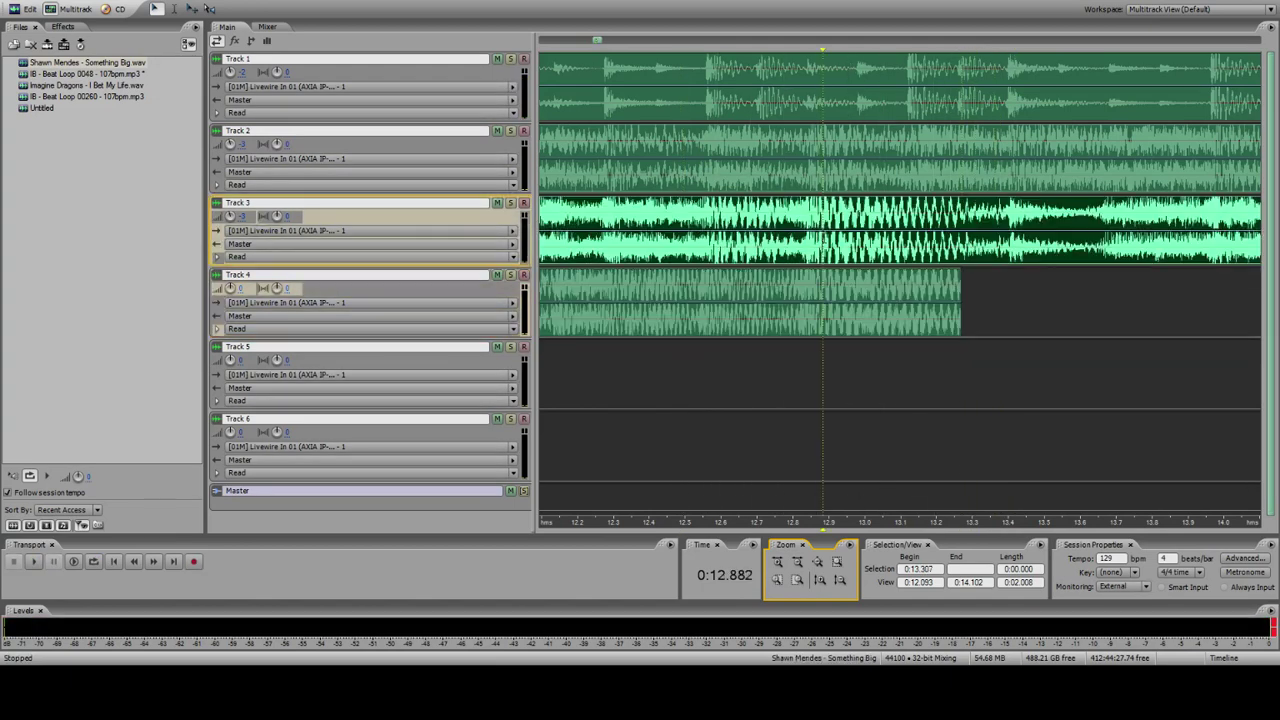
pyautogui.press('space')
pyautogui.press('space')
# Step: Play back the mix from about 7.3 s through the entry of the track 3 clip
pyautogui.click(798, 287)
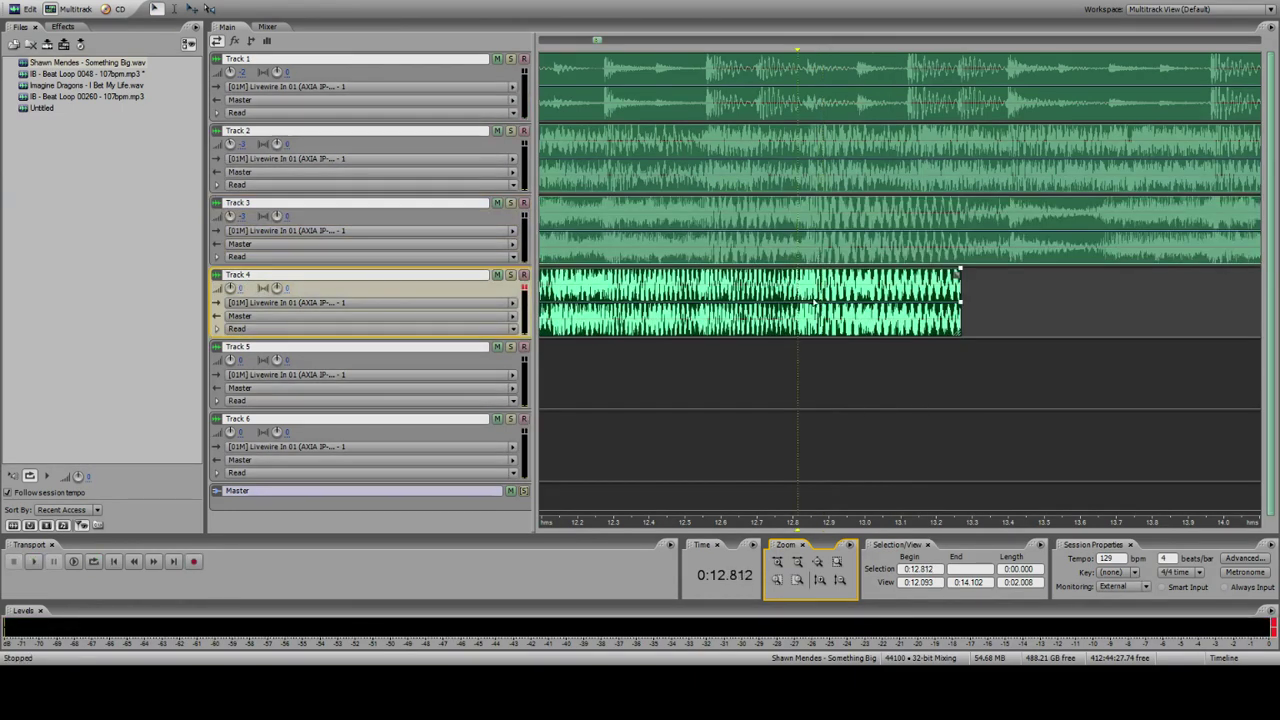
pyautogui.click(799, 563)
pyautogui.click(775, 289)
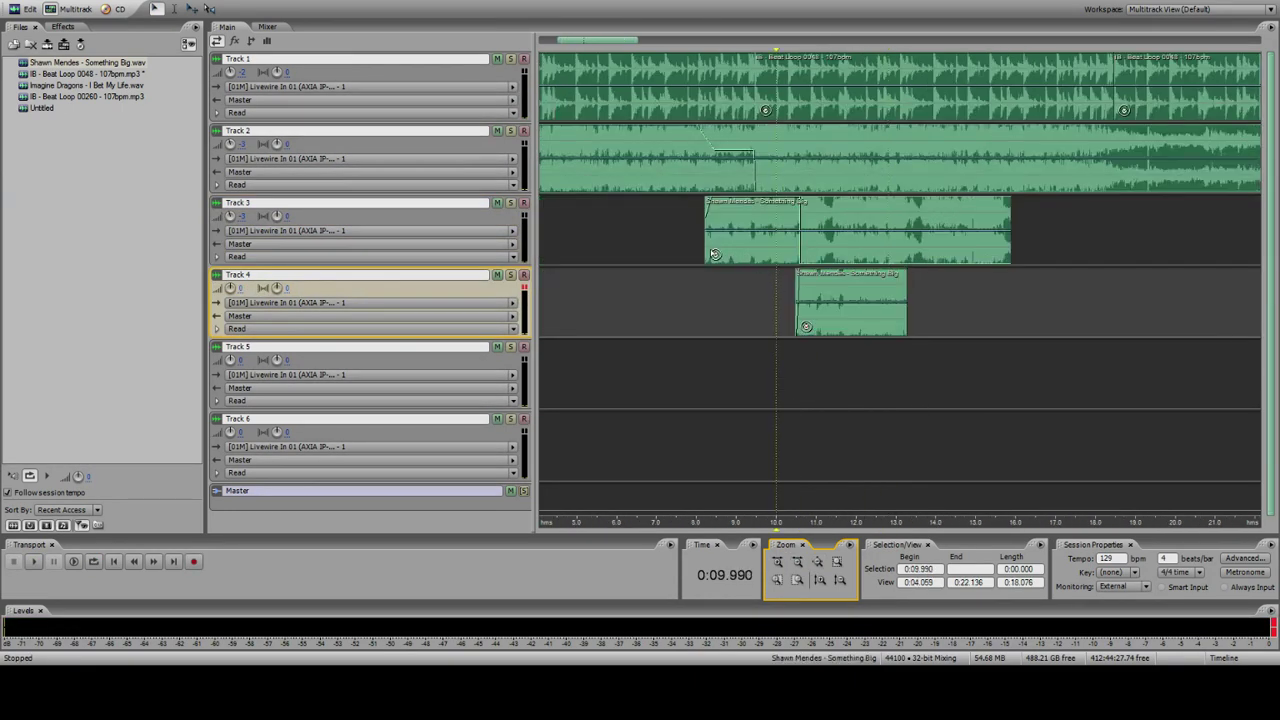
pyautogui.click(700, 230)
pyautogui.press('space')
pyautogui.click(670, 100)
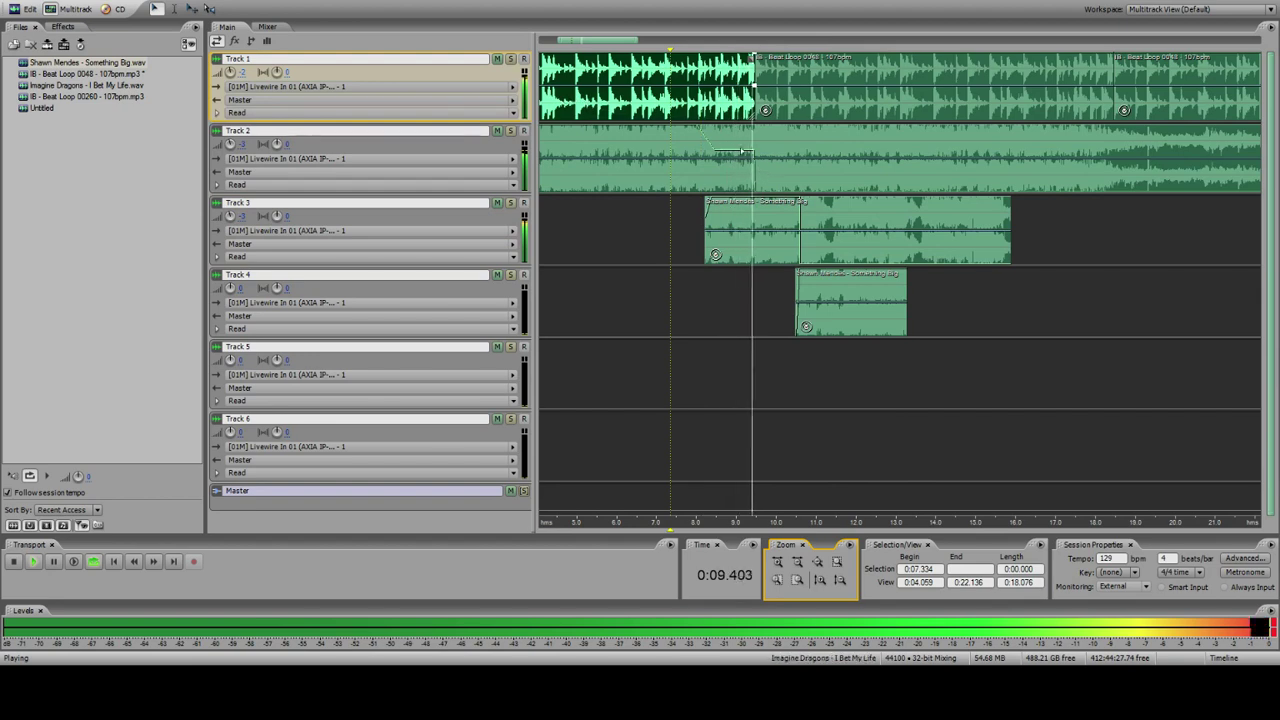
# Step: Nudge the track 3 clip slightly earlier so its beats line up with the drum loop's beats at about 8.9 s and 9.5 s
pyautogui.click(777, 580)
pyautogui.click(777, 580)
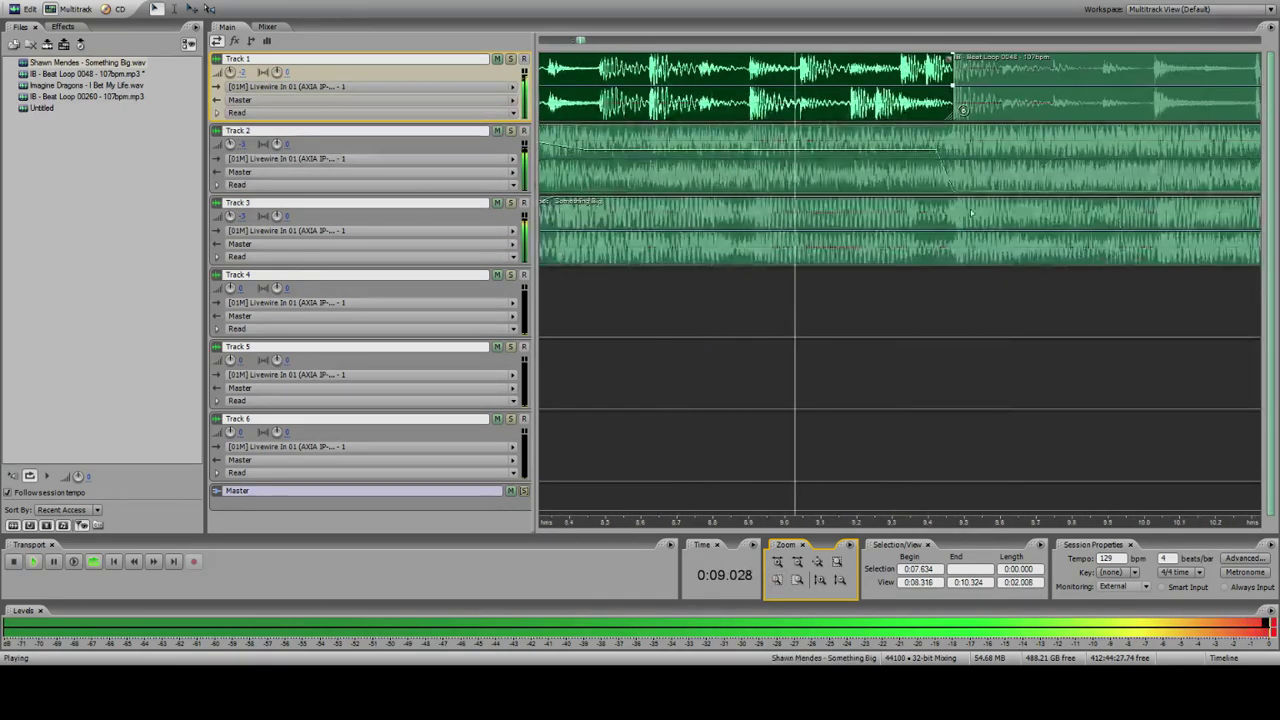
pyautogui.press('space')
pyautogui.click(953, 228)
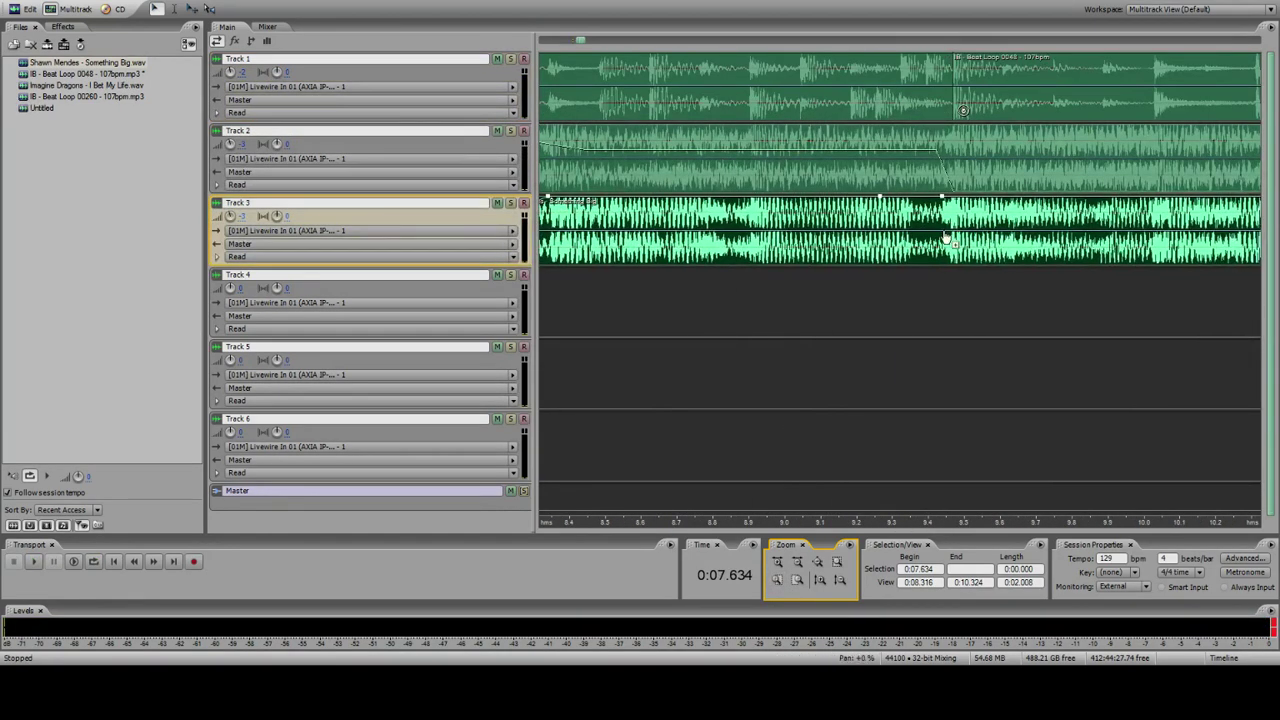
pyautogui.click(750, 93)
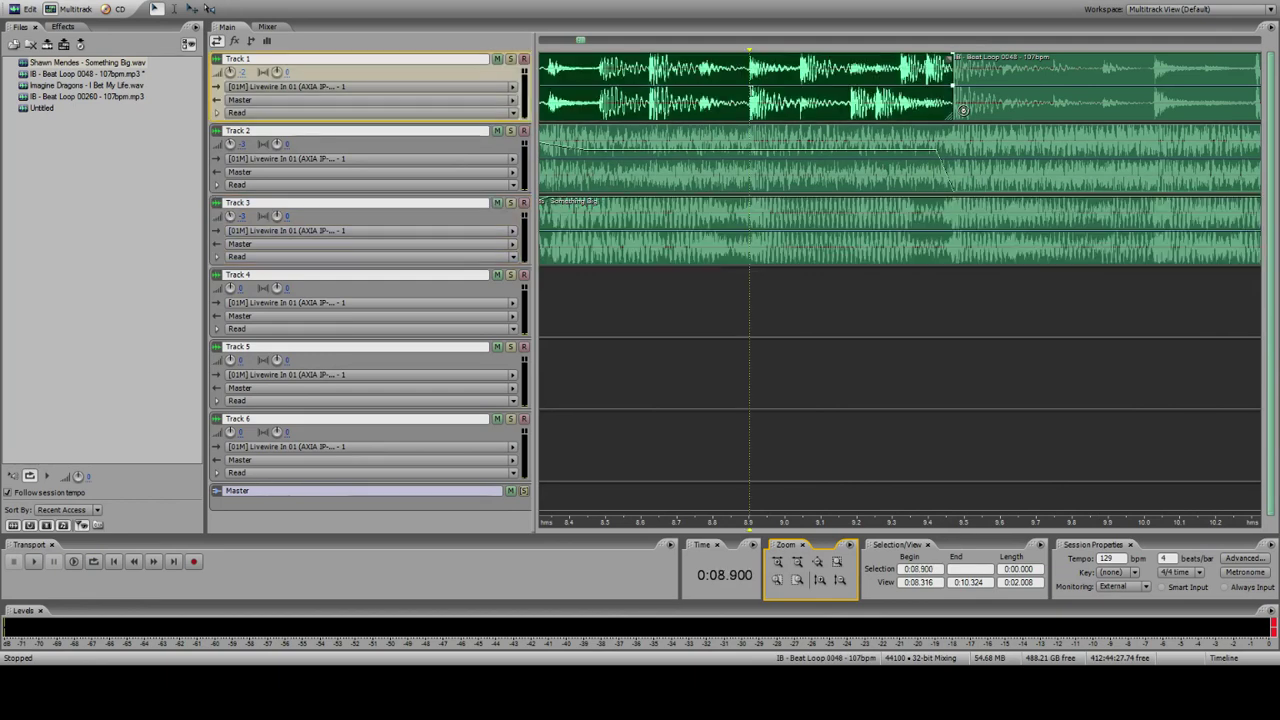
pyautogui.click(656, 128)
pyautogui.moveTo(755, 212); pyautogui.dragTo(750, 212)
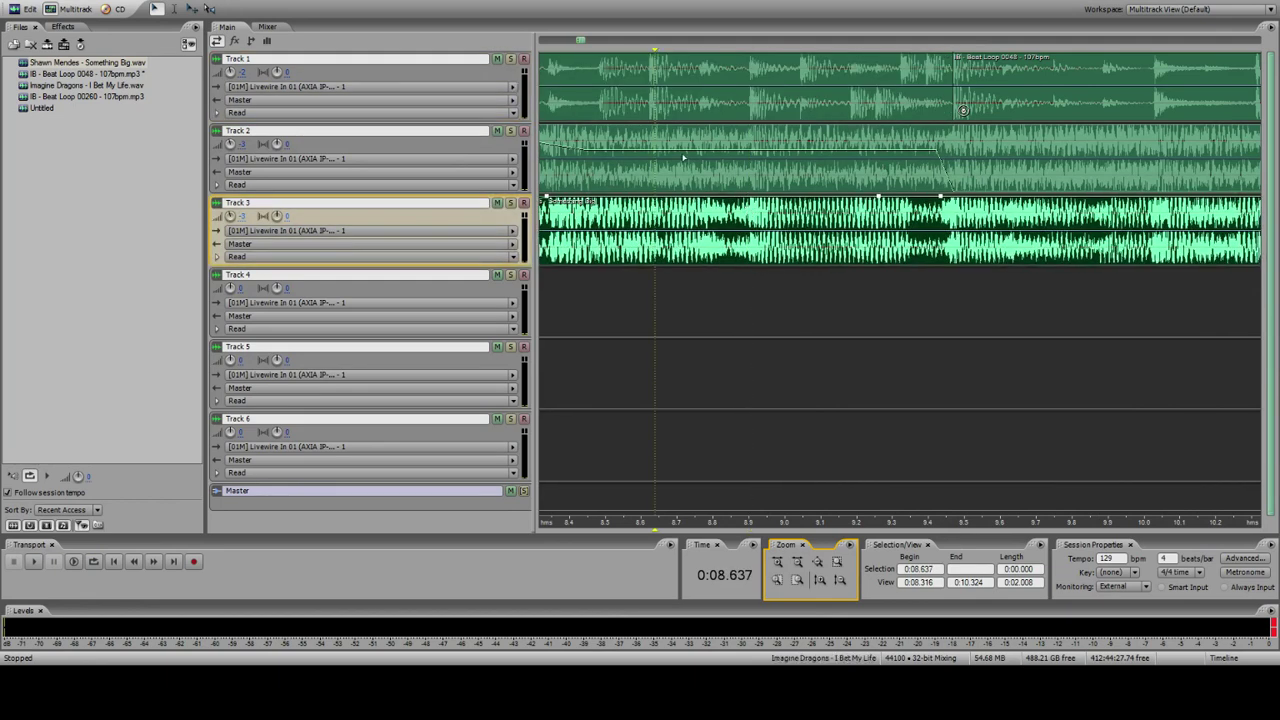
# Step: Play back the mix from about 6.7 s through the track 3 entry, and again from about 9.7 s
pyautogui.click(567, 62)
pyautogui.click(787, 561)
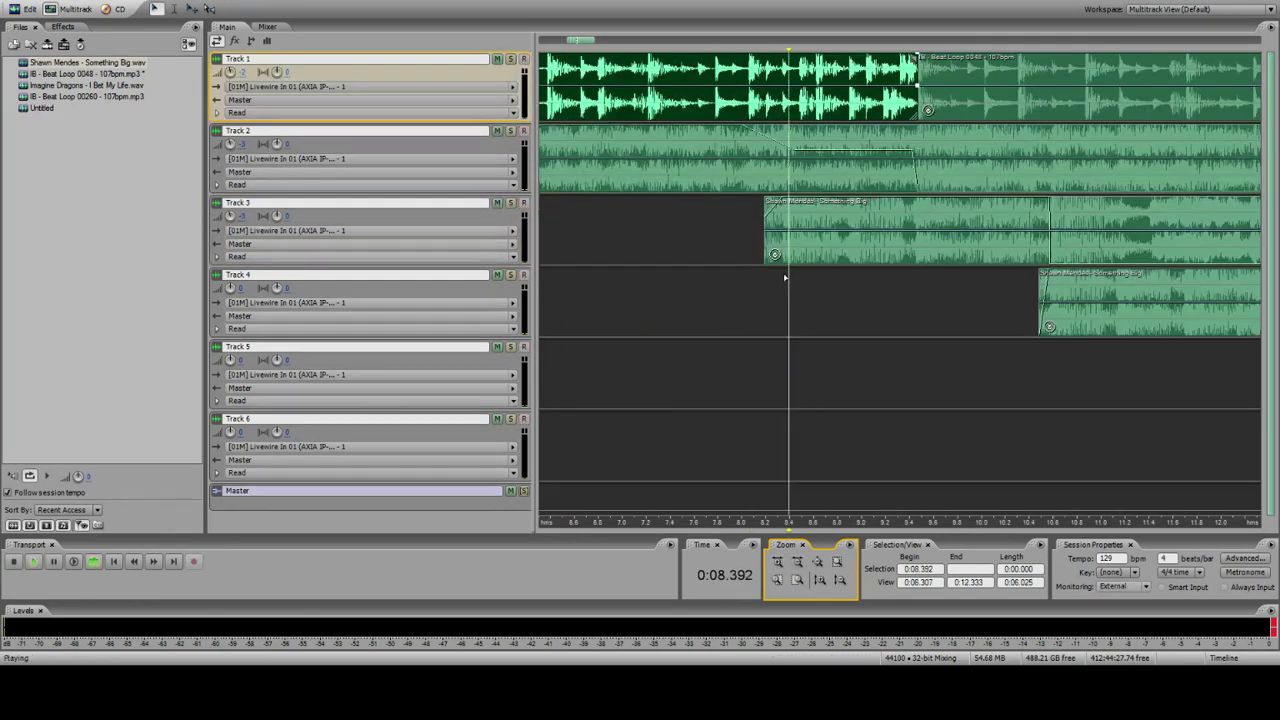
pyautogui.click(582, 220)
pyautogui.press('space')
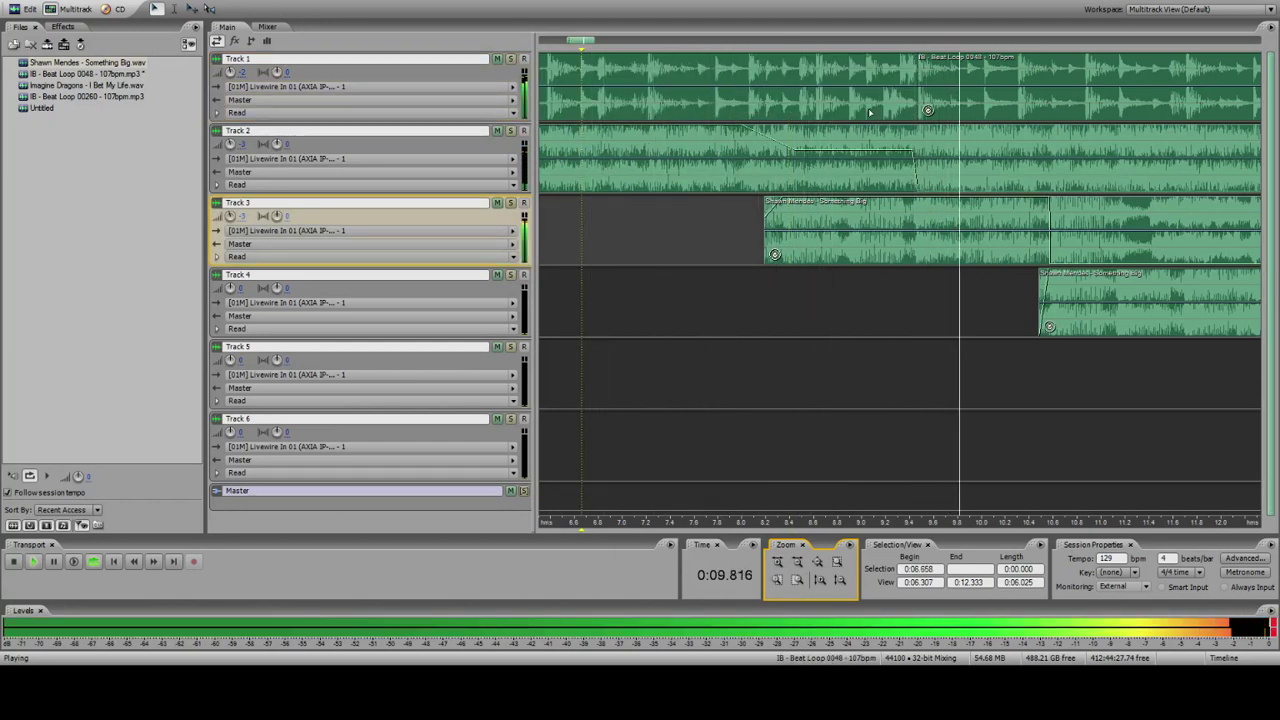
pyautogui.click(947, 288)
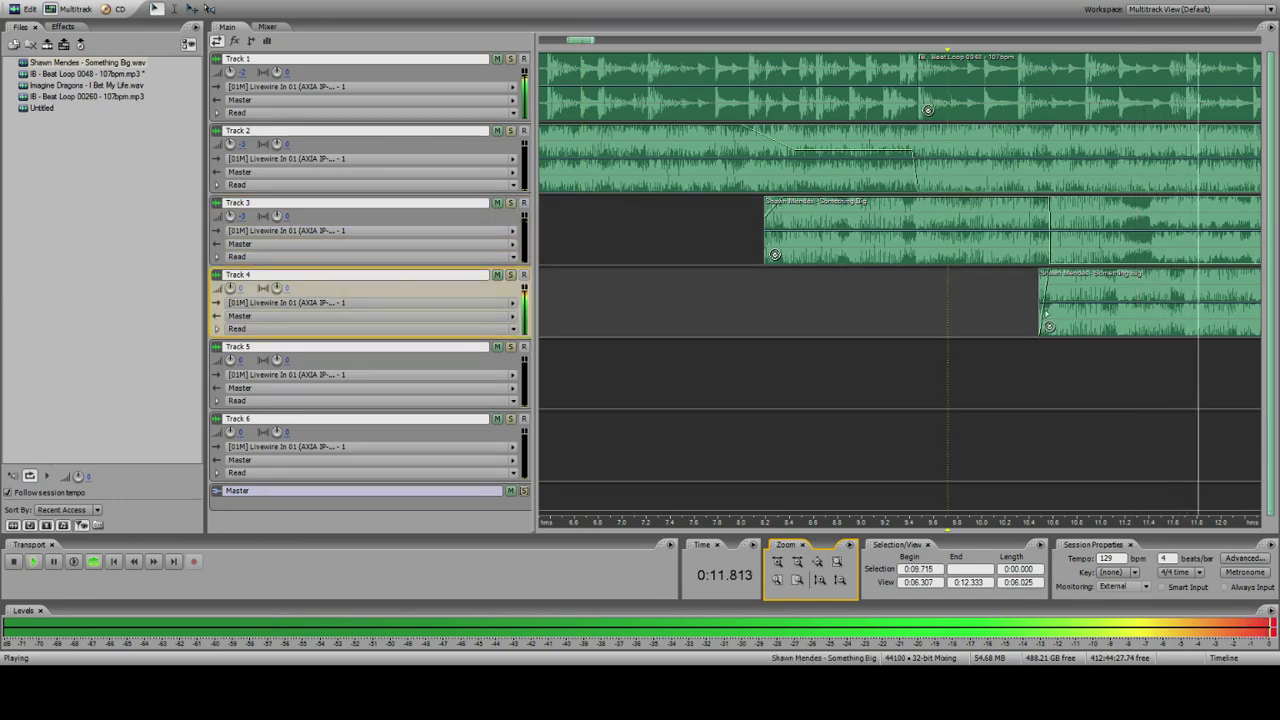
# Step: Play back the overlap of the Something Big clips from about 7.6 s, 7.8 s and 10.8 s
pyautogui.click(797, 562)
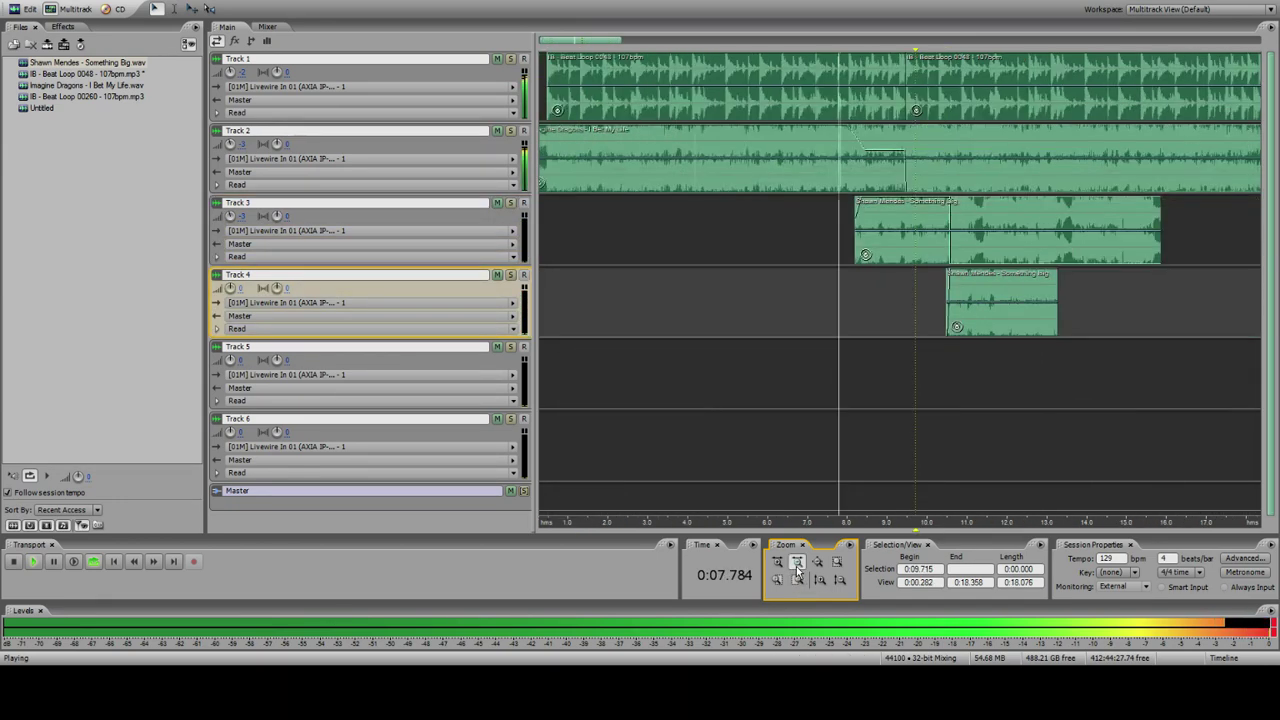
pyautogui.click(797, 562)
pyautogui.click(690, 165)
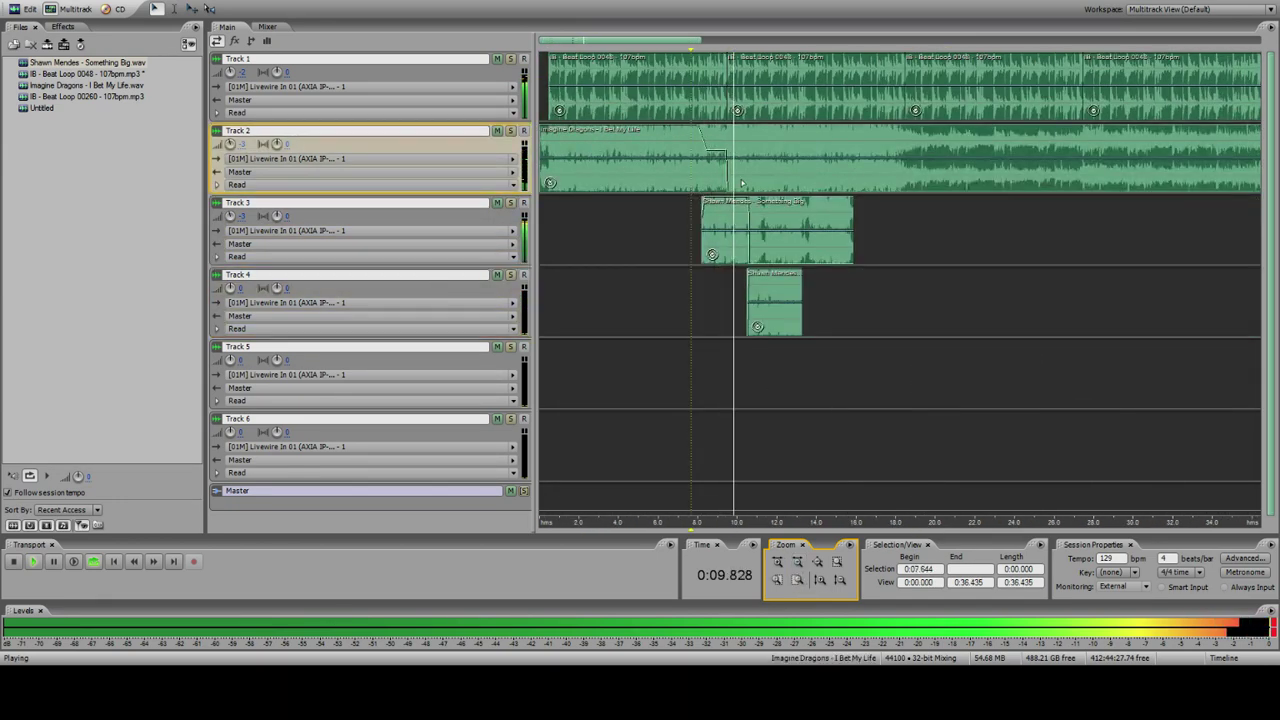
pyautogui.click(760, 150)
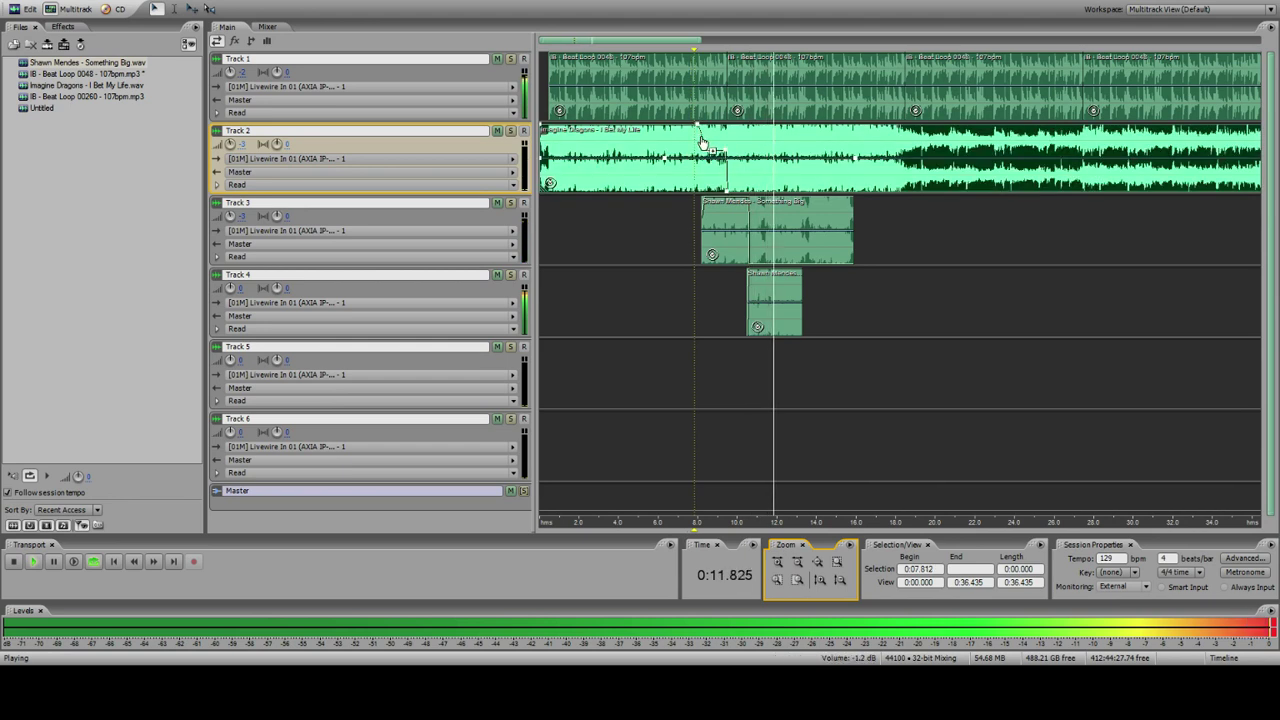
pyautogui.click(666, 158)
pyautogui.click(753, 158)
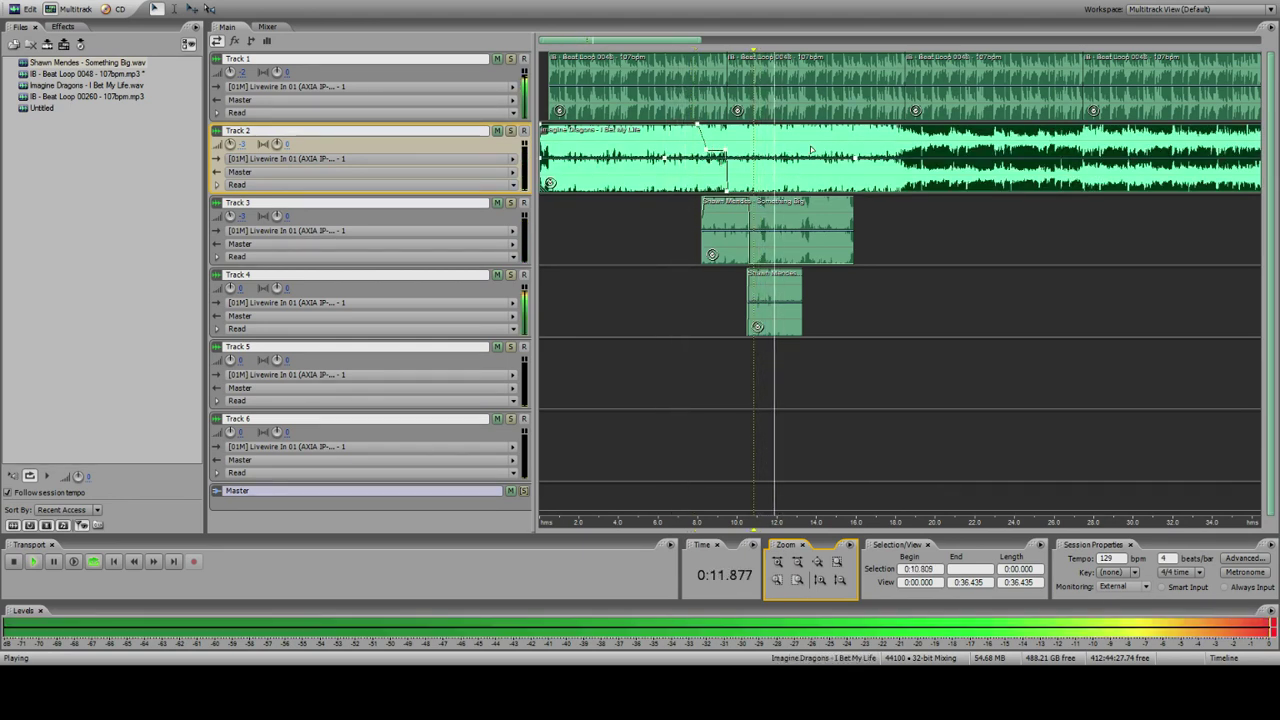
# Step: Set the track 4 volume to -2 dB and play back the mix from about 10.8 s
pyautogui.press('space')
pyautogui.click(238, 287)
pyautogui.write('-2')
pyautogui.press('Return')
pyautogui.press('space')
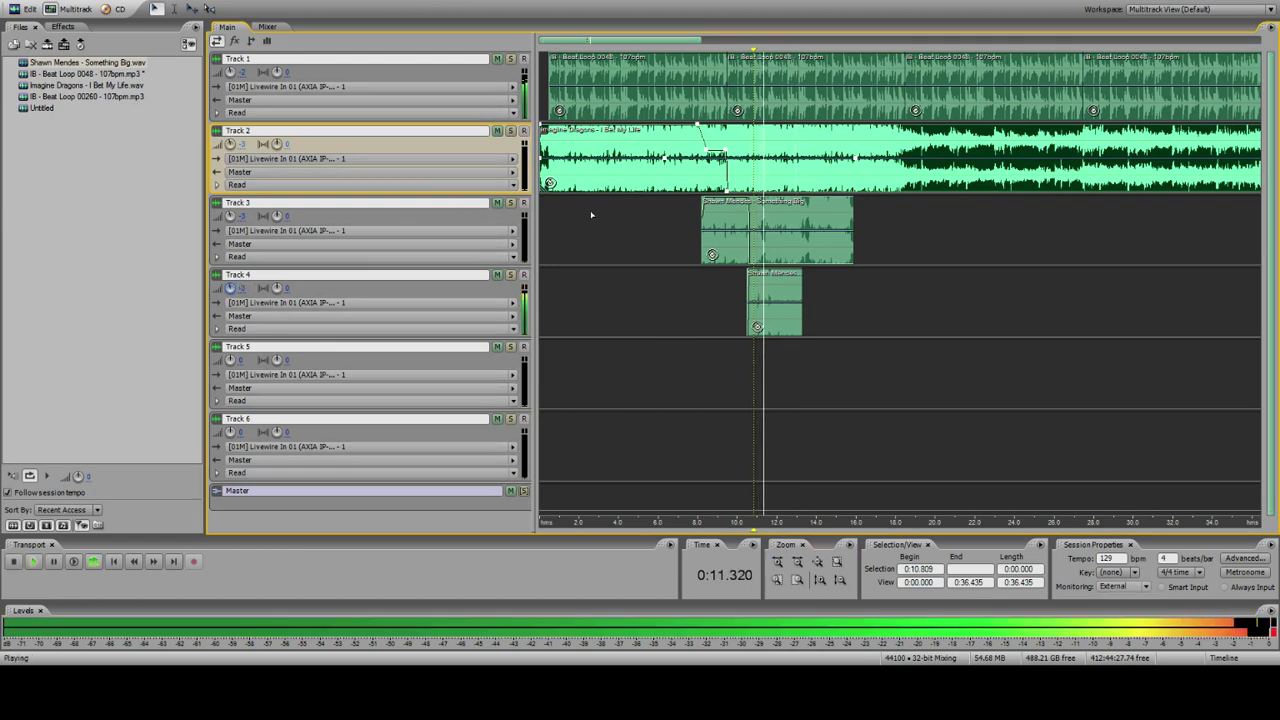
# Step: Split the second drum loop clip on track 1 at about 13.08 s and delete the remainder
pyautogui.click(808, 91)
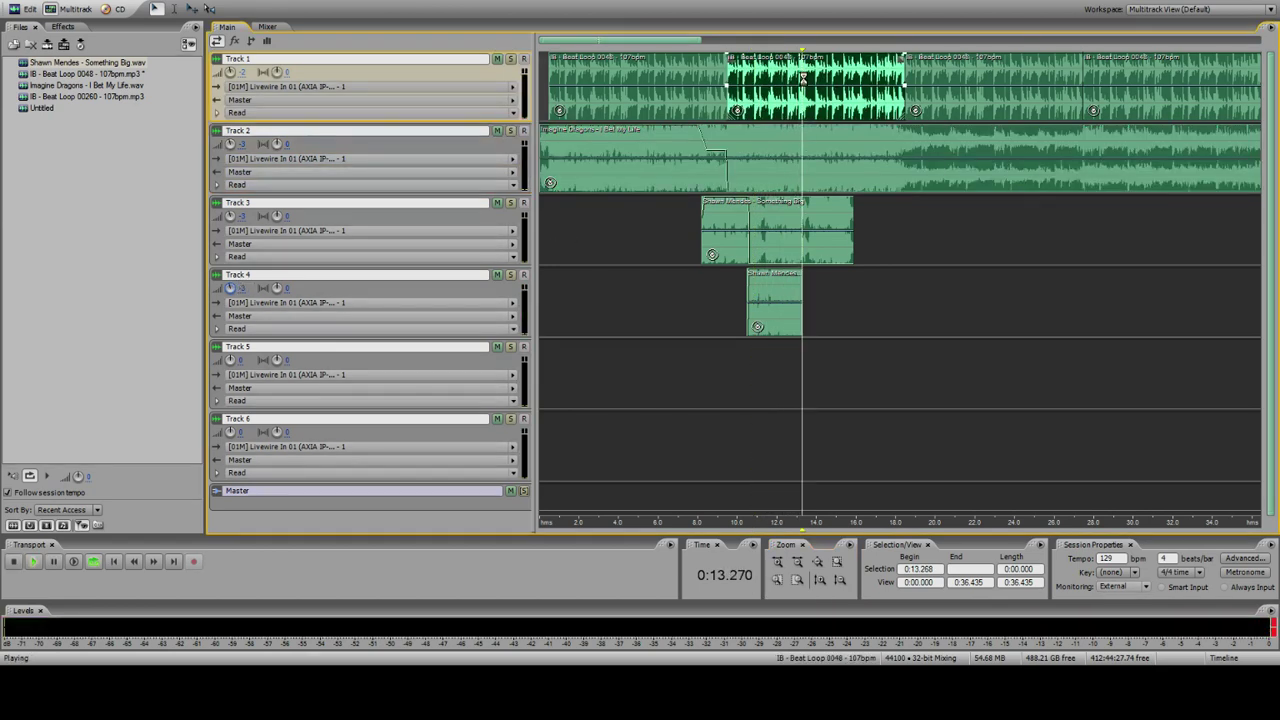
pyautogui.press('space')
pyautogui.press('=')
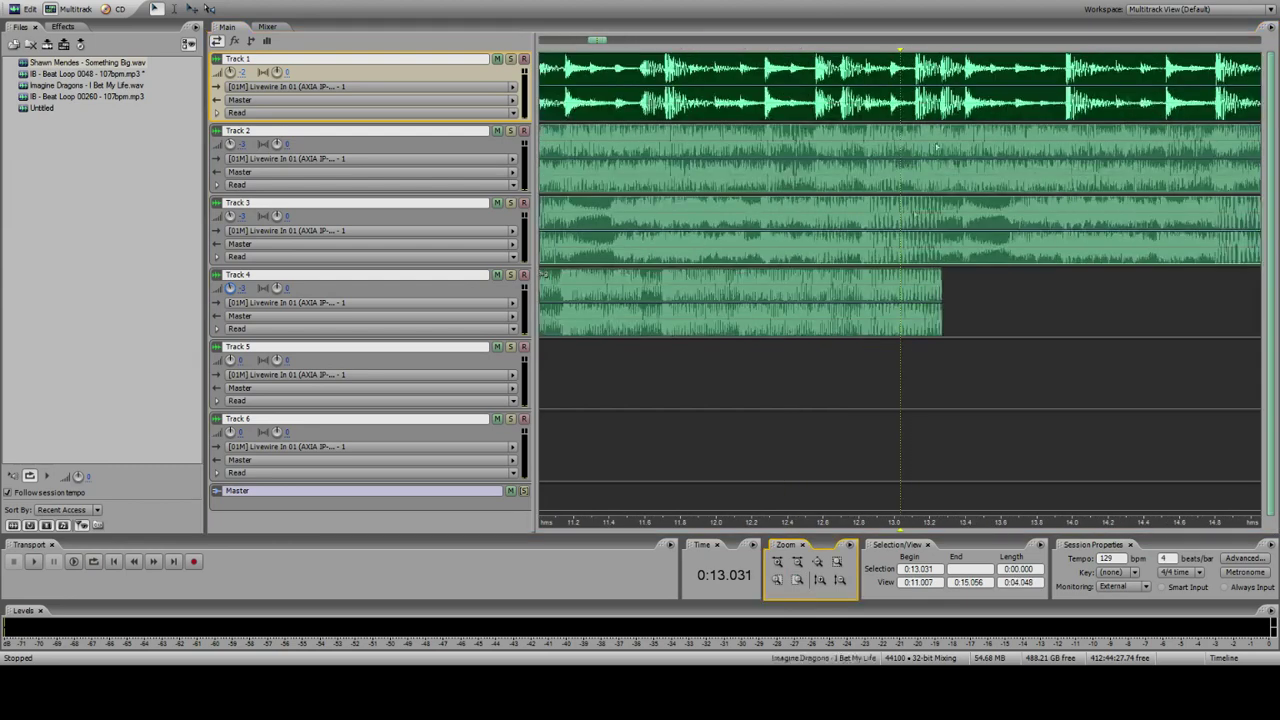
pyautogui.click(916, 92)
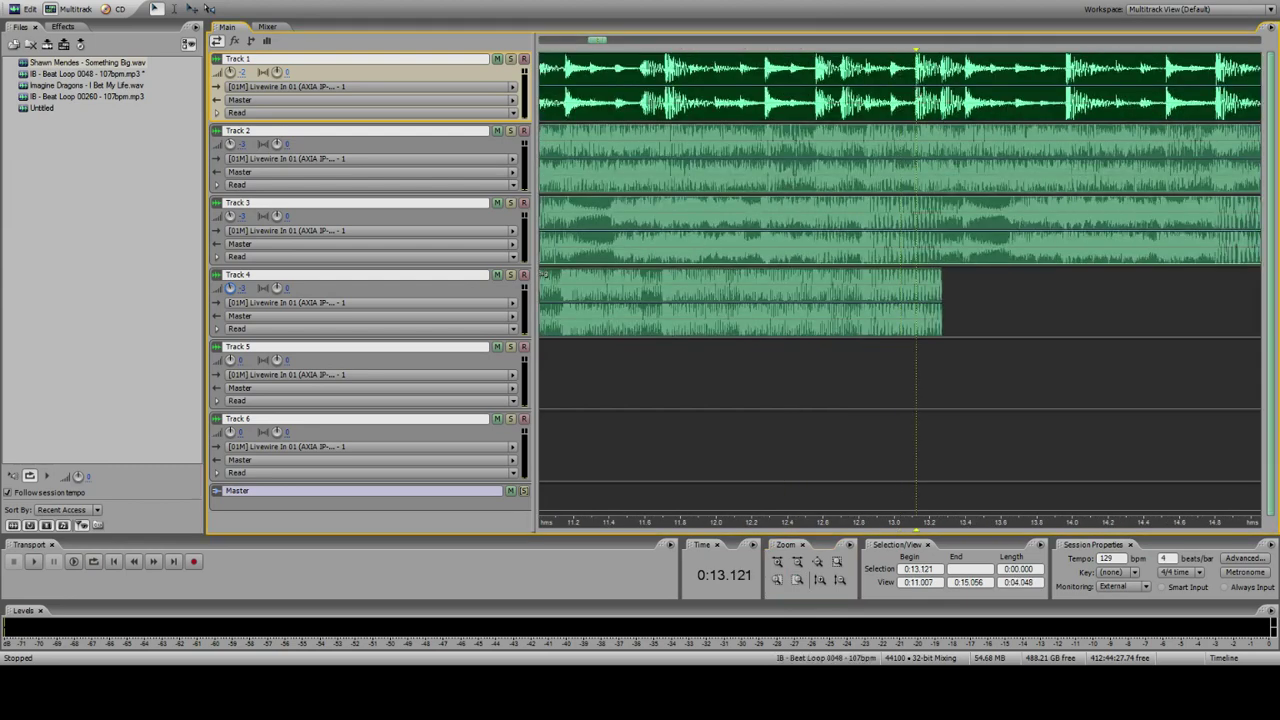
pyautogui.click(910, 92)
pyautogui.press('Delete')
# Step: Play back the mix through the drum loop's new end from about 11.9 s and 12.2 s
pyautogui.click(692, 160)
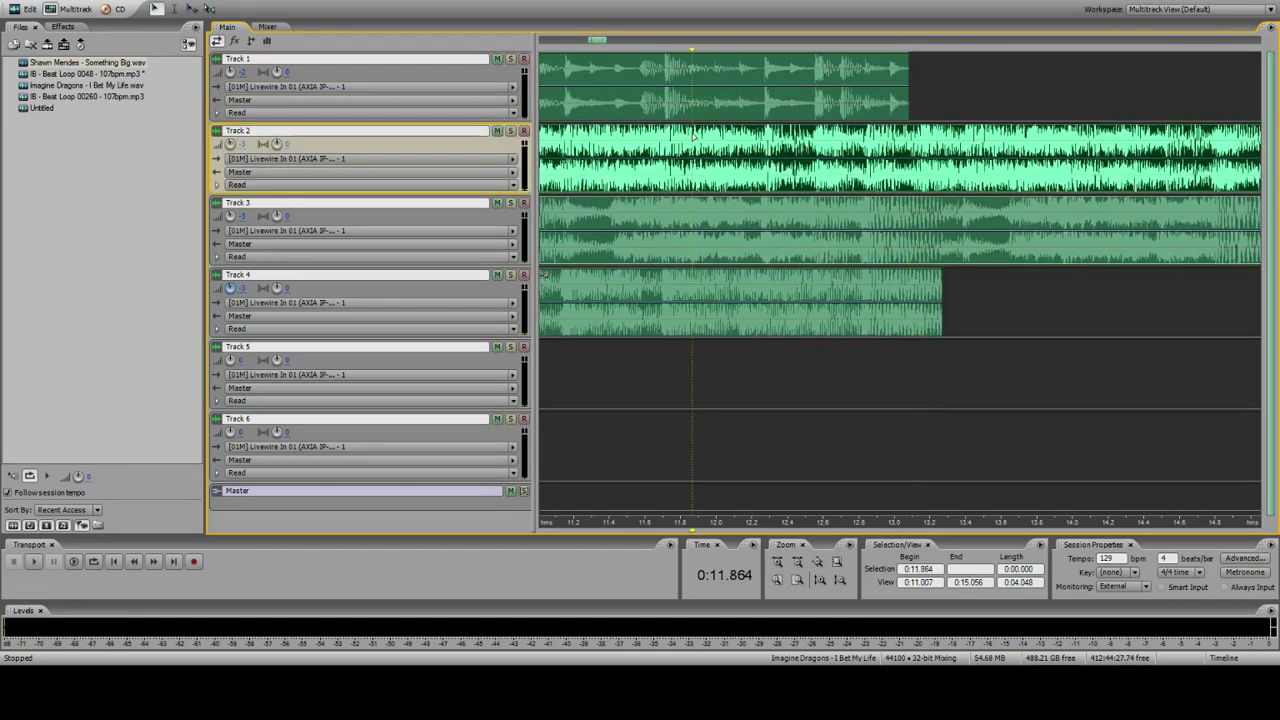
pyautogui.press('space')
pyautogui.click(826, 558)
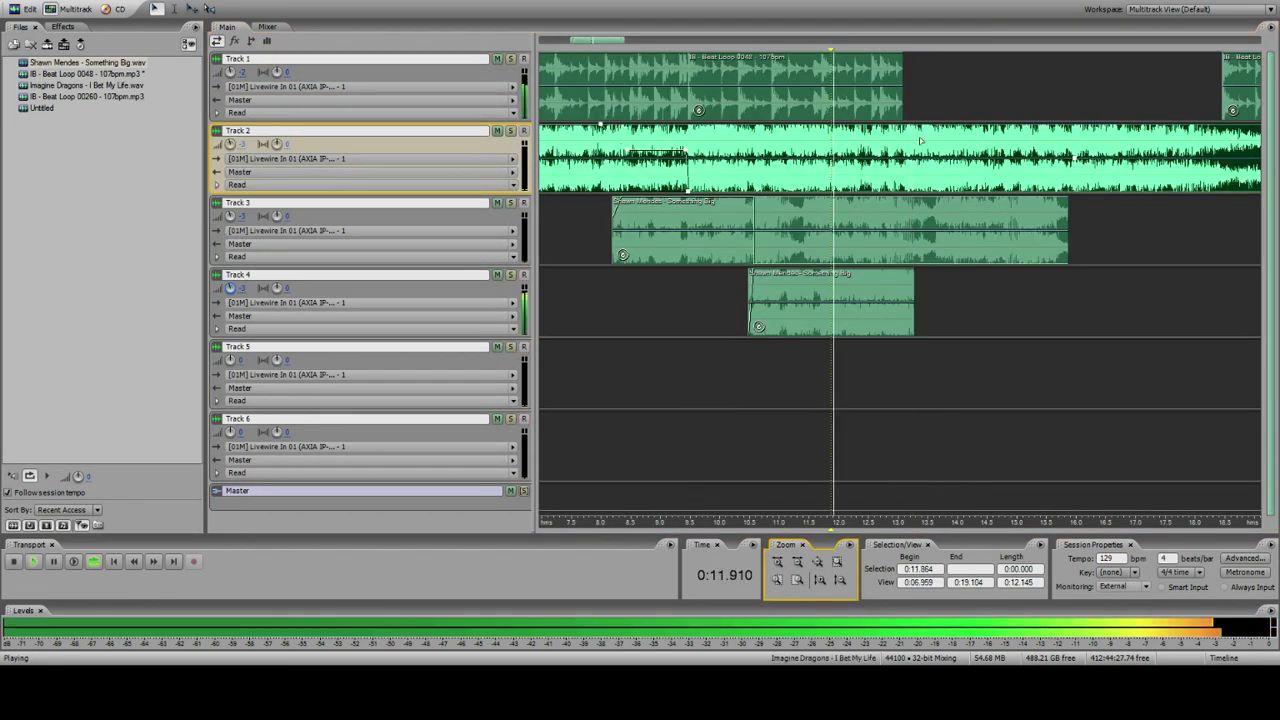
pyautogui.click(820, 97)
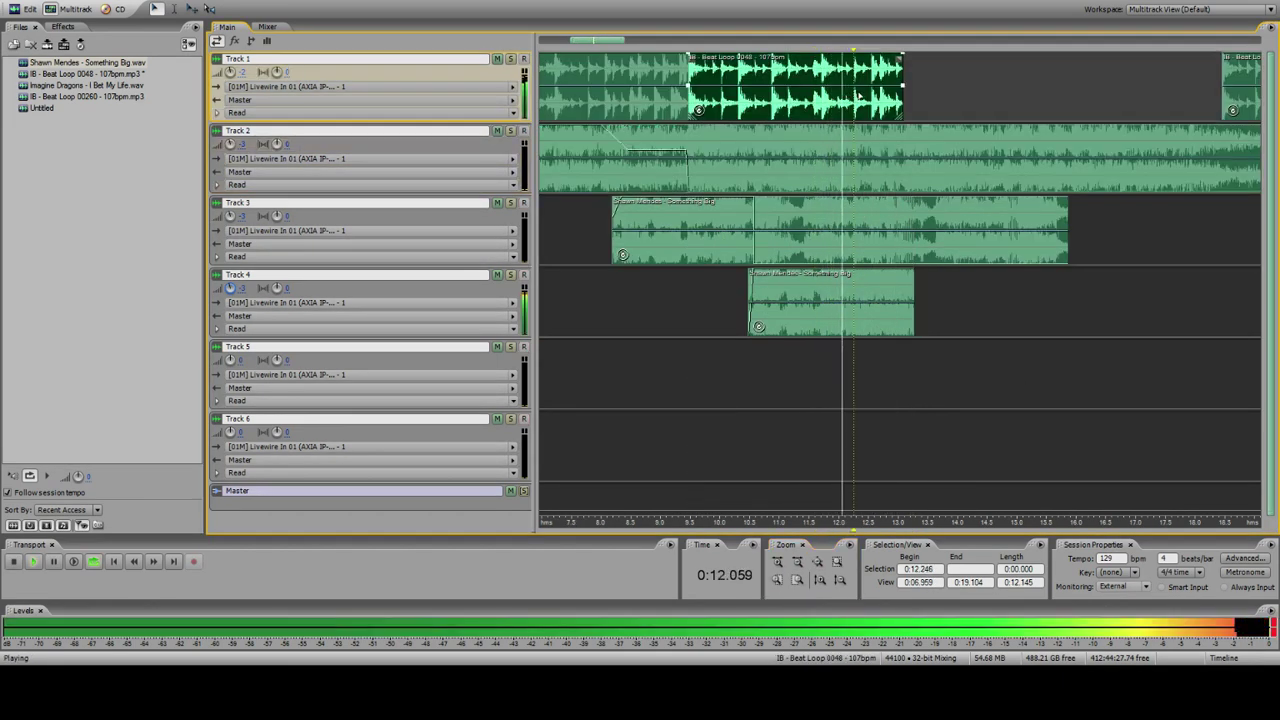
pyautogui.press('space')
pyautogui.press('space')
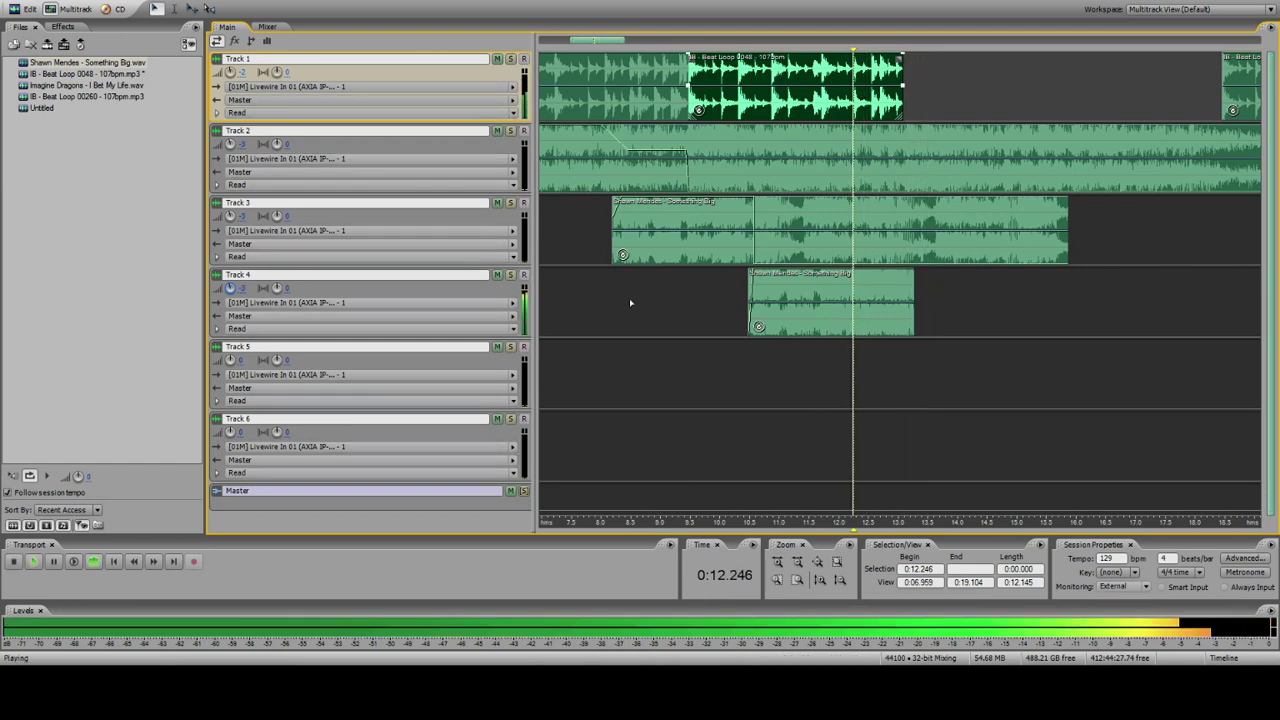
pyautogui.press('space')
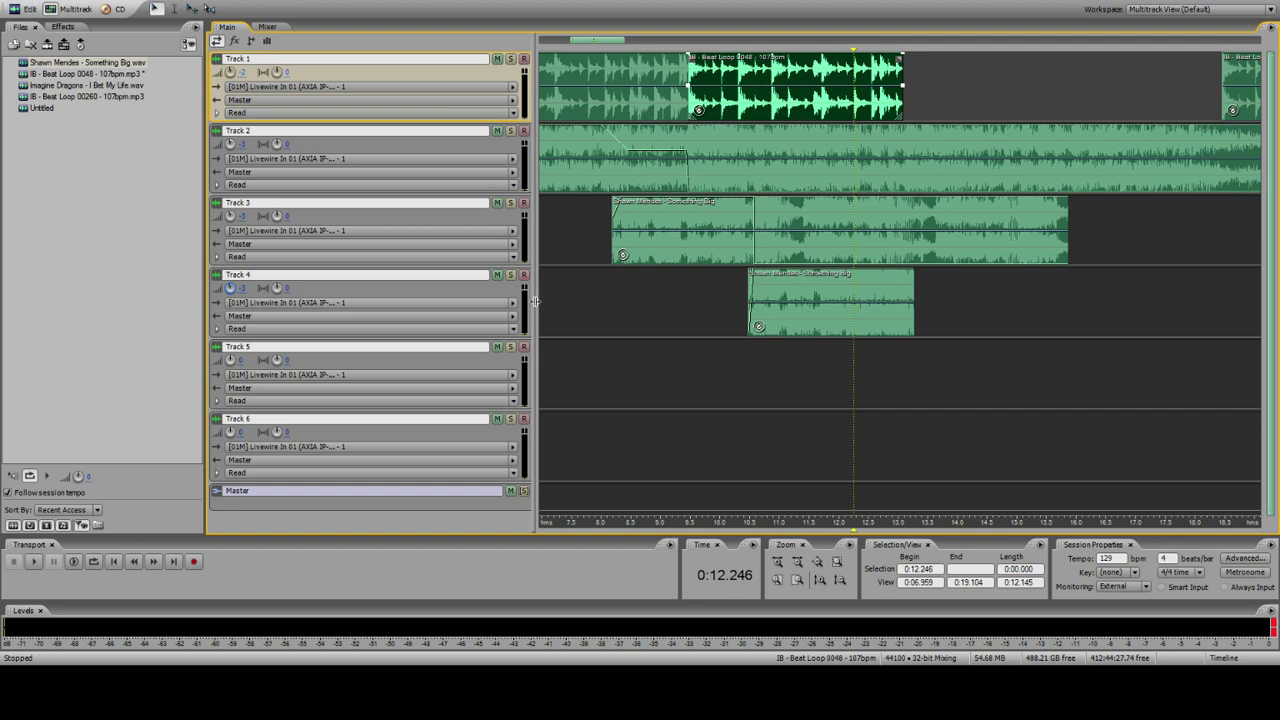
# Step: Open SB_V1_01.mp3 from the SCHMIDTZ_BITZ_EPIK SHELLZ VOL 1 folder for waveform editing
pyautogui.click(778, 562)
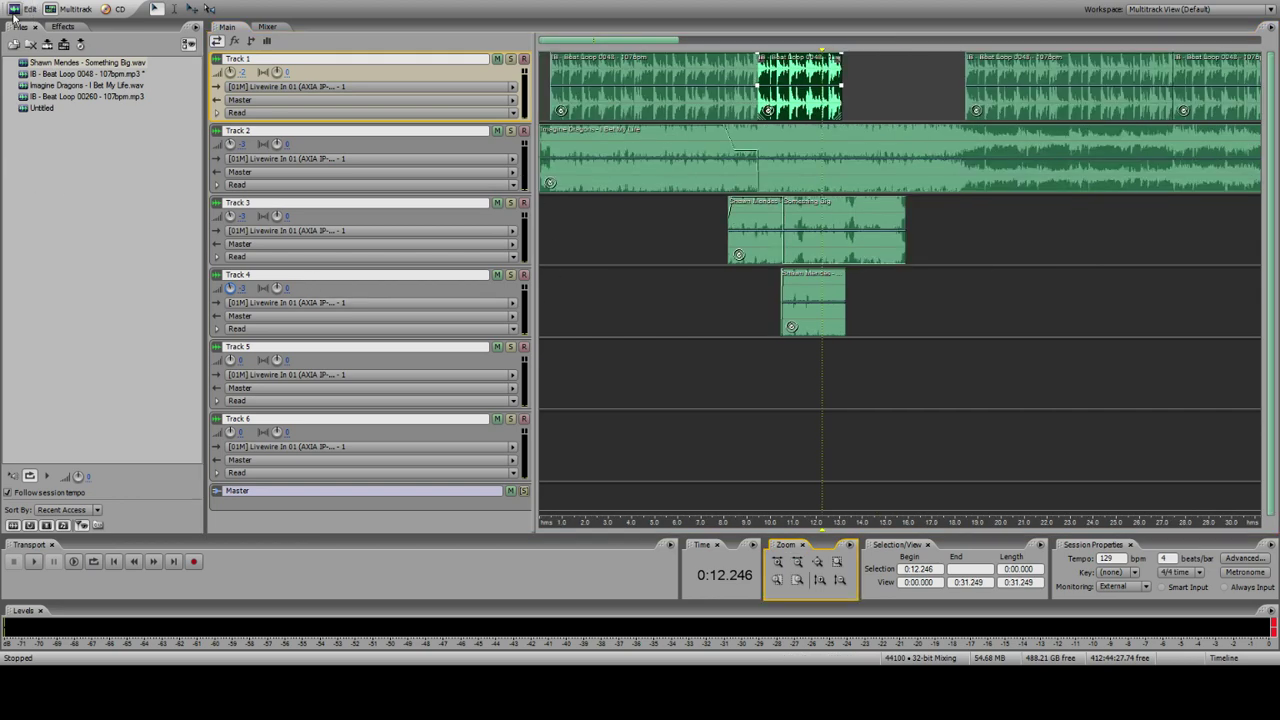
pyautogui.click(13, 10)
pyautogui.click(12, 2)
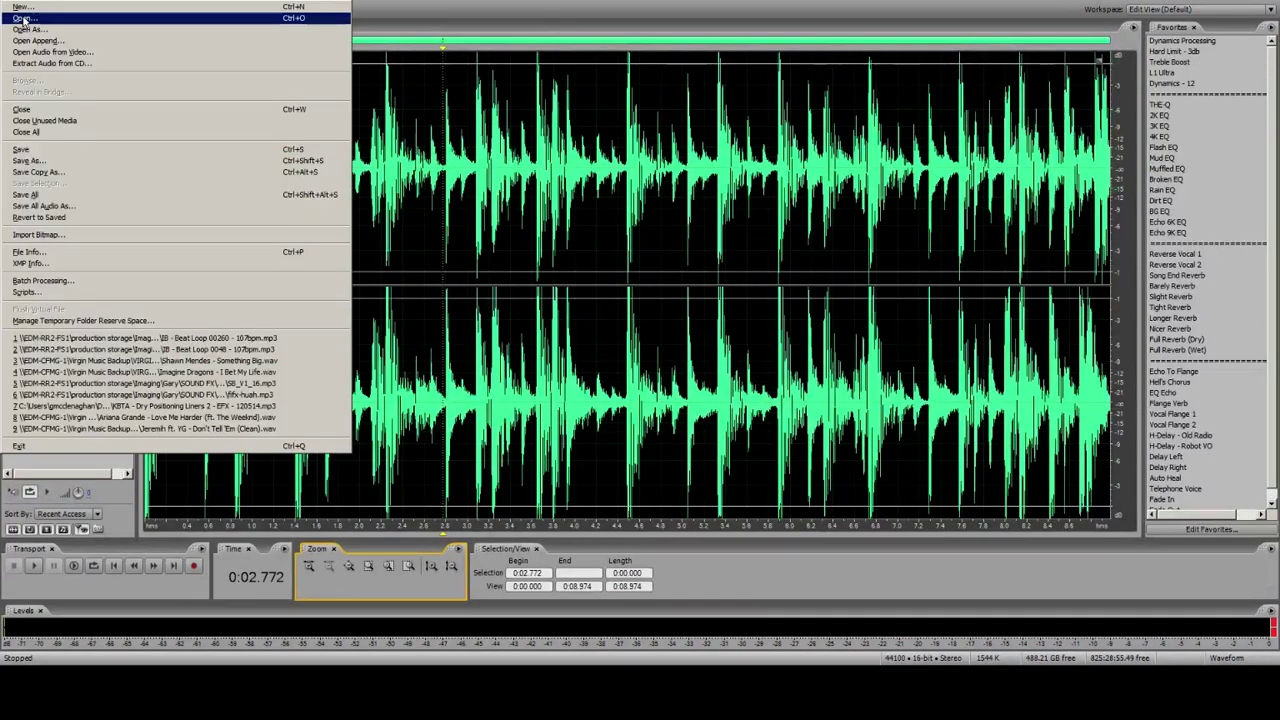
pyautogui.click(20, 19)
pyautogui.click(1151, 3)
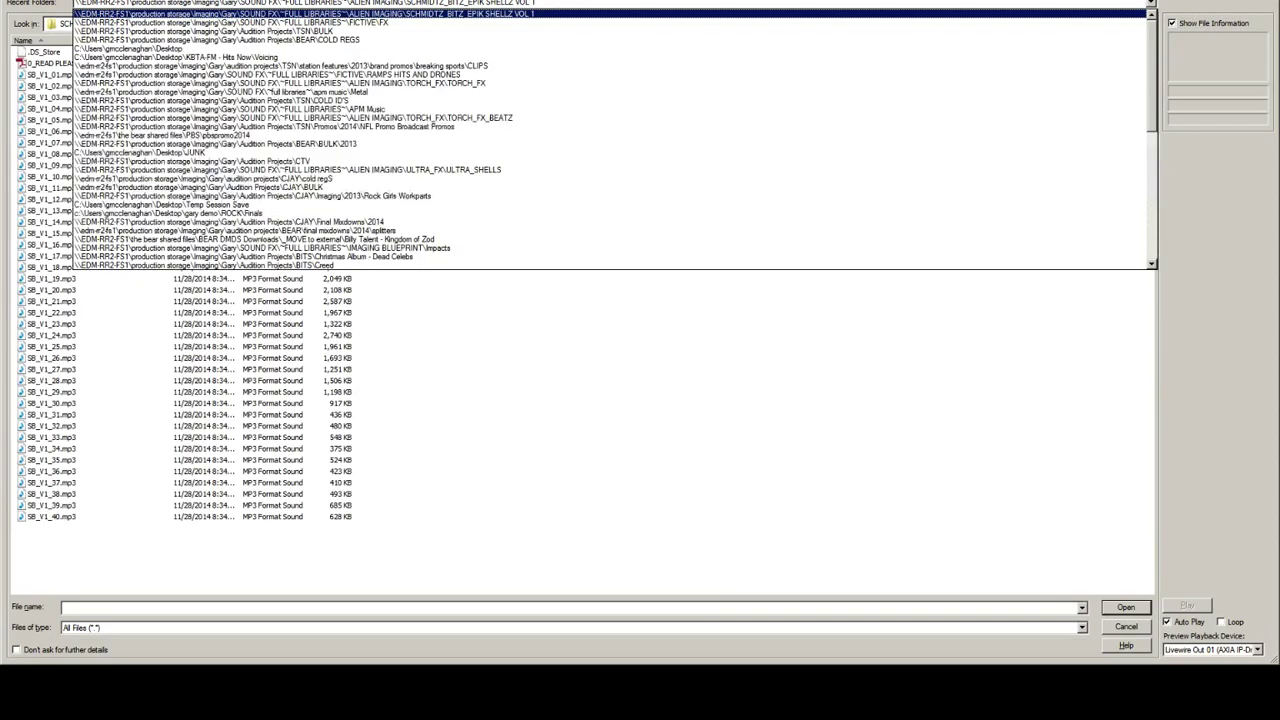
pyautogui.click(305, 13)
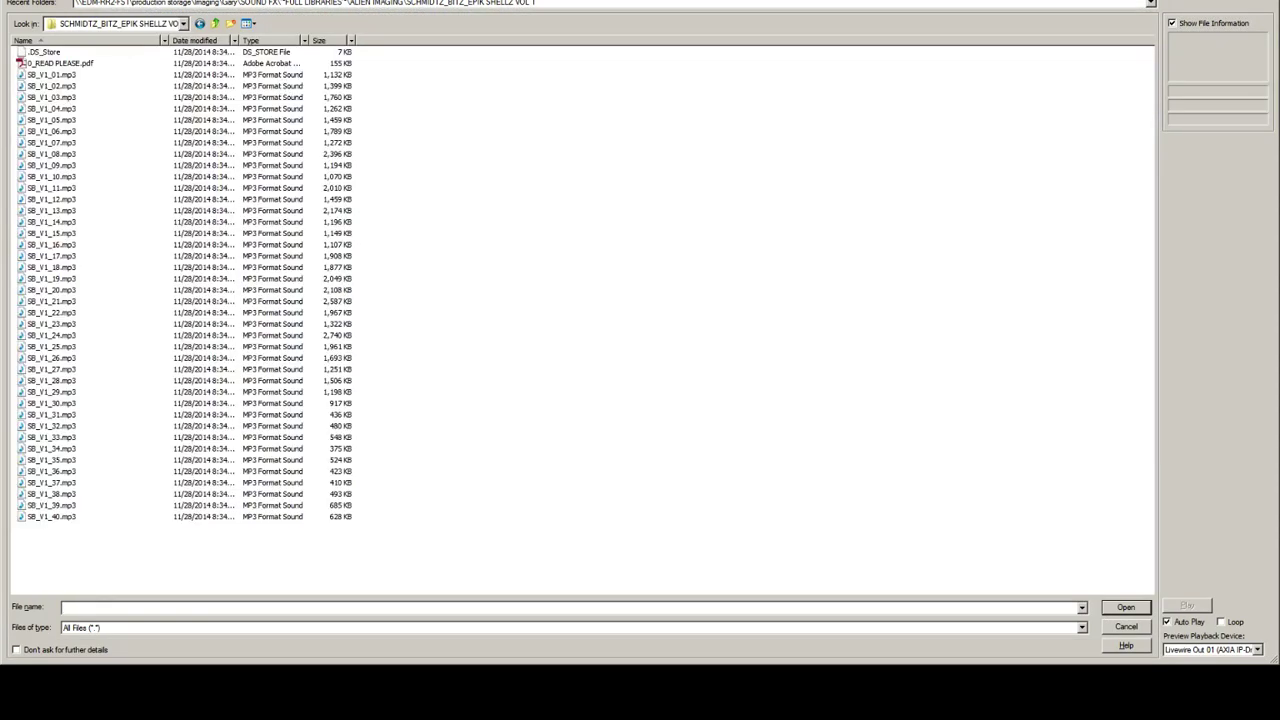
pyautogui.doubleClick(51, 74)
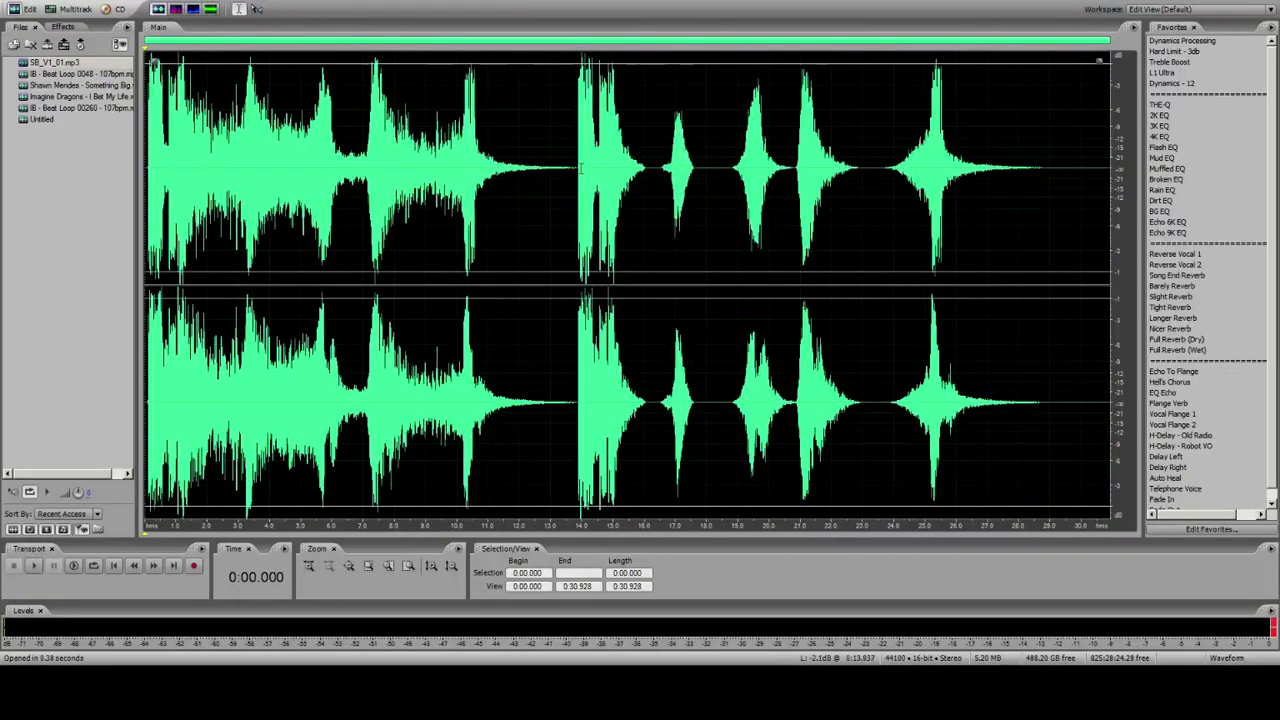
# Step: Copy the 13.862–16.126 s section of SB_V1_01.mp3 to a new file and place it at the start of track 4
pyautogui.moveTo(579, 167); pyautogui.dragTo(645, 202)
pyautogui.click(30, 8)
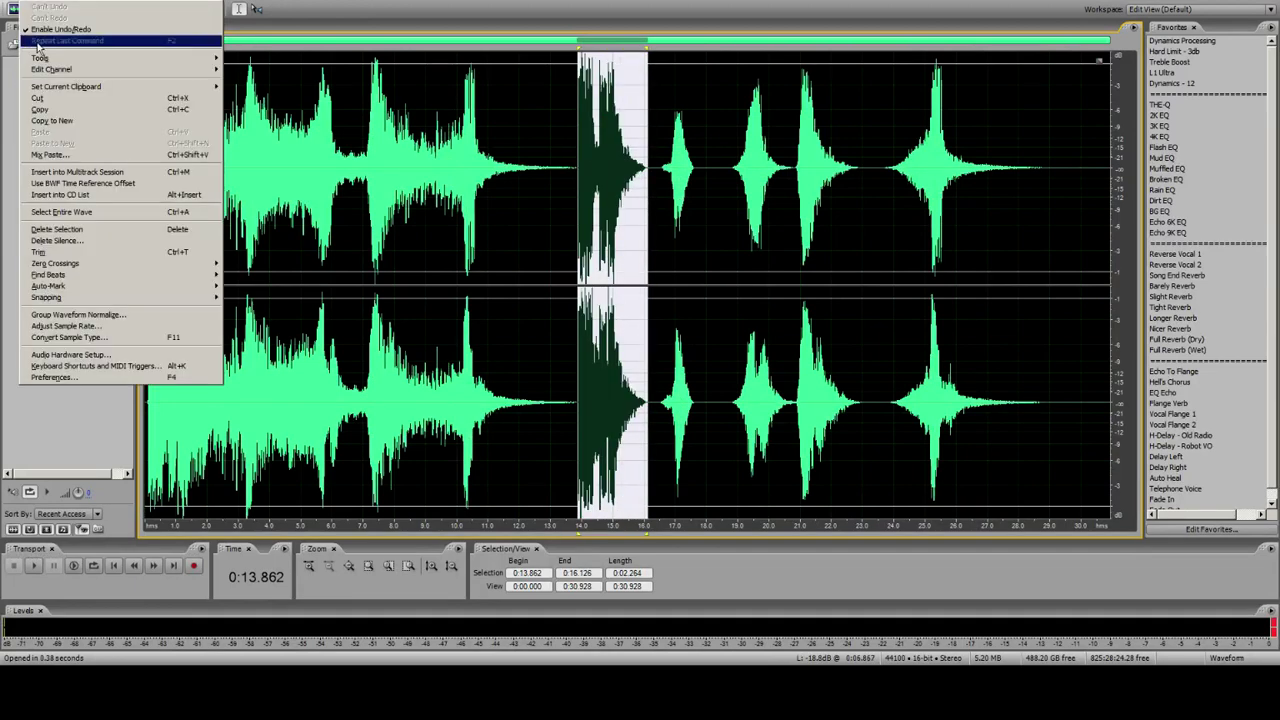
pyautogui.click(58, 109)
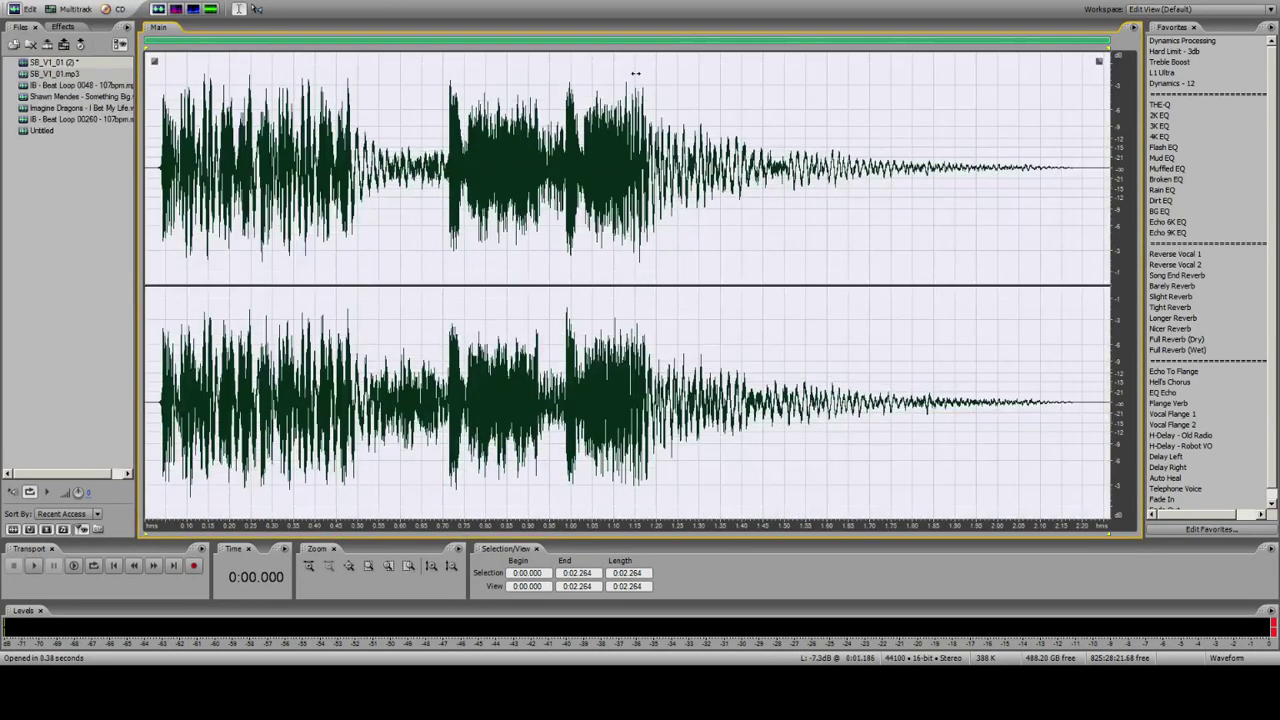
pyautogui.click(68, 9)
pyautogui.moveTo(68, 62); pyautogui.dragTo(560, 305)
# Step: Shift the song and drum loop clips together about 0.5 s later and play back the opening with the effect
pyautogui.click(992, 285)
pyautogui.moveTo(1092, 292); pyautogui.dragTo(660, 100)
pyautogui.moveTo(586, 175); pyautogui.dragTo(597, 175)
pyautogui.press('space')
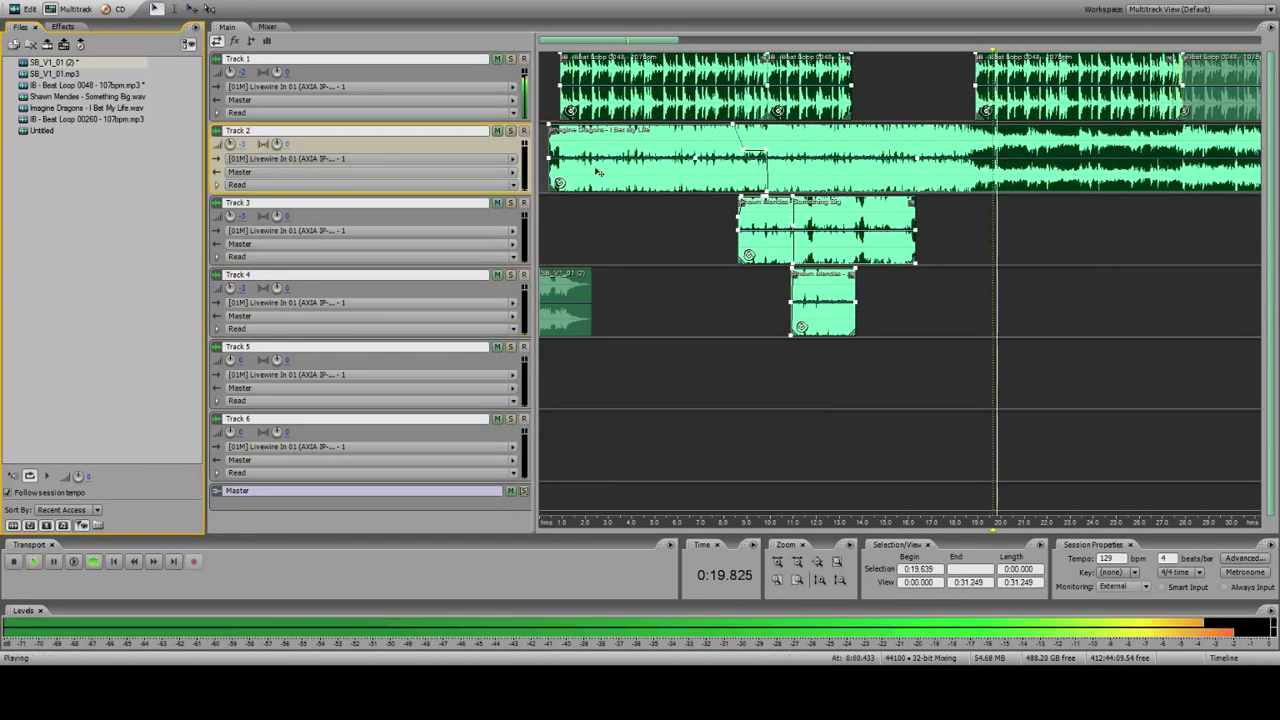
pyautogui.click(545, 85)
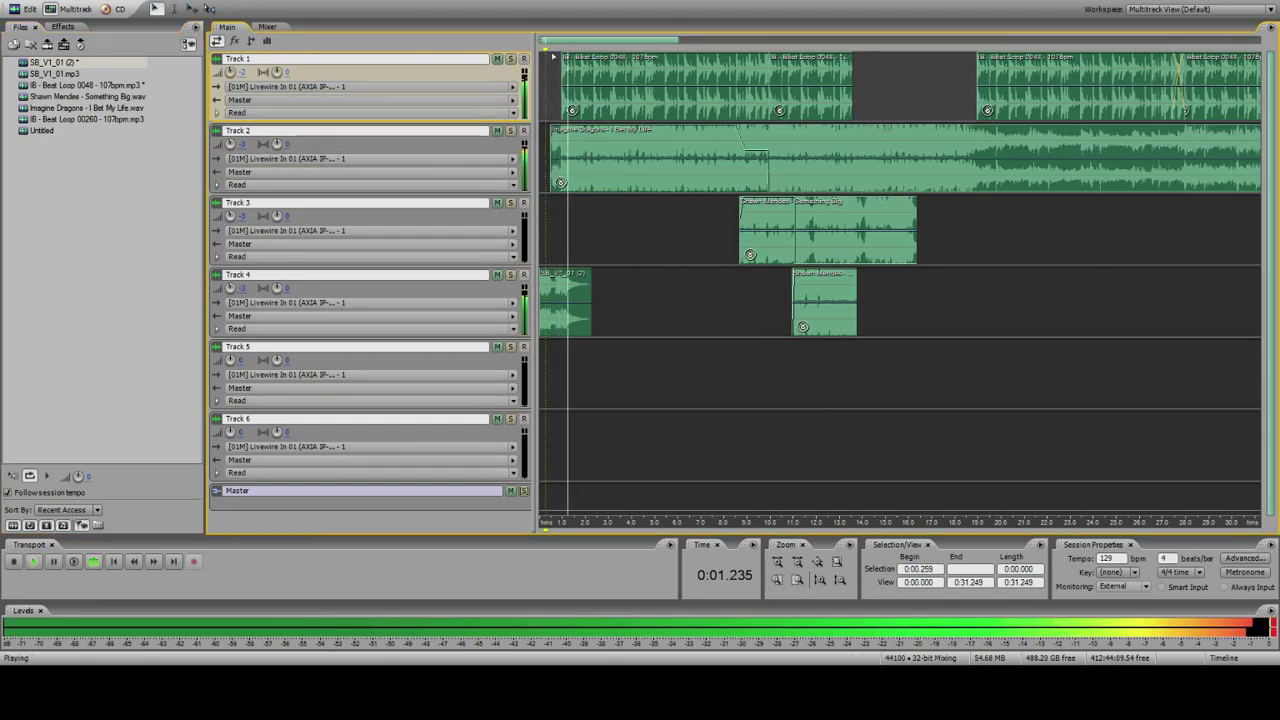
pyautogui.press('space')
pyautogui.press('space')
# Step: Move the song and drum loop clips together back so I Bet My Life starts at 0 s
pyautogui.moveTo(1100, 300); pyautogui.dragTo(690, 110)
pyautogui.press('space')
pyautogui.press('Home')
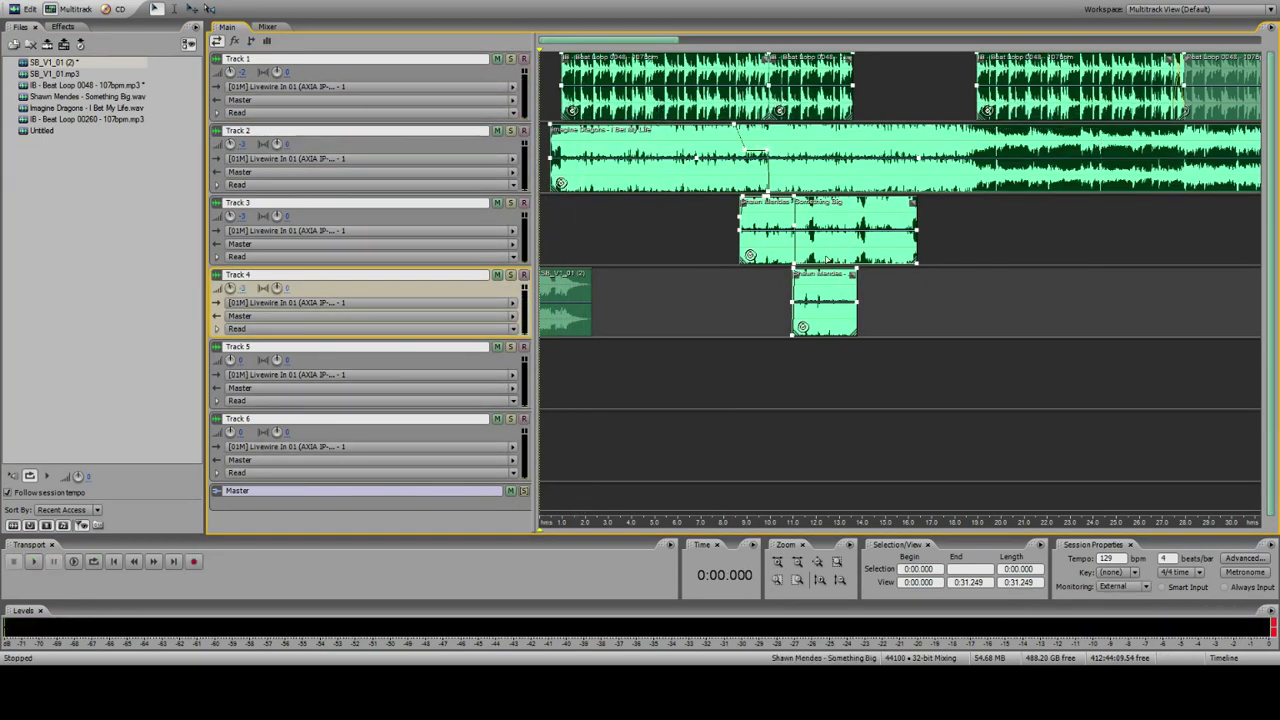
pyautogui.click(782, 577)
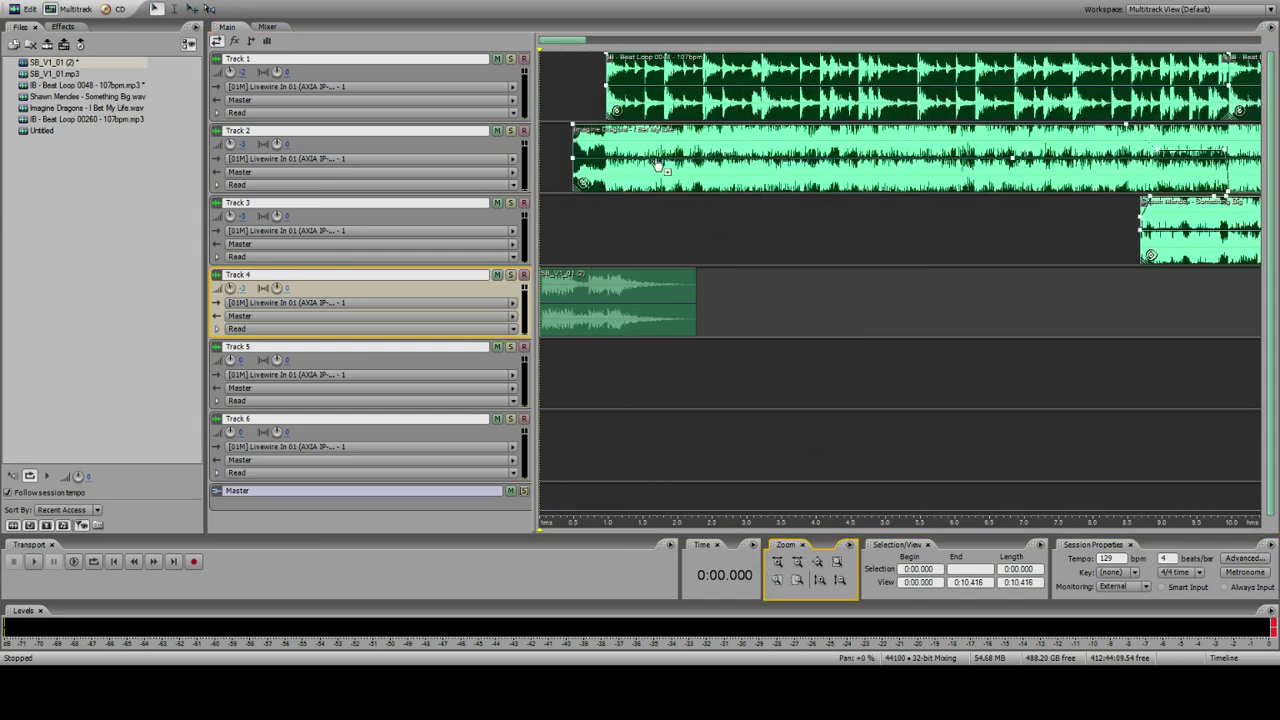
pyautogui.moveTo(657, 160); pyautogui.dragTo(615, 168)
# Step: Play back the opening repeatedly from 0 s to check the effect against I Bet My Life and the drum entry
pyautogui.press('space')
pyautogui.press('space')
pyautogui.press('space')
pyautogui.press('space')
pyautogui.press('space')
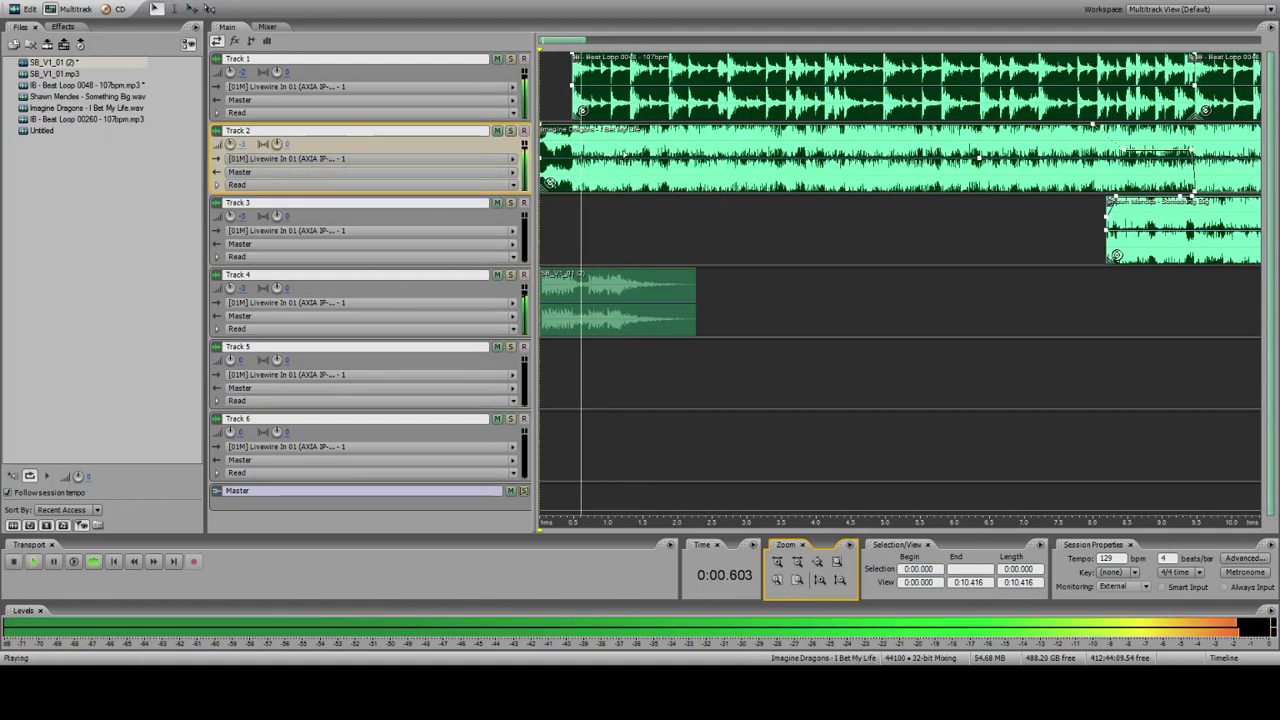
pyautogui.press('space')
pyautogui.press('space')
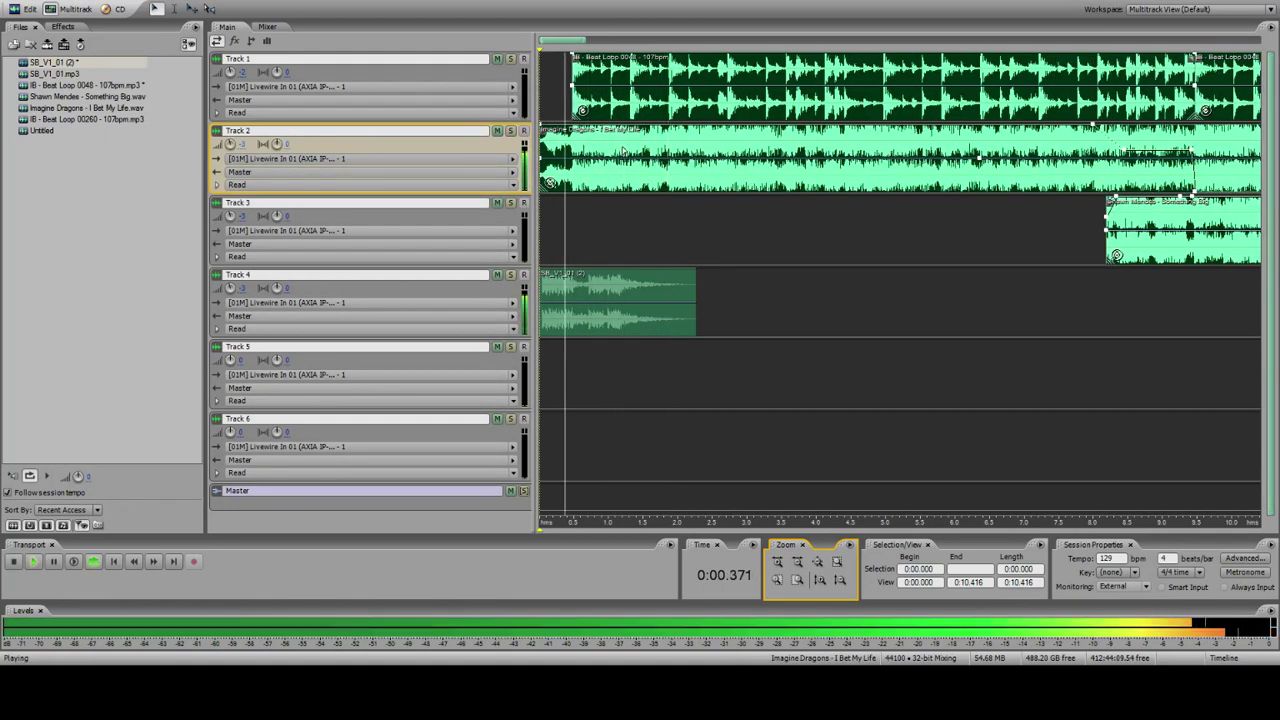
pyautogui.press('space')
# Step: Try small later offsets for the SB_V1_01 (2) clip on track 4 and play back the opening
pyautogui.click(547, 290)
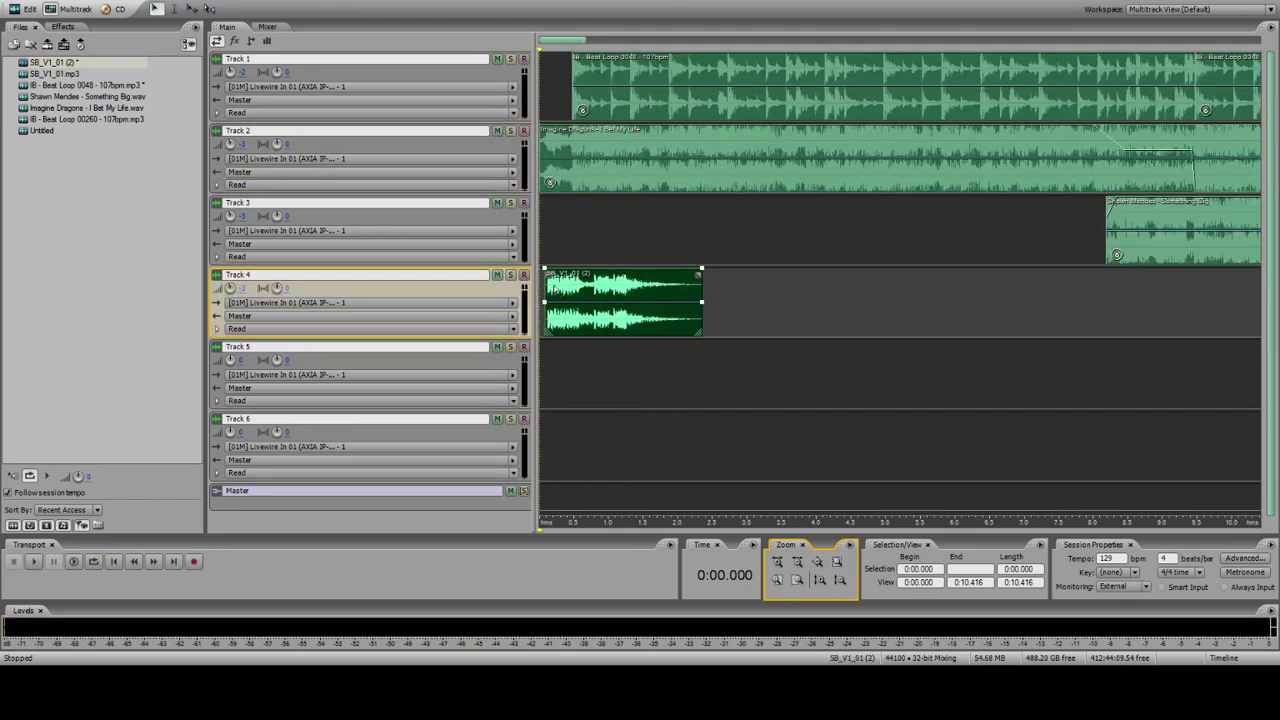
pyautogui.press('space')
pyautogui.hotkey('ctrl', 'z')
pyautogui.press('space')
pyautogui.click(589, 308)
pyautogui.press('space')
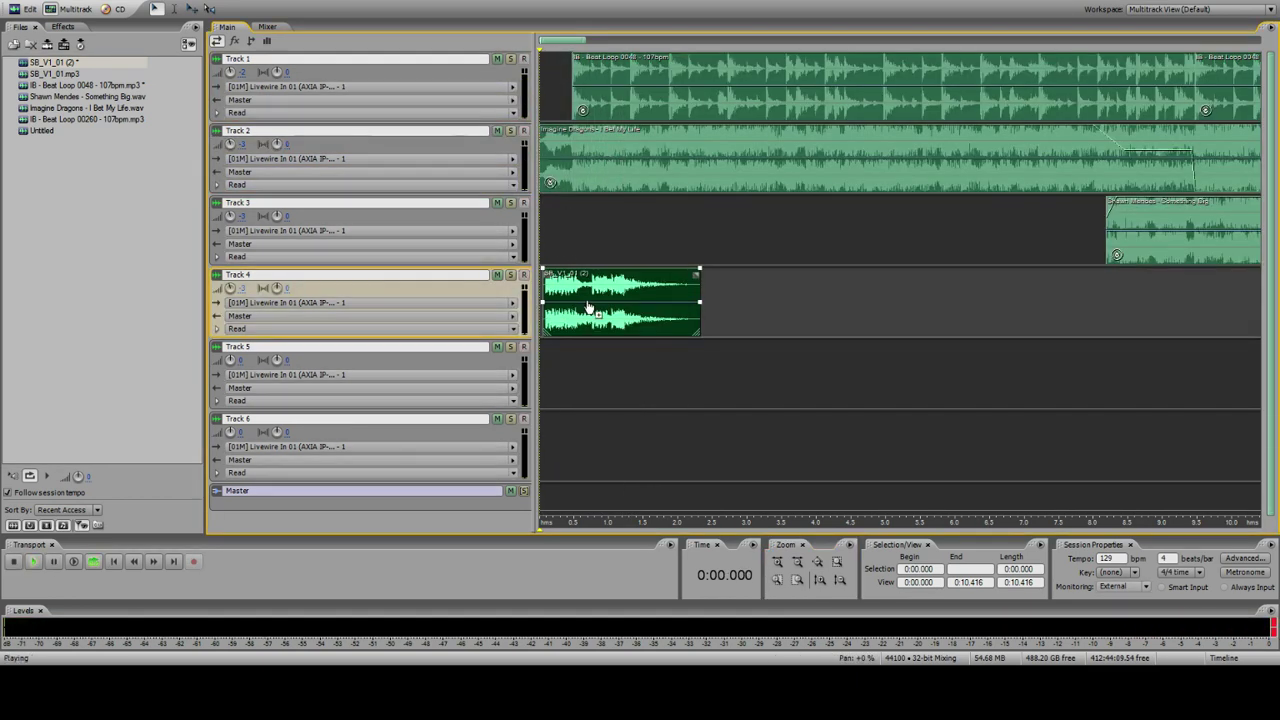
pyautogui.press('space')
# Step: Move the SB_V1_01 (2) clip to the start of track 3 and play back the opening
pyautogui.moveTo(588, 307); pyautogui.dragTo(580, 207)
pyautogui.press('space')
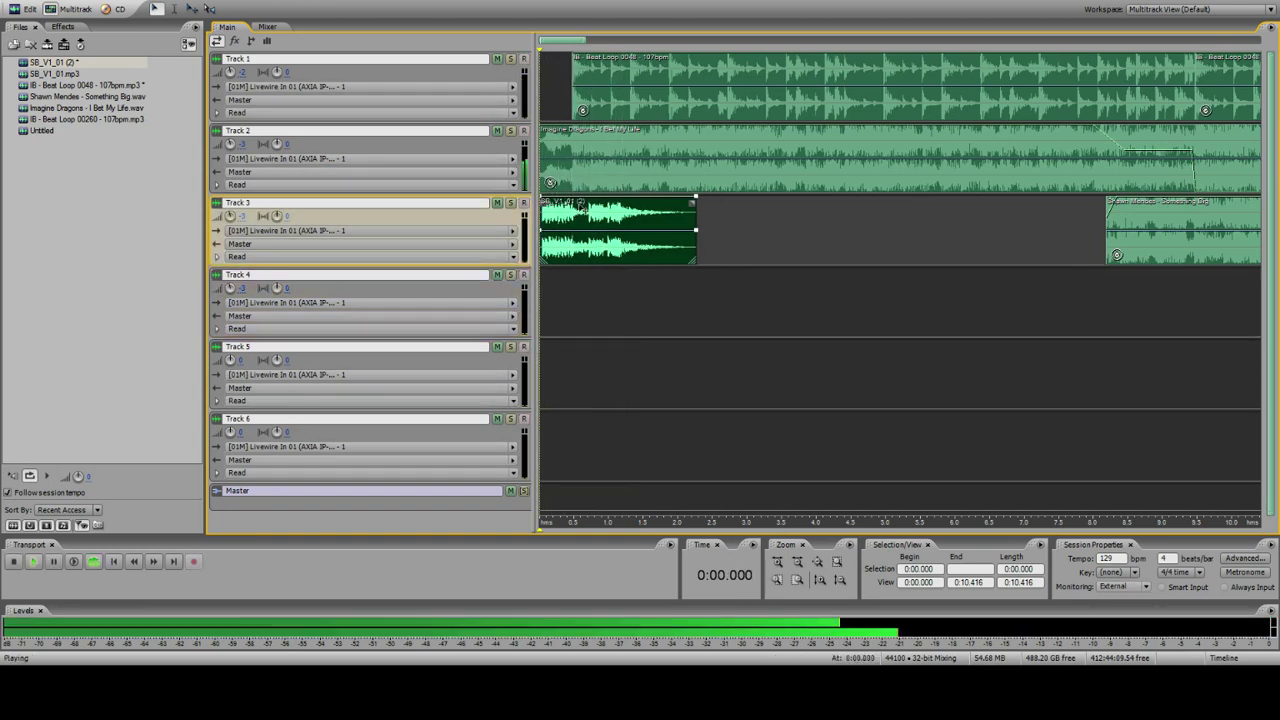
pyautogui.click(550, 98)
pyautogui.press('space')
pyautogui.press('space')
pyautogui.click(567, 190)
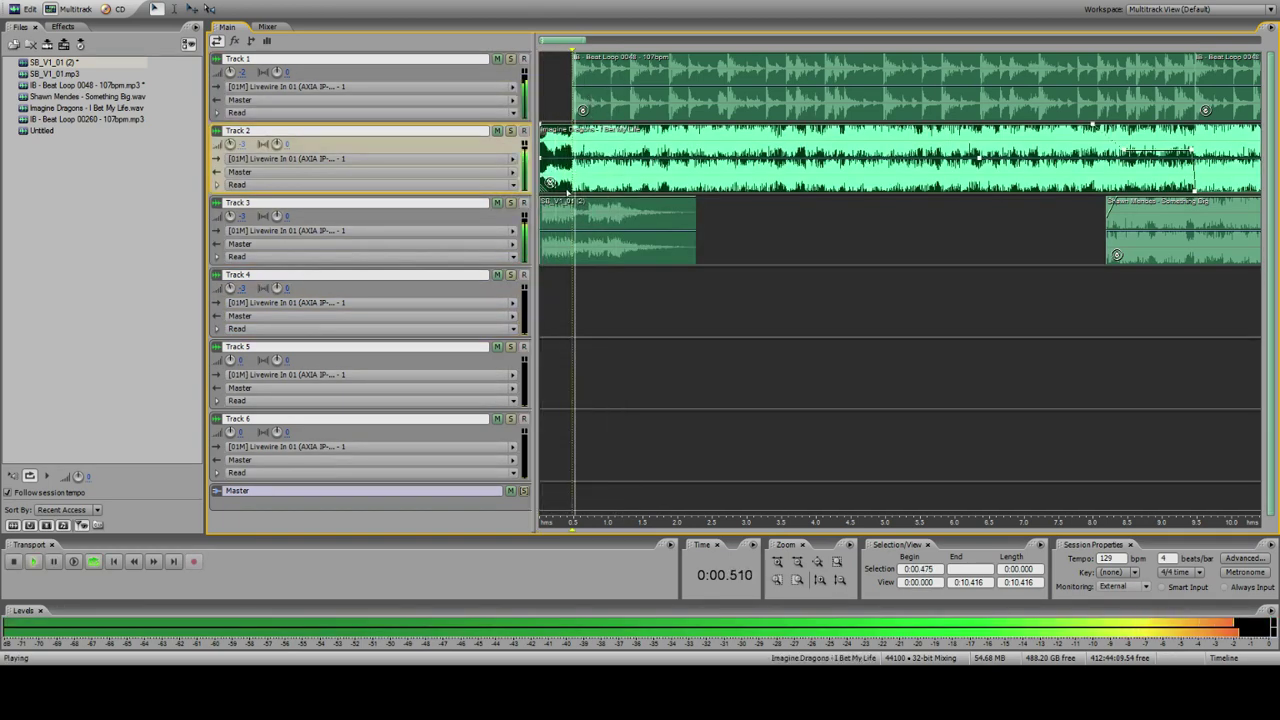
# Step: Open the SB_V1_01 (2) clip's waveform for editing and delete the section from 0:00.264 to 0:00.481
pyautogui.doubleClick(600, 230)
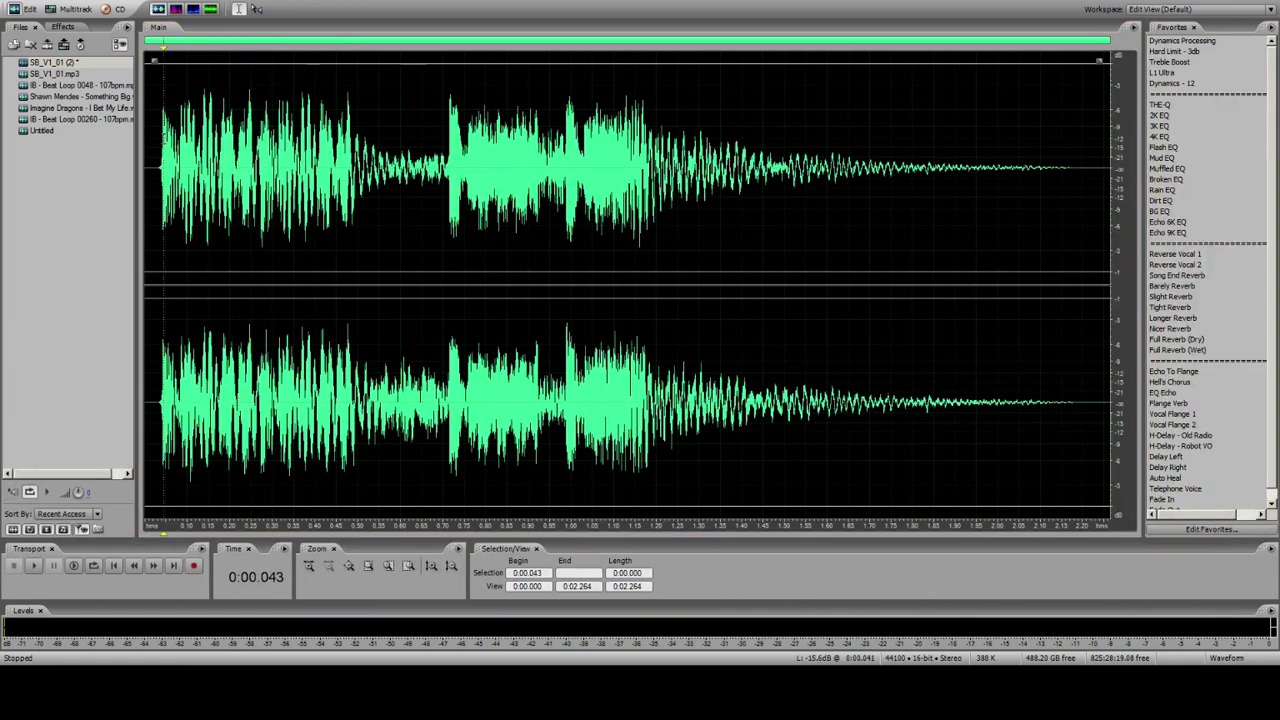
pyautogui.press('space')
pyautogui.press('space')
pyautogui.moveTo(258, 200); pyautogui.dragTo(349, 200)
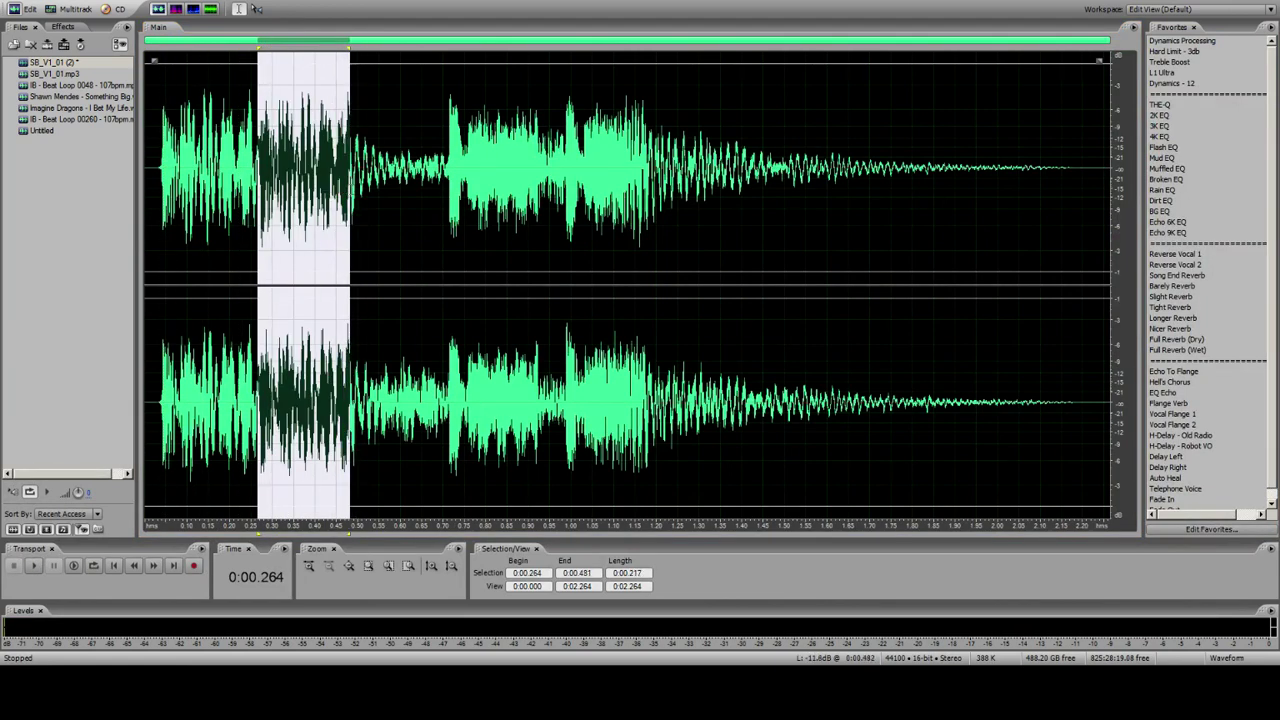
pyautogui.press('Delete')
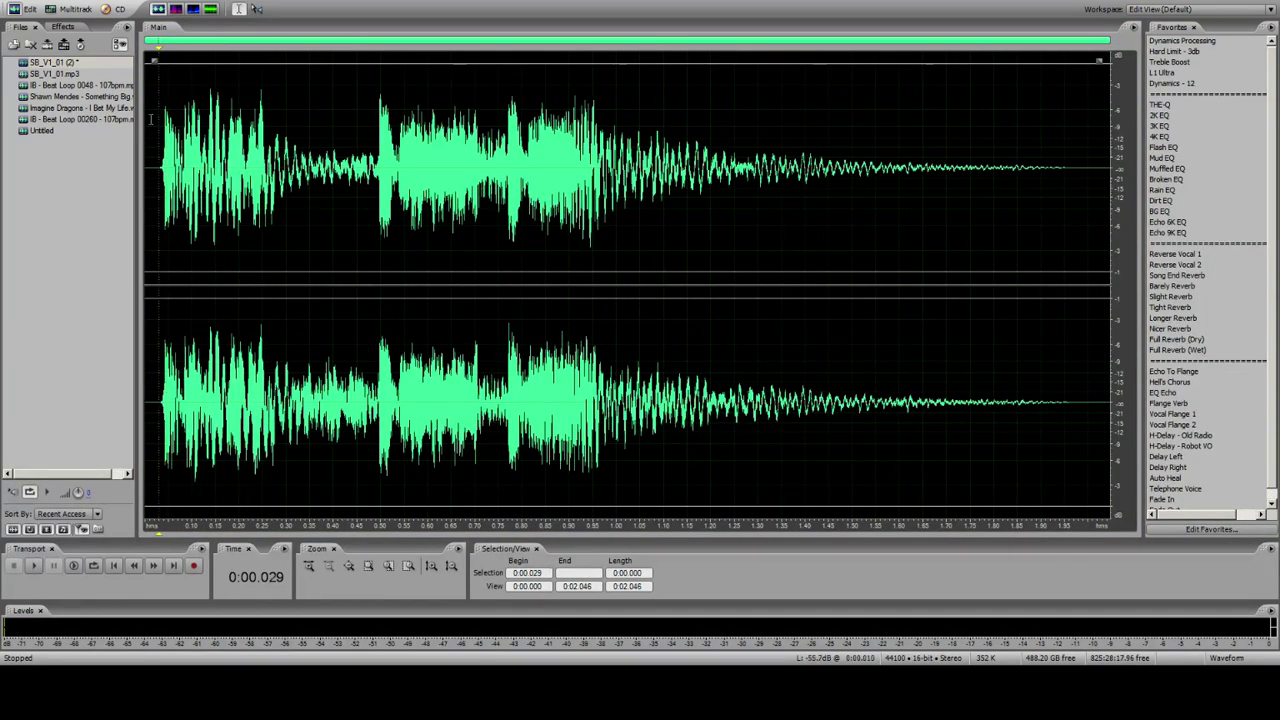
# Step: Return to the multitrack session and play back the opening with the shortened effect
pyautogui.click(62, 9)
pyautogui.press('space')
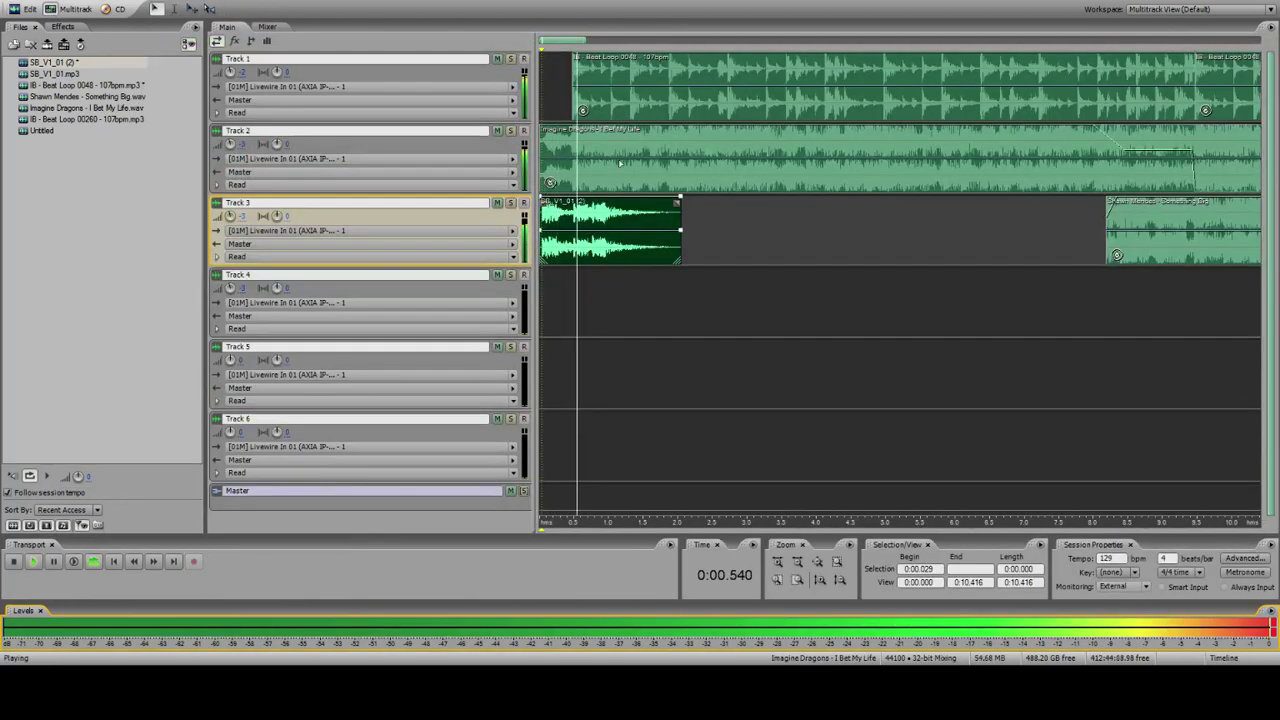
pyautogui.press('space')
# Step: Split the SB_V1_01 (2) clip on track 3 at 0:00.475, where the drum loop enters
pyautogui.click(570, 117)
pyautogui.click(795, 553)
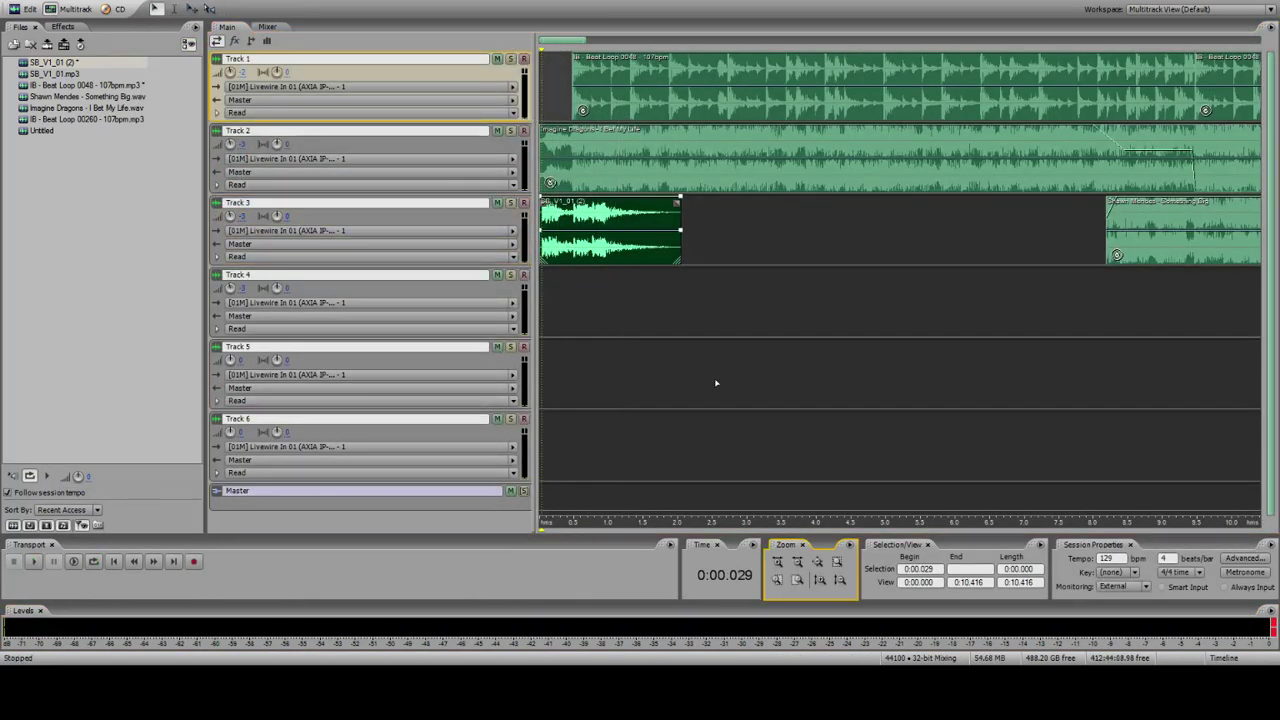
pyautogui.click(572, 227)
pyautogui.hotkey('ctrl', 'k')
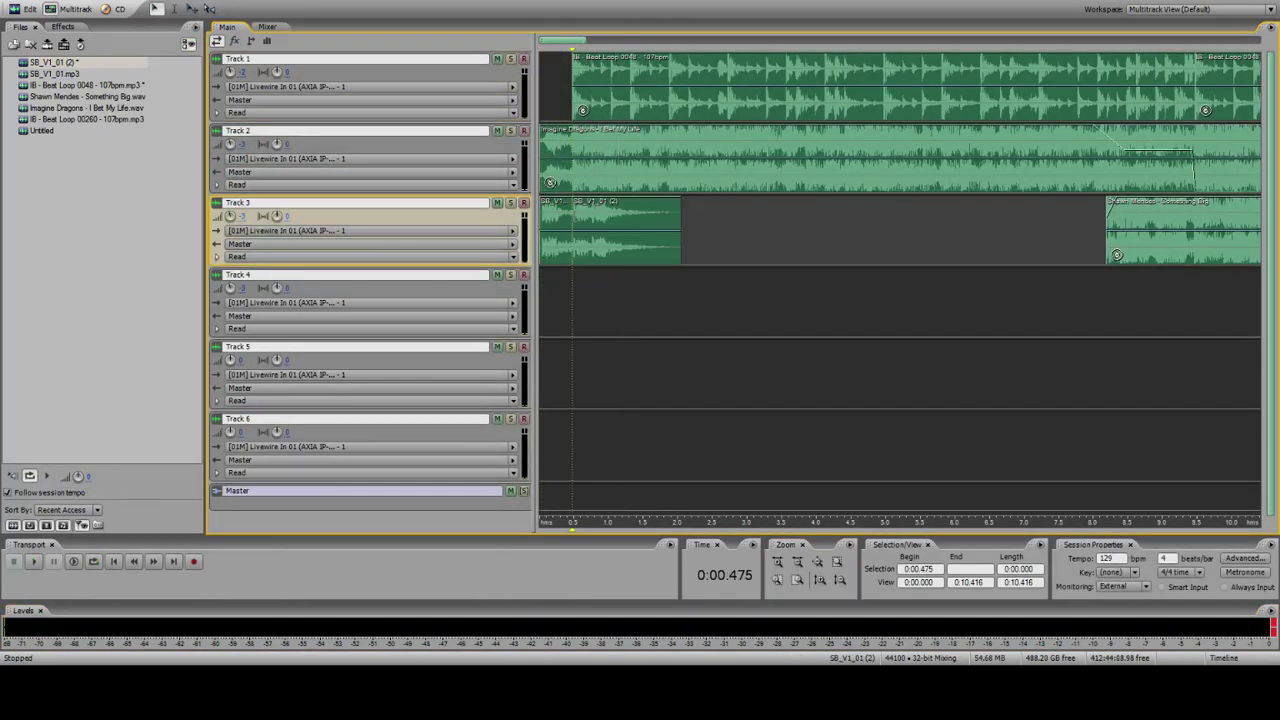
# Step: Move the first piece of the split SB_V1_01 (2) effect to track 4, starting at about 0.1 s
pyautogui.click(541, 182)
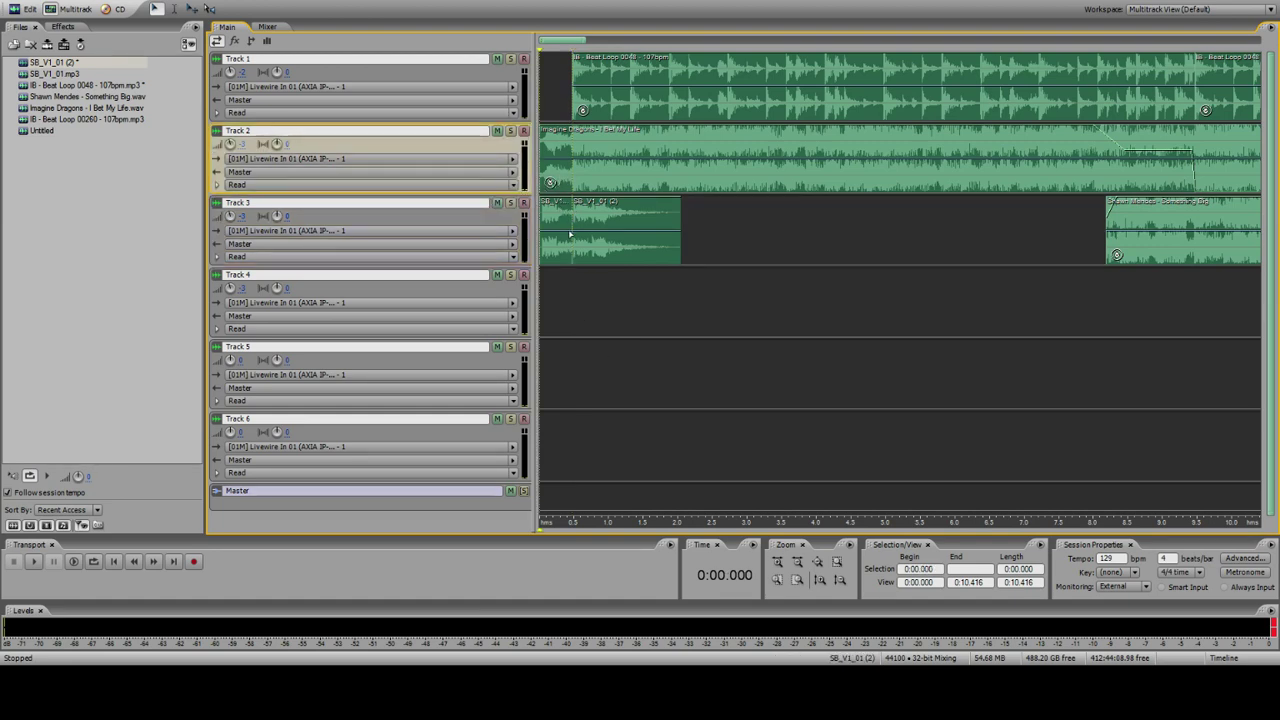
pyautogui.click(797, 563)
pyautogui.moveTo(1188, 290); pyautogui.dragTo(782, 78)
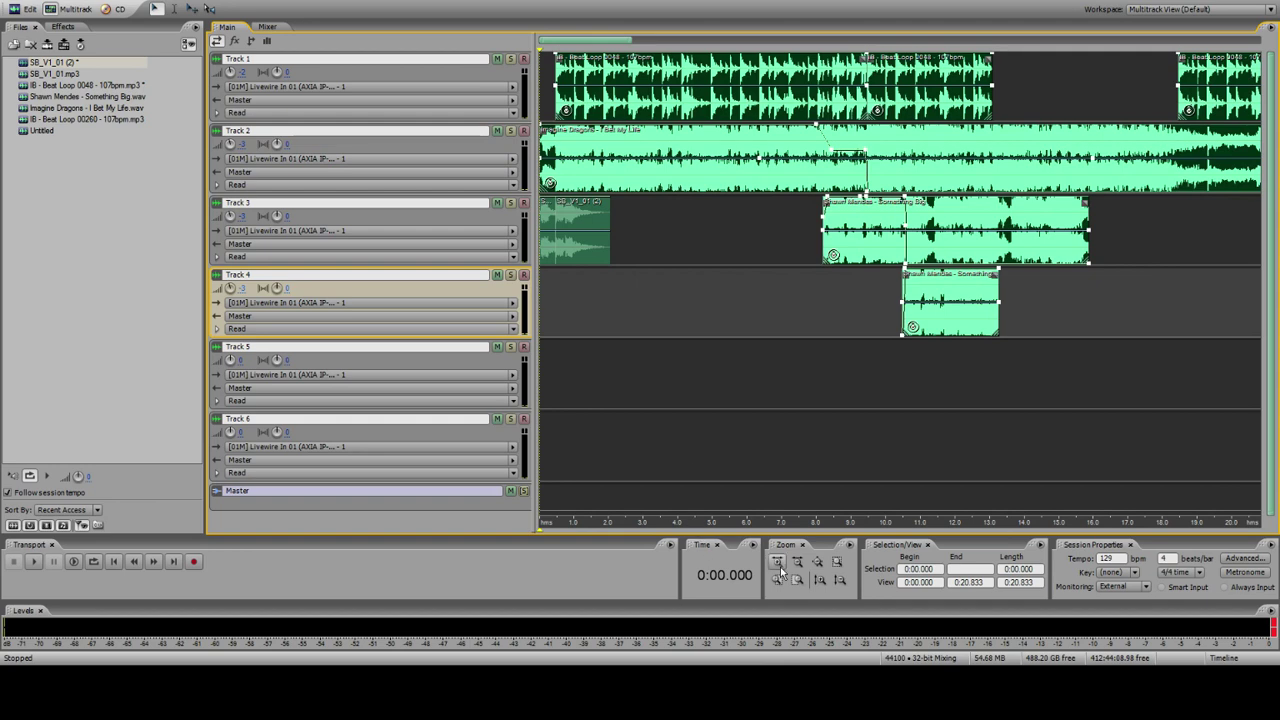
pyautogui.click(783, 582)
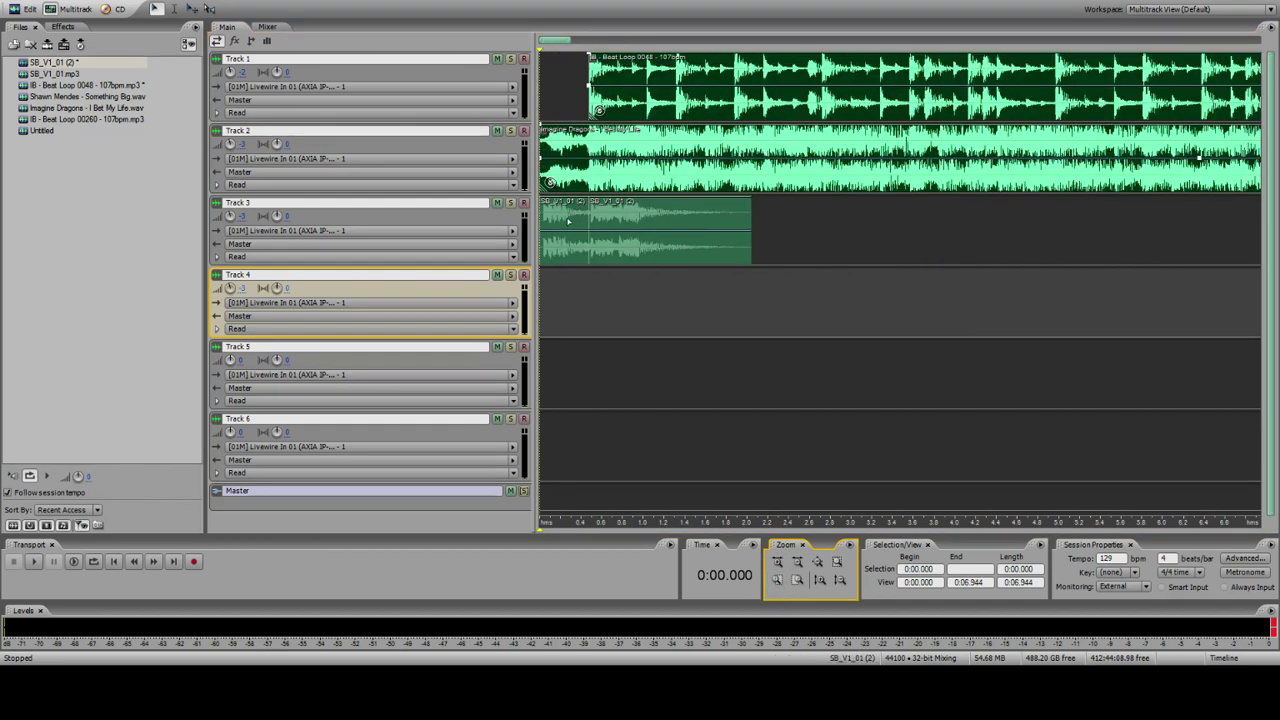
pyautogui.click(575, 216)
pyautogui.moveTo(582, 266); pyautogui.dragTo(588, 285)
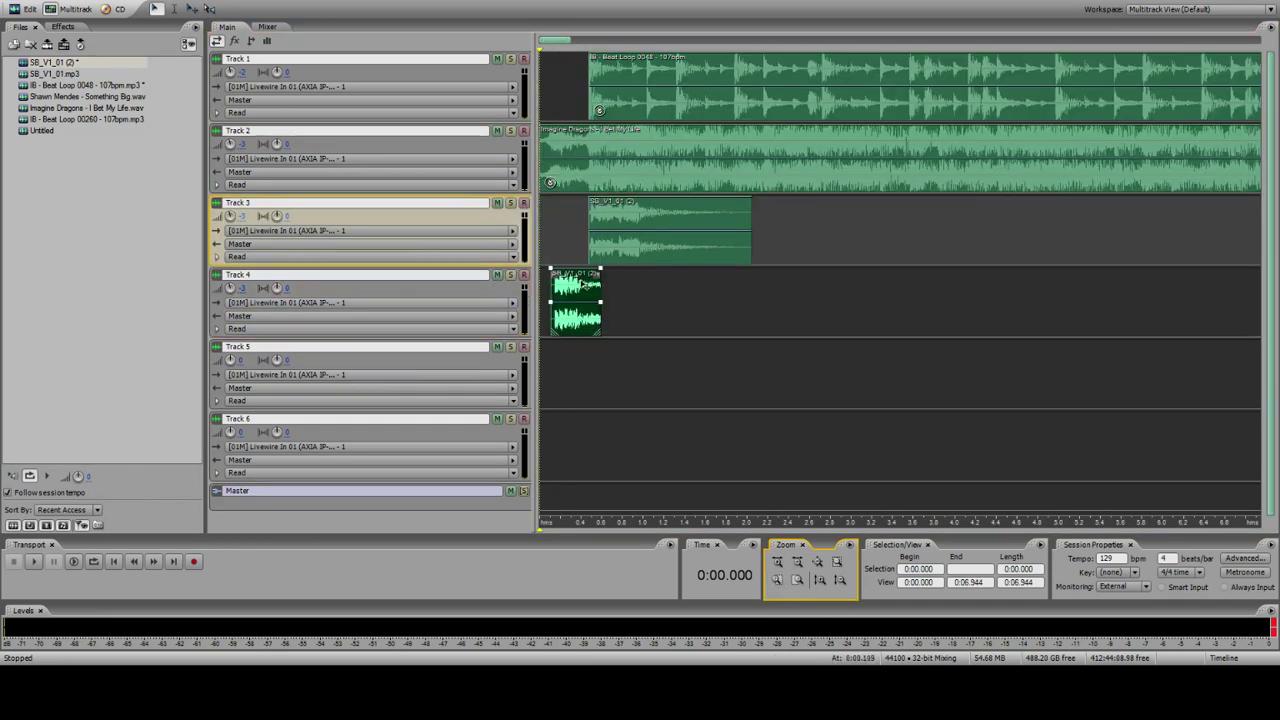
# Step: Play back the opening repeatedly to check how the two effect pieces sit with the song and drum entry
pyautogui.click(556, 134)
pyautogui.moveTo(608, 208); pyautogui.dragTo(628, 252)
pyautogui.press('space')
pyautogui.click(557, 94)
pyautogui.press('space')
pyautogui.press('space')
pyautogui.click(541, 99)
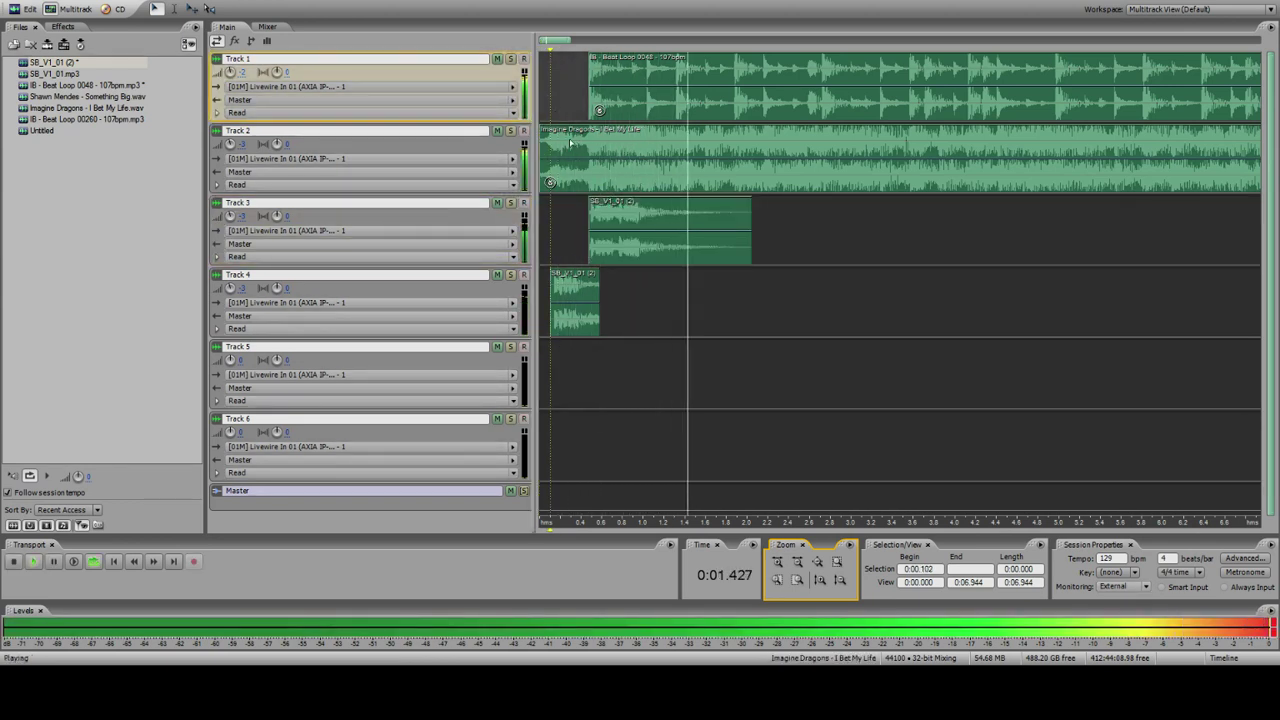
pyautogui.press('space')
pyautogui.press('space')
pyautogui.click(797, 562)
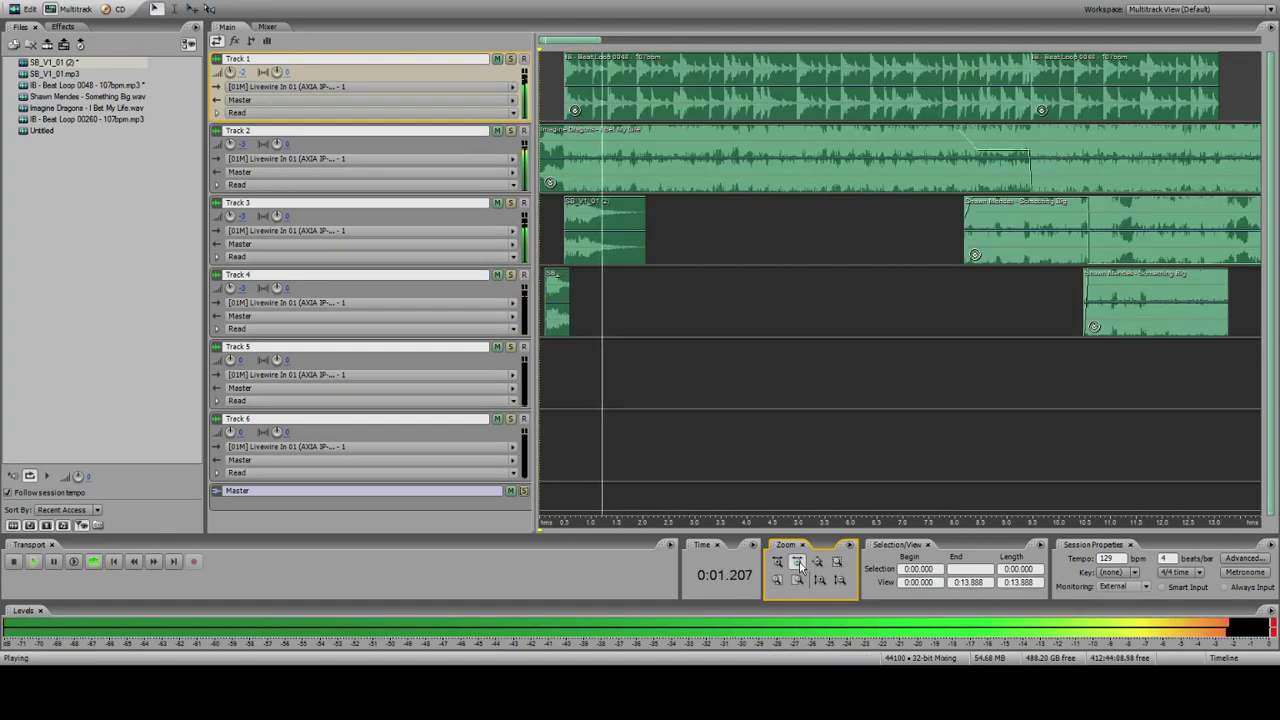
pyautogui.click(797, 562)
pyautogui.press('space')
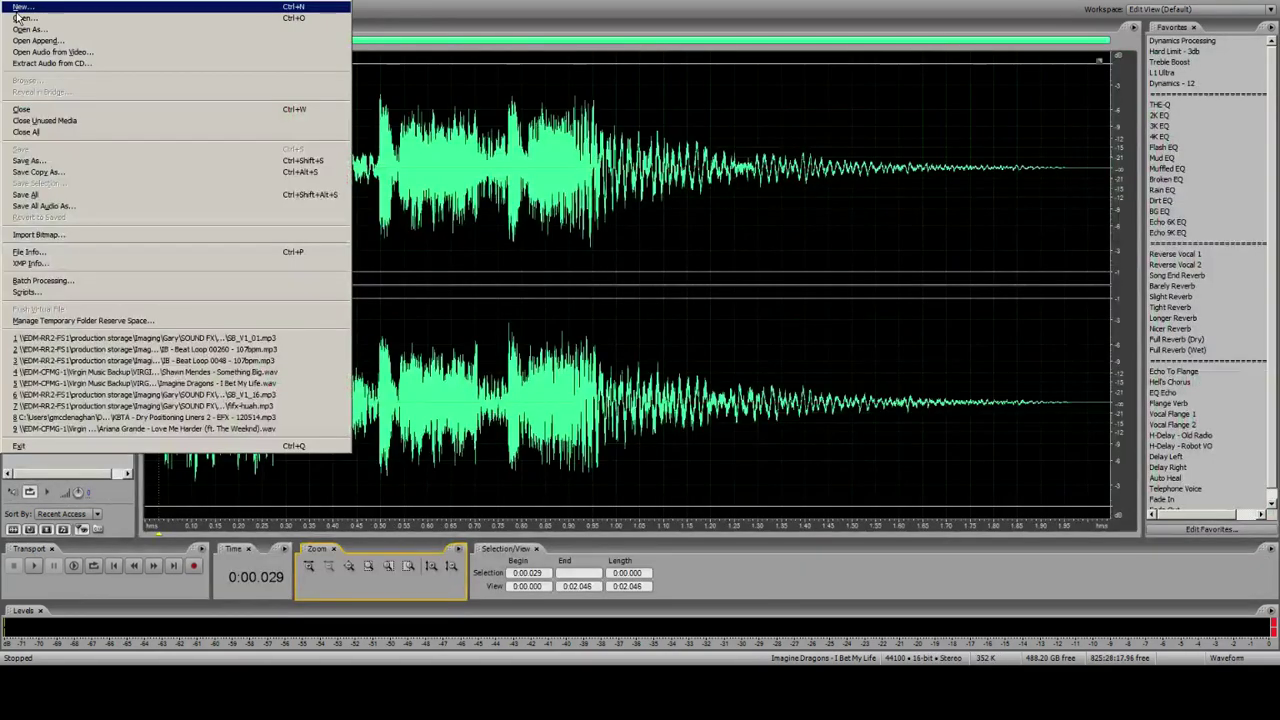
# Step: Open SB_V1_01.mp3 and copy the range from 0:16.468 to 0:29.198 into a new file
pyautogui.click(20, 6)
pyautogui.click(20, 6)
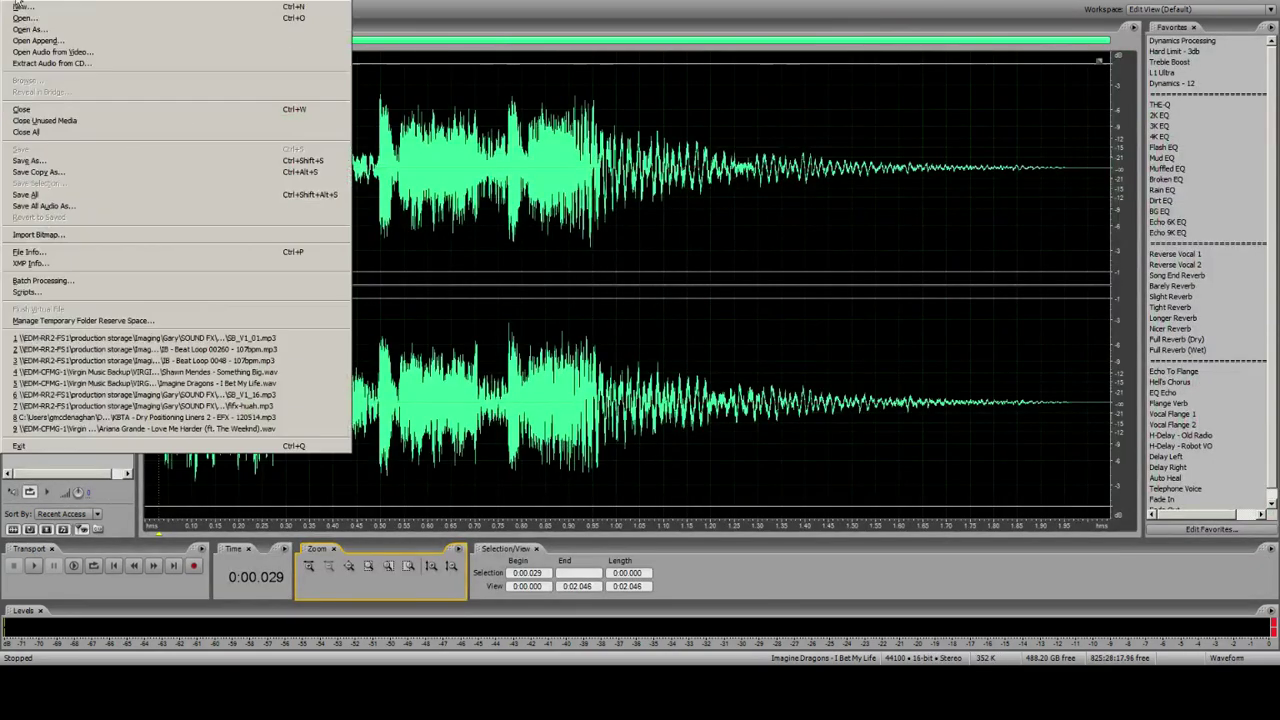
pyautogui.click(20, 6)
pyautogui.doubleClick(66, 74)
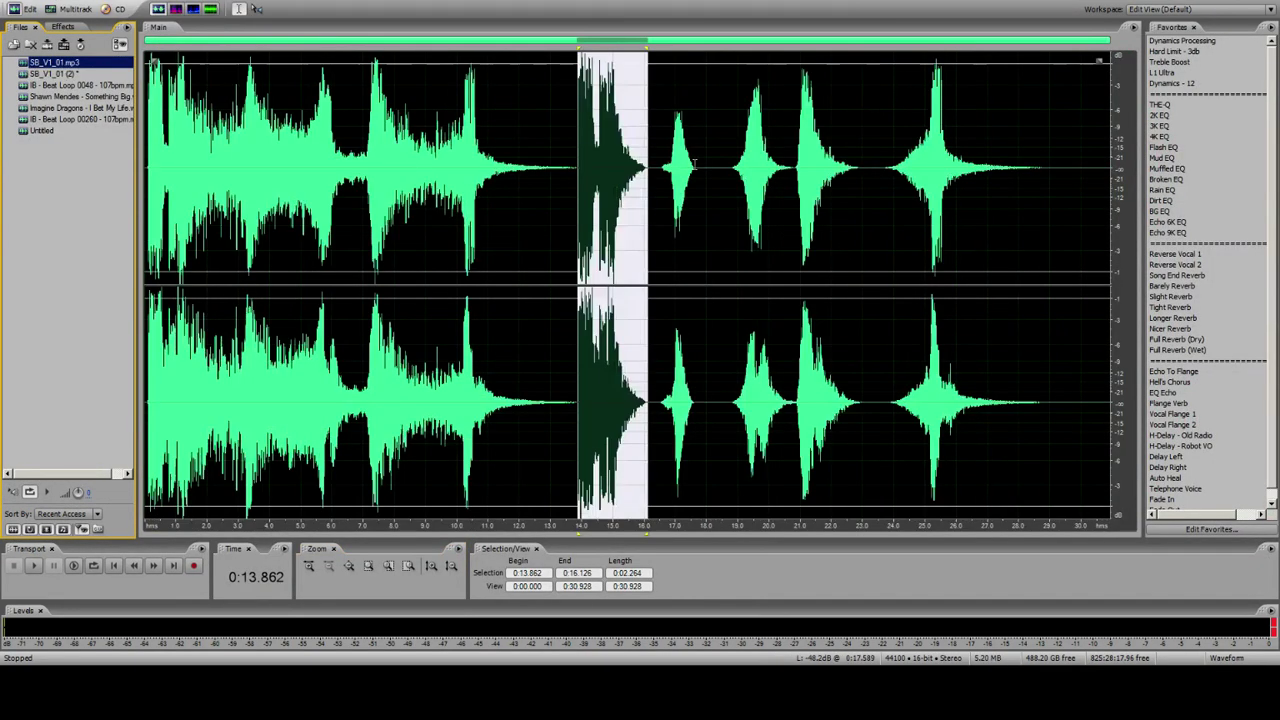
pyautogui.moveTo(660, 168); pyautogui.dragTo(1057, 221)
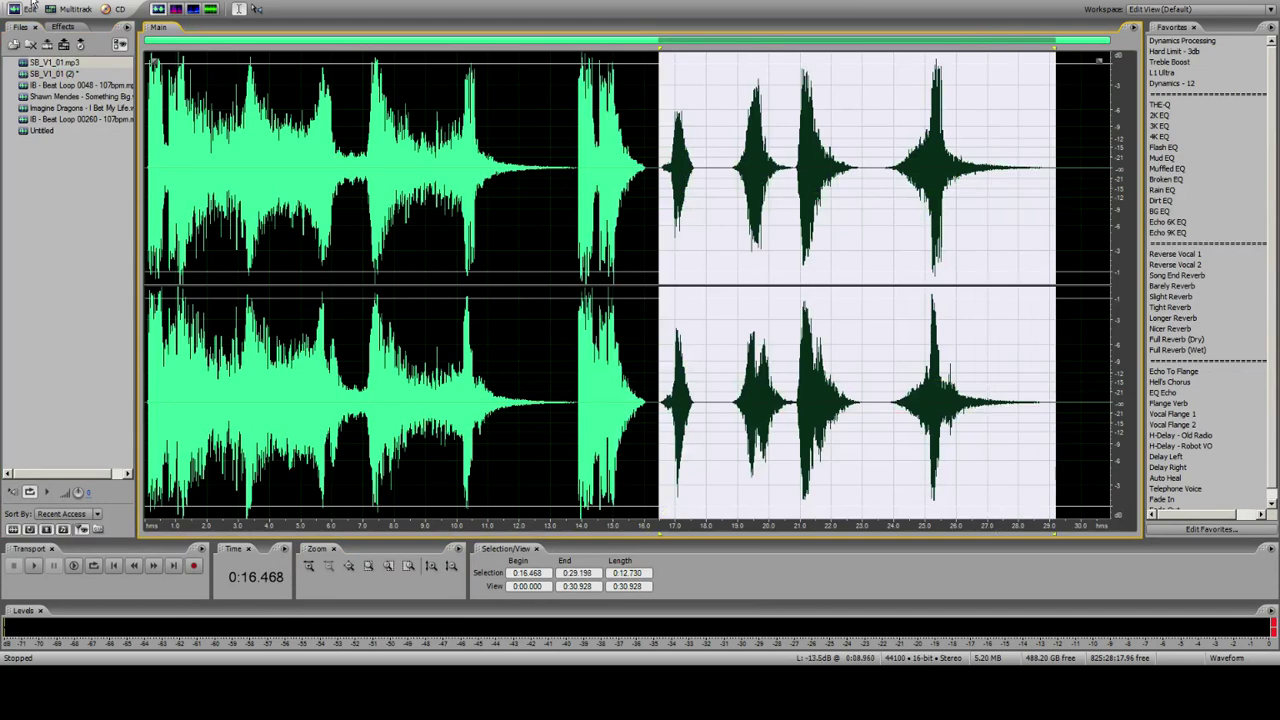
pyautogui.click(32, 8)
pyautogui.click(60, 122)
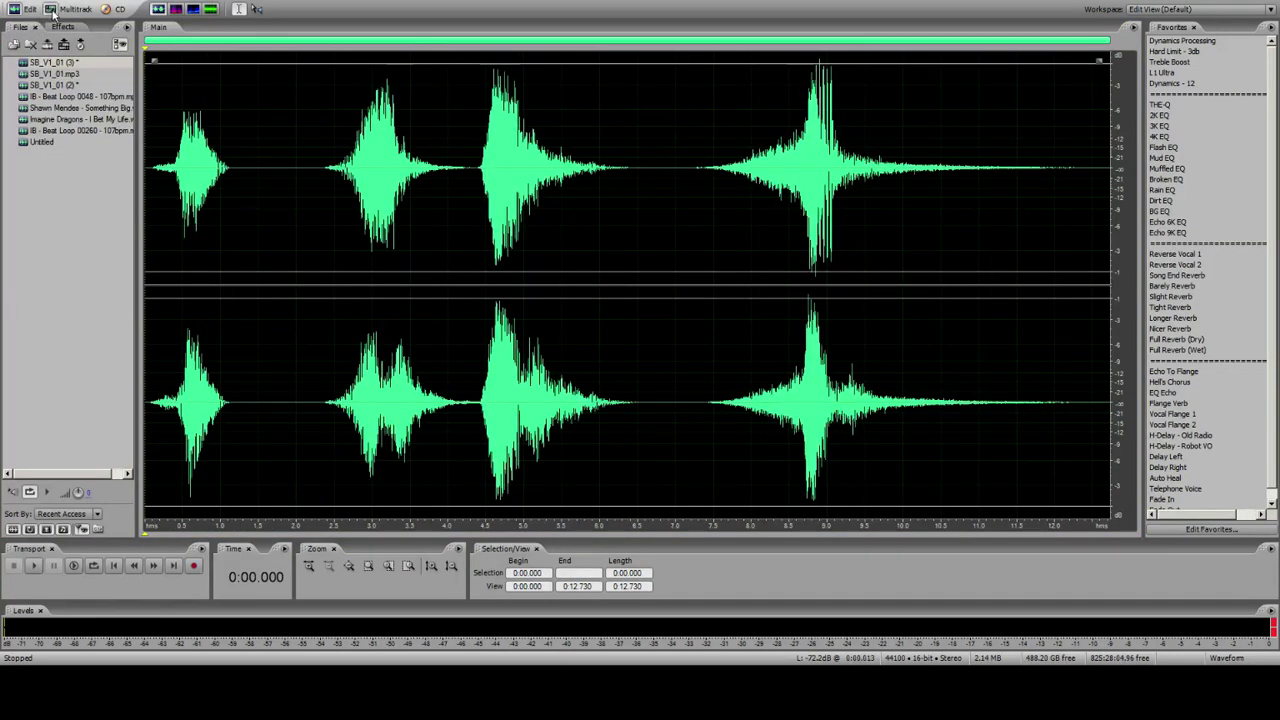
# Step: Add the SB_V1_01 (3) clip to track 5 at about 7.6 s and split it into its four separate effects
pyautogui.click(54, 14)
pyautogui.moveTo(60, 62); pyautogui.dragTo(738, 383)
pyautogui.click(776, 382)
pyautogui.hotkey('ctrl', 'k')
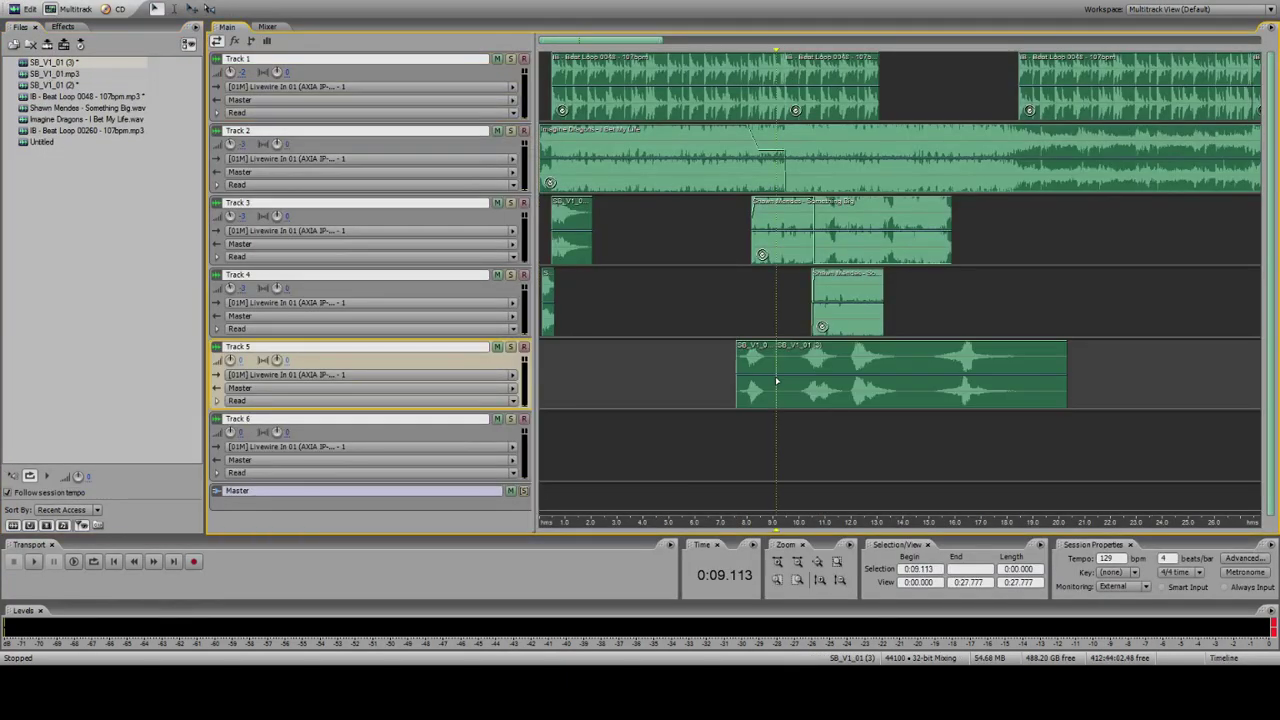
pyautogui.click(843, 371)
pyautogui.click(921, 365)
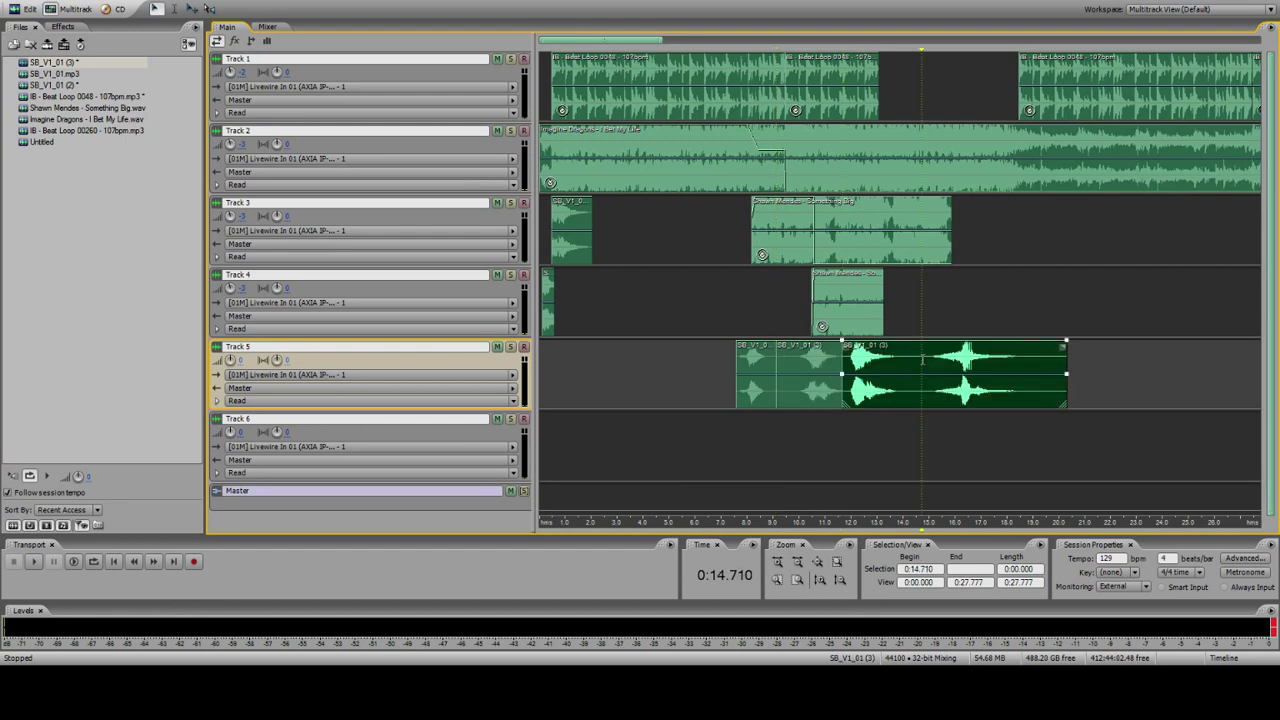
# Step: Move the first two effects to track 6 past 12 s and place the third on track 5 at about 7.7 s
pyautogui.keyDown('ctrl'); pyautogui.click(810, 370); pyautogui.keyUp('ctrl')
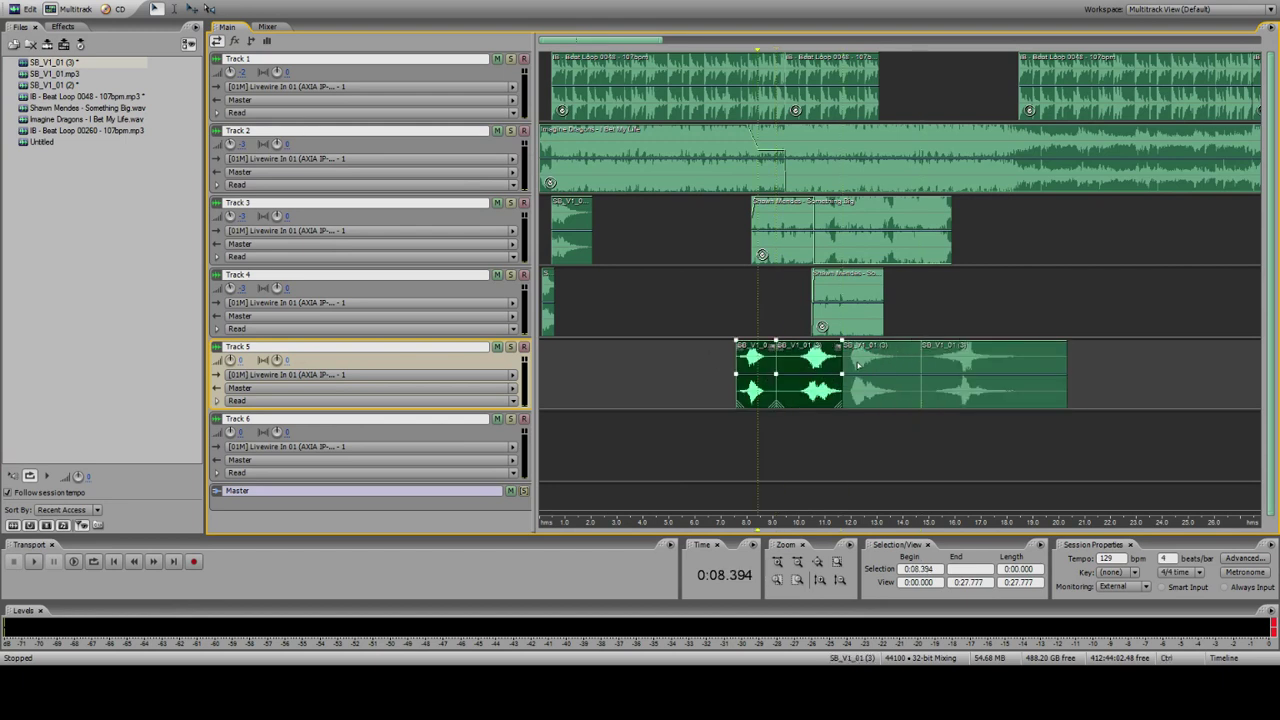
pyautogui.click(850, 371)
pyautogui.moveTo(878, 371); pyautogui.dragTo(772, 308)
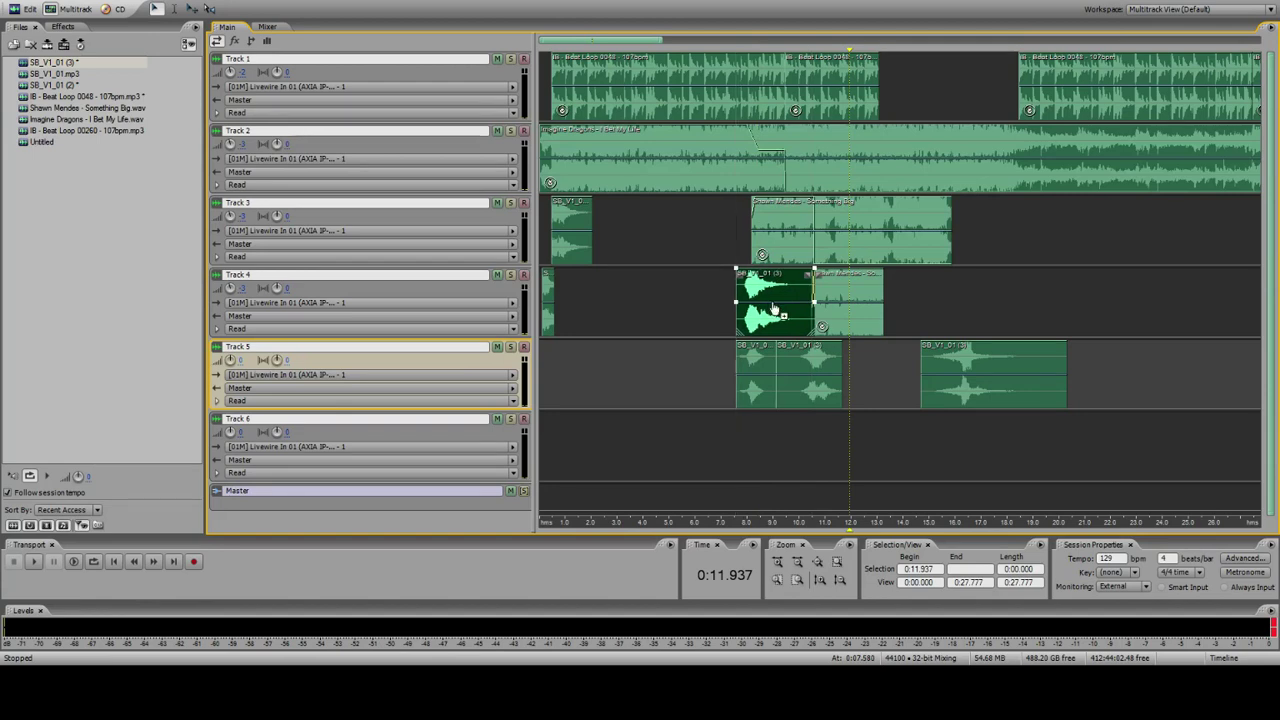
pyautogui.moveTo(758, 385); pyautogui.dragTo(890, 481)
pyautogui.moveTo(818, 385); pyautogui.dragTo(989, 458)
pyautogui.click(723, 160)
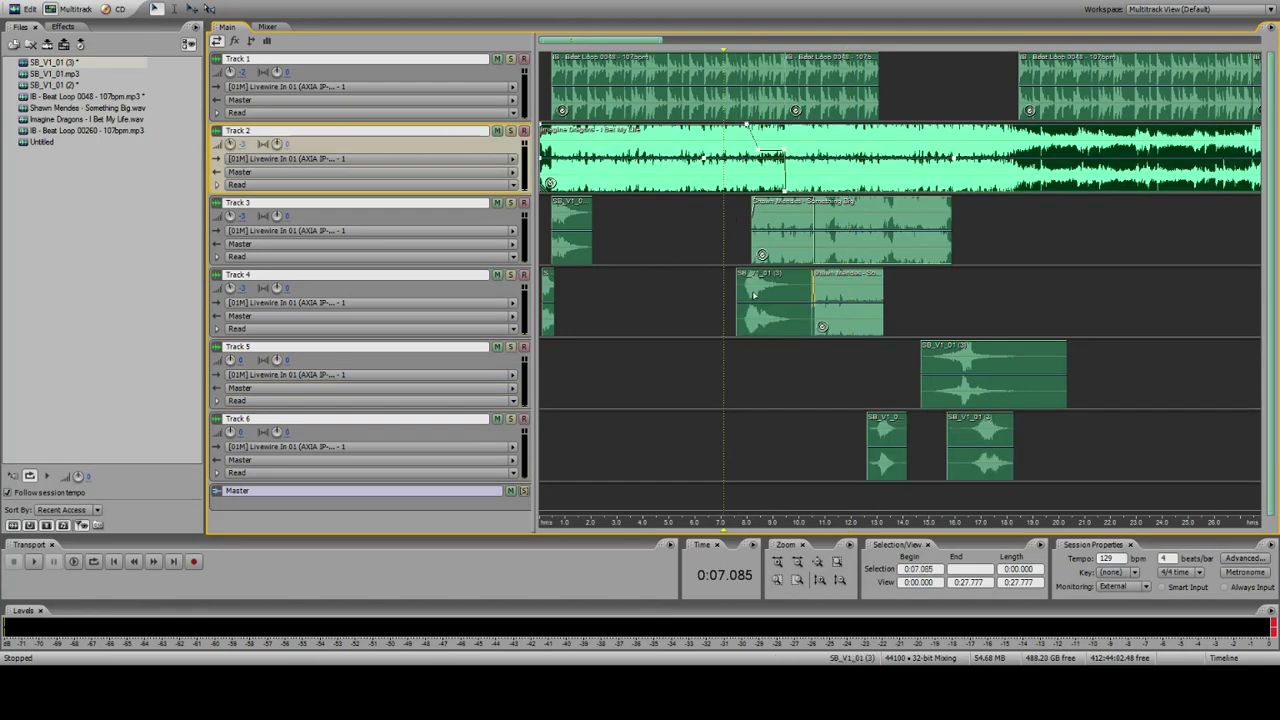
pyautogui.moveTo(759, 312); pyautogui.dragTo(763, 385)
# Step: Play back the transition and nudge the third effect on track 5 to start at about 0:07.718
pyautogui.click(731, 266)
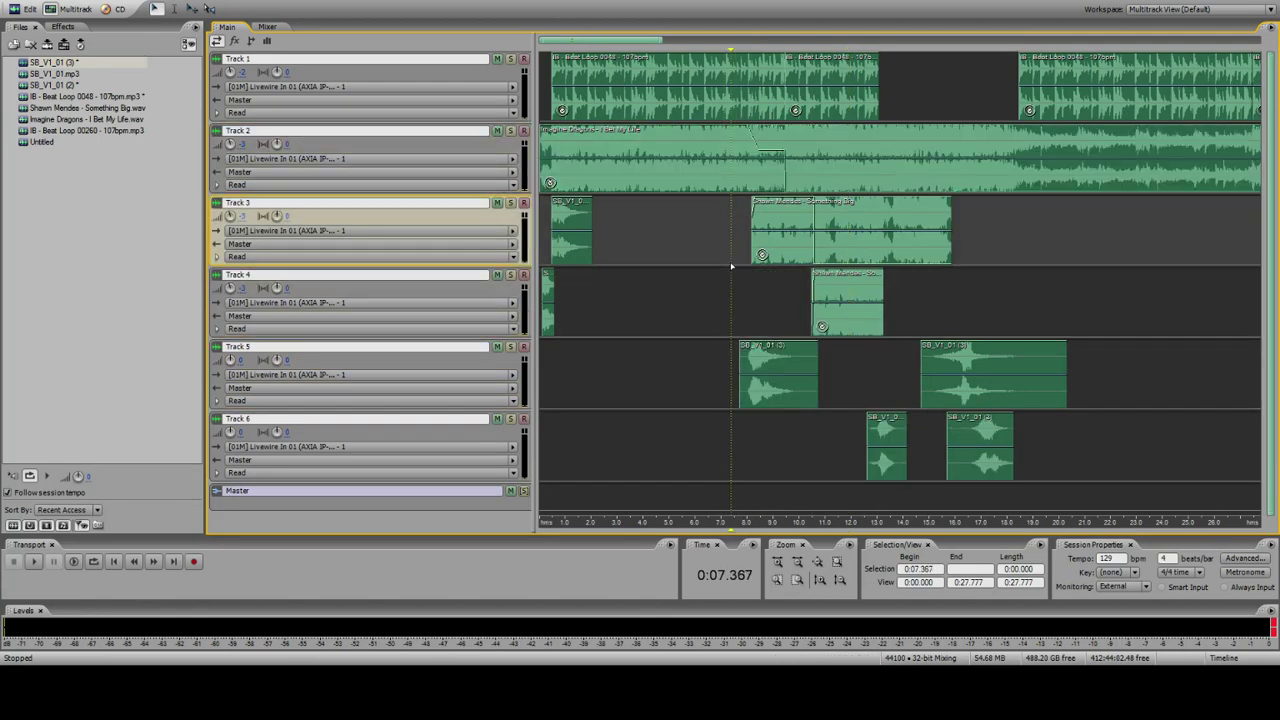
pyautogui.click(797, 580)
pyautogui.click(797, 580)
pyautogui.press('space')
pyautogui.moveTo(1137, 370); pyautogui.dragTo(1153, 370)
pyautogui.moveTo(1025, 240); pyautogui.dragTo(1029, 240)
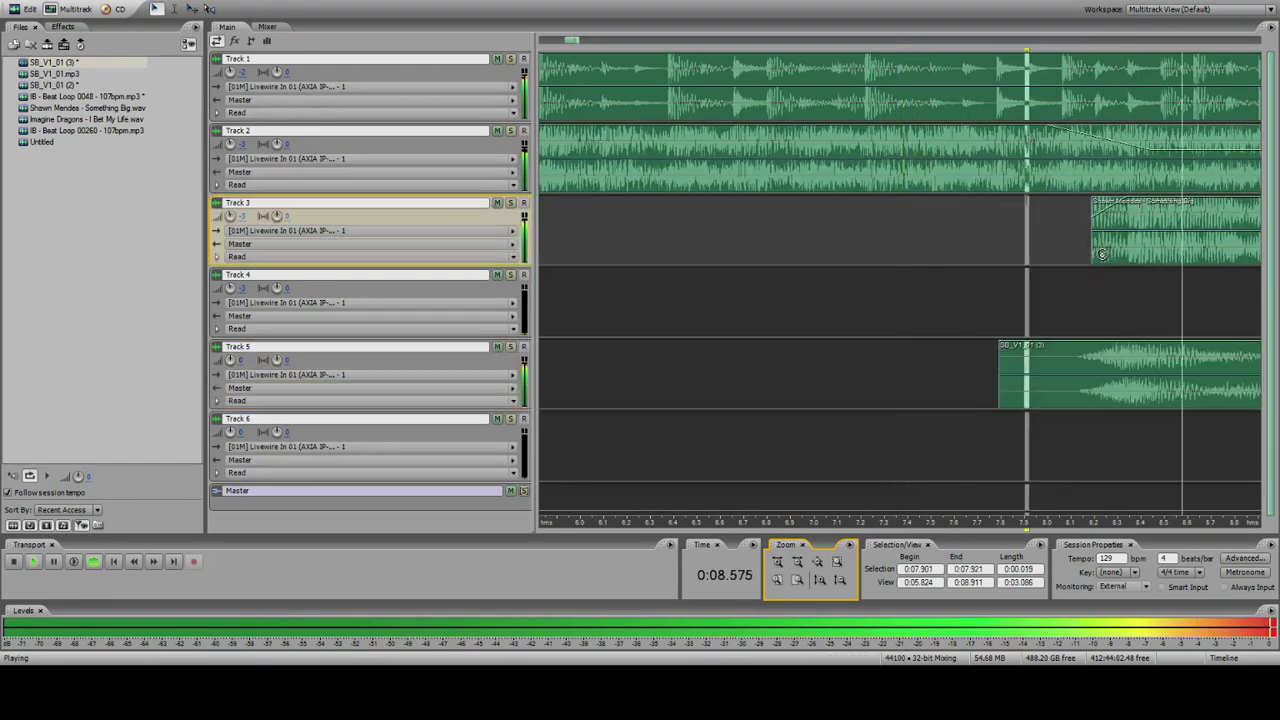
pyautogui.click(1071, 355)
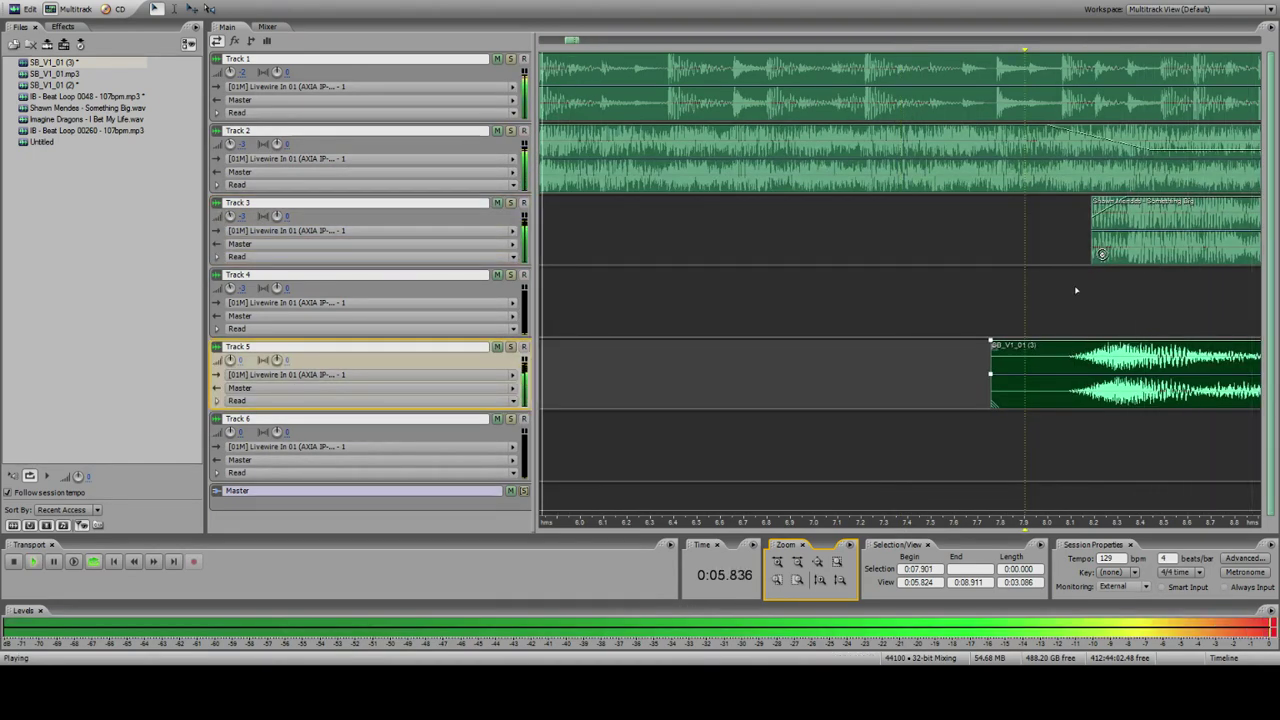
pyautogui.moveTo(1120, 362); pyautogui.dragTo(1122, 369)
pyautogui.rightClick(1111, 362)
pyautogui.click(1017, 169)
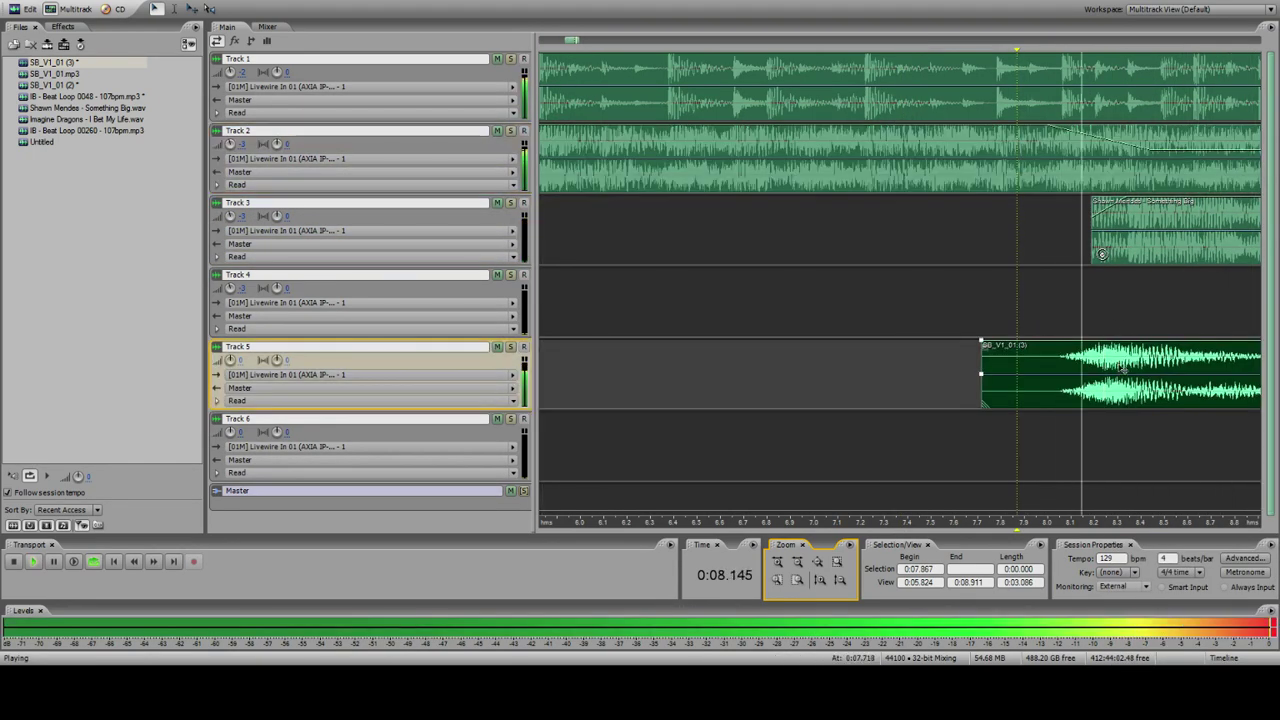
# Step: Open the I Bet My Life source file, listen from about 0:54.4, and return to the multitrack session
pyautogui.click(799, 563)
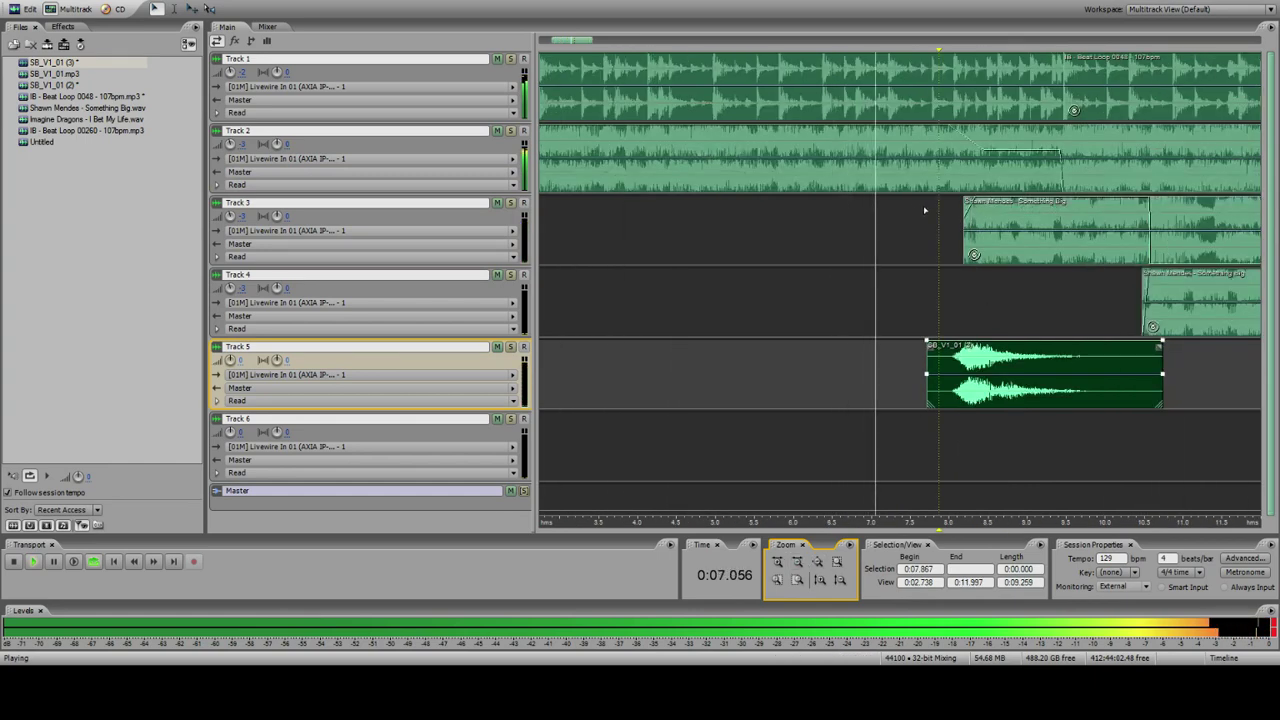
pyautogui.press('space')
pyautogui.click(953, 145)
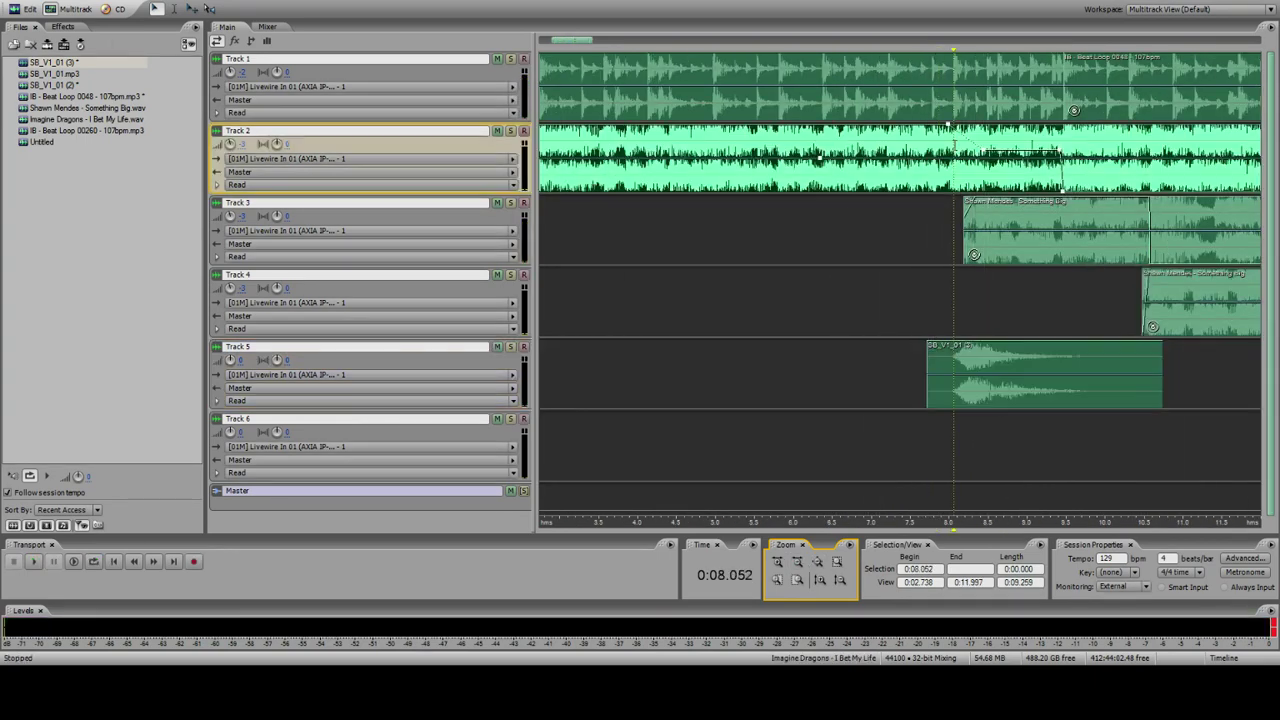
pyautogui.doubleClick(820, 158)
pyautogui.press('space')
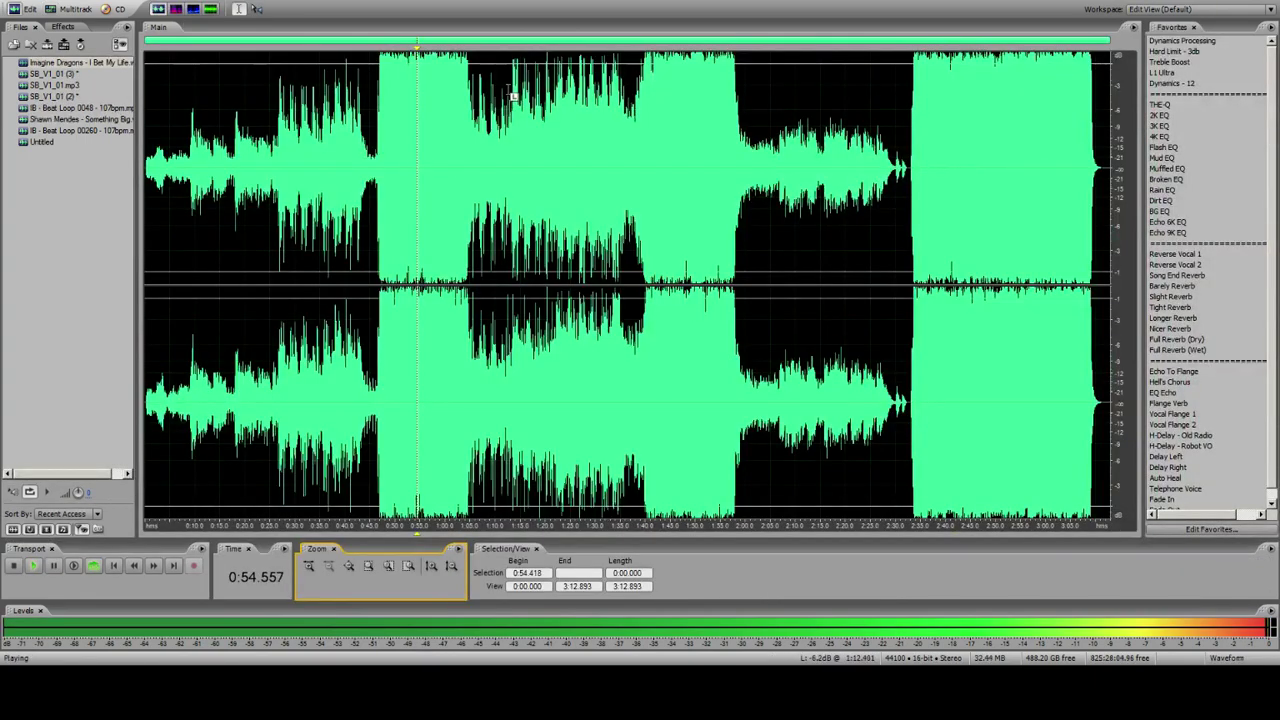
pyautogui.click(62, 8)
# Step: Play back the lead-in to Something Big from about 7.3 s and 7.5 s to find a split point
pyautogui.press('space')
pyautogui.press('space')
pyautogui.click(896, 146)
pyautogui.press('space')
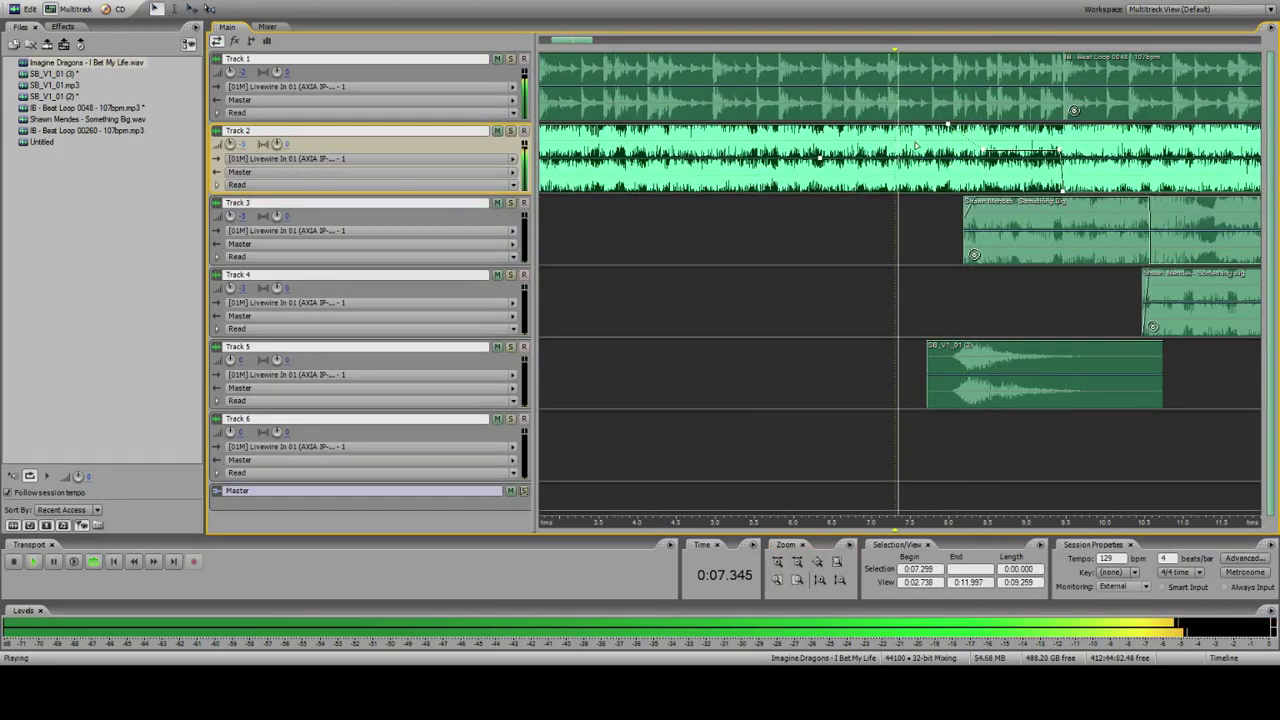
pyautogui.click(912, 150)
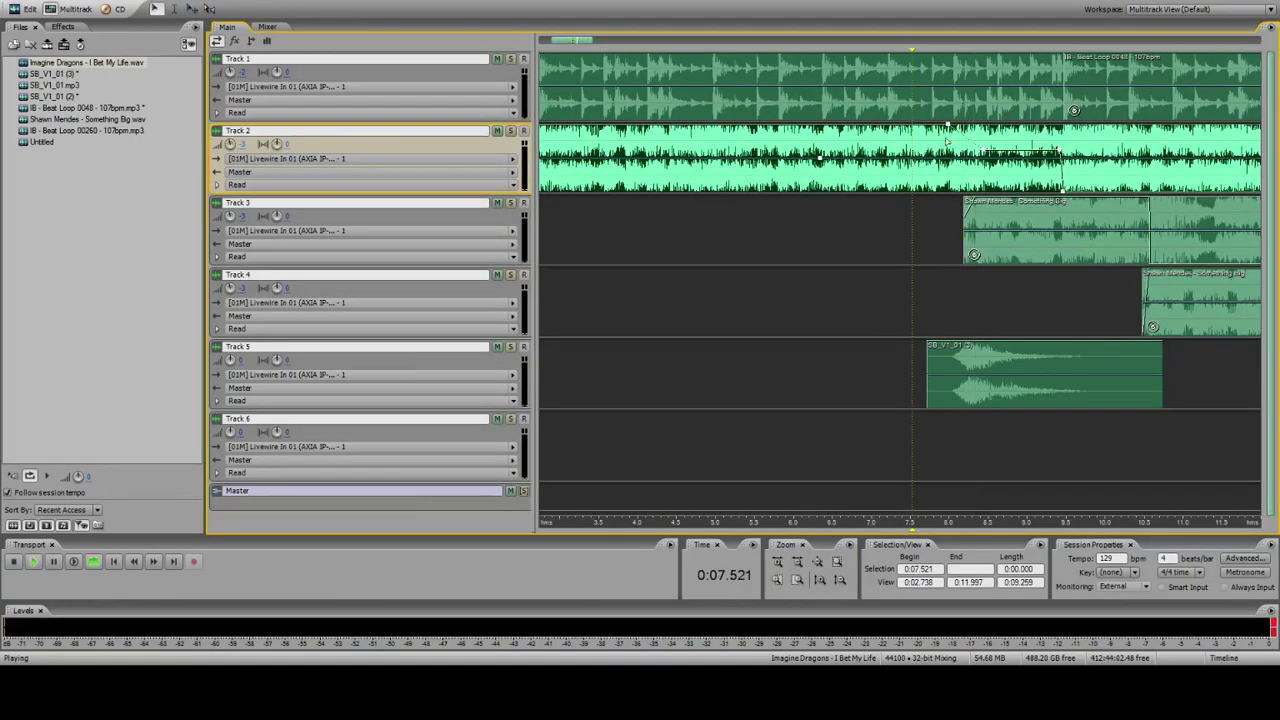
pyautogui.press('space')
# Step: Split I Bet My Life on track 2 at 0:07.787 and 0:10.354, and delete the part after the second split
pyautogui.hotkey('ctrl', 'k')
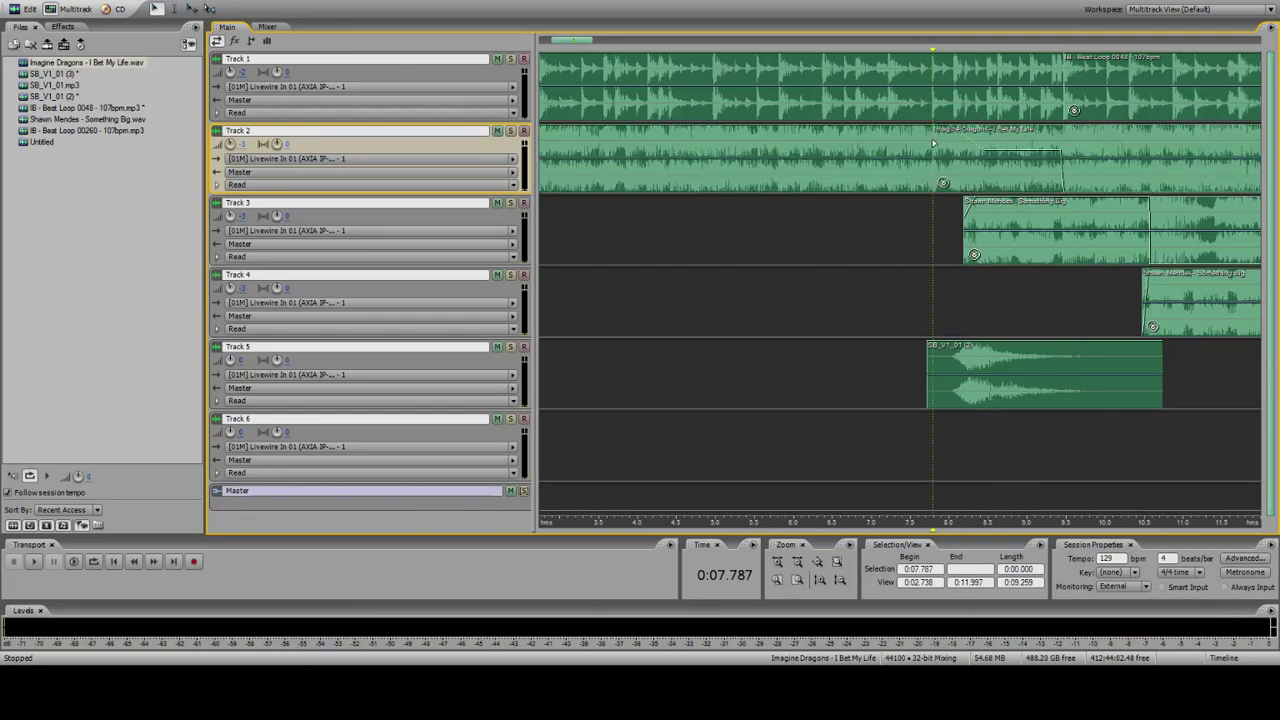
pyautogui.click(1131, 169)
pyautogui.hotkey('ctrl', 'k')
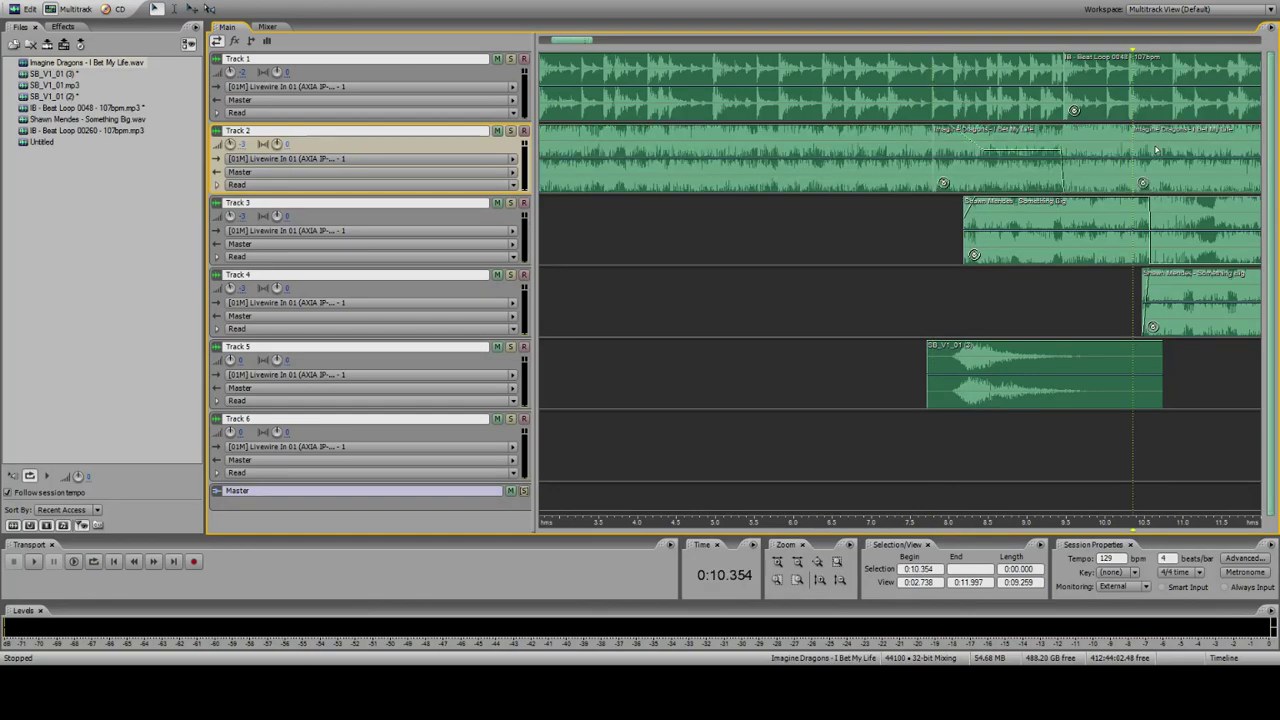
pyautogui.click(1157, 148)
pyautogui.press('Delete')
# Step: Bounce the I Bet My Life transition clip on track 2 to a new stereo track and open the mixdown for editing
pyautogui.rightClick(972, 160)
pyautogui.rightClick(970, 158)
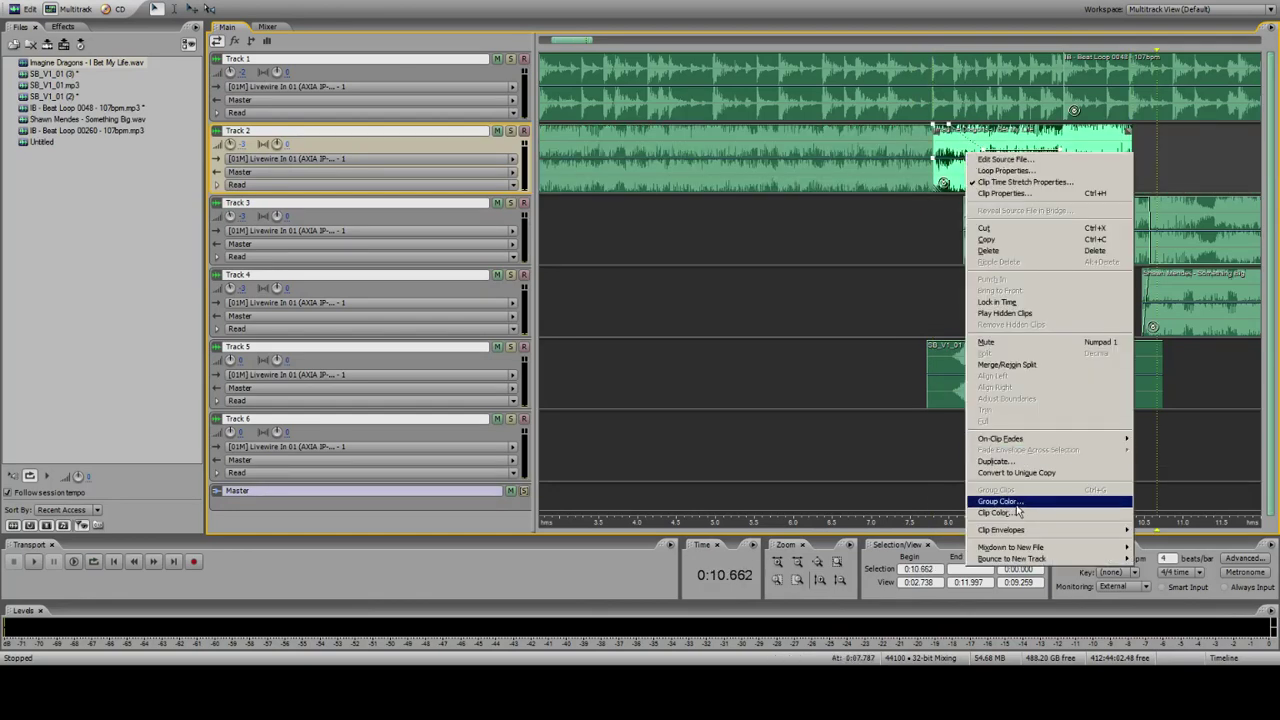
pyautogui.moveTo(1013, 558)
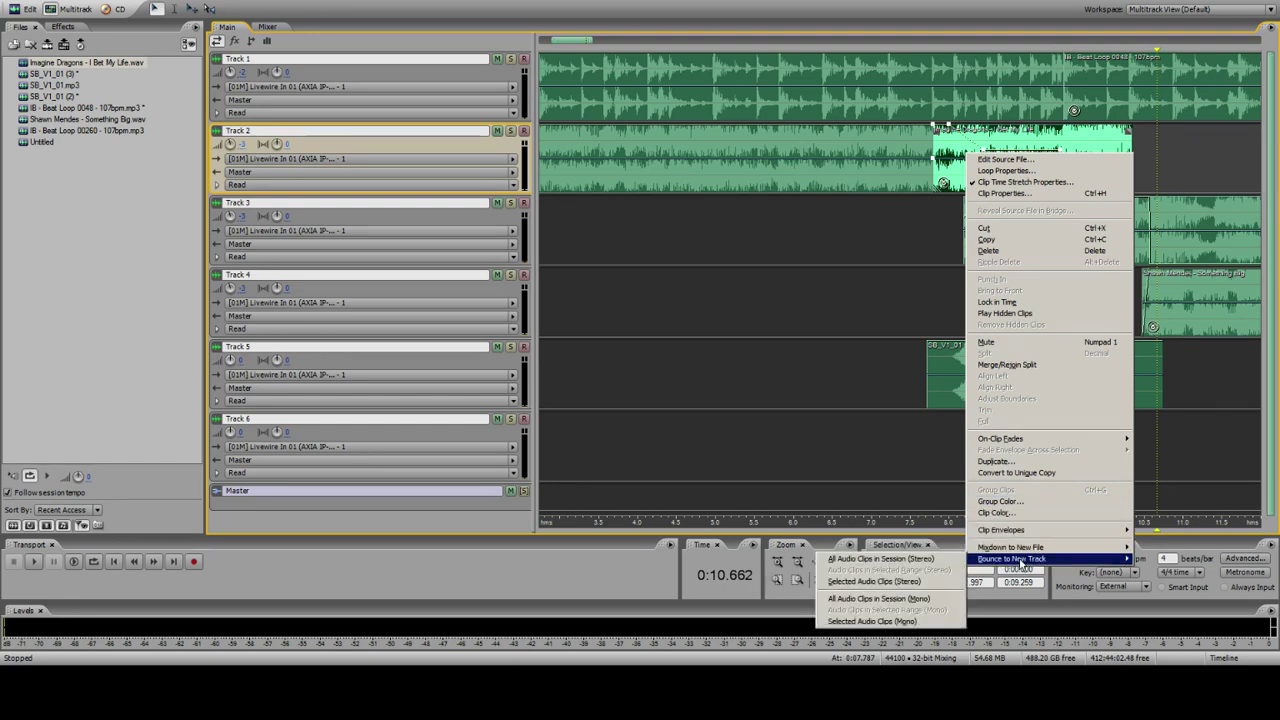
pyautogui.click(908, 580)
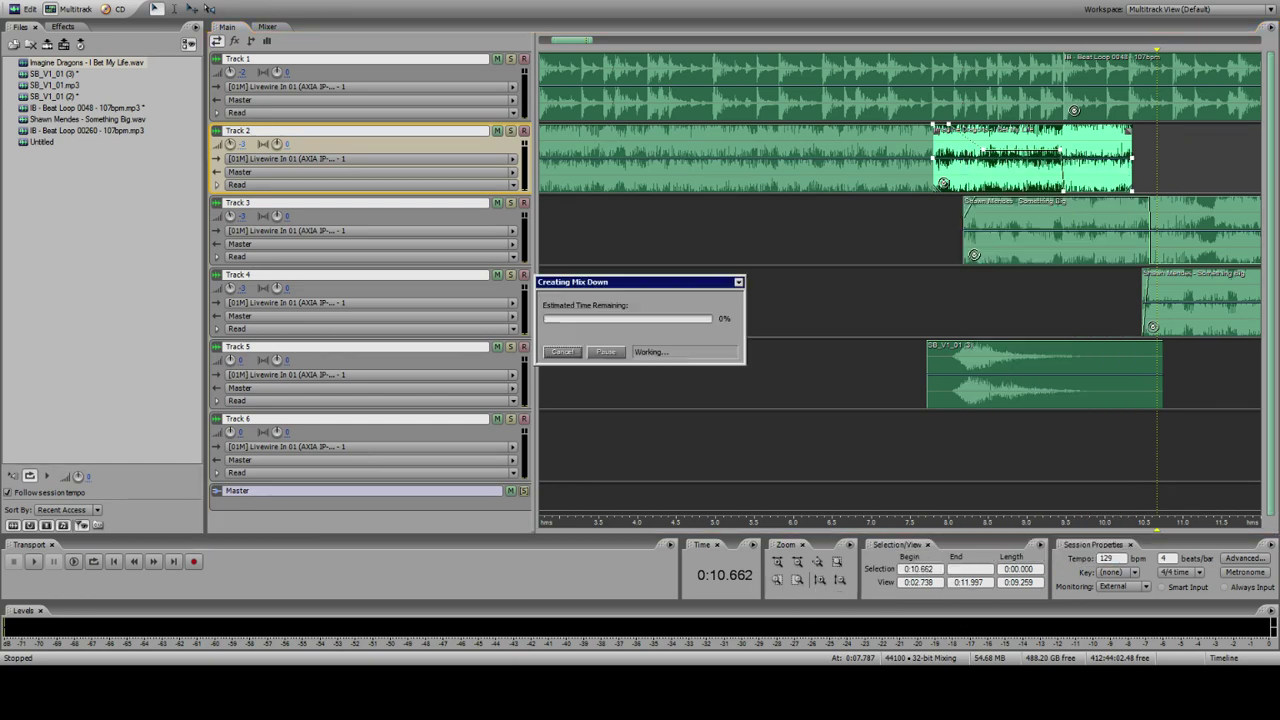
pyautogui.doubleClick(935, 240)
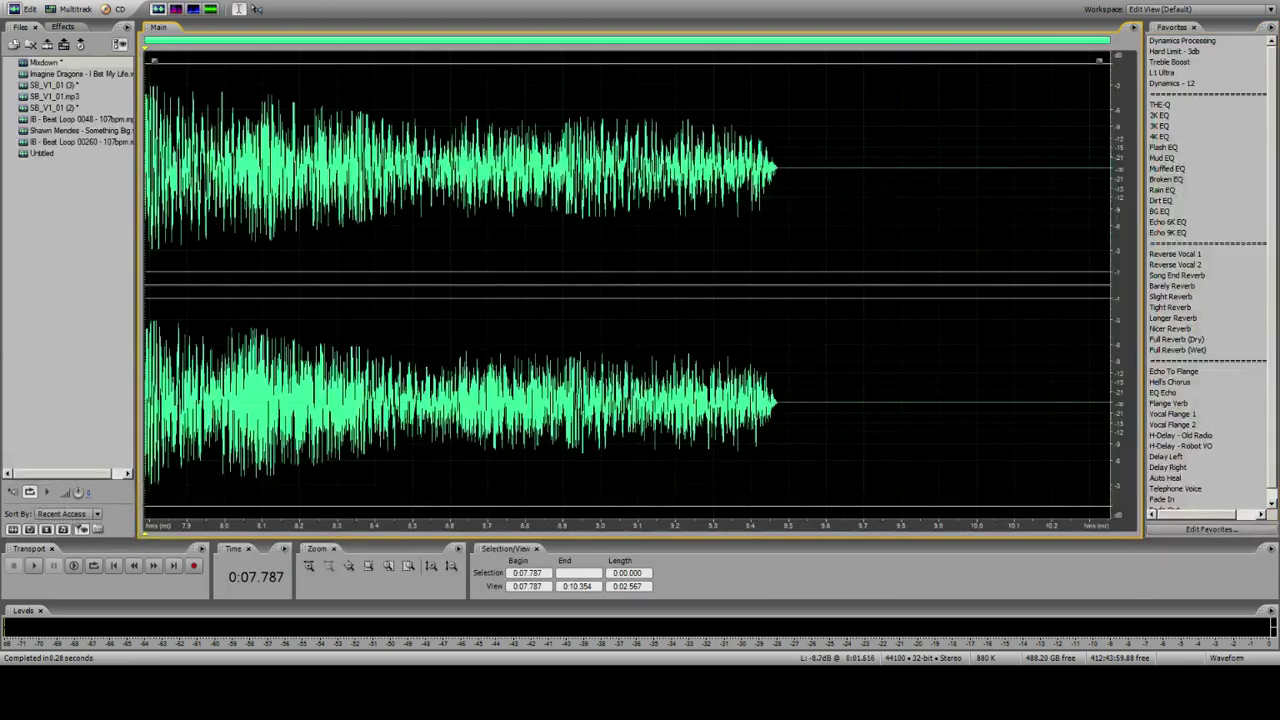
pyautogui.press('space')
pyautogui.press('space')
# Step: Lower the left and right channels alternately in sections of about 0.3 s, from 0:07.787 to 0:09.182, and play back the panning effect
pyautogui.moveTo(261, 100); pyautogui.dragTo(198, 106)
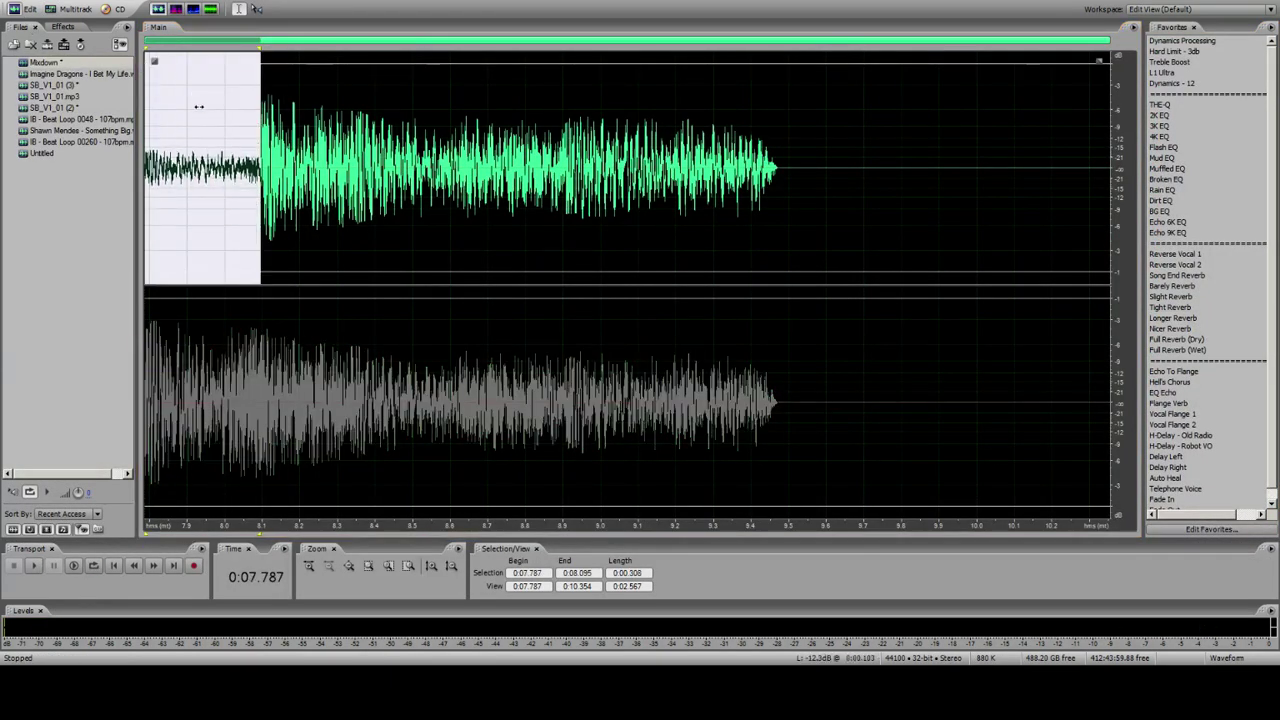
pyautogui.moveTo(256, 305); pyautogui.dragTo(353, 487)
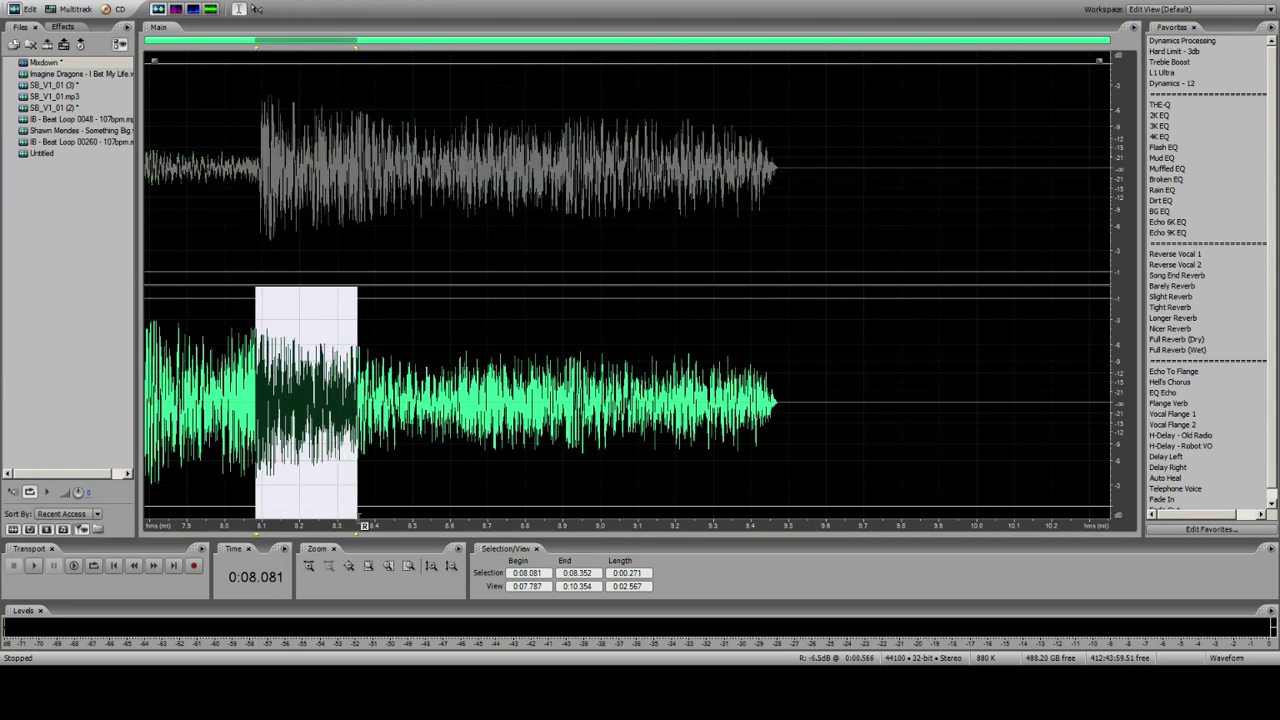
pyautogui.moveTo(305, 80); pyautogui.dragTo(408, 105)
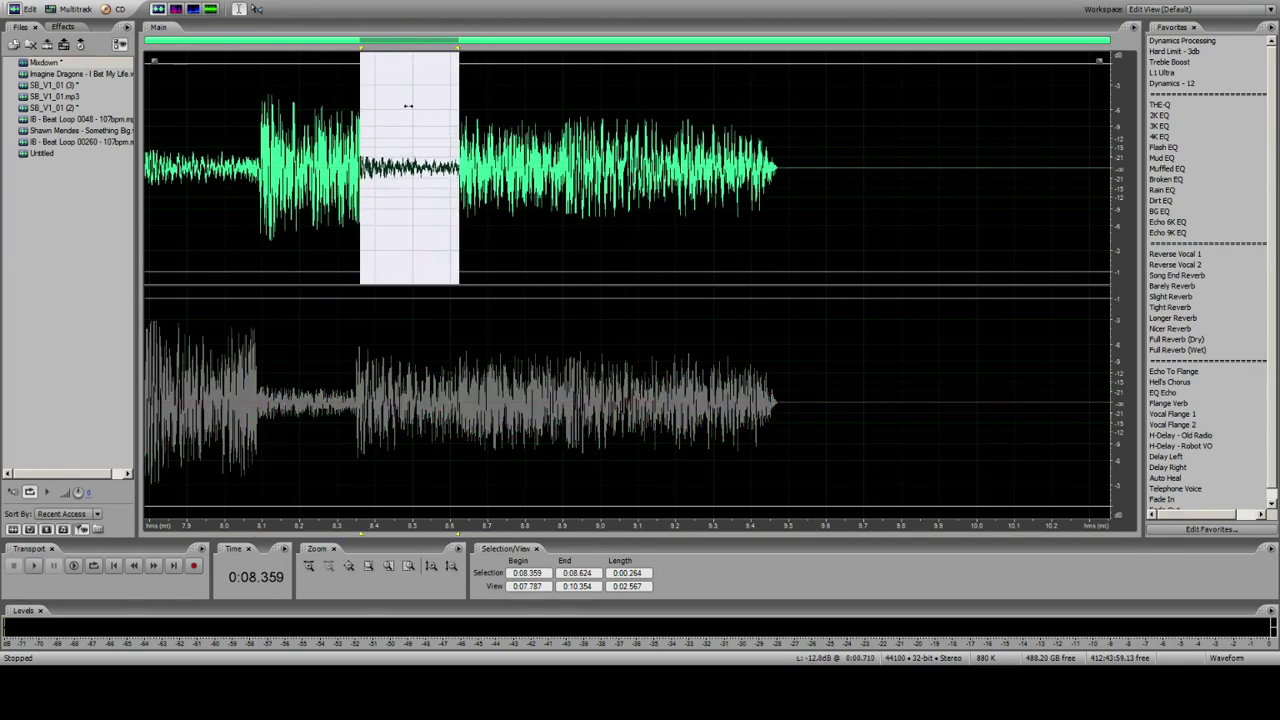
pyautogui.moveTo(461, 295); pyautogui.dragTo(567, 487)
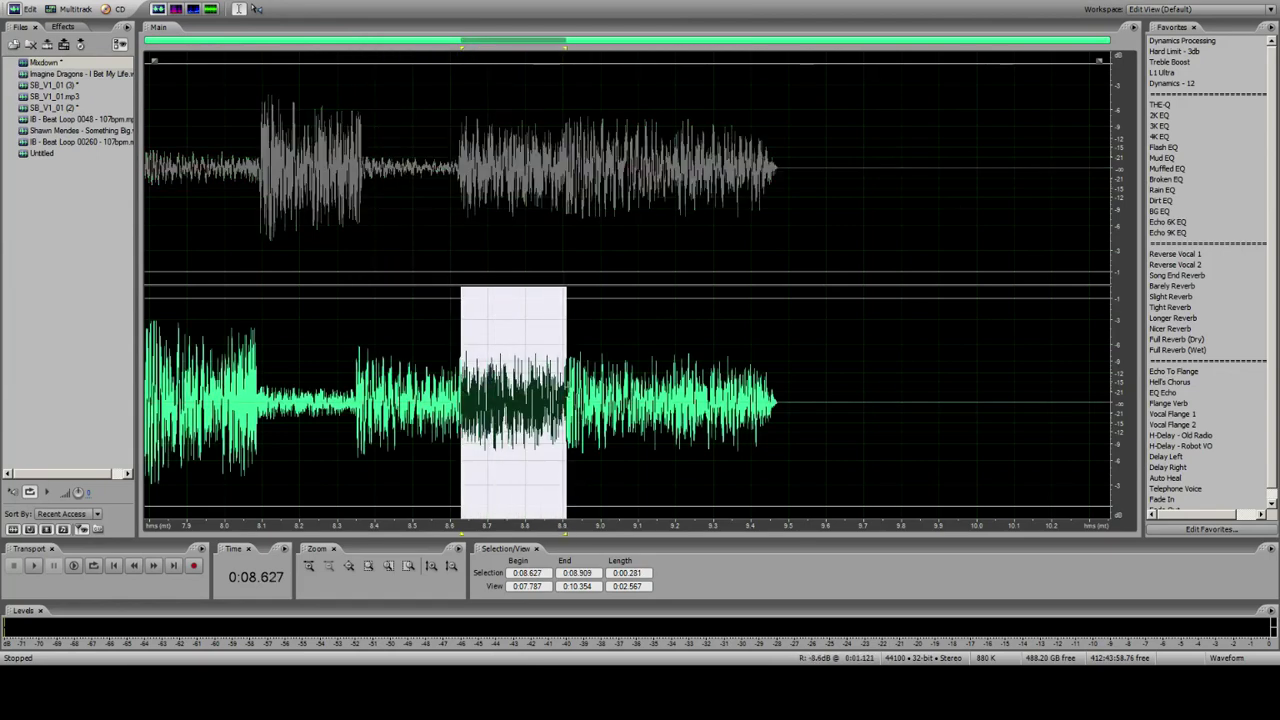
pyautogui.moveTo(520, 79); pyautogui.dragTo(613, 96)
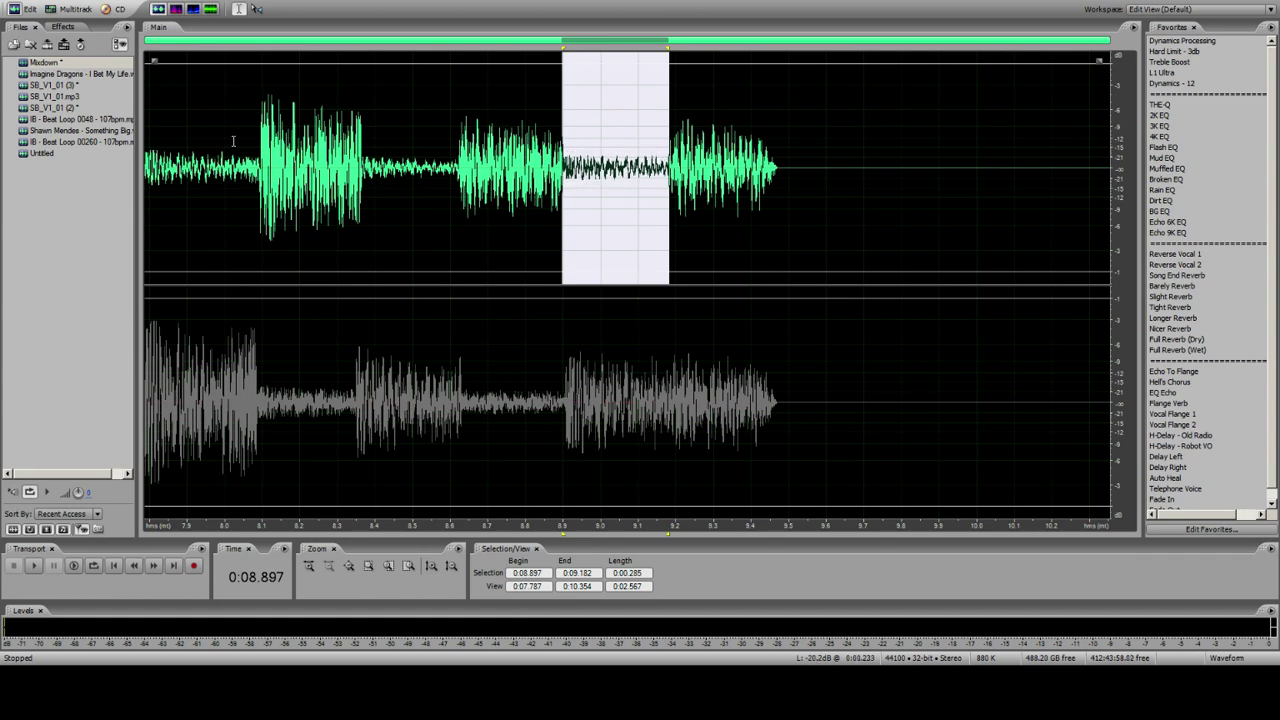
pyautogui.press('space')
pyautogui.click(149, 288)
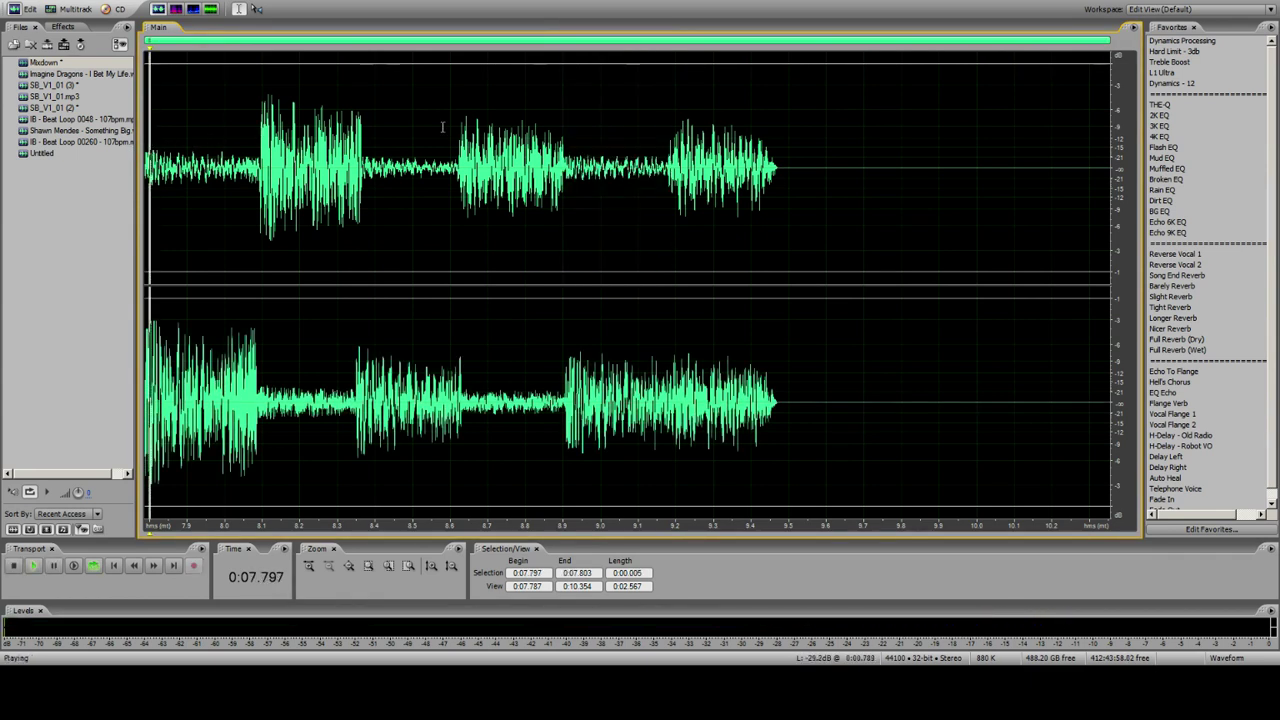
pyautogui.press('space')
pyautogui.press('space')
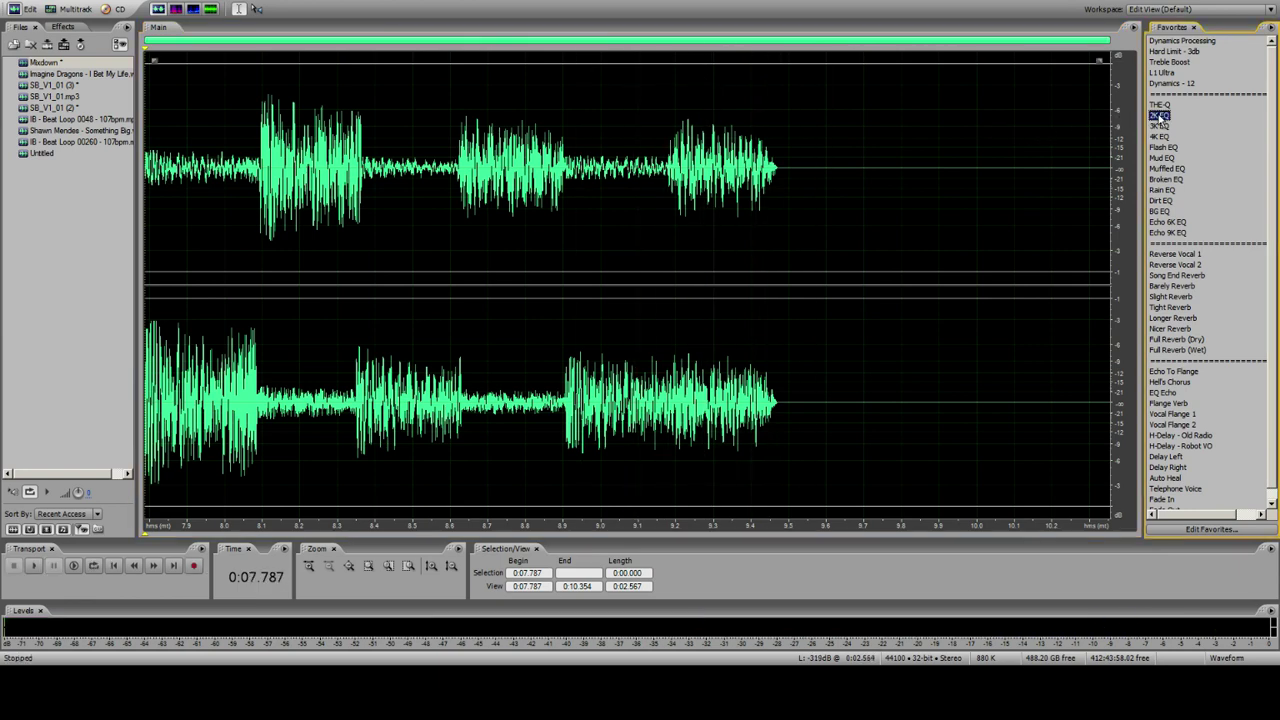
# Step: Apply the 2K EQ and Hard Limit -3db favorites to the entire mixdown and return to the multitrack session
pyautogui.hotkey('ctrl', 'a')
pyautogui.press('space')
pyautogui.press('space')
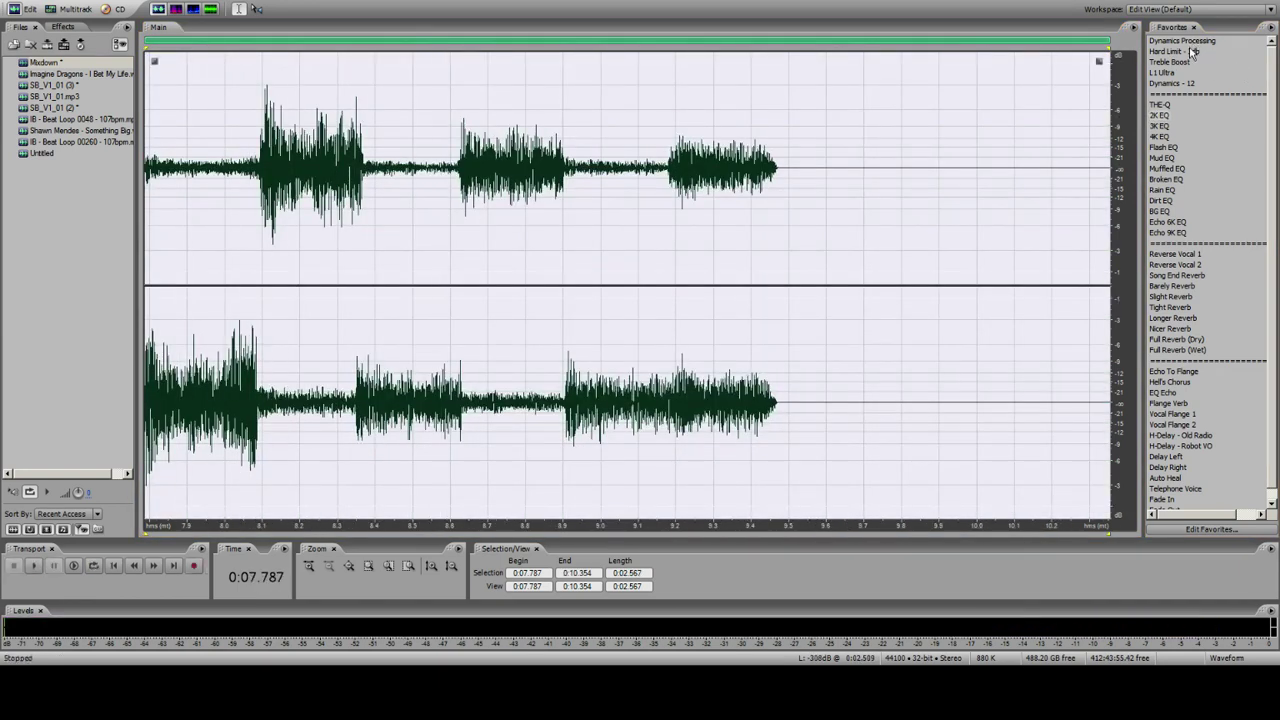
pyautogui.click(1197, 51)
pyautogui.press('space')
pyautogui.press('space')
pyautogui.press('9')
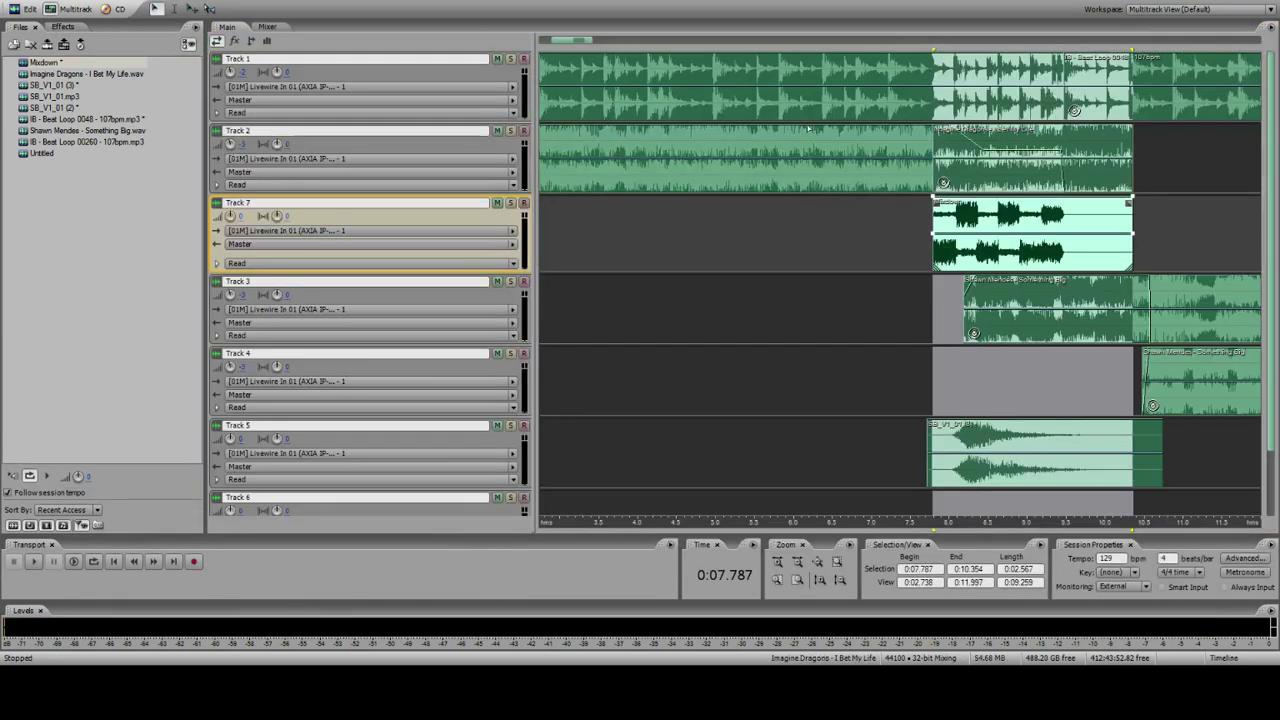
# Step: Delete the original transition clip from track 2 and play back the transition from 0:06.614 and 0:06.982
pyautogui.click(937, 150)
pyautogui.press('Delete')
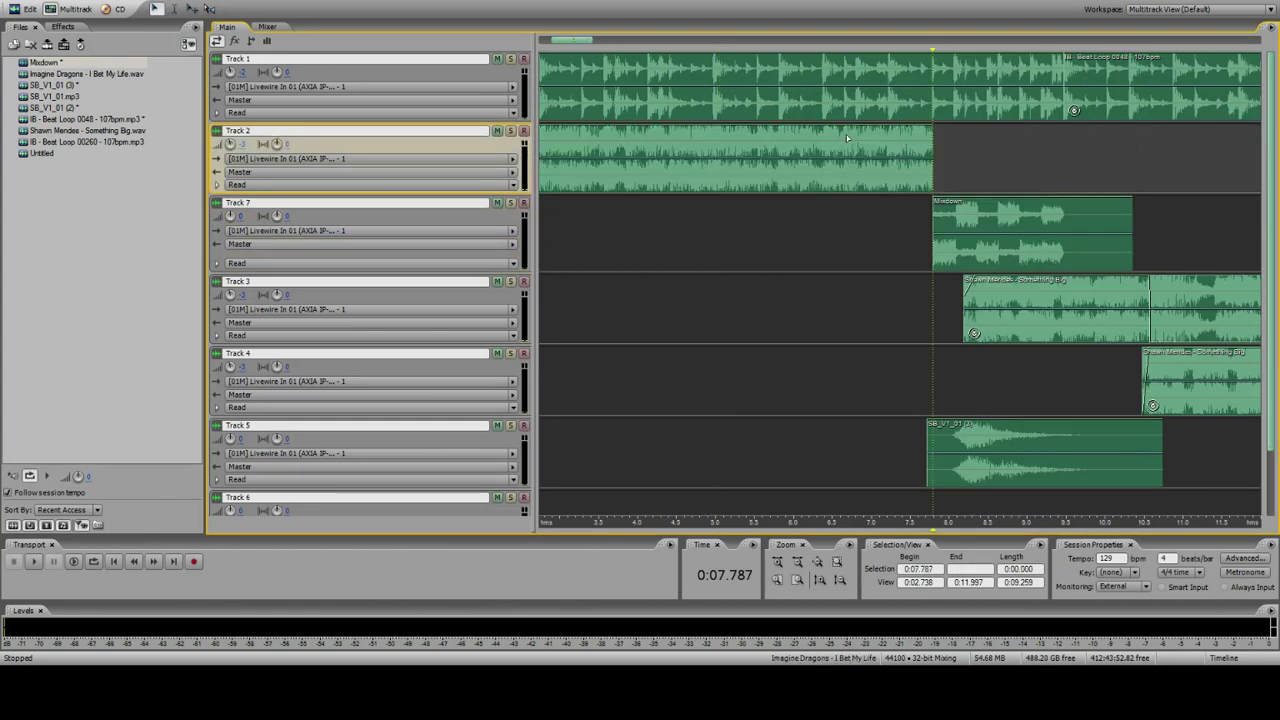
pyautogui.click(842, 136)
pyautogui.press('space')
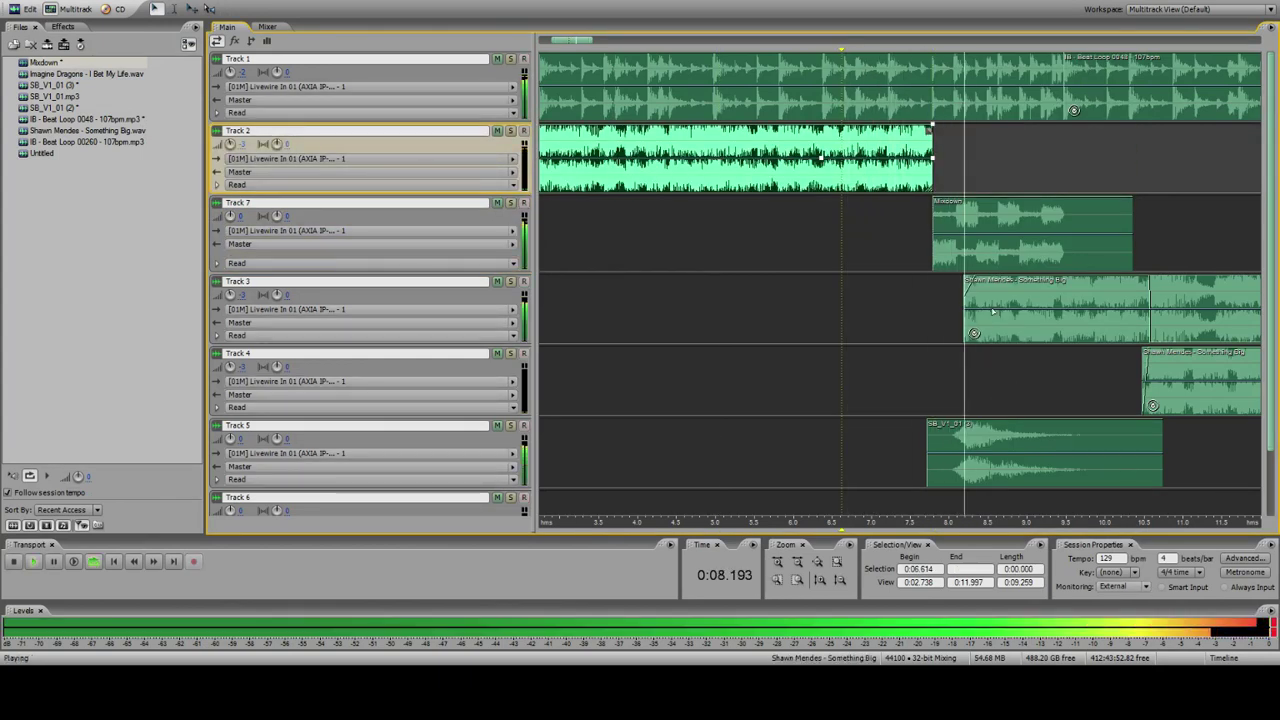
pyautogui.click(904, 270)
pyautogui.click(870, 269)
pyautogui.press('space')
pyautogui.press('space')
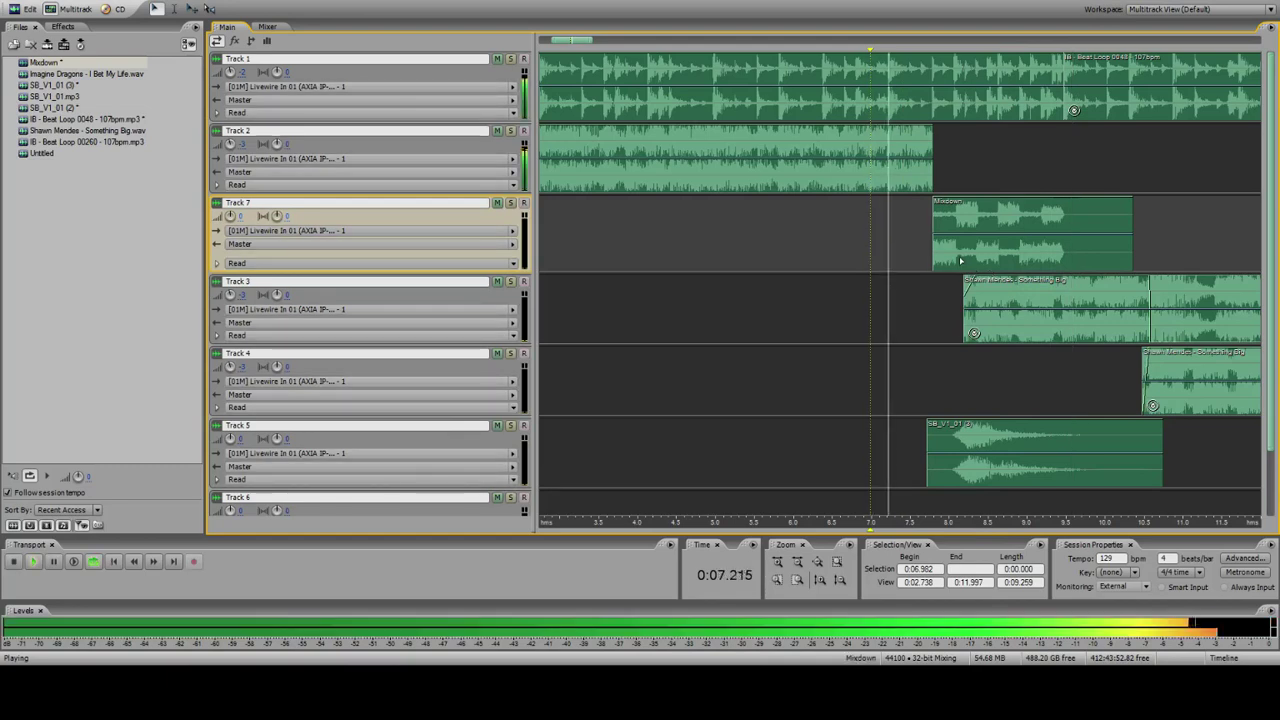
pyautogui.press('space')
# Step: Reopen the mixdown and undo the hard limiting, the EQ and the last left-channel gain reduction
pyautogui.doubleClick(938, 238)
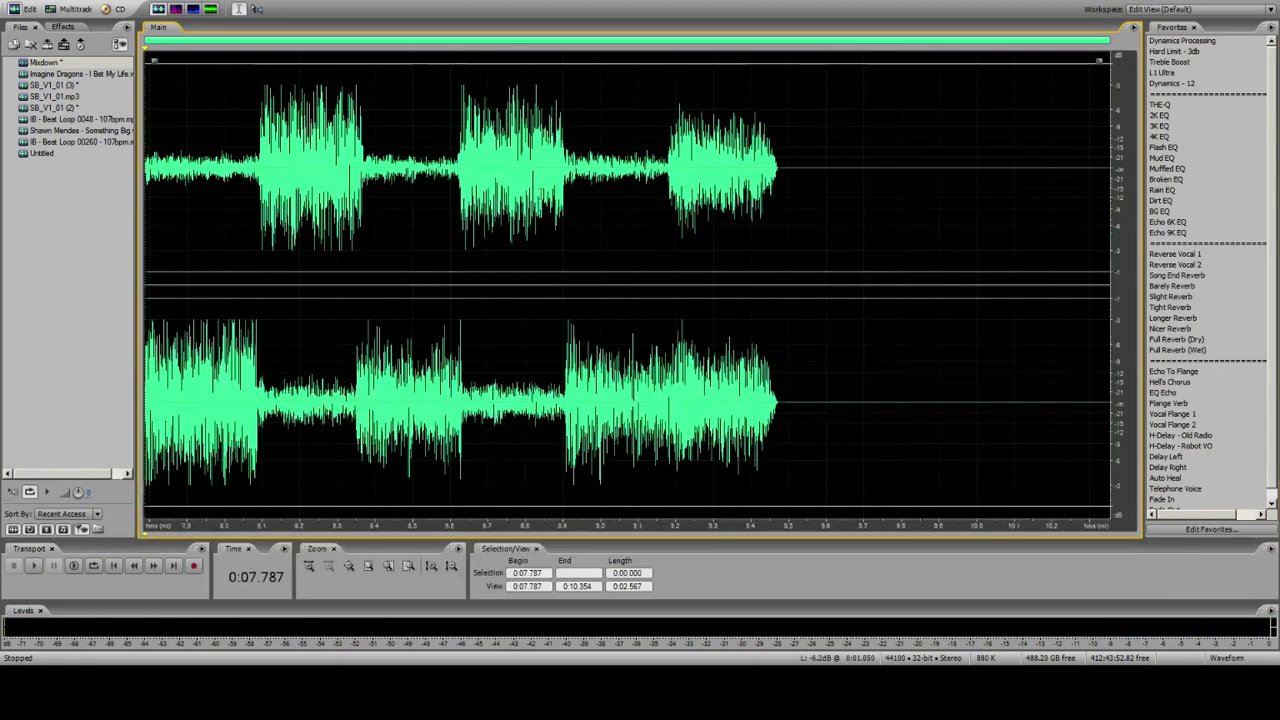
pyautogui.click(29, 1)
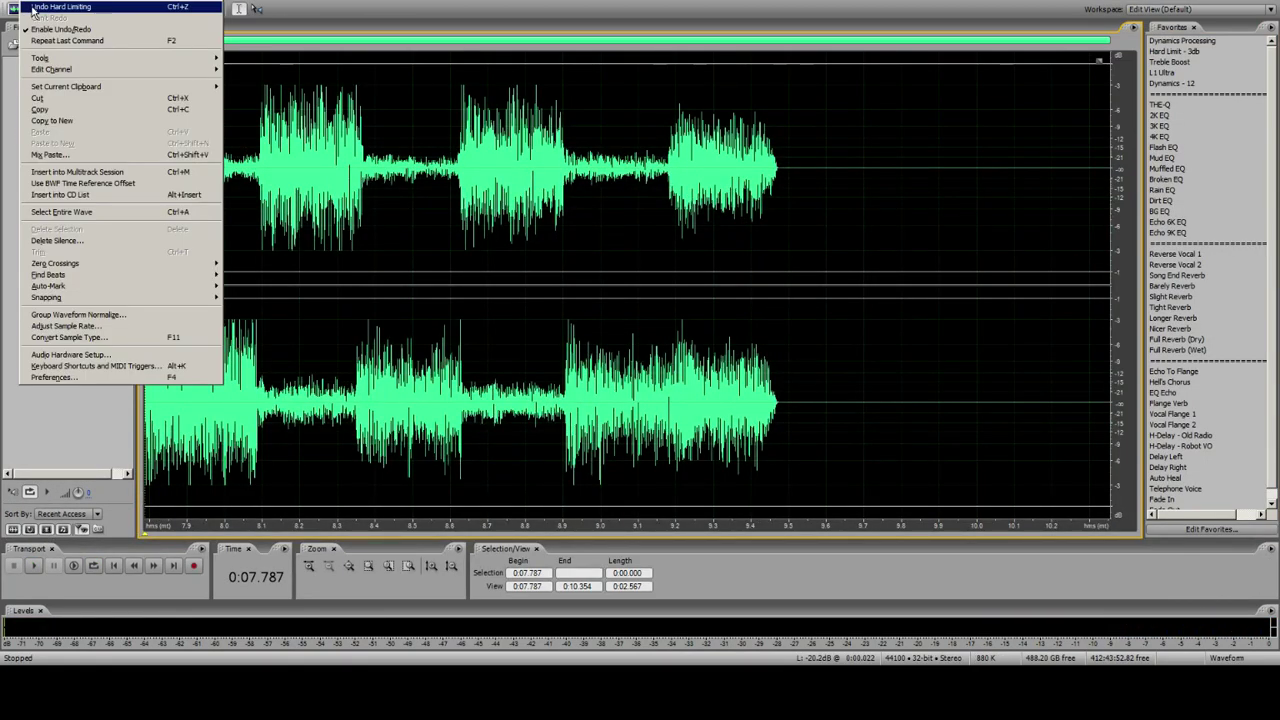
pyautogui.click(32, 7)
pyautogui.click(35, 2)
pyautogui.click(36, 7)
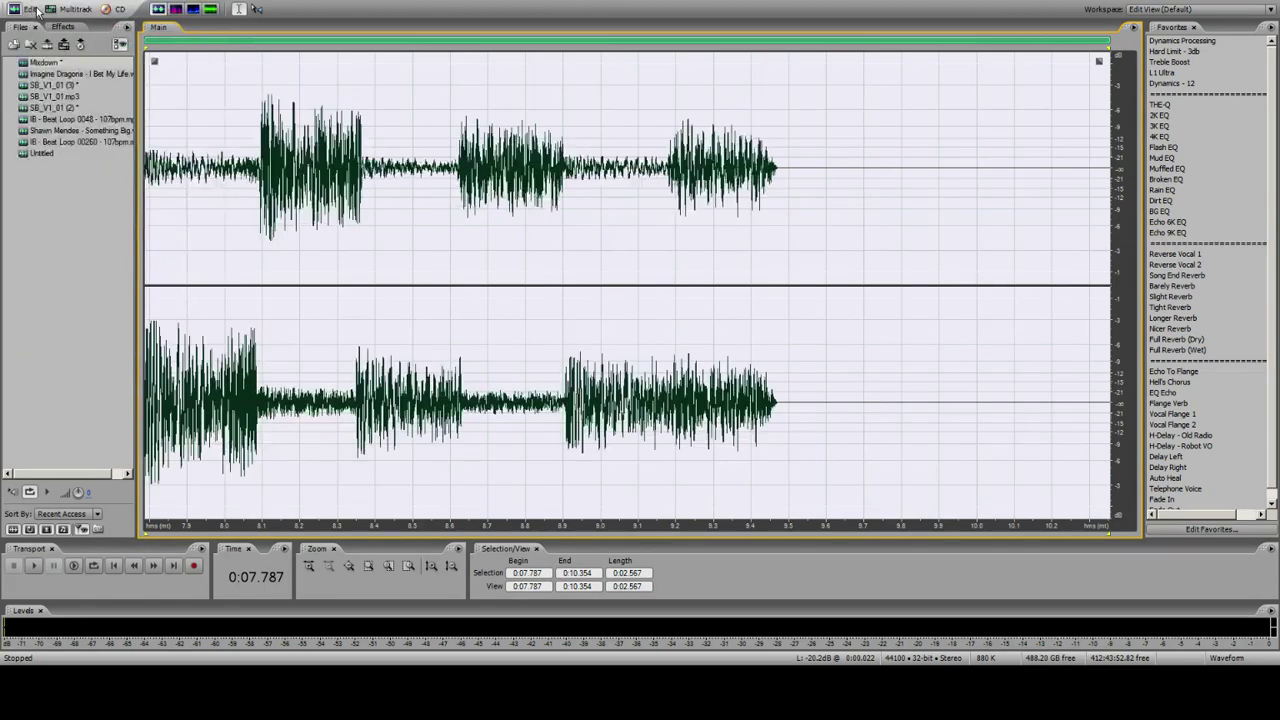
pyautogui.click(33, 2)
pyautogui.click(33, 7)
pyautogui.click(30, 6)
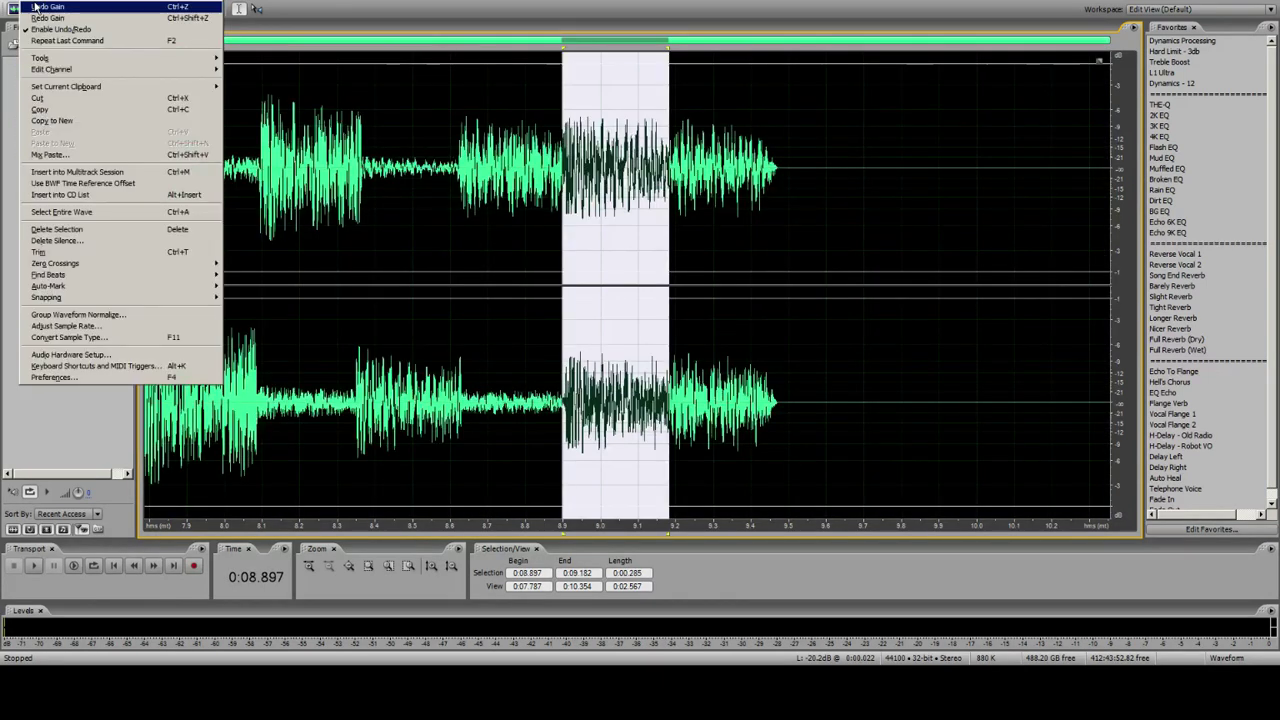
pyautogui.click(463, 41)
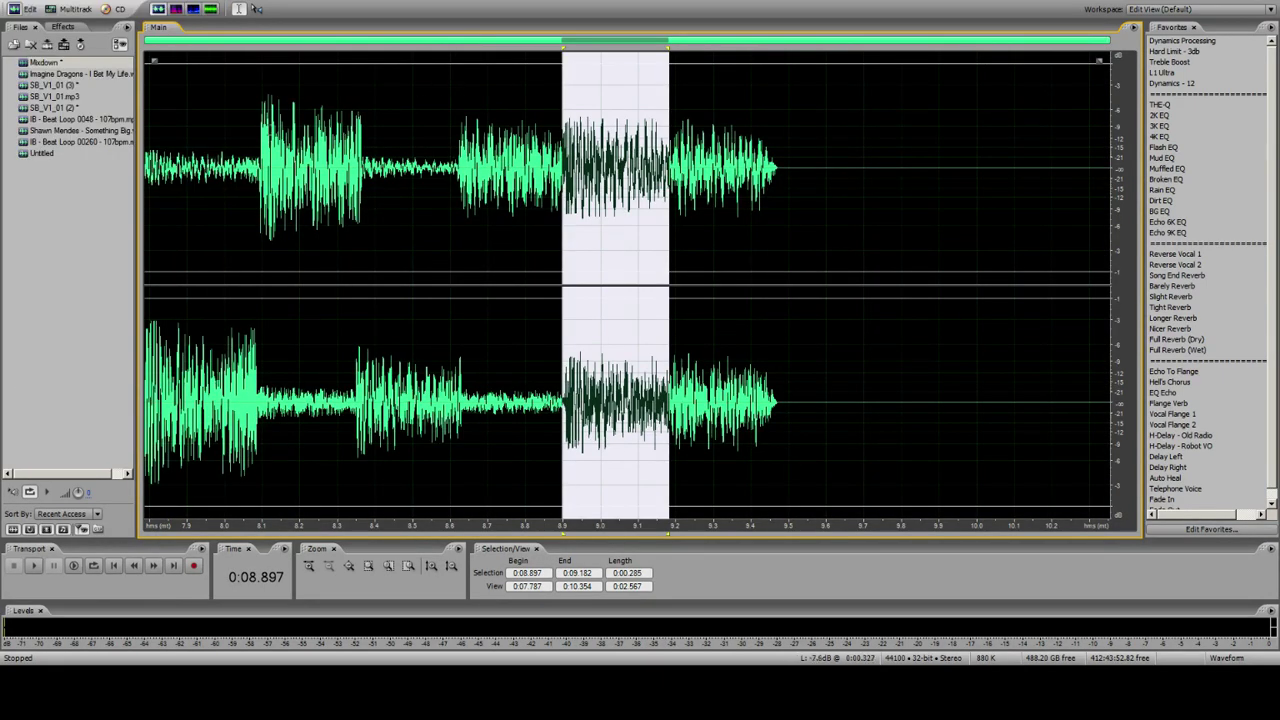
# Step: Raise the left channel from 0:07.787 to 0:08.095, lower it from about 0:08.9 to 0:09.15, and play back the result
pyautogui.moveTo(262, 126); pyautogui.dragTo(210, 60)
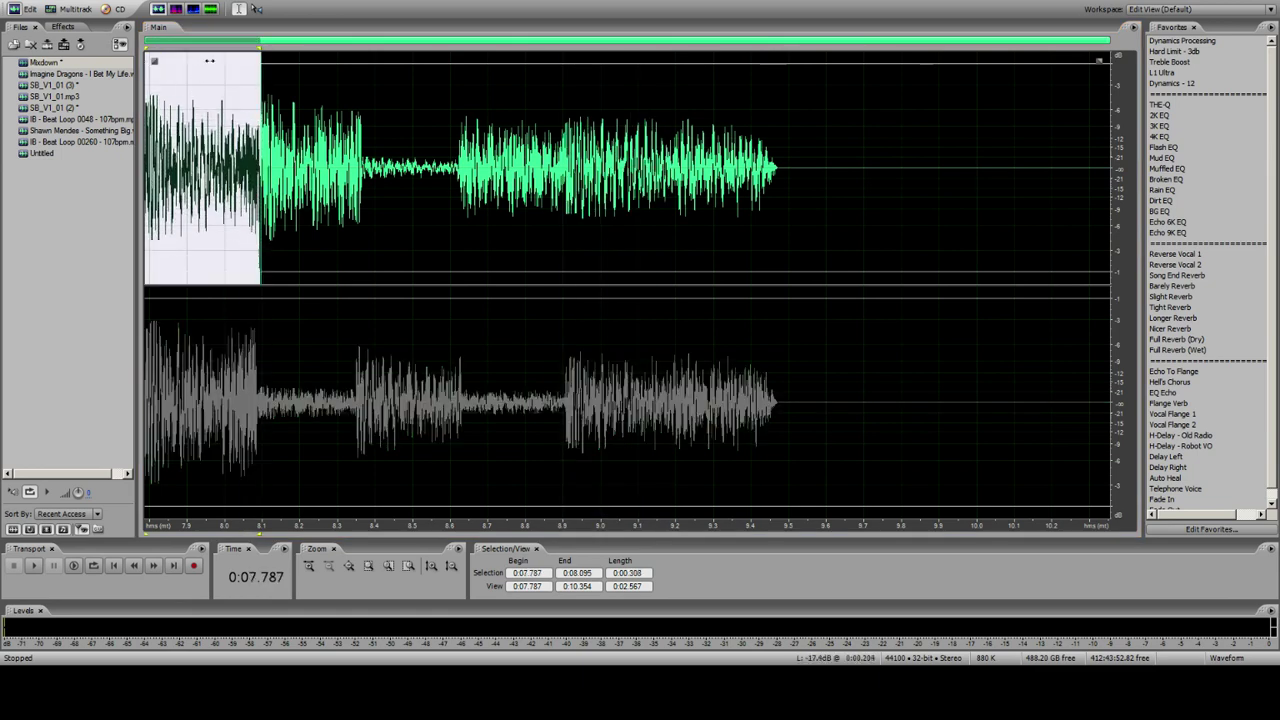
pyautogui.click(143, 140)
pyautogui.press('space')
pyautogui.press('space')
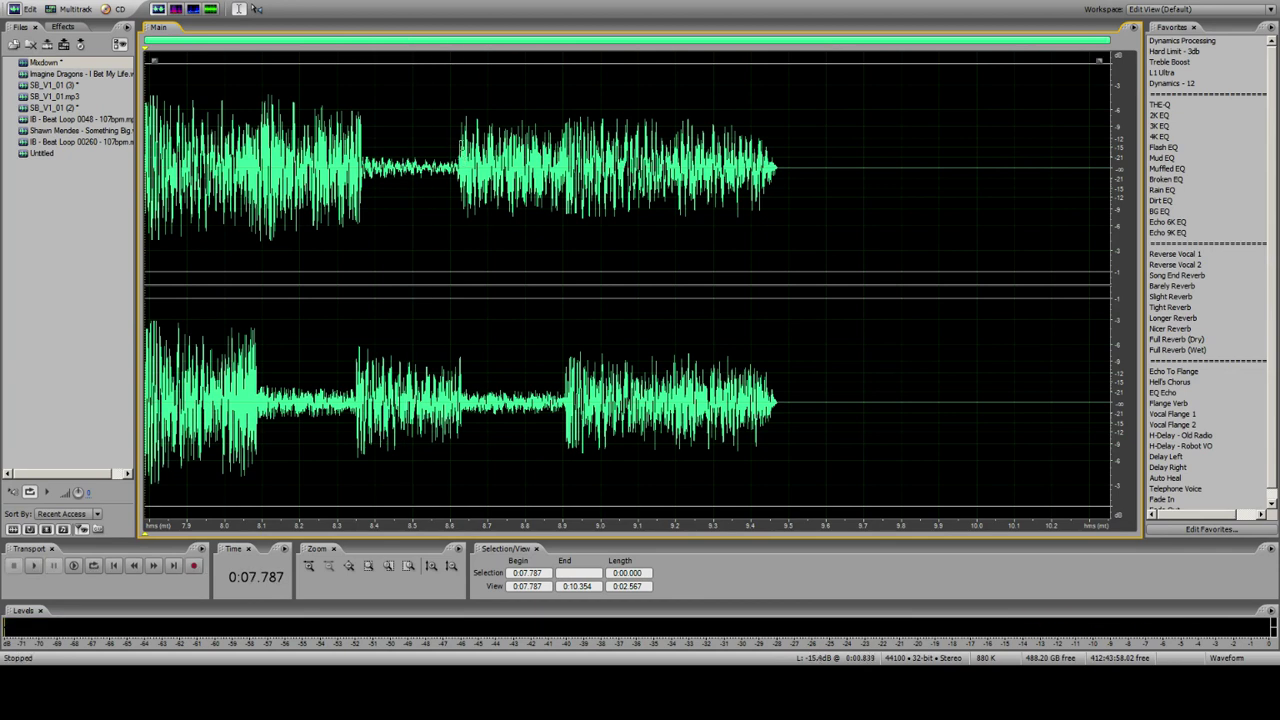
pyautogui.moveTo(458, 90); pyautogui.dragTo(606, 111)
pyautogui.click(145, 160)
pyautogui.press('space')
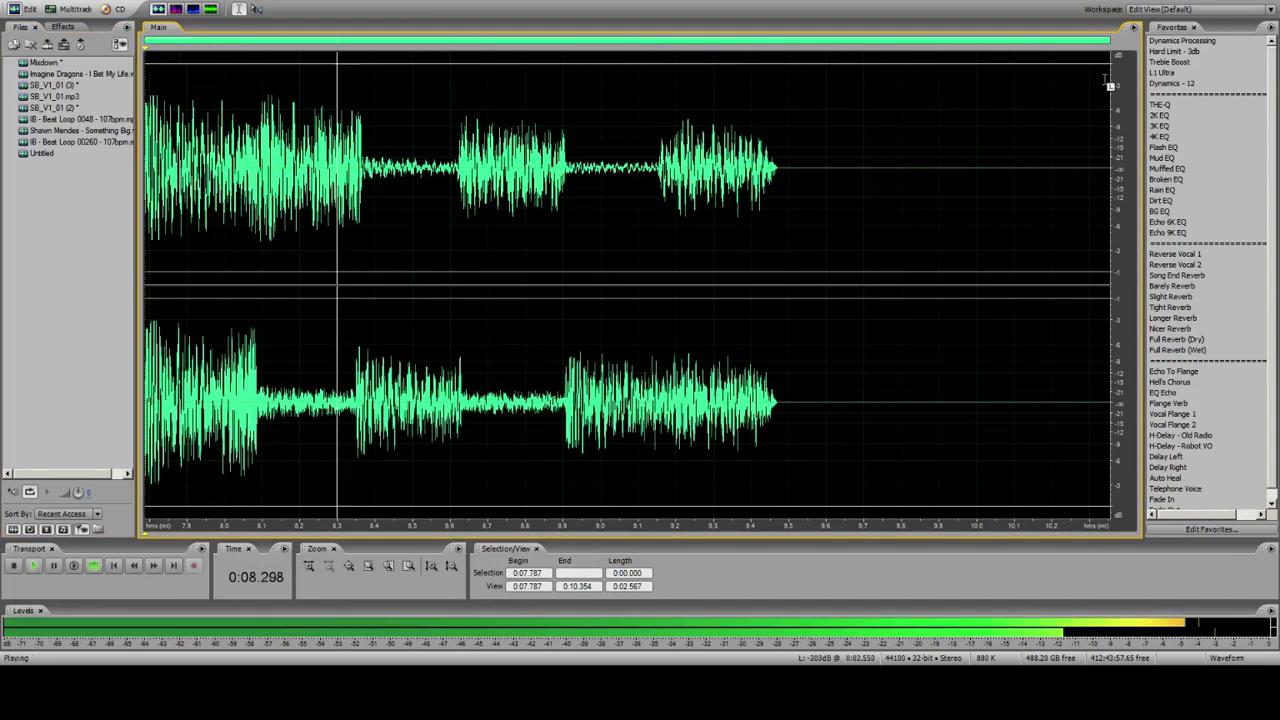
pyautogui.press('space')
# Step: Apply the 2K EQ and Hard Limit -3db favorites to the whole revised mixdown
pyautogui.doubleClick(1159, 115)
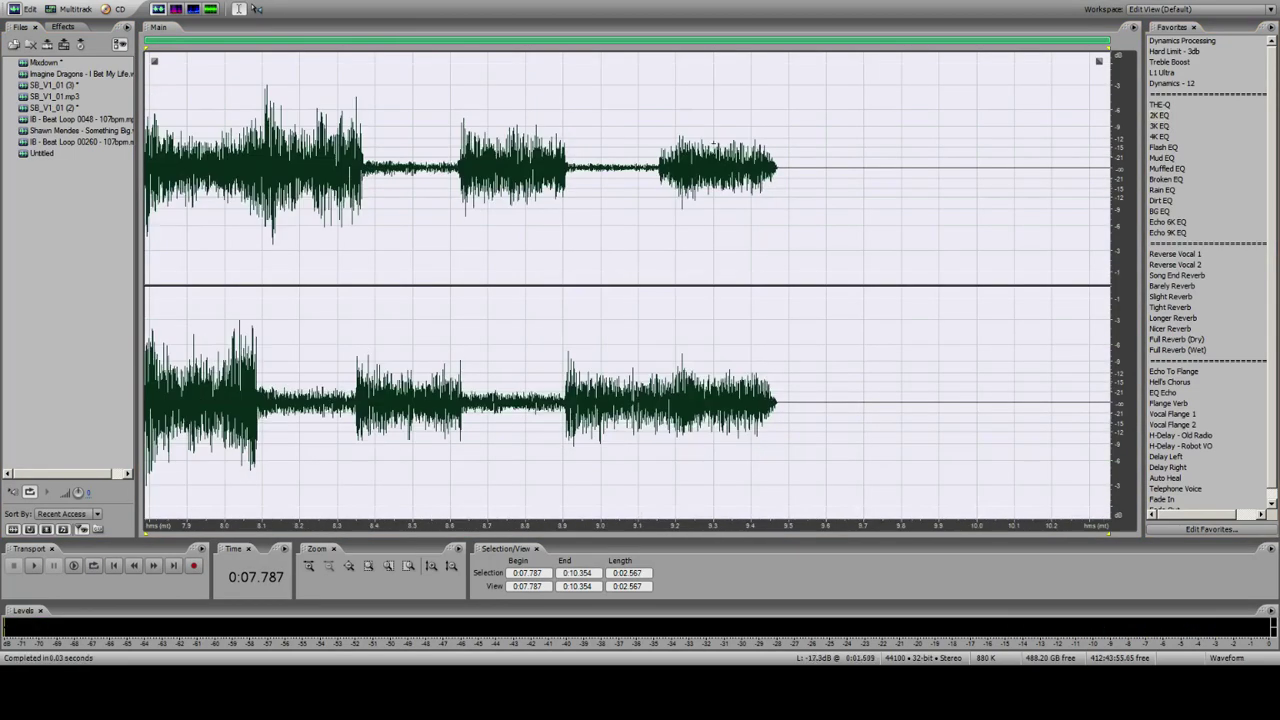
pyautogui.press('space')
pyautogui.press('space')
pyautogui.doubleClick(1175, 51)
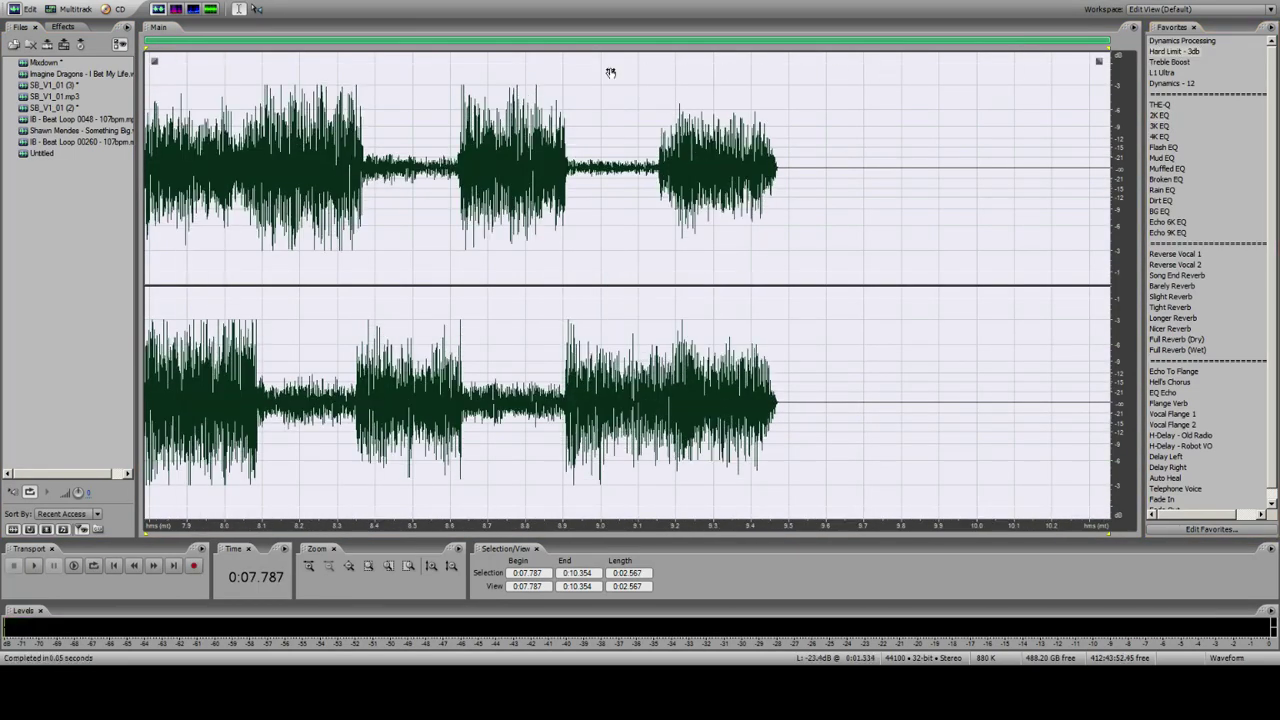
pyautogui.press('space')
# Step: Return to the multitrack session and play back the transition from about 0:05.305
pyautogui.click(60, 9)
pyautogui.press('space')
pyautogui.click(737, 88)
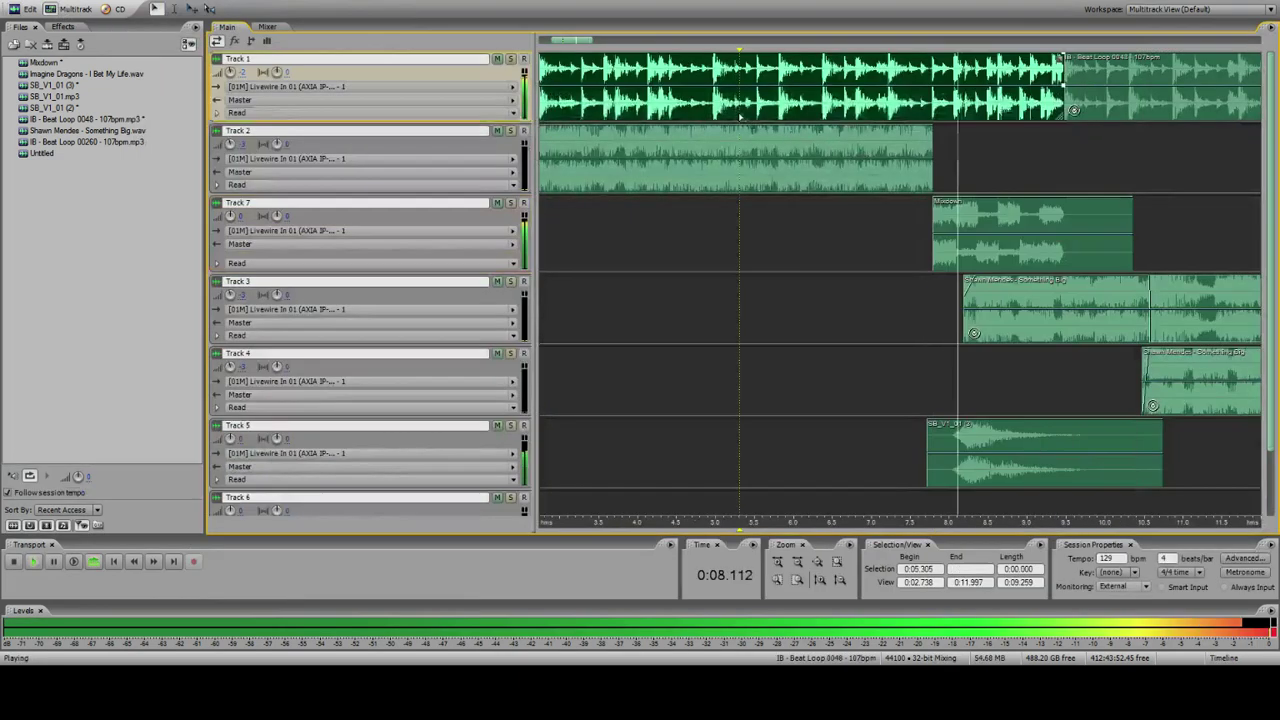
pyautogui.press('space')
pyautogui.press('space')
pyautogui.click(950, 215)
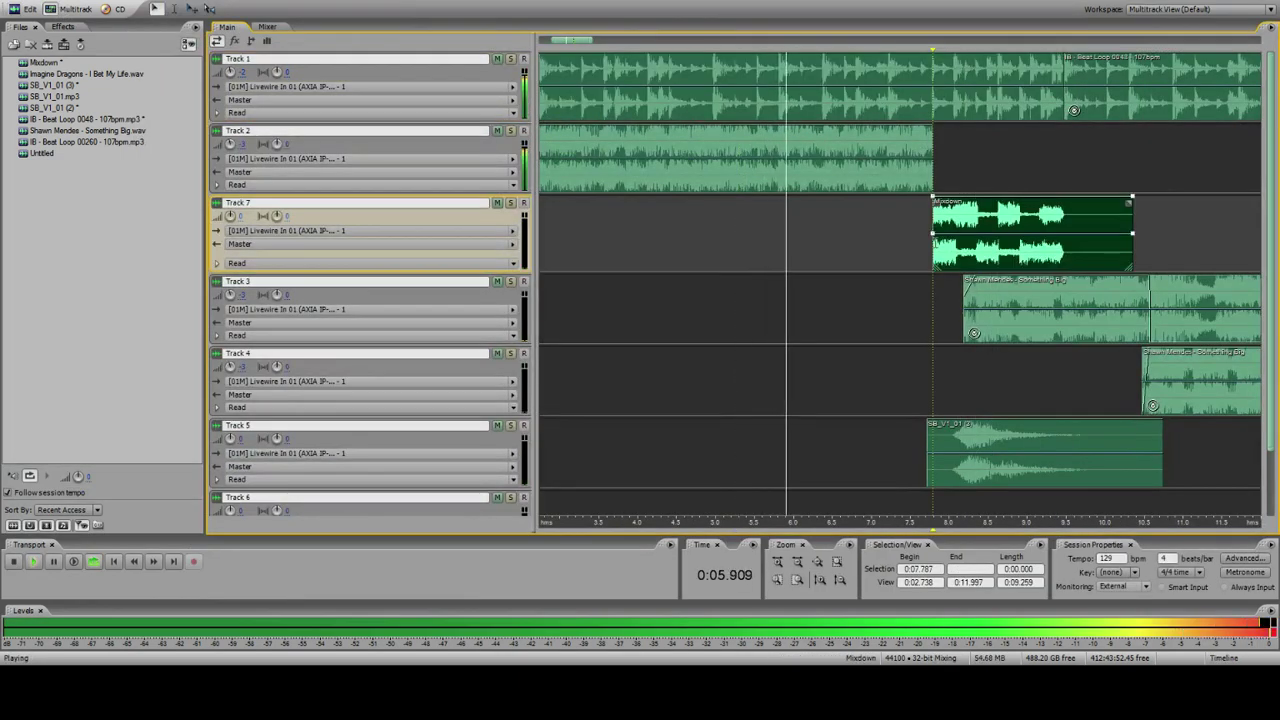
# Step: Open the mixdown clip from track 7 and undo its hard limiting and EQ
pyautogui.doubleClick(940, 228)
pyautogui.press('space')
pyautogui.click(28, 8)
pyautogui.click(30, 6)
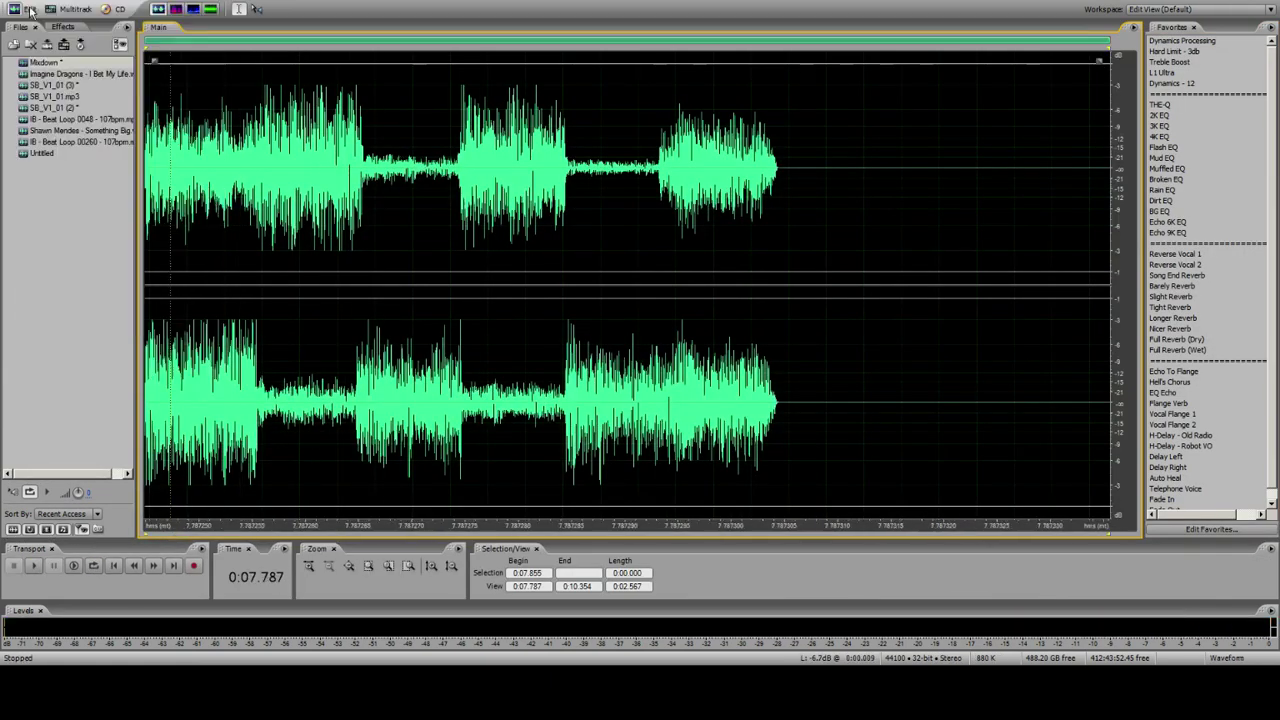
pyautogui.click(29, 8)
pyautogui.click(32, 8)
pyautogui.press('space')
pyautogui.press('space')
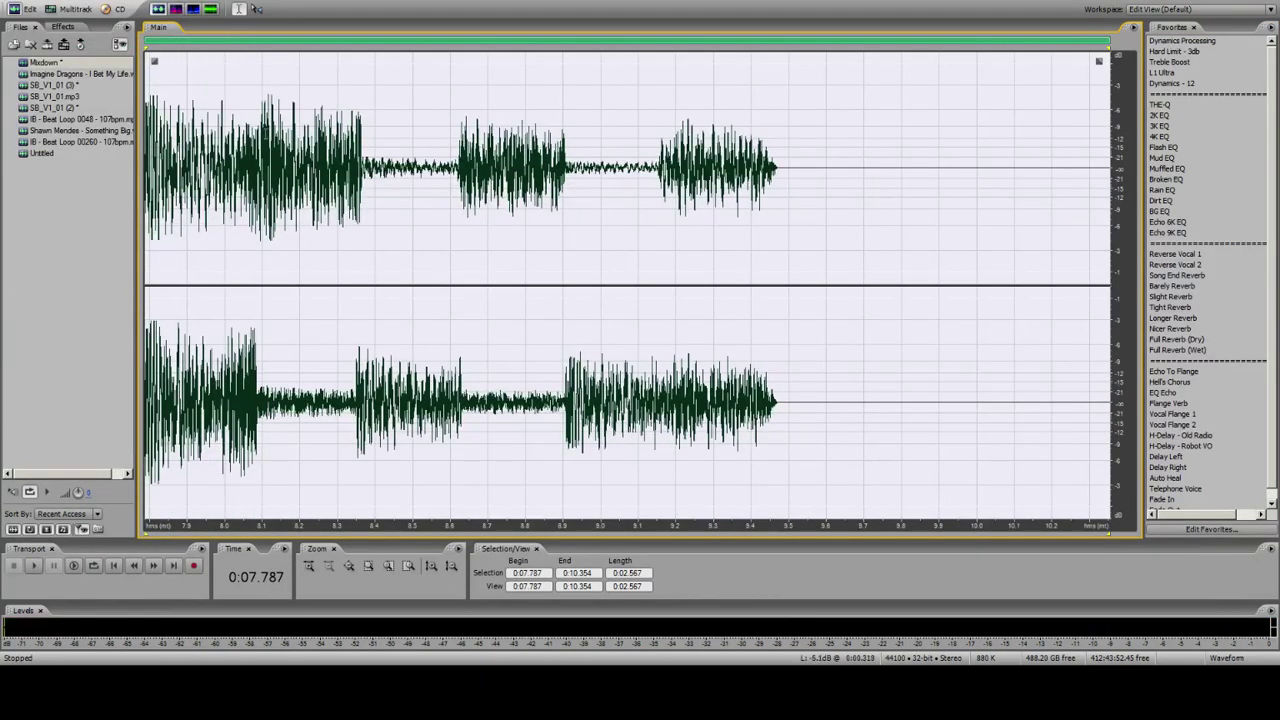
# Step: Apply 2K EQ and Hard Limit -3db only from 0:08.090 to the end of the mixdown, and play it from the start
pyautogui.doubleClick(259, 134)
pyautogui.click(258, 134)
pyautogui.moveTo(258, 134); pyautogui.dragTo(1148, 134)
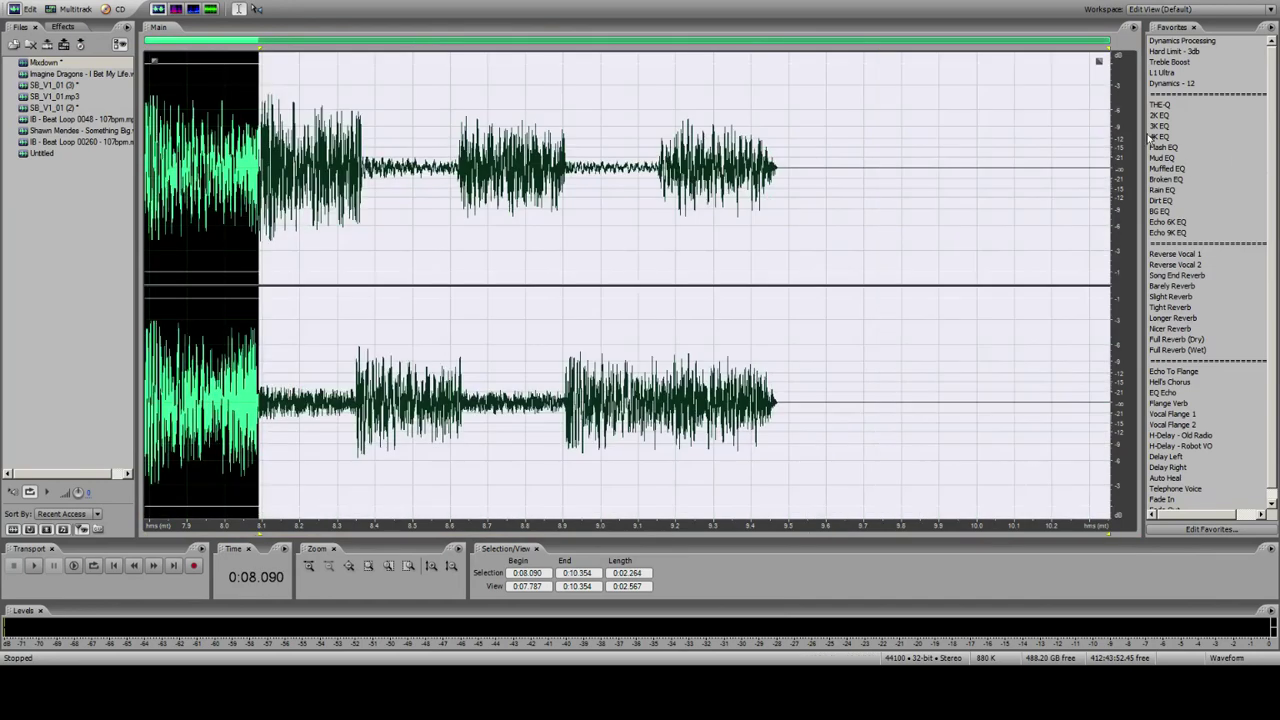
pyautogui.click(1153, 115)
pyautogui.click(1174, 51)
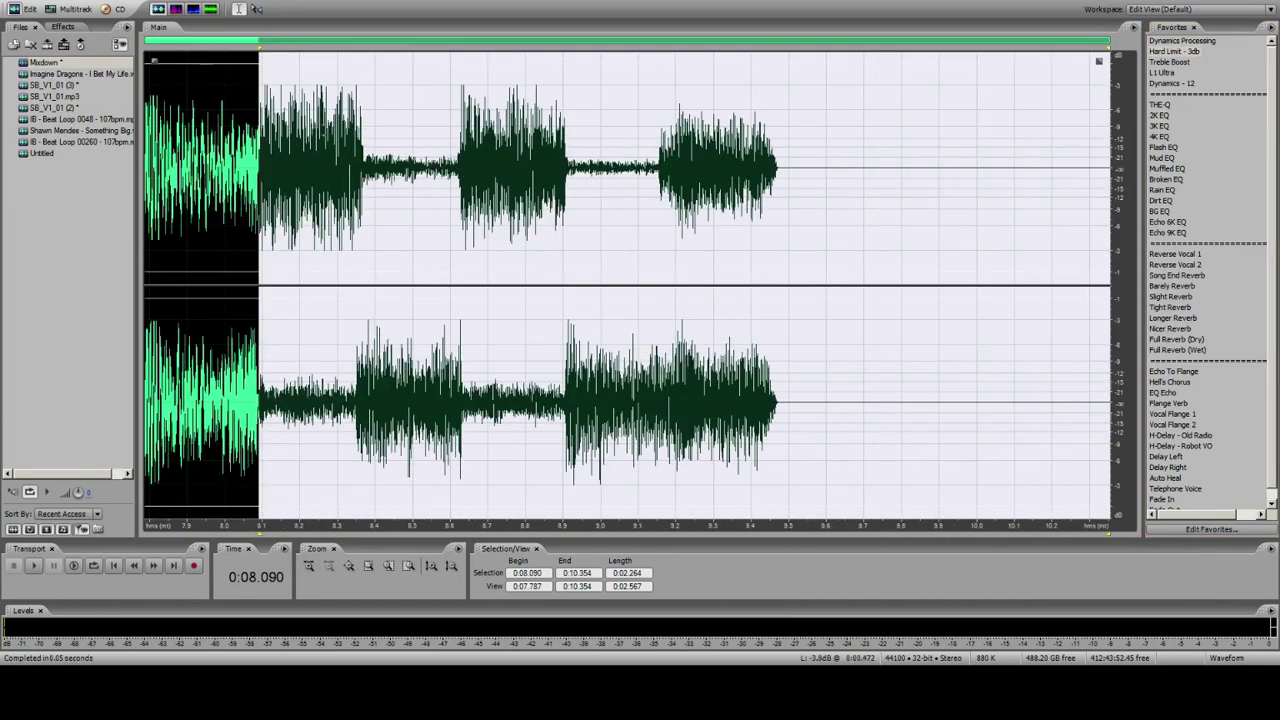
pyautogui.click(146, 130)
pyautogui.press('space')
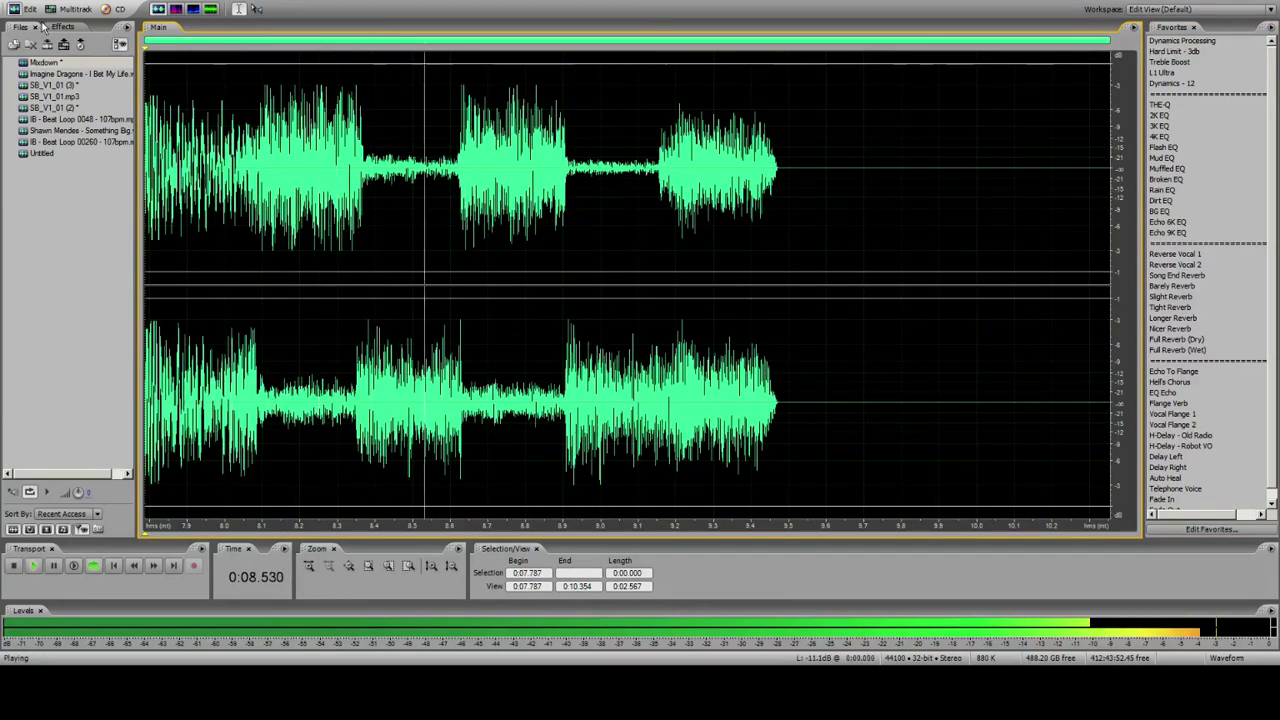
# Step: Return to the multitrack session and move the transition effect on track 5 to start at about 0:07.3, with the playhead at 0:05.502
pyautogui.click(75, 9)
pyautogui.moveTo(986, 432); pyautogui.dragTo(950, 430)
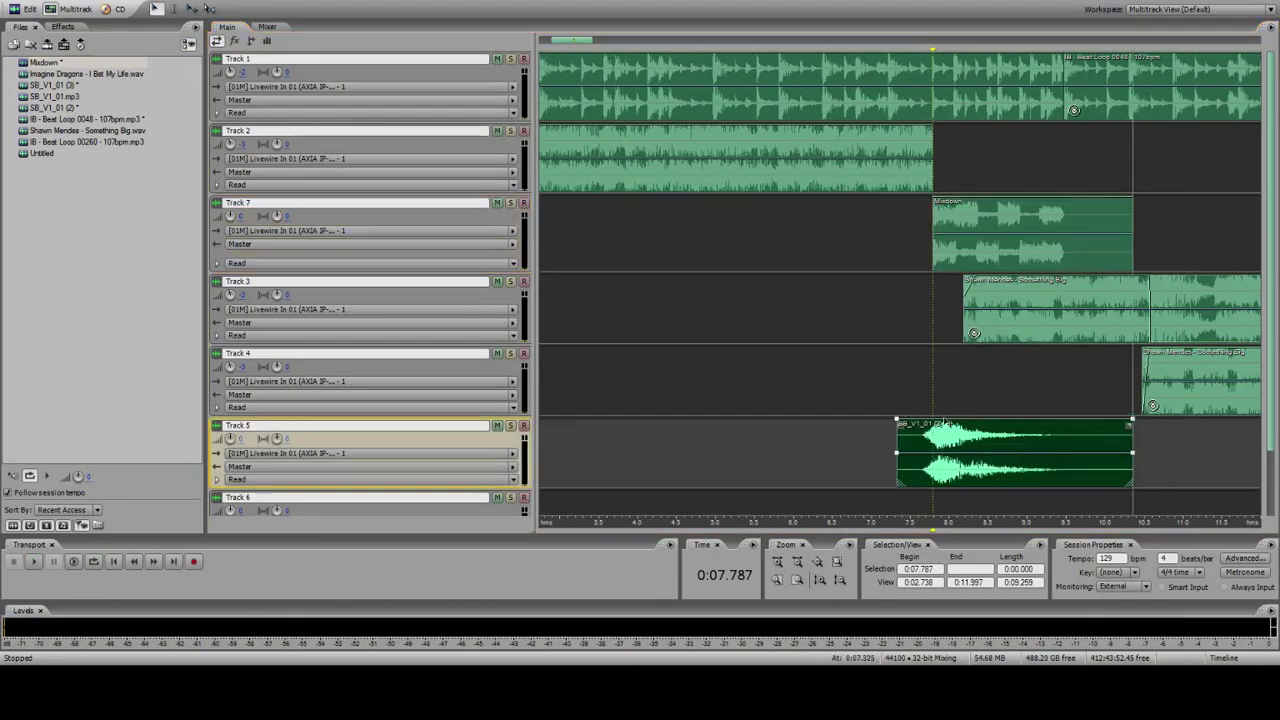
pyautogui.click(758, 144)
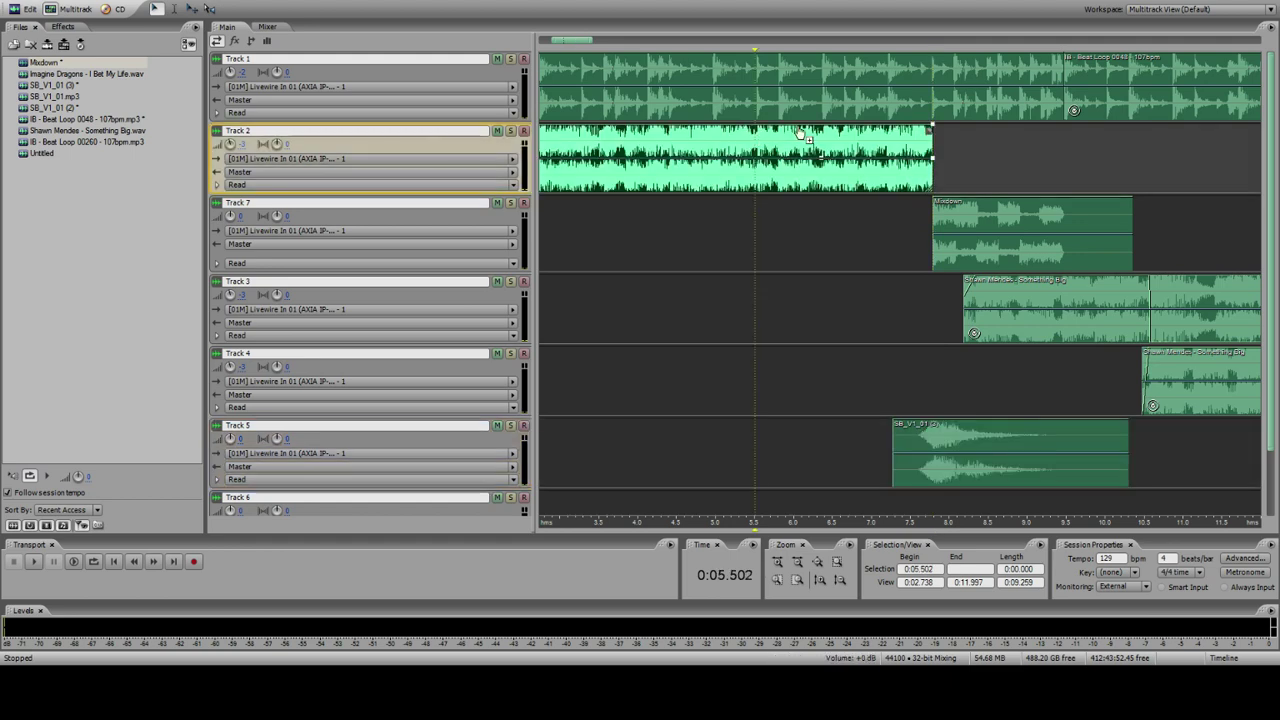
# Step: Move the SB_V1_01 transition effect on track 5 to start at about 0:07.7 and check its timing by playback
pyautogui.press('space')
pyautogui.moveTo(984, 432); pyautogui.dragTo(1012, 432)
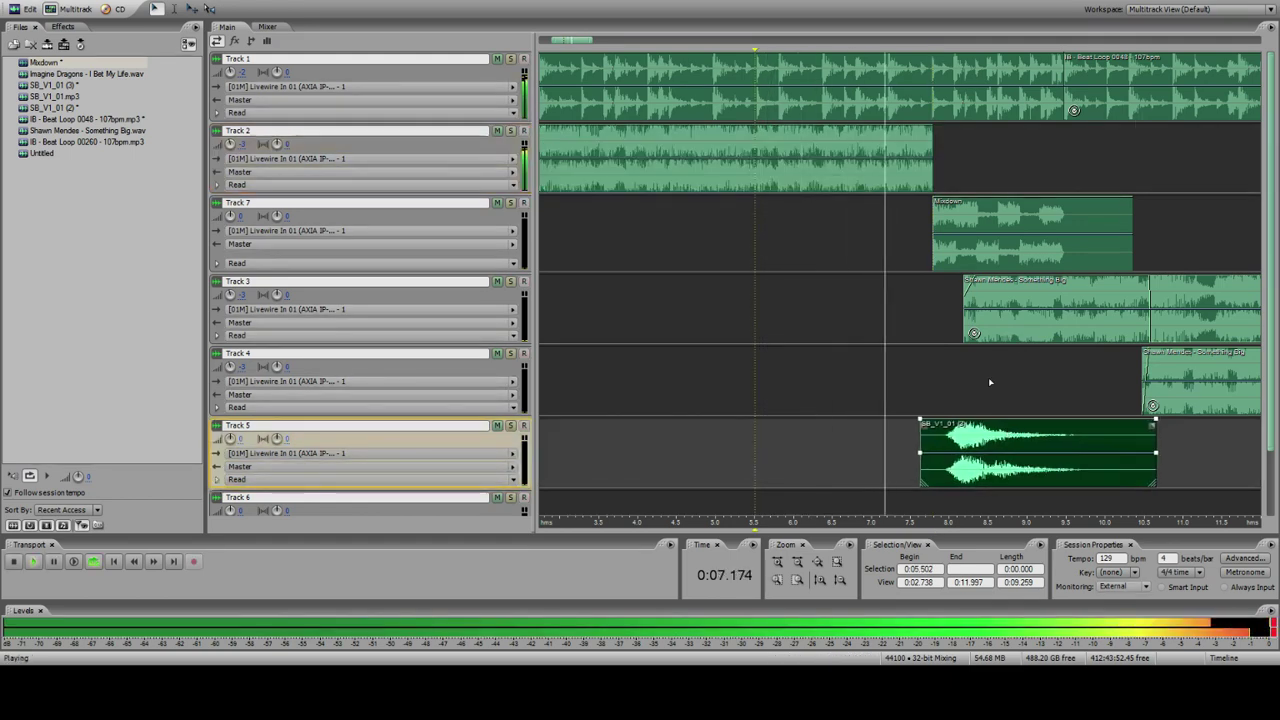
pyautogui.click(922, 232)
pyautogui.click(922, 385)
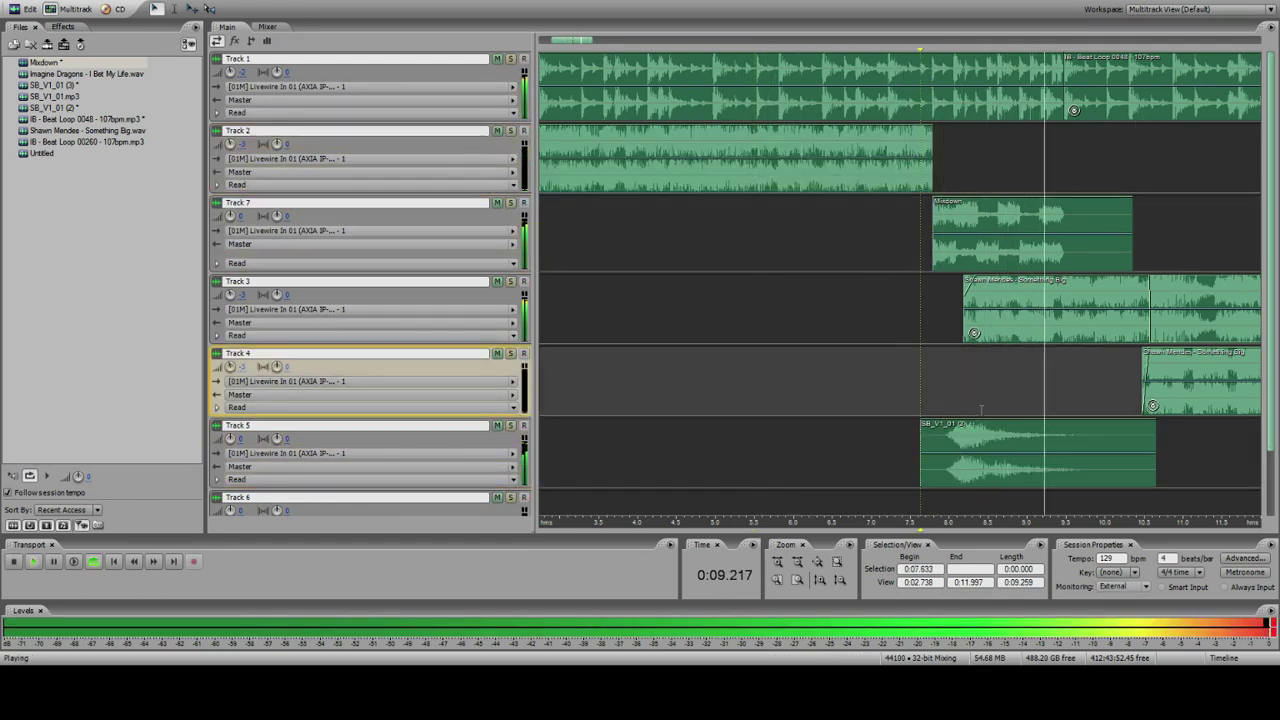
pyautogui.click(962, 432)
pyautogui.click(854, 390)
pyautogui.press('space')
pyautogui.press('space')
pyautogui.moveTo(965, 427); pyautogui.dragTo(970, 426)
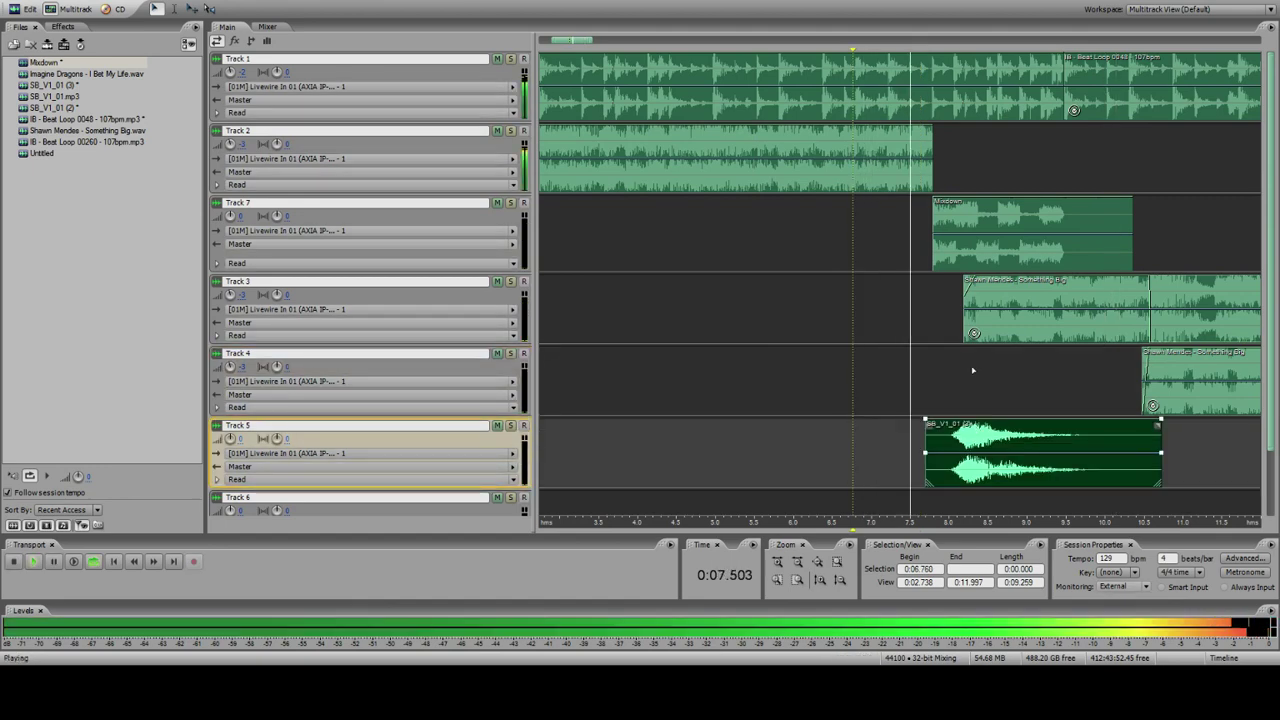
pyautogui.click(824, 172)
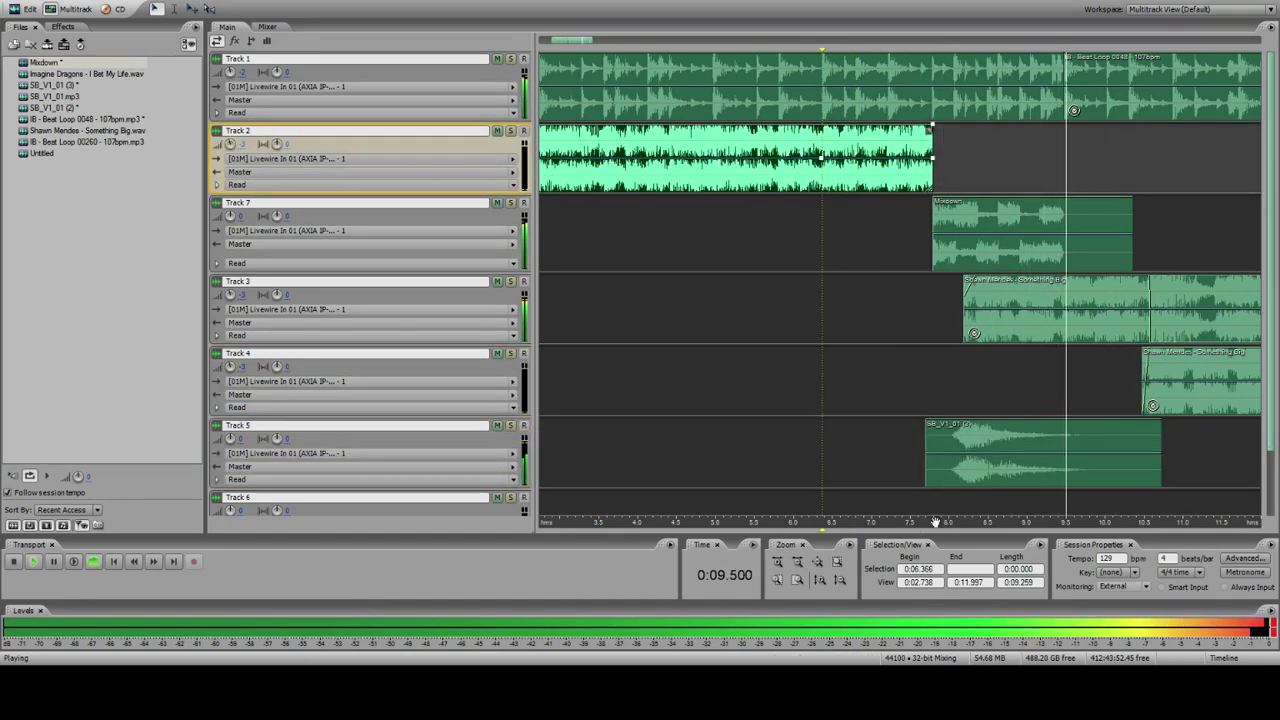
# Step: Move the short SB_V1_01 effect on track 6 to start at about 0:09.9 and play it from 0:09.729
pyautogui.click(797, 562)
pyautogui.click(797, 562)
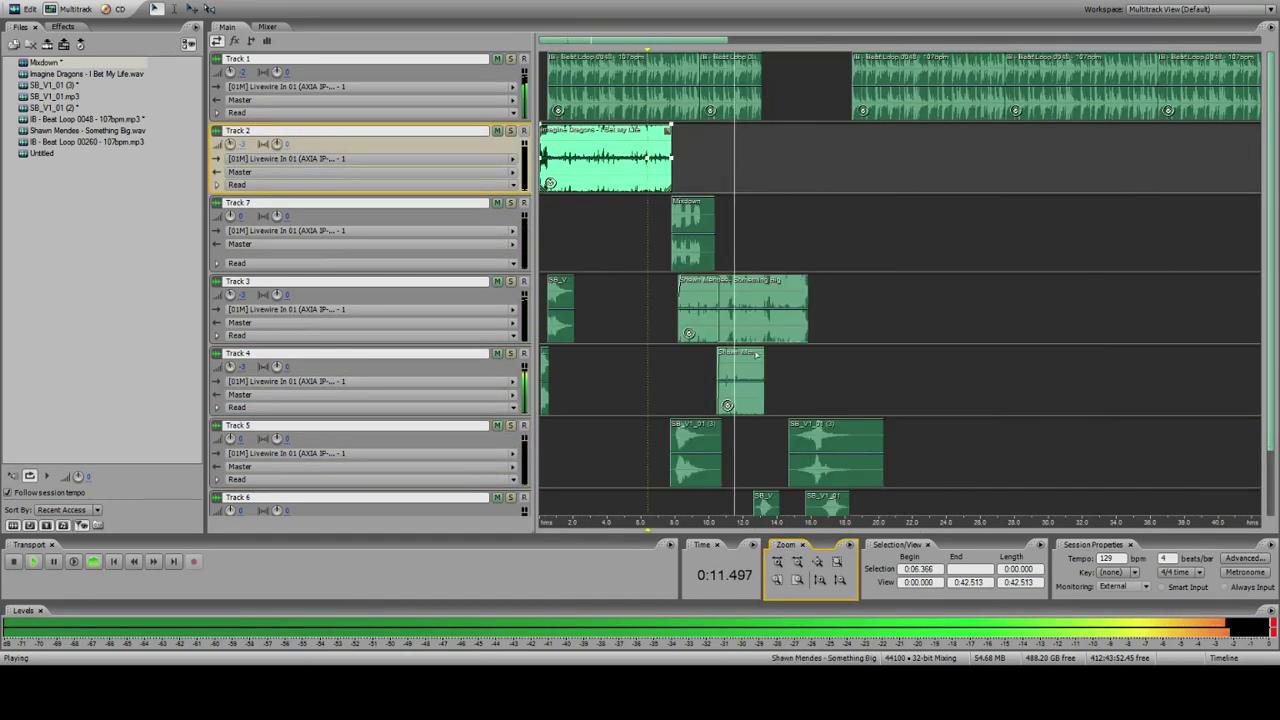
pyautogui.click(699, 308)
pyautogui.press('space')
pyautogui.moveTo(765, 505); pyautogui.dragTo(738, 488)
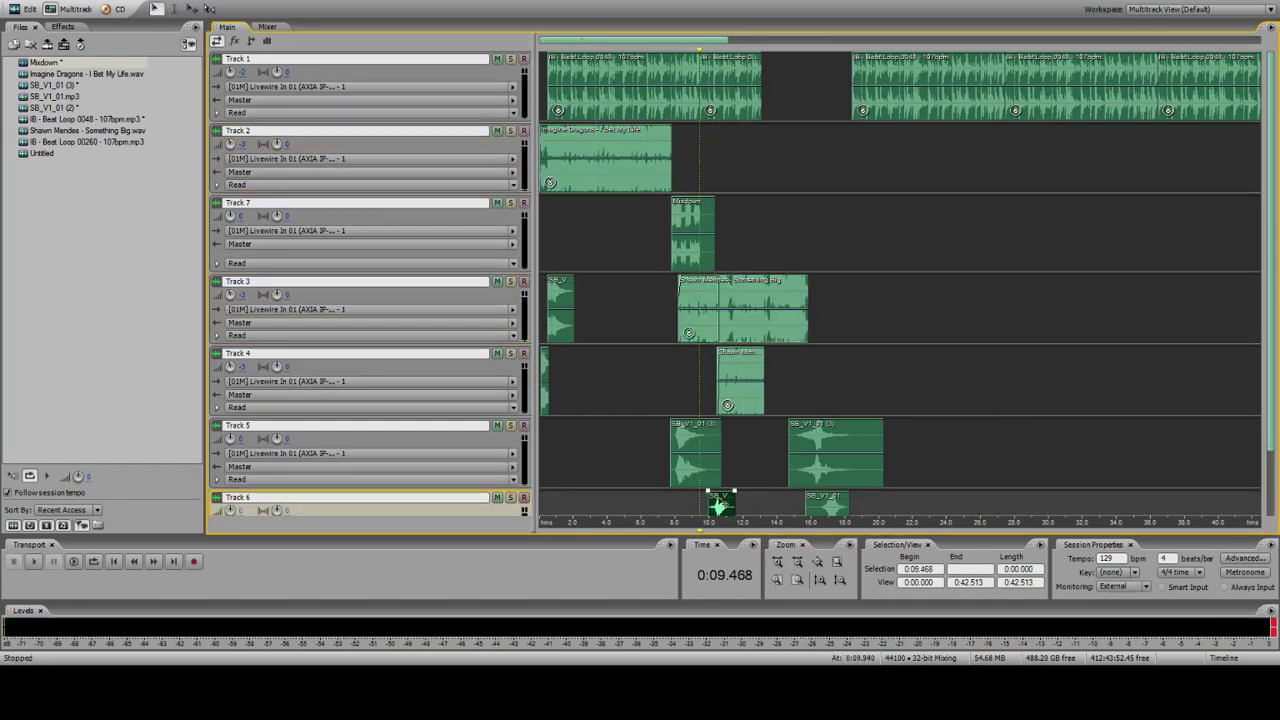
pyautogui.click(702, 402)
pyautogui.click(777, 561)
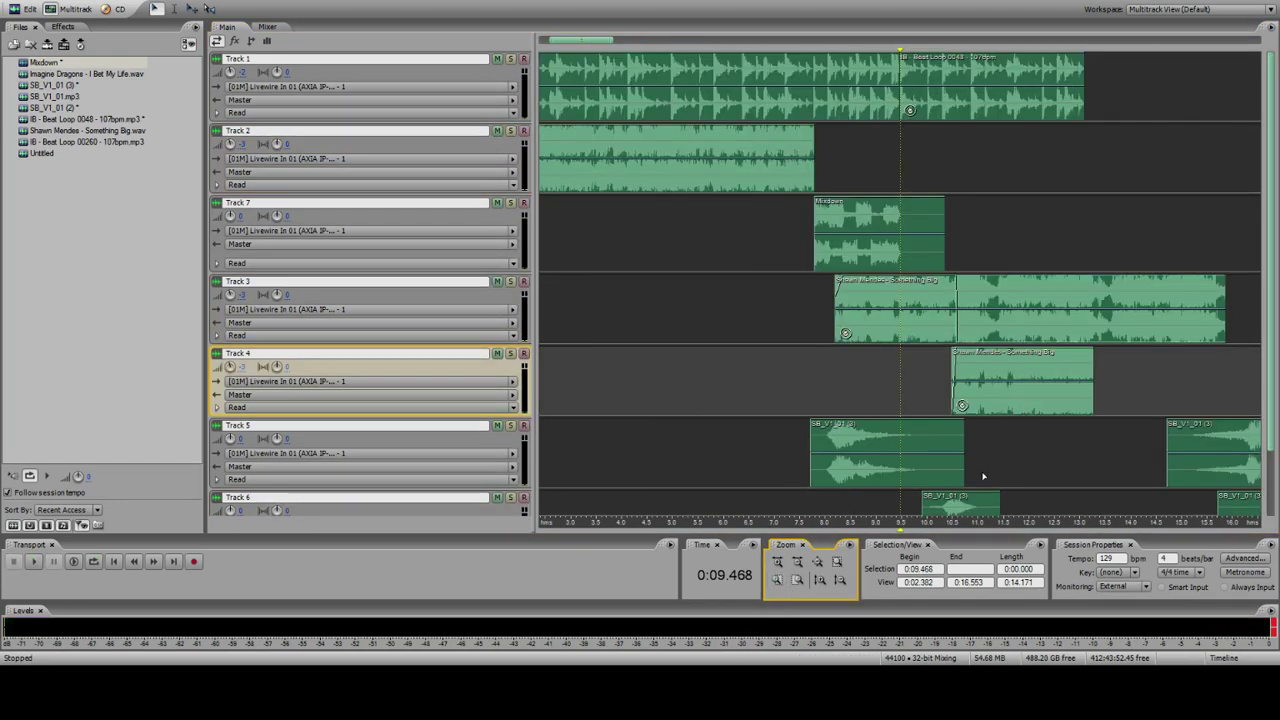
pyautogui.click(914, 395)
pyautogui.press('space')
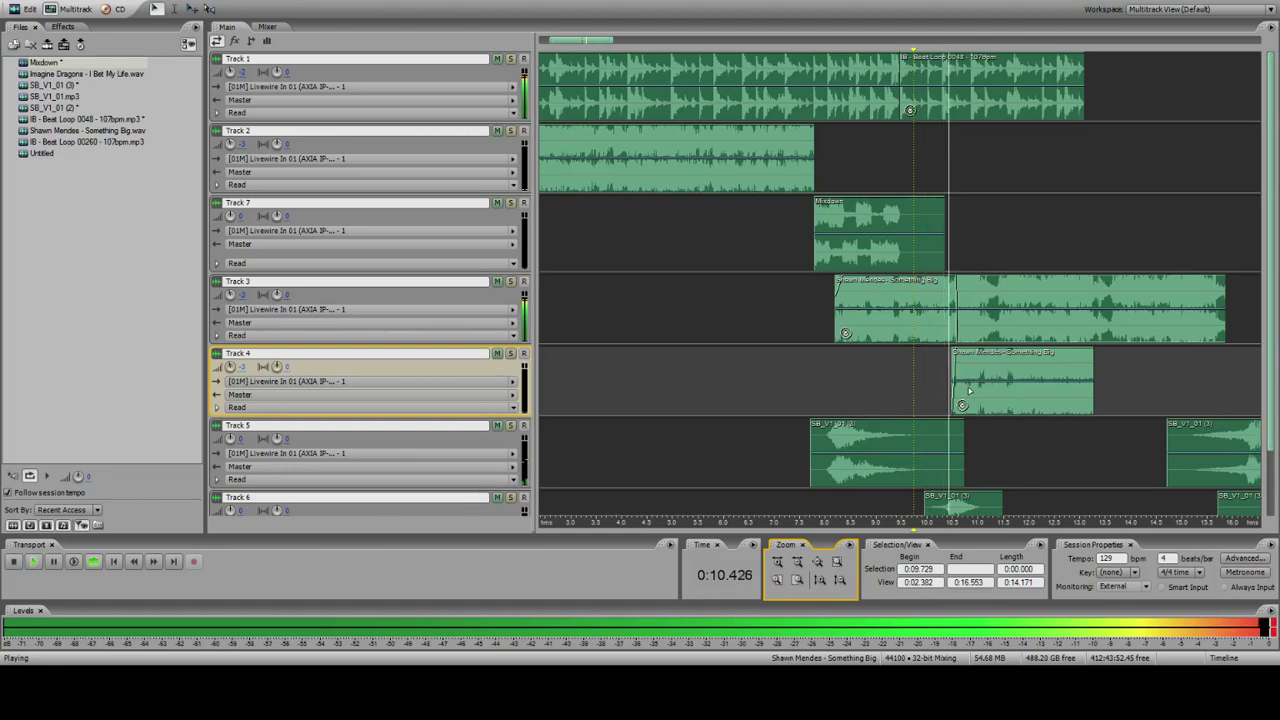
# Step: Try the short effect on track 6 slightly later, starting at about 0:10.0, and play it back
pyautogui.click(975, 334)
pyautogui.click(947, 382)
pyautogui.press('space')
pyautogui.press('space')
pyautogui.moveTo(962, 505); pyautogui.dragTo(966, 505)
pyautogui.moveTo(928, 450); pyautogui.dragTo(923, 450)
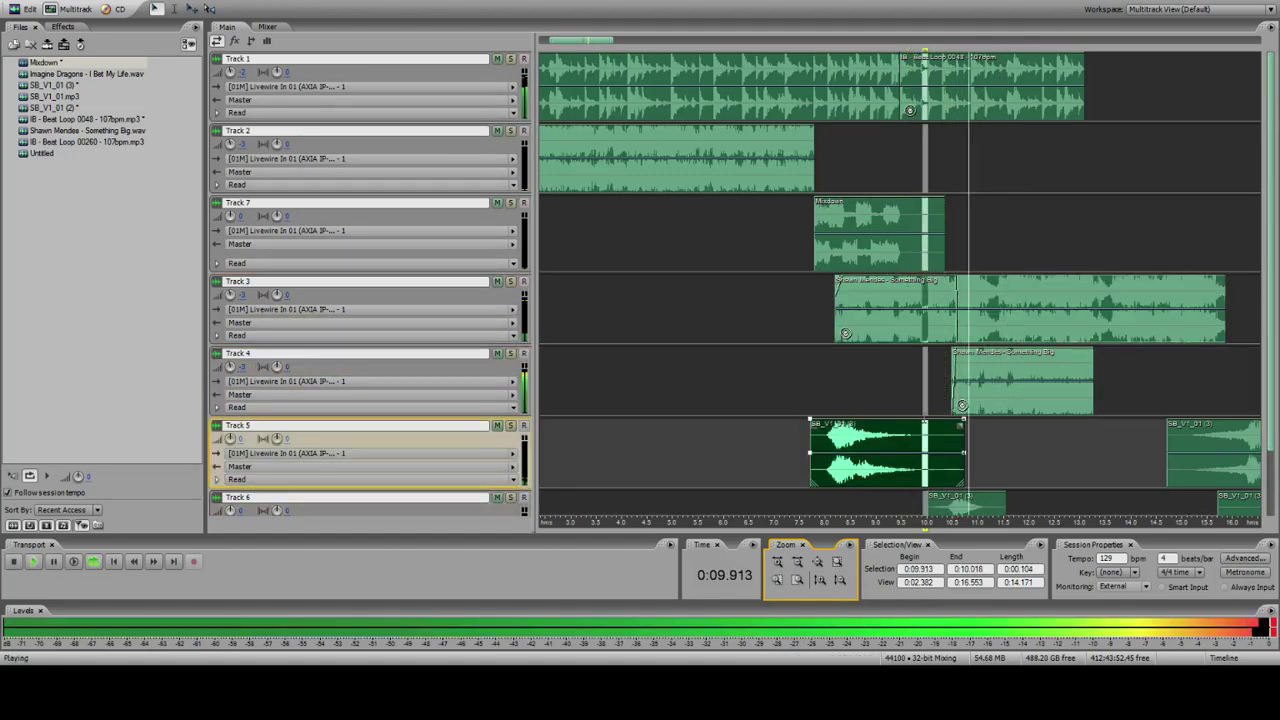
pyautogui.click(923, 423)
pyautogui.press('space')
pyautogui.press('space')
# Step: Nudge the short effect on track 6 earlier to about 0:09.8 and play it from 0:09.834
pyautogui.moveTo(962, 505); pyautogui.dragTo(956, 506)
pyautogui.click(919, 374)
pyautogui.press('space')
pyautogui.press('space')
pyautogui.click(950, 318)
pyautogui.press('space')
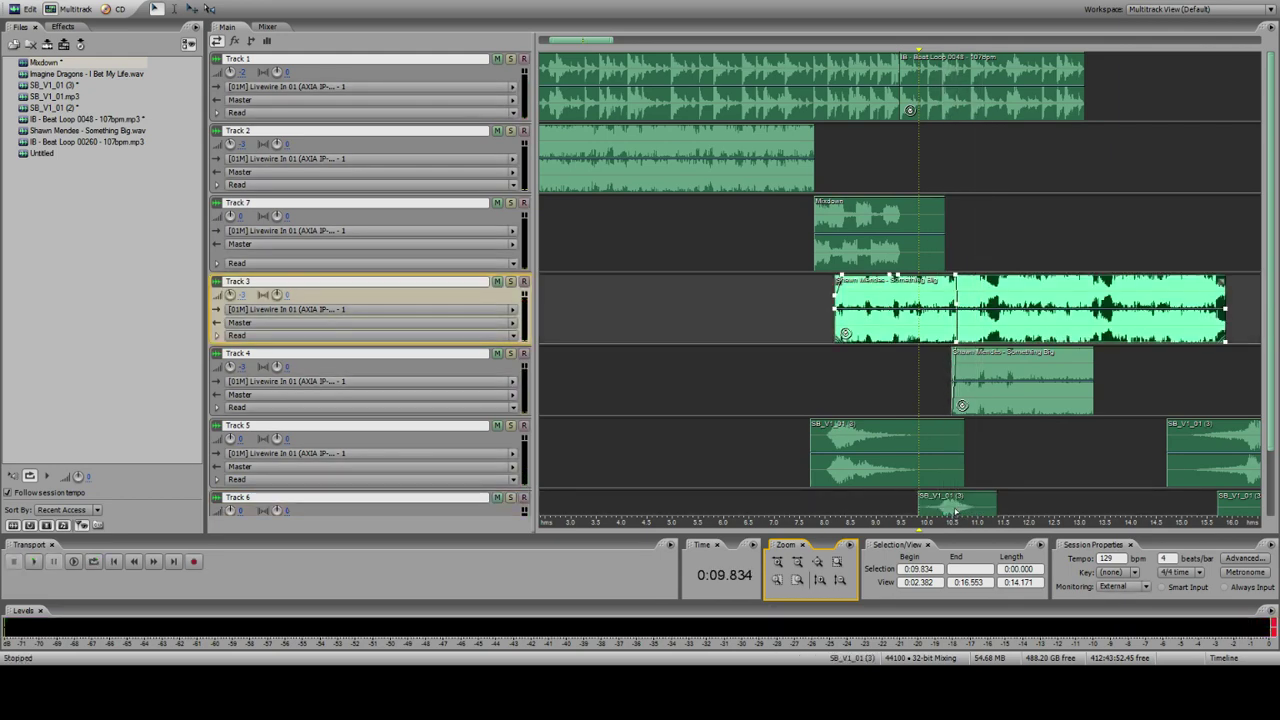
pyautogui.press('space')
# Step: Park the short effect on track 5 at about 0:28 and move the longer SB_V1_01 effect to track 6 at about 0:09.0
pyautogui.click(817, 562)
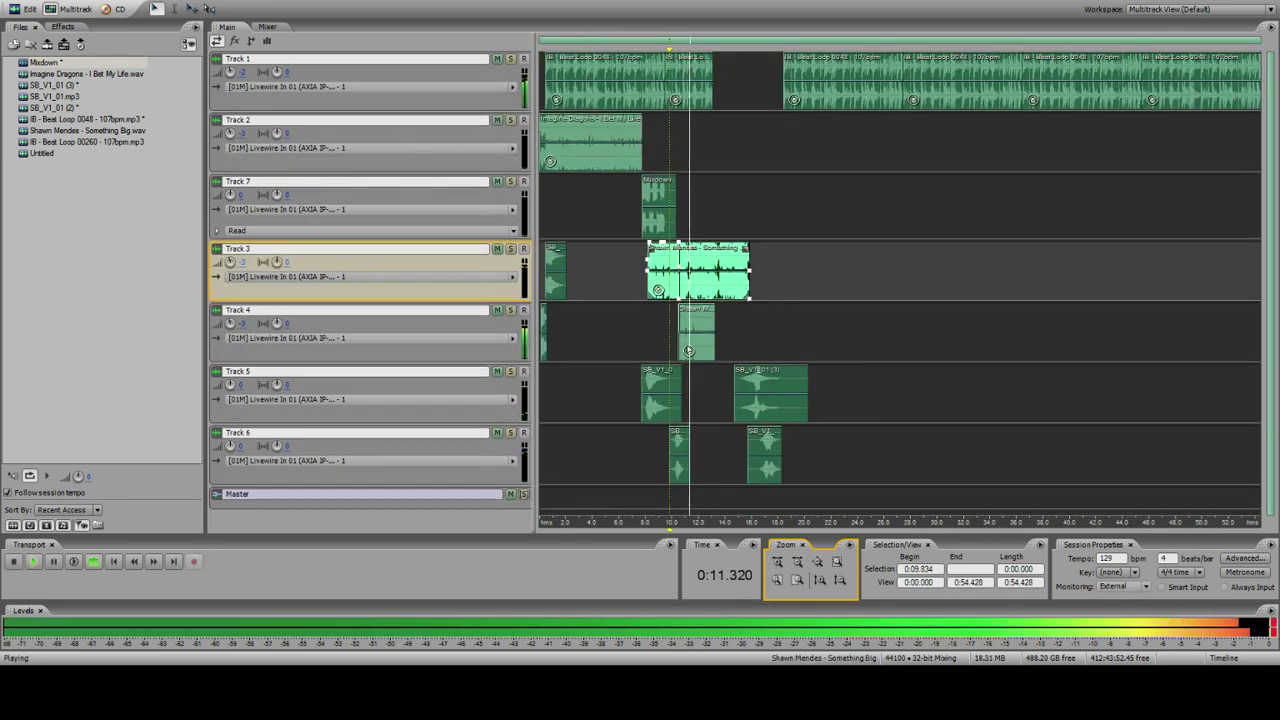
pyautogui.moveTo(683, 440); pyautogui.dragTo(927, 384)
pyautogui.press('space')
pyautogui.moveTo(786, 376); pyautogui.dragTo(709, 437)
pyautogui.click(664, 379)
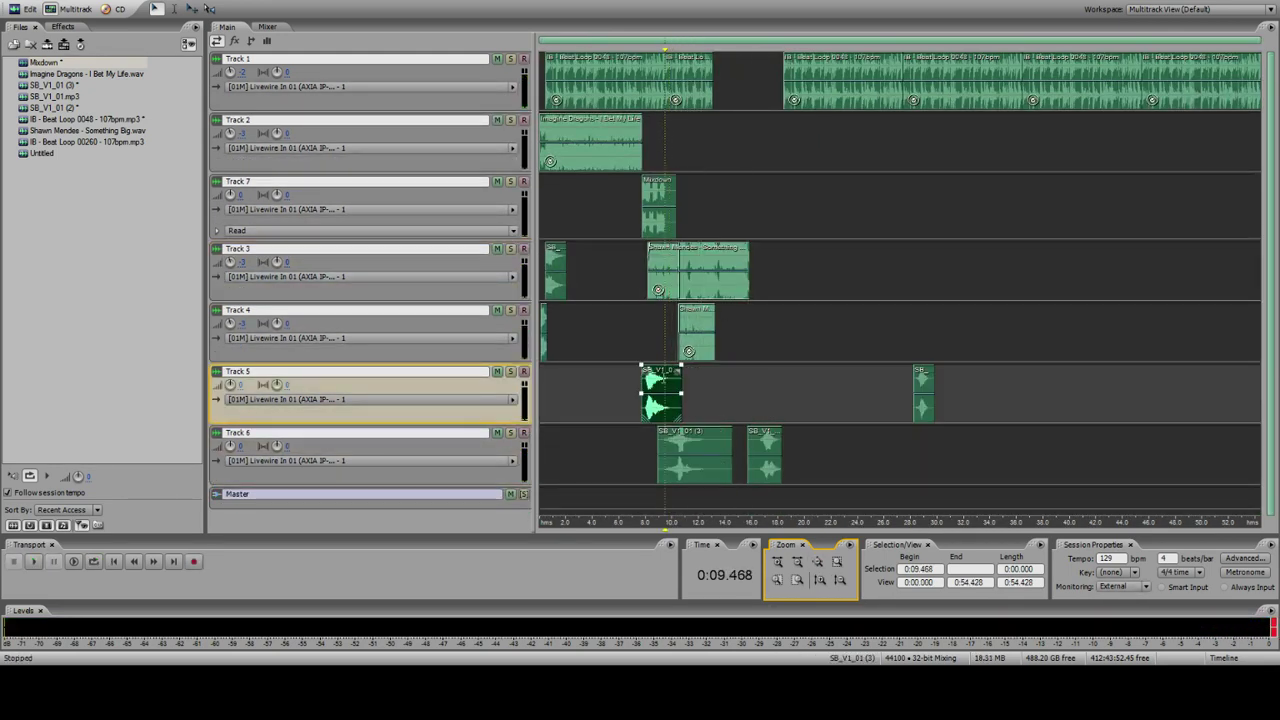
# Step: Fine-tune the longer effect on track 6 to start at about 0:08.9, checking it by playback from 0:09.300
pyautogui.press('space')
pyautogui.click(777, 562)
pyautogui.click(777, 562)
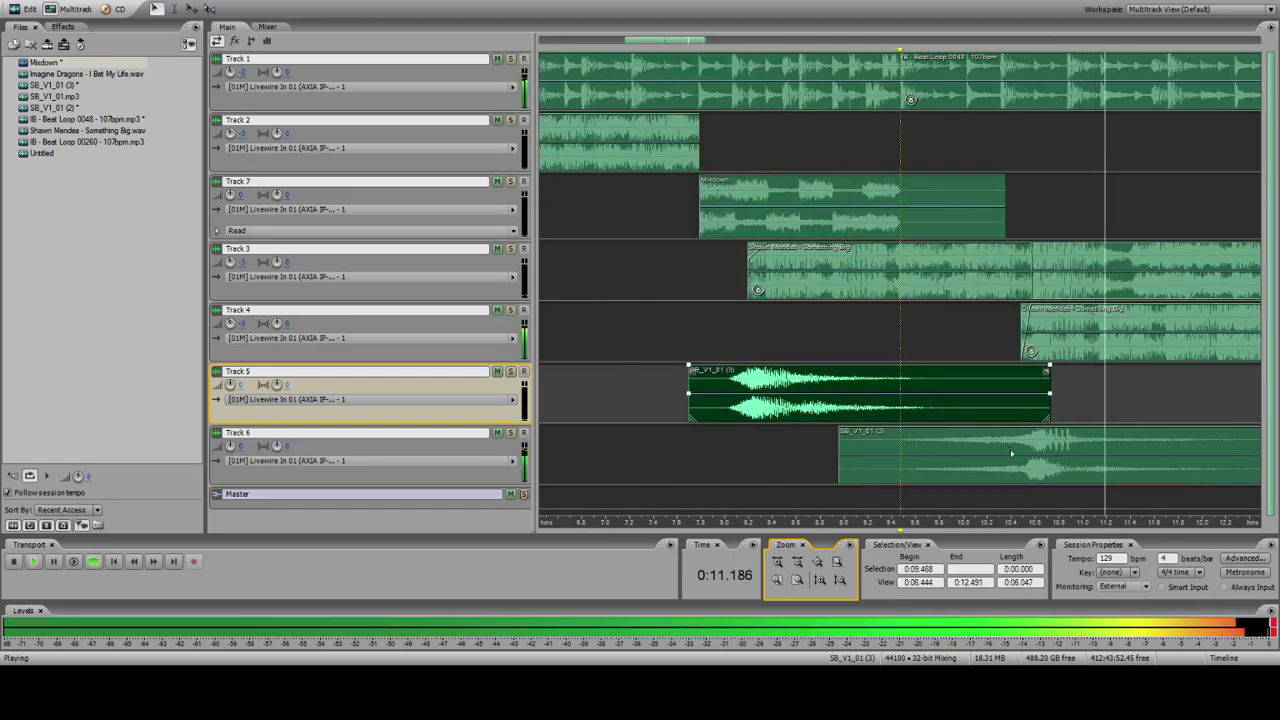
pyautogui.moveTo(1011, 454); pyautogui.dragTo(1044, 461)
pyautogui.press('space')
pyautogui.press('space')
pyautogui.click(880, 338)
pyautogui.press('space')
pyautogui.press('space')
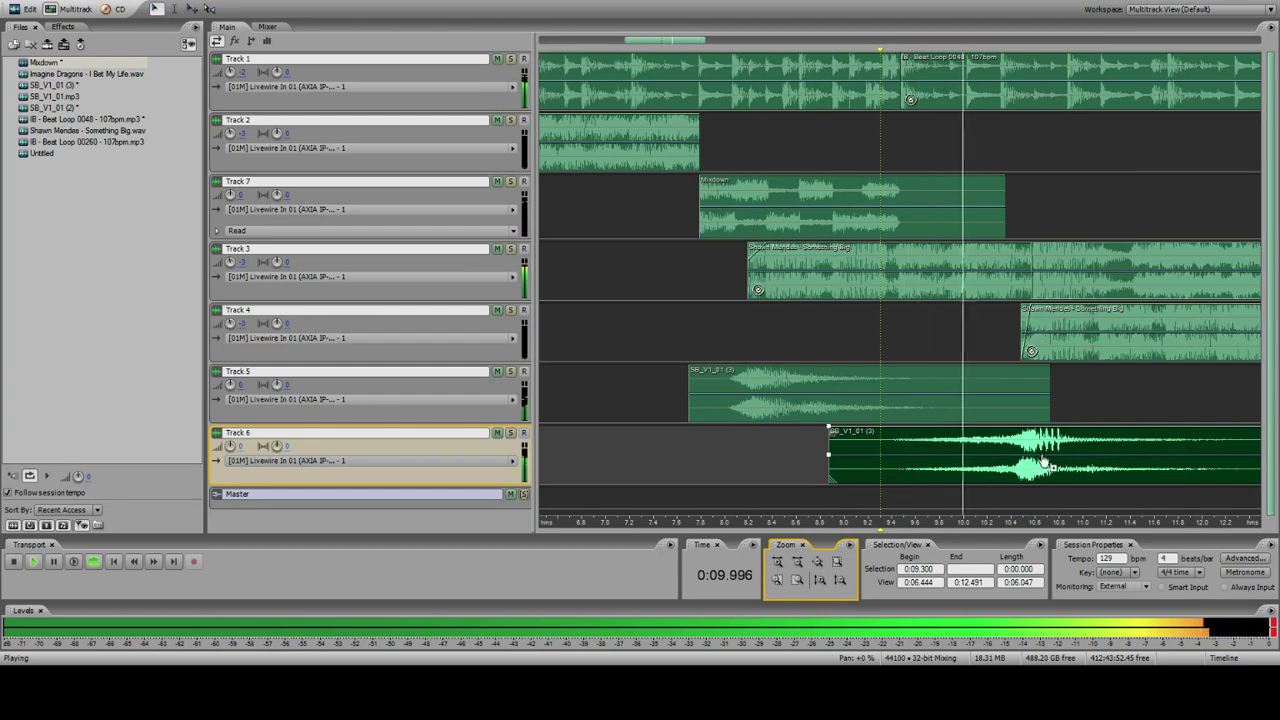
pyautogui.click(797, 562)
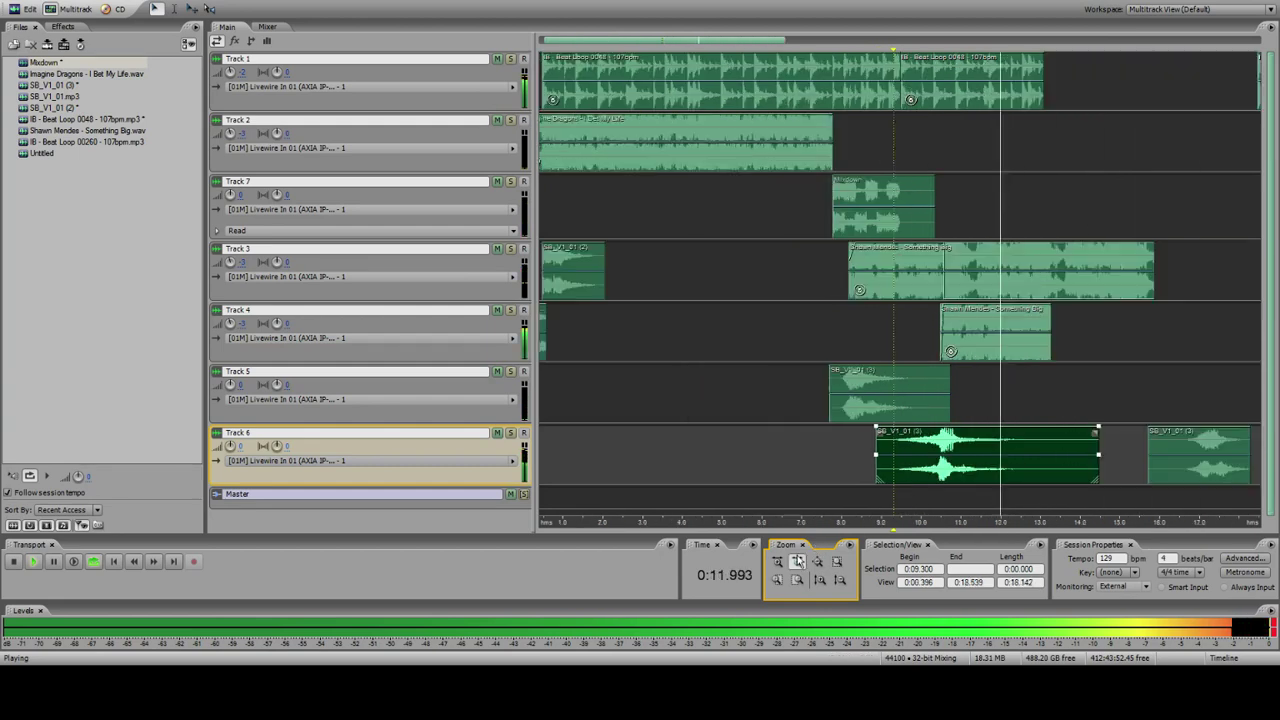
pyautogui.click(797, 562)
pyautogui.click(746, 314)
pyautogui.doubleClick(746, 314)
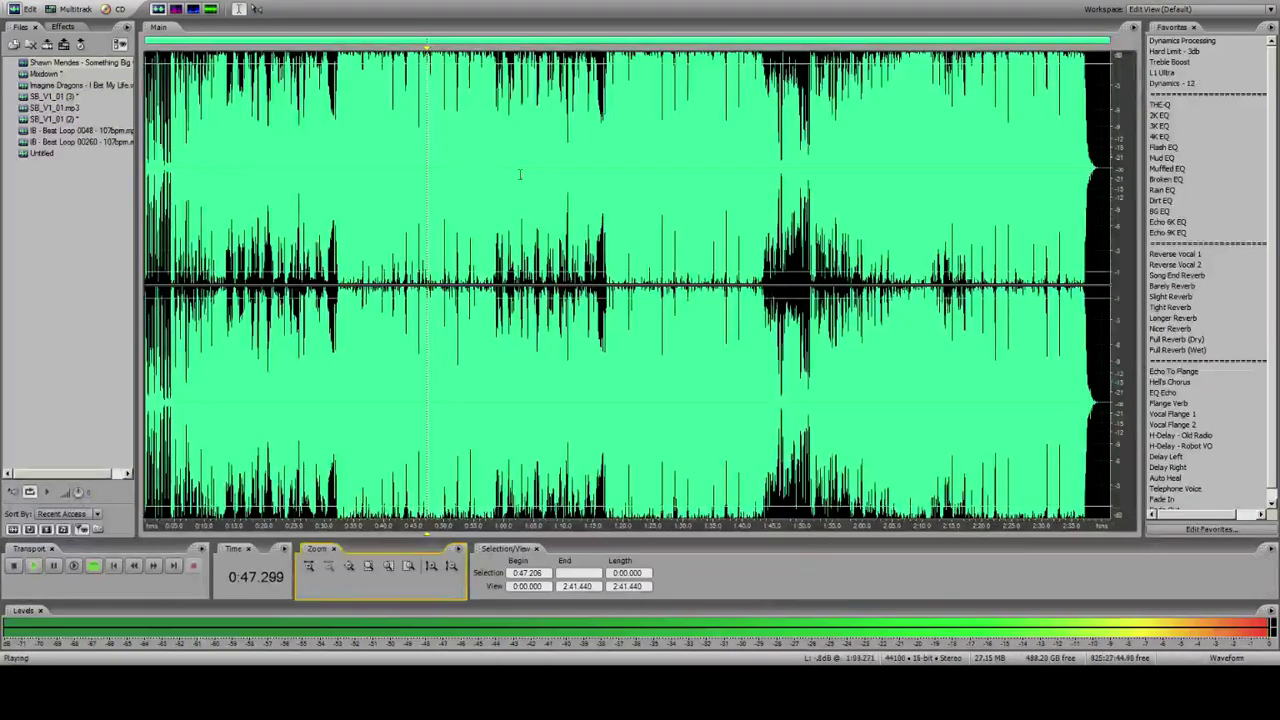
pyautogui.click(75, 9)
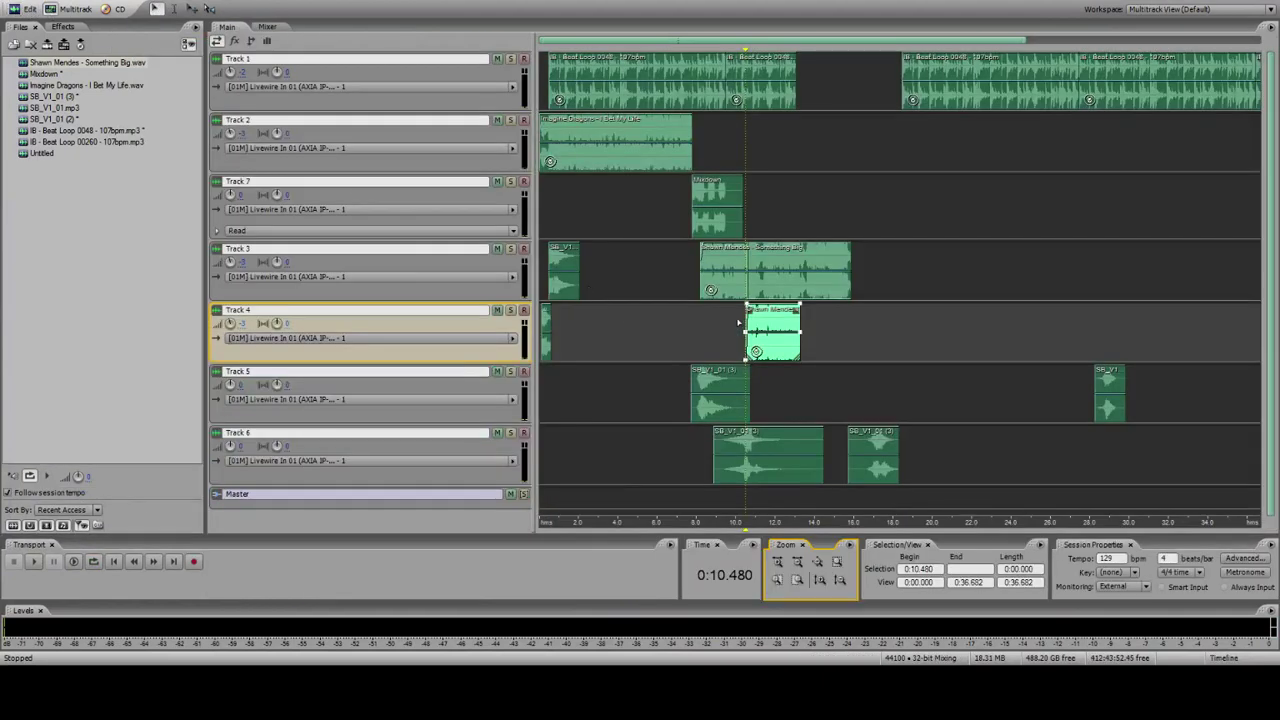
# Step: Bounce the Something Big clip on track 4 to a new mono track and inspect the resulting mixdown's waveform
pyautogui.rightClick(762, 330)
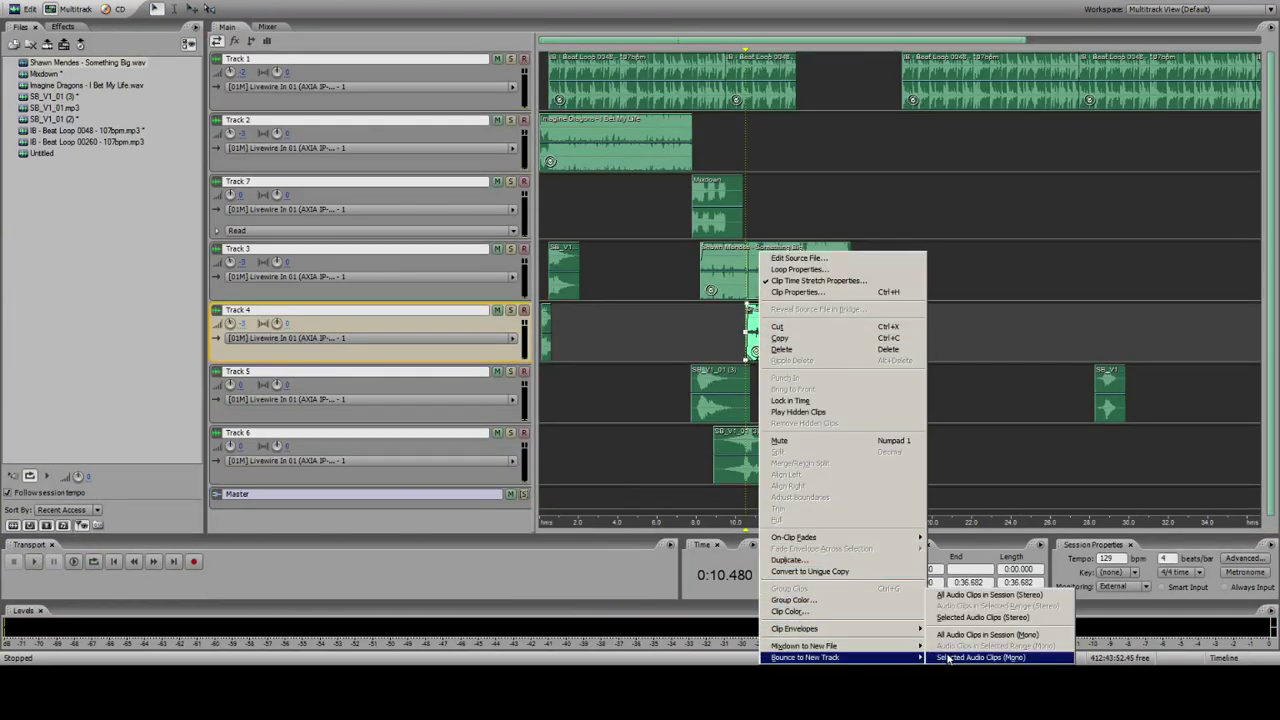
pyautogui.click(995, 650)
pyautogui.doubleClick(746, 396)
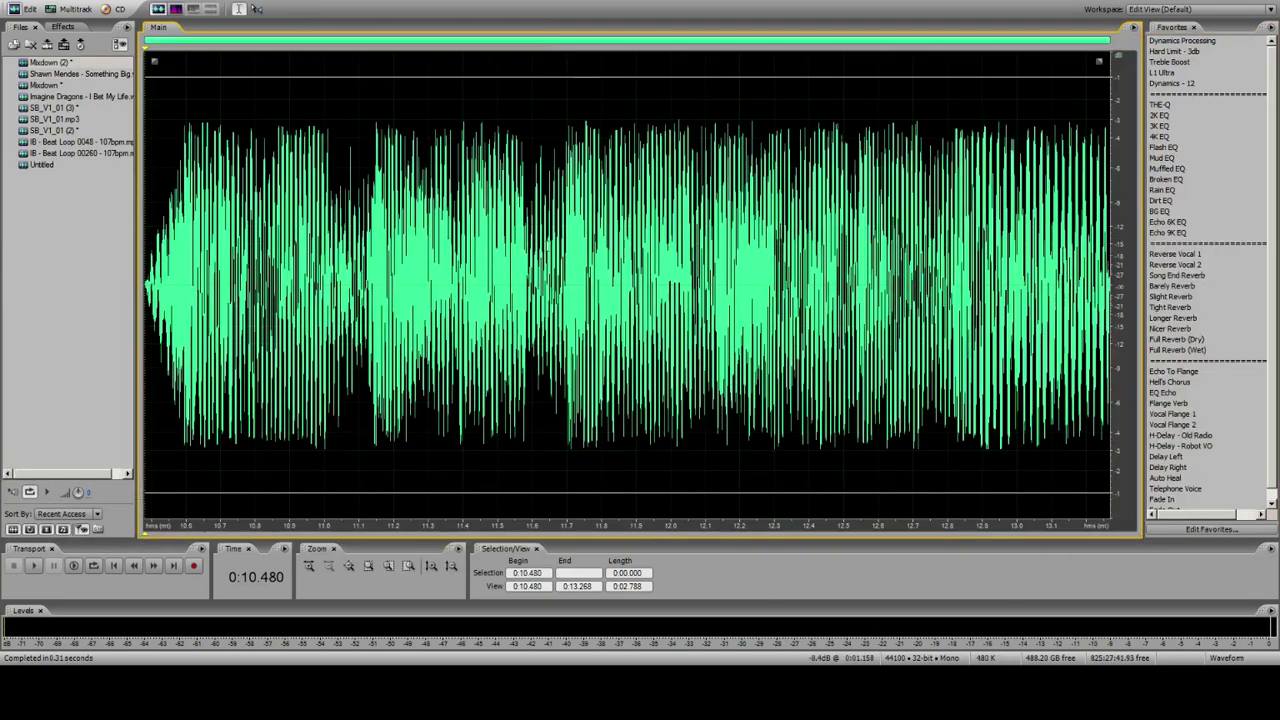
pyautogui.click(545, 396)
pyautogui.press('F11')
pyautogui.press('Return')
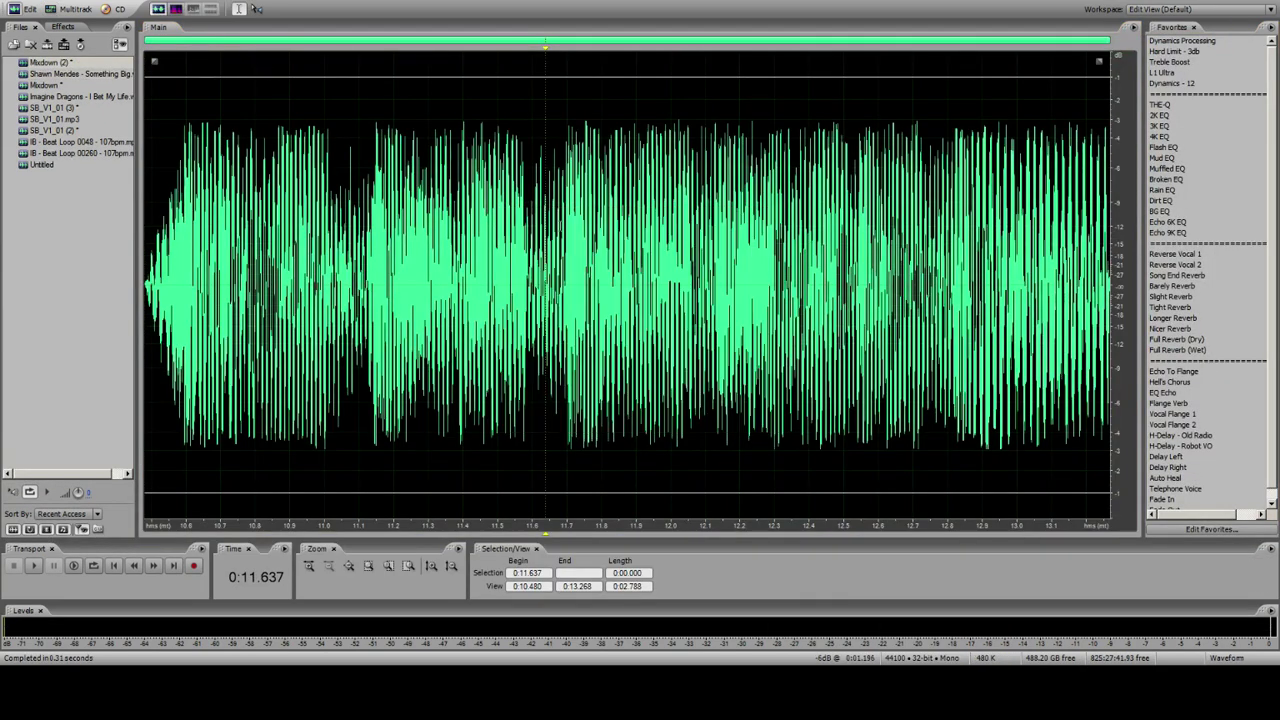
pyautogui.click(62, 8)
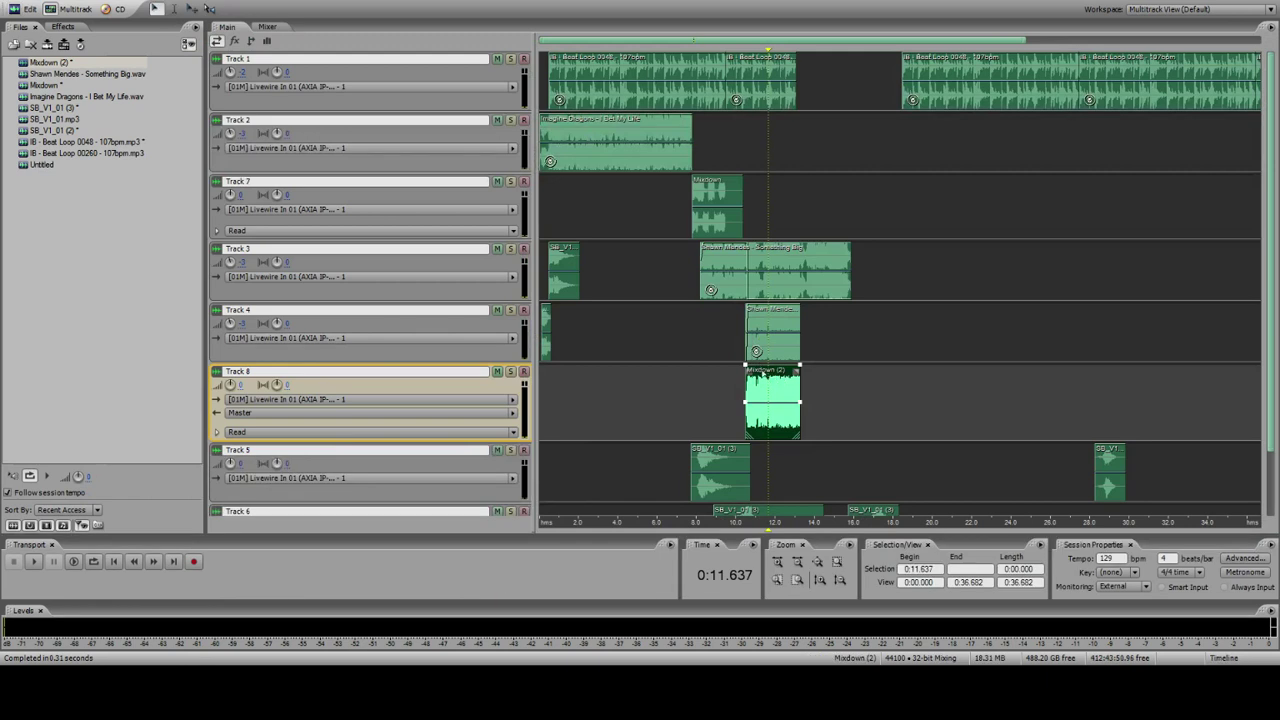
# Step: Bounce the selected Something Big clip on track 4 to a new stereo track
pyautogui.rightClick(752, 330)
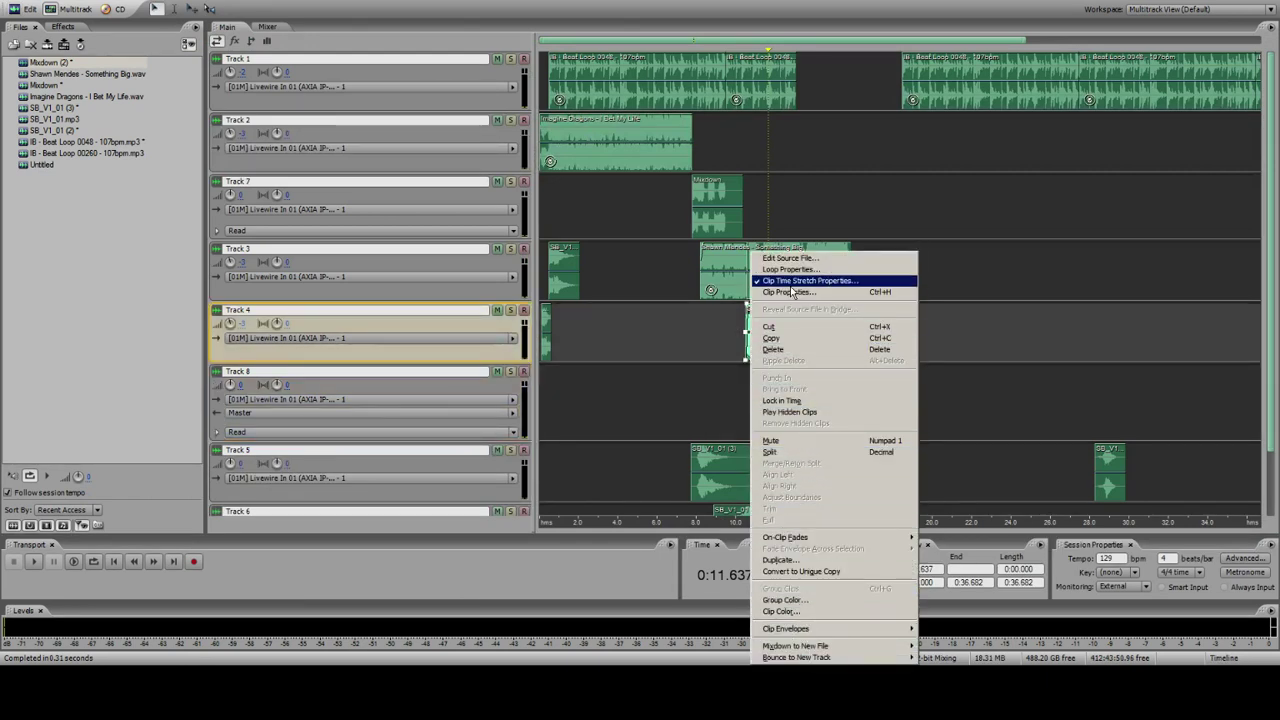
pyautogui.moveTo(802, 649)
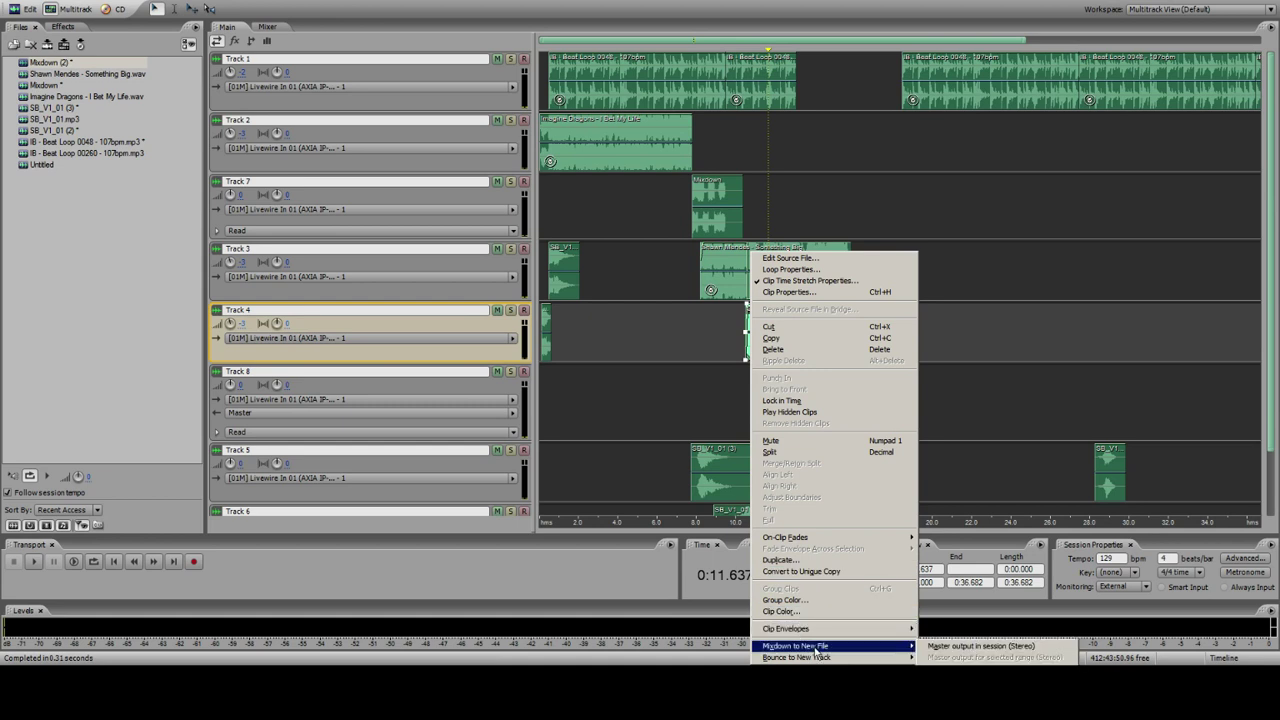
pyautogui.moveTo(900, 657)
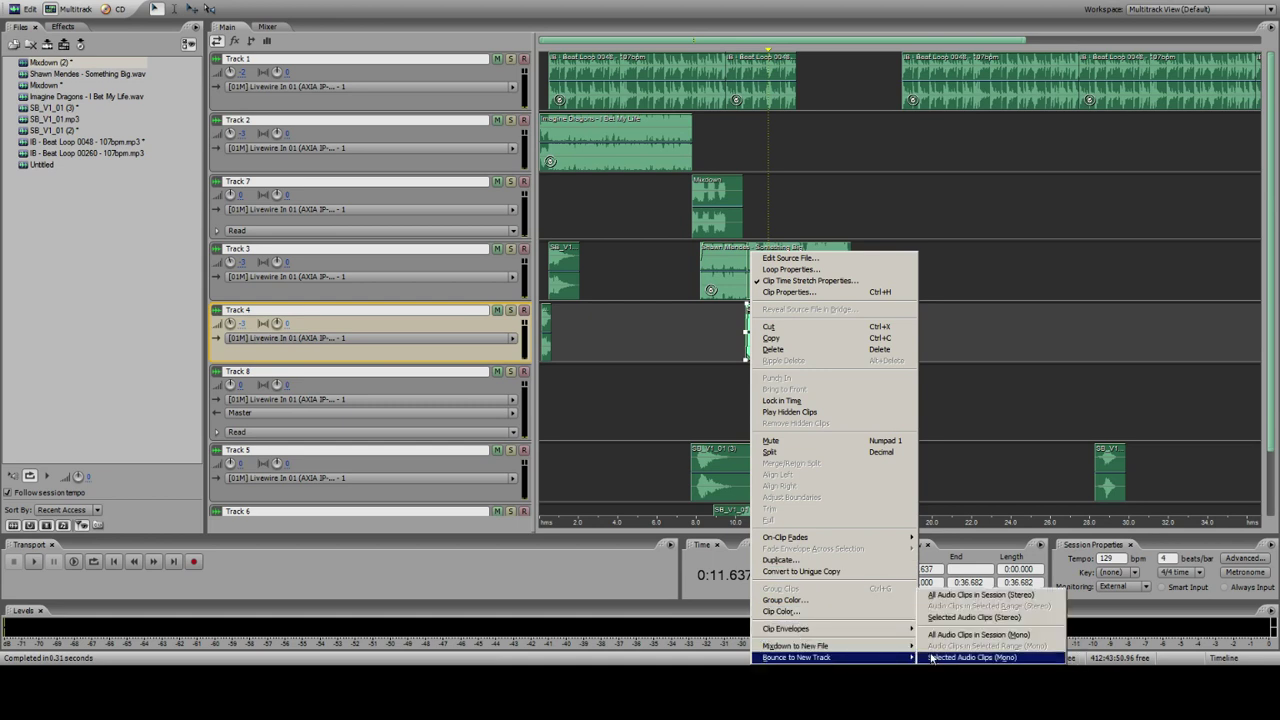
pyautogui.click(964, 618)
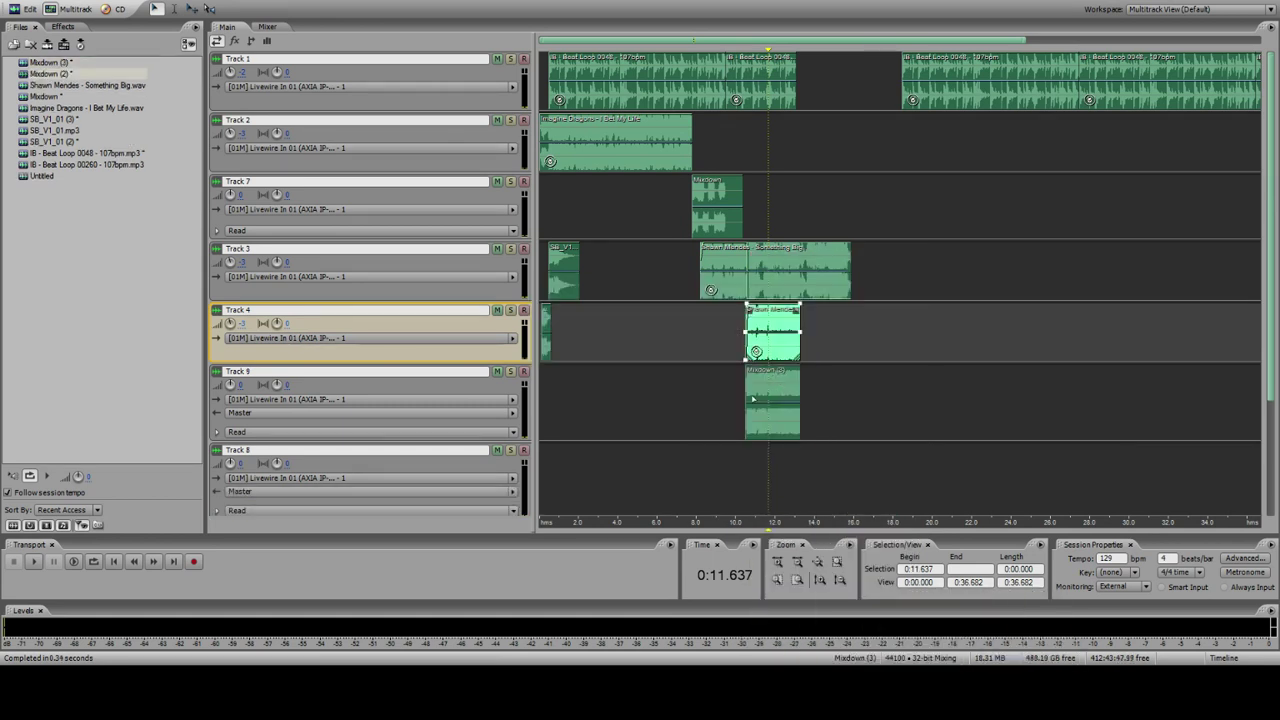
# Step: Try replacing the Something Big clip on track 4 with its stereo mixdown, and undo the removal and move
pyautogui.click(752, 330)
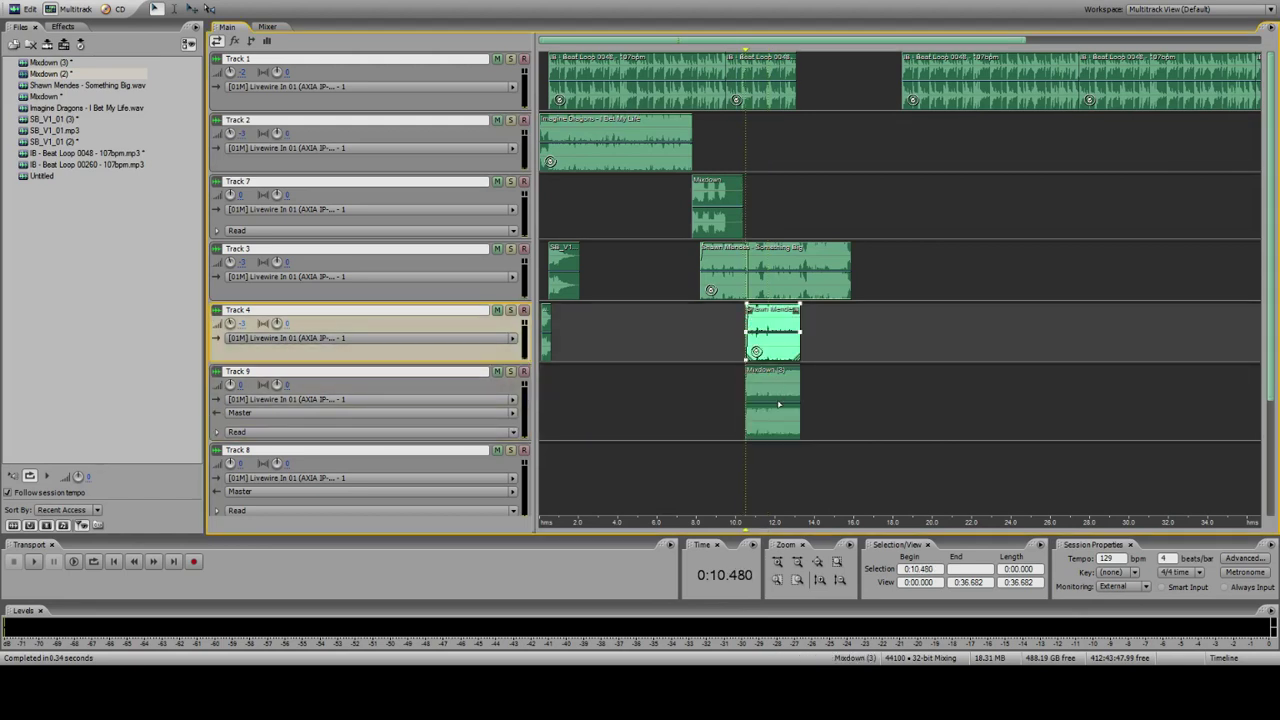
pyautogui.moveTo(778, 404); pyautogui.dragTo(772, 344)
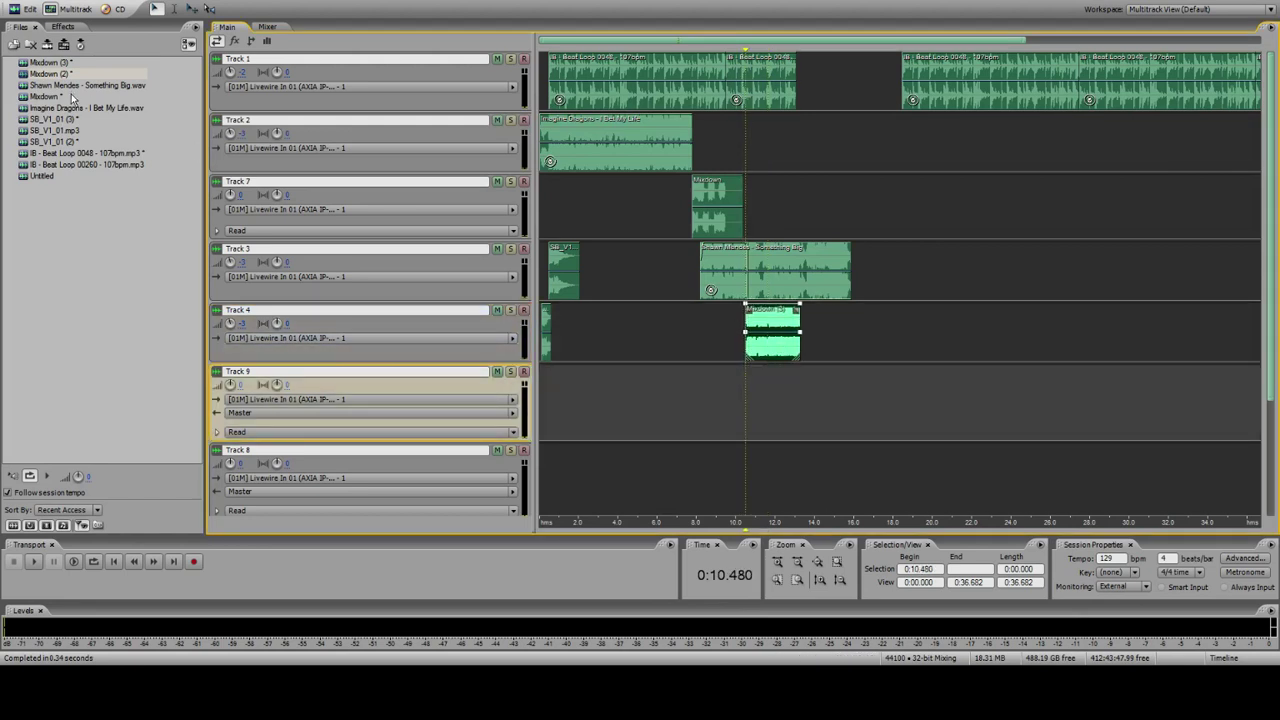
pyautogui.click(30, 8)
pyautogui.click(95, 27)
pyautogui.click(30, 8)
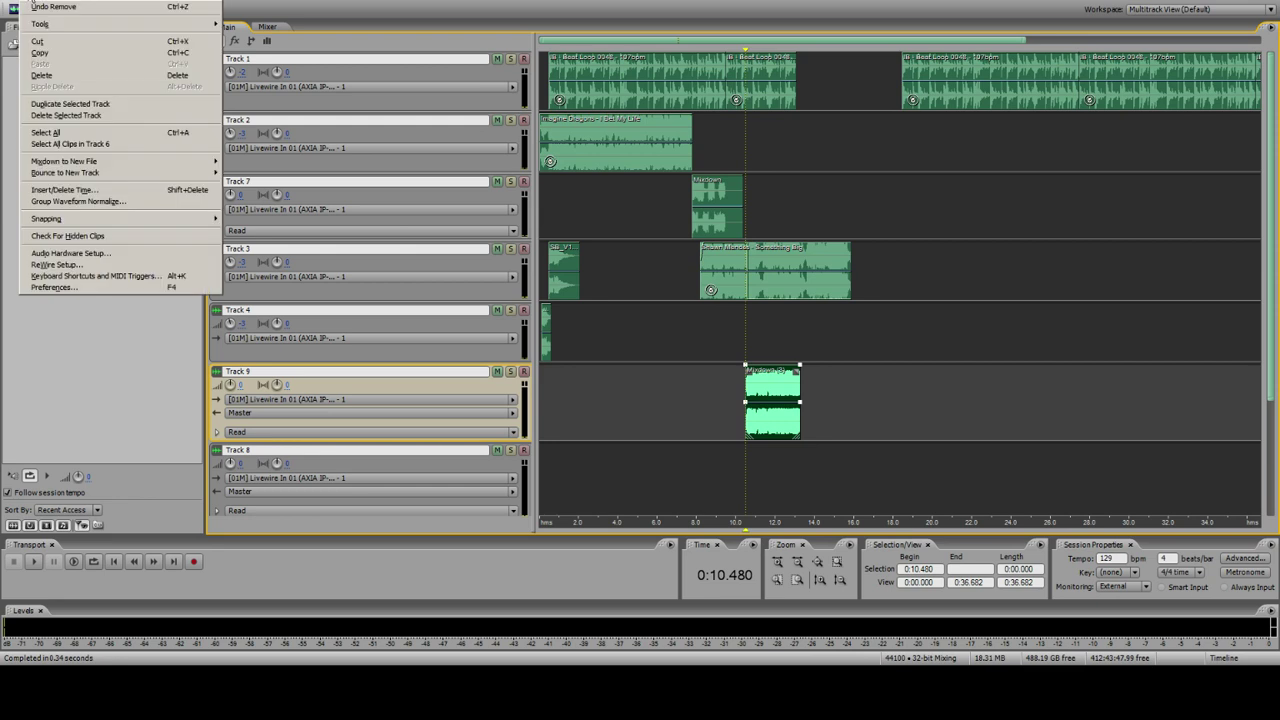
pyautogui.click(95, 27)
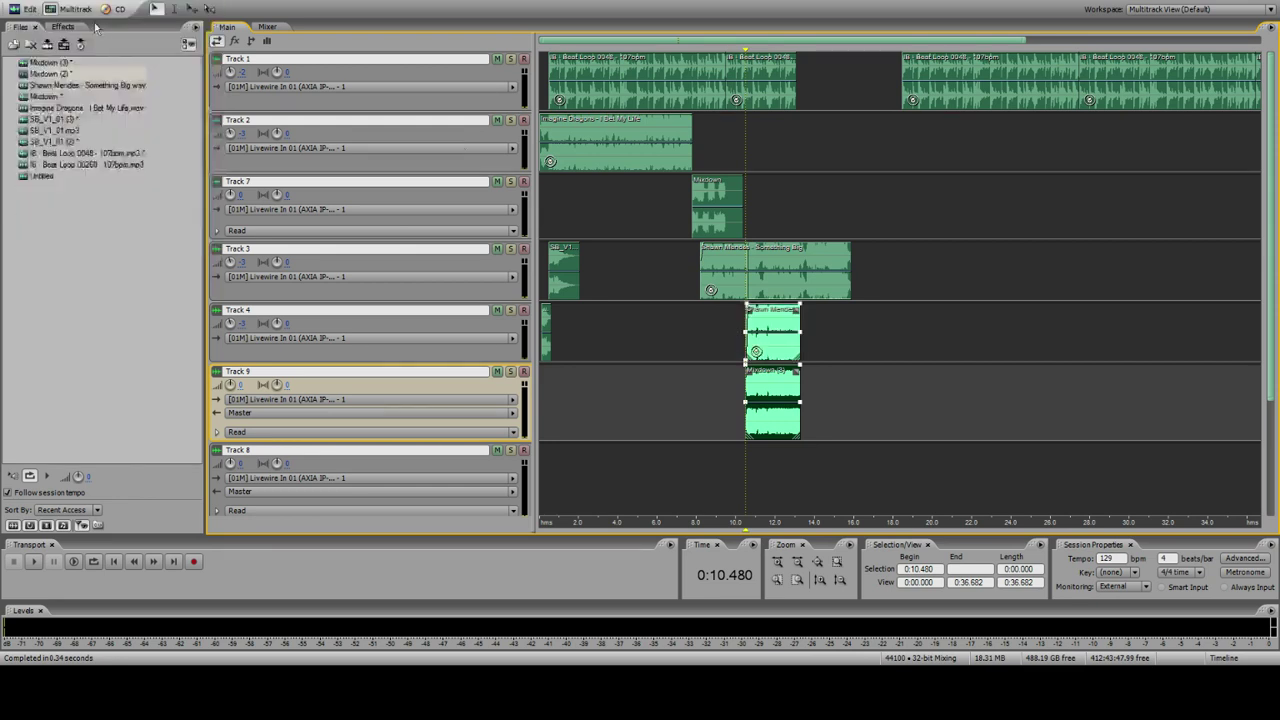
# Step: Open the stereo mixdown clip from track 9 in the waveform editor and briefly play its start
pyautogui.click(752, 342)
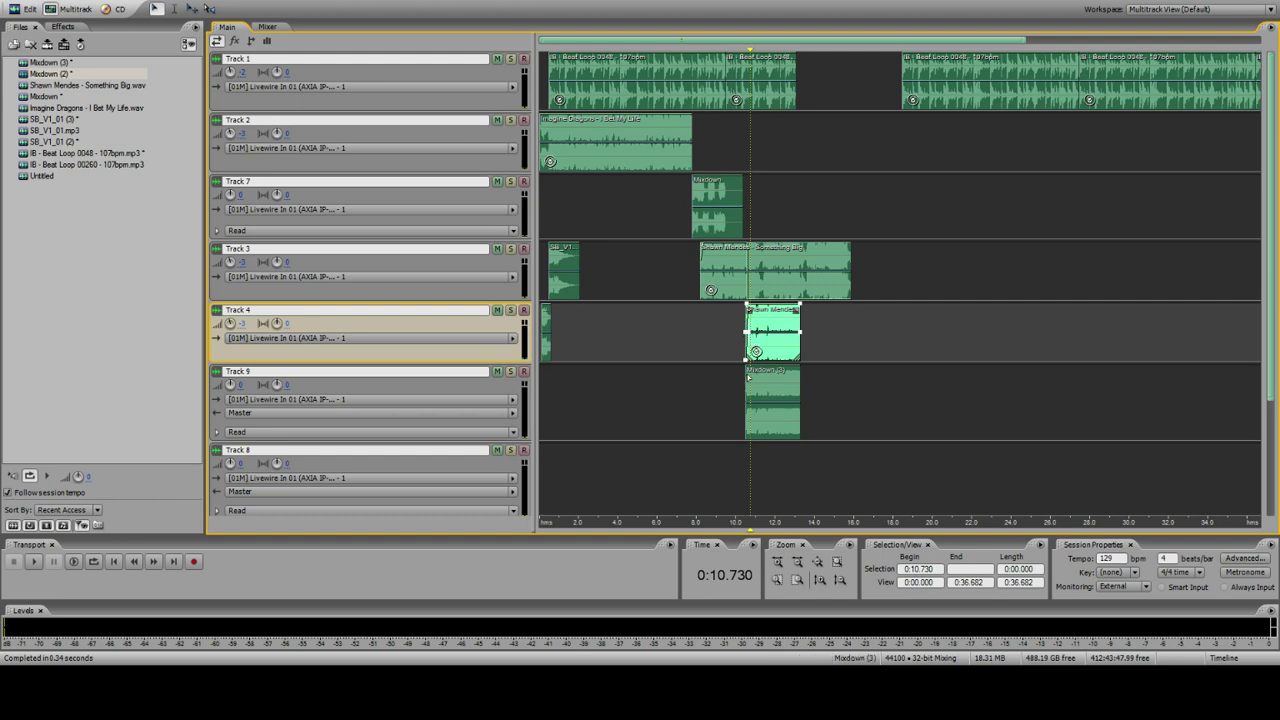
pyautogui.click(747, 380)
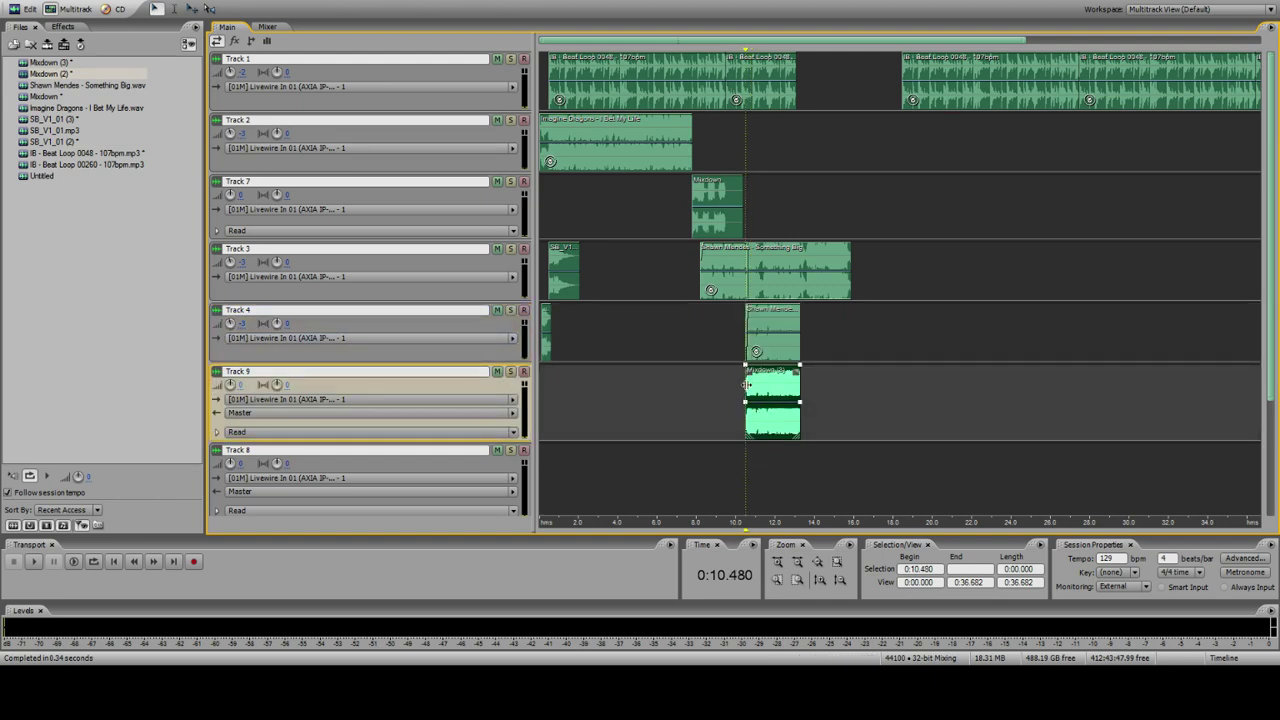
pyautogui.doubleClick(745, 385)
pyautogui.press('space')
pyautogui.press('space')
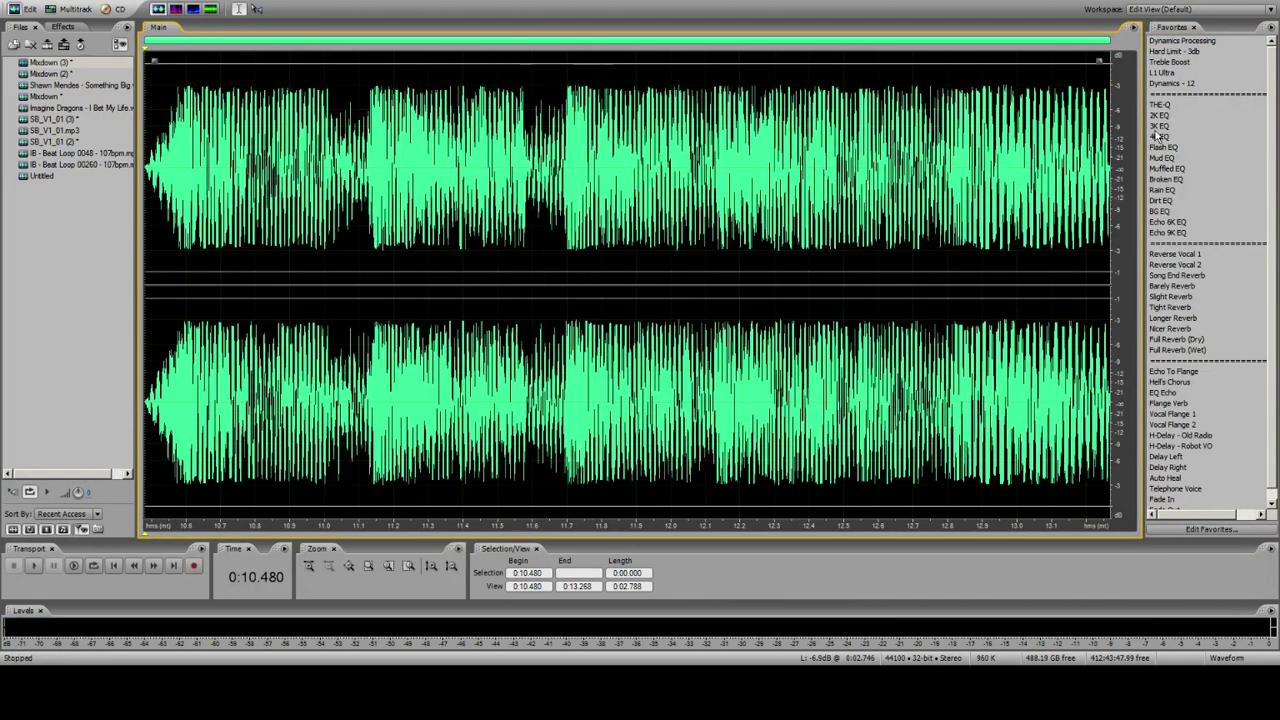
# Step: Apply 3K EQ to the stereo mixdown from 0:10.480 to 0:11.697
pyautogui.click(567, 125)
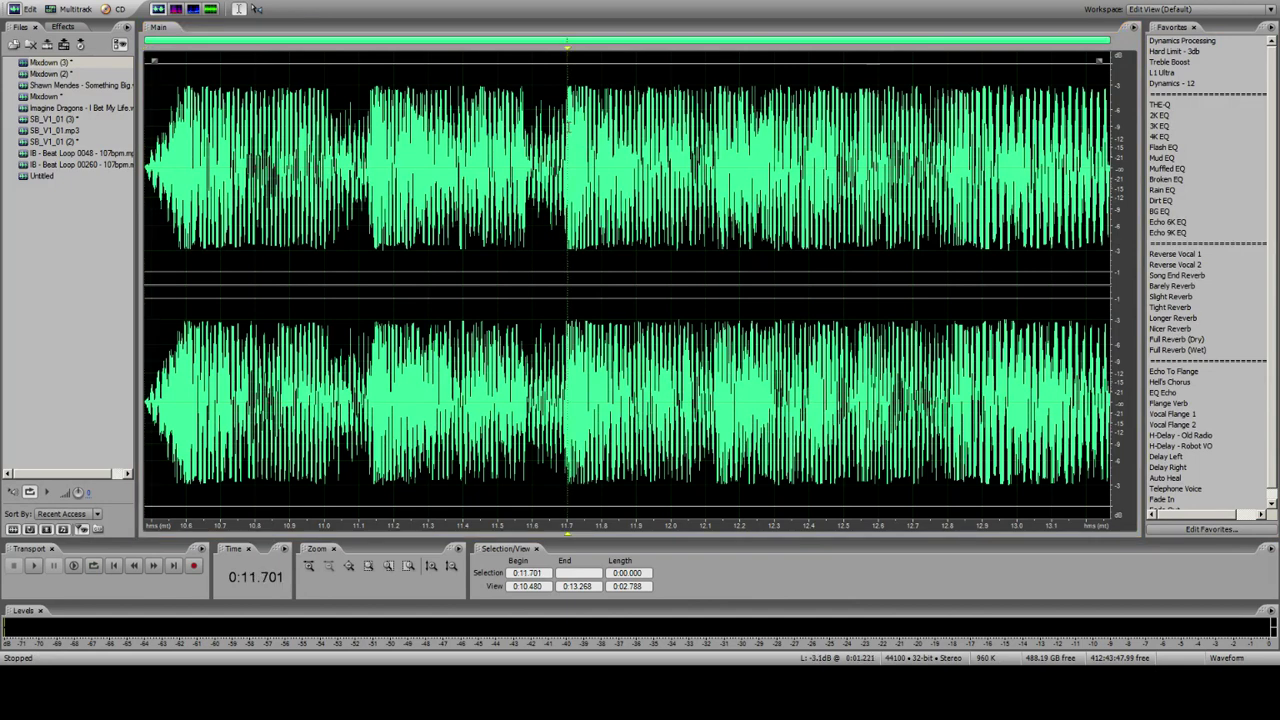
pyautogui.moveTo(566, 125); pyautogui.dragTo(144, 125)
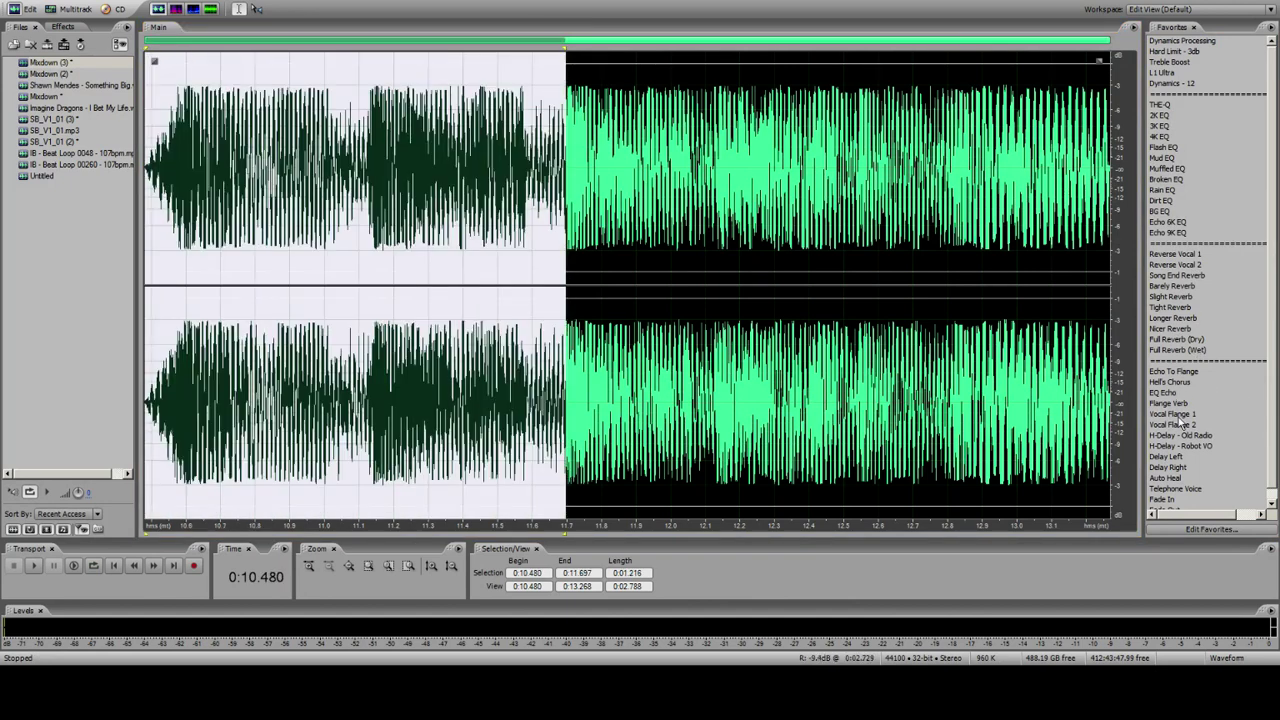
pyautogui.doubleClick(1159, 126)
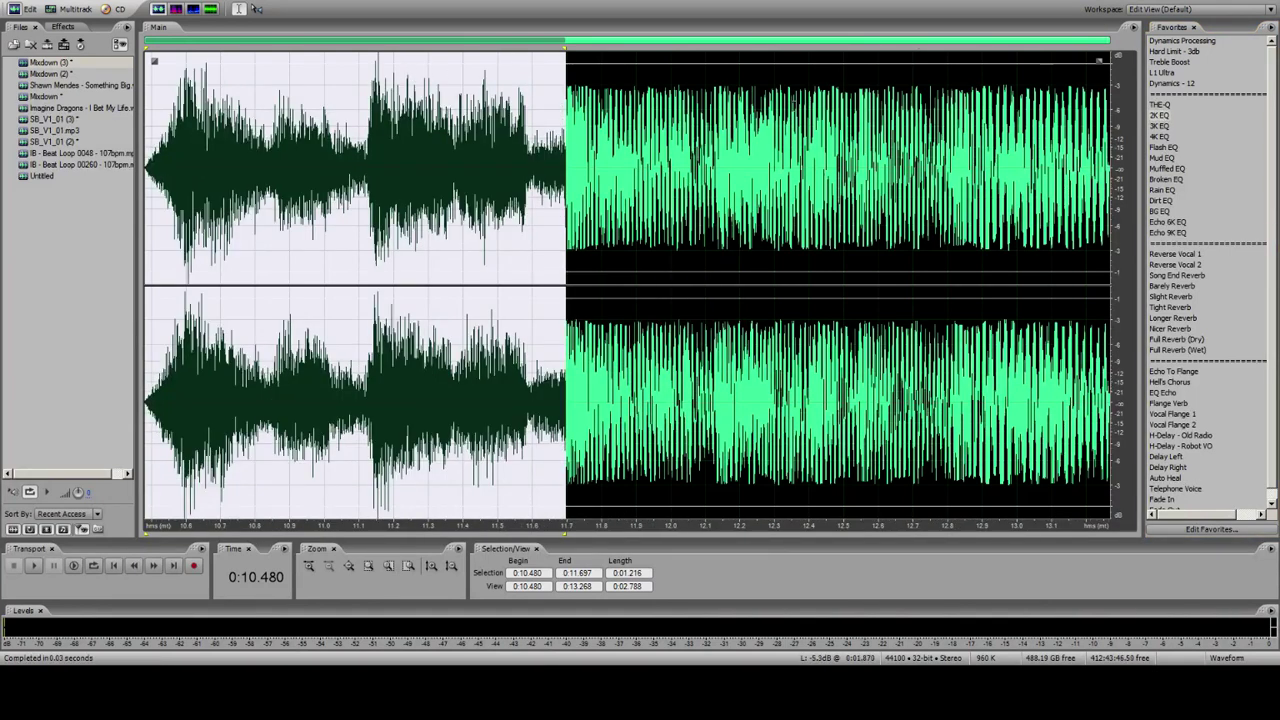
# Step: Apply Hard Limit - 3db to the stereo mixdown from 0:10.480 to 0:11.697 and play the section
pyautogui.doubleClick(1167, 54)
pyautogui.press('space')
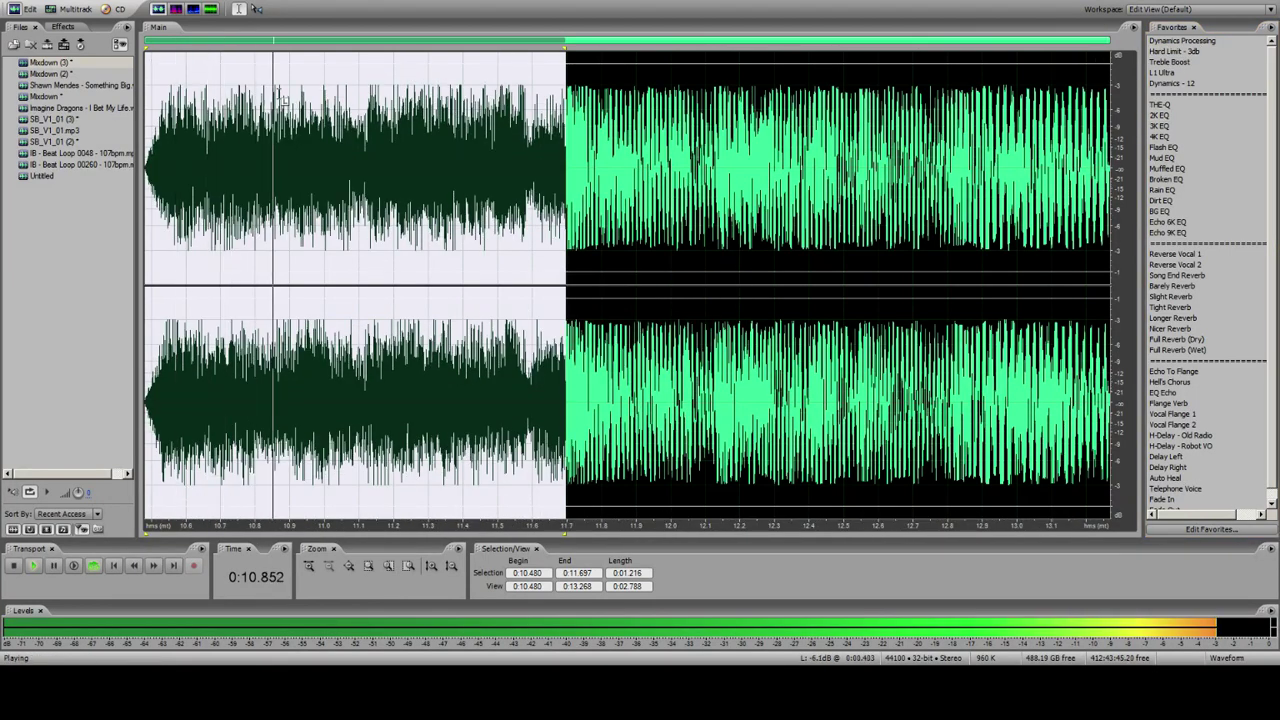
pyautogui.click(161, 120)
pyautogui.press('space')
pyautogui.click(75, 9)
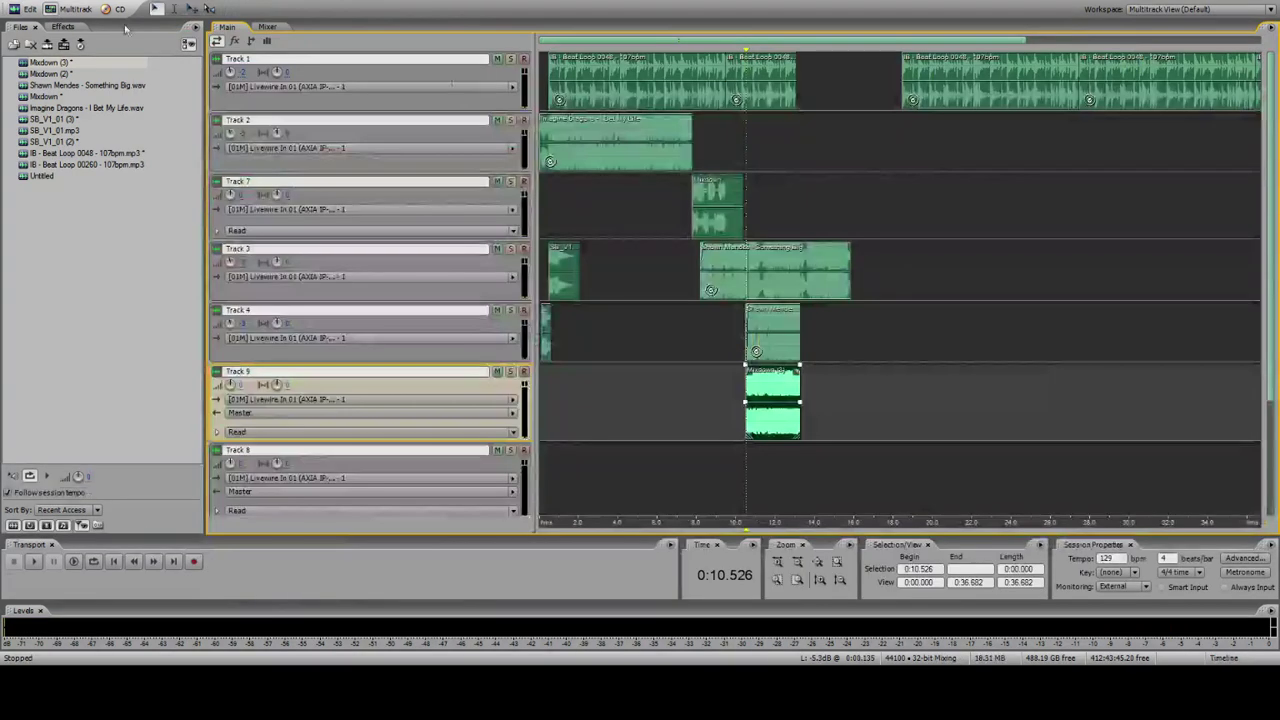
pyautogui.click(701, 160)
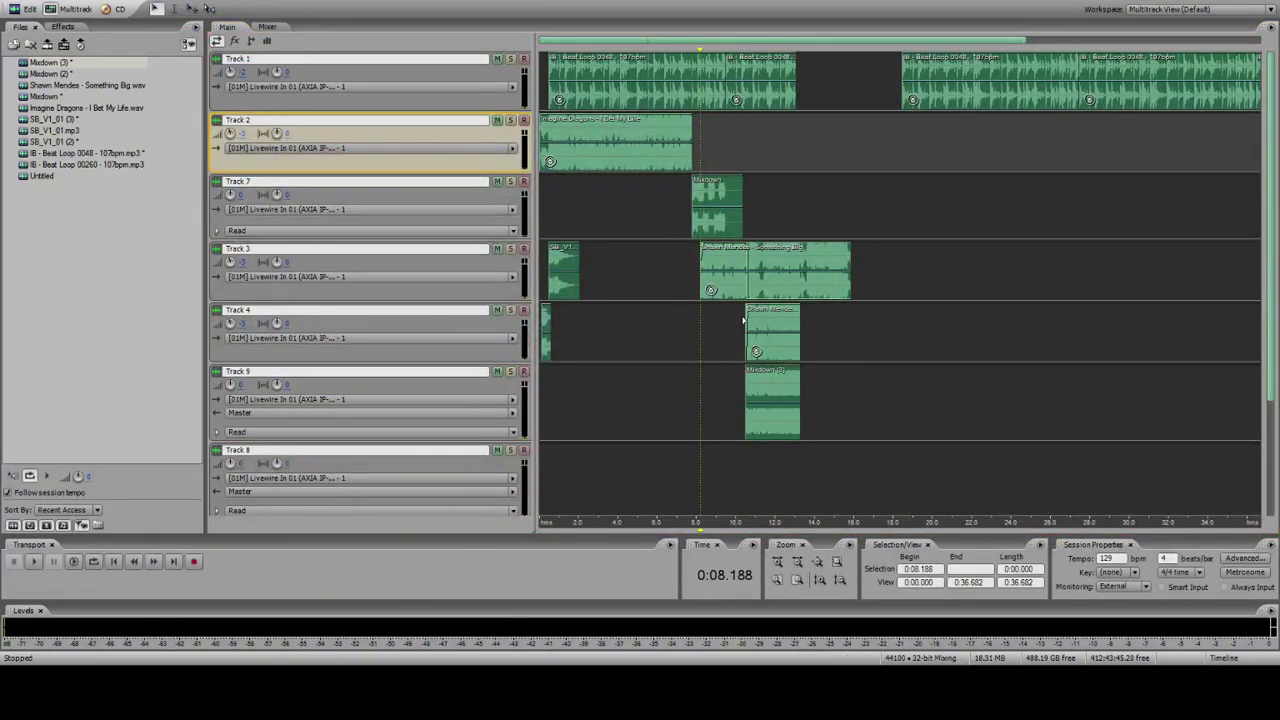
pyautogui.click(743, 320)
pyautogui.click(25, 9)
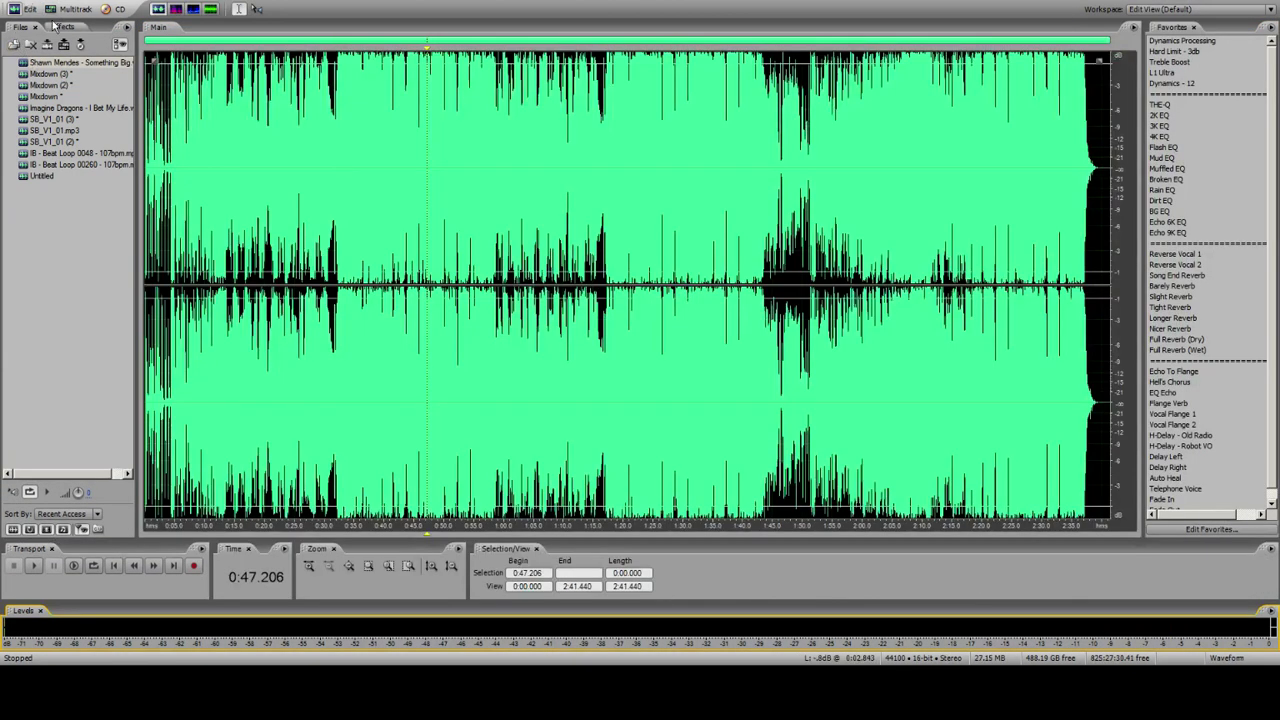
pyautogui.click(75, 9)
pyautogui.click(25, 9)
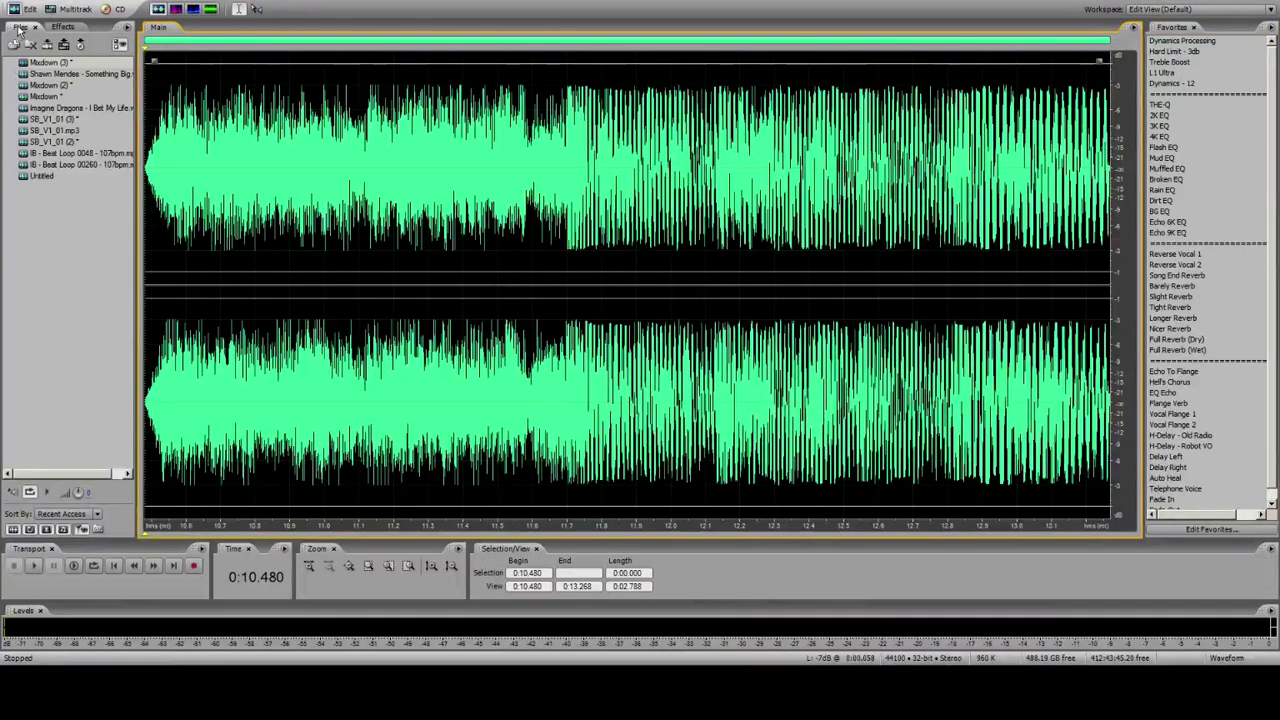
# Step: Undo the Hard Limiting and the Dynamic EQ on the stereo mixdown and briefly play its start
pyautogui.click(25, 0)
pyautogui.click(38, 8)
pyautogui.click(30, 9)
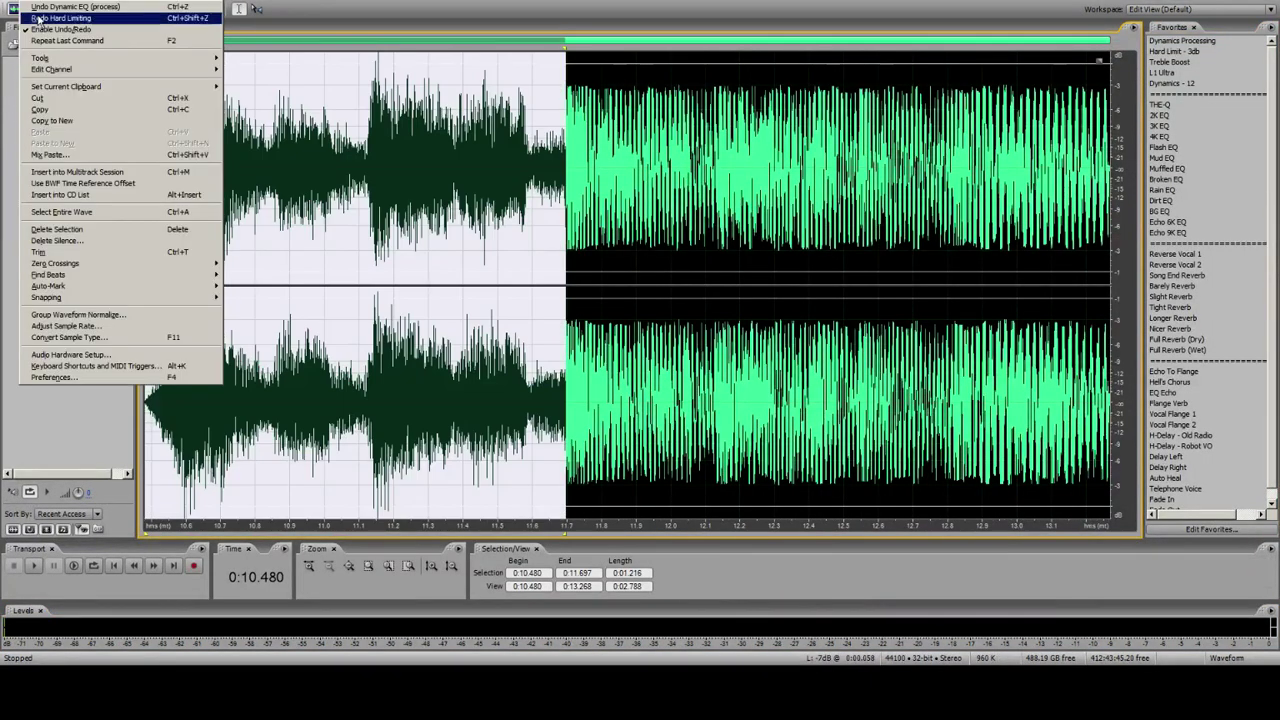
pyautogui.click(45, 18)
pyautogui.press('space')
pyautogui.press('space')
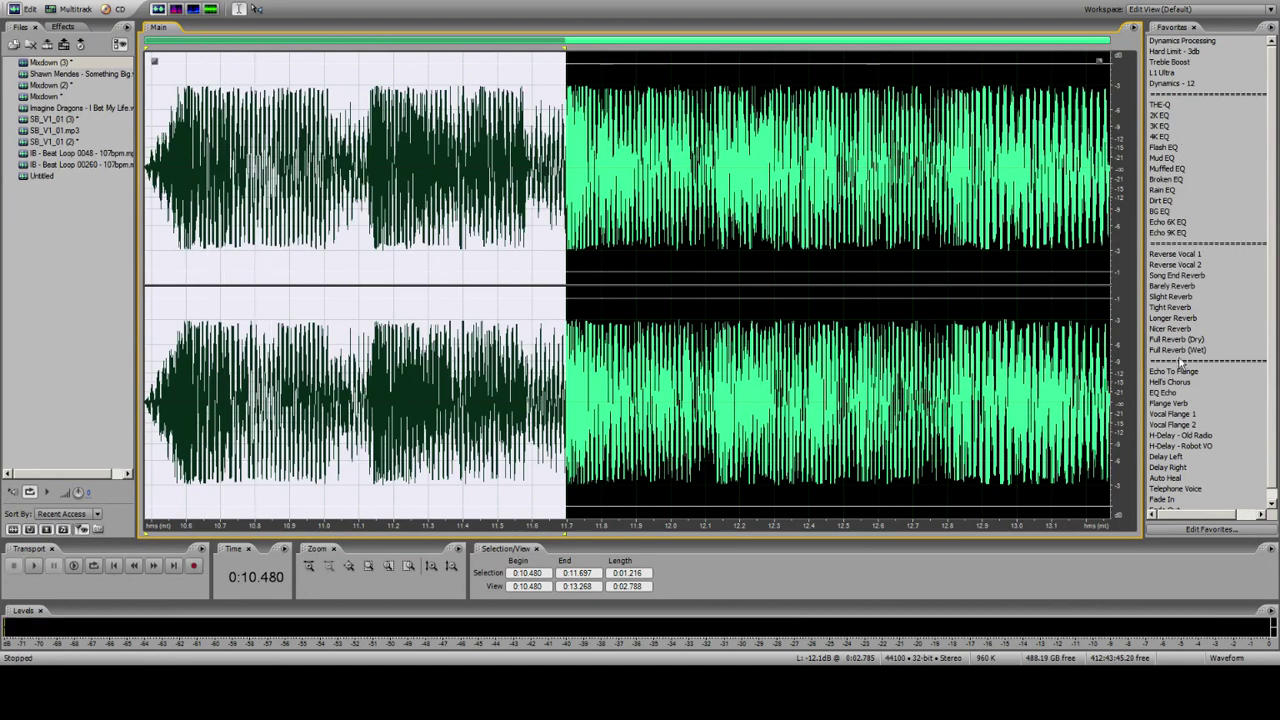
# Step: Apply Vocal Flange 1 to the stereo mixdown from 0:10.480 to 0:11.125 and return to the multitrack session
pyautogui.keyDown('shift'); pyautogui.click(367, 140); pyautogui.keyUp('shift')
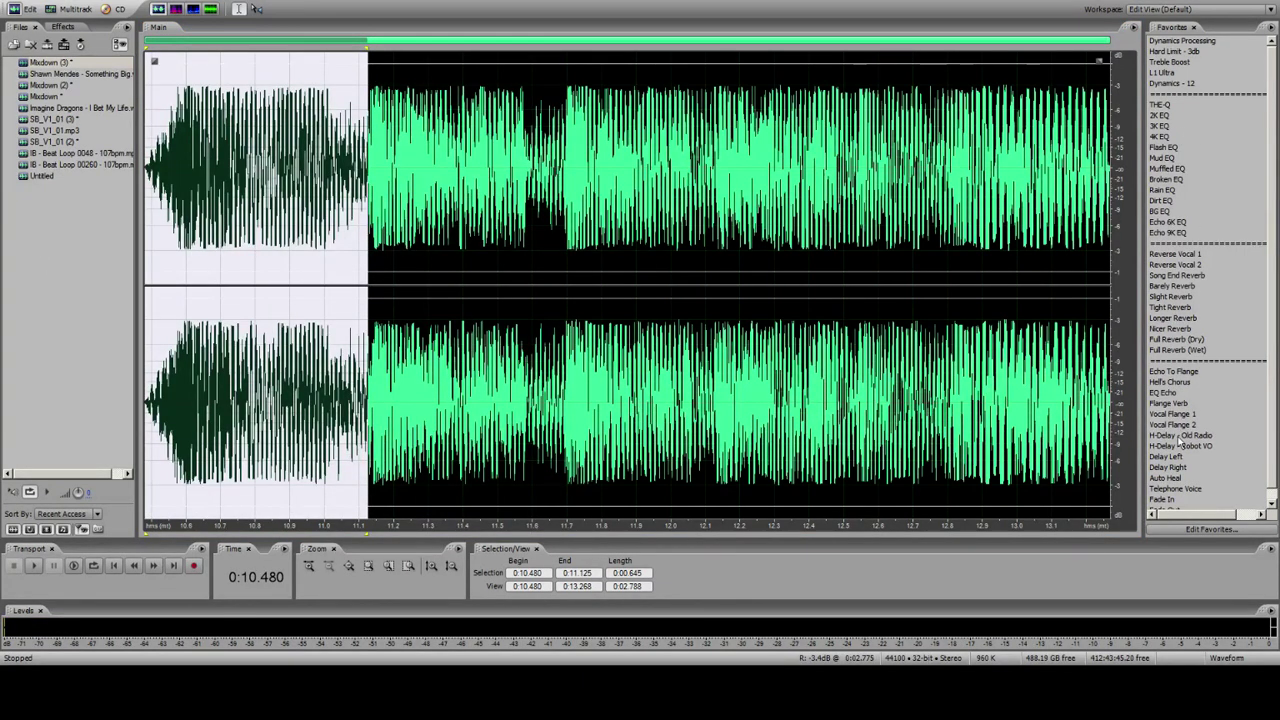
pyautogui.click(1170, 415)
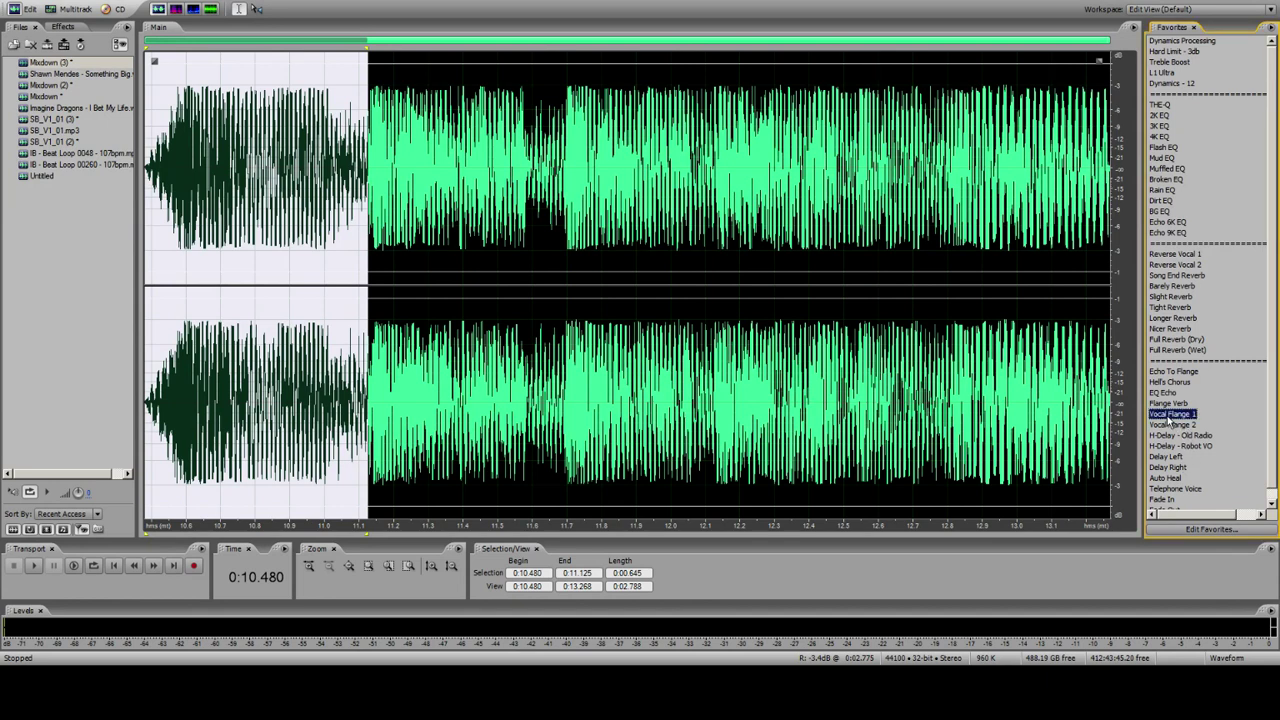
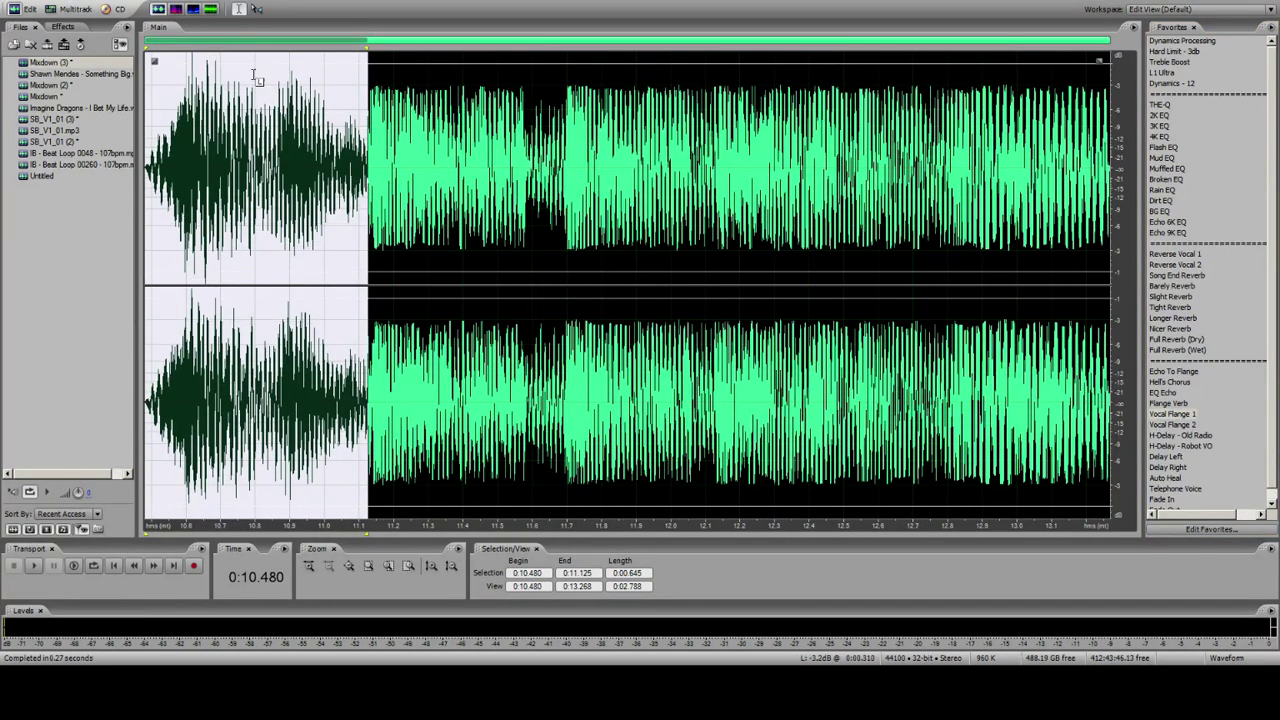
pyautogui.click(57, 12)
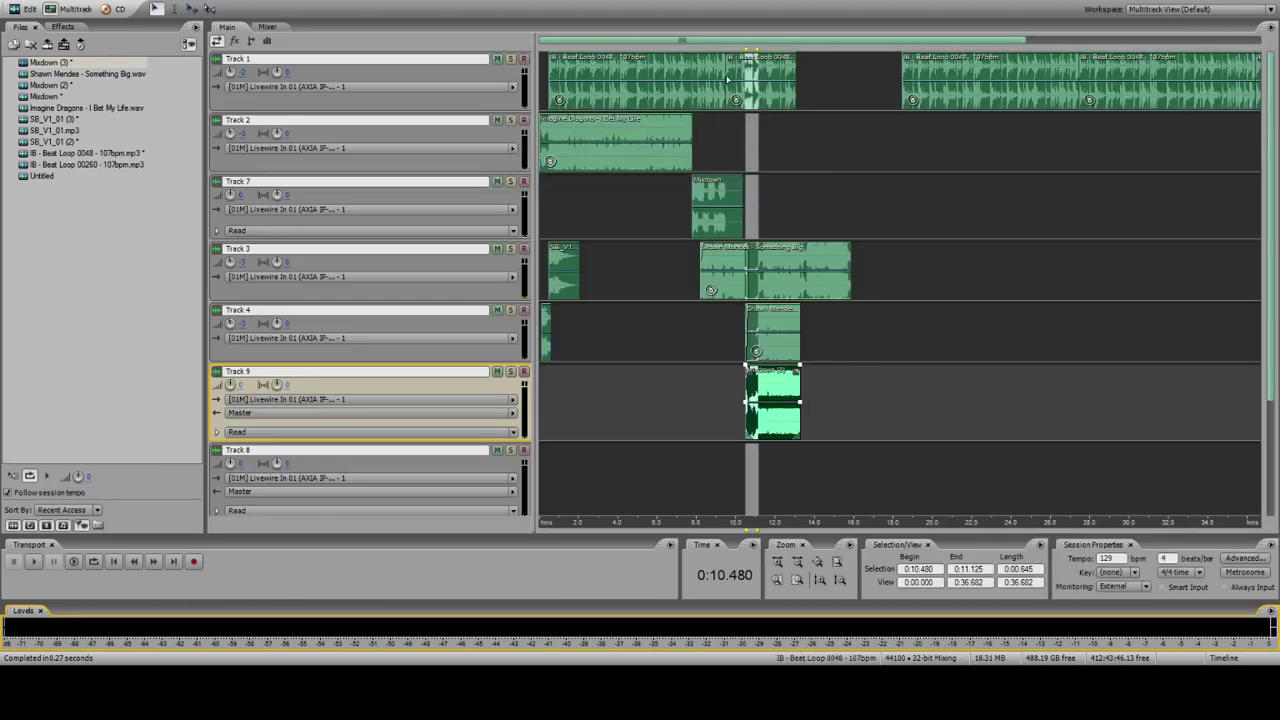
# Step: Delete the original Something Big clip at about 0:10.5 on track 4 and play the mix from 0:09.051
pyautogui.hotkey('shift', 'space')
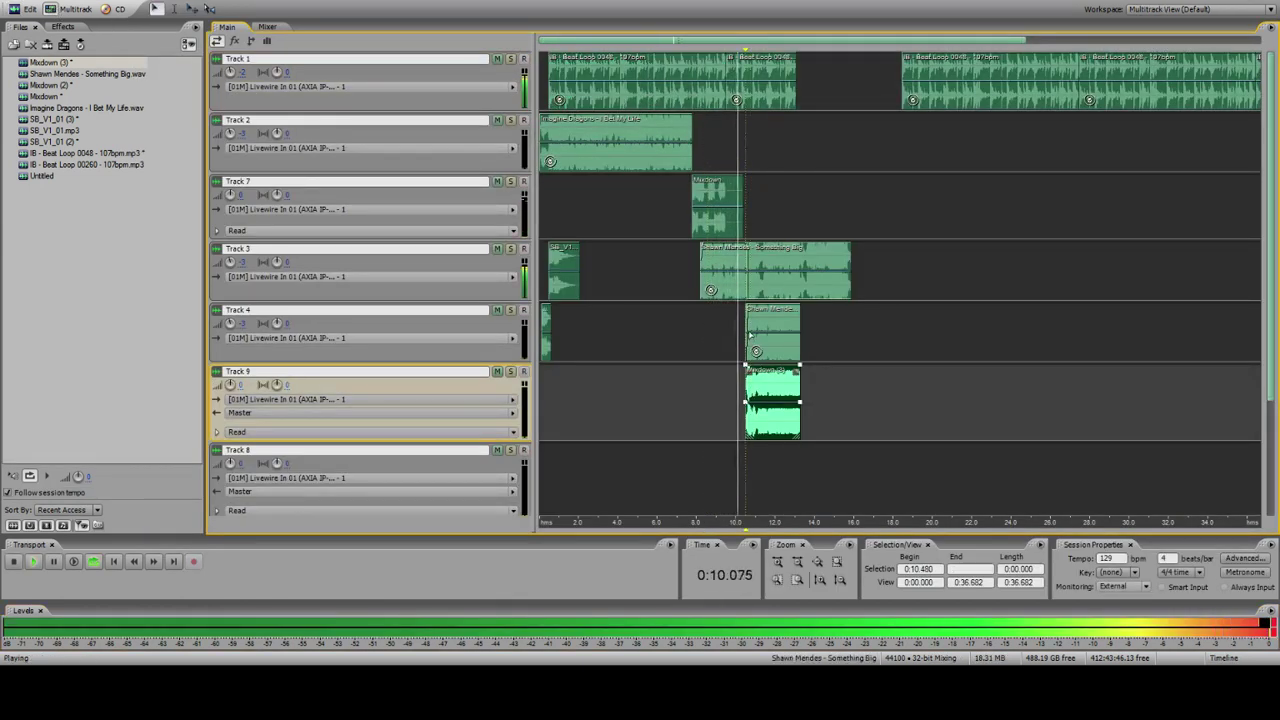
pyautogui.click(749, 335)
pyautogui.press('Delete')
pyautogui.click(717, 216)
pyautogui.press('space')
pyautogui.press('space')
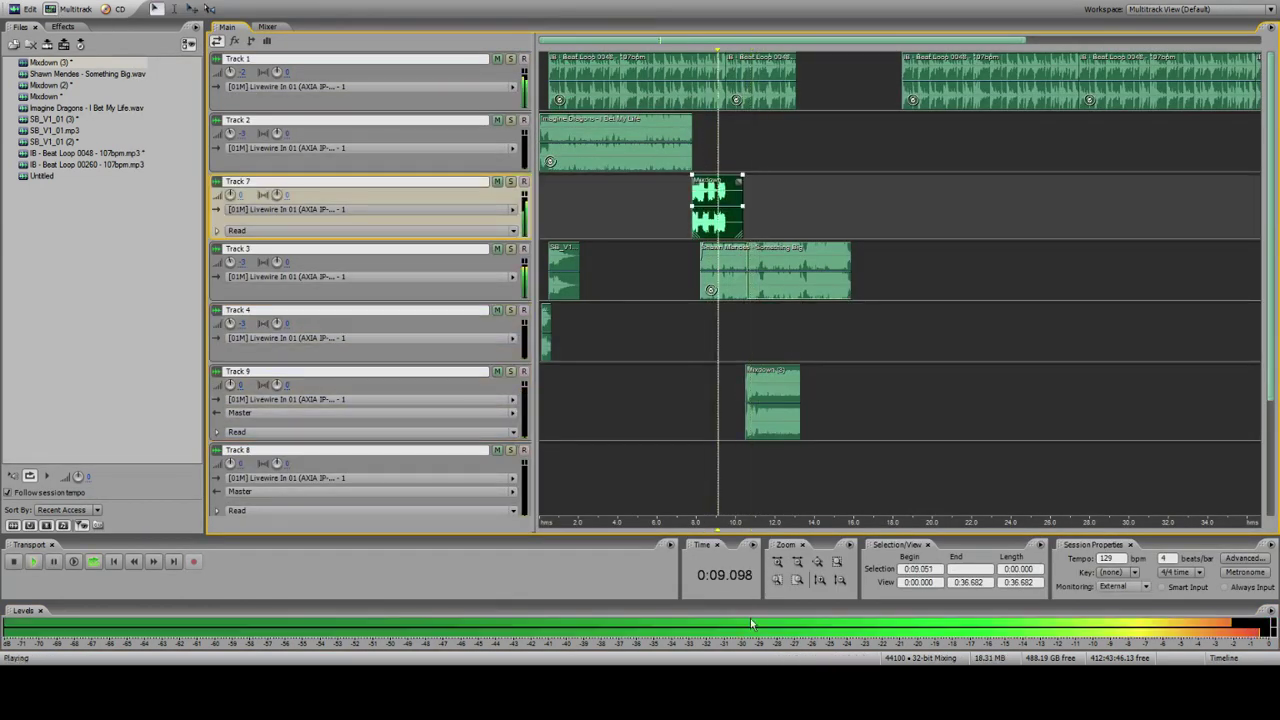
pyautogui.click(798, 581)
pyautogui.moveTo(803, 488); pyautogui.dragTo(657, 228)
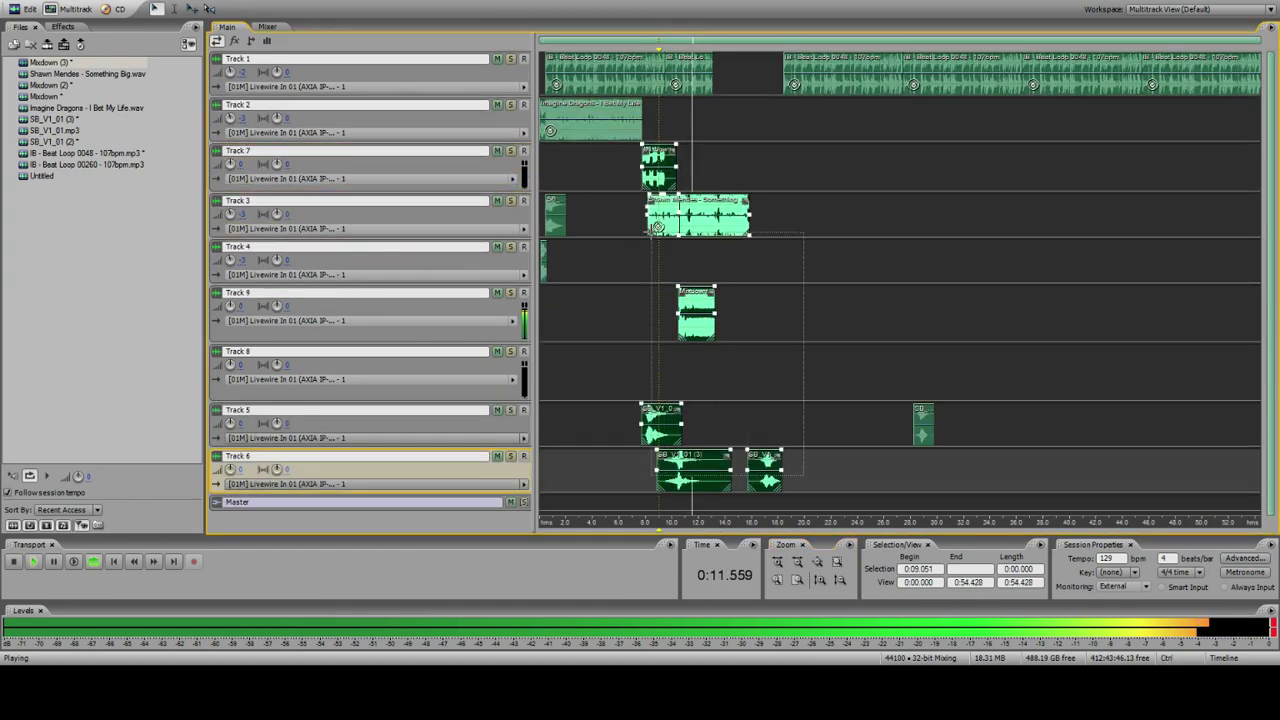
pyautogui.press('space')
pyautogui.click(688, 308)
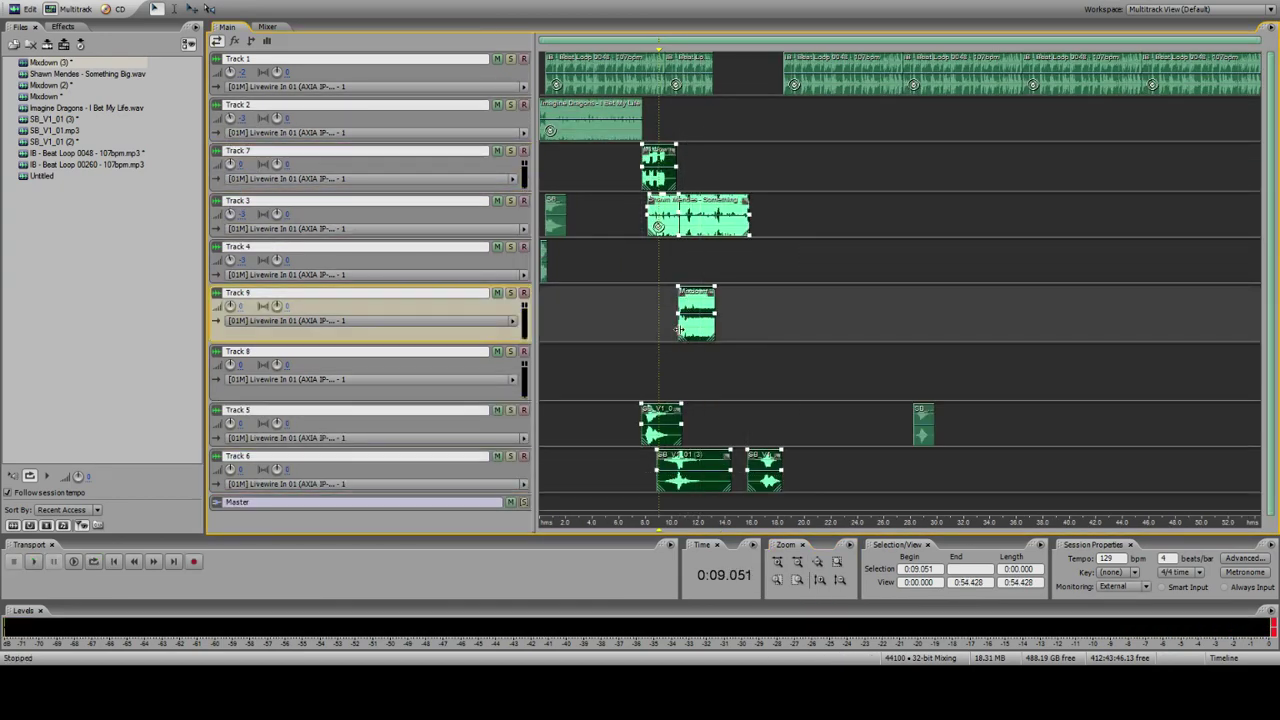
pyautogui.click(684, 332)
pyautogui.click(702, 277)
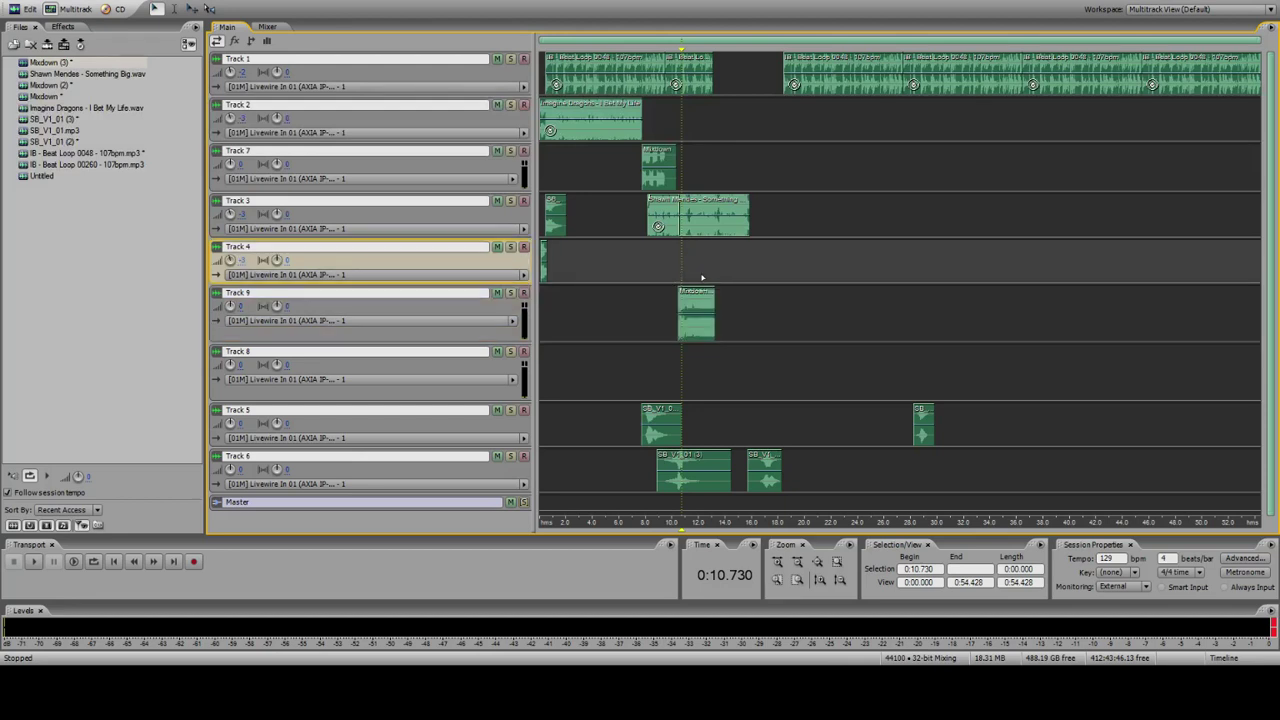
# Step: Move the stereo mixdown from track 9 to track 4, together with the SB_V1_01 clips from tracks 5 and 6 to tracks 8 and 5
pyautogui.moveTo(790, 463); pyautogui.dragTo(663, 282)
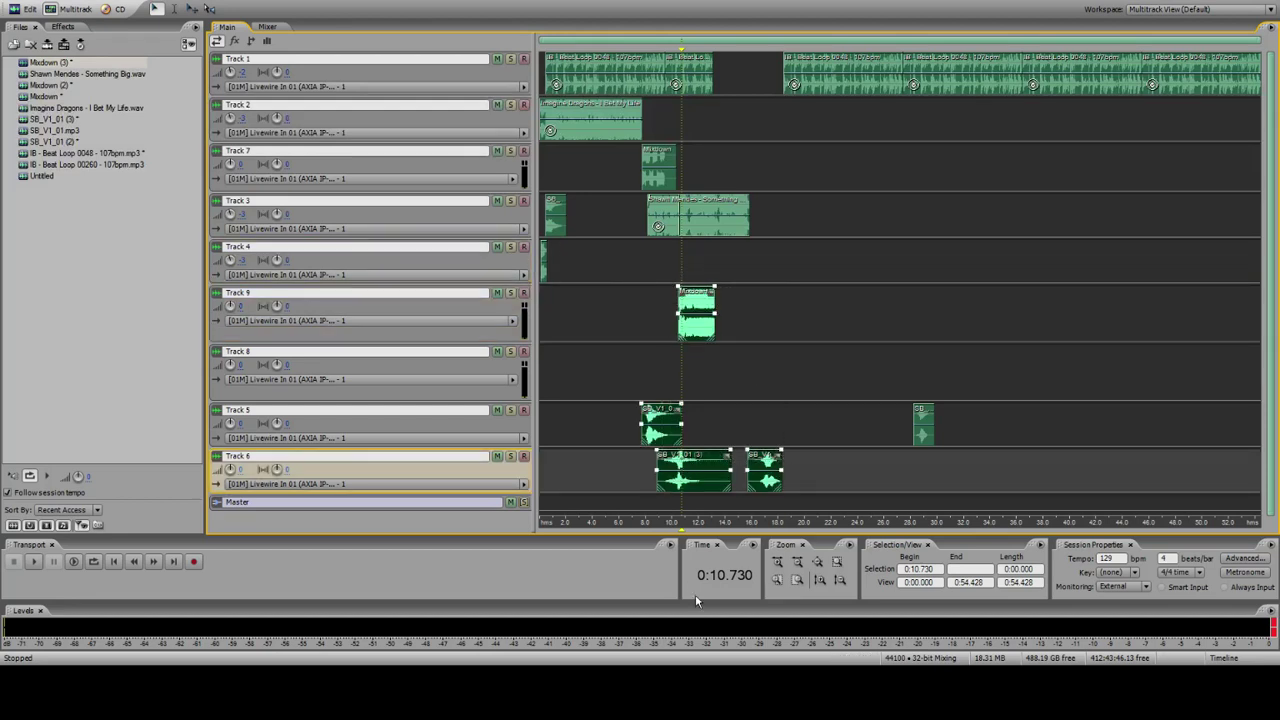
pyautogui.click(777, 581)
pyautogui.click(900, 346)
pyautogui.click(892, 320)
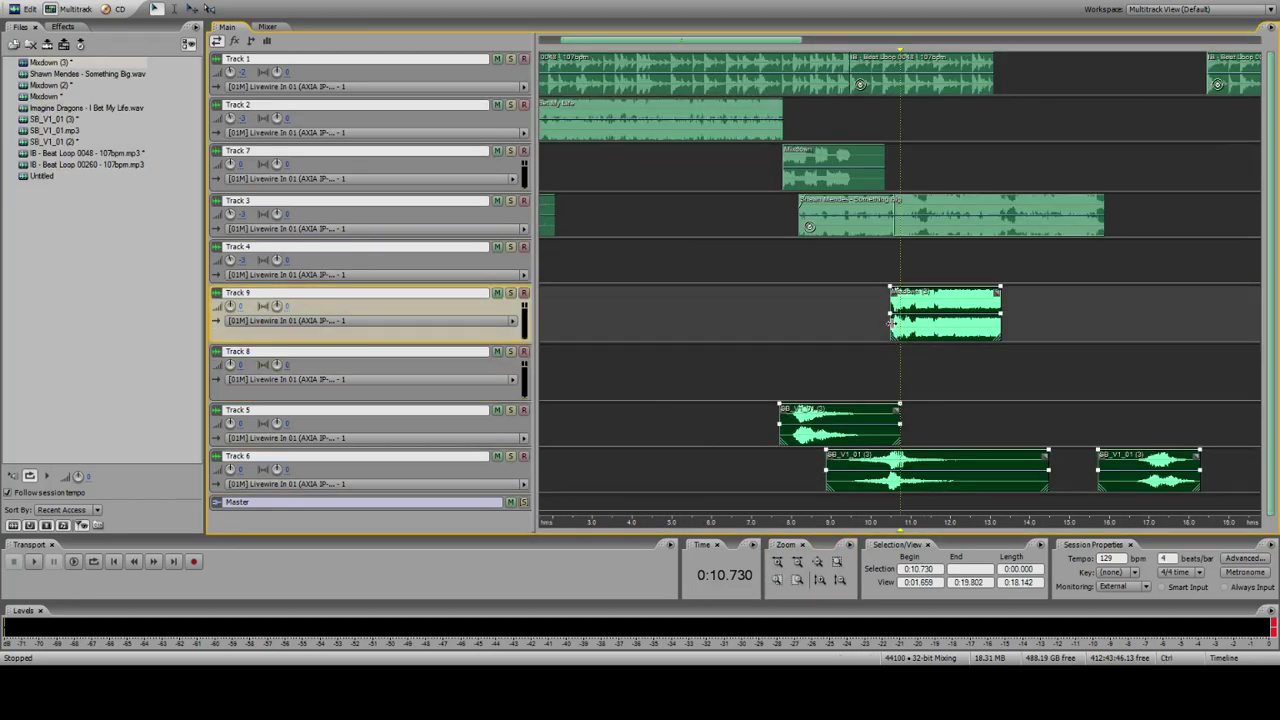
pyautogui.click(30, 2)
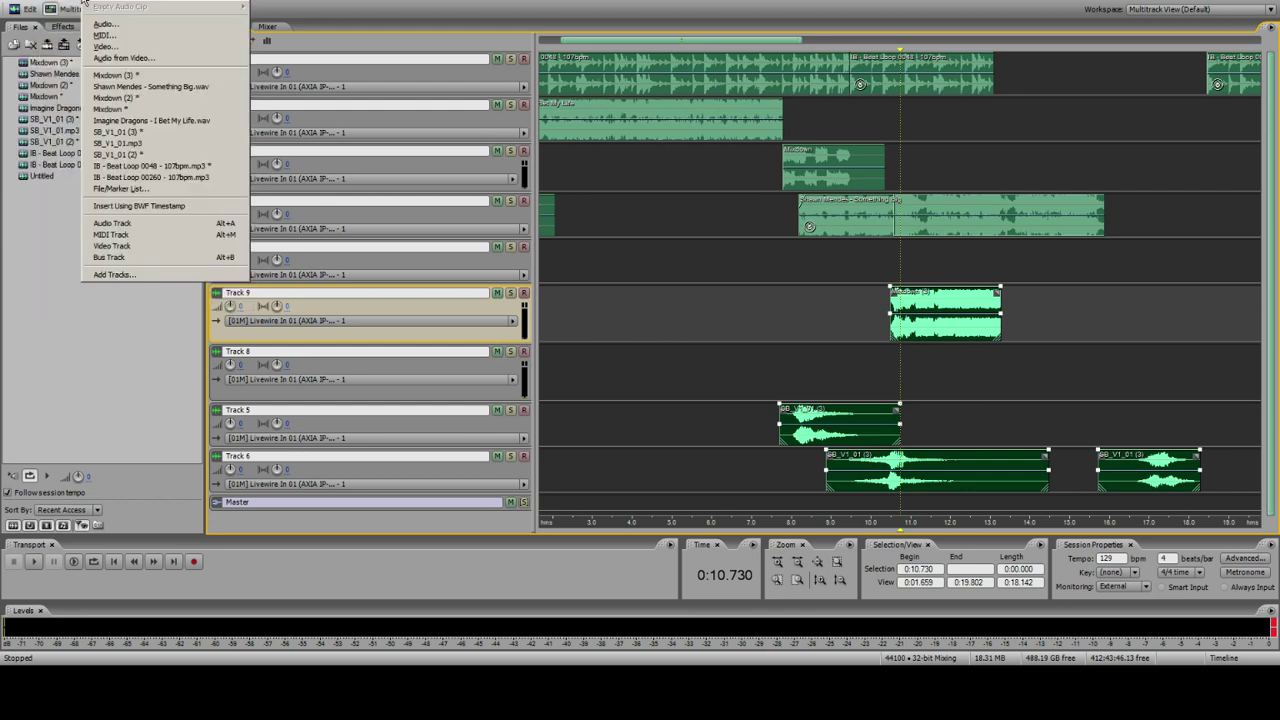
pyautogui.moveTo(70, 2)
pyautogui.click(114, 70)
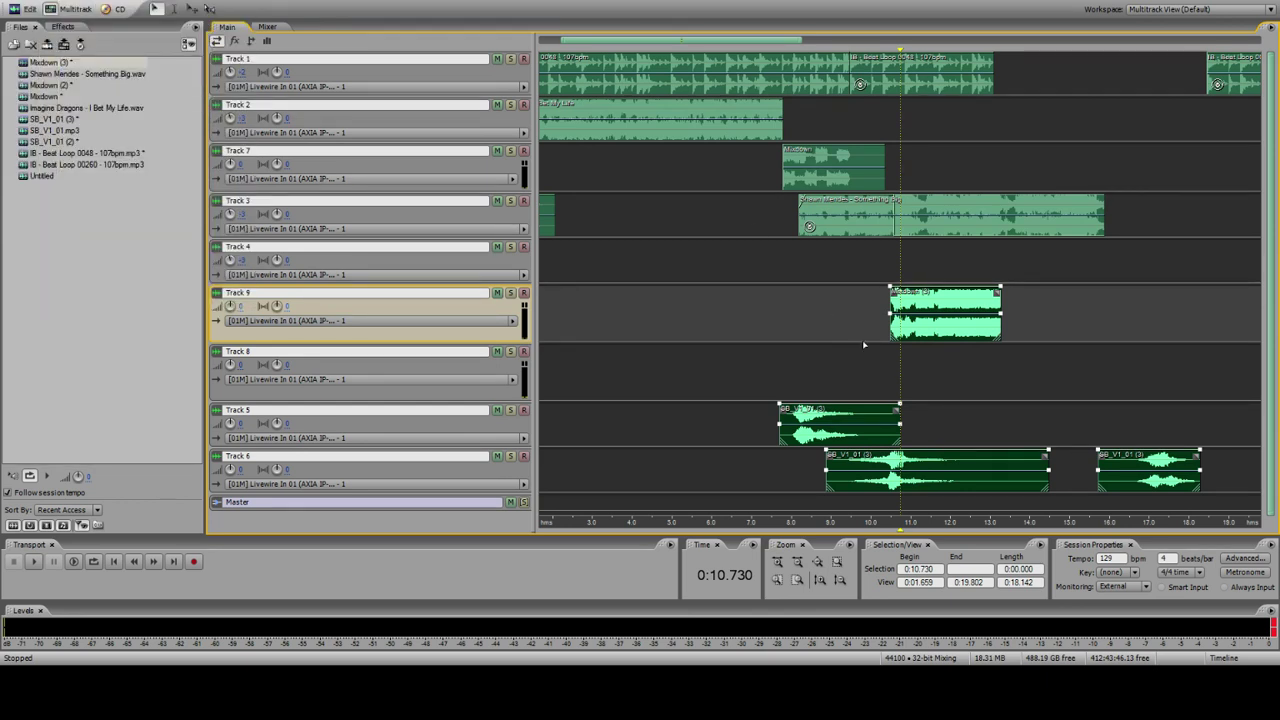
pyautogui.keyDown('ctrl'); pyautogui.click(899, 306); pyautogui.keyUp('ctrl')
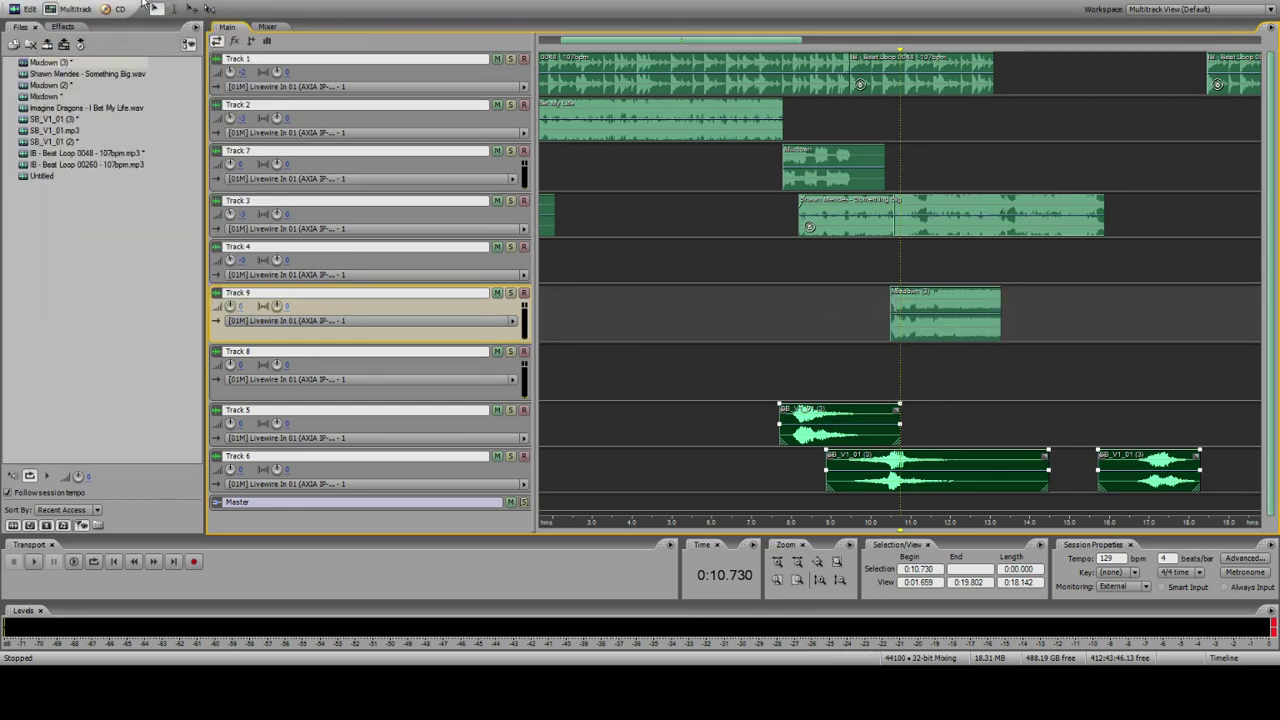
pyautogui.click(885, 352)
pyautogui.moveTo(1224, 475); pyautogui.dragTo(804, 287)
pyautogui.click(890, 322)
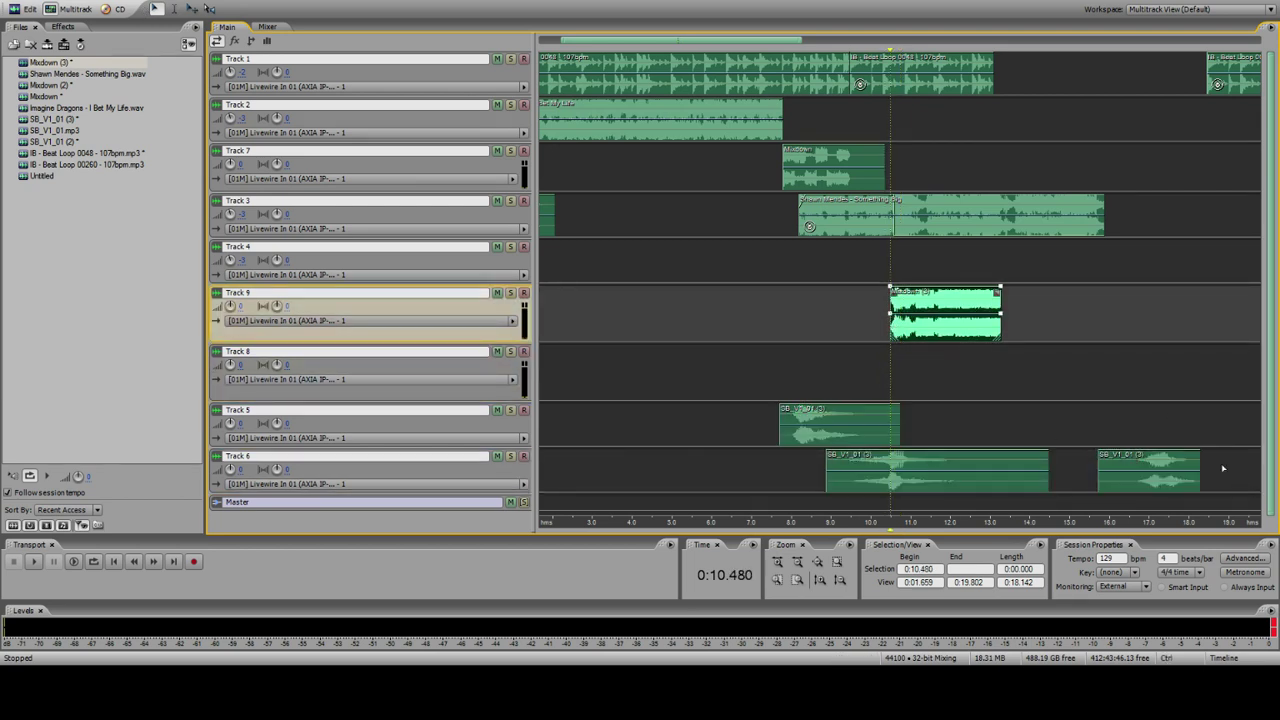
pyautogui.moveTo(1222, 468); pyautogui.dragTo(800, 300)
pyautogui.moveTo(915, 324); pyautogui.dragTo(899, 266)
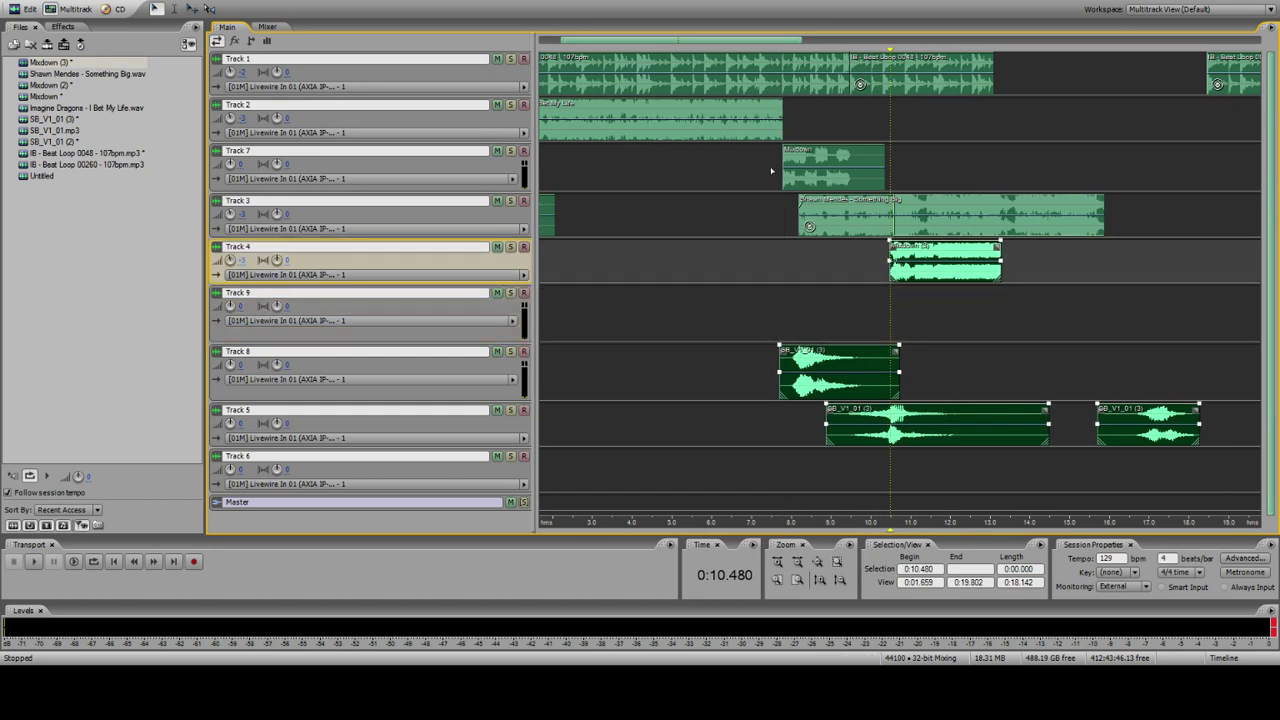
# Step: Play the transition and move the last SB_V1_01 clip on track 5 to track 4, starting at about 0:14
pyautogui.click(622, 120)
pyautogui.press('space')
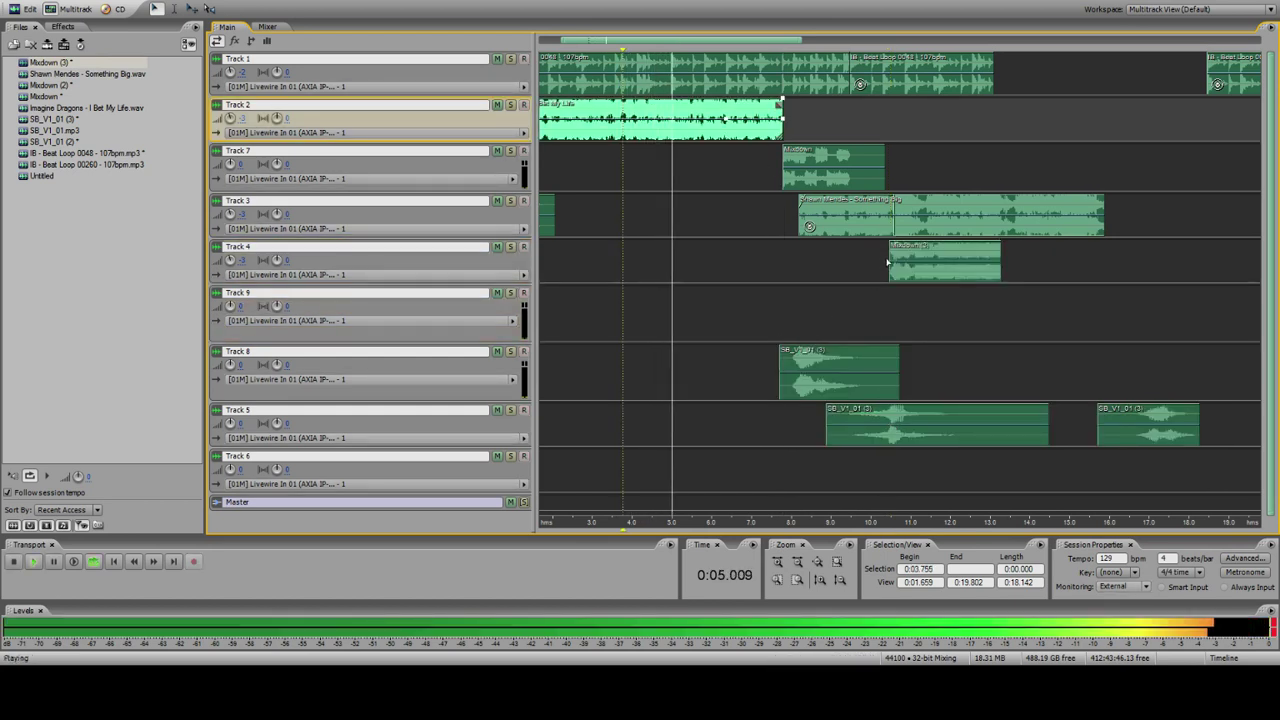
pyautogui.click(887, 262)
pyautogui.moveTo(1144, 425); pyautogui.dragTo(1080, 262)
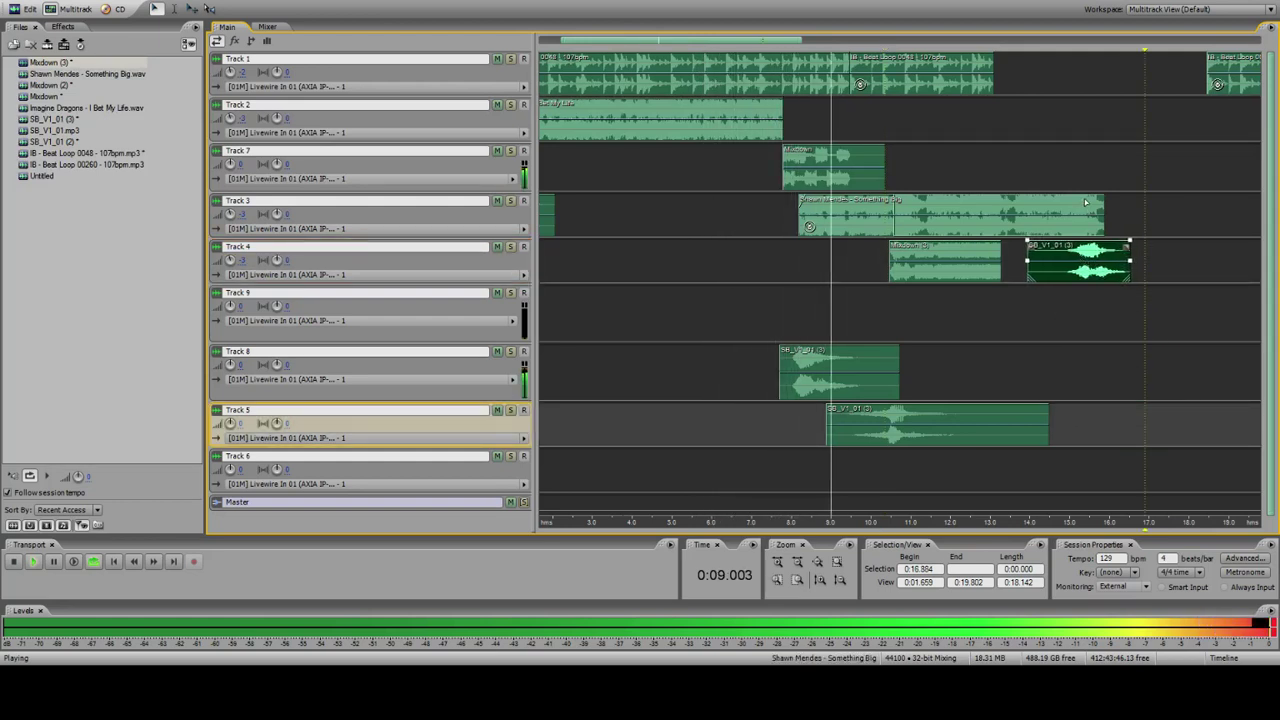
pyautogui.click(825, 120)
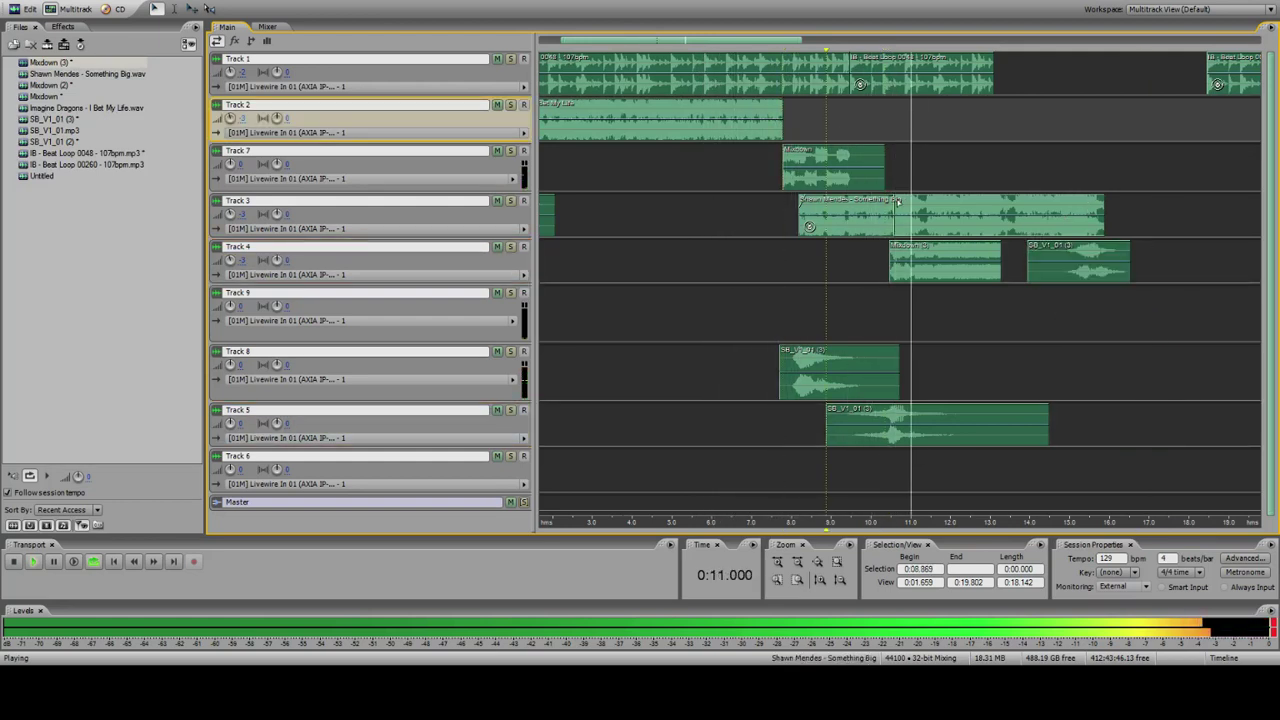
pyautogui.click(882, 163)
pyautogui.click(974, 160)
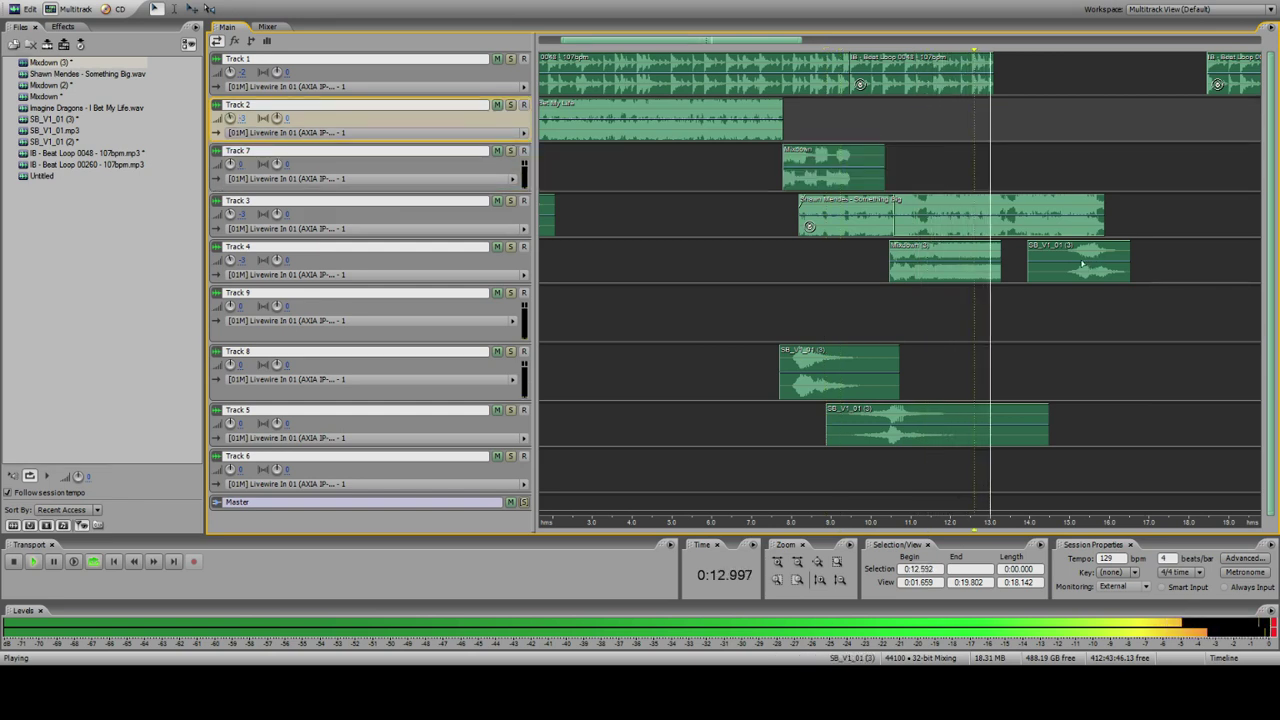
# Step: Move the SB_V1_01 clip from track 4 to track 7, starting at about 0:11.3, and play that part
pyautogui.moveTo(1082, 263); pyautogui.dragTo(976, 168)
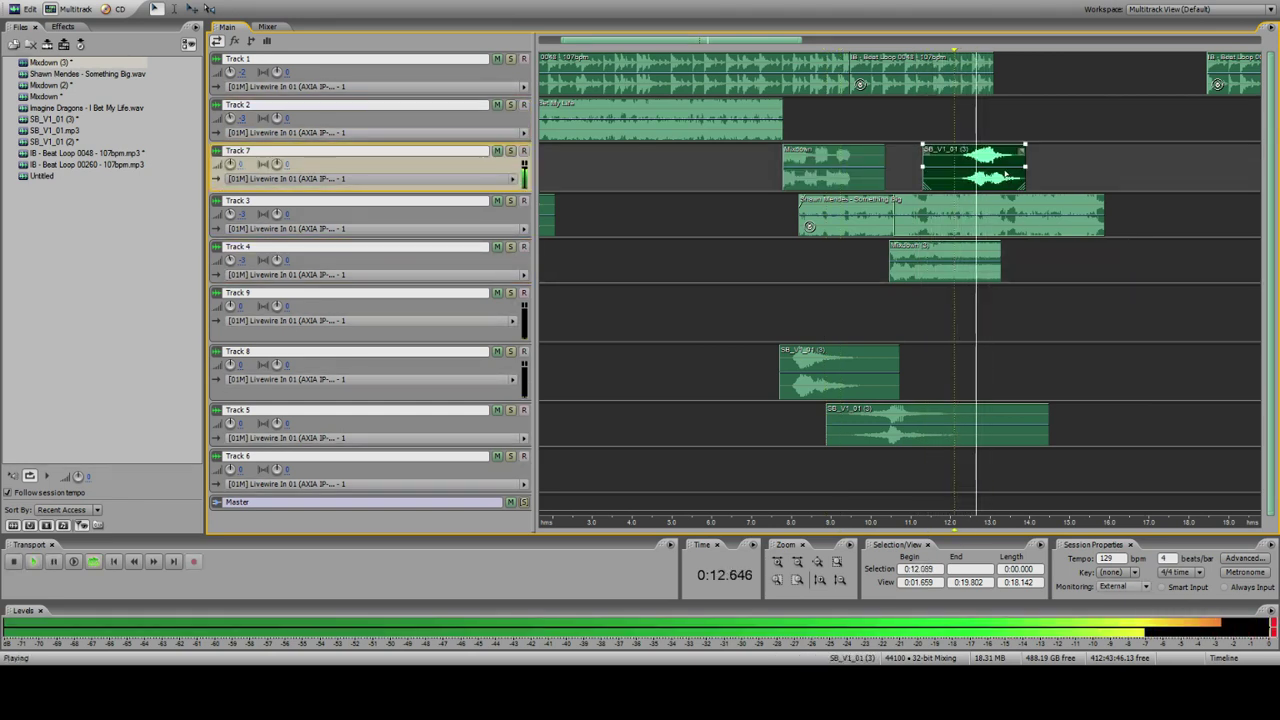
pyautogui.click(938, 70)
pyautogui.press('space')
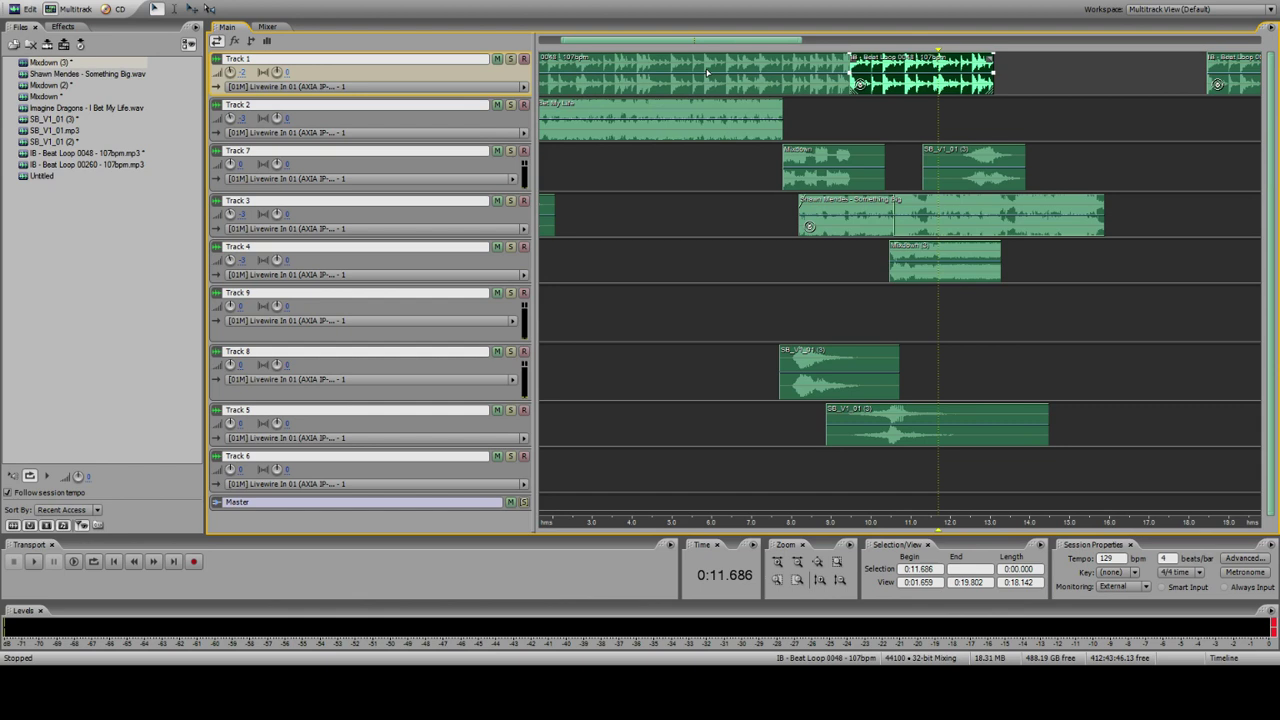
# Step: Delete the SB_V1_01 clip that follows the mixdown on track 7
pyautogui.click(797, 561)
pyautogui.click(783, 162)
pyautogui.press('Delete')
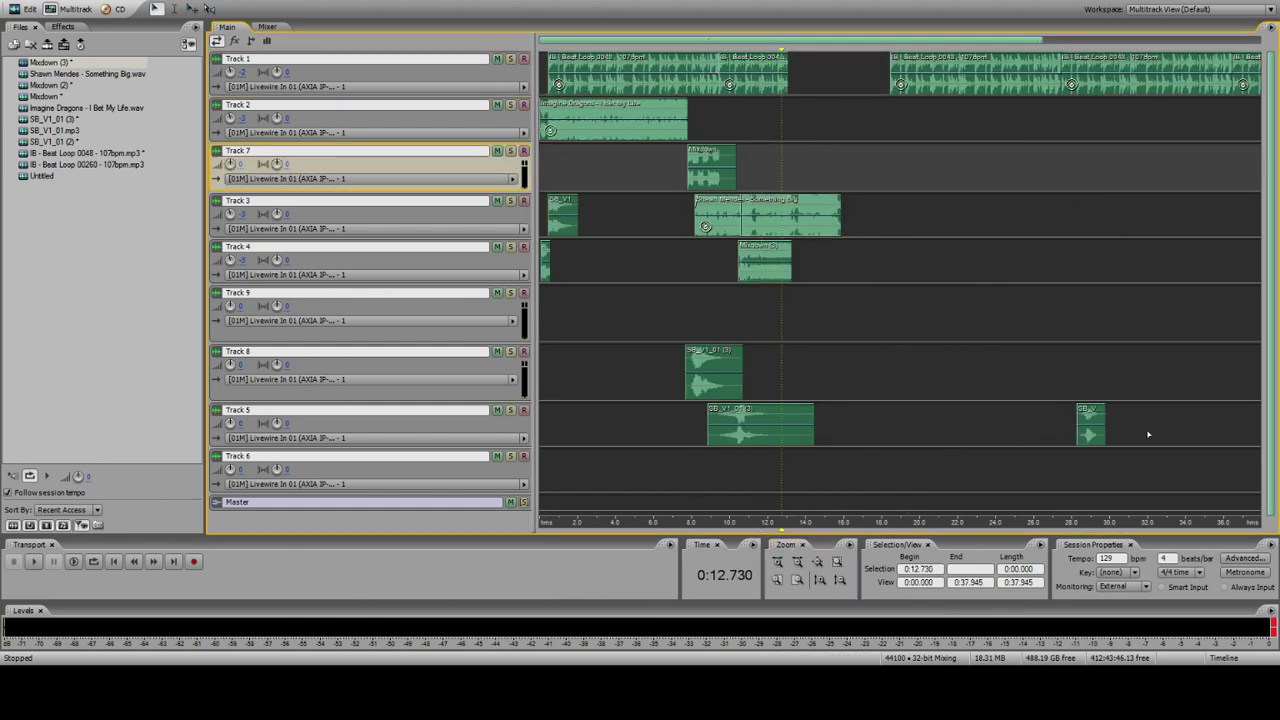
# Step: Move the SB_V1_01 clip at about 0:28 on track 5 to track 7 at about 0:12.2 and play the section
pyautogui.moveTo(1091, 430); pyautogui.dragTo(786, 168)
pyautogui.click(763, 134)
pyautogui.press('space')
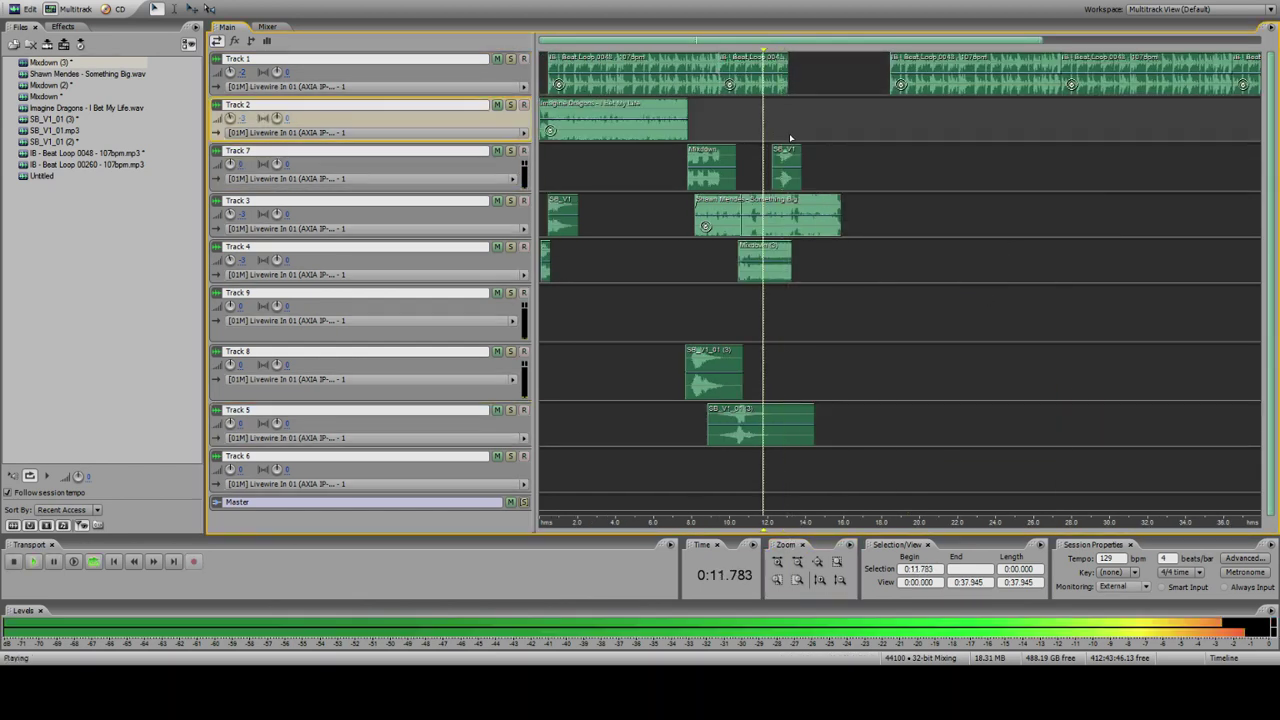
pyautogui.click(781, 116)
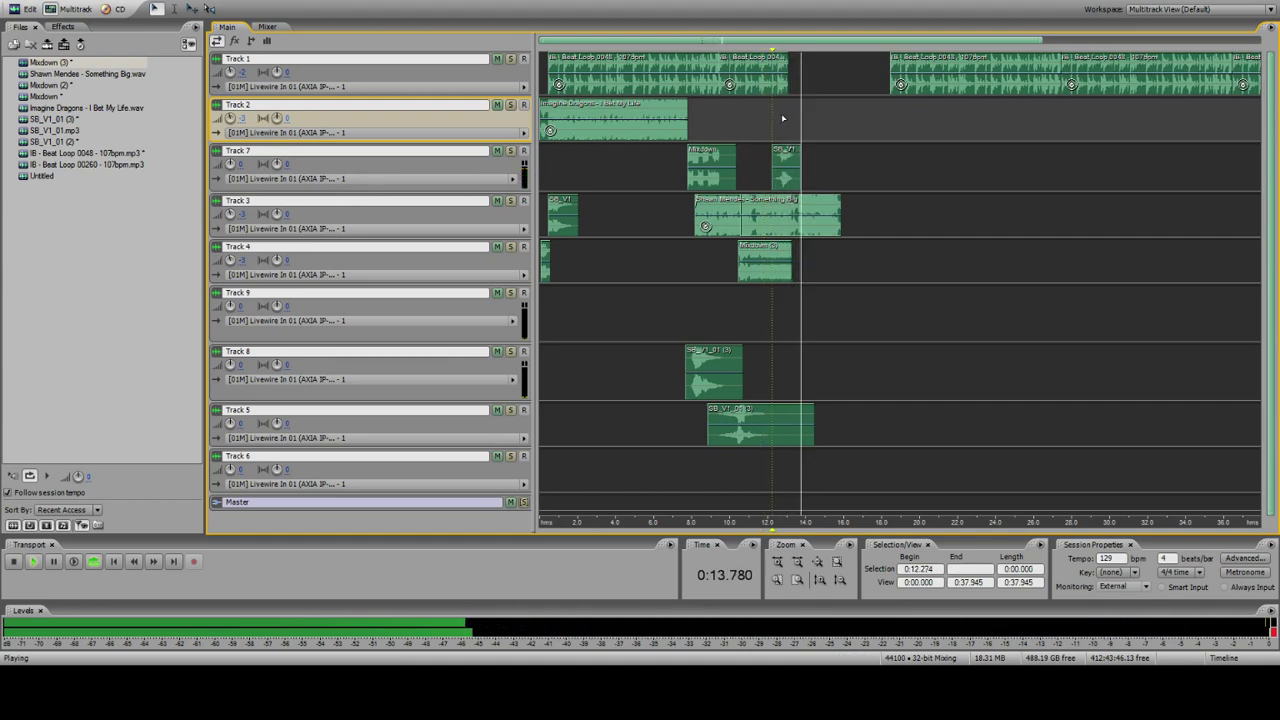
# Step: Stop playback and delete the short SB_V1_01 clip at about 0:12.2 on track 7
pyautogui.press('space')
pyautogui.click(778, 165)
pyautogui.press('Delete')
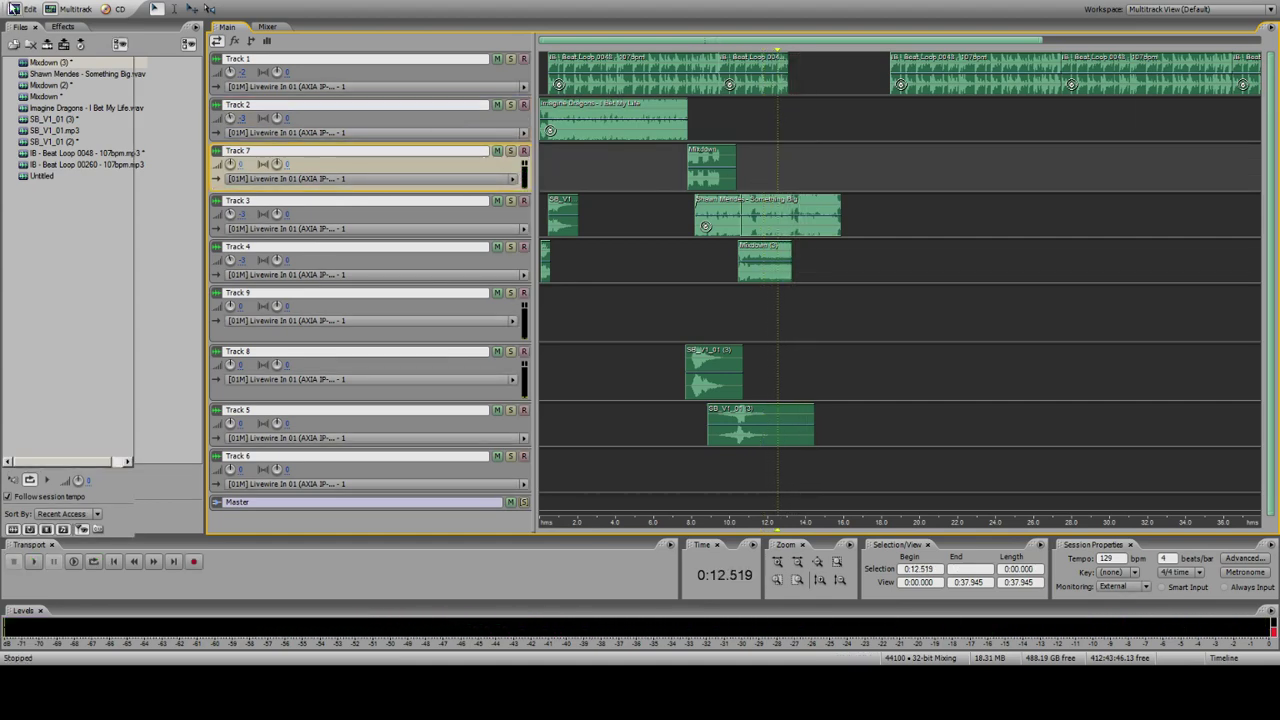
pyautogui.click(12, 8)
pyautogui.click(12, 1)
pyautogui.click(75, 1)
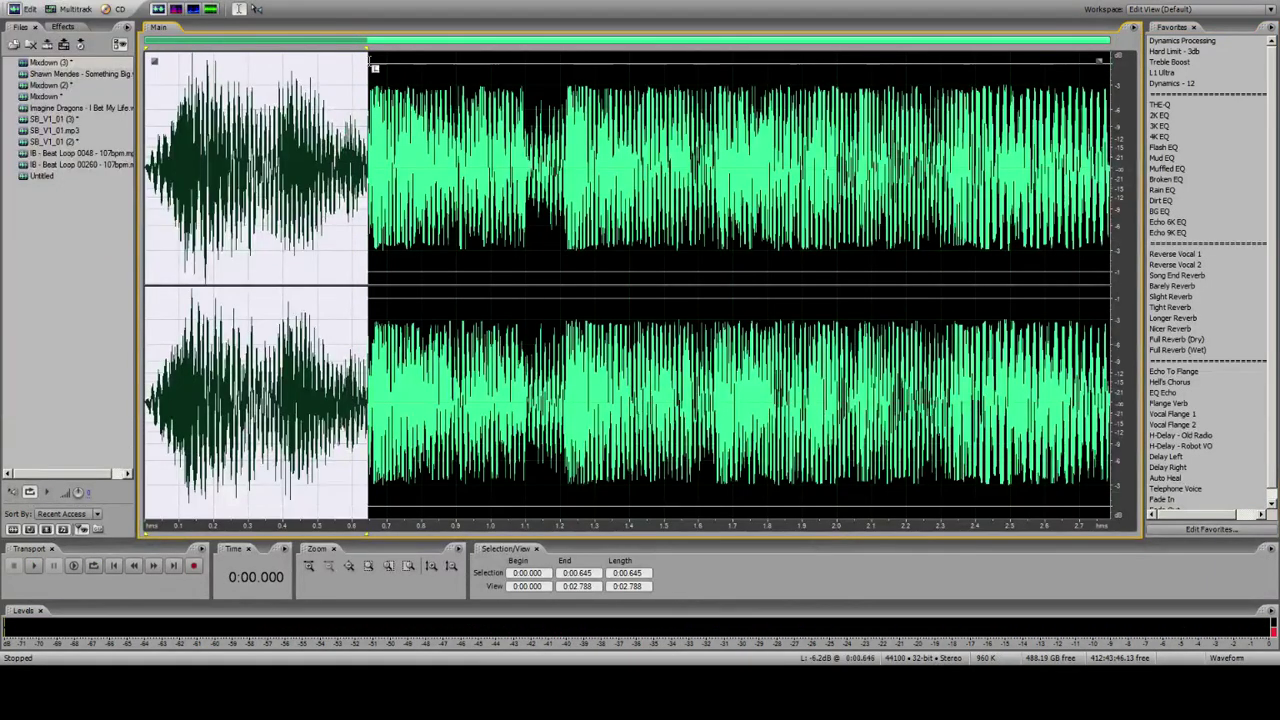
pyautogui.click(68, 9)
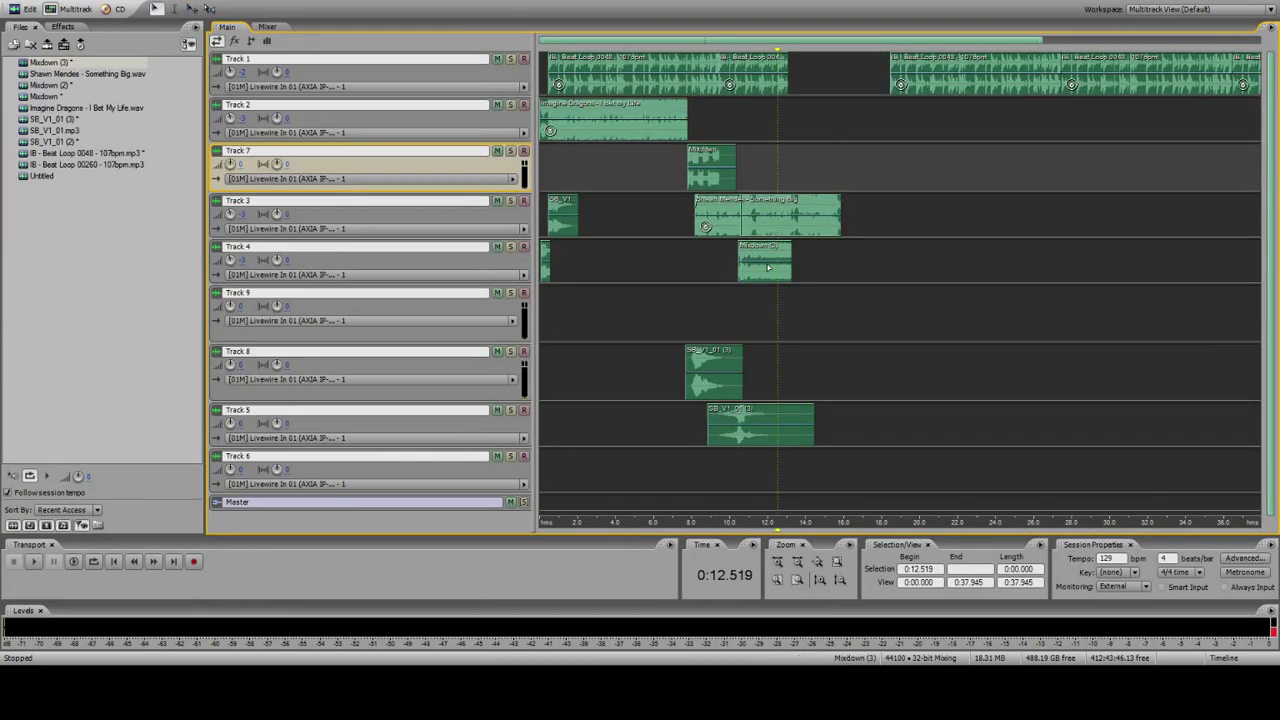
# Step: Play the end of the beat loop from about 0:12.2 and stop playback
pyautogui.click(771, 171)
pyautogui.press('space')
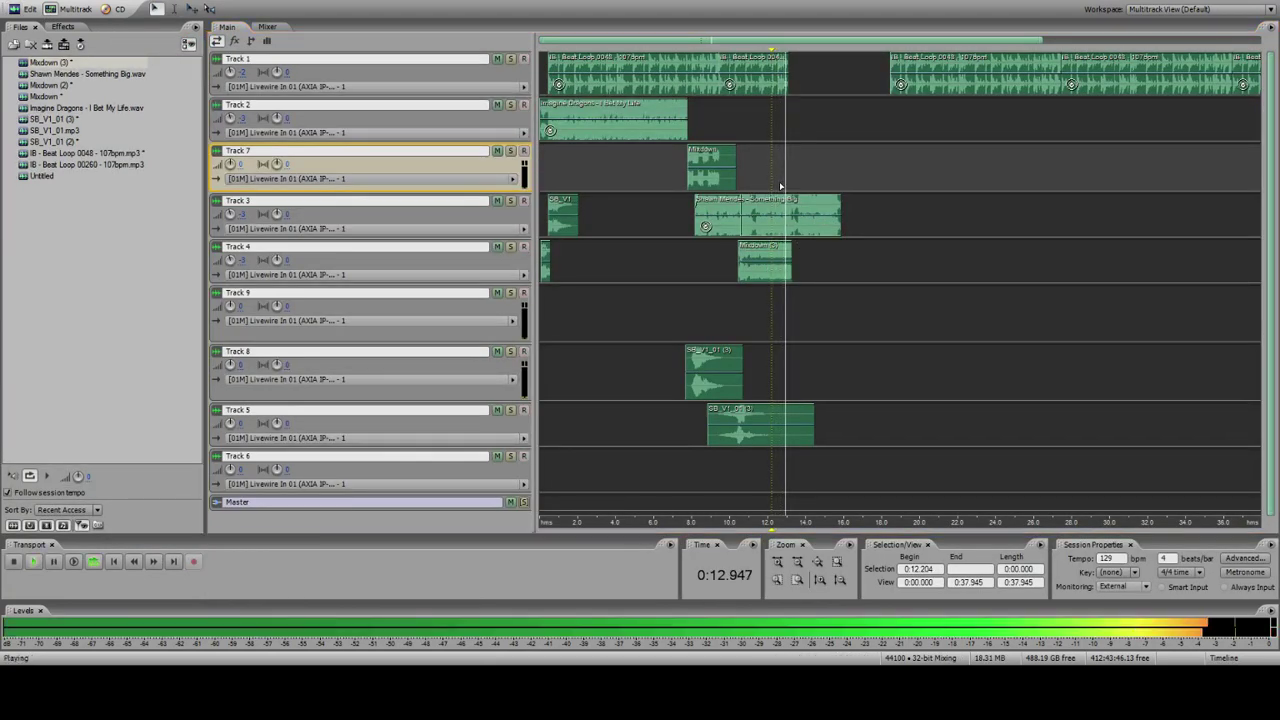
pyautogui.press('space')
# Step: Open the Mixdown (3) clip from track 4 for editing and append 1 second of silence at its end
pyautogui.doubleClick(786, 277)
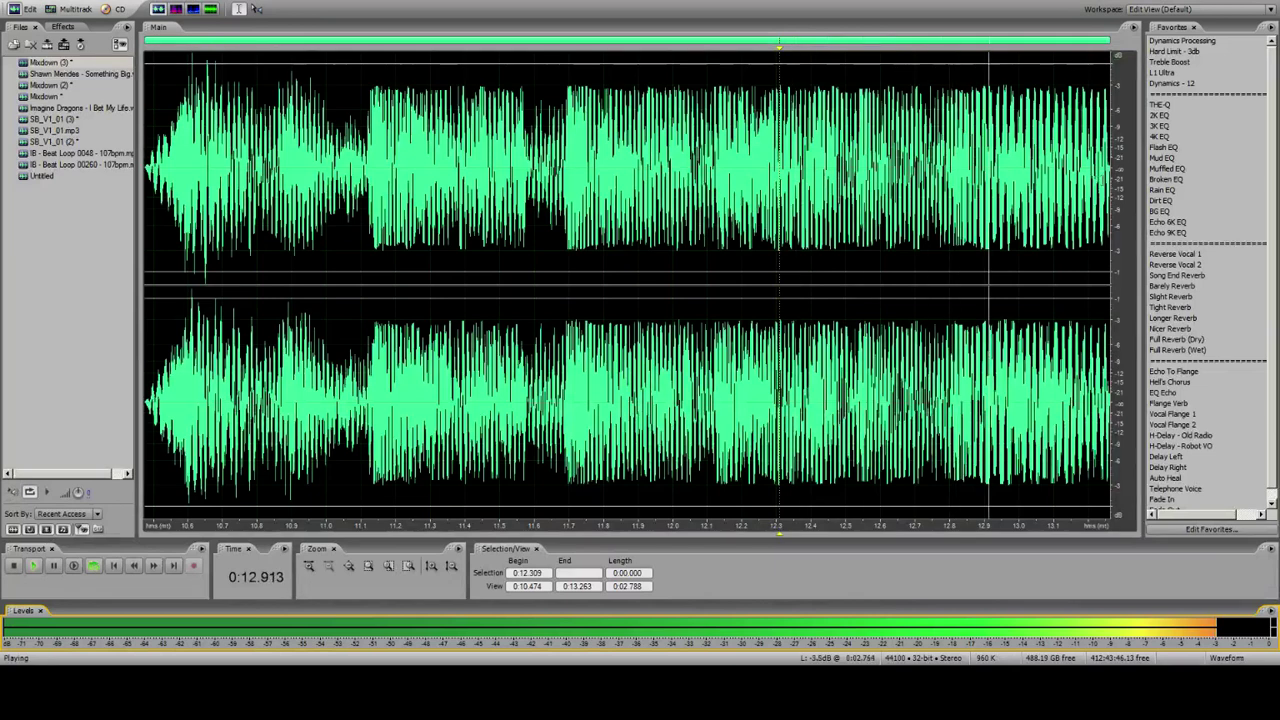
pyautogui.click(1110, 188)
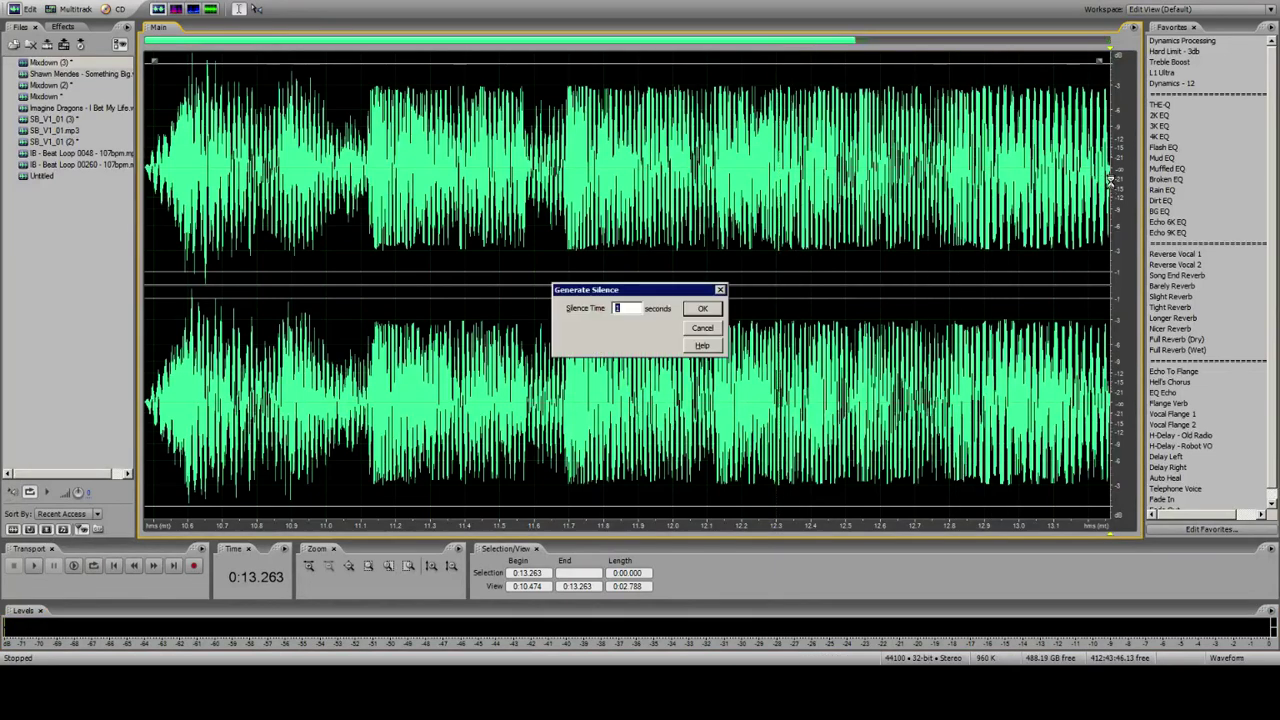
pyautogui.press('Return')
# Step: Apply the Song End Reverb and Longer Reverb favorites to Mixdown (3) from about 0:12.79 to its end
pyautogui.click(731, 170)
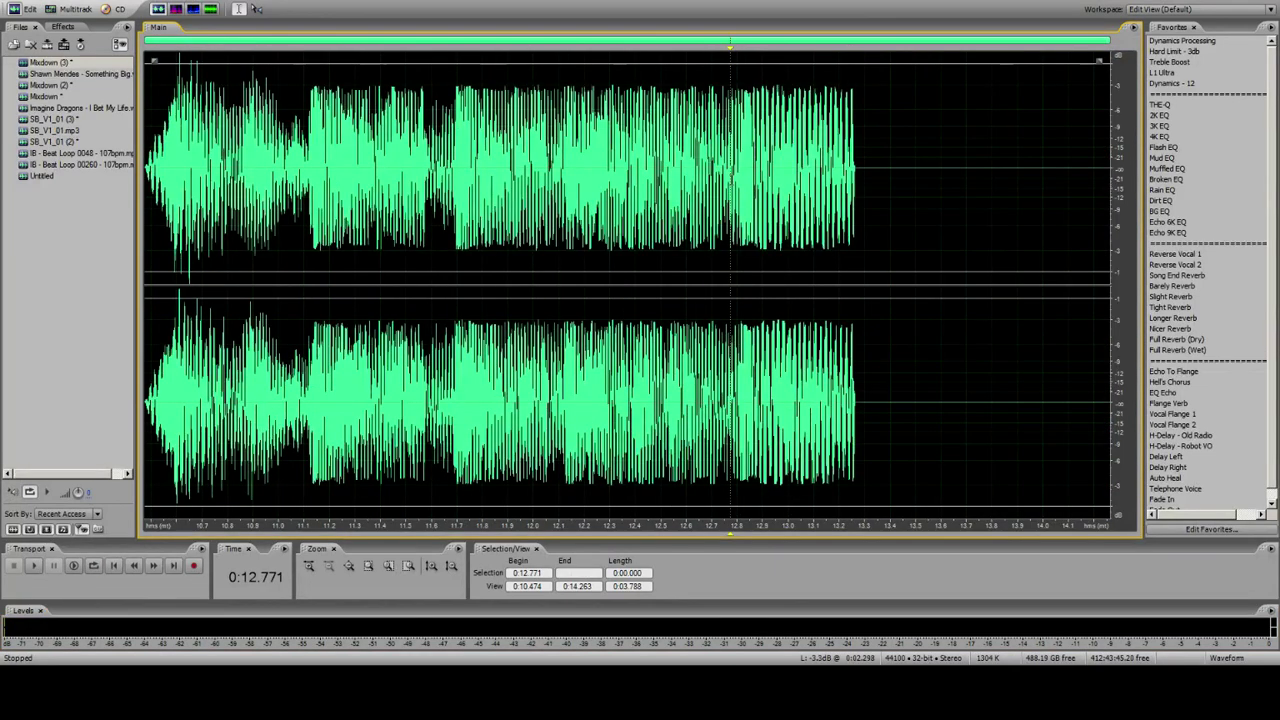
pyautogui.moveTo(733, 170); pyautogui.dragTo(1211, 240)
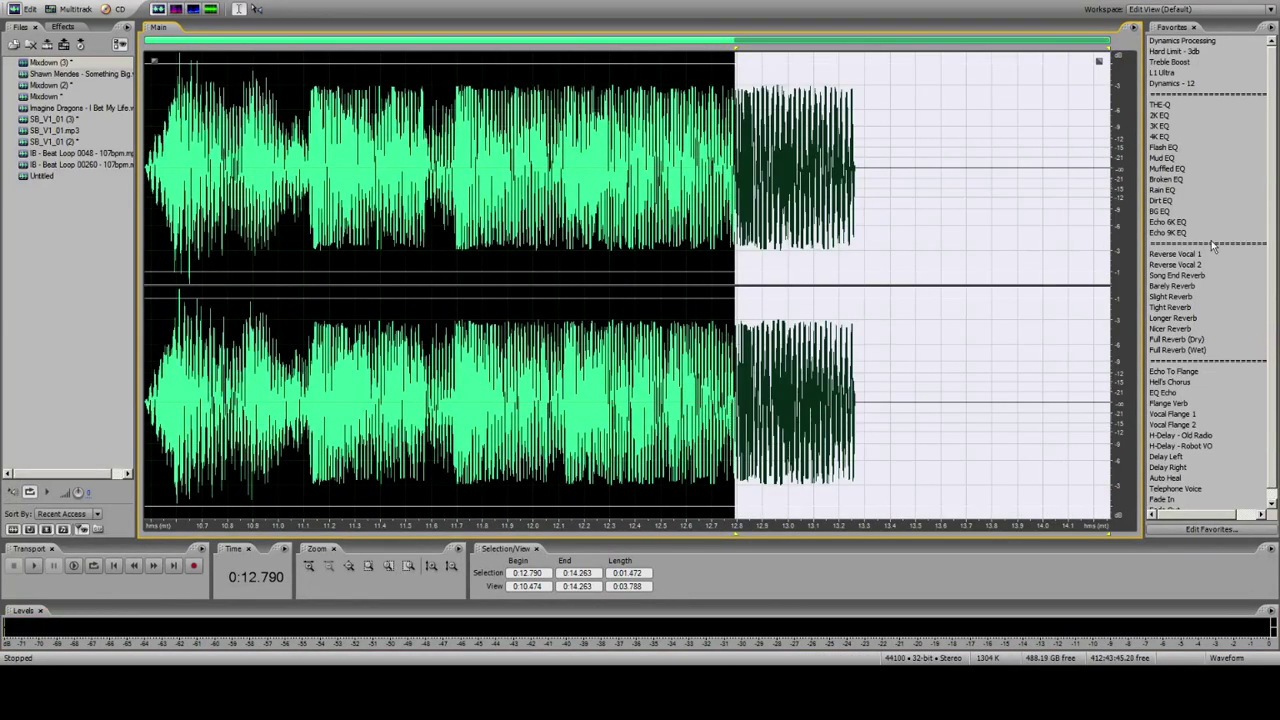
pyautogui.click(1174, 277)
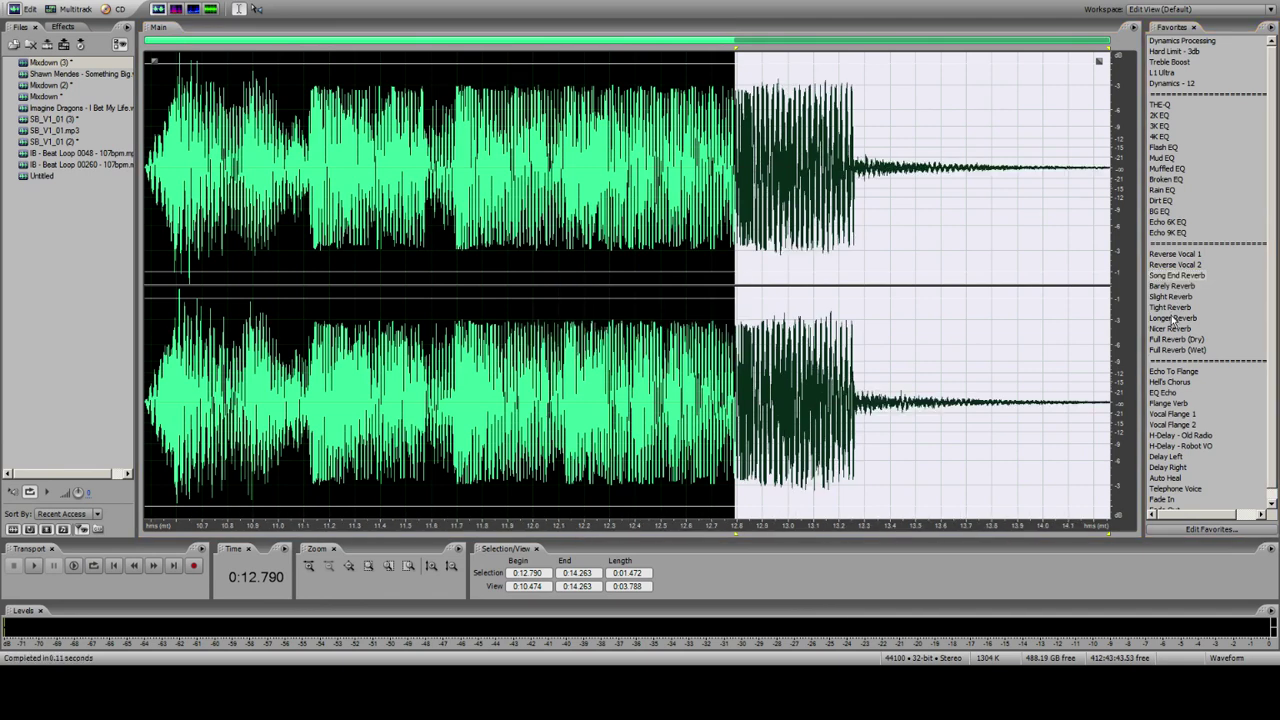
pyautogui.click(1173, 319)
# Step: Play the reverbed mixdown from about 0:12.1, first alone and again within the multitrack session
pyautogui.click(556, 150)
pyautogui.press('space')
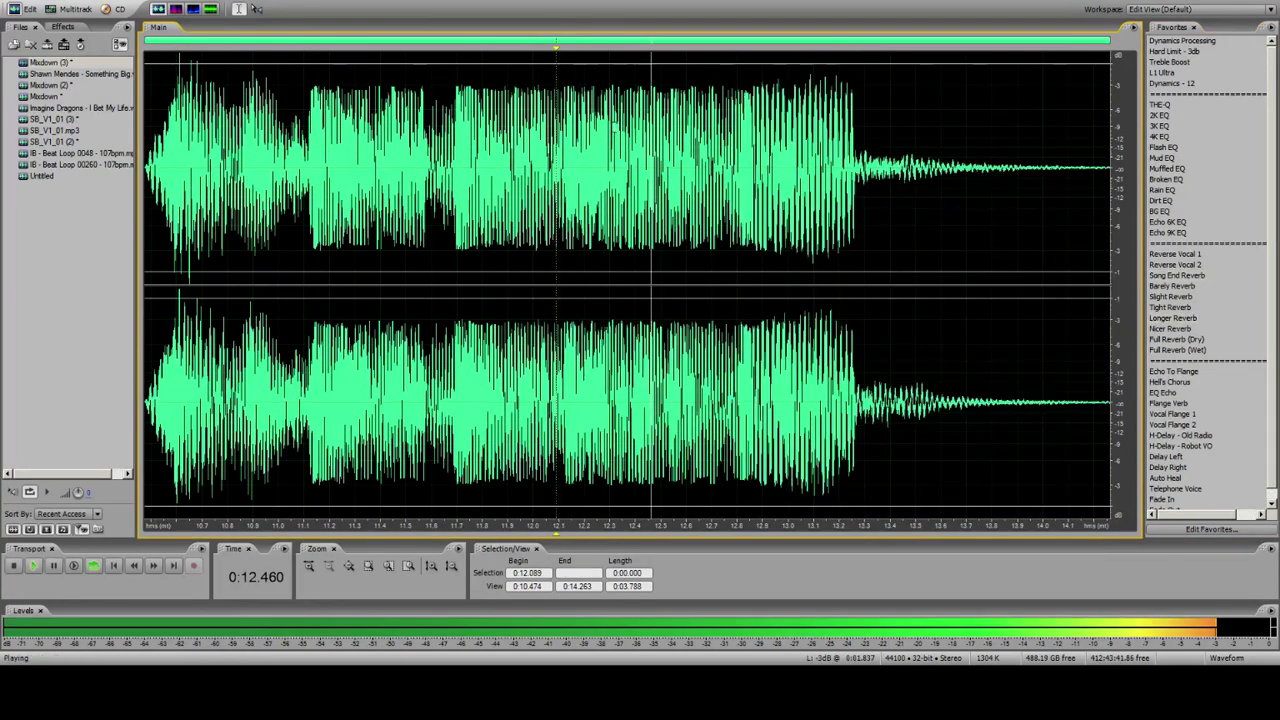
pyautogui.press('9')
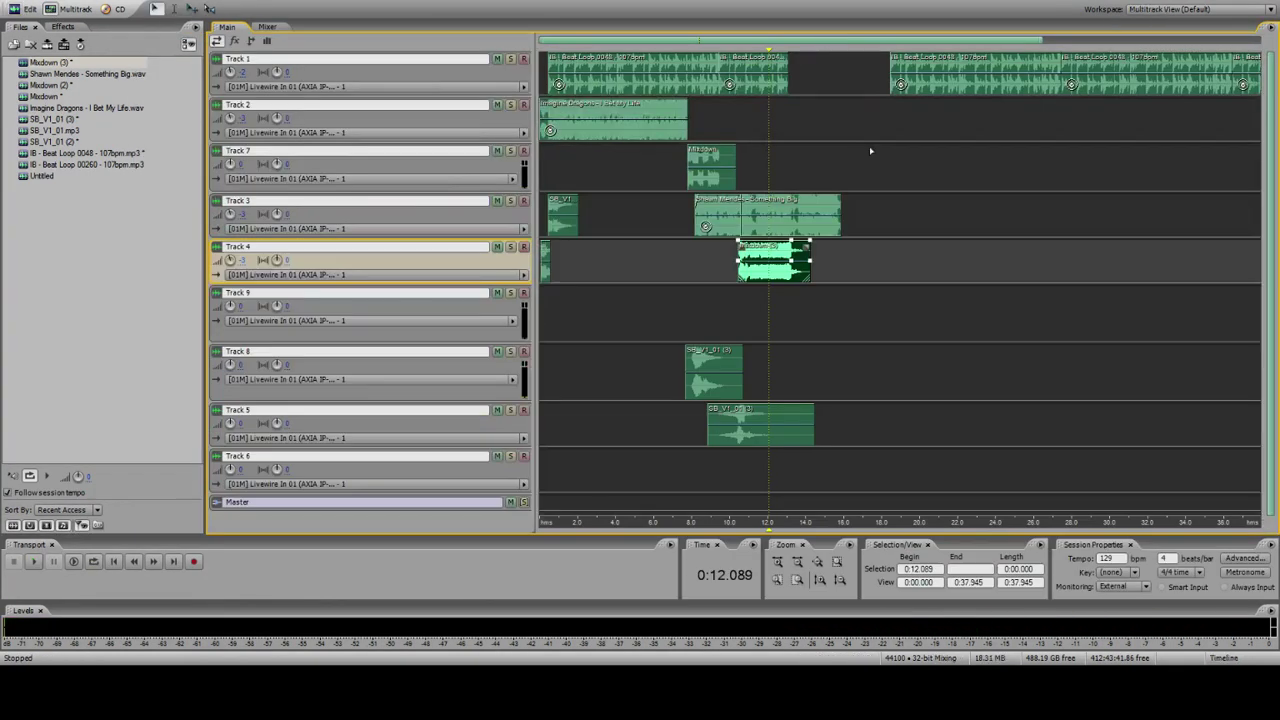
pyautogui.press('space')
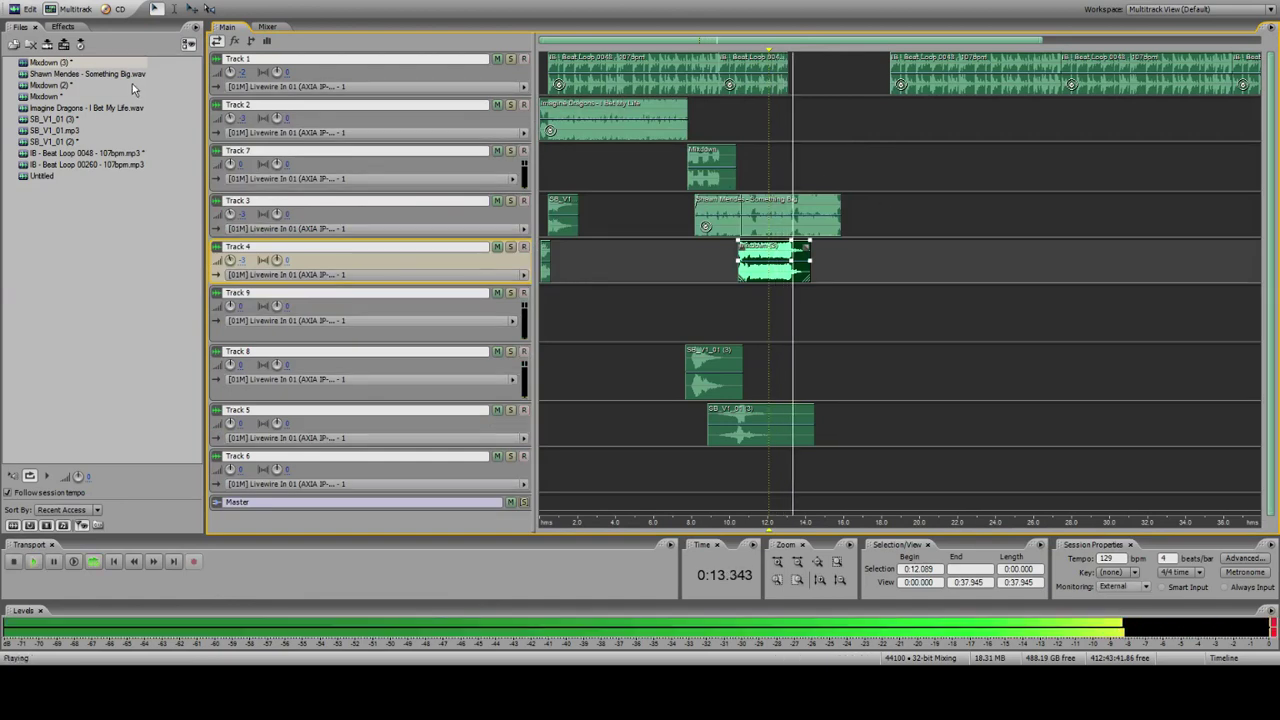
pyautogui.press('space')
# Step: Return to the edit view, start opening an audio file, and audition SB_V1_09.mp3 and SB_V1_28.mp3
pyautogui.press('8')
pyautogui.click(9, 1)
pyautogui.click(22, 18)
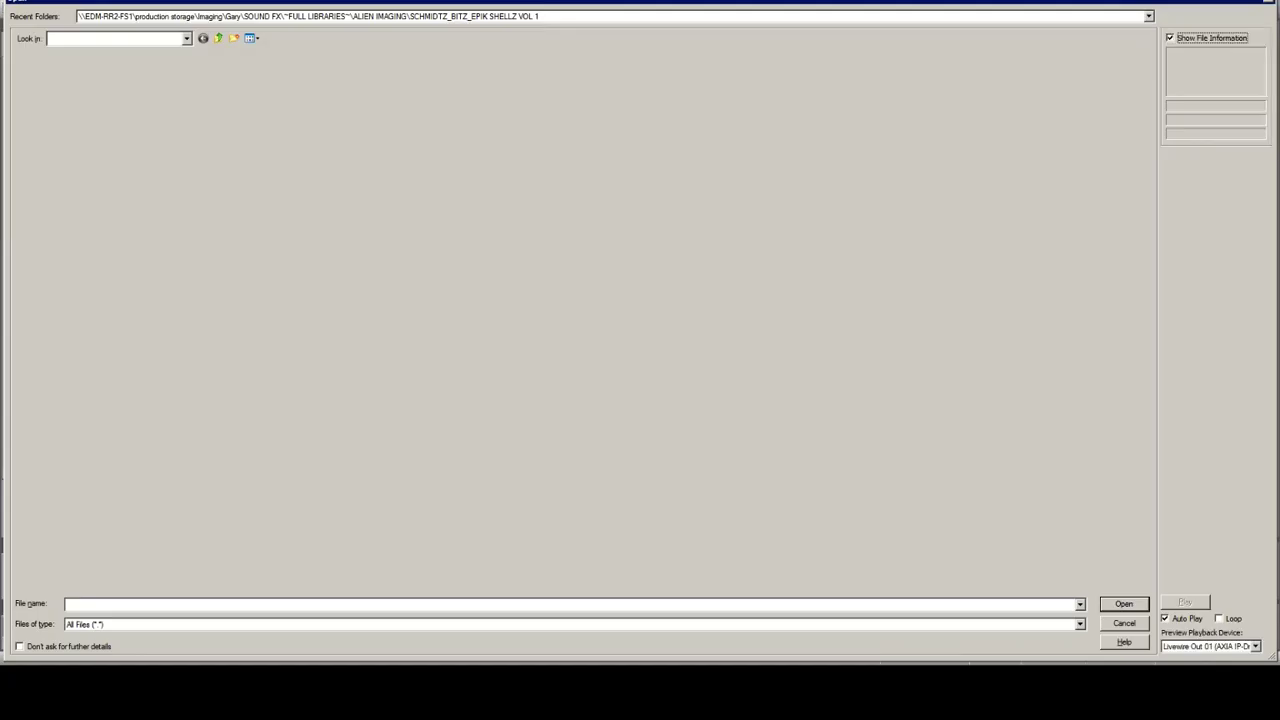
pyautogui.click(51, 165)
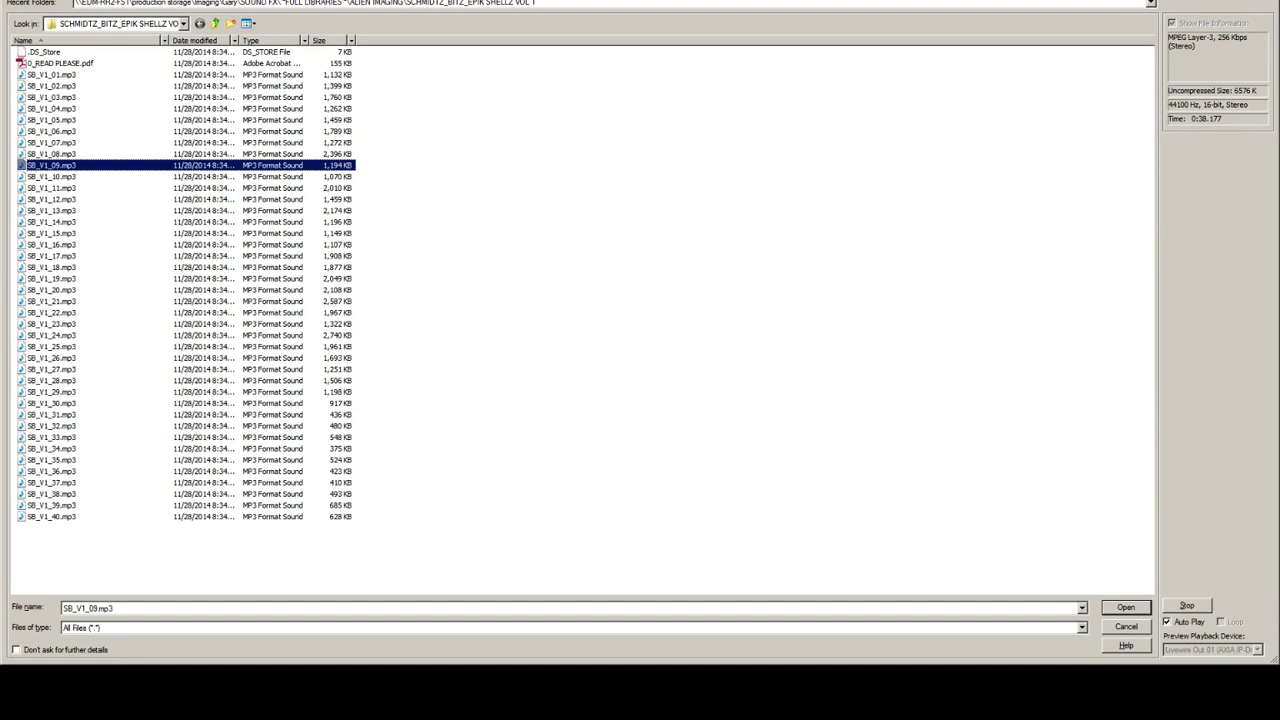
pyautogui.click(51, 380)
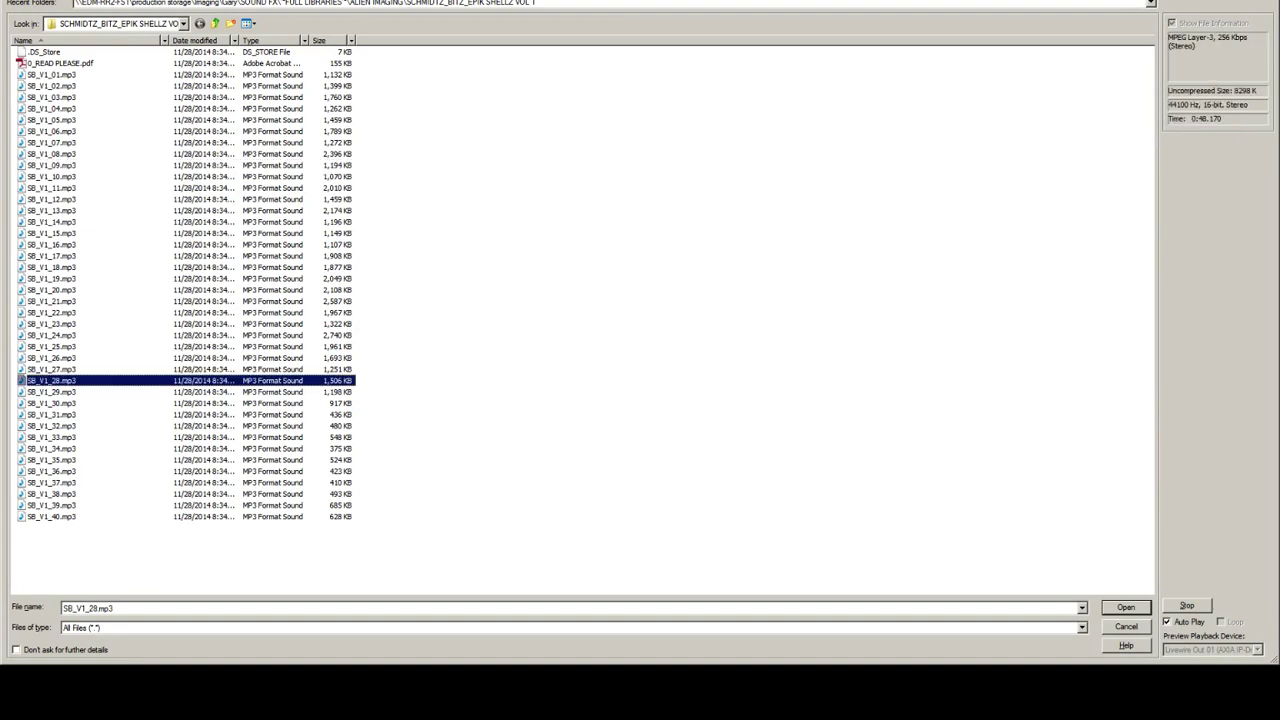
# Step: Go up to the ~FULL LIBRARIES~ folder in the sound effects storage and open its FICTIVE folder
pyautogui.click(115, 23)
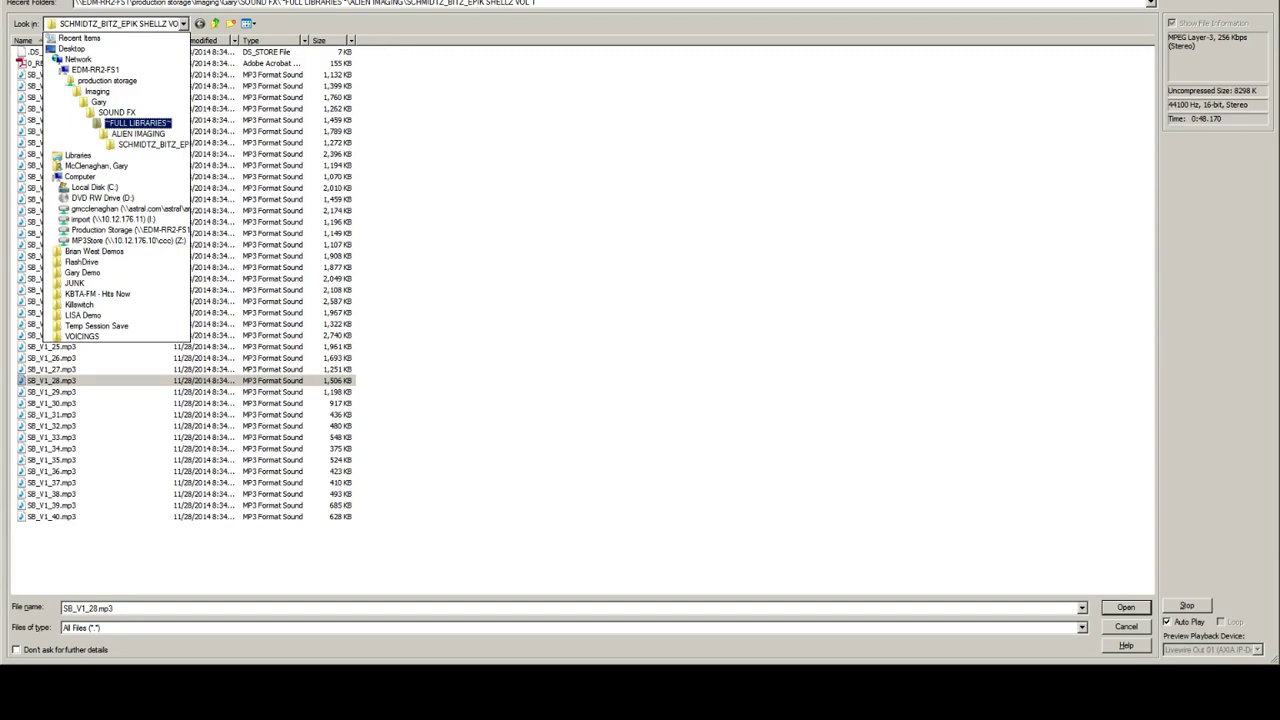
pyautogui.click(138, 123)
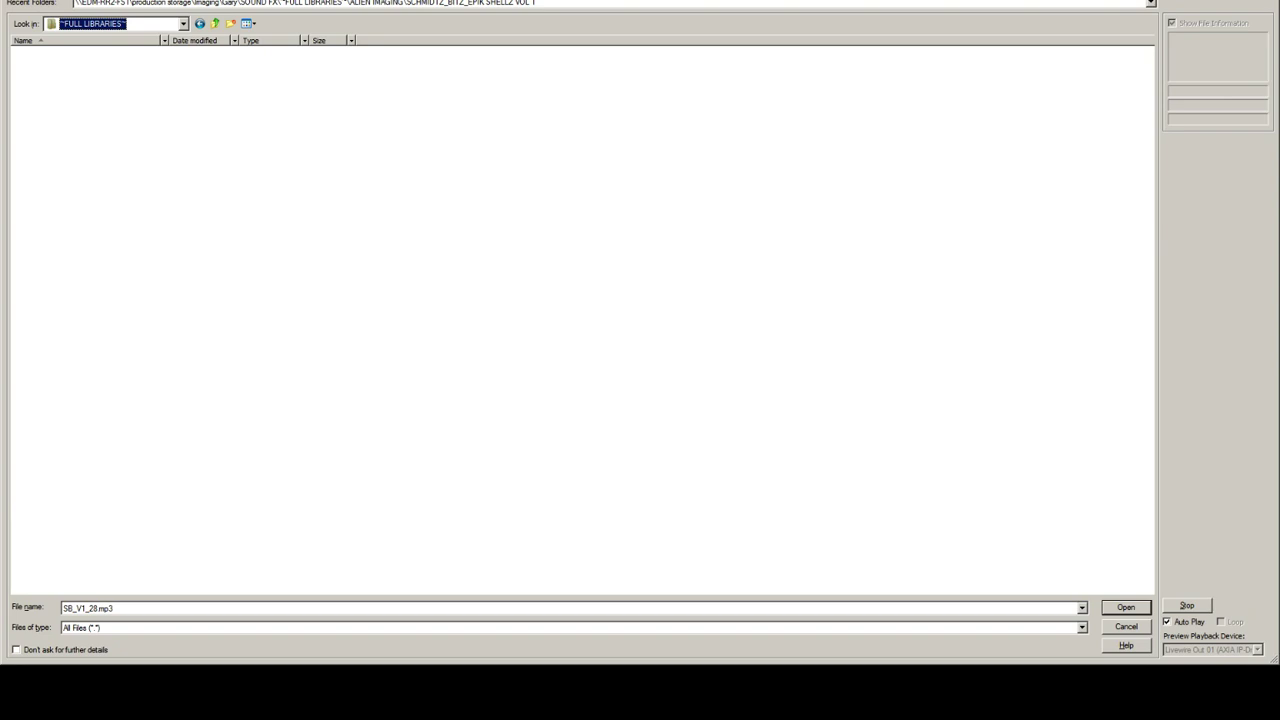
pyautogui.click(115, 23)
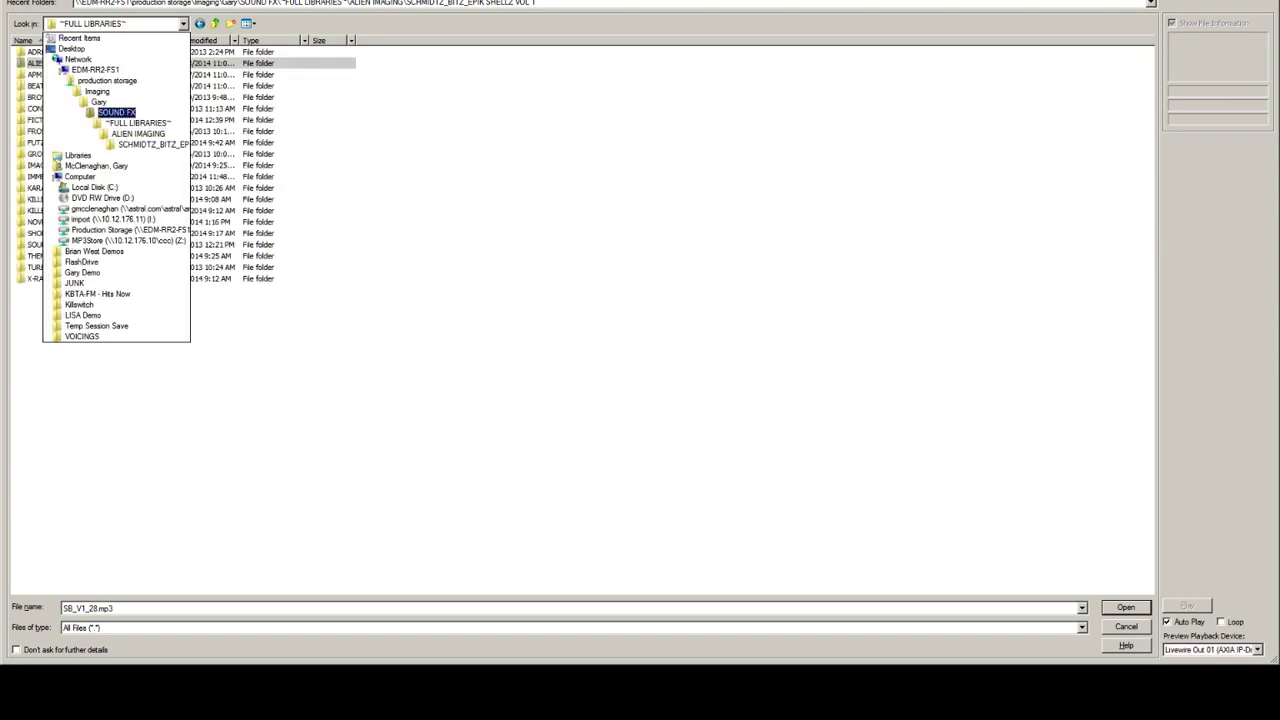
pyautogui.press('Return')
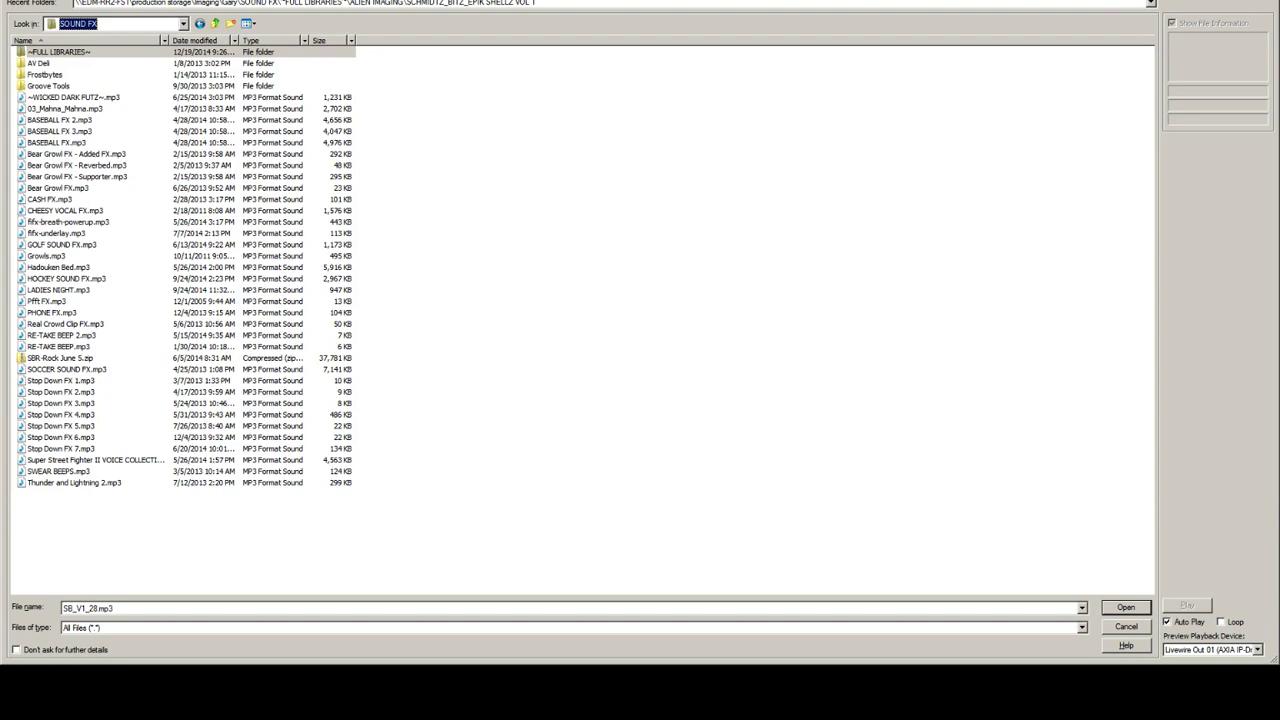
pyautogui.doubleClick(59, 51)
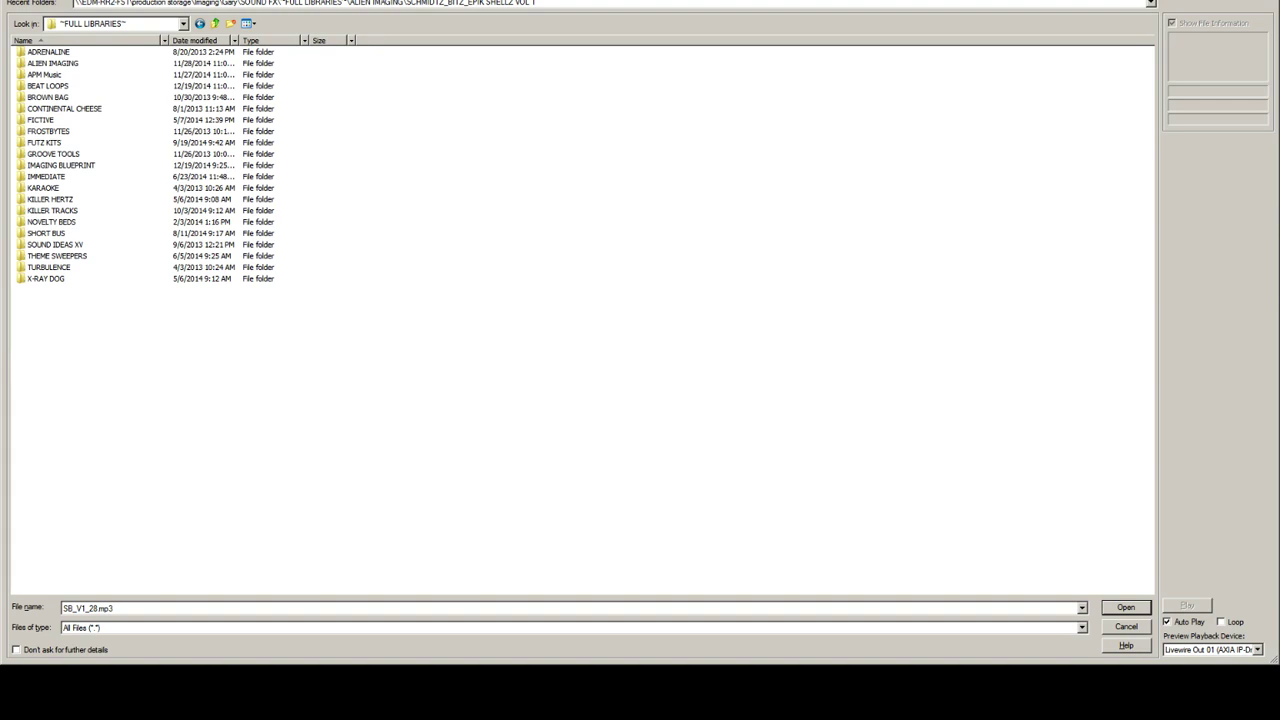
pyautogui.press('f')
pyautogui.press('Return')
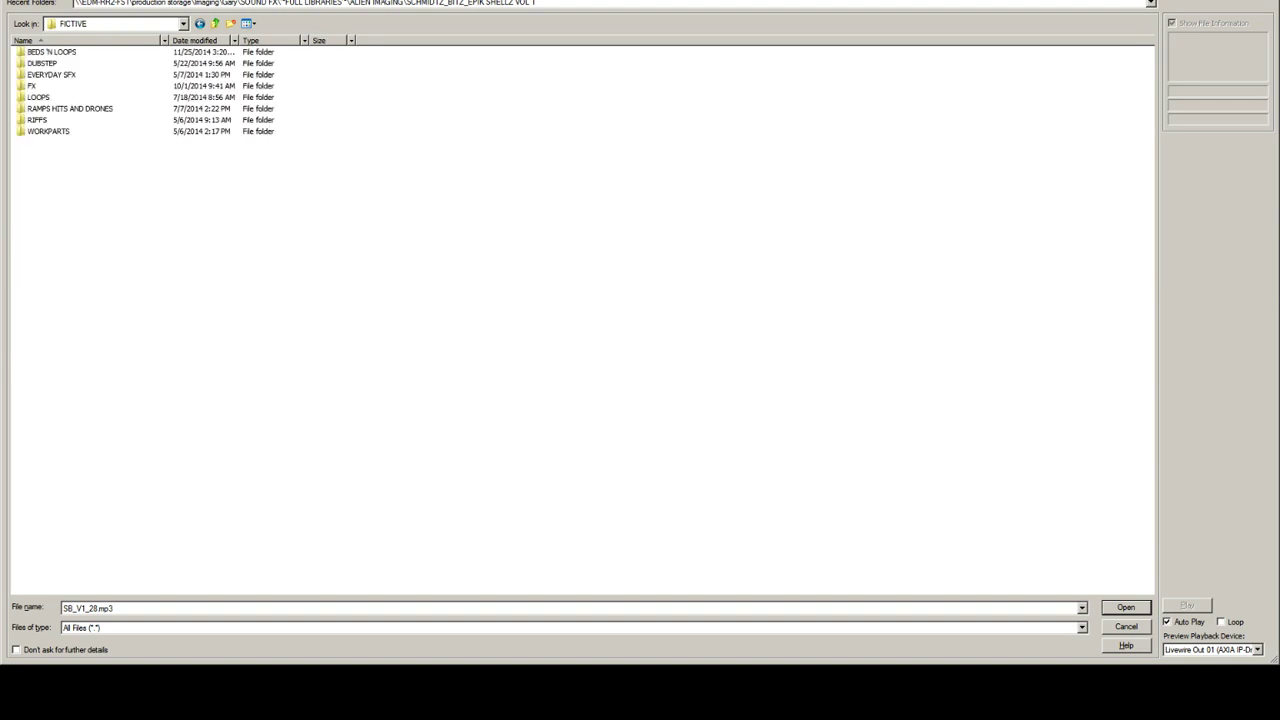
pyautogui.press('r')
pyautogui.press('r')
pyautogui.press('Return')
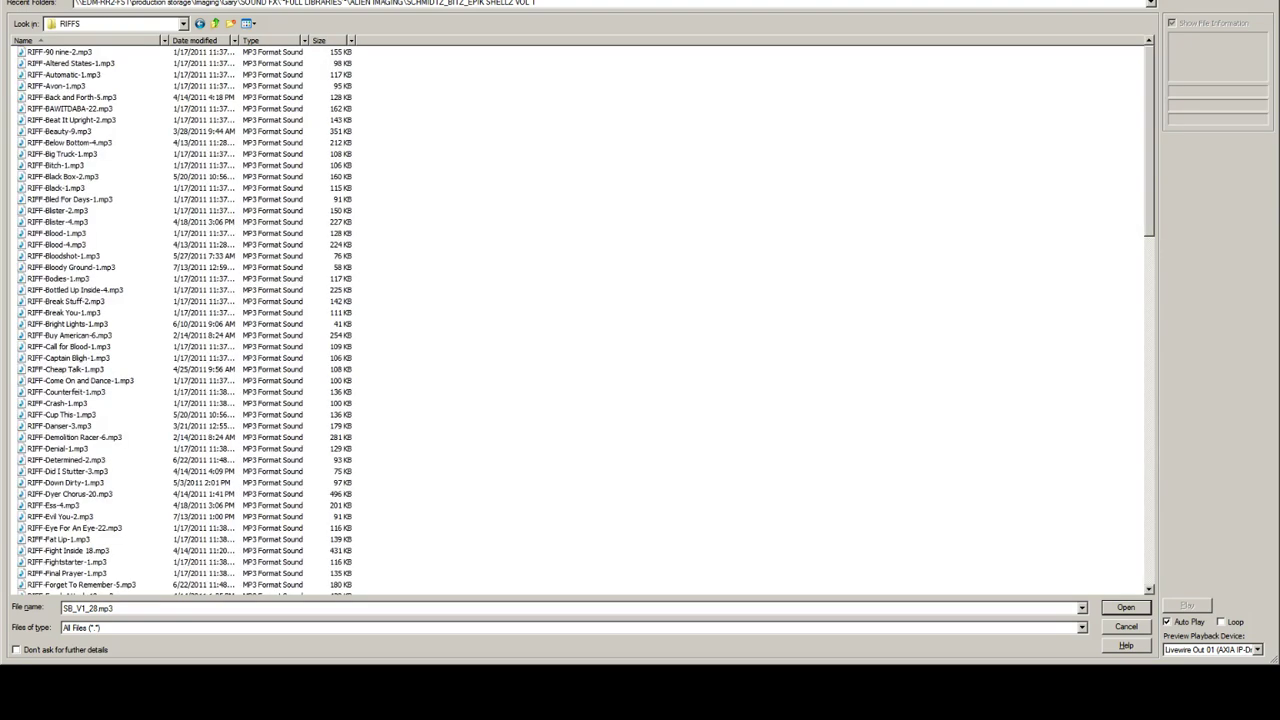
pyautogui.press('BackSpace')
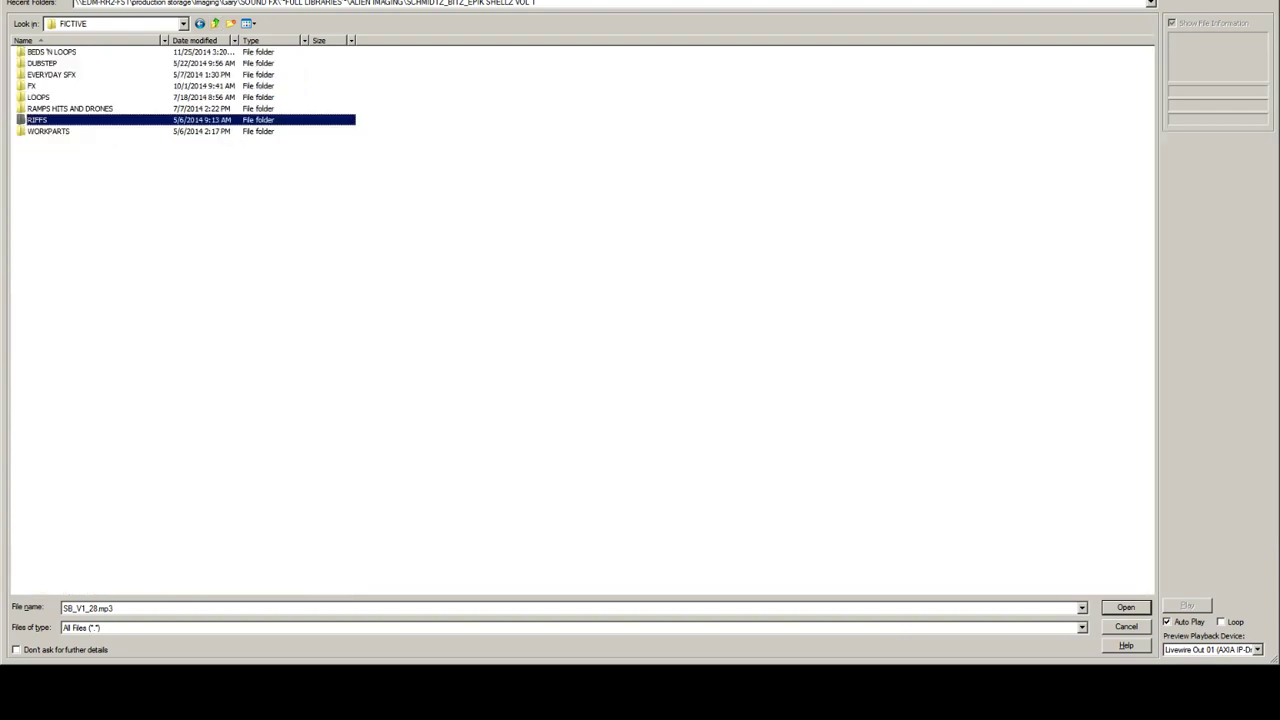
# Step: Audition hits in the RAMPS HITS AND DRONES folder and open HIT-BEST ENDER EVER.mp3
pyautogui.press('r')
pyautogui.press('Return')
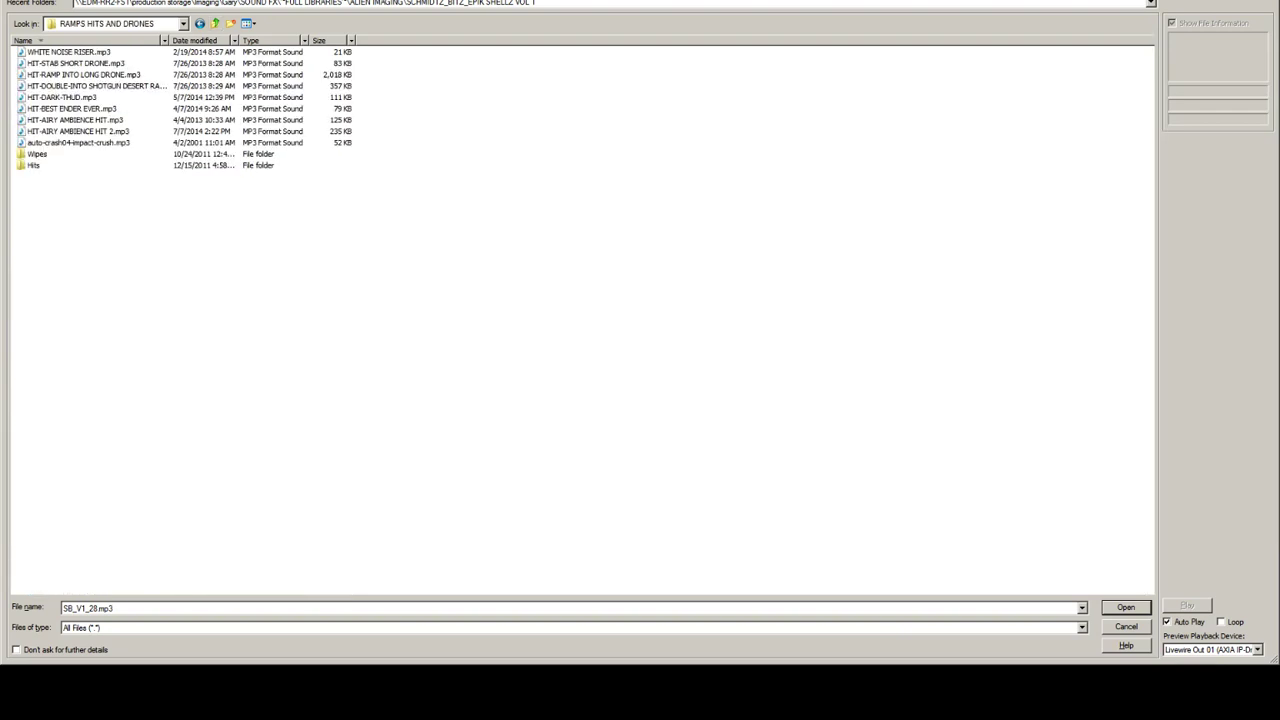
pyautogui.click(75, 63)
pyautogui.click(96, 86)
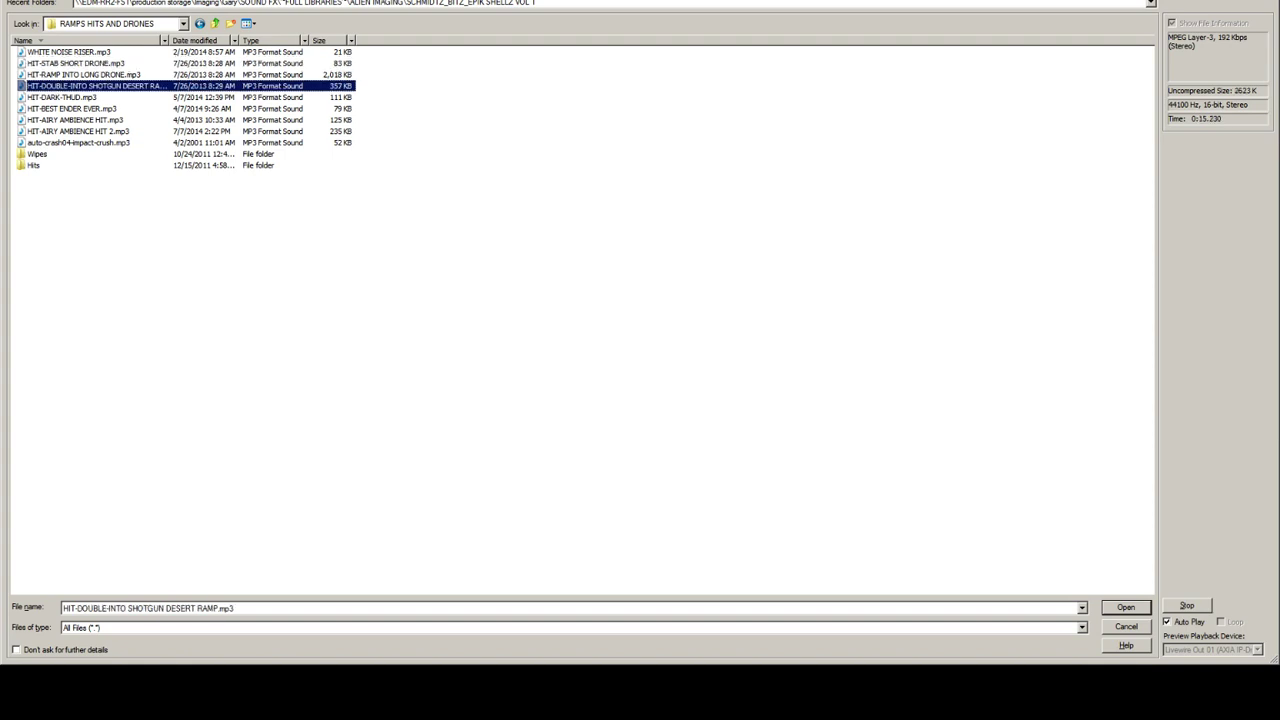
pyautogui.press('Down')
pyautogui.press('Down')
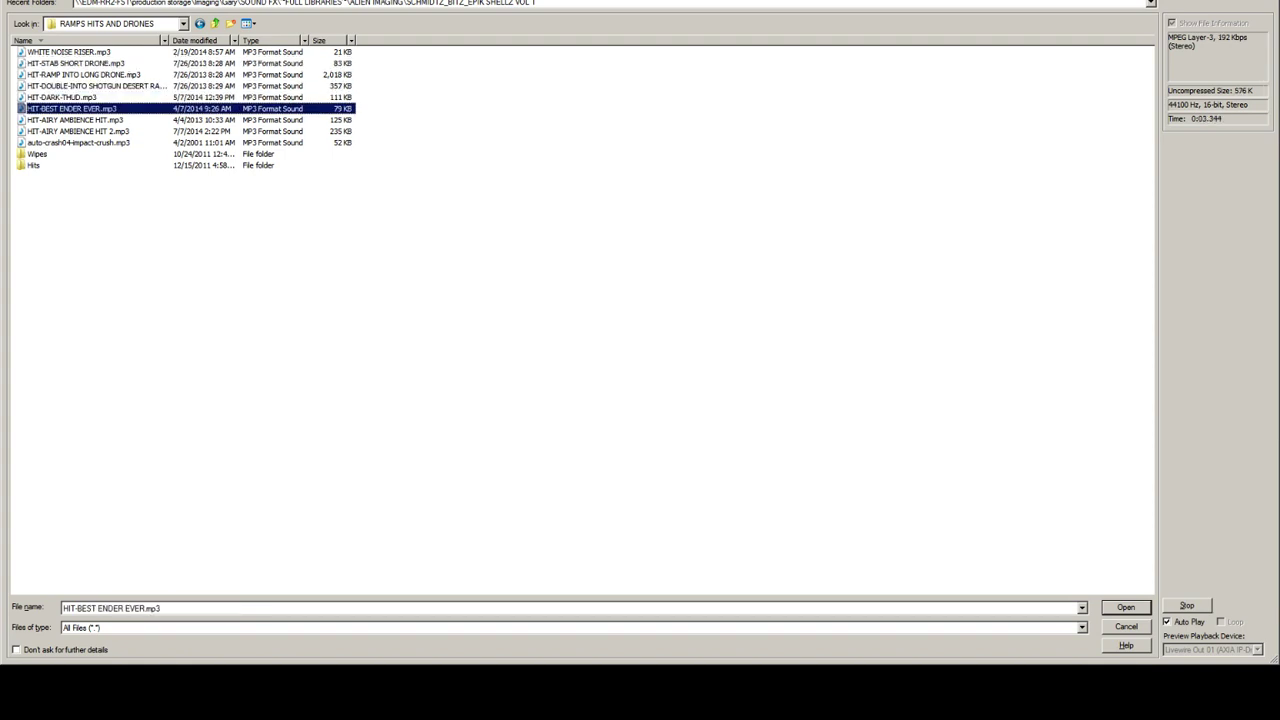
pyautogui.press('Return')
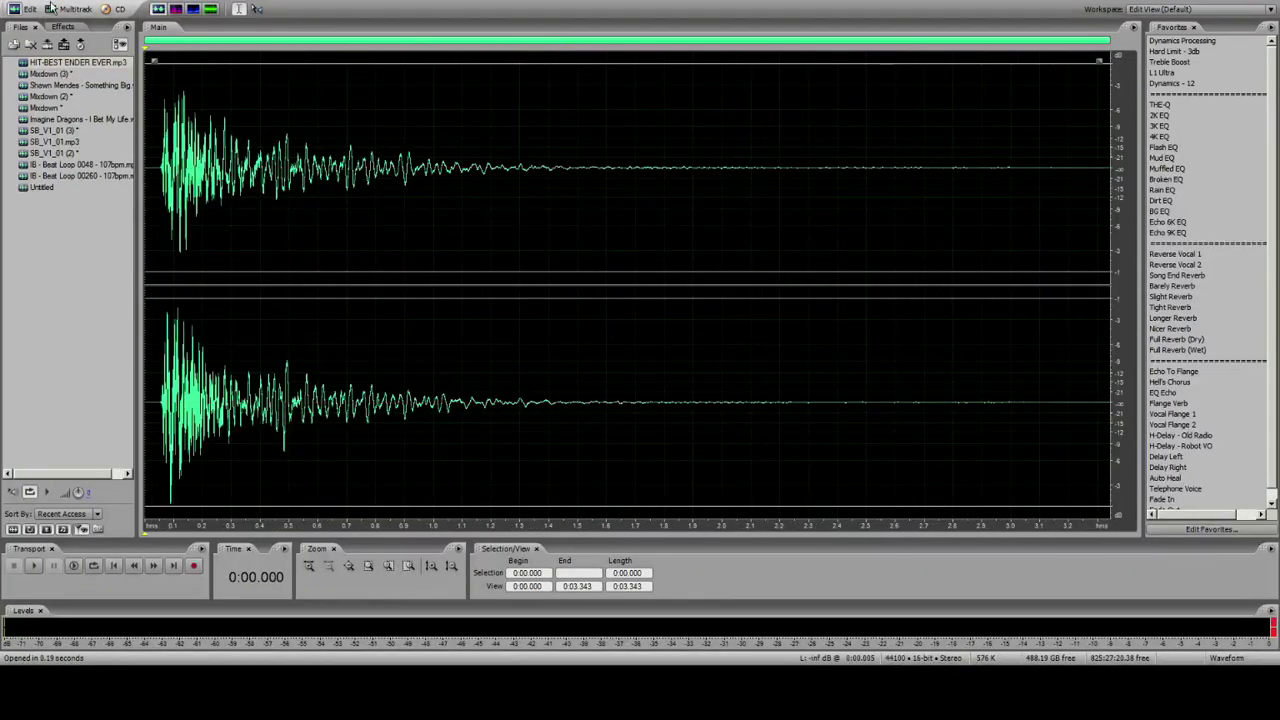
# Step: Place the HIT-BEST ENDER EVER clip on track 9 of the multitrack session, starting at about 0:12.7
pyautogui.click(52, 8)
pyautogui.moveTo(780, 291); pyautogui.dragTo(783, 300)
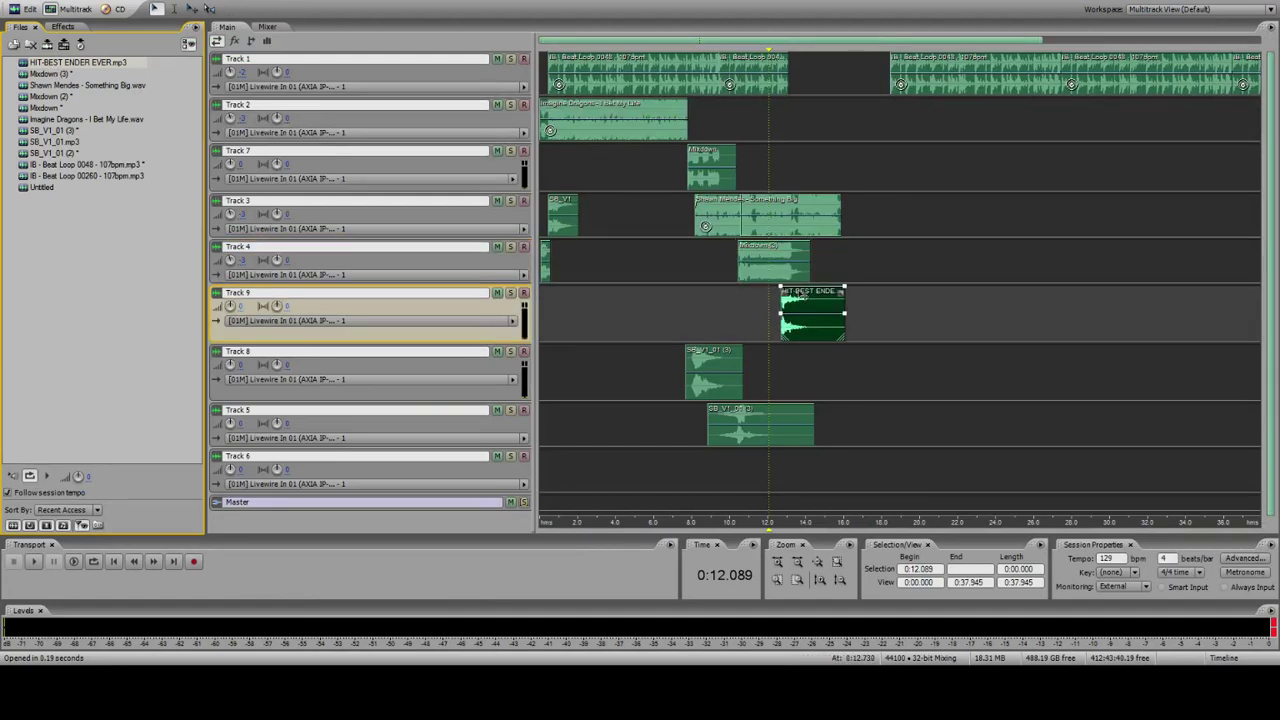
pyautogui.click(778, 262)
pyautogui.click(790, 579)
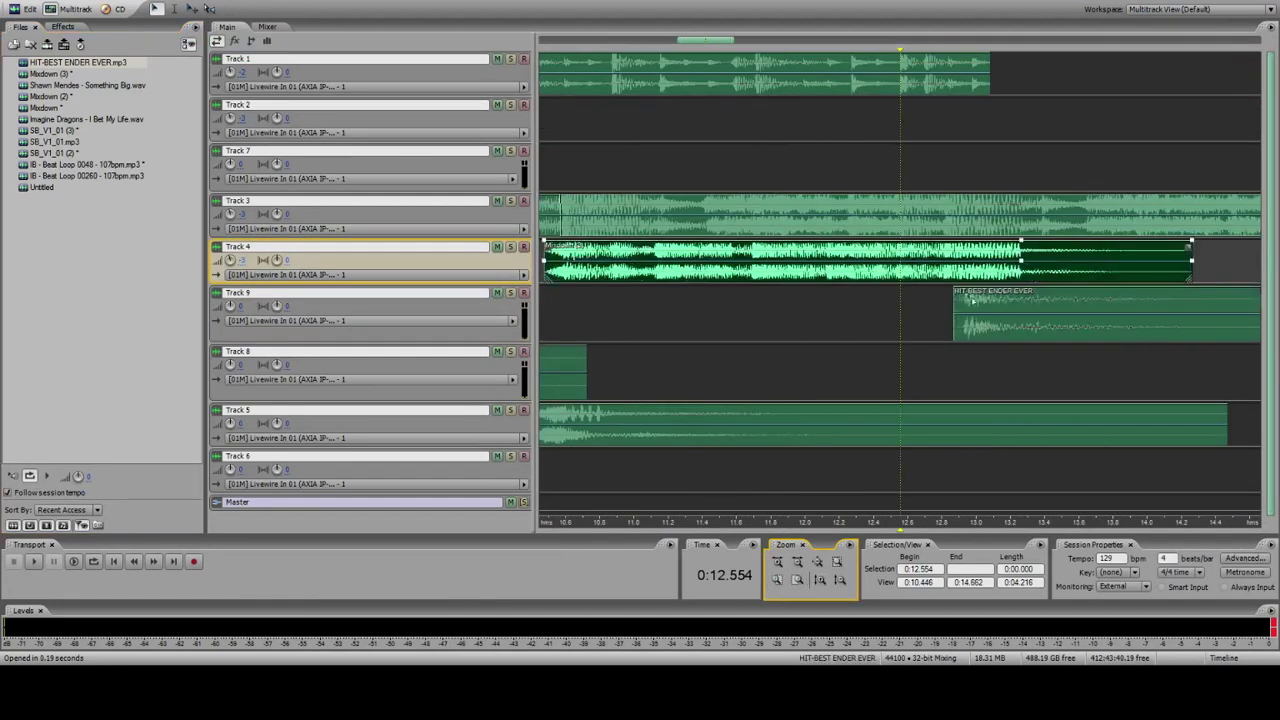
pyautogui.click(975, 312)
pyautogui.moveTo(975, 312); pyautogui.dragTo(988, 309)
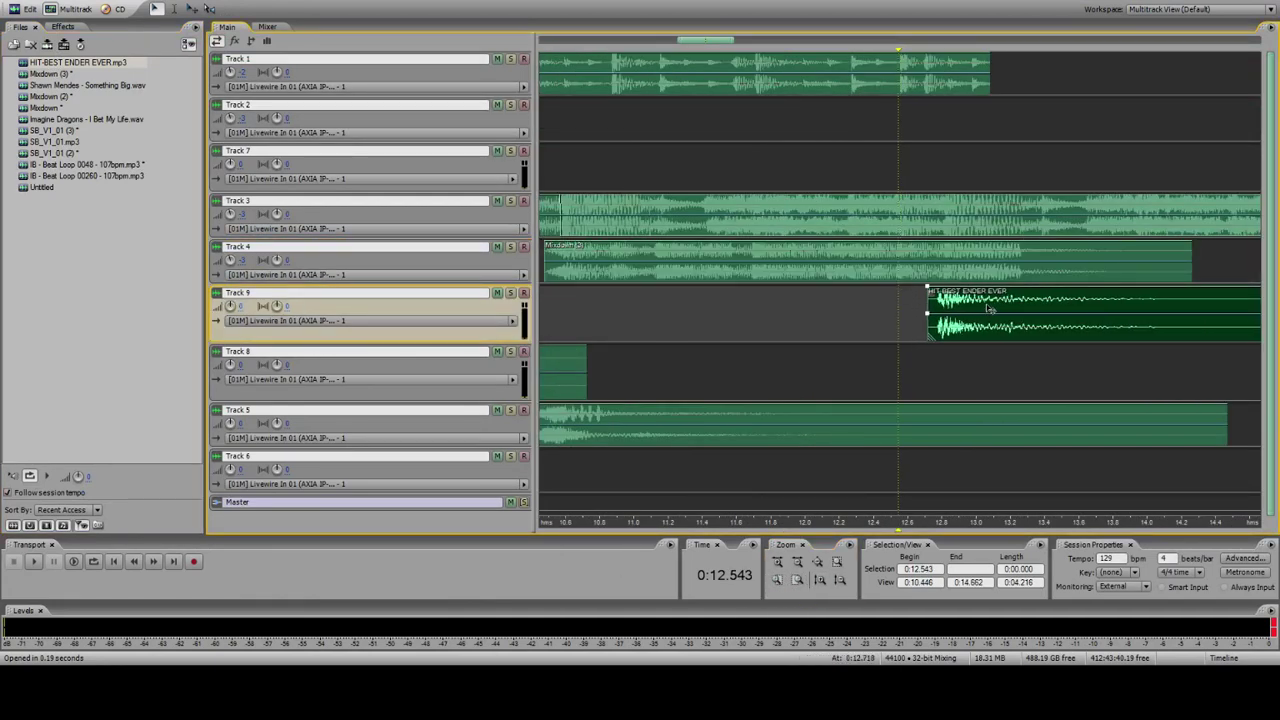
# Step: Play the mix from about 0:11.4 through the hit on track 9, show the full session and stop
pyautogui.click(708, 122)
pyautogui.press('space')
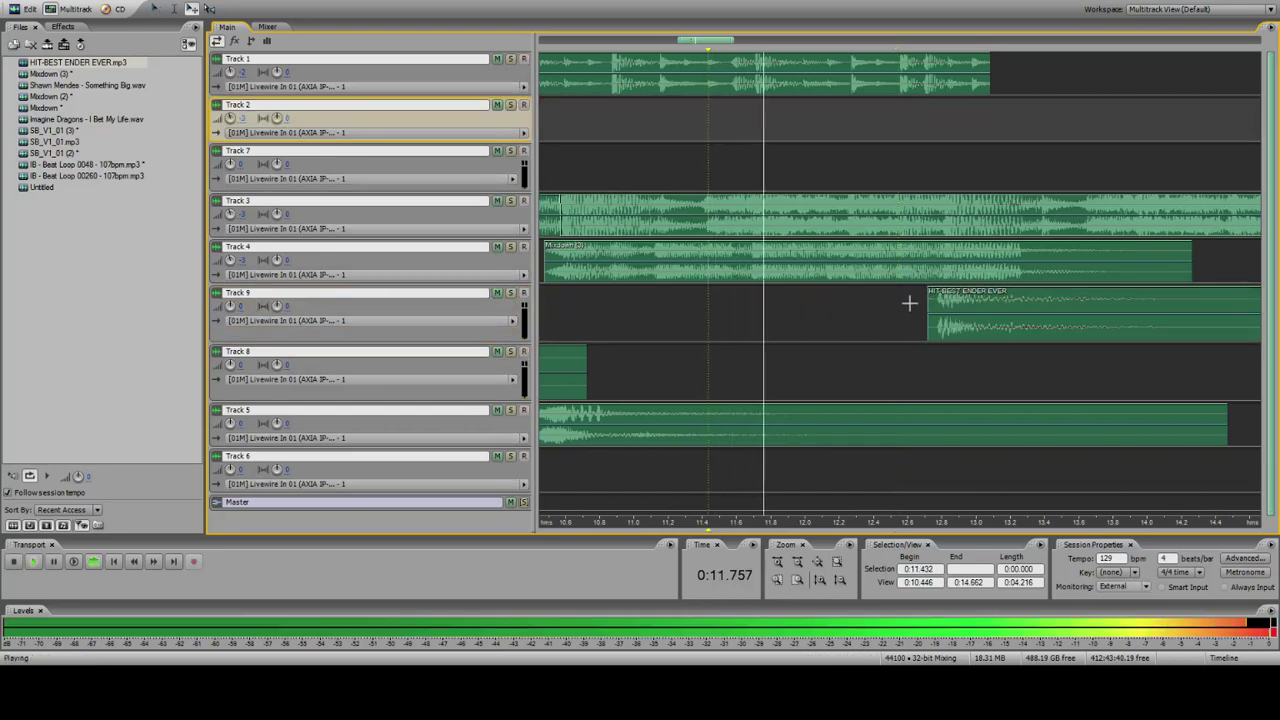
pyautogui.press('\\')
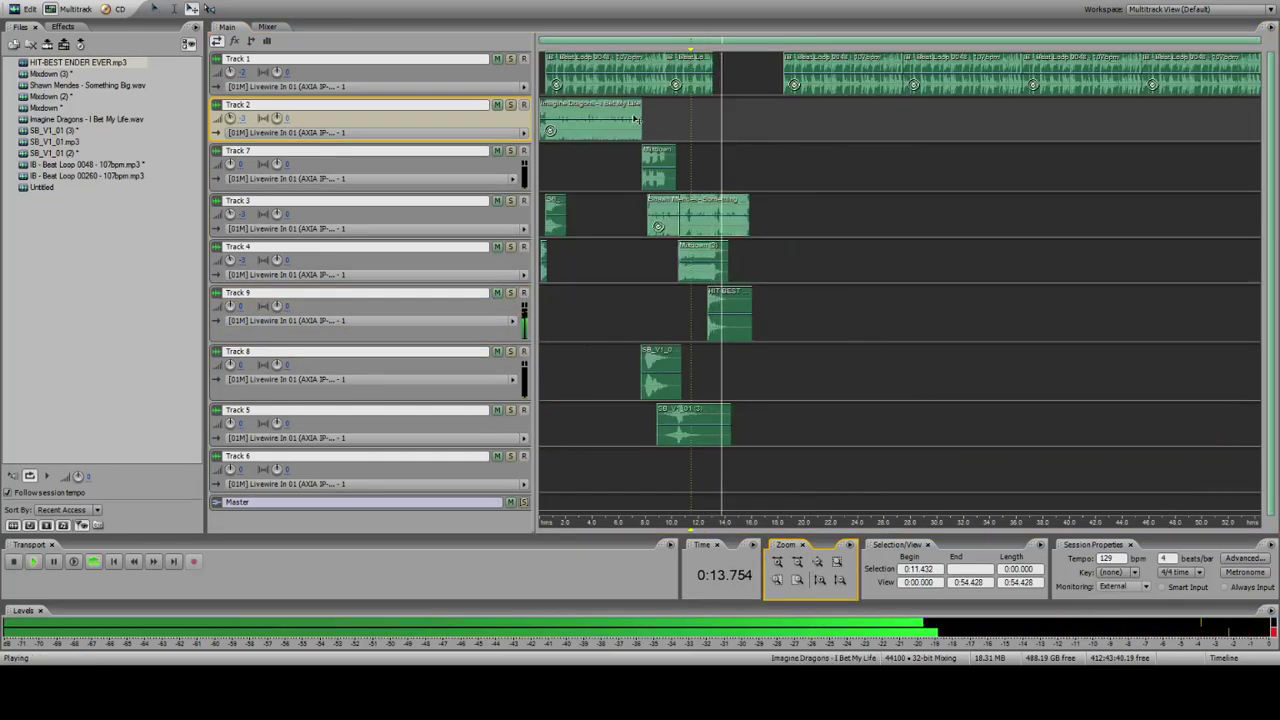
pyautogui.press('space')
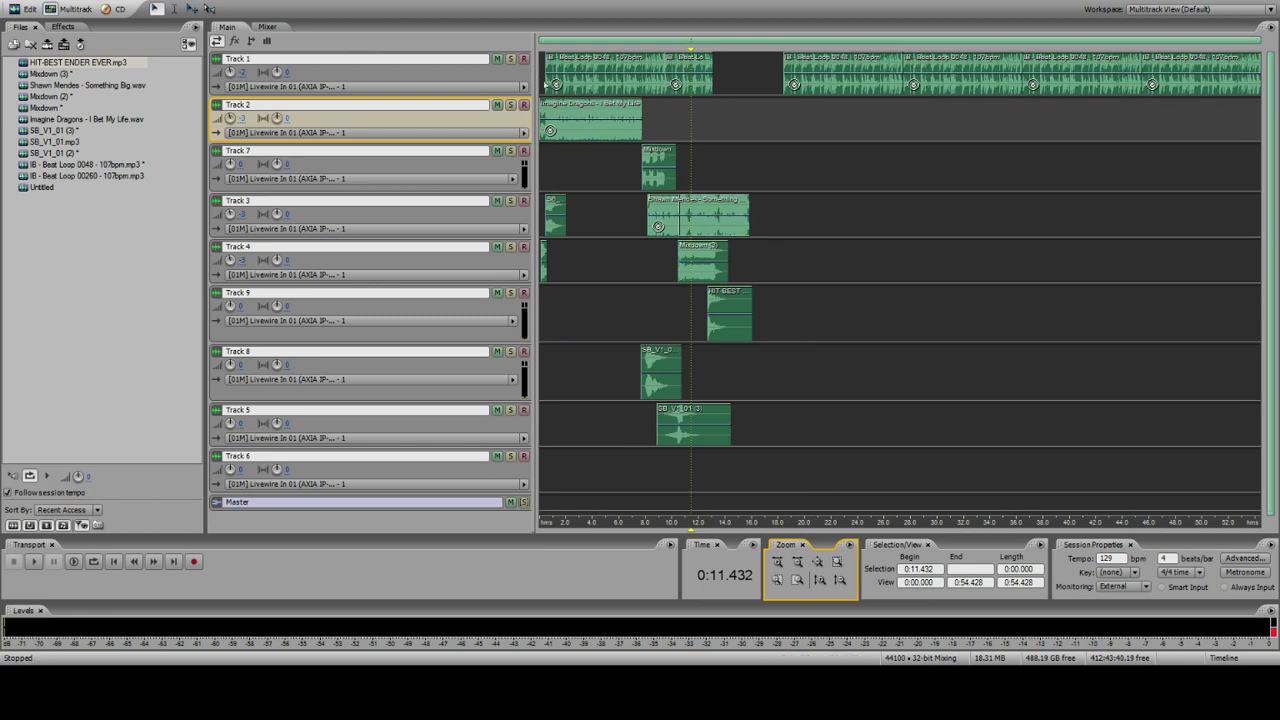
# Step: Play the whole mix from the start, and replay the second song's section from about 0:08.2
pyautogui.click(541, 76)
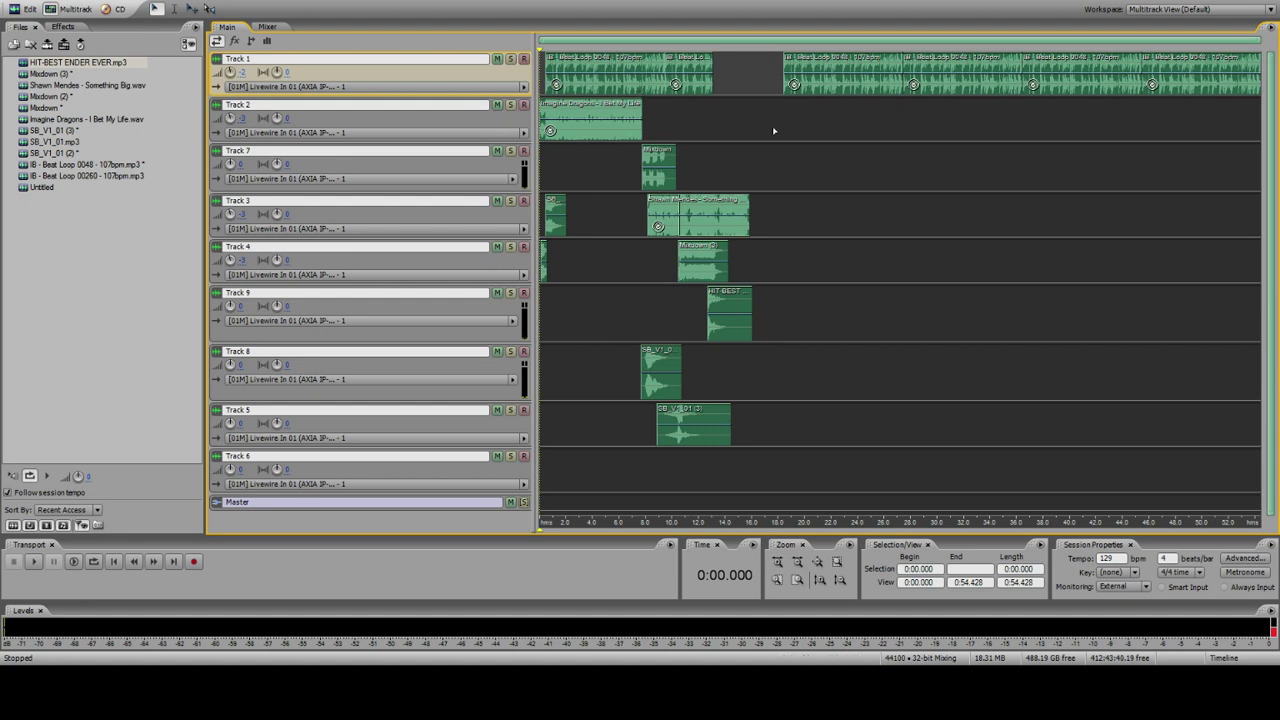
pyautogui.press('space')
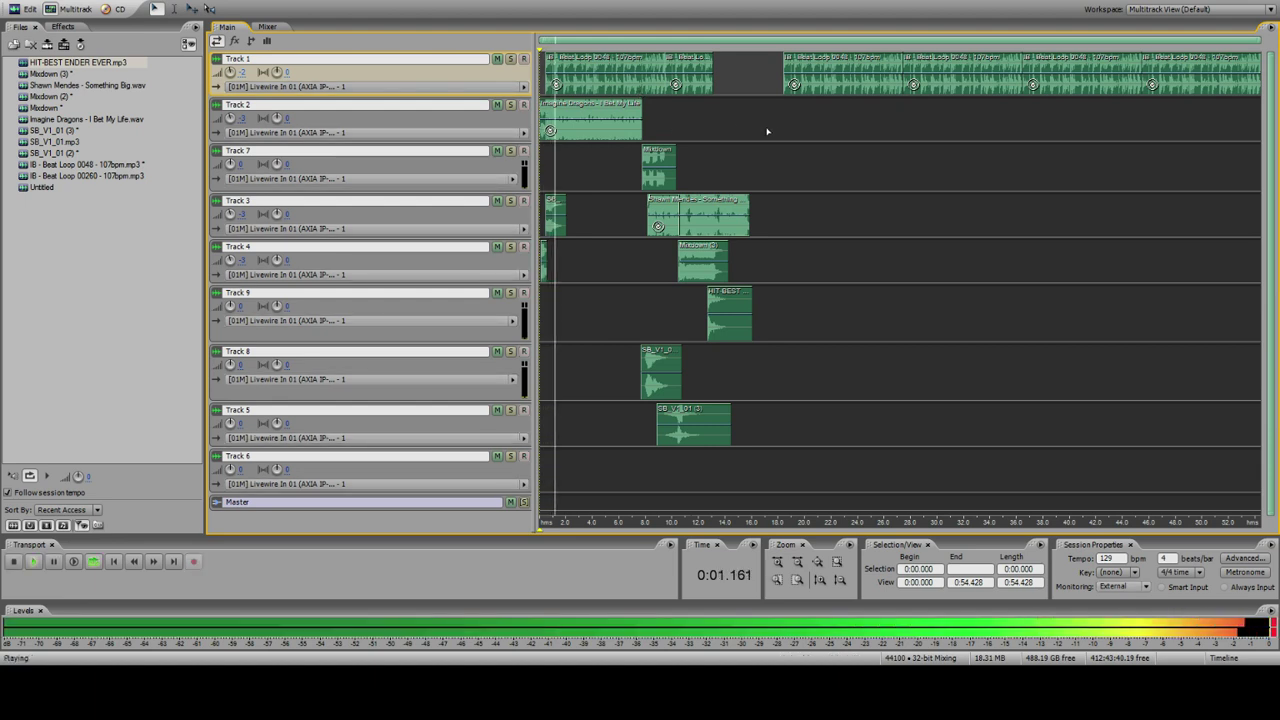
pyautogui.press('space')
pyautogui.press('space')
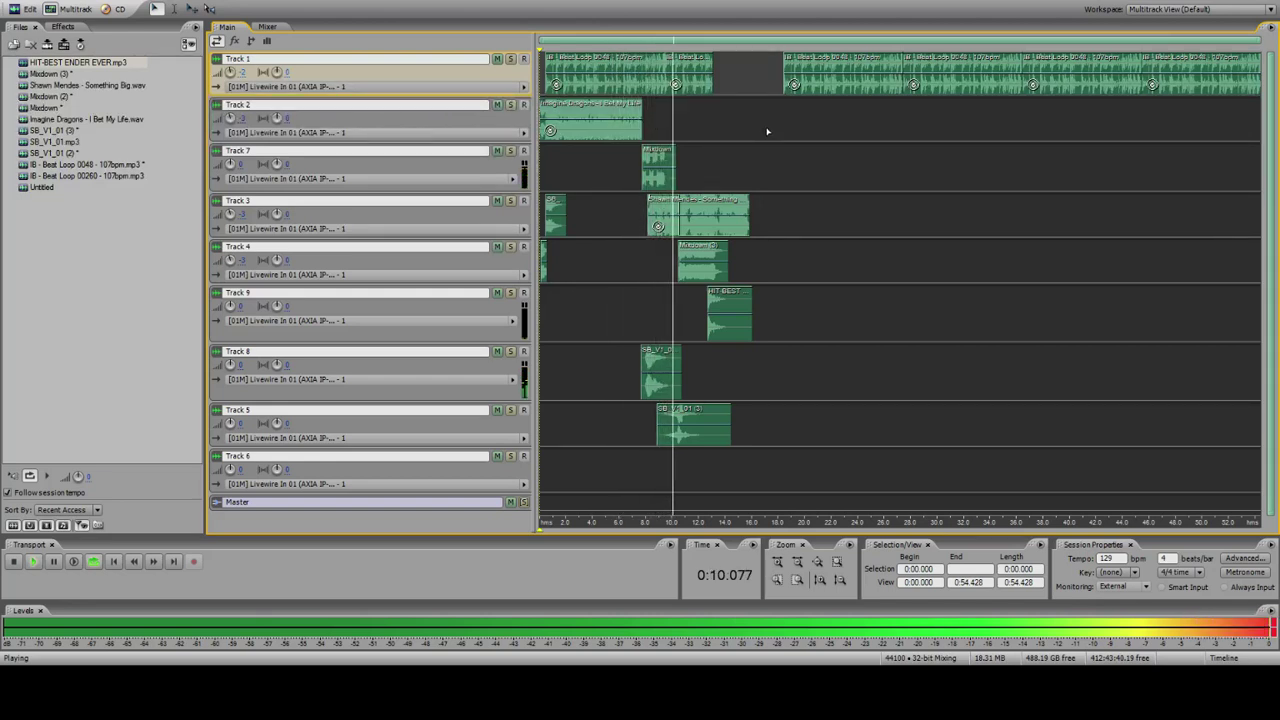
pyautogui.click(648, 257)
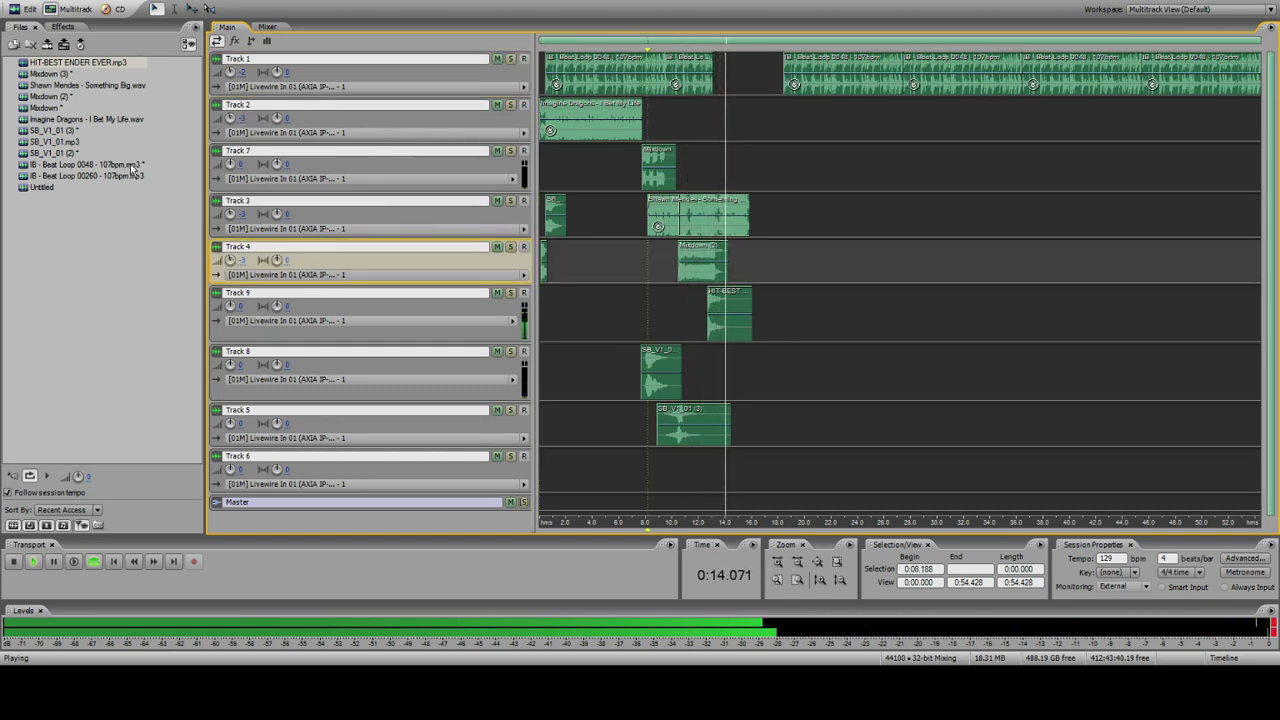
# Step: Stop the mix, open SB_V1_01.mp3 and audition the effect between about 0:18.9 and 0:20.8
pyautogui.press('space')
pyautogui.doubleClick(72, 141)
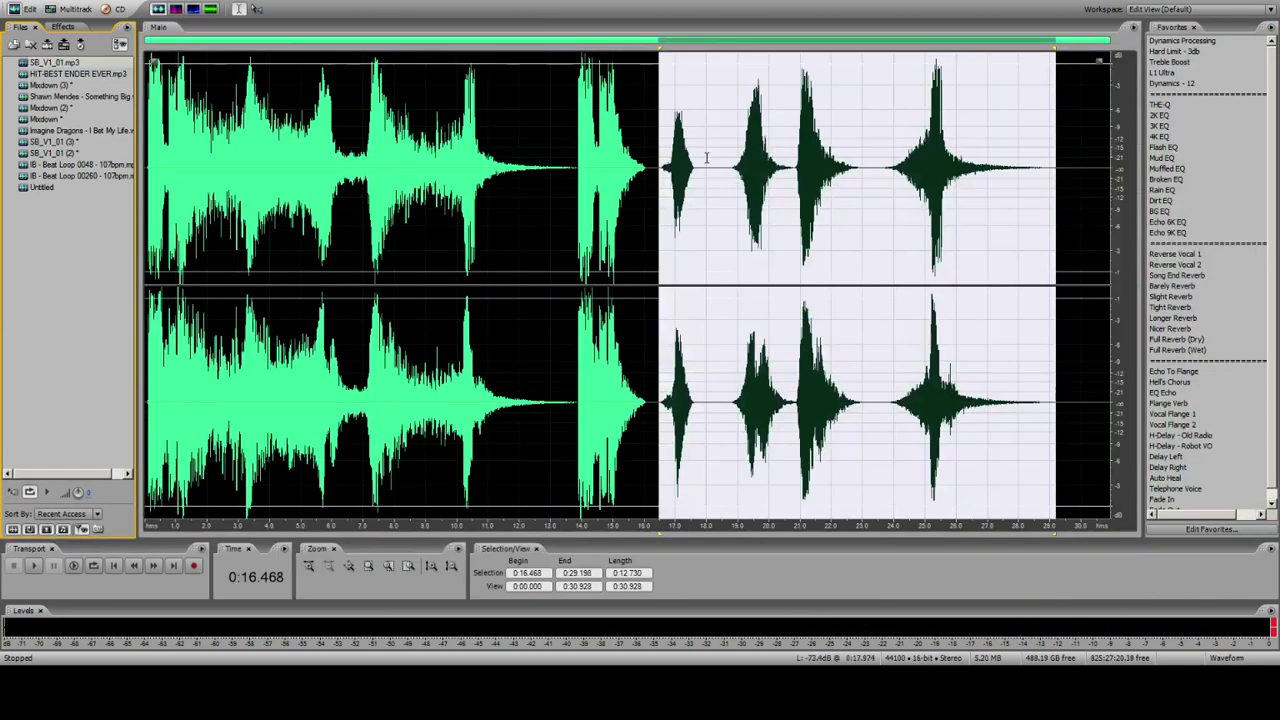
pyautogui.moveTo(737, 155); pyautogui.dragTo(793, 160)
pyautogui.press('space')
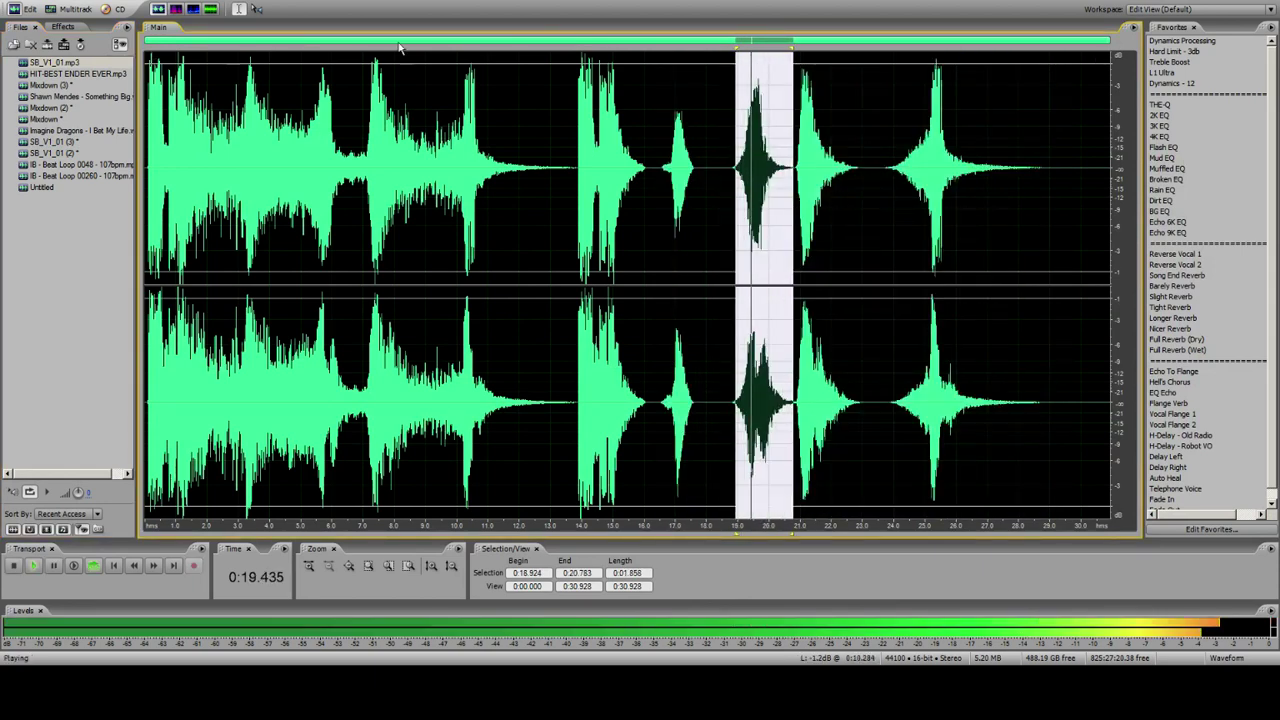
# Step: Try the effect from about 0:20.8 to 0:23.1 of SB_V1_01.mp3 as a new clip on track 9 near 0:06.9, and delete that clip
pyautogui.moveTo(797, 220); pyautogui.dragTo(864, 225)
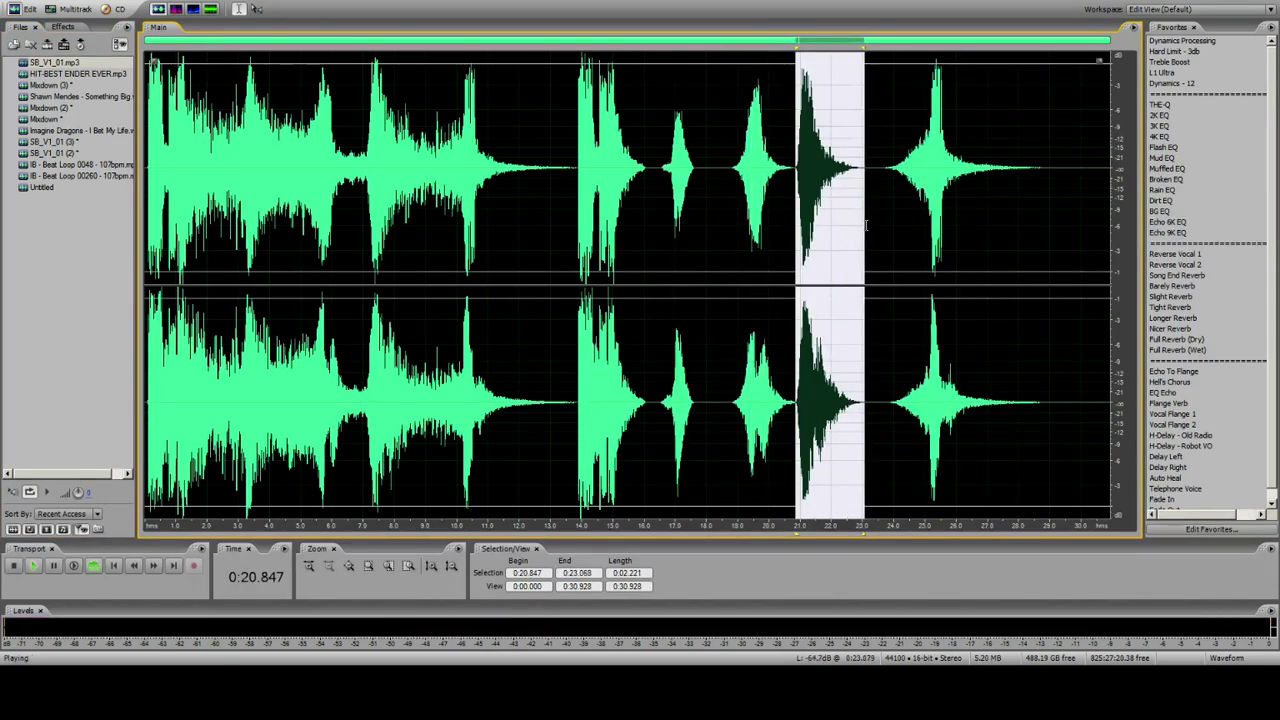
pyautogui.click(30, 8)
pyautogui.click(60, 143)
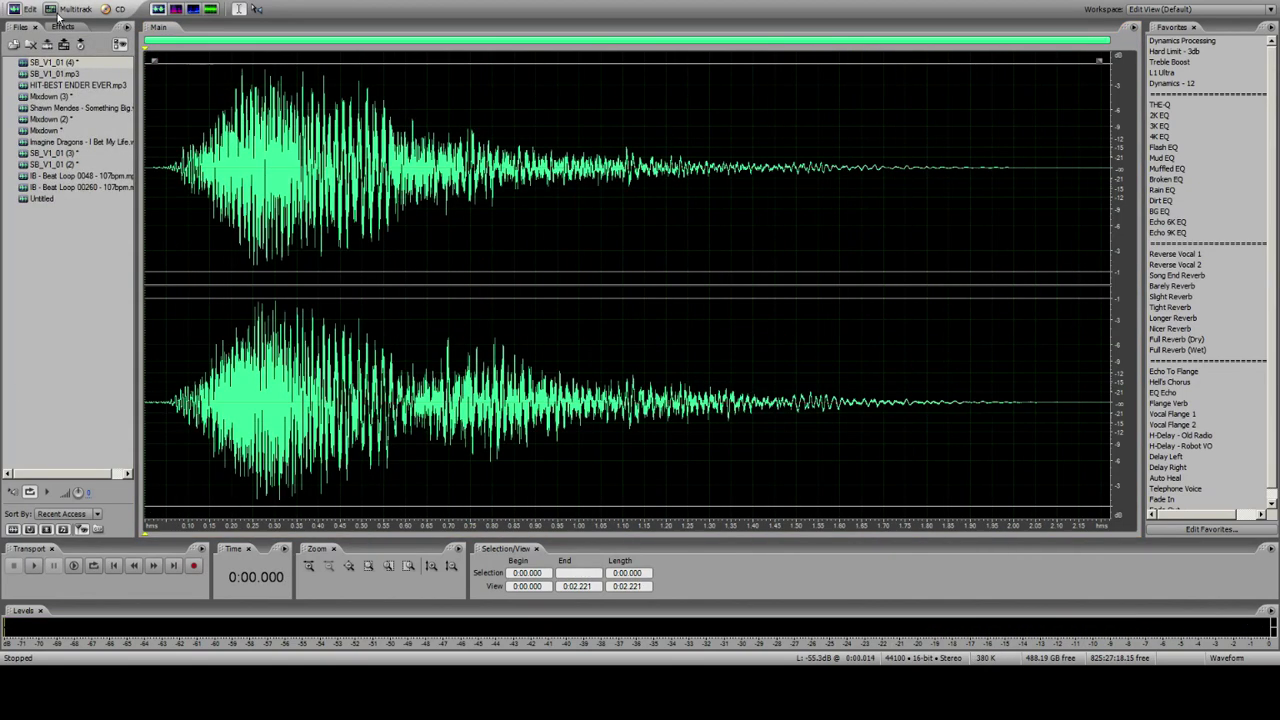
pyautogui.click(62, 10)
pyautogui.click(636, 310)
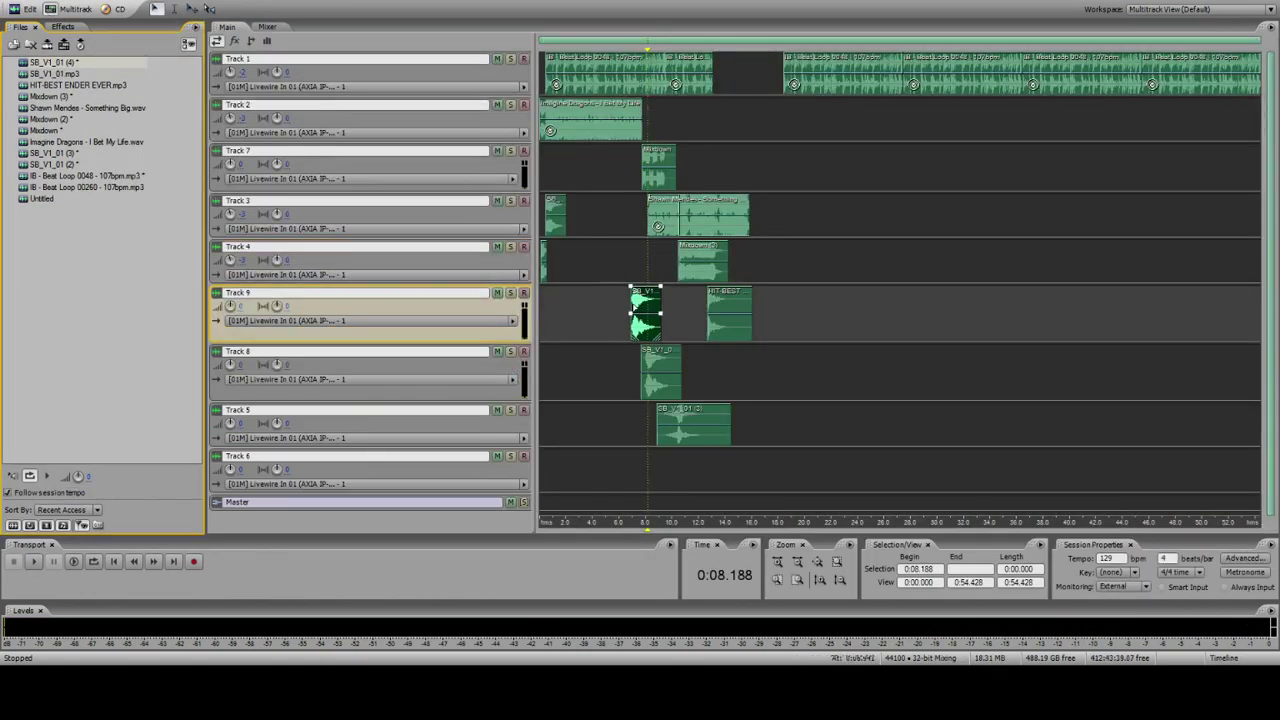
pyautogui.press('Delete')
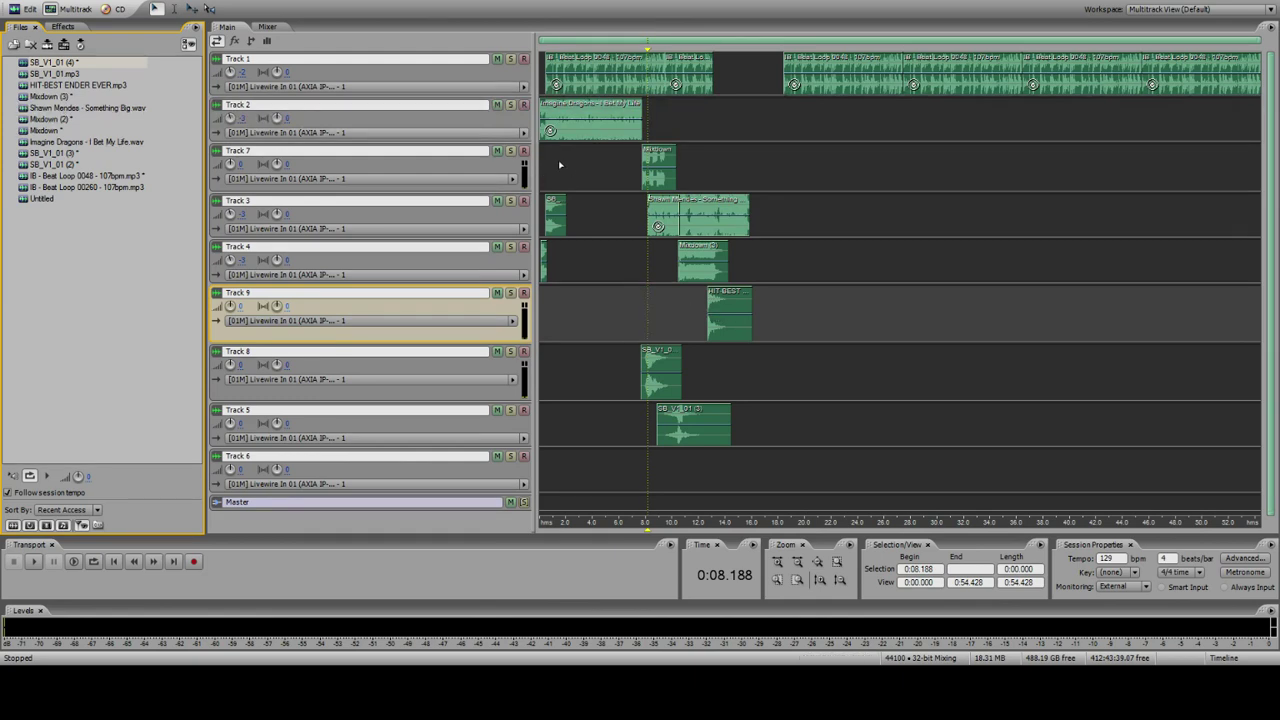
# Step: Audition sounds in the RAMPS HITS AND DRONES folder and open WHITE NOISE RISER.mp3
pyautogui.doubleClick(60, 74)
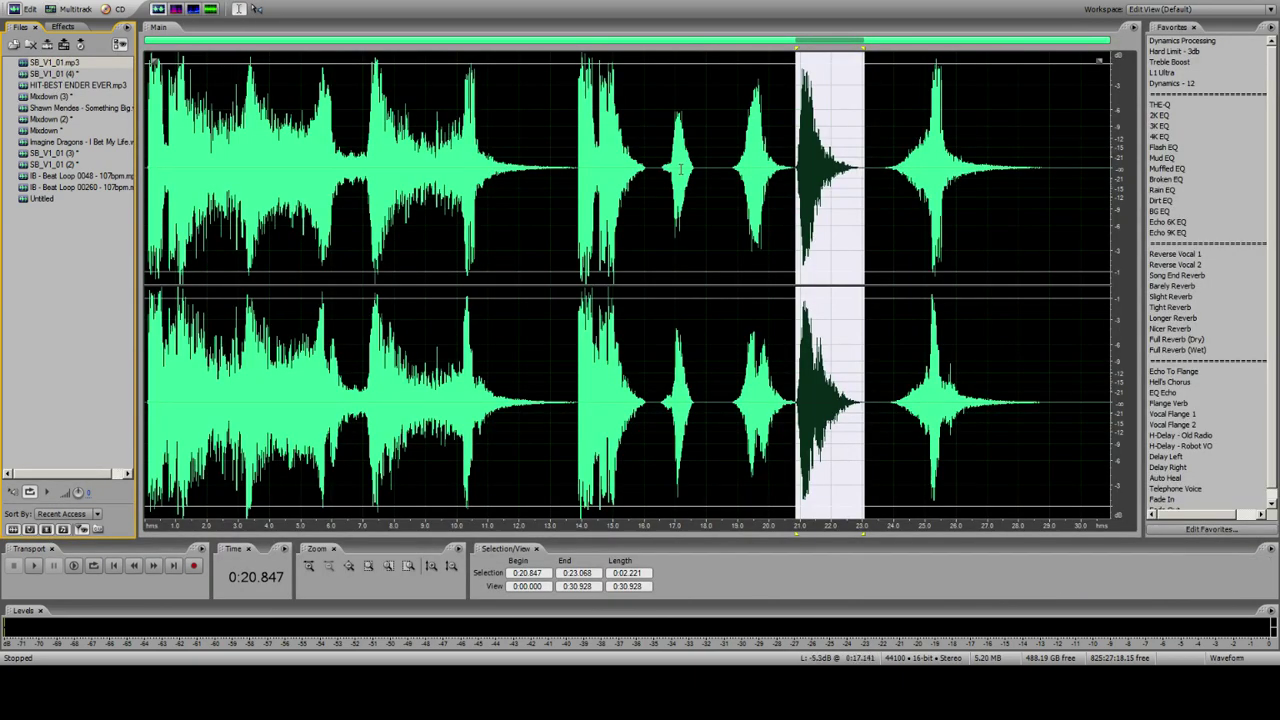
pyautogui.moveTo(664, 169); pyautogui.dragTo(696, 169)
pyautogui.click(12, 7)
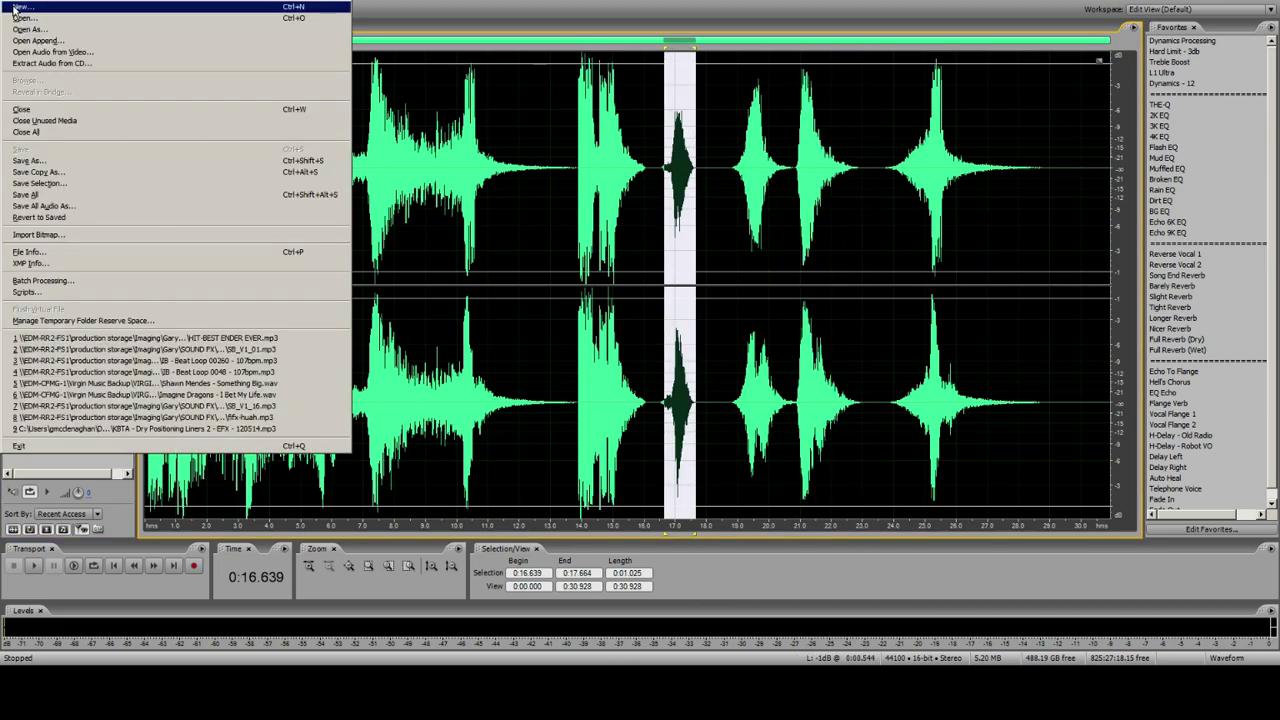
pyautogui.click(30, 26)
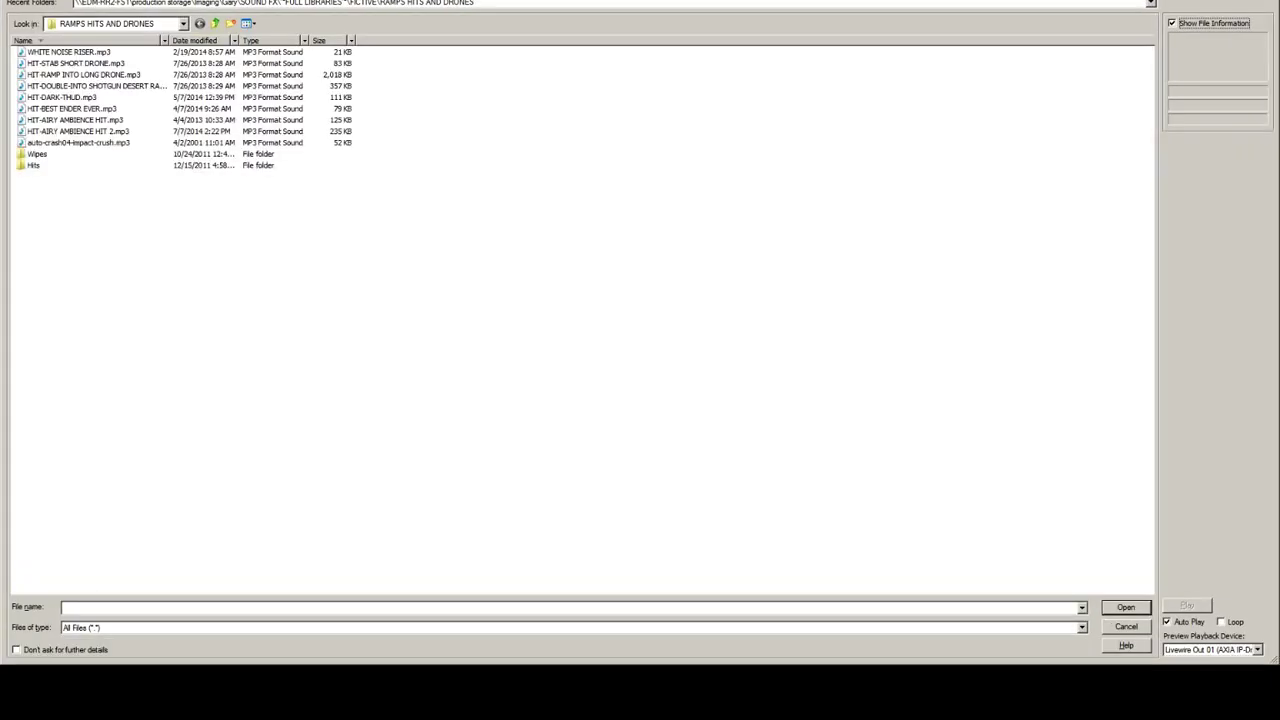
pyautogui.click(75, 63)
pyautogui.click(68, 52)
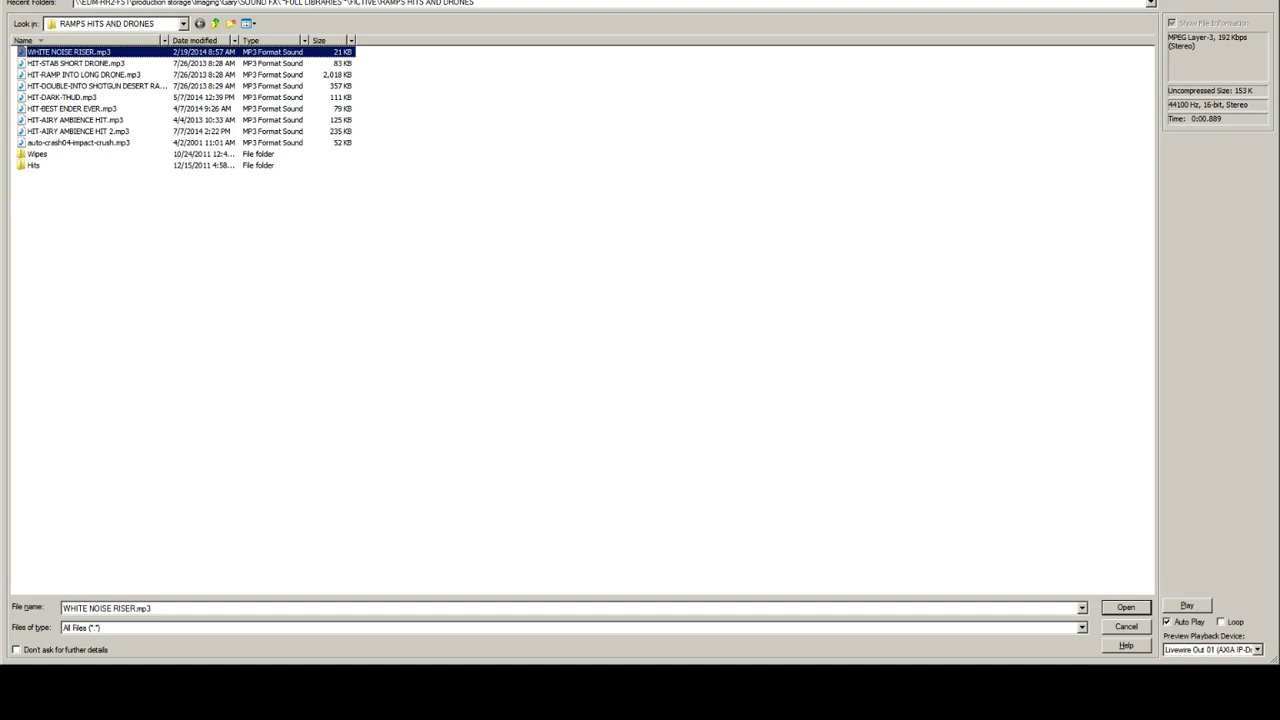
pyautogui.click(1125, 607)
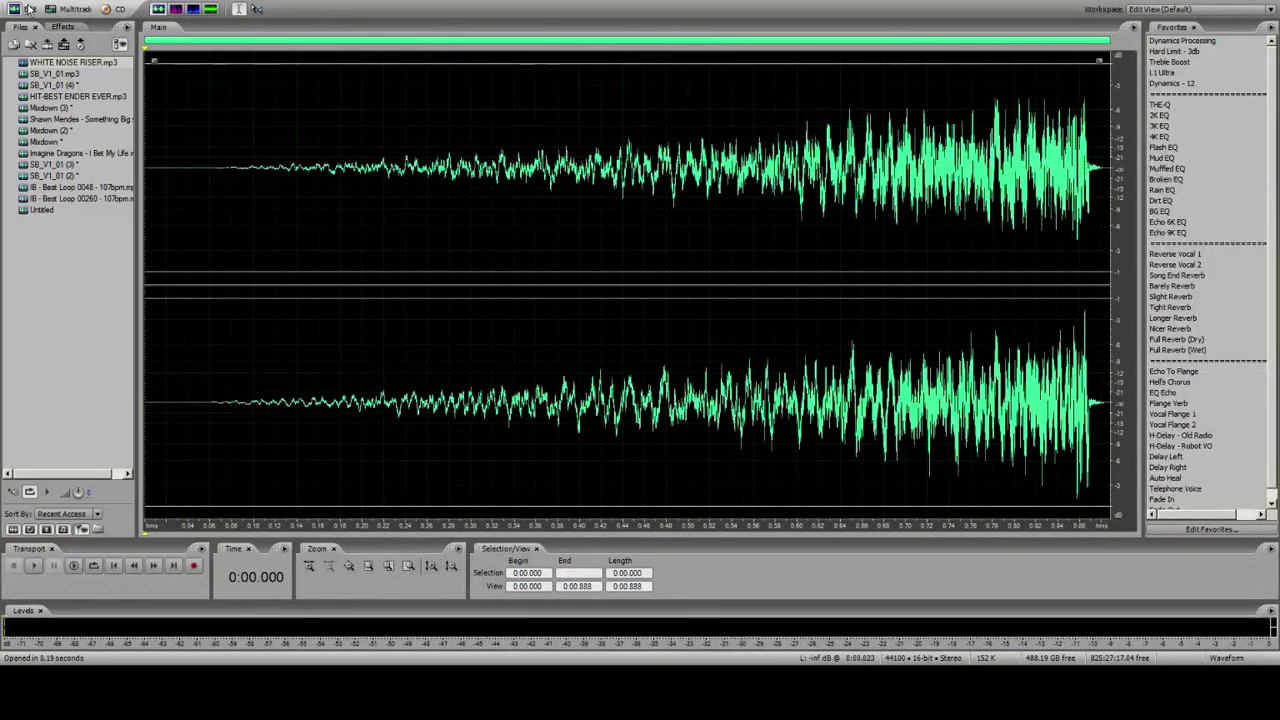
# Step: Place the WHITE NOISE RISER clip on track 4, ending where the first song ends at about 0:07.8, and play the transition from about 0:05.1
pyautogui.click(50, 9)
pyautogui.press('9')
pyautogui.moveTo(621, 262); pyautogui.dragTo(636, 262)
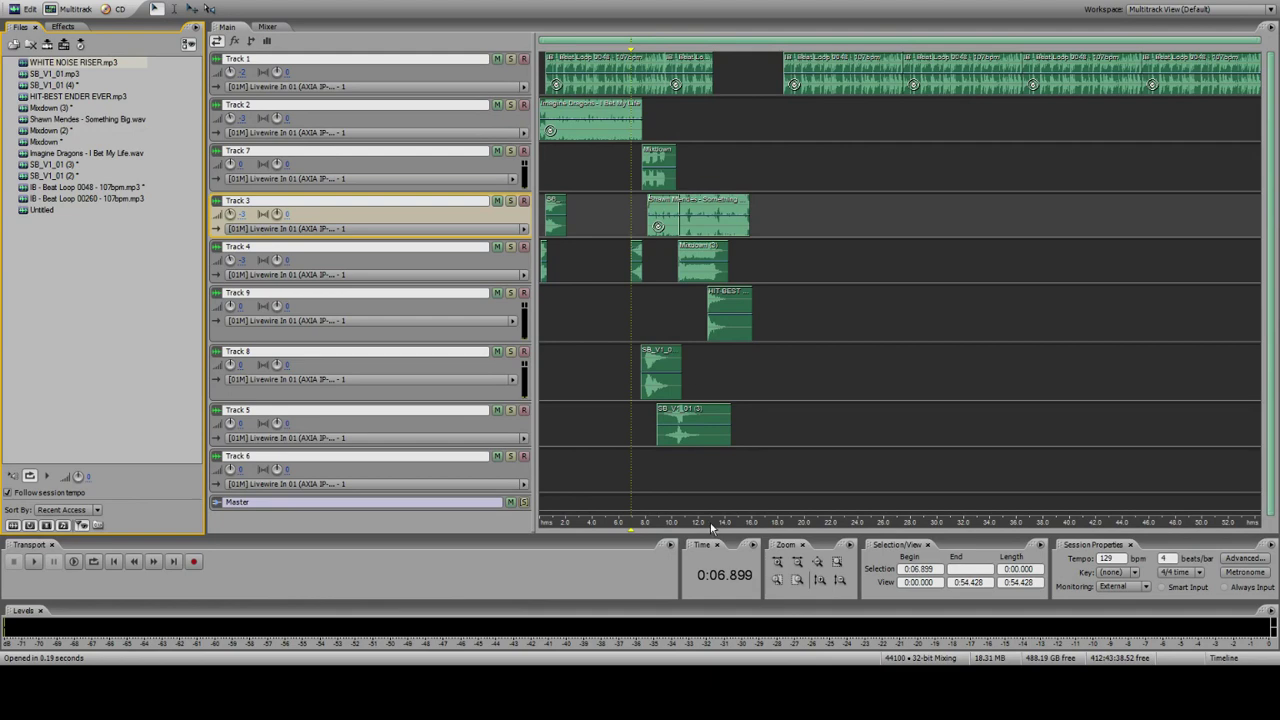
pyautogui.click(778, 581)
pyautogui.click(1004, 140)
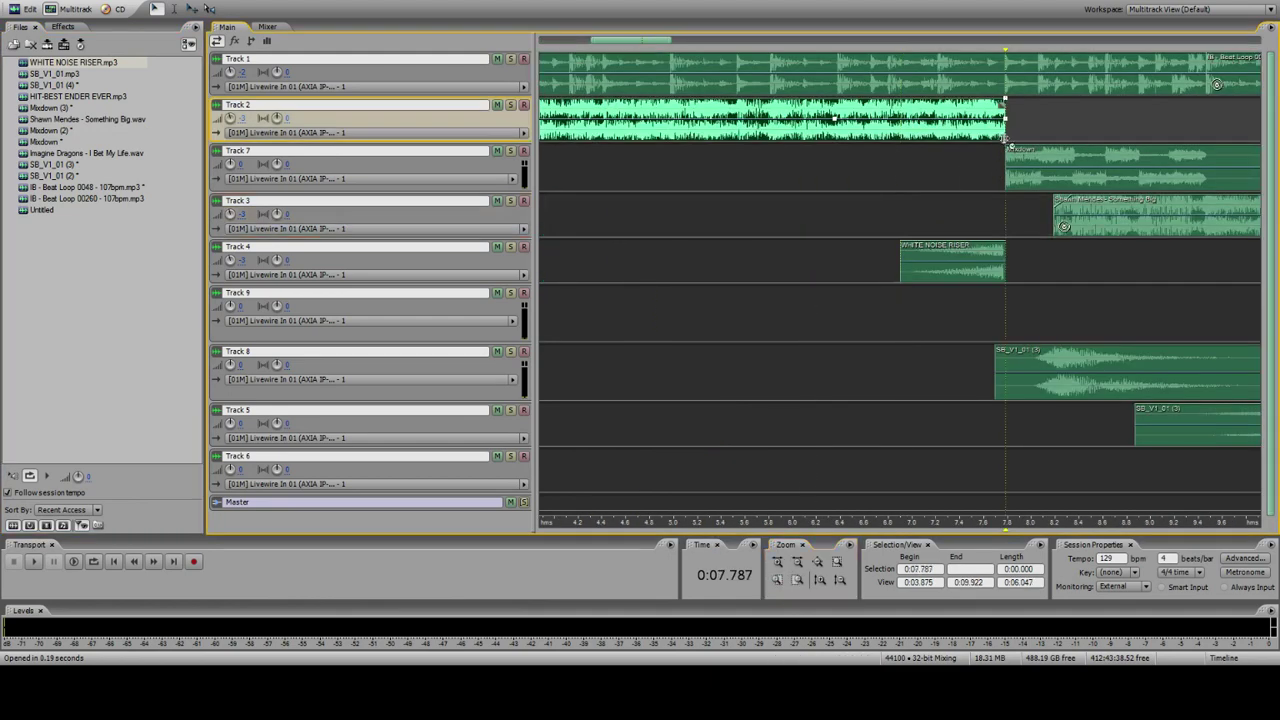
pyautogui.moveTo(992, 255); pyautogui.dragTo(998, 255)
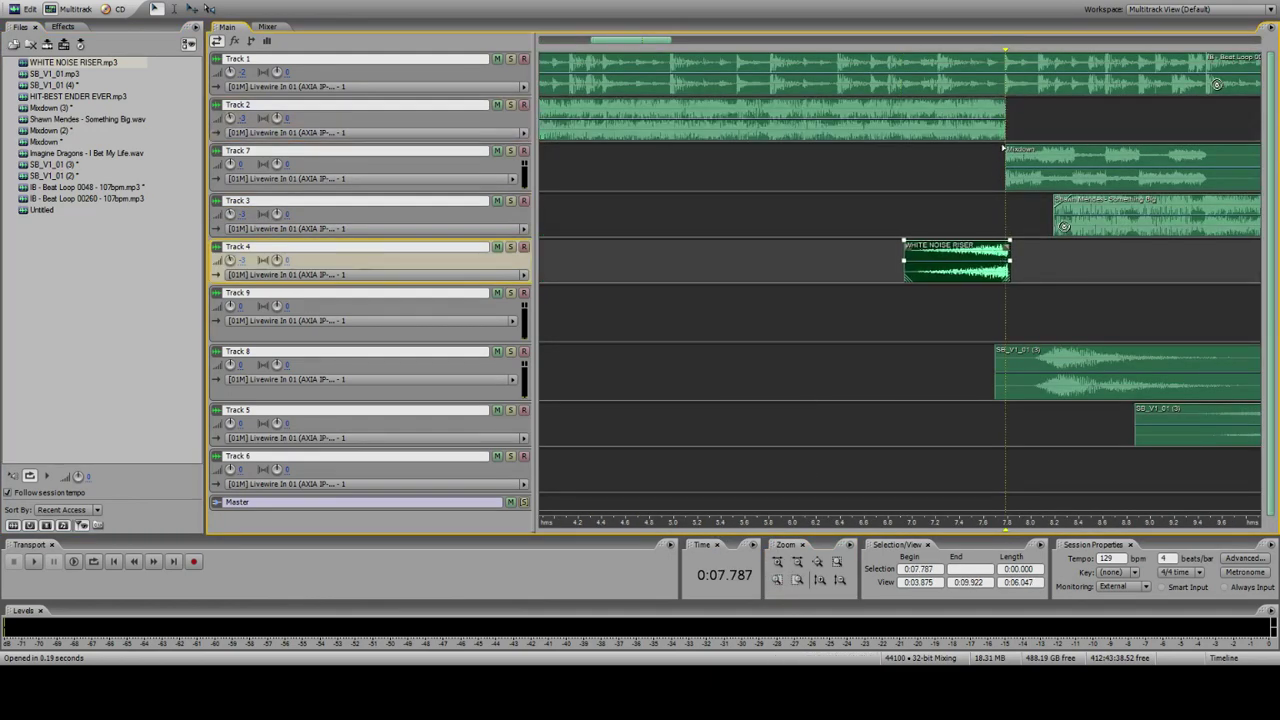
pyautogui.click(688, 178)
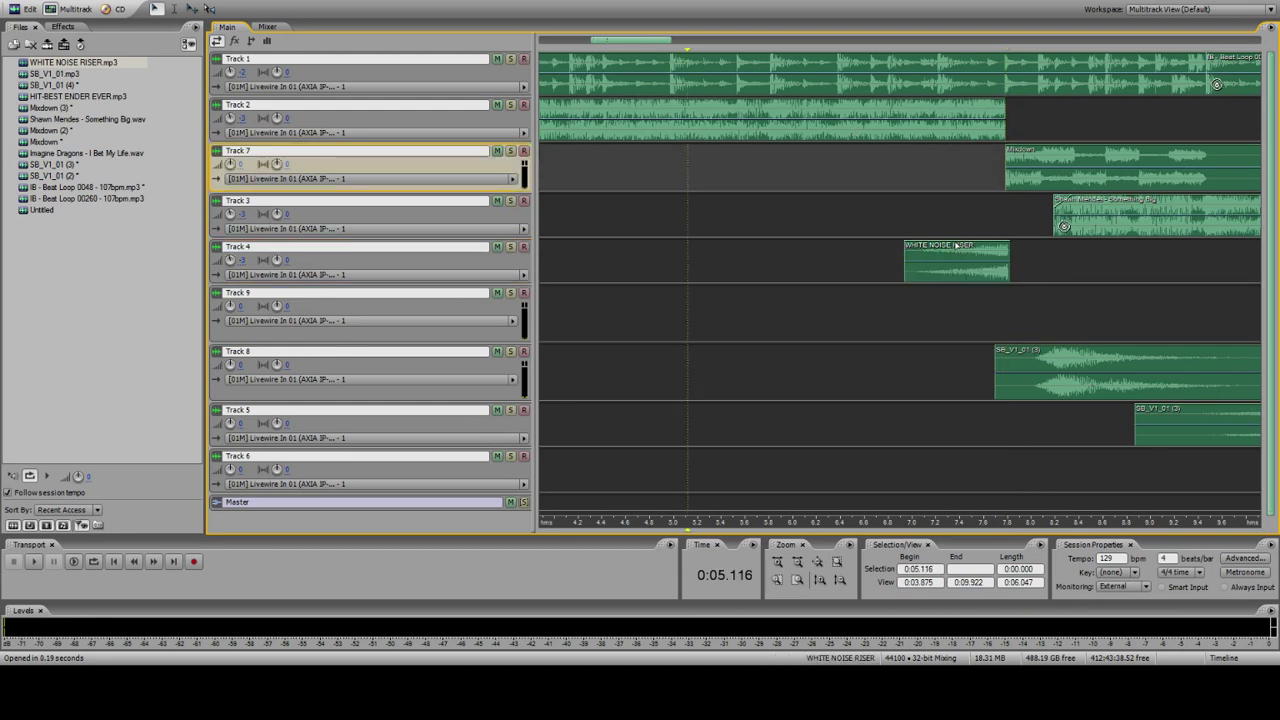
pyautogui.press('space')
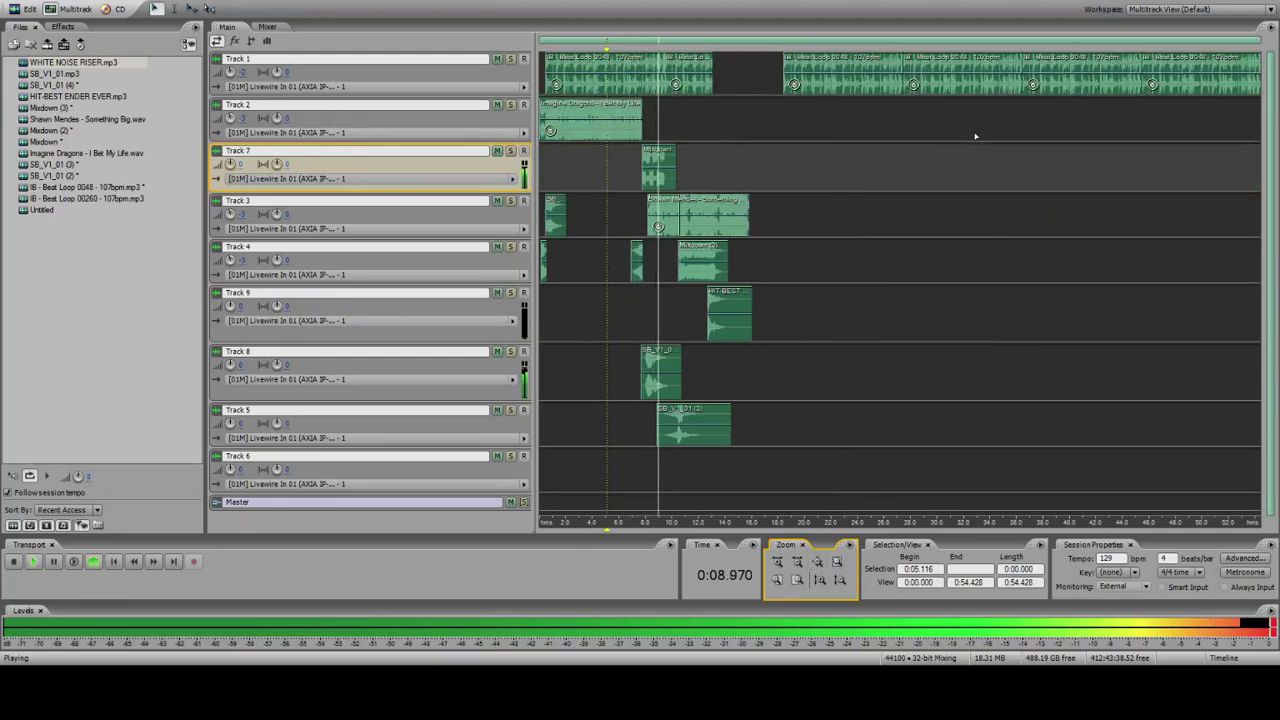
# Step: Boost the first 0.273 seconds of the Mixdown clip on track 7 and replay the multitrack session from about 0:06.9
pyautogui.doubleClick(658, 168)
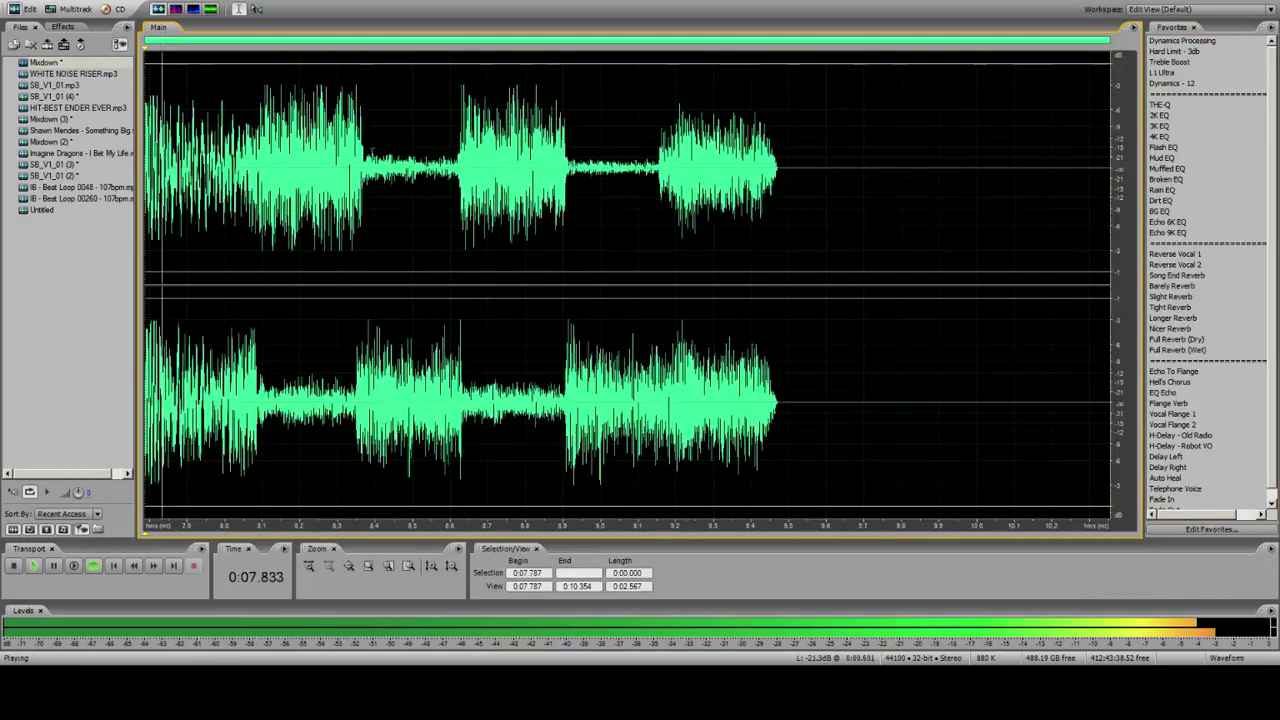
pyautogui.moveTo(252, 165); pyautogui.dragTo(192, 76)
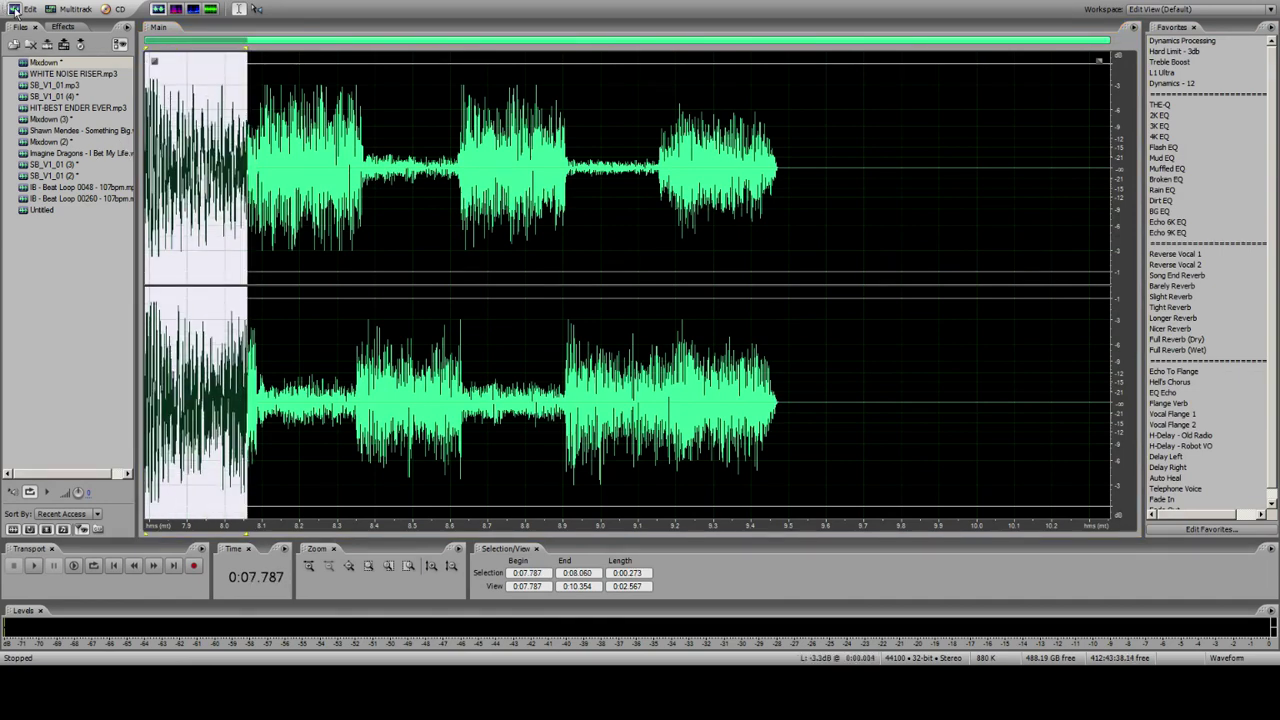
pyautogui.click(57, 14)
pyautogui.click(629, 120)
pyautogui.press('space')
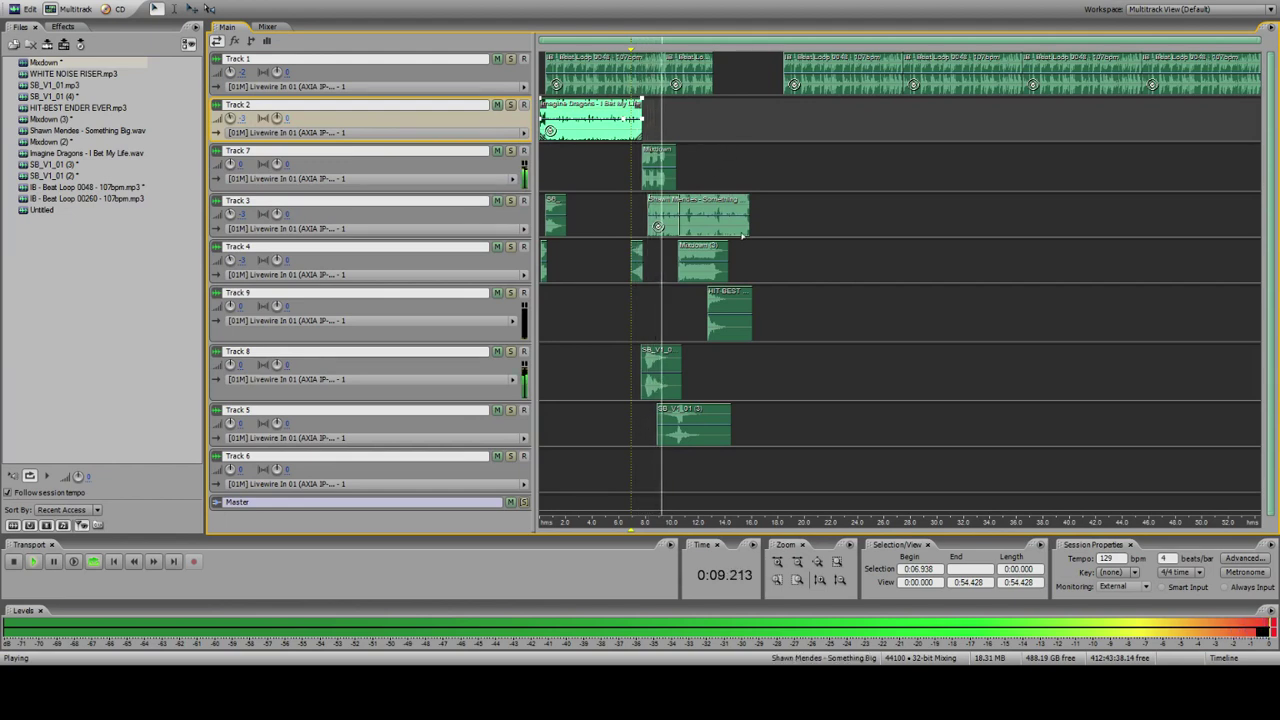
pyautogui.click(635, 222)
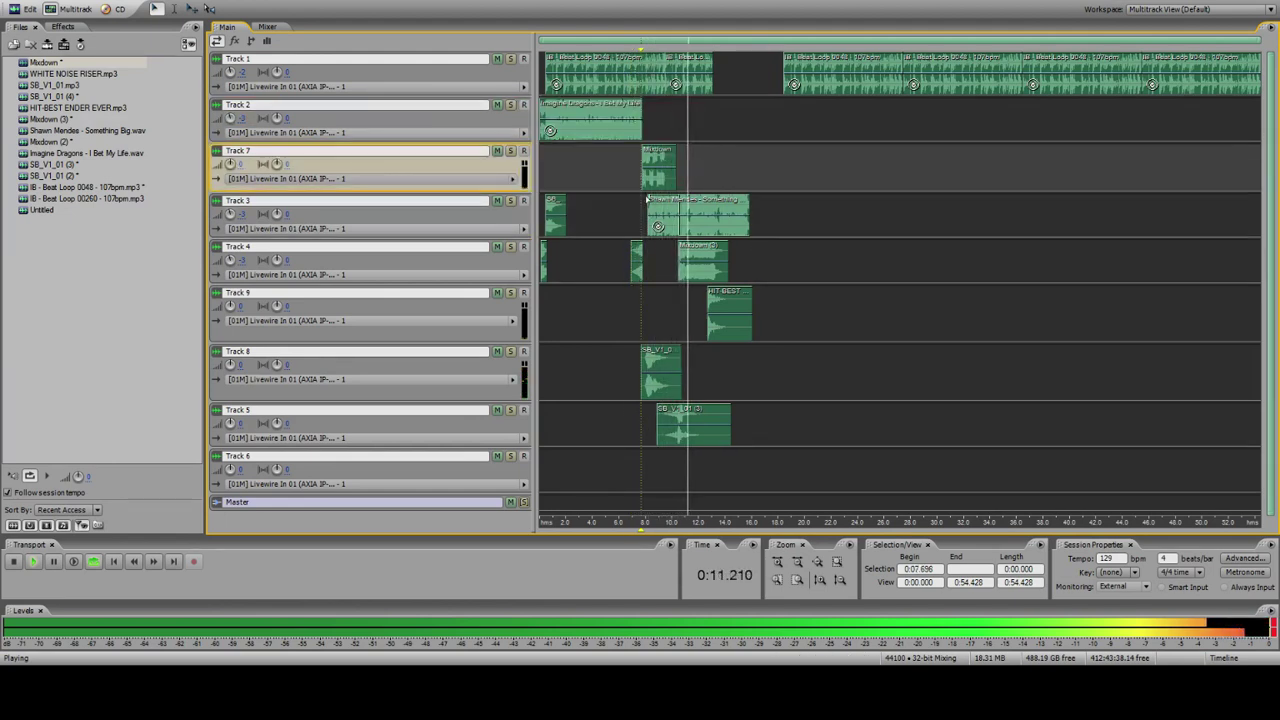
pyautogui.click(676, 170)
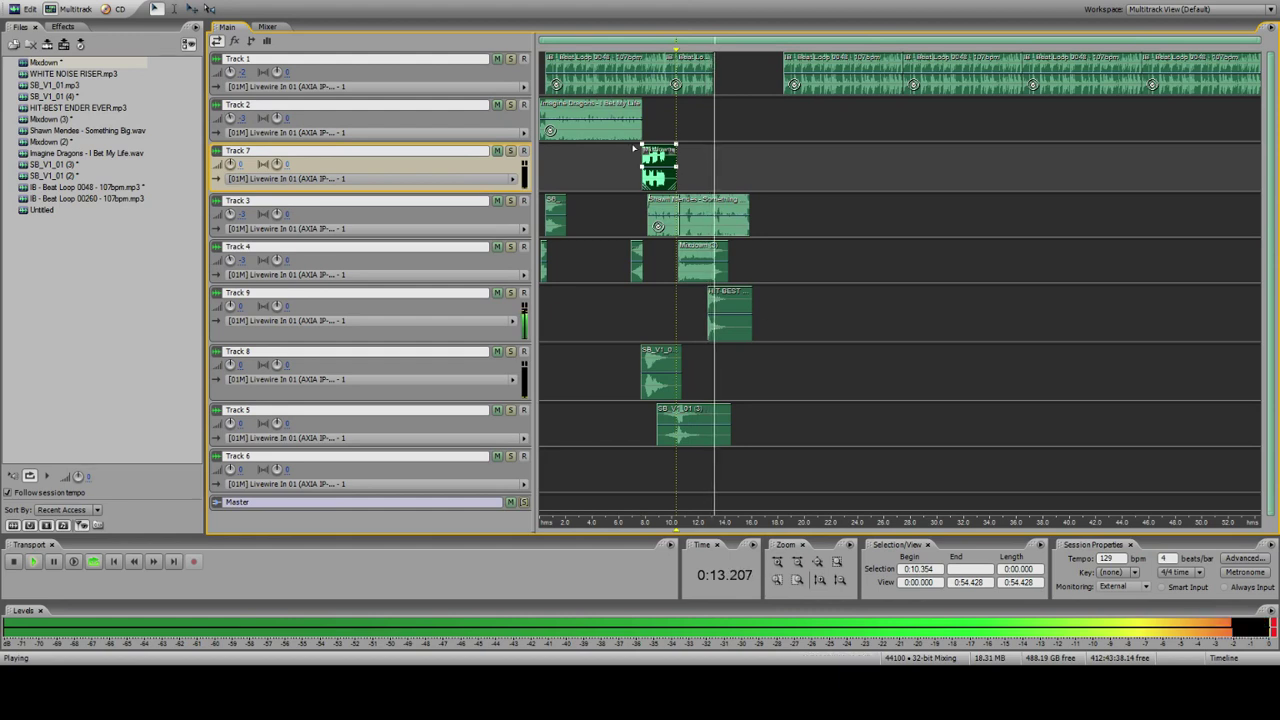
# Step: Play the mix from the start and lower the volume of track 8
pyautogui.click(540, 85)
pyautogui.press('space')
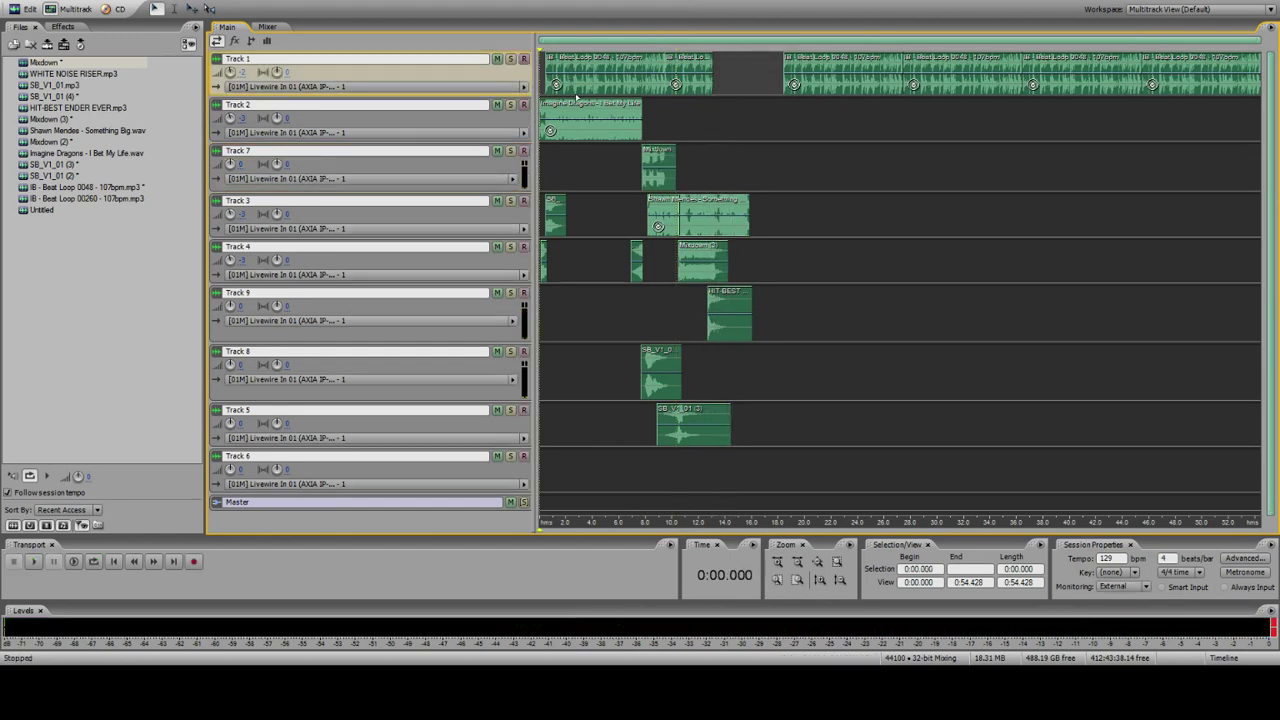
pyautogui.press('space')
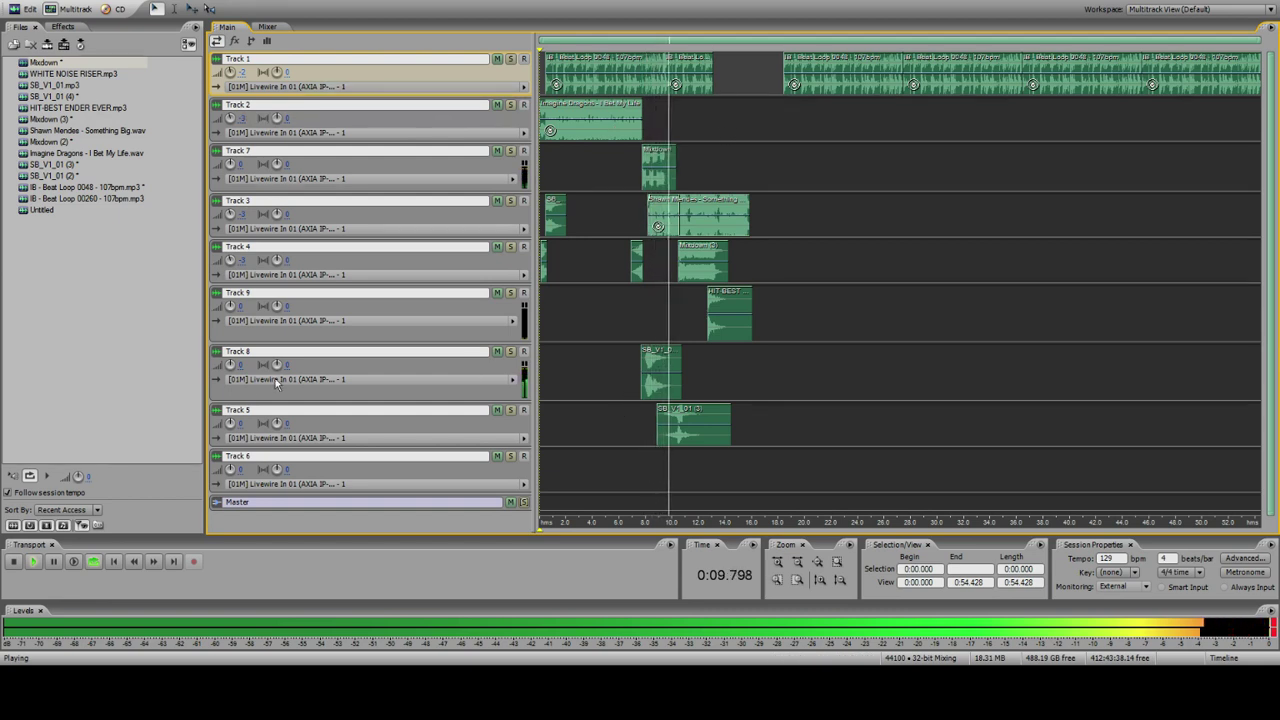
pyautogui.click(240, 353)
pyautogui.click(241, 364)
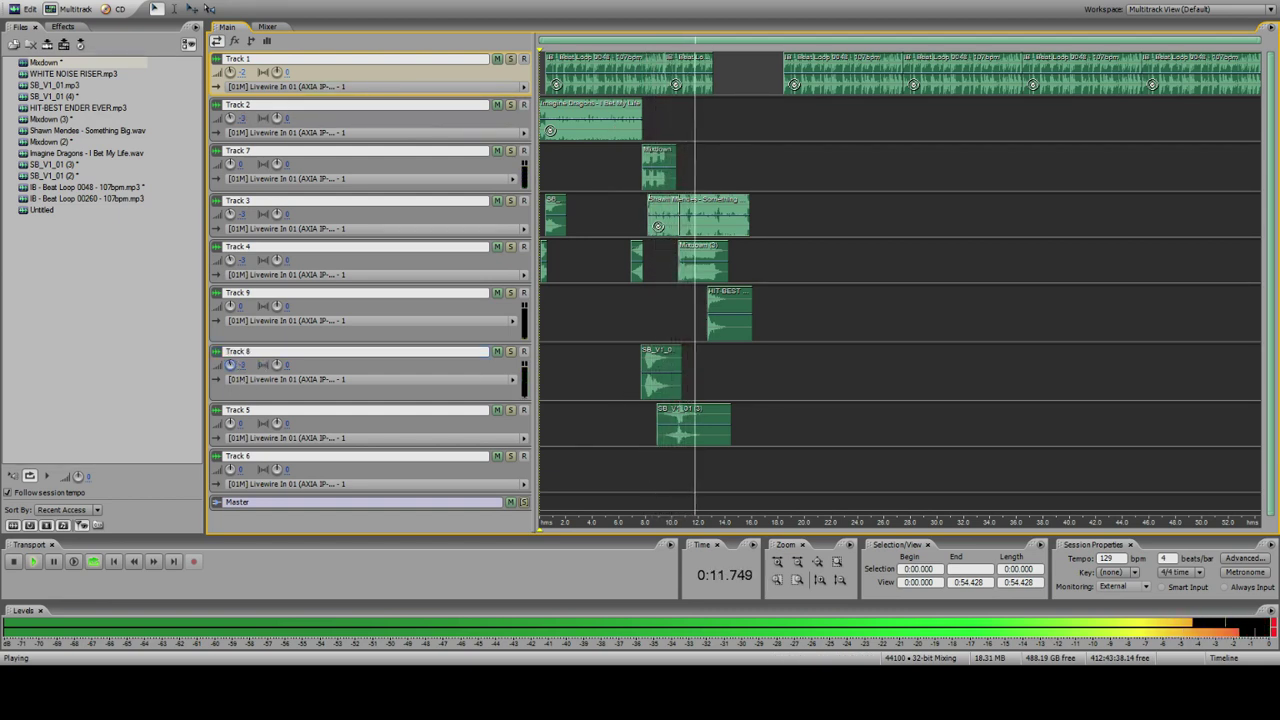
pyautogui.click(660, 375)
pyautogui.click(653, 317)
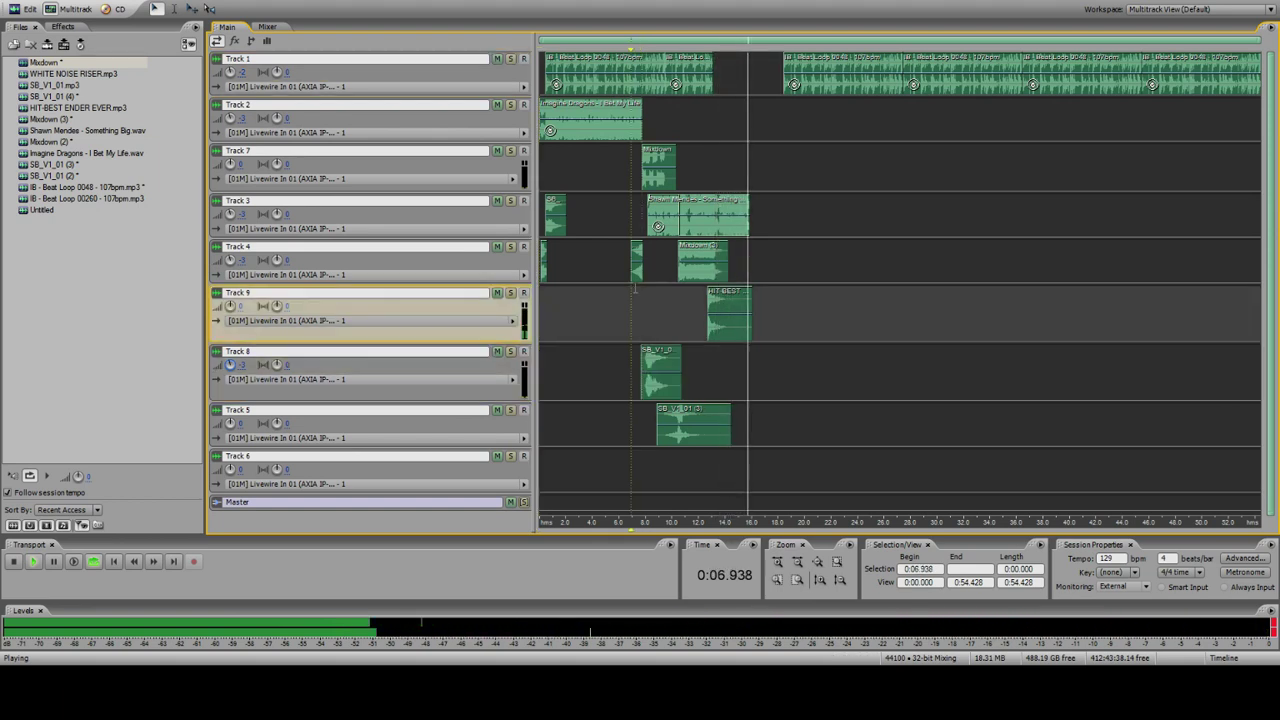
pyautogui.click(643, 365)
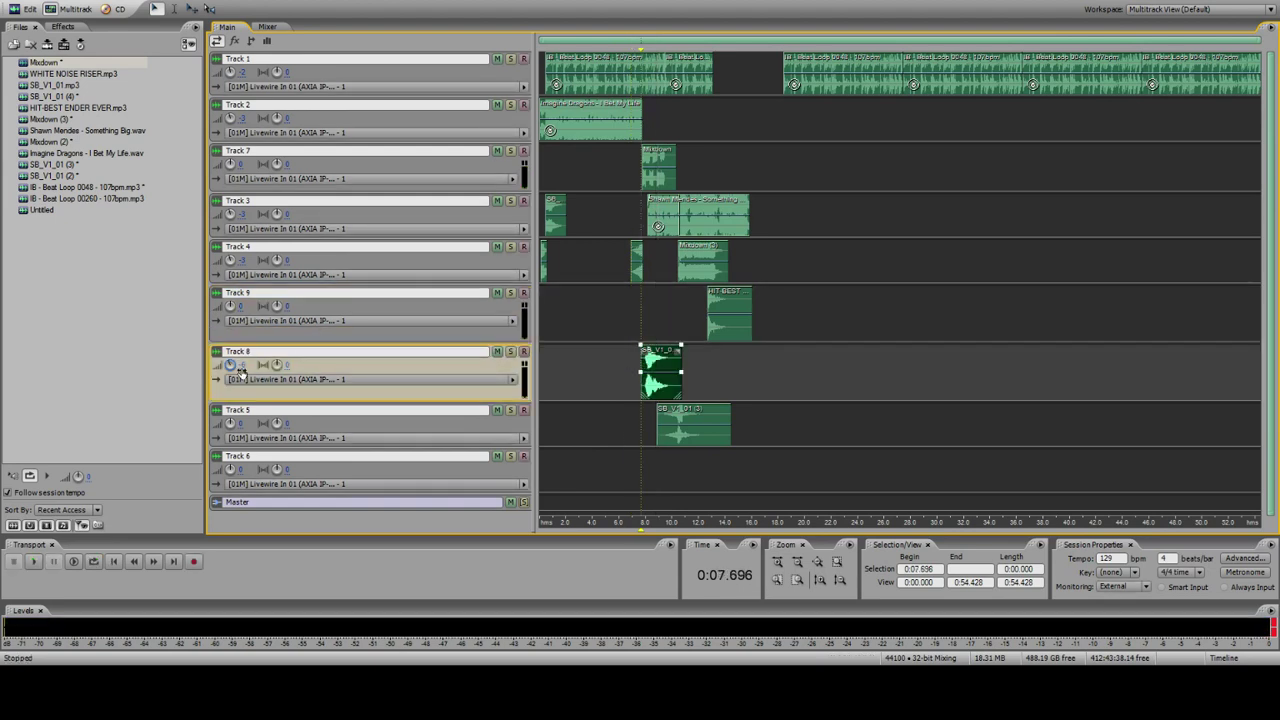
# Step: Replay the transition into the second song from about 0:07.4 and stop
pyautogui.click(645, 205)
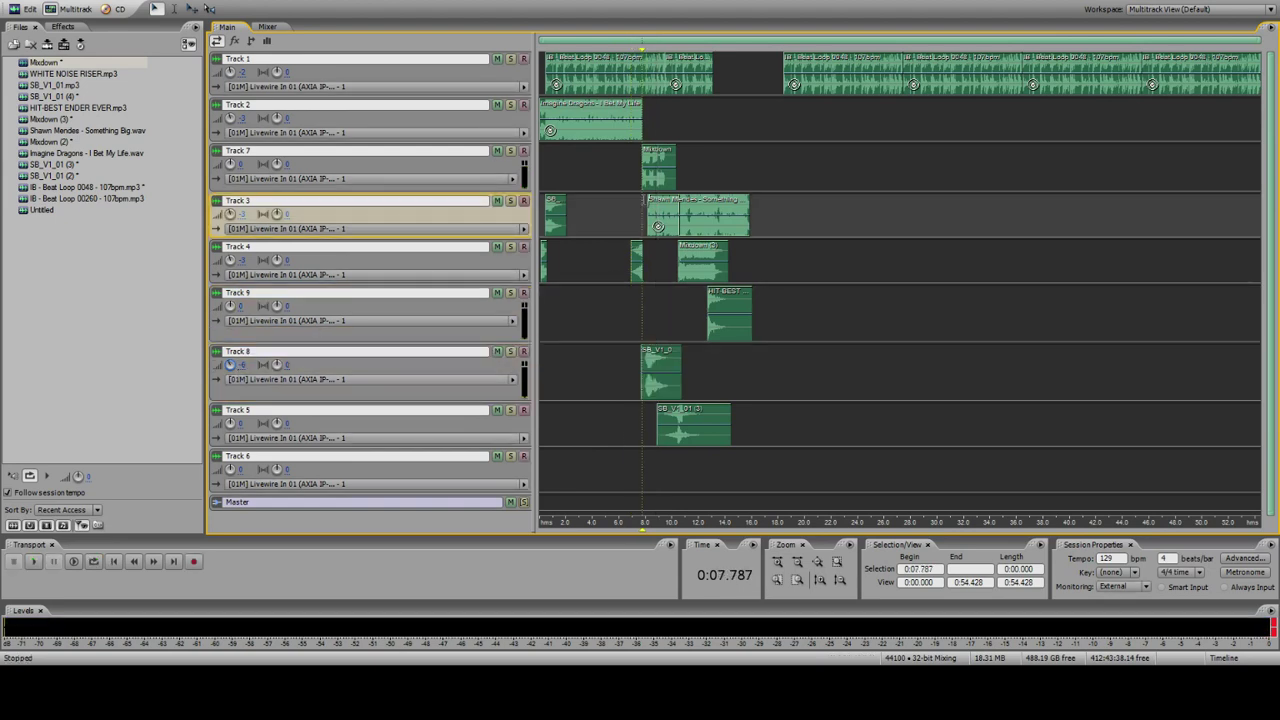
pyautogui.click(653, 186)
pyautogui.press('space')
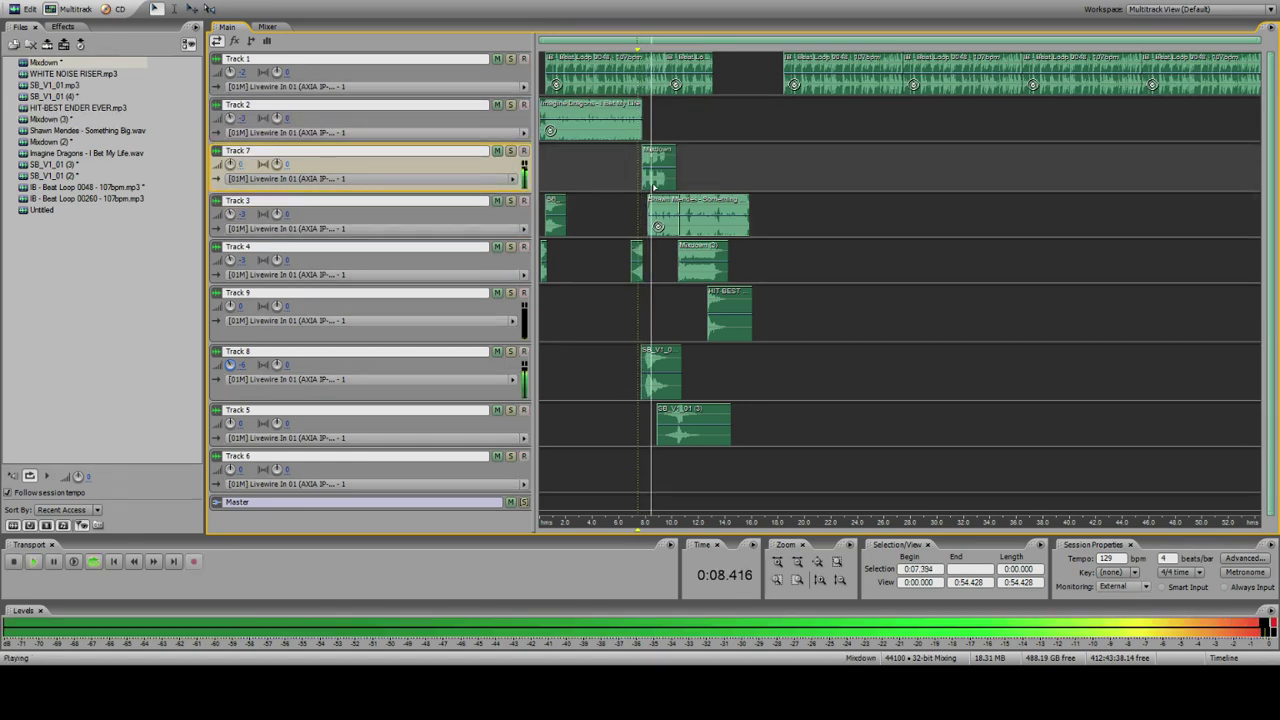
pyautogui.click(676, 331)
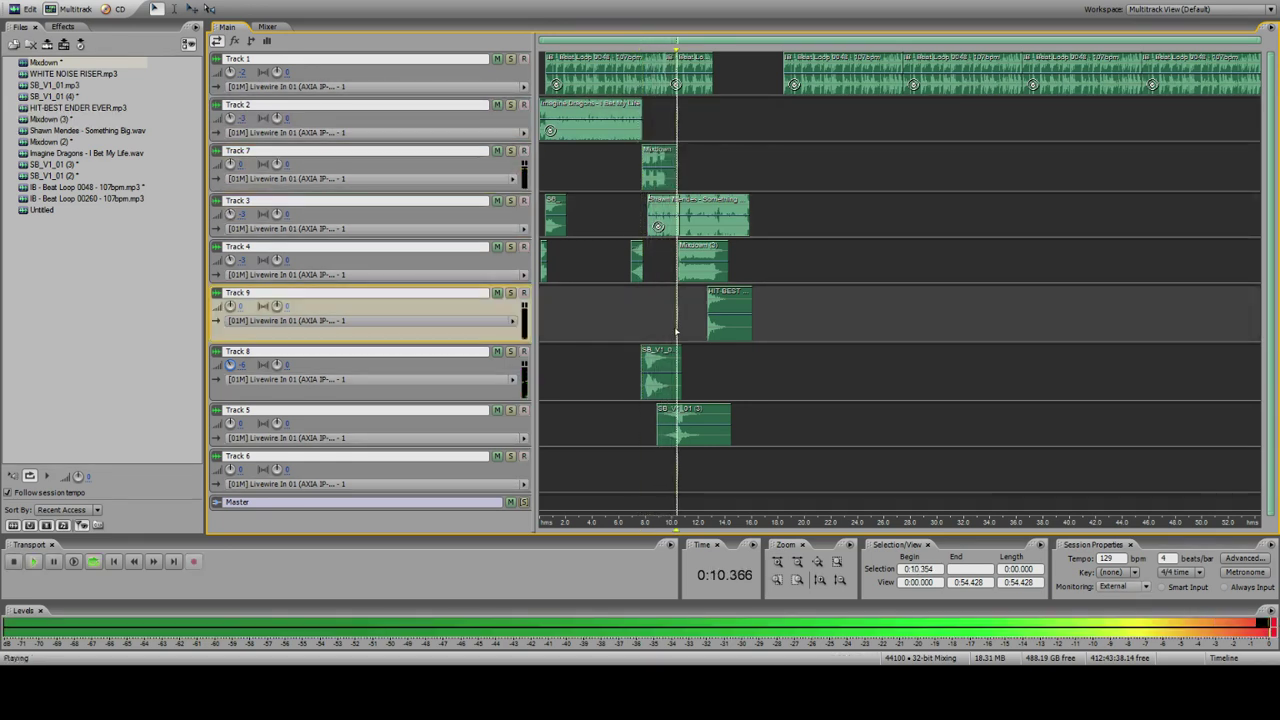
pyautogui.press('space')
# Step: Lower the volume of track 5, play from about 0:09.5 through the ending hit, and return the cursor to the start
pyautogui.click(664, 422)
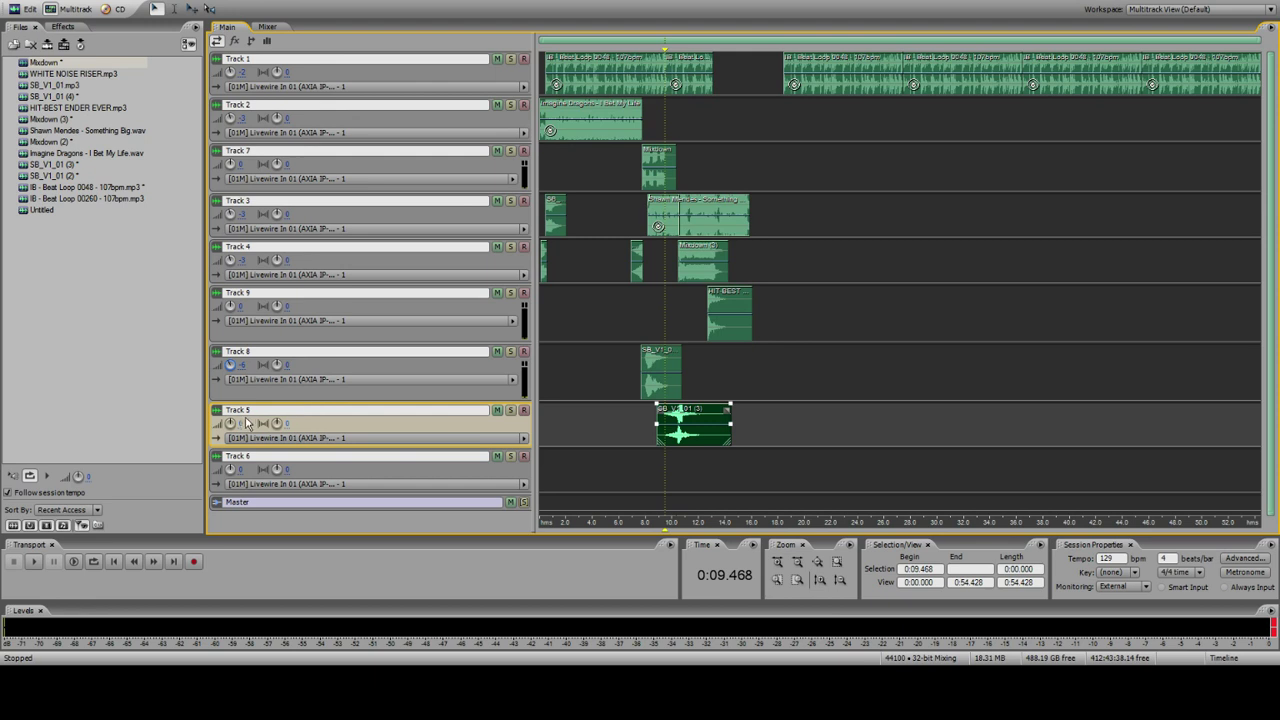
pyautogui.press('space')
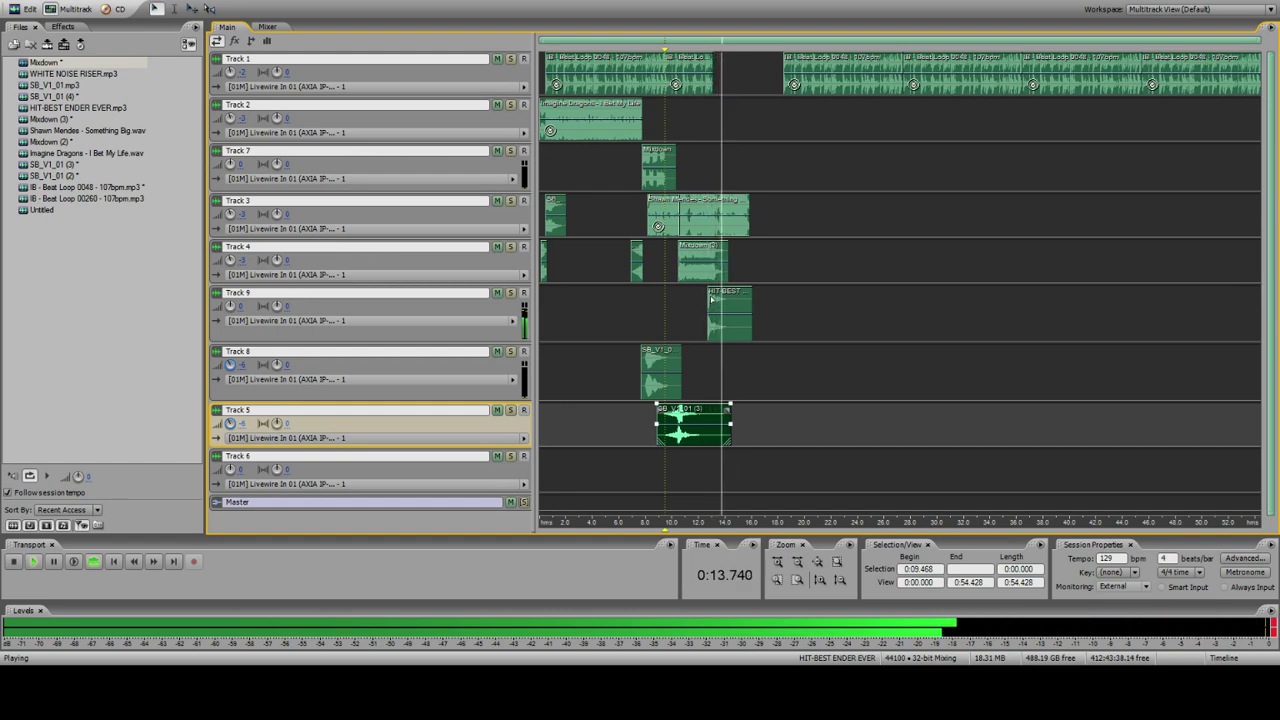
pyautogui.click(678, 70)
pyautogui.press('space')
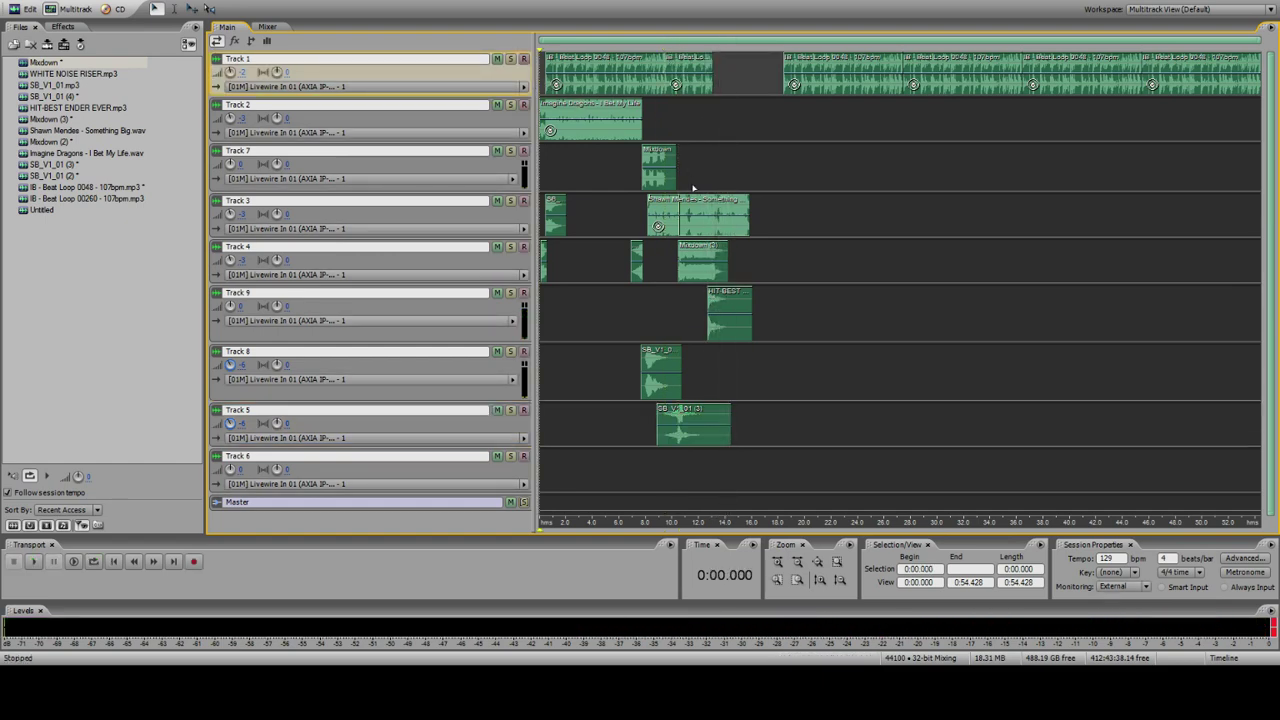
# Step: Open the file KBTA - Dry Positioning Liners 2 - EFX - 120514.mp3 from the voicing folder inside KBTA-FM - Hits Now on the desktop for waveform editing
pyautogui.click(14, 9)
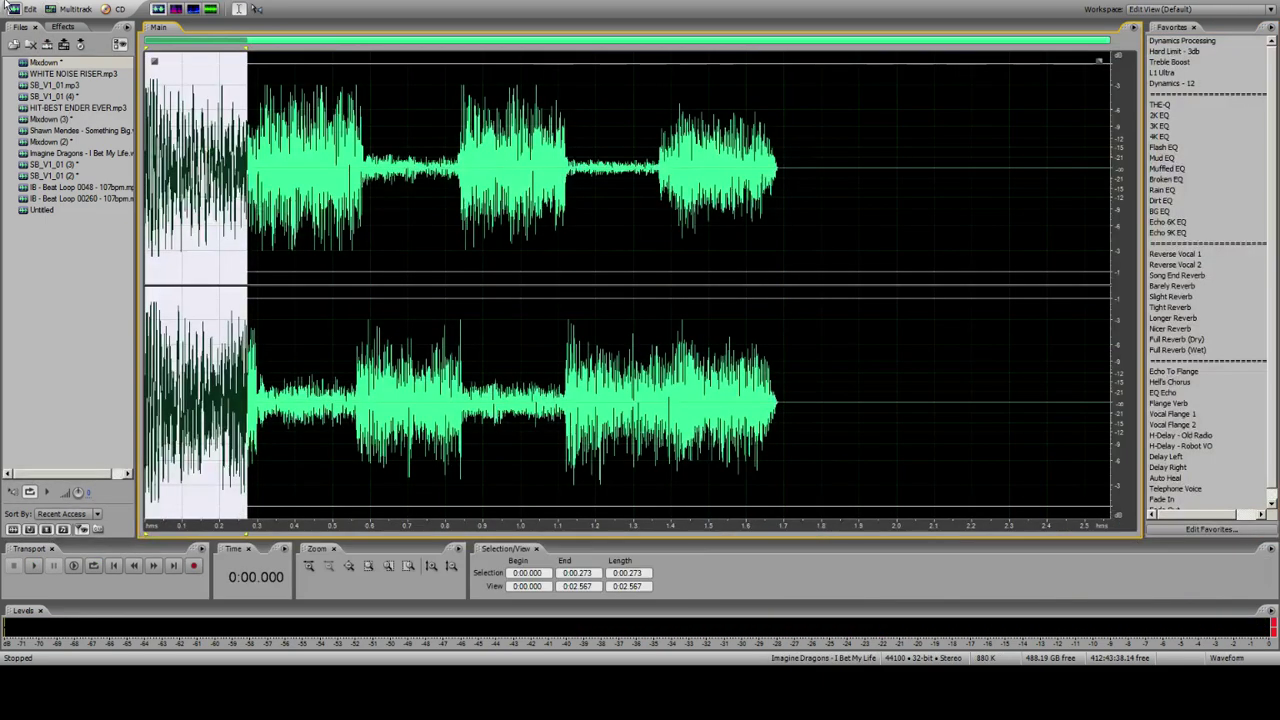
pyautogui.click(10, 2)
pyautogui.click(20, 17)
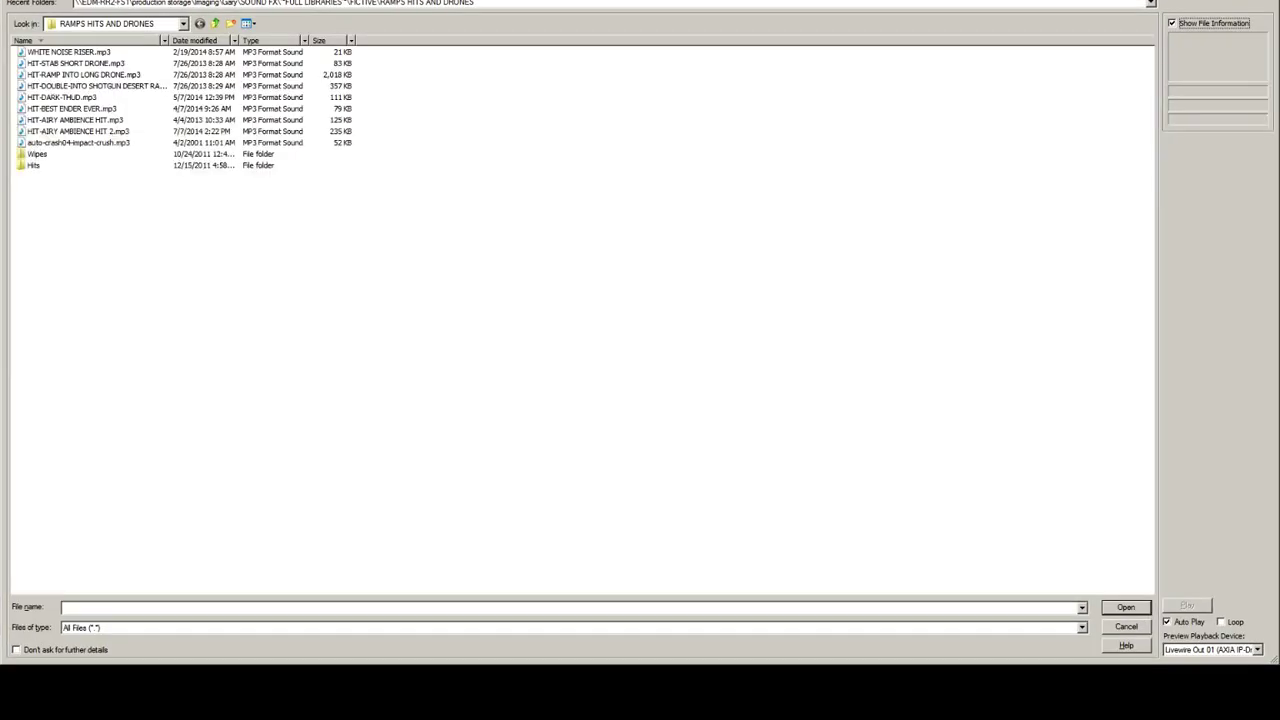
pyautogui.click(183, 23)
pyautogui.click(66, 49)
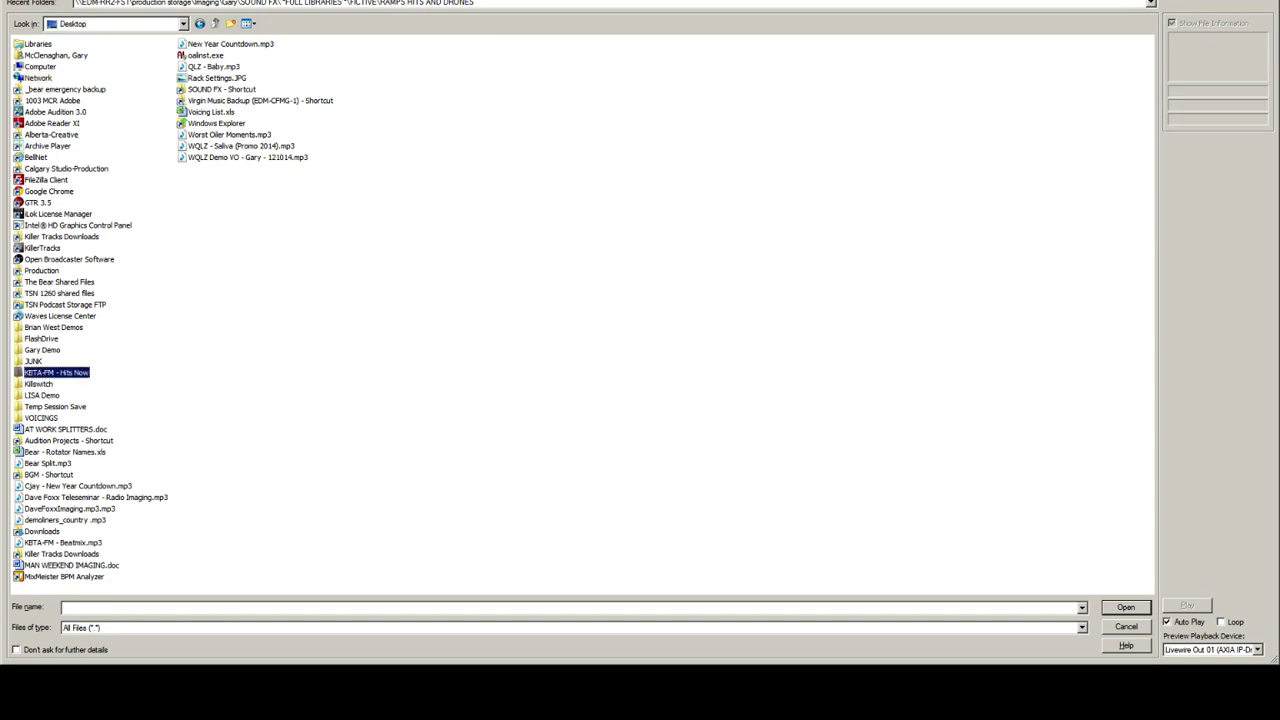
pyautogui.doubleClick(56, 372)
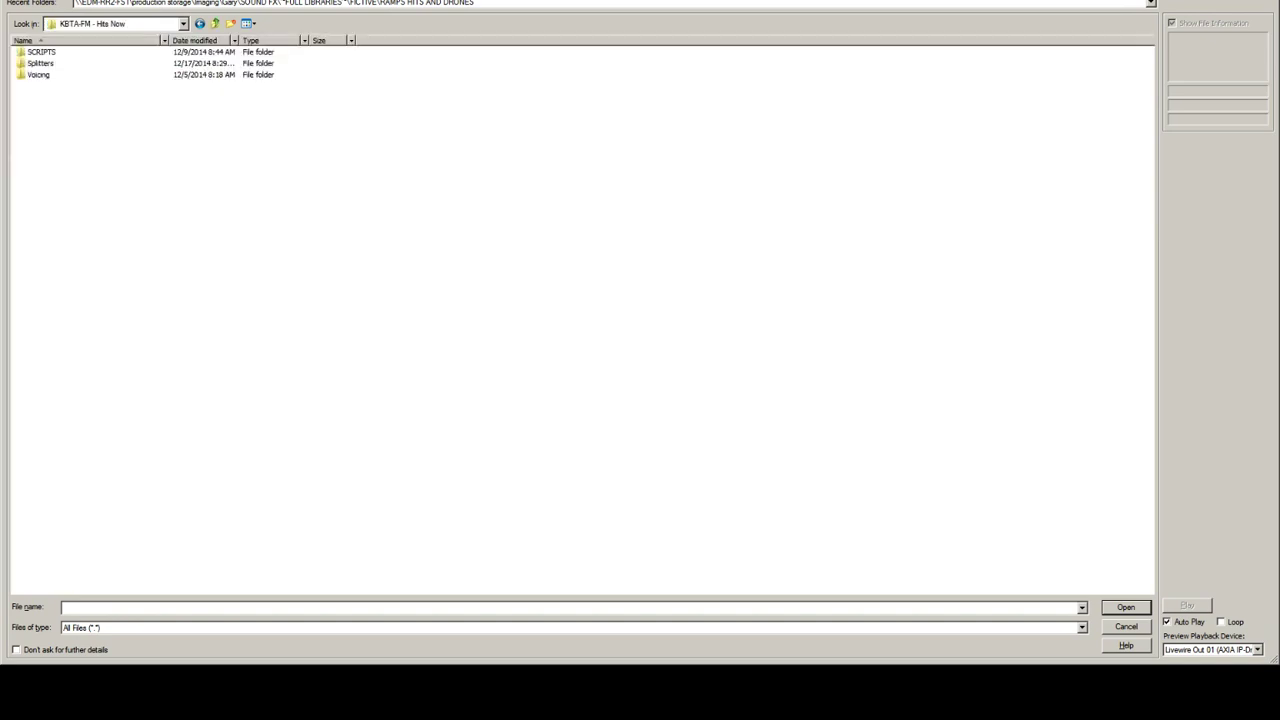
pyautogui.doubleClick(38, 74)
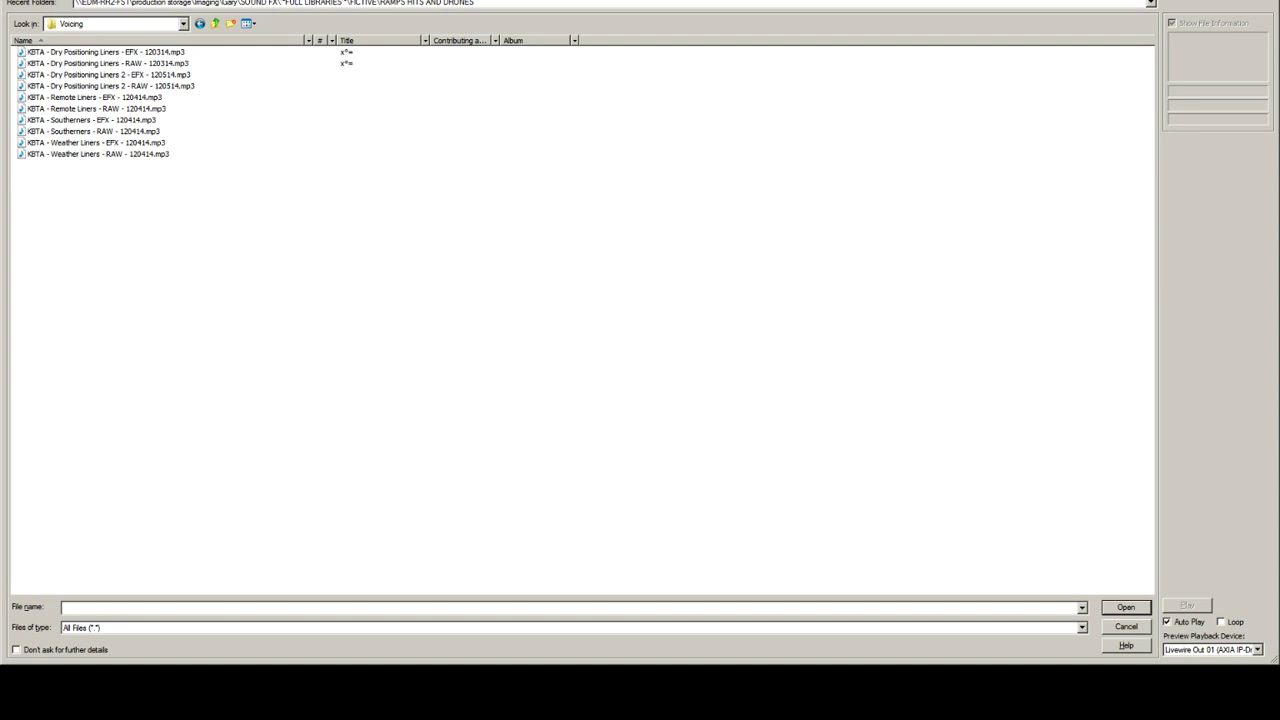
pyautogui.click(108, 74)
pyautogui.click(1126, 607)
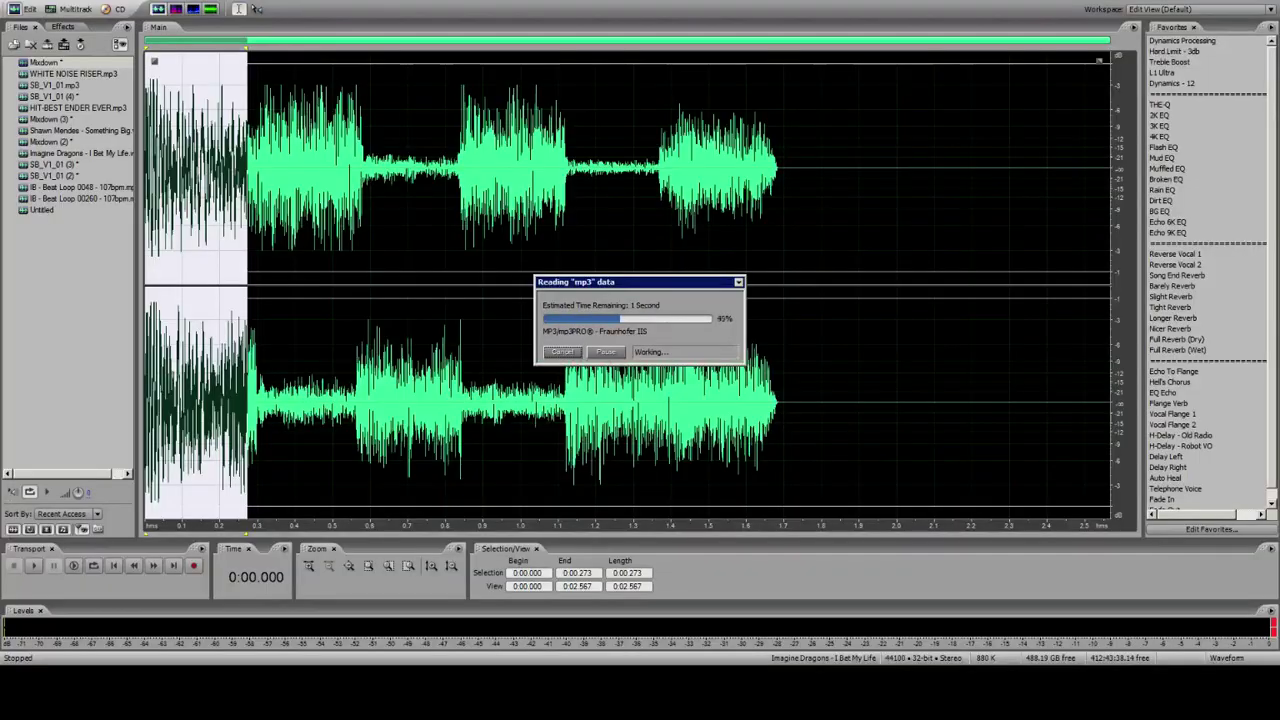
# Step: Play the voice liners from about 0:02.1 and again from about 0:04.6 to find a suitable line
pyautogui.click(161, 136)
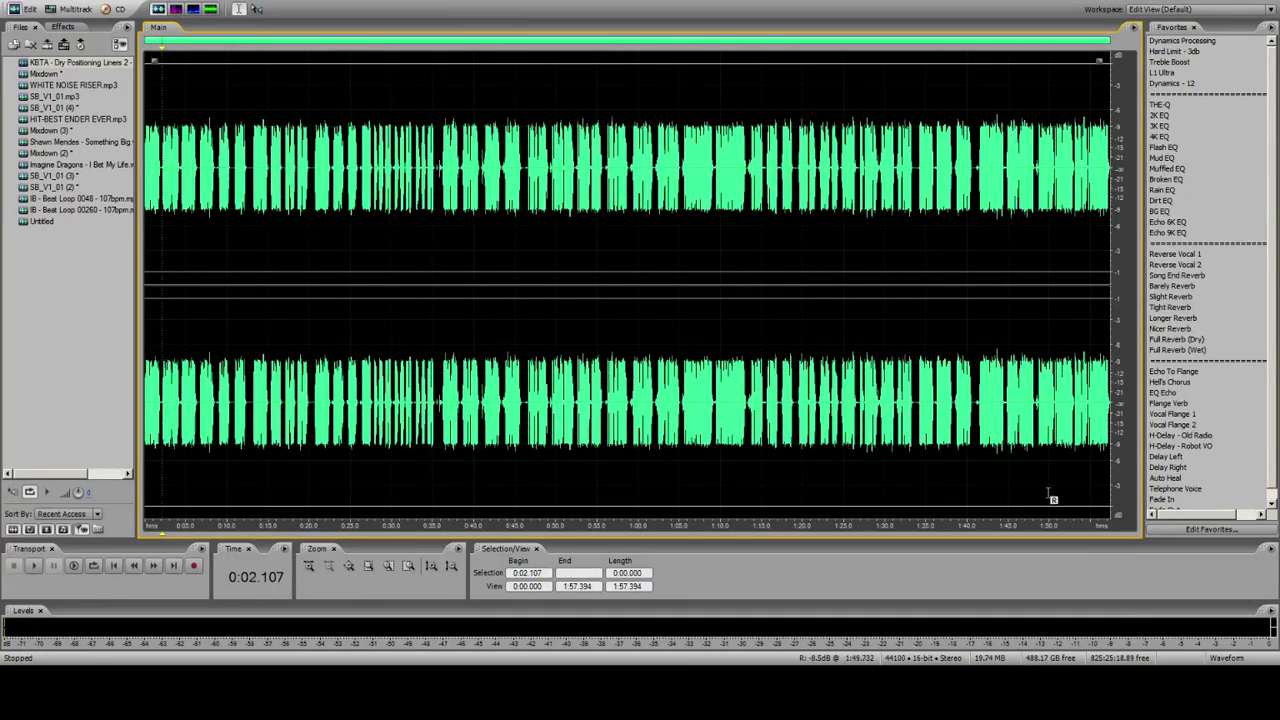
pyautogui.click(372, 568)
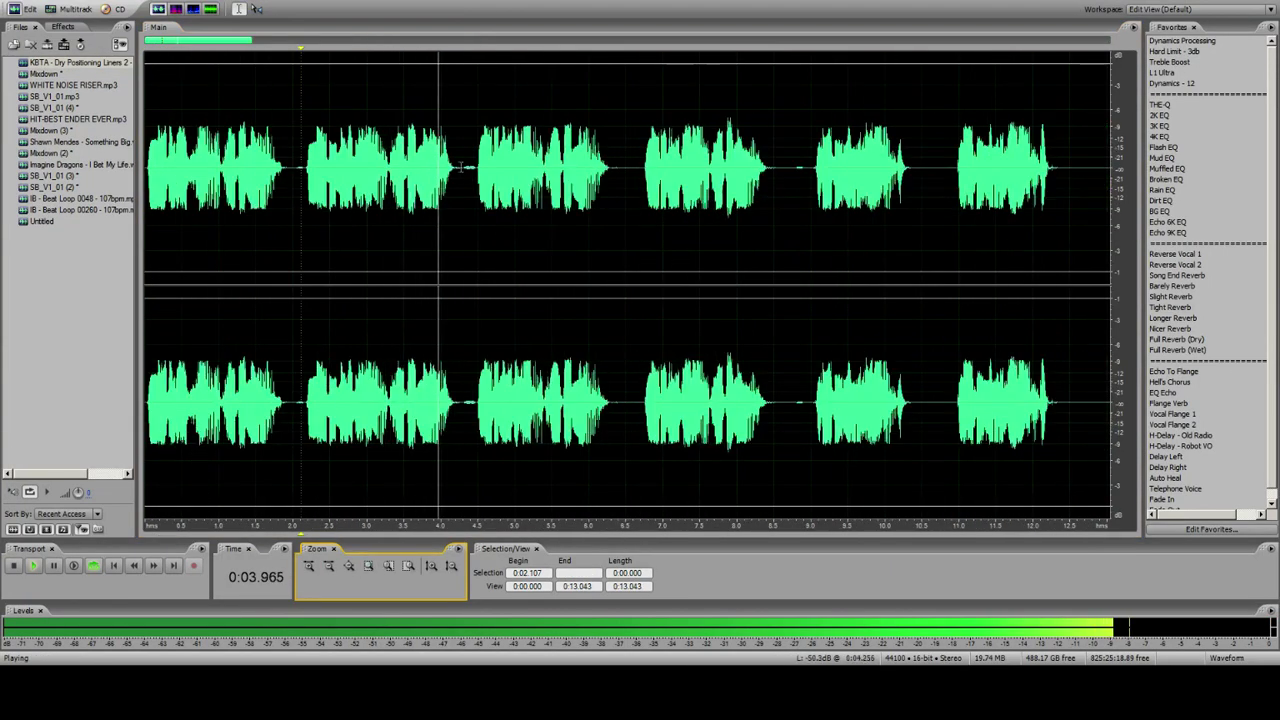
pyautogui.press('space')
pyautogui.click(479, 190)
pyautogui.press('space')
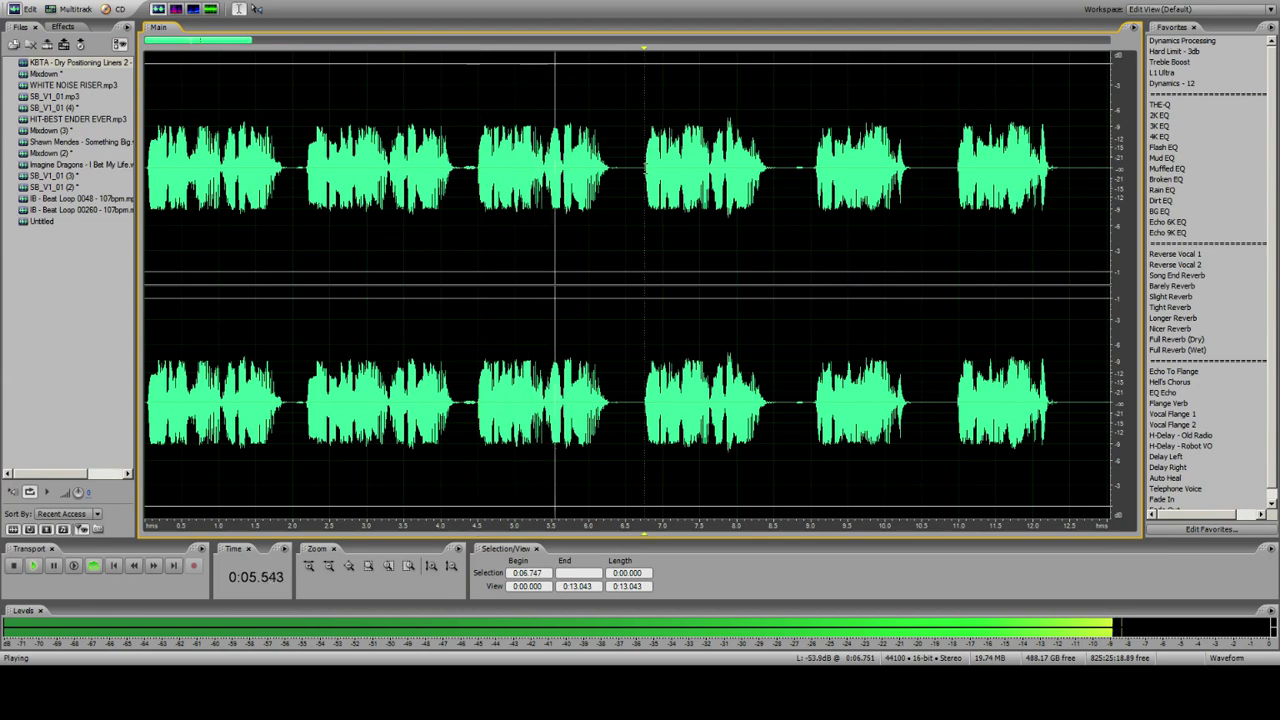
# Step: Copy the voice line from 0:06.747 to 0:08.530 into a new file
pyautogui.moveTo(645, 160); pyautogui.dragTo(775, 160)
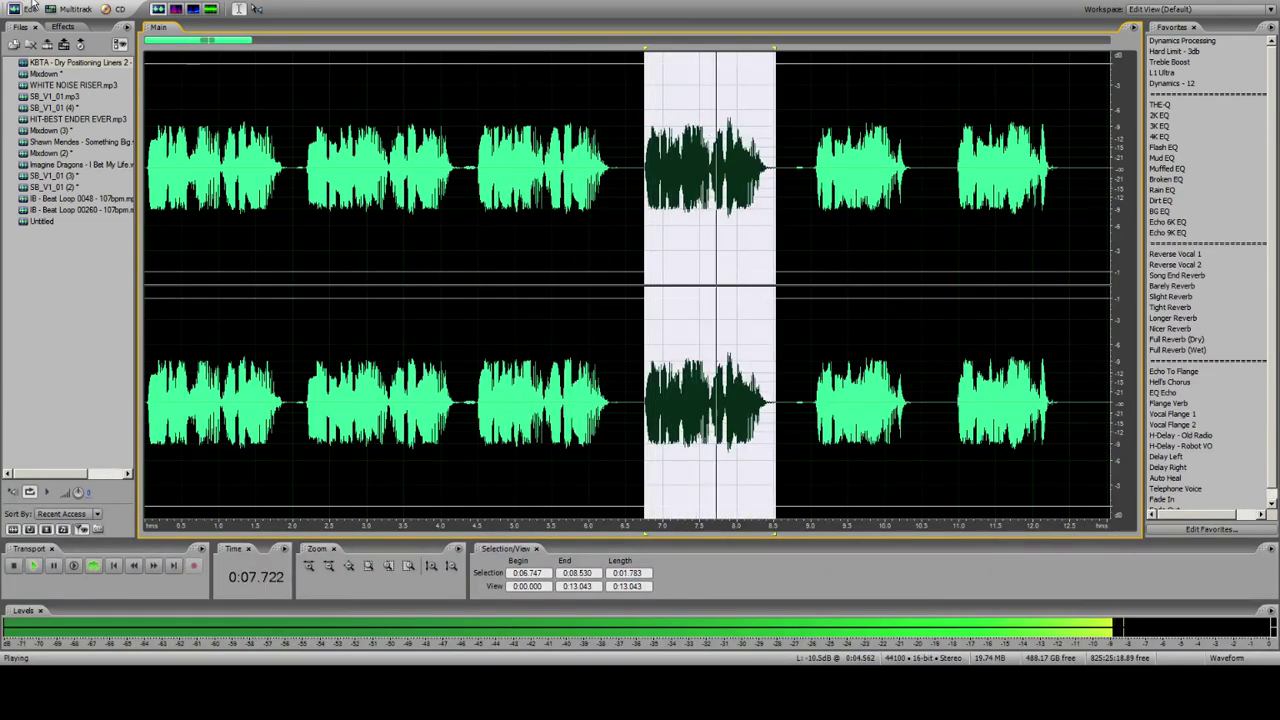
pyautogui.click(30, 9)
pyautogui.click(40, 118)
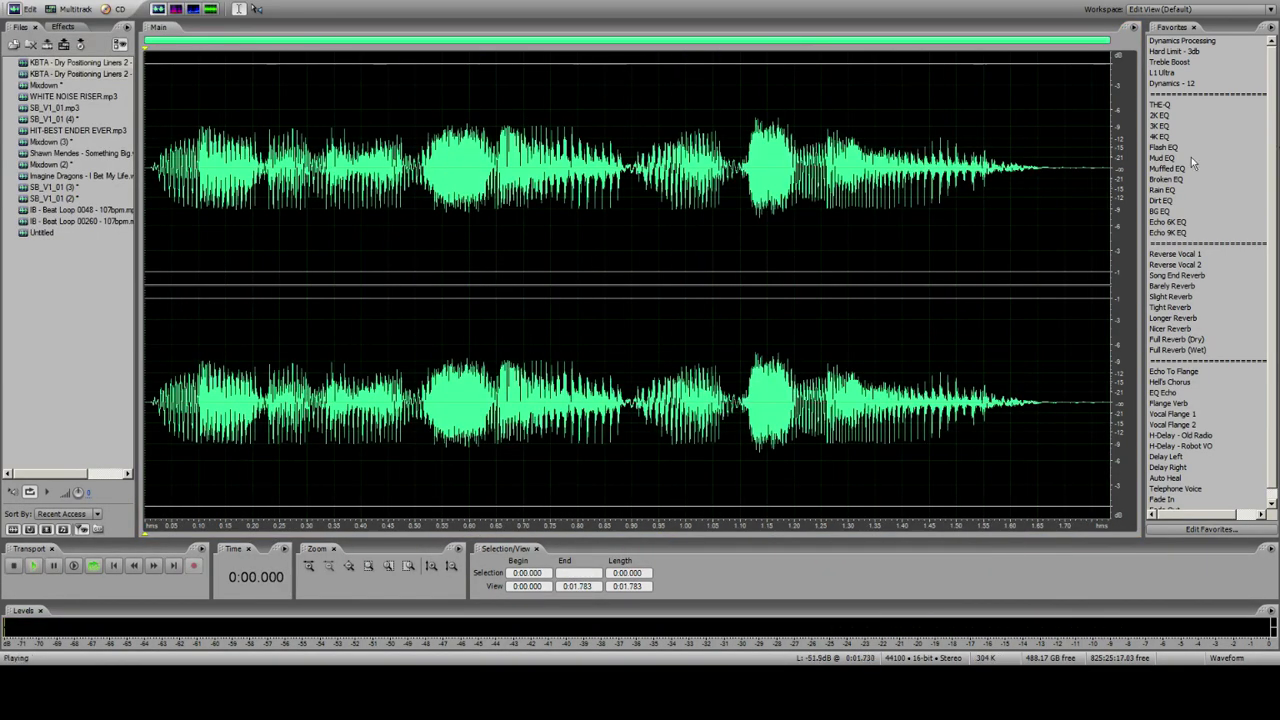
# Step: Stop playback and apply the BG EQ and Hard Limit - 3db favorites to the whole copied voice line
pyautogui.press('space')
pyautogui.click(1160, 212)
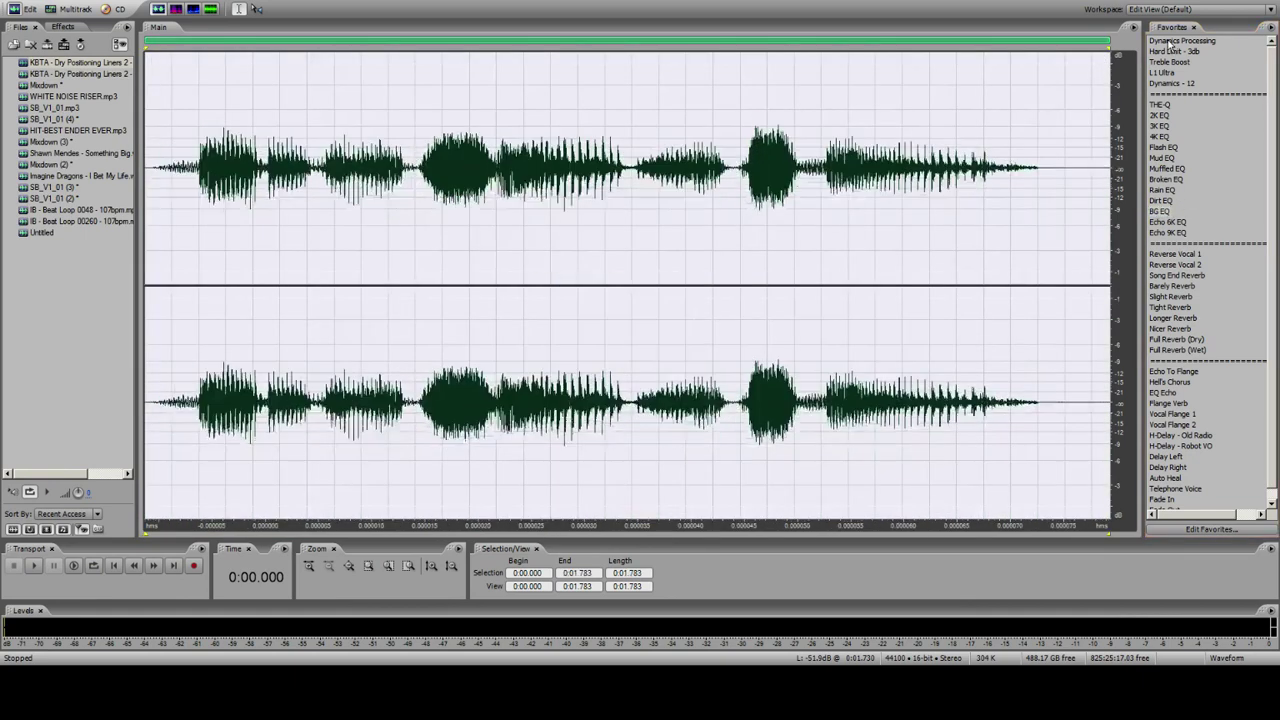
pyautogui.click(1108, 170)
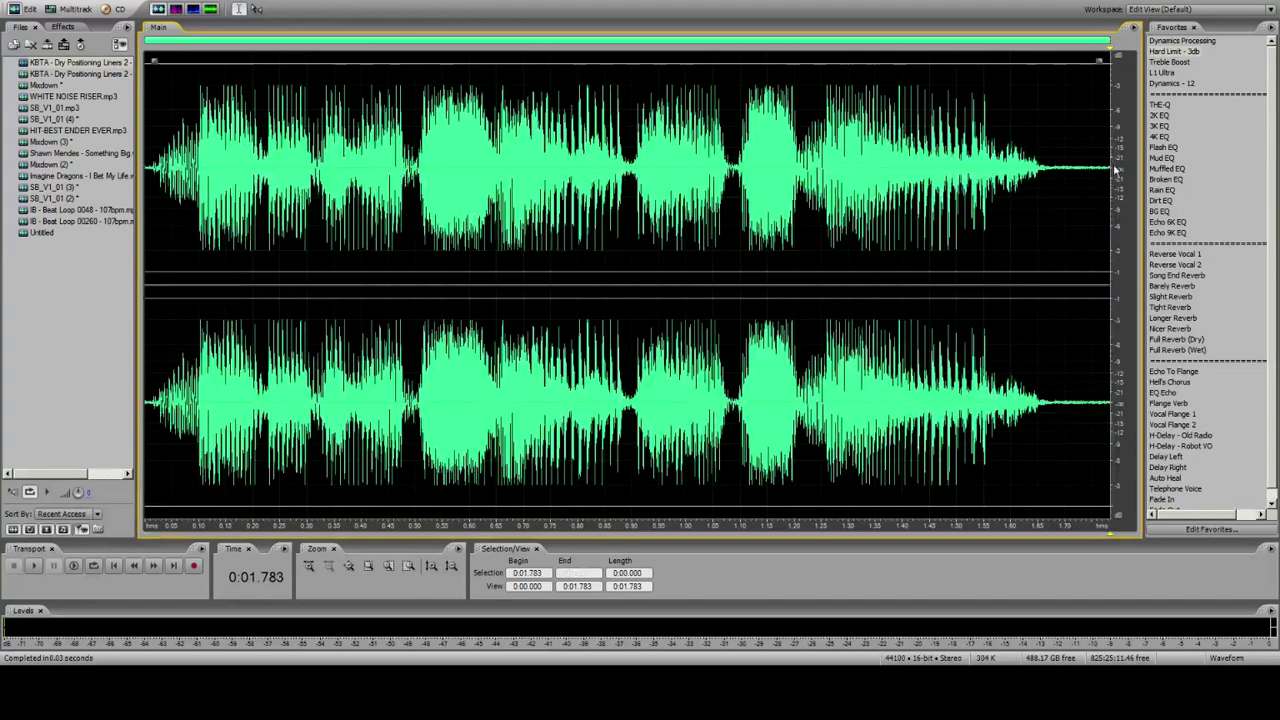
# Step: Add 1 second of silence at the end of the voice line and apply the Tight Reverb favorite
pyautogui.hotkey('ctrl', 'v')
pyautogui.click(372, 197)
pyautogui.press('space')
pyautogui.press('space')
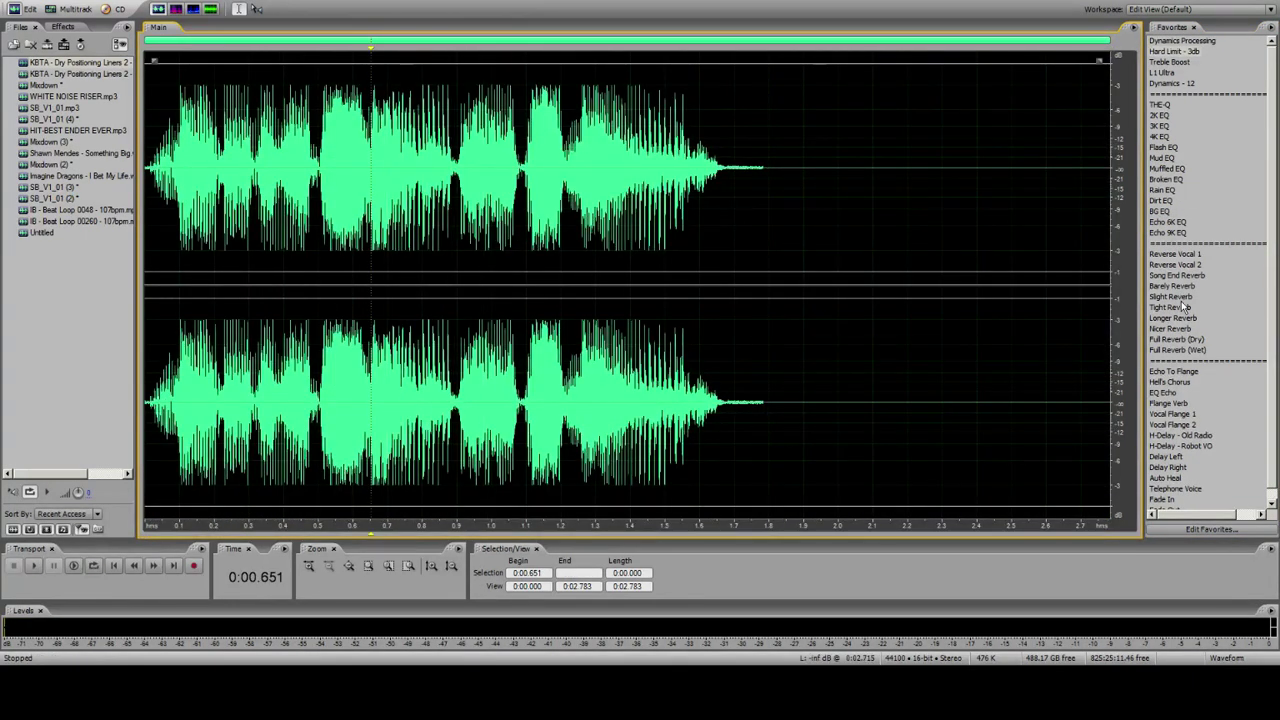
pyautogui.click(1185, 307)
# Step: Place the processed voice line on track 7 of the multitrack session at about 0:13.6 and play from about 0:12.7
pyautogui.click(57, 10)
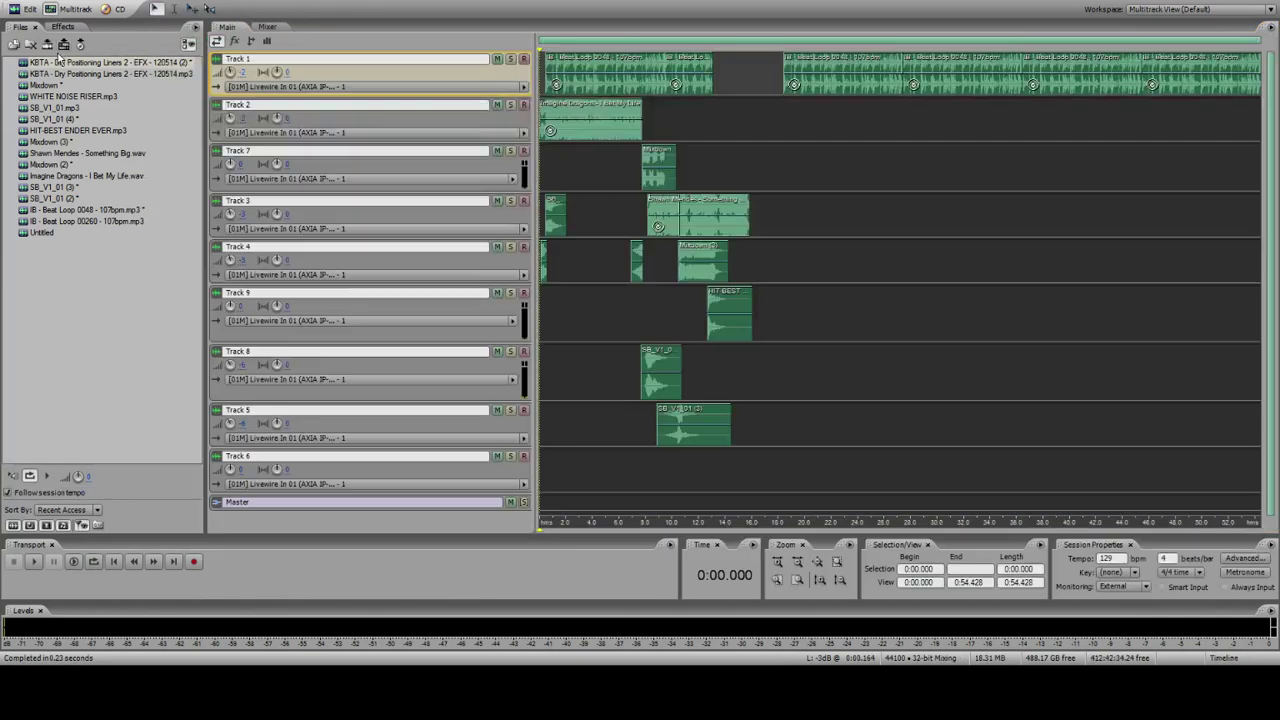
pyautogui.moveTo(566, 305); pyautogui.dragTo(739, 190)
pyautogui.click(541, 216)
pyautogui.press('space')
pyautogui.press('space')
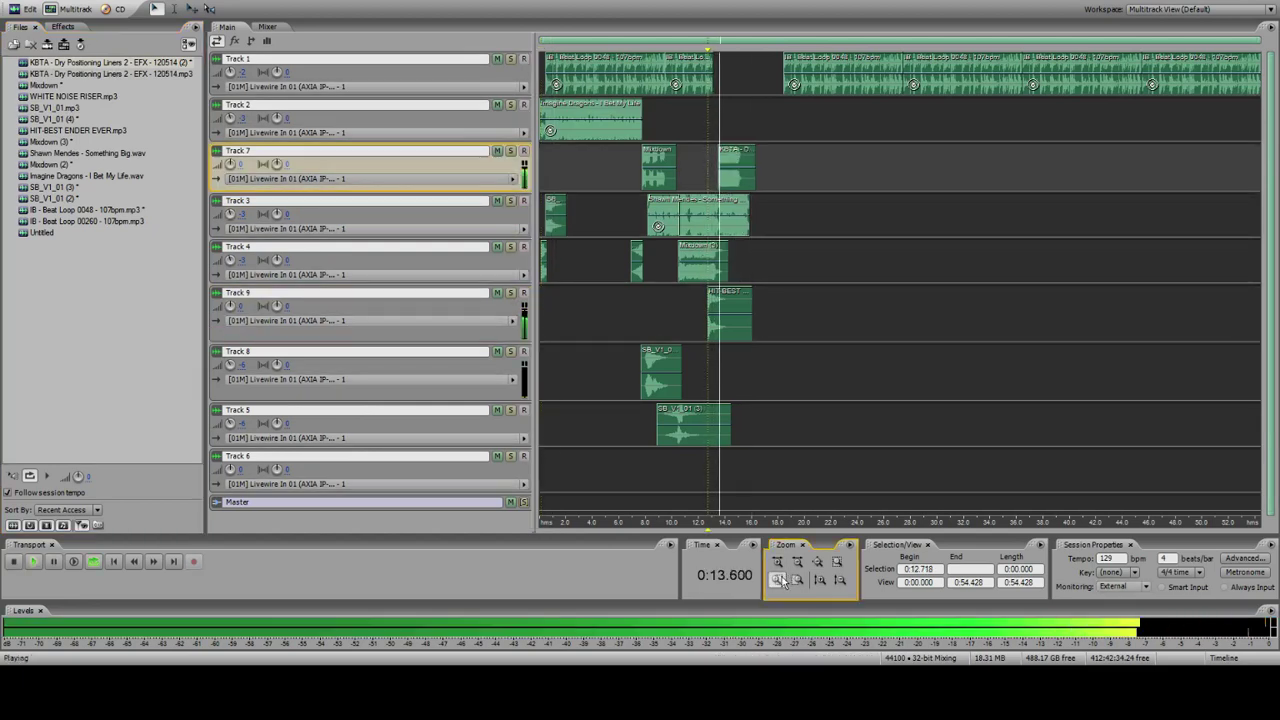
# Step: Move the voice clip on track 7 earlier to about 0:12.7, in line with the ending hit, replaying the mix between moves
pyautogui.click(778, 583)
pyautogui.click(937, 155)
pyautogui.click(869, 112)
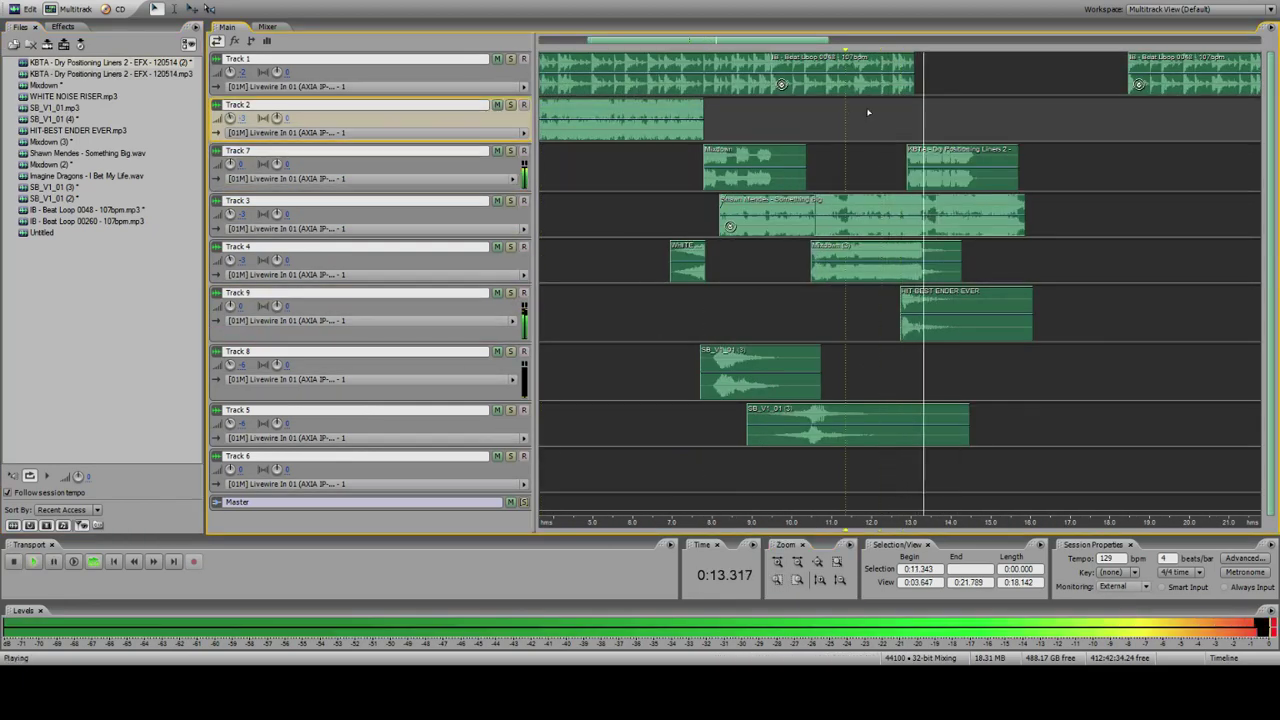
pyautogui.moveTo(923, 160); pyautogui.dragTo(920, 165)
pyautogui.press('space')
pyautogui.click(855, 112)
pyautogui.press('space')
pyautogui.click(917, 180)
pyautogui.rightClick(917, 180)
pyautogui.click(851, 85)
pyautogui.click(869, 110)
pyautogui.click(924, 166)
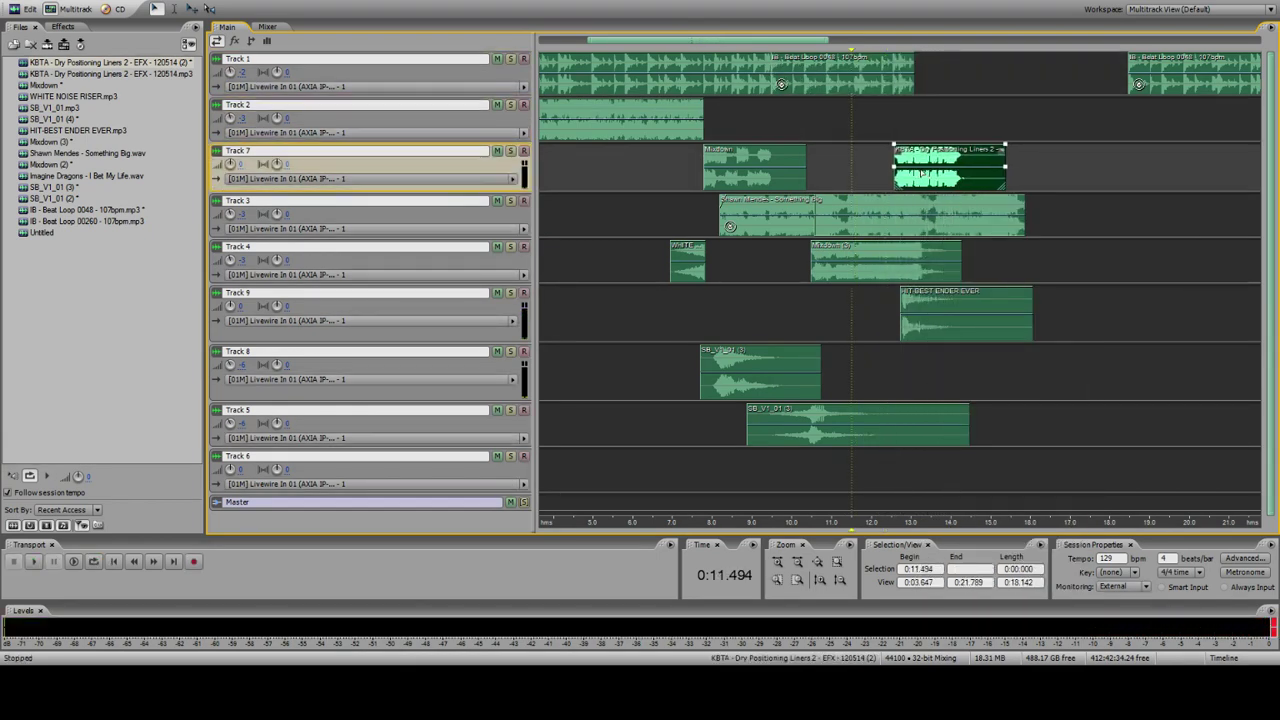
pyautogui.click(871, 80)
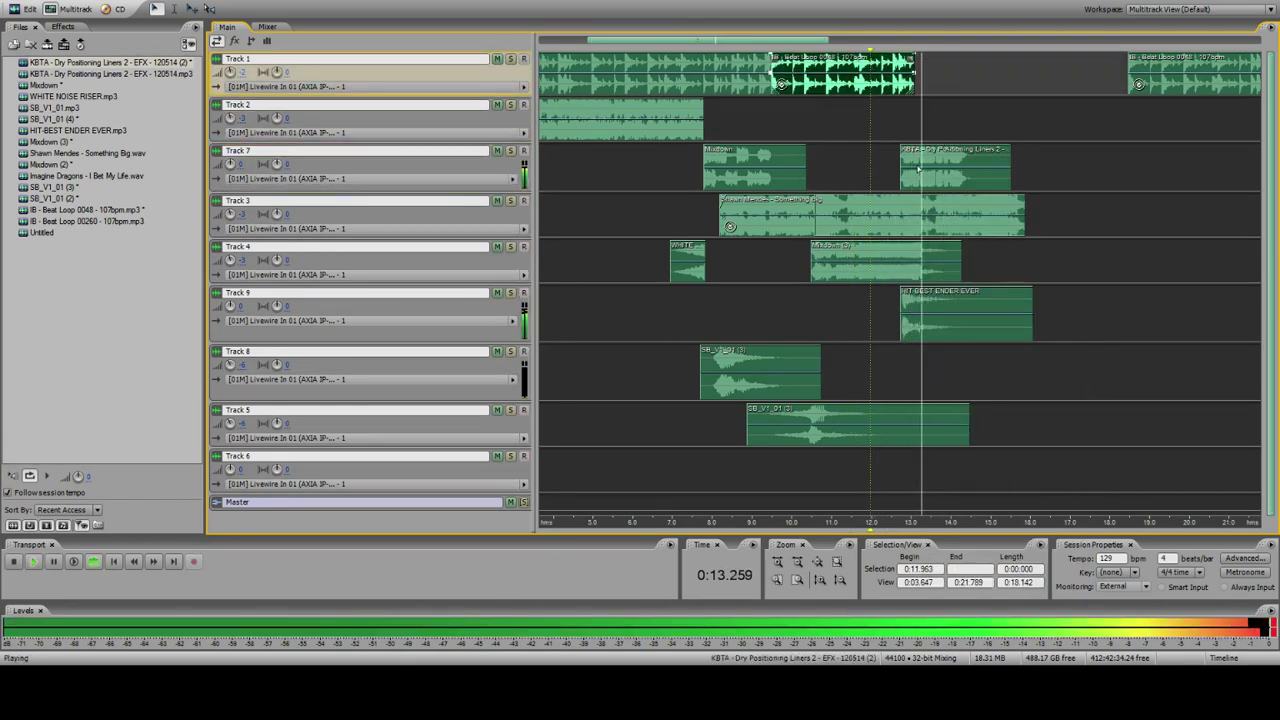
# Step: Nudge the voice clip on track 7 to about 0:12.68 and replay the ending from about 0:12.3
pyautogui.press('space')
pyautogui.rightClick(917, 184)
pyautogui.click(875, 165)
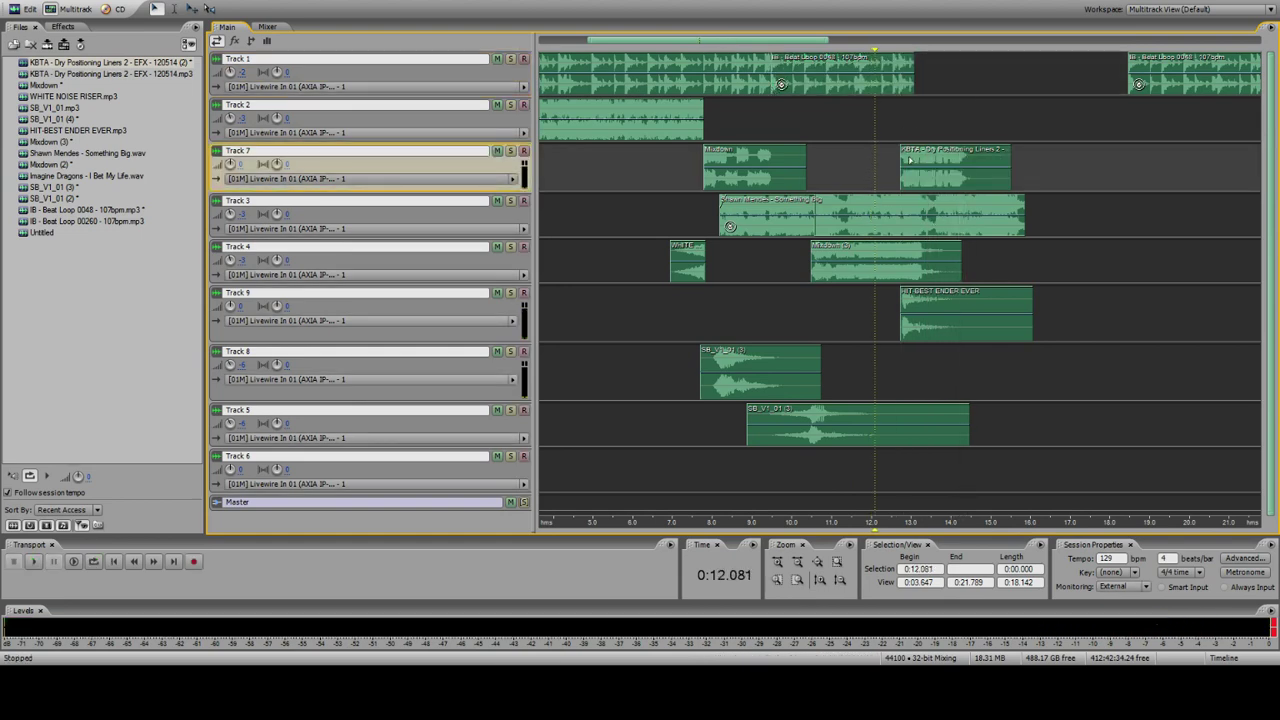
pyautogui.press('space')
pyautogui.rightClick(921, 164)
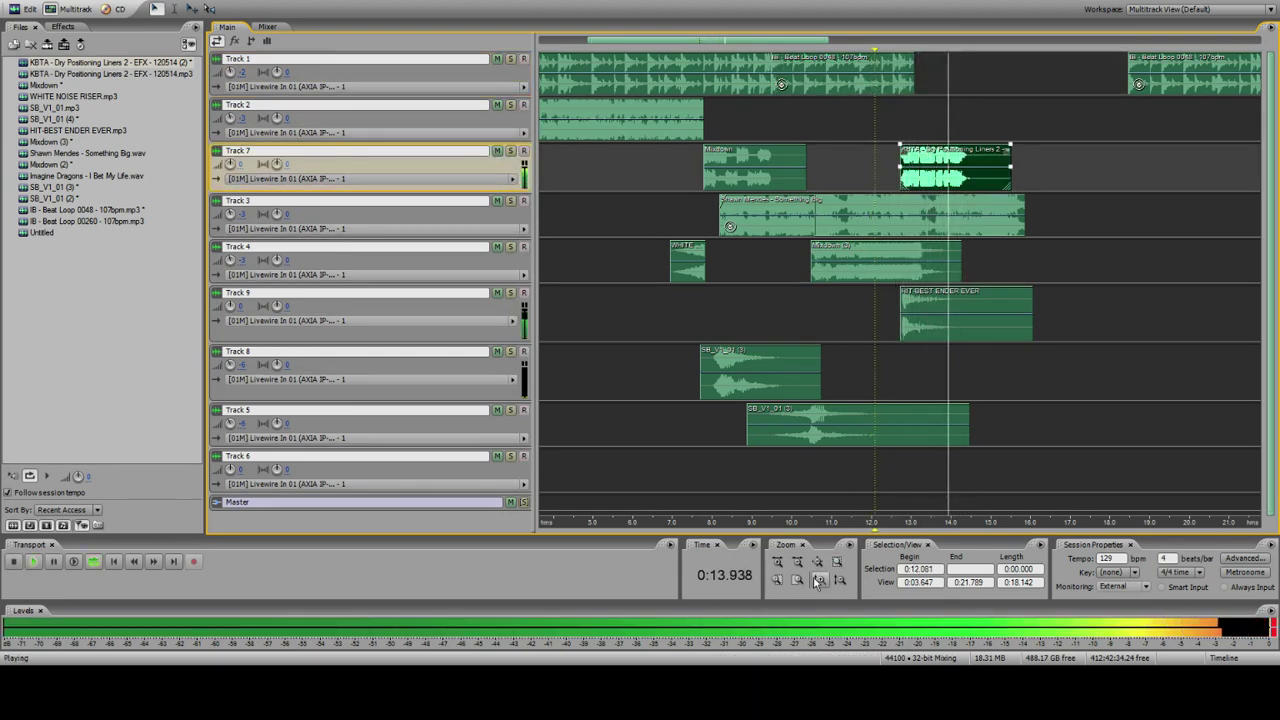
pyautogui.press('space')
pyautogui.click(777, 561)
pyautogui.press('space')
pyautogui.click(856, 72)
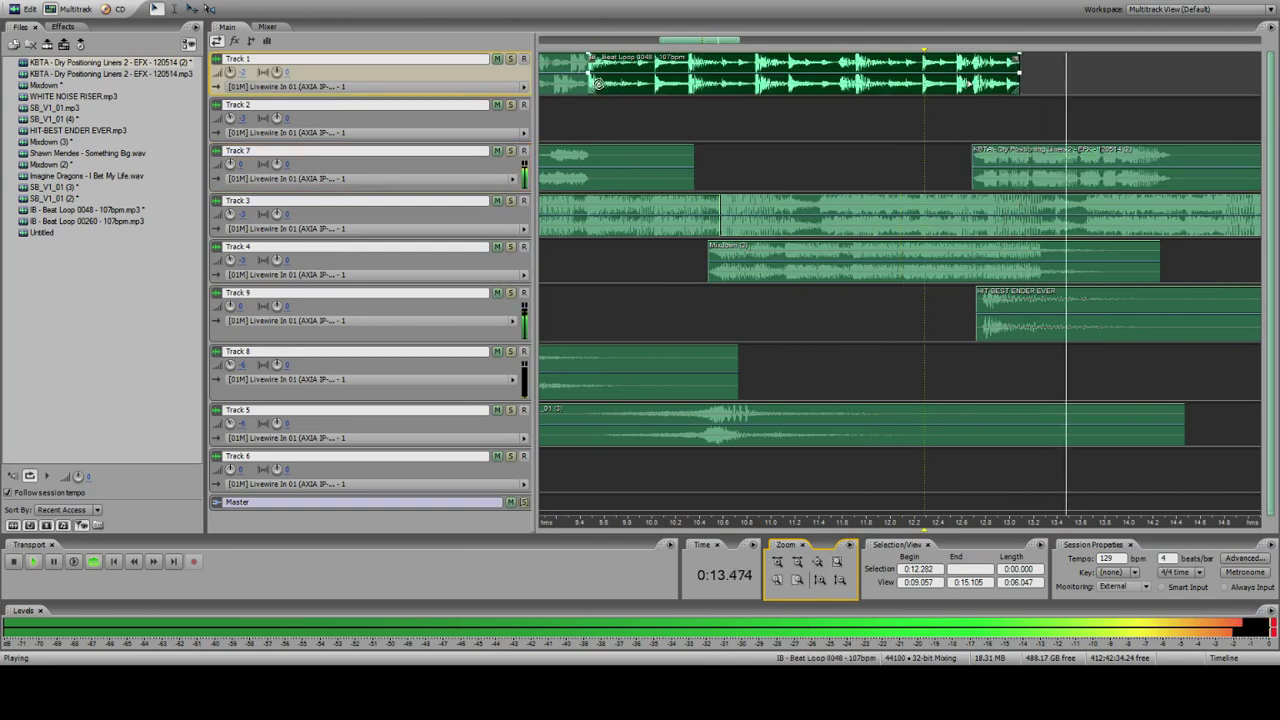
pyautogui.press('space')
# Step: Replay the ending with the voice line from about 0:11.7 and stop
pyautogui.press('\\')
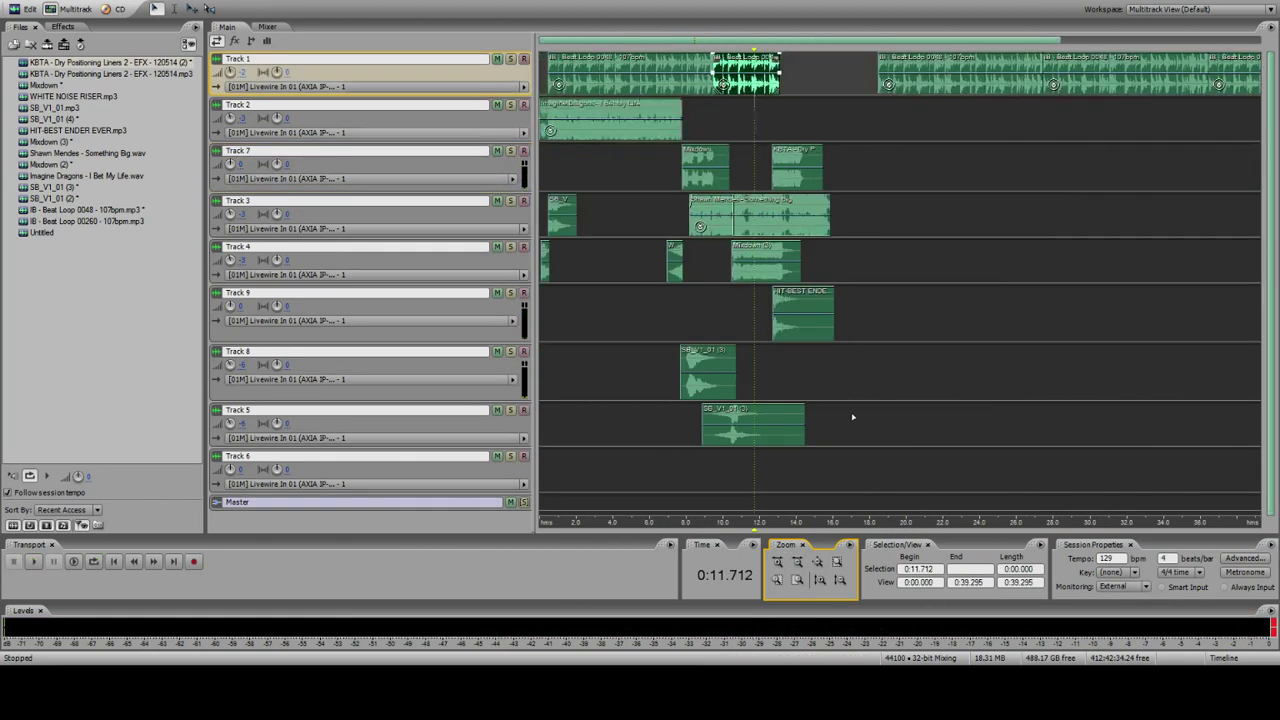
pyautogui.press('space')
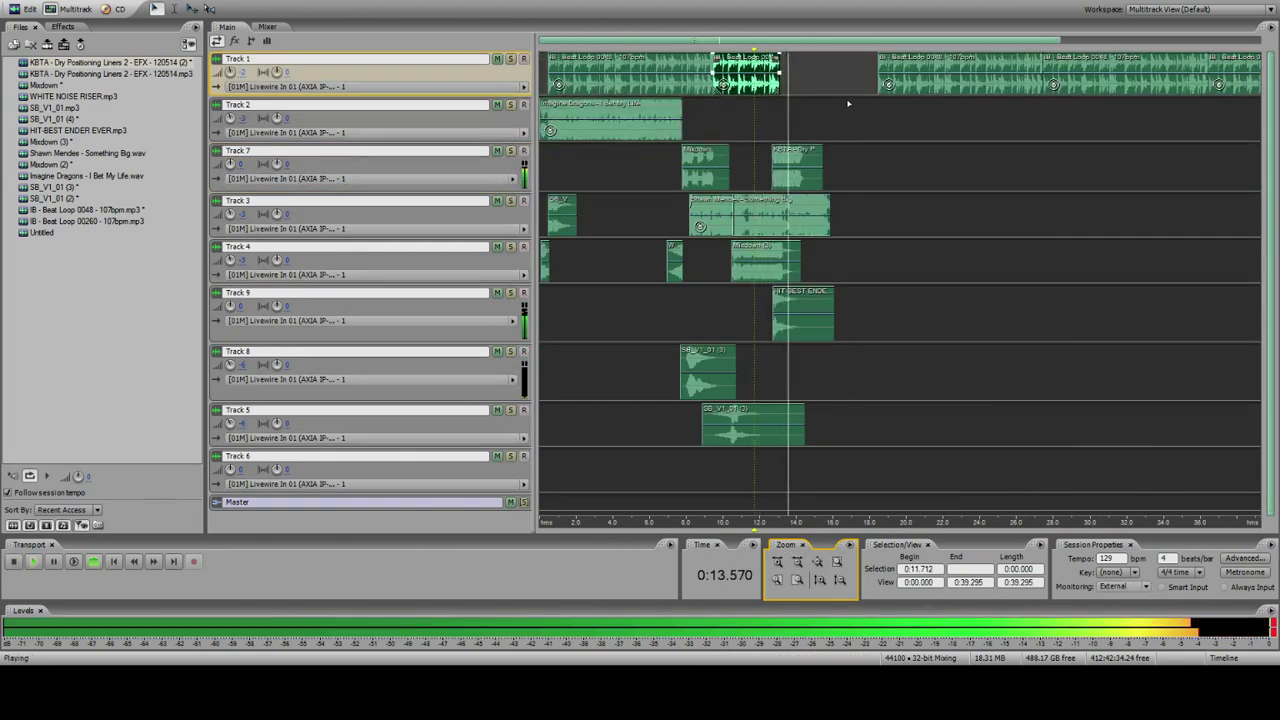
pyautogui.press('space')
# Step: Open the track 7 voice clip for waveform editing and insert 1 second of silence at 0:15.203
pyautogui.doubleClick(787, 160)
pyautogui.press('space')
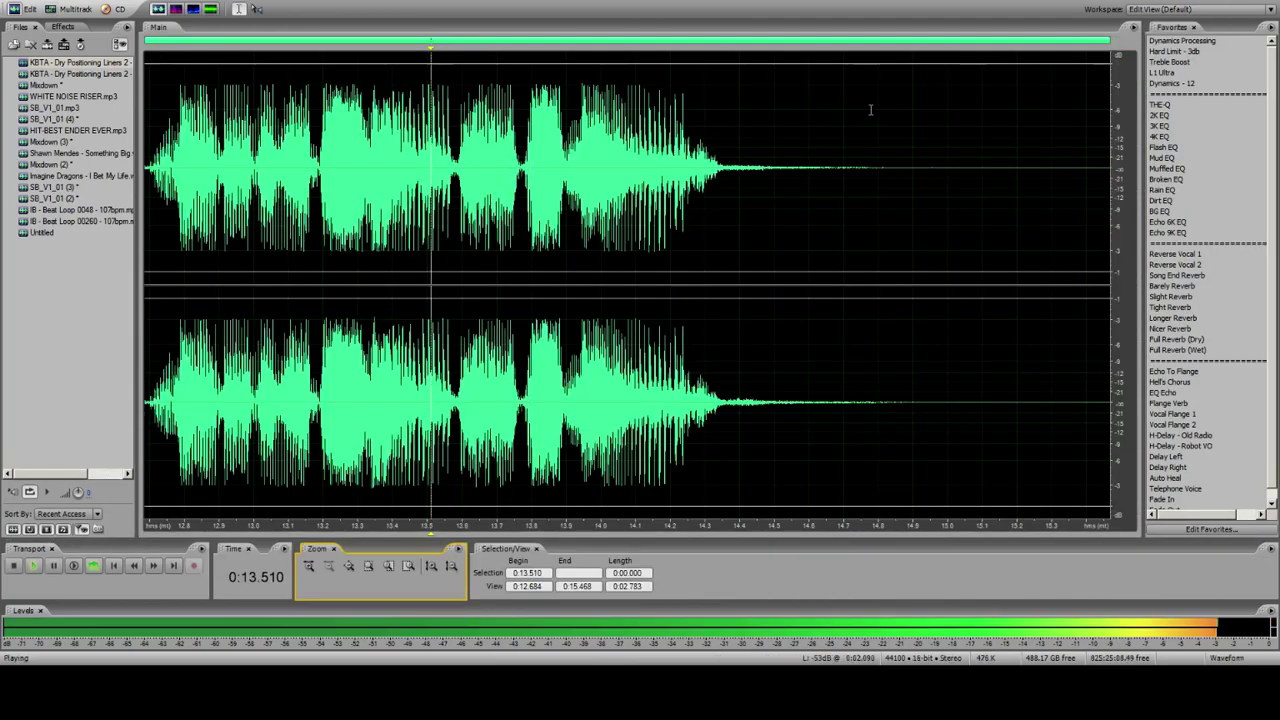
pyautogui.press('space')
pyautogui.click(1017, 191)
pyautogui.press('s')
pyautogui.press('Return')
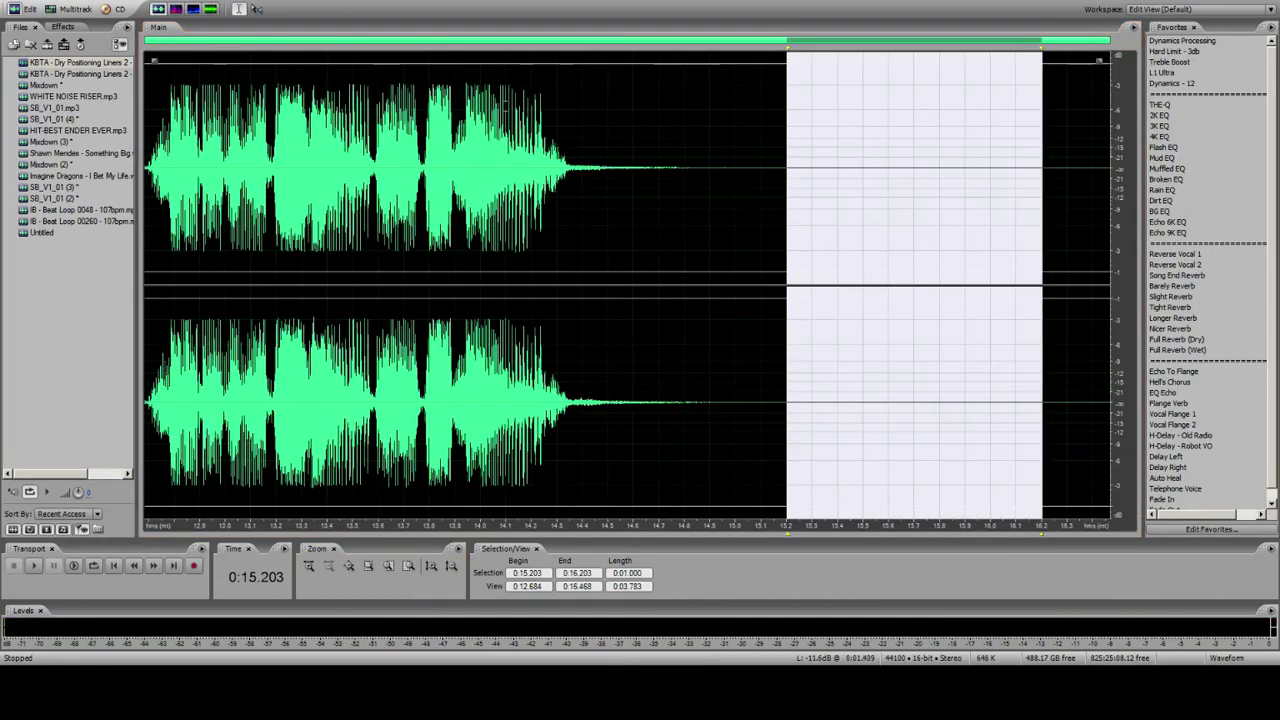
# Step: Try the EQ Echo favorite on the voice line from 0:13.902 to its end and play it from about 0:13.5
pyautogui.click(309, 140)
pyautogui.press('space')
pyautogui.press('space')
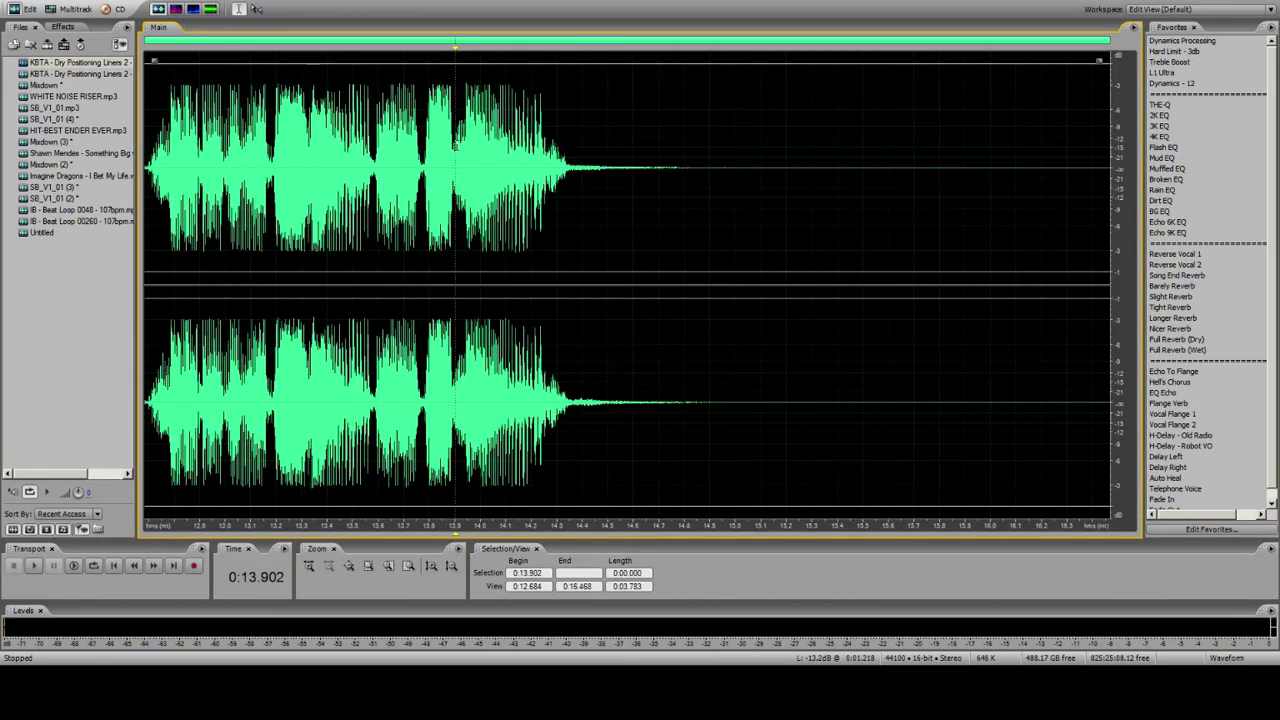
pyautogui.moveTo(455, 146); pyautogui.dragTo(1125, 250)
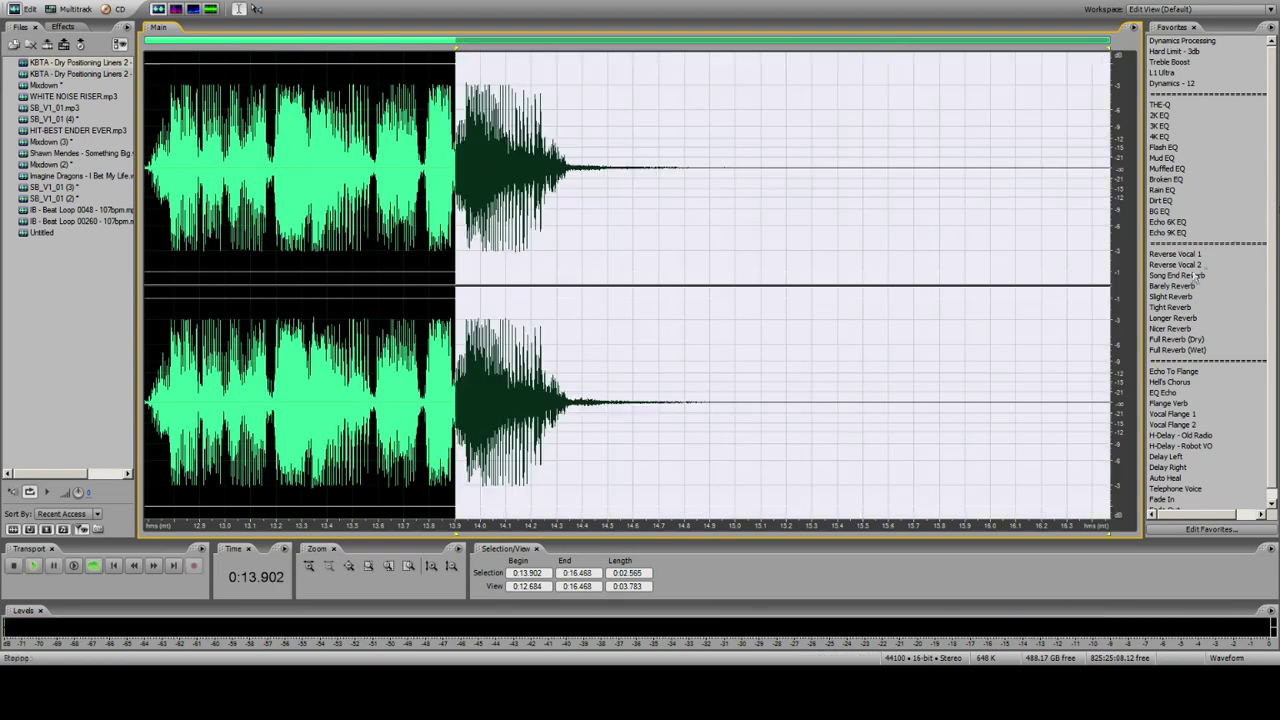
pyautogui.click(1165, 393)
pyautogui.press('space')
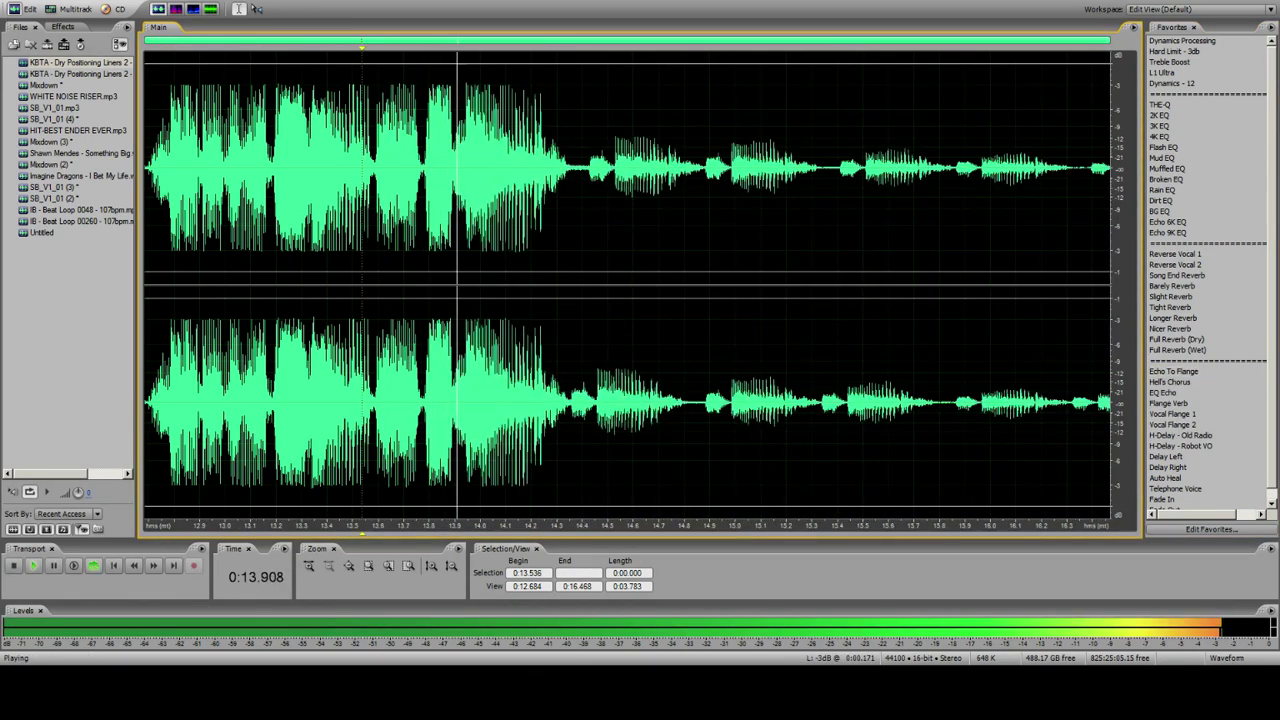
# Step: Listen to the echoed voice line in the multitrack session from about 0:13.7 and stop
pyautogui.click(55, 9)
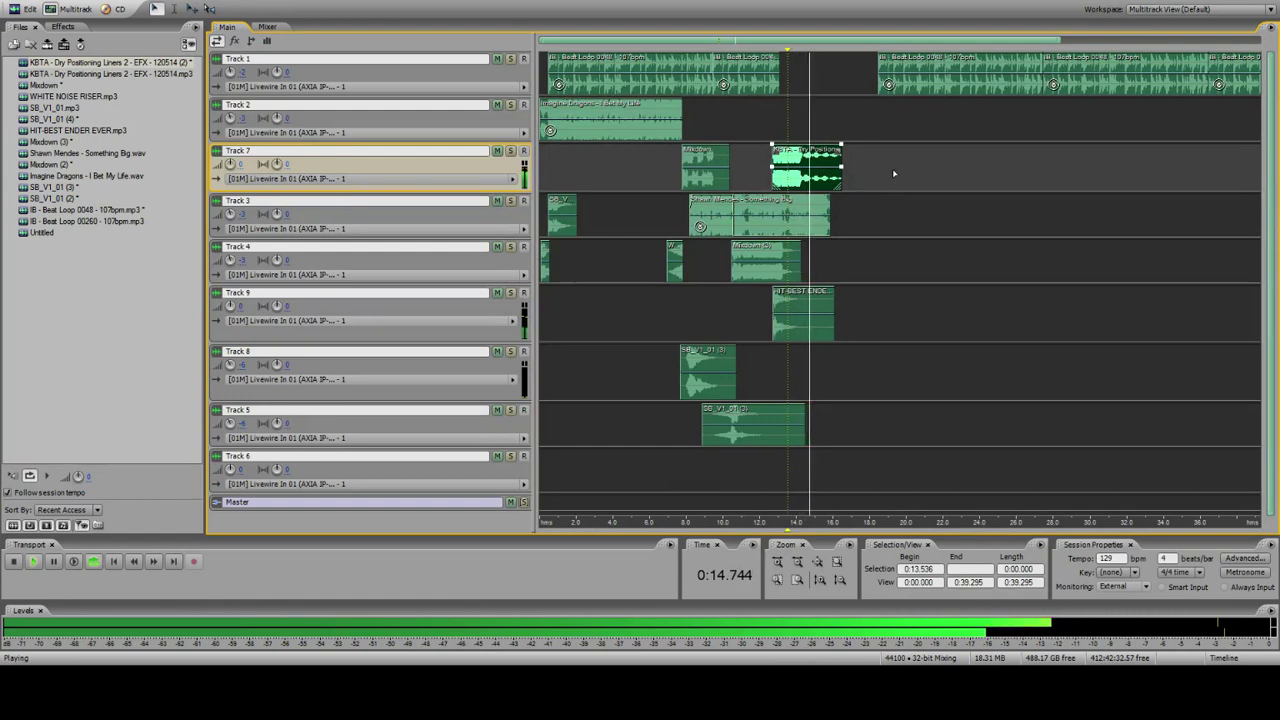
pyautogui.click(791, 122)
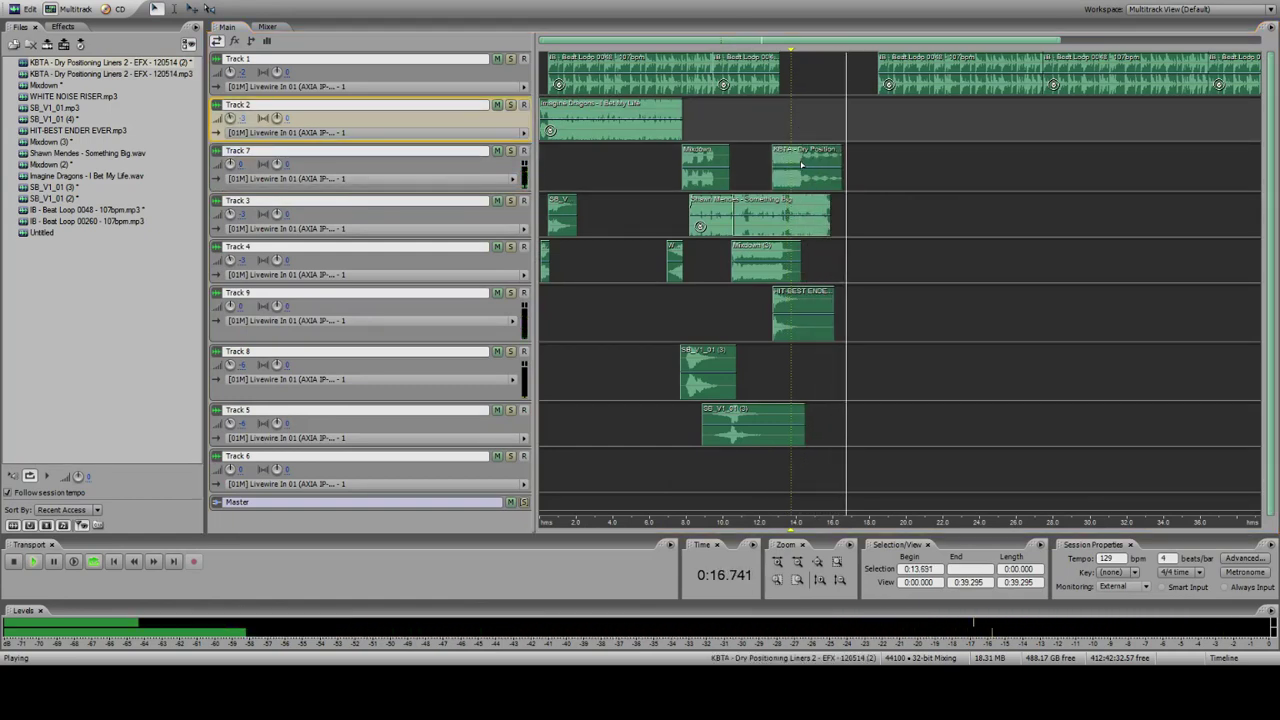
pyautogui.press('space')
pyautogui.click(808, 165)
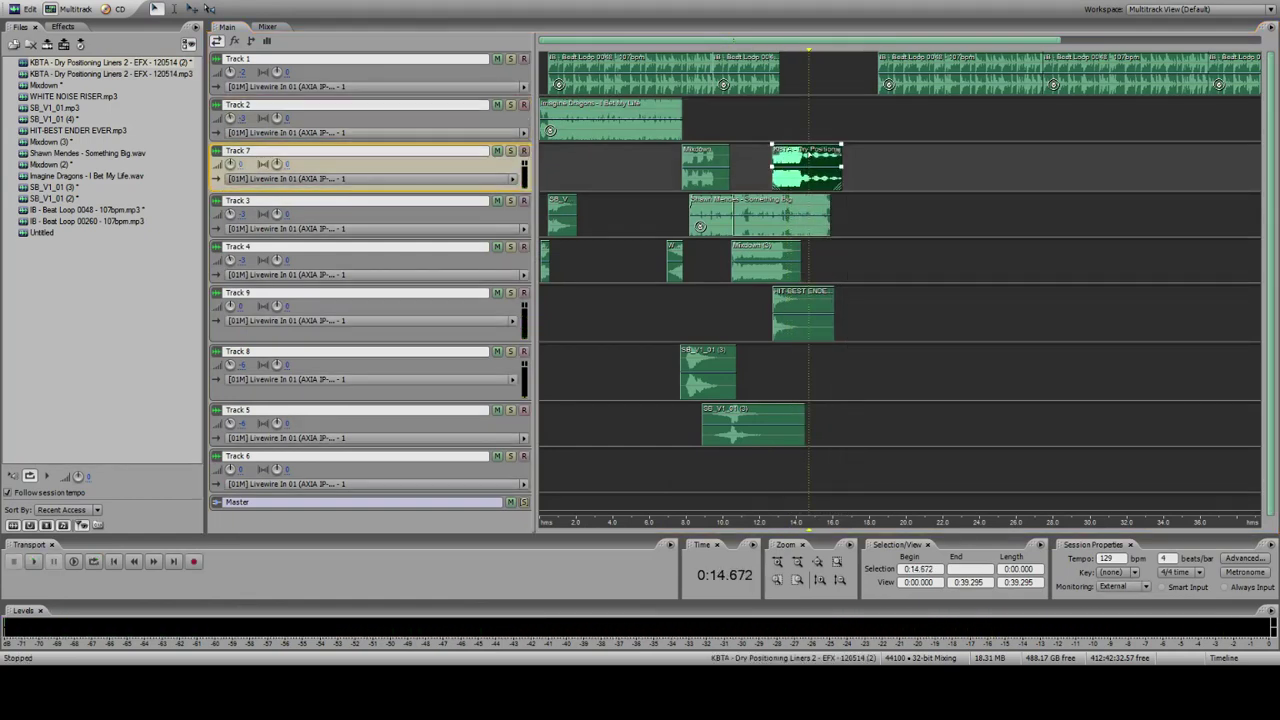
# Step: Undo the echo on the track 7 voice clip in the waveform editor and return to the multitrack session
pyautogui.doubleClick(800, 156)
pyautogui.click(28, 2)
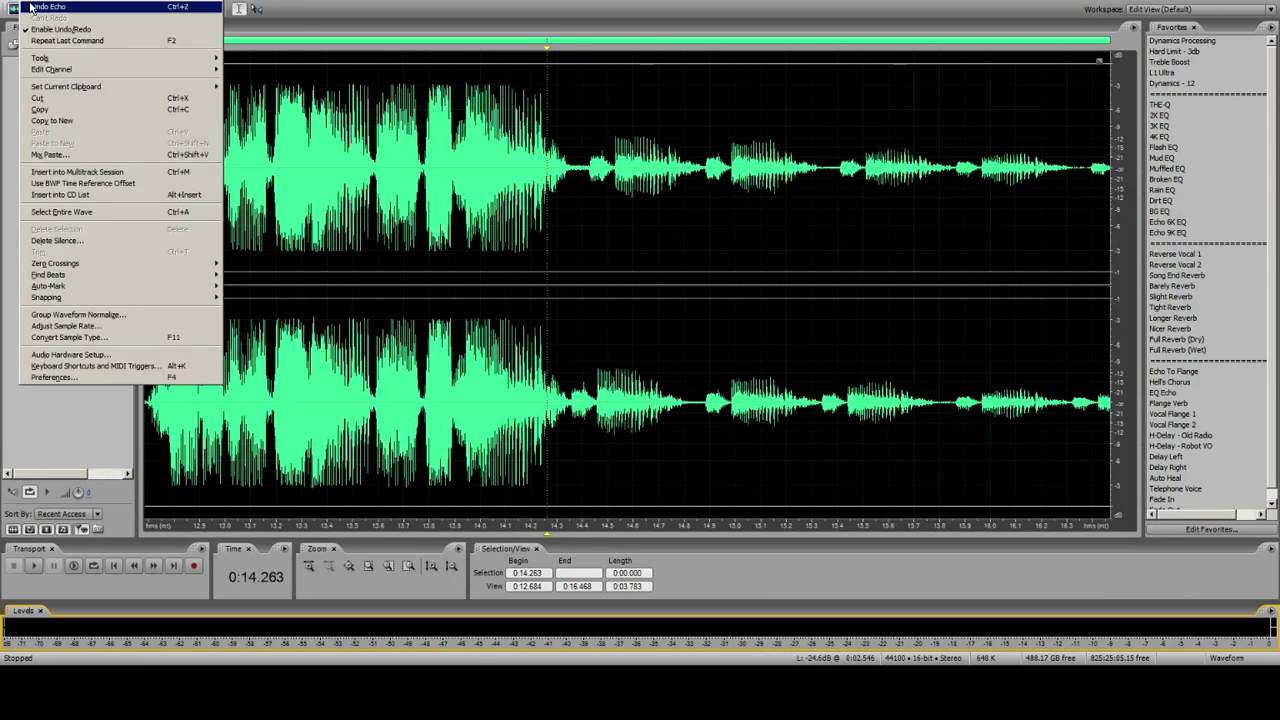
pyautogui.click(32, 6)
pyautogui.click(439, 118)
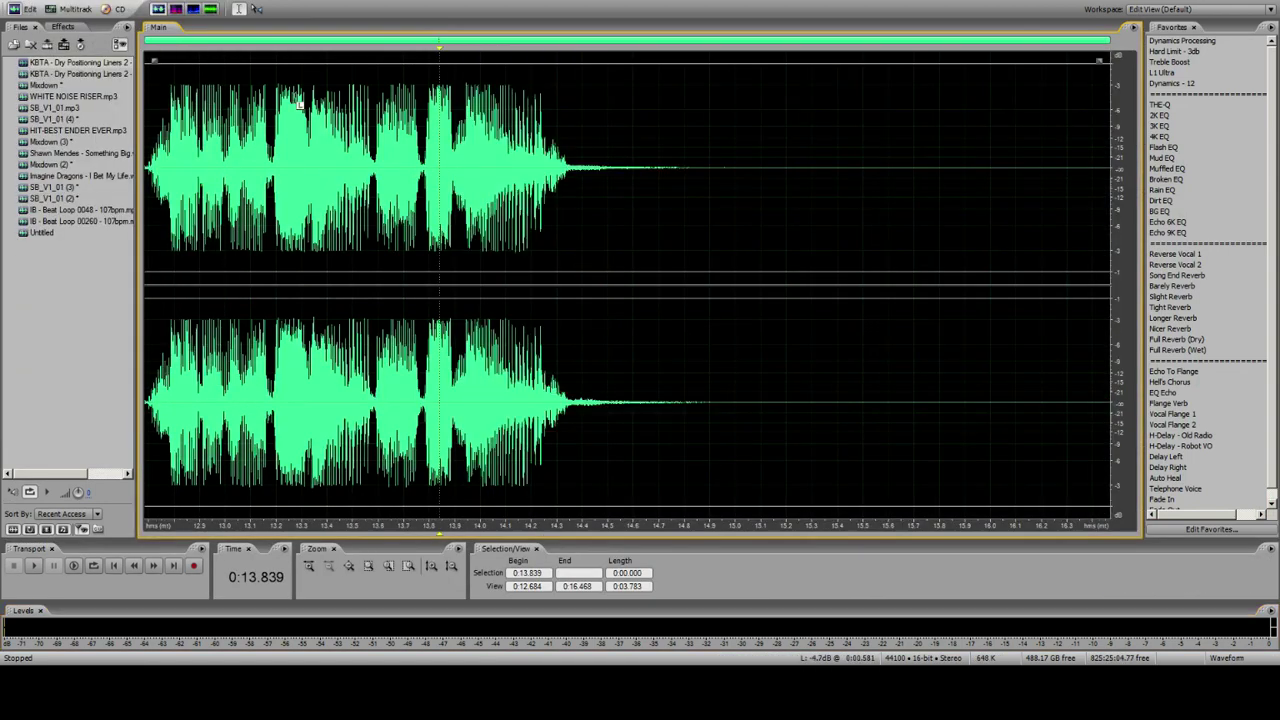
pyautogui.click(62, 9)
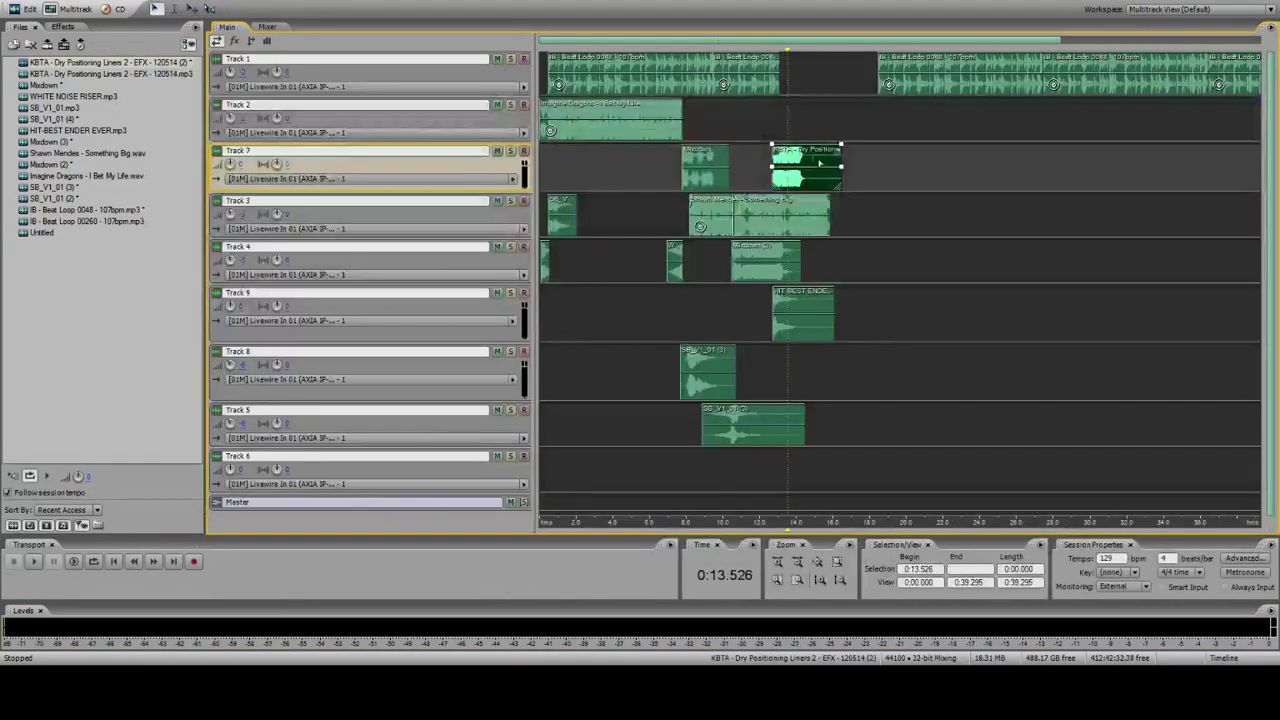
# Step: Move the track 7 voice clip to start together with the track 9 ending hit at 0:12.718
pyautogui.moveTo(806, 174); pyautogui.dragTo(780, 165)
pyautogui.click(626, 125)
pyautogui.click(772, 66)
pyautogui.click(777, 582)
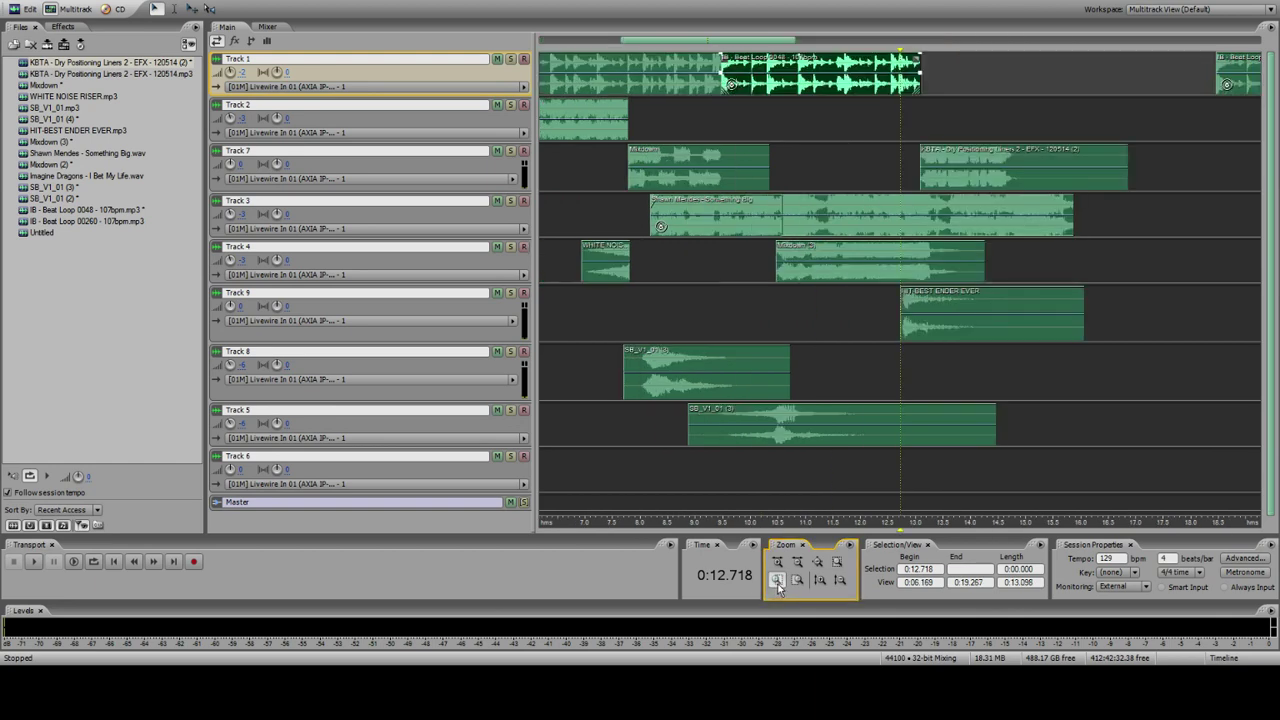
pyautogui.click(777, 582)
pyautogui.click(928, 152)
pyautogui.moveTo(990, 170); pyautogui.dragTo(907, 157)
# Step: Play the mix from about 0:11.6 to check the voice clip against the ending hit, and stop
pyautogui.click(857, 122)
pyautogui.click(943, 177)
pyautogui.click(843, 95)
pyautogui.click(788, 165)
pyautogui.click(753, 122)
pyautogui.press('space')
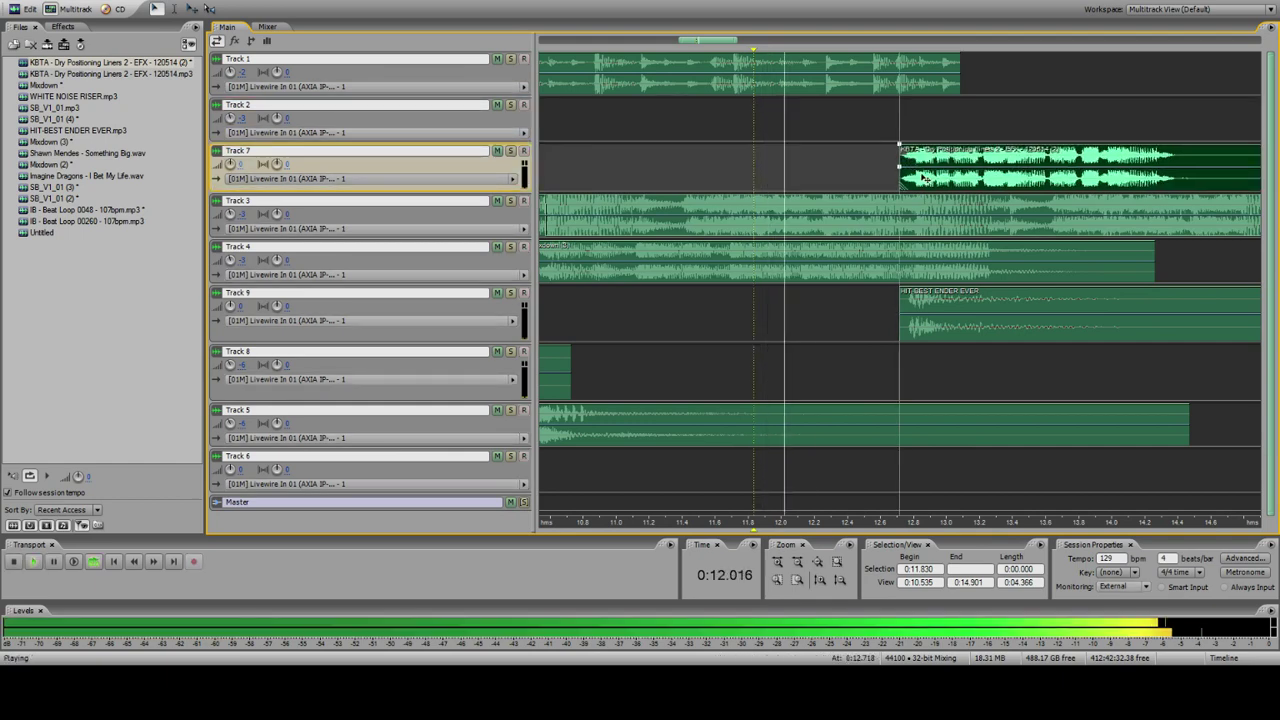
pyautogui.click(722, 85)
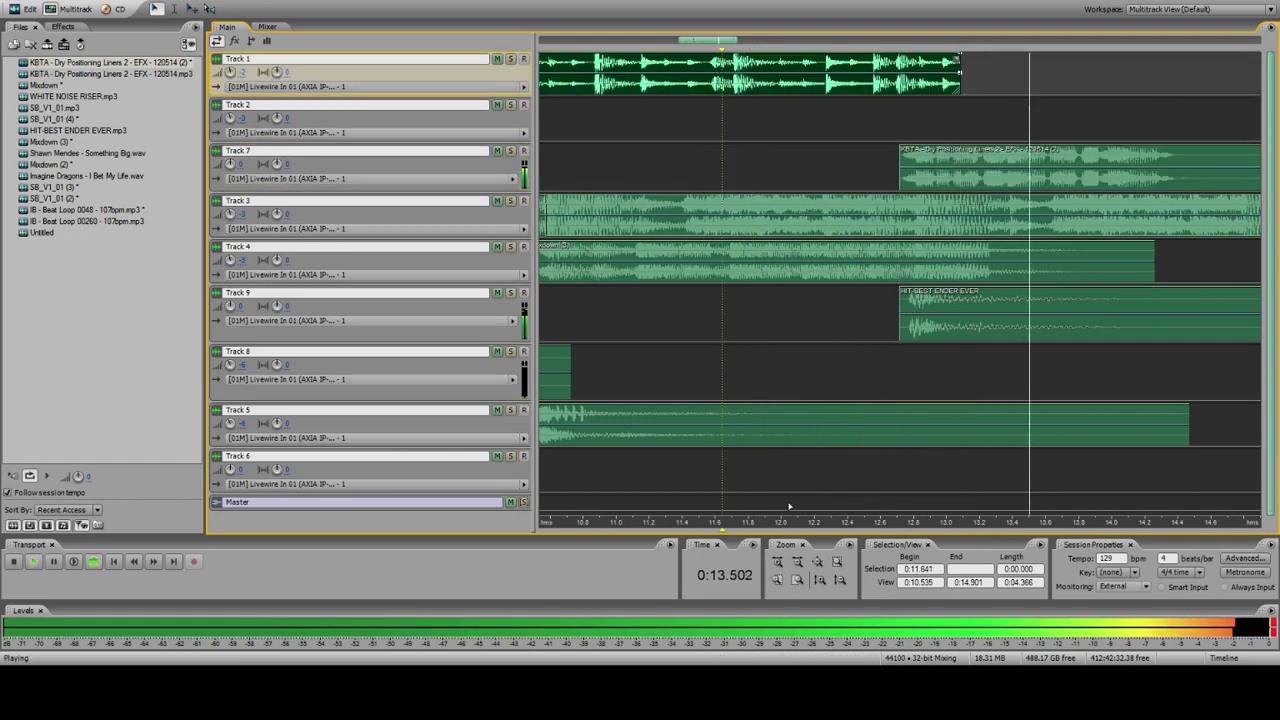
pyautogui.click(798, 562)
pyautogui.press('space')
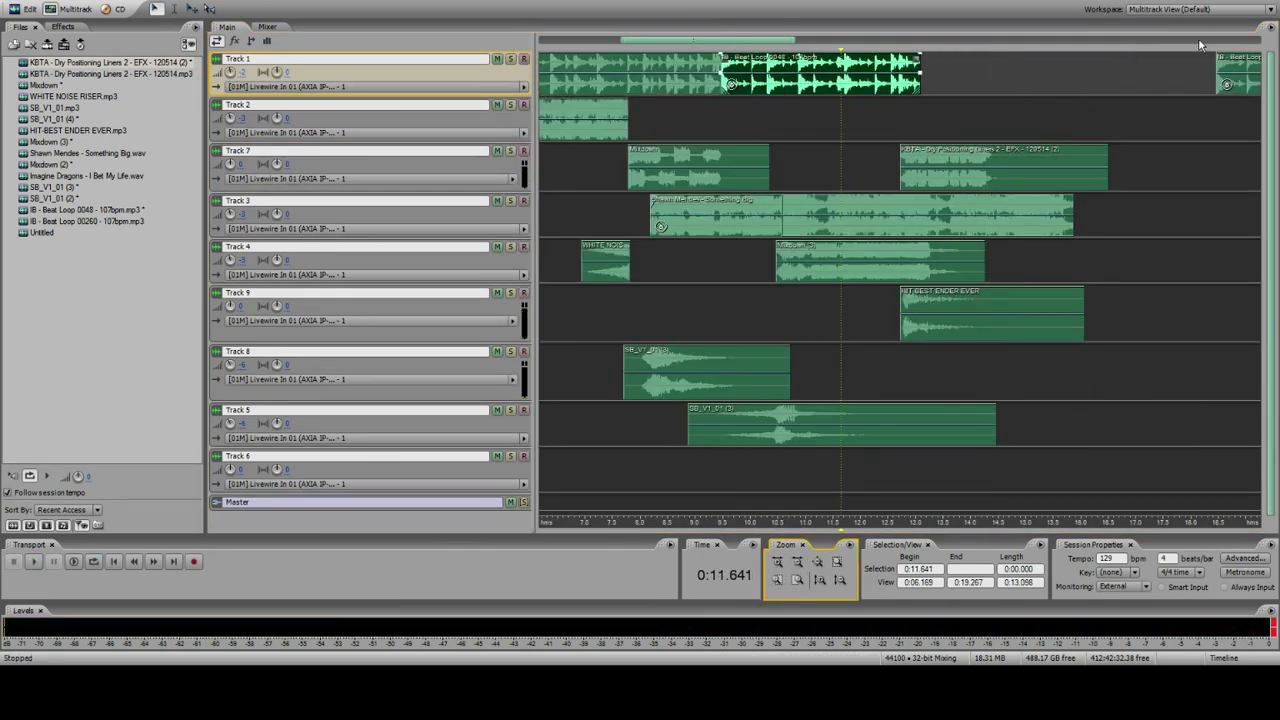
# Step: Insert Imagine Dragons - I Bet My Life.wav on track 2 at about 0:13.7 and play the transition into it
pyautogui.click(797, 579)
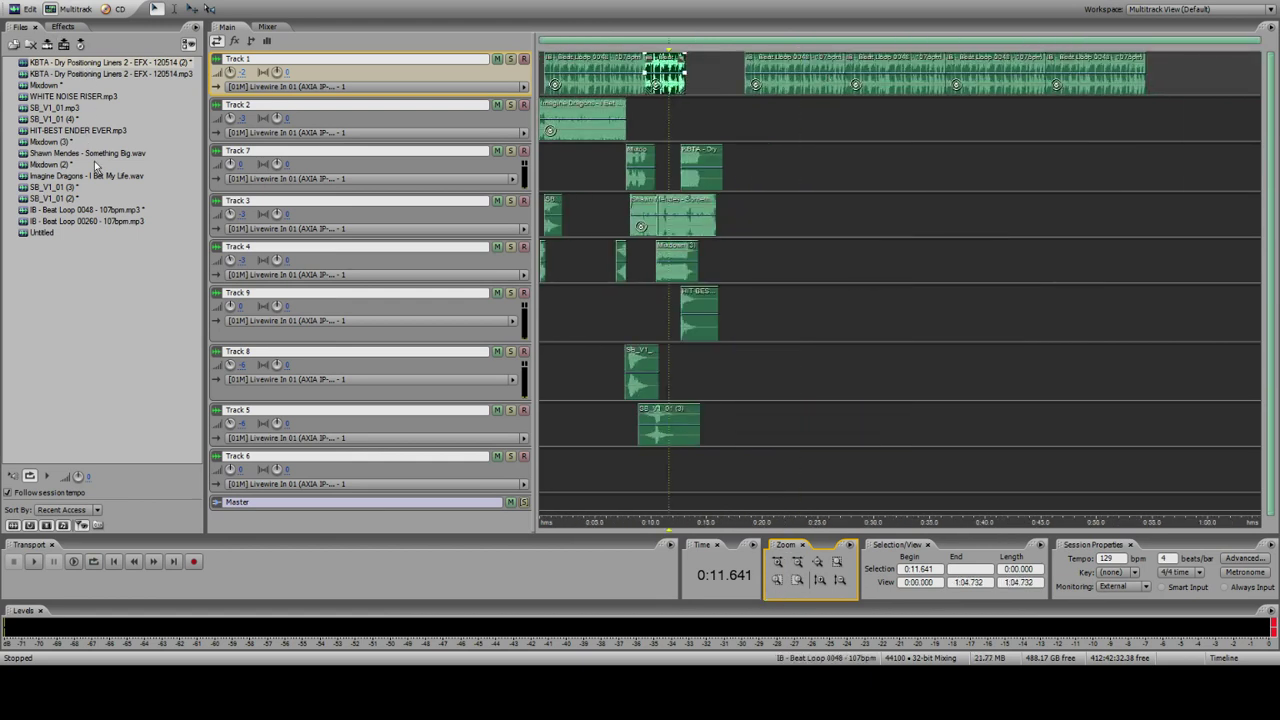
pyautogui.moveTo(86, 175); pyautogui.dragTo(728, 135)
pyautogui.click(659, 120)
pyautogui.press('space')
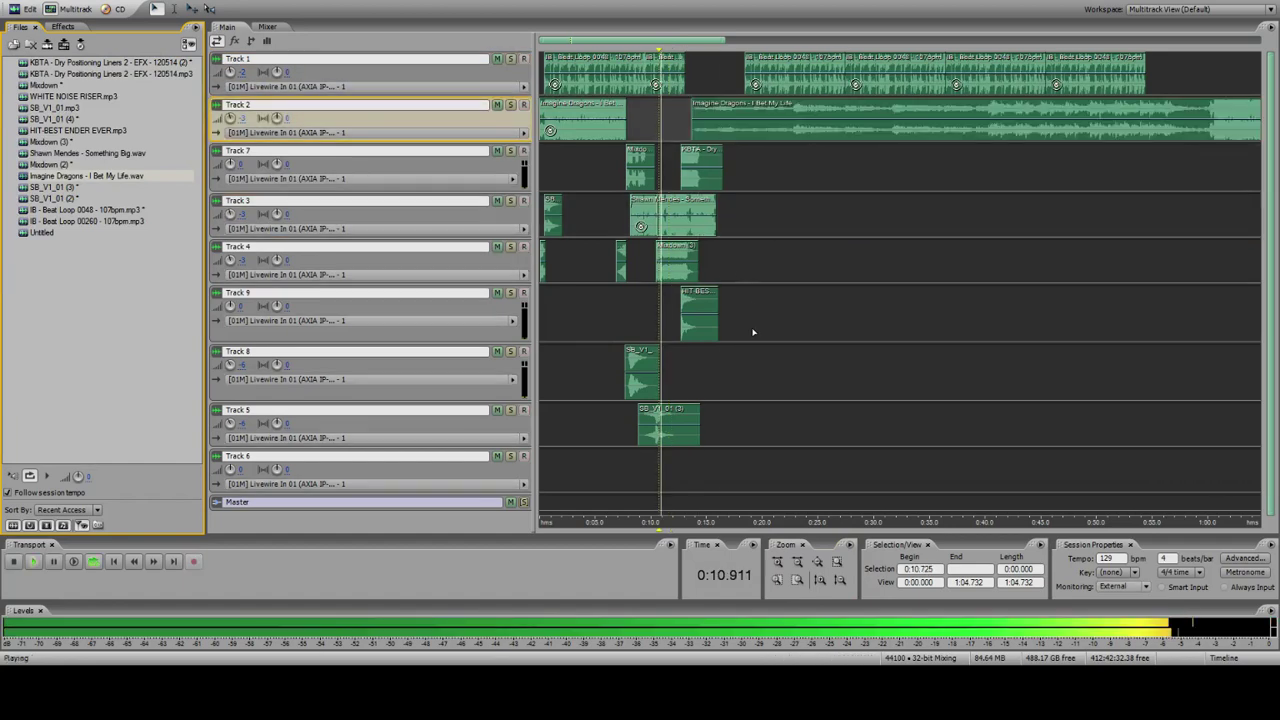
pyautogui.click(797, 579)
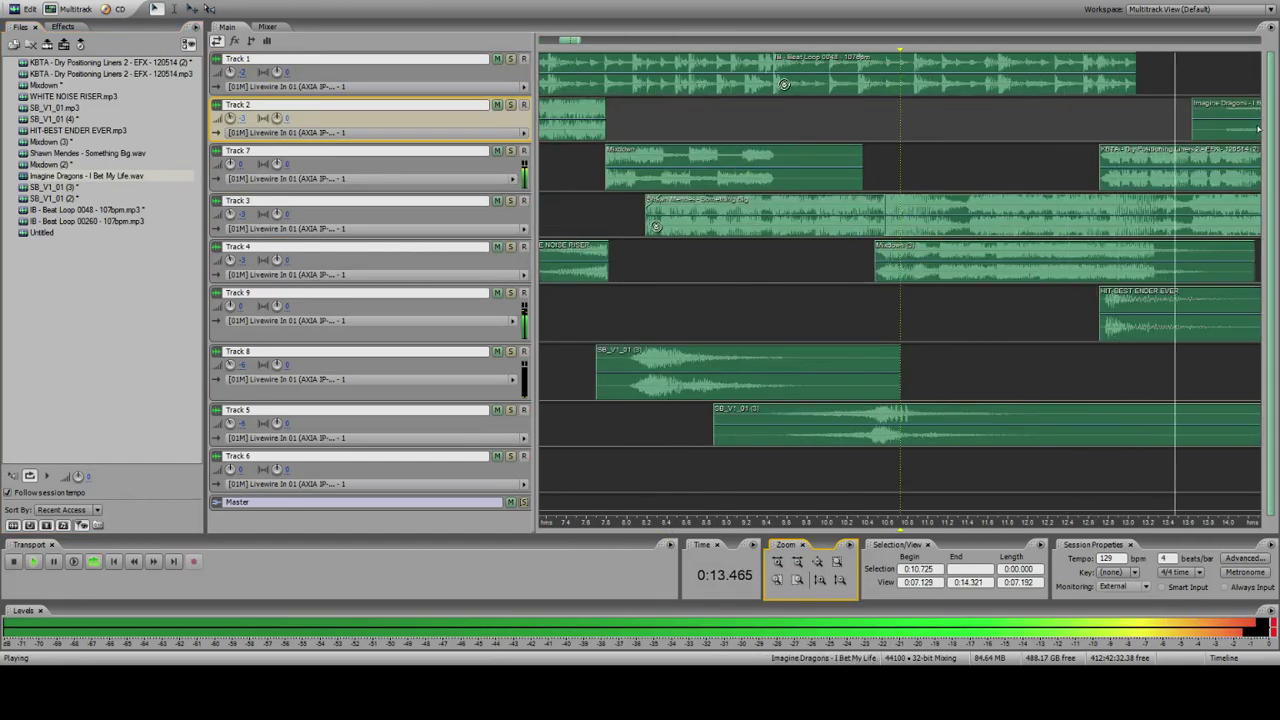
pyautogui.click(816, 562)
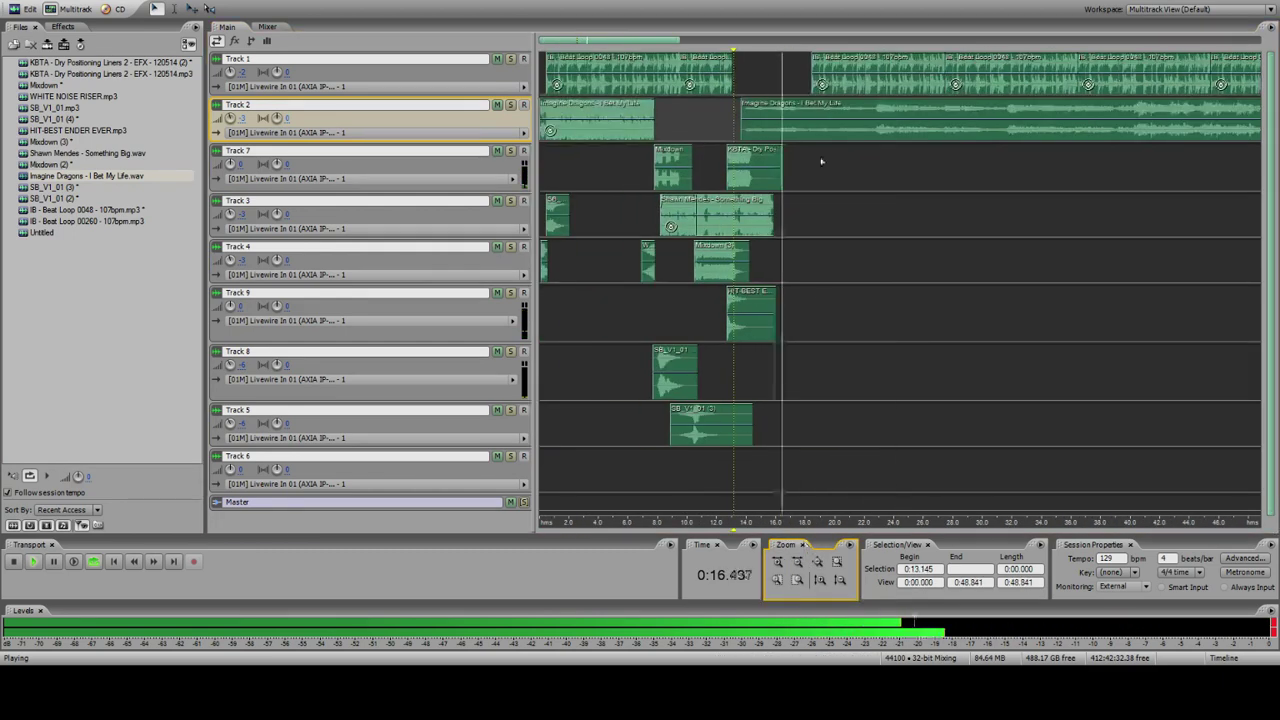
# Step: Cut the opening before about 0:22.6 from the newly inserted track 2 clip and move the remainder to start at about 0:12.7
pyautogui.click(874, 132)
pyautogui.hotkey('ctrl', 'k')
pyautogui.click(863, 129)
pyautogui.press('Delete')
pyautogui.moveTo(882, 122); pyautogui.dragTo(733, 117)
pyautogui.click(706, 117)
pyautogui.press('space')
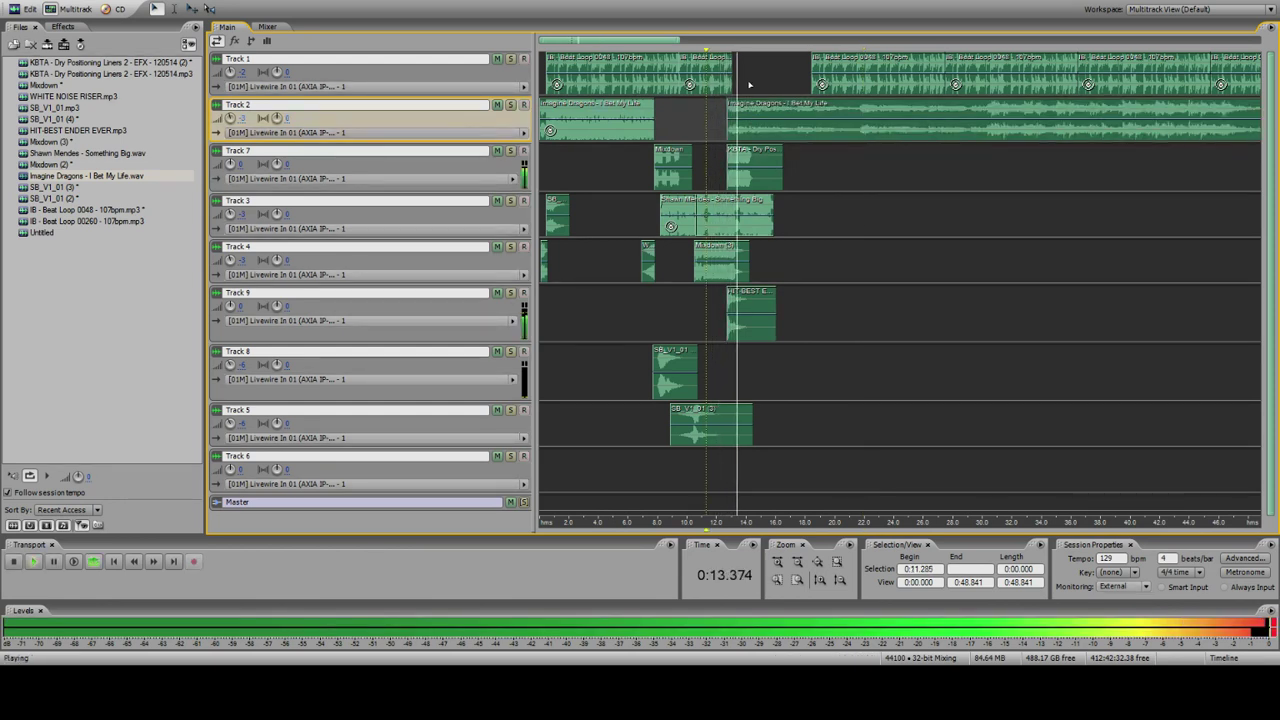
# Step: Shift the second I Bet My Life clip on track 2 to start at about 0:14.2 and play from 0:12.718
pyautogui.click(732, 117)
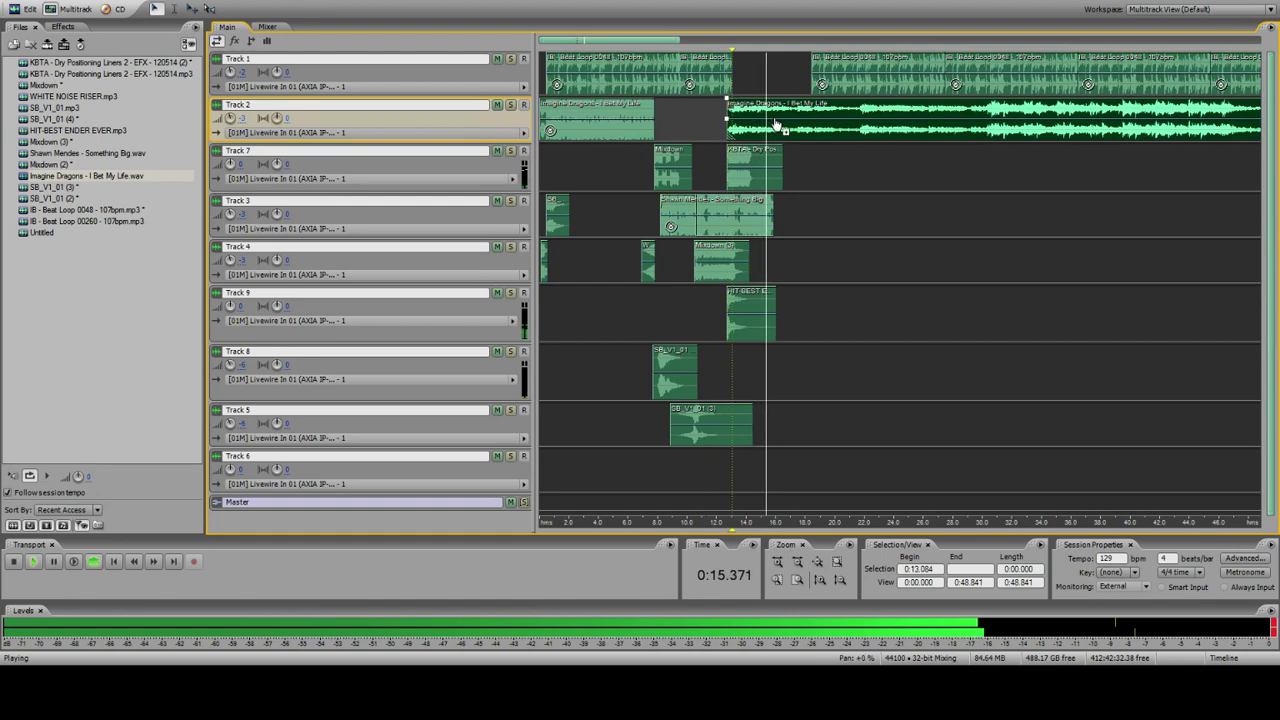
pyautogui.moveTo(772, 134); pyautogui.dragTo(781, 128)
pyautogui.click(727, 121)
pyautogui.press('space')
pyautogui.press('space')
# Step: Duplicate the track 4 white noise riser once and place the copy on track 8 from about 0:13.5, leading into the second I Bet My Life clip
pyautogui.rightClick(655, 276)
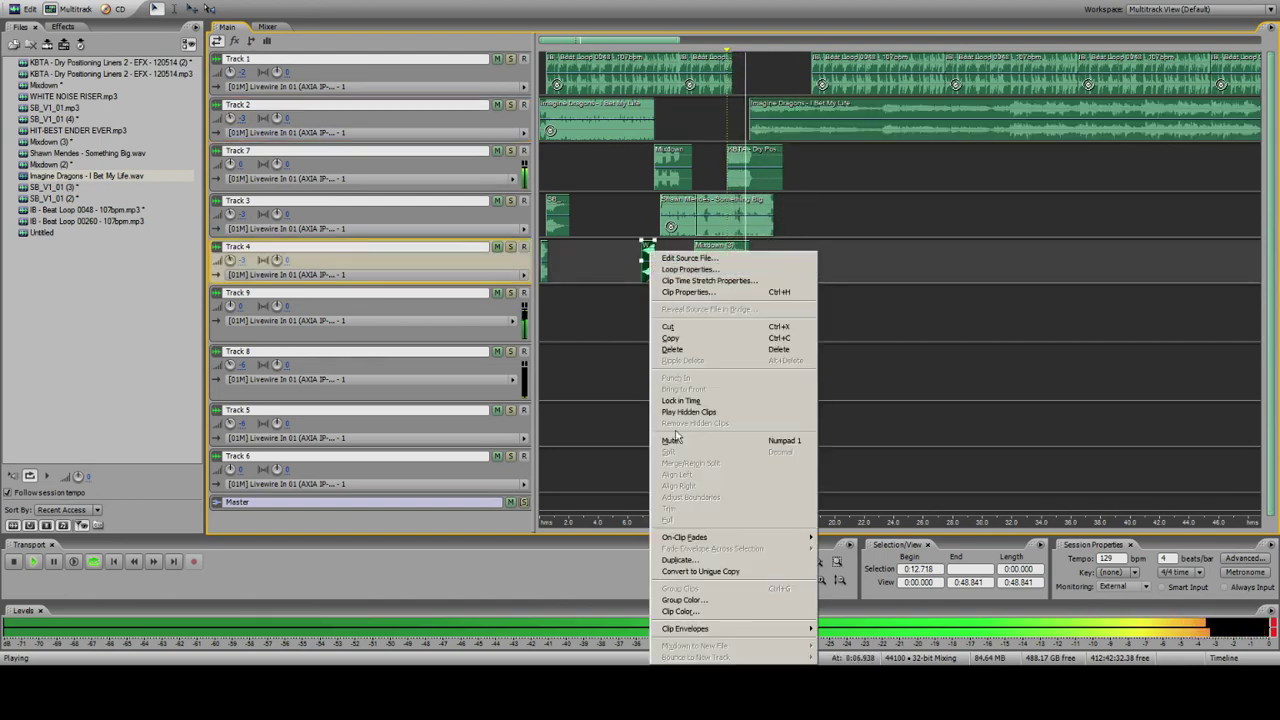
pyautogui.click(690, 560)
pyautogui.write('1')
pyautogui.press('Return')
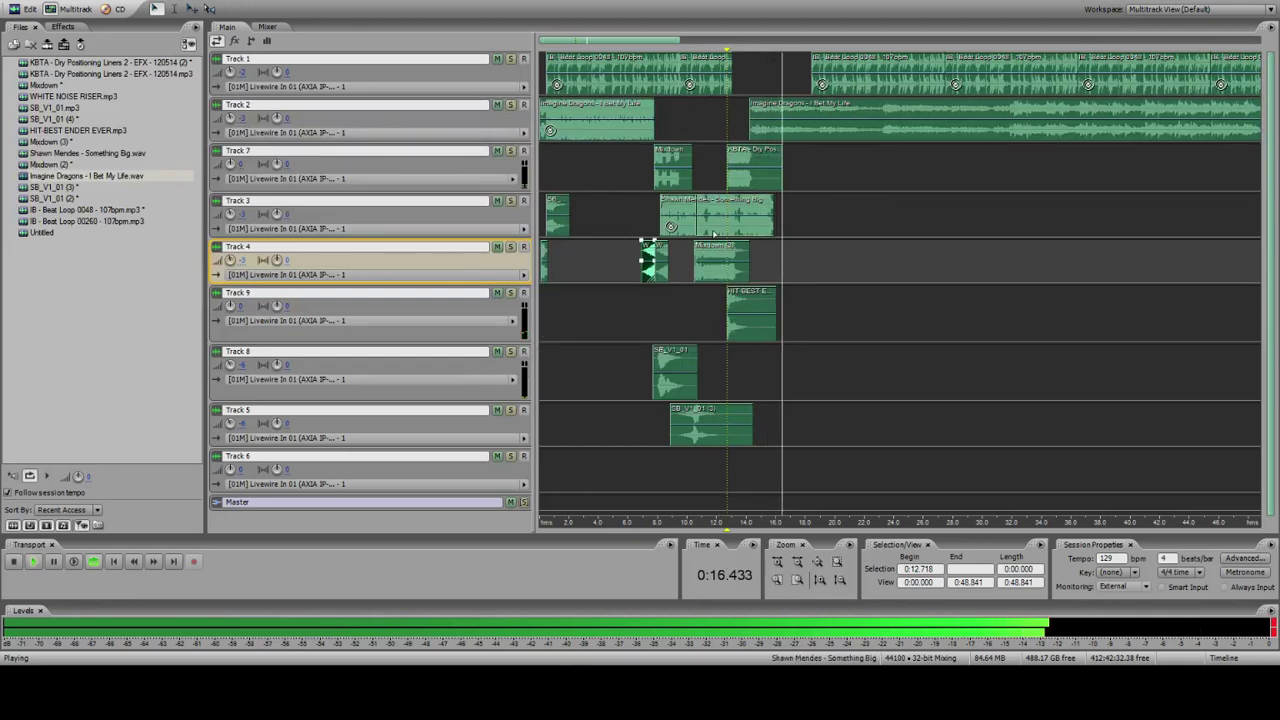
pyautogui.moveTo(666, 262); pyautogui.dragTo(753, 370)
pyautogui.click(736, 262)
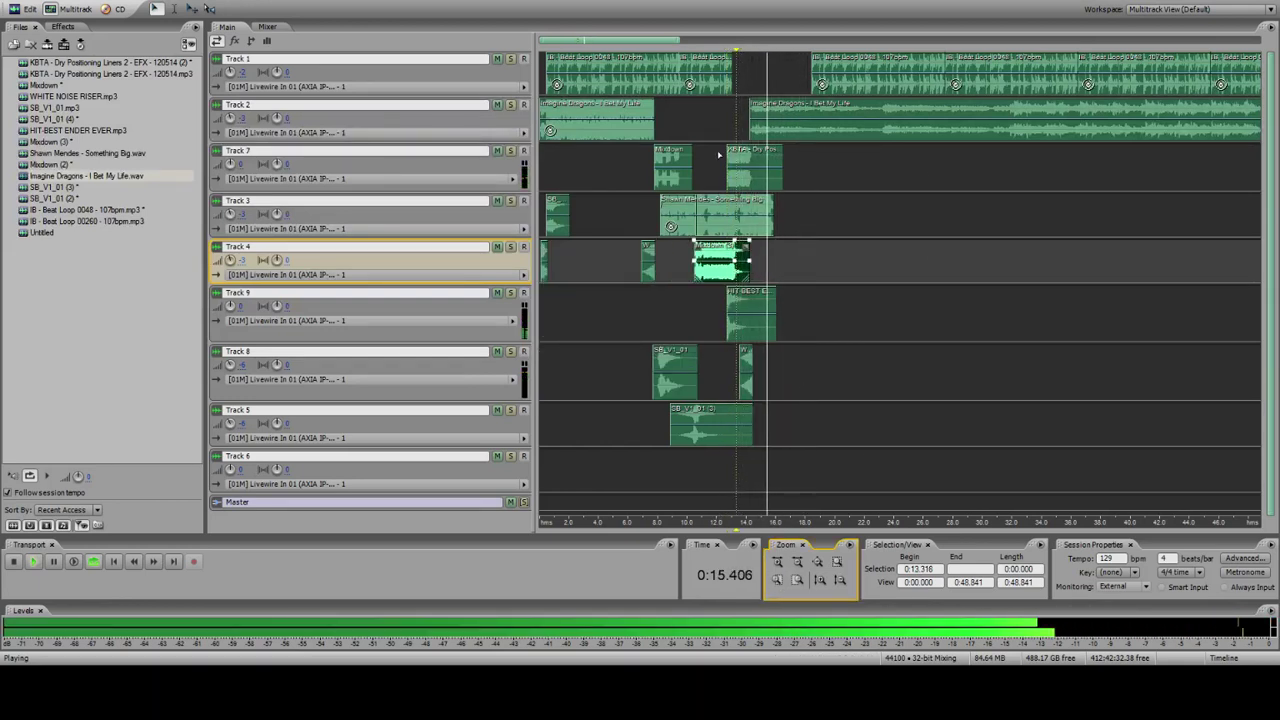
# Step: Play the whole mix from the start of the session to beyond 0:18.5 and stop
pyautogui.click(637, 120)
pyautogui.press('space')
pyautogui.press('Home')
pyautogui.press('space')
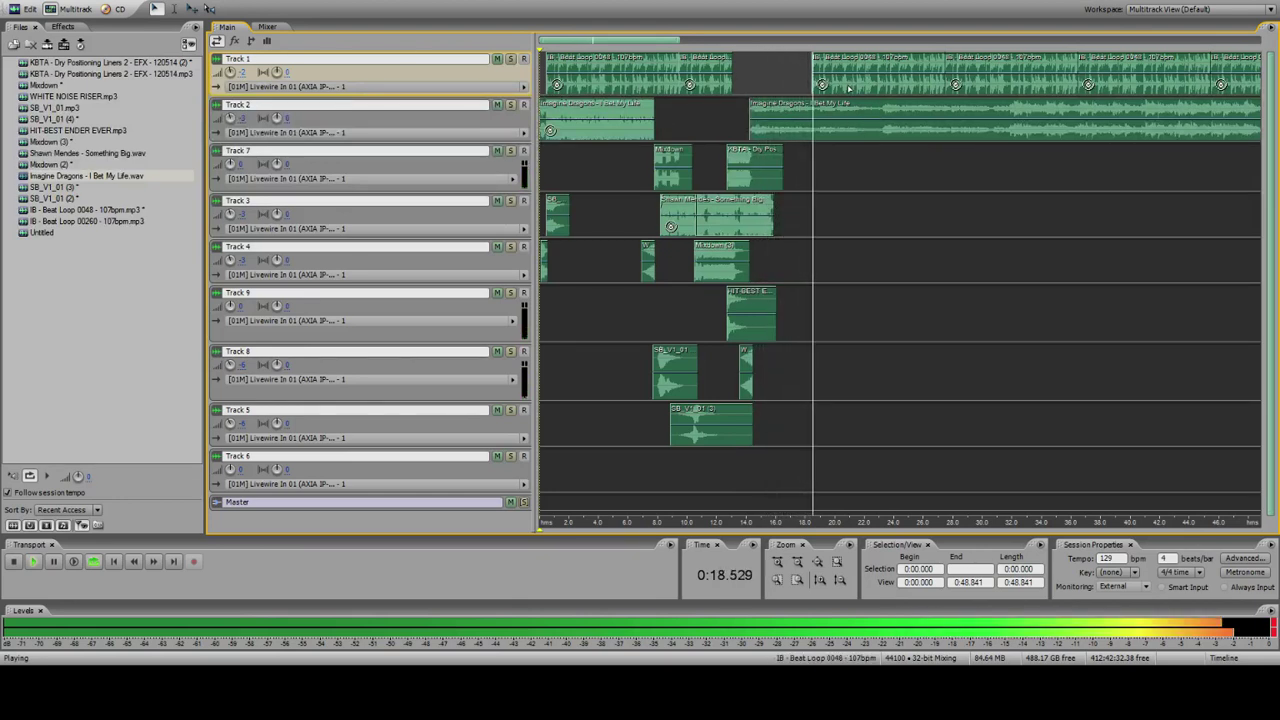
pyautogui.press('space')
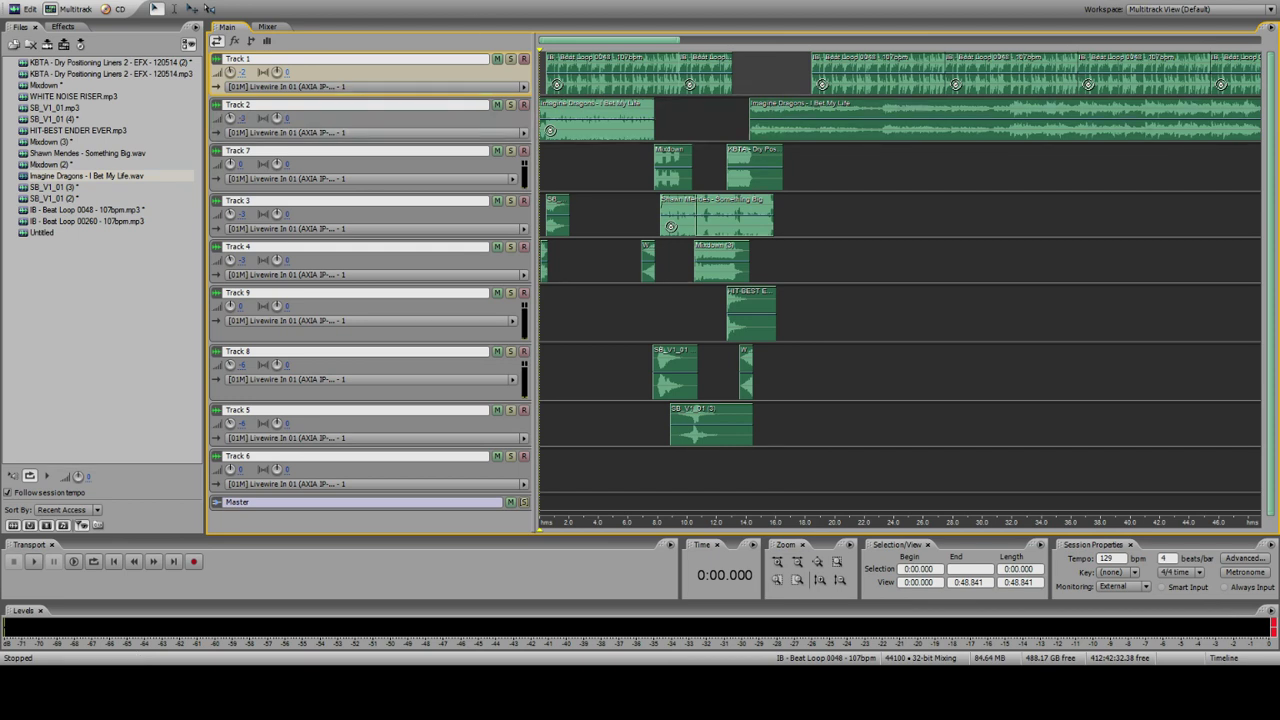
# Step: Exit the program and decline to save the unsaved audio changes
pyautogui.hotkey('ctrl', 'q')
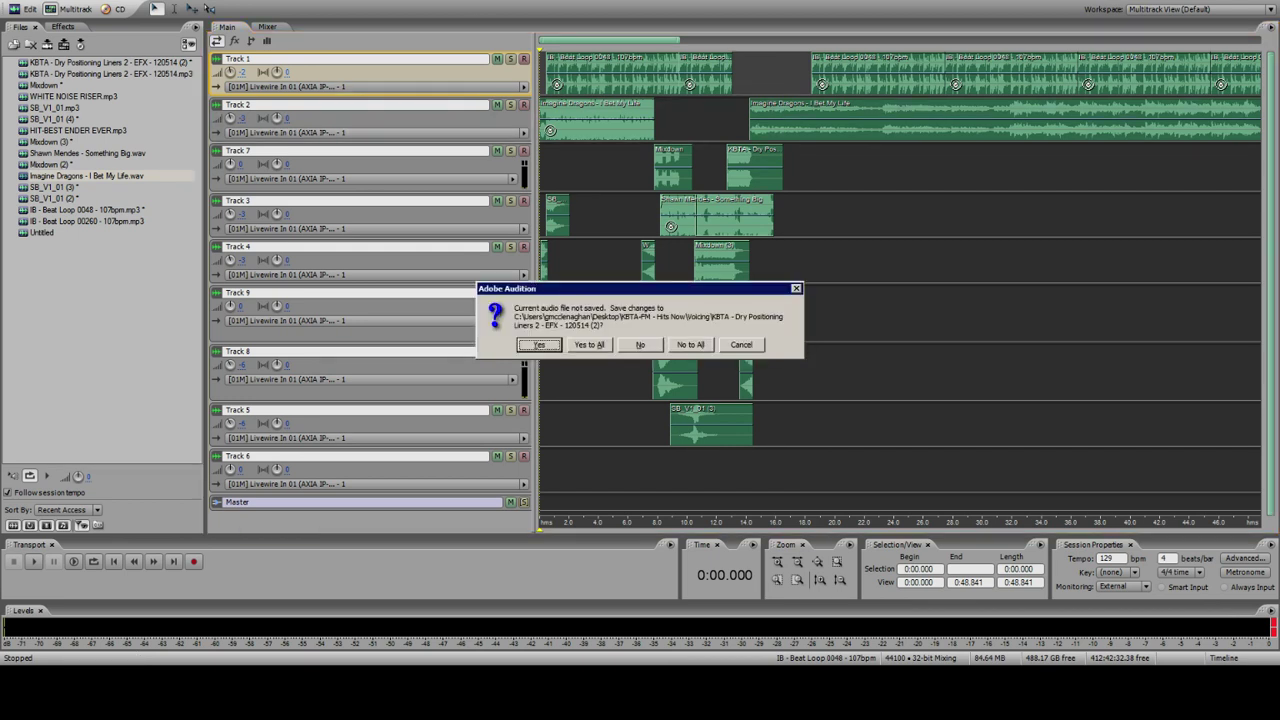
pyautogui.press('o')
pyautogui.click(632, 347)
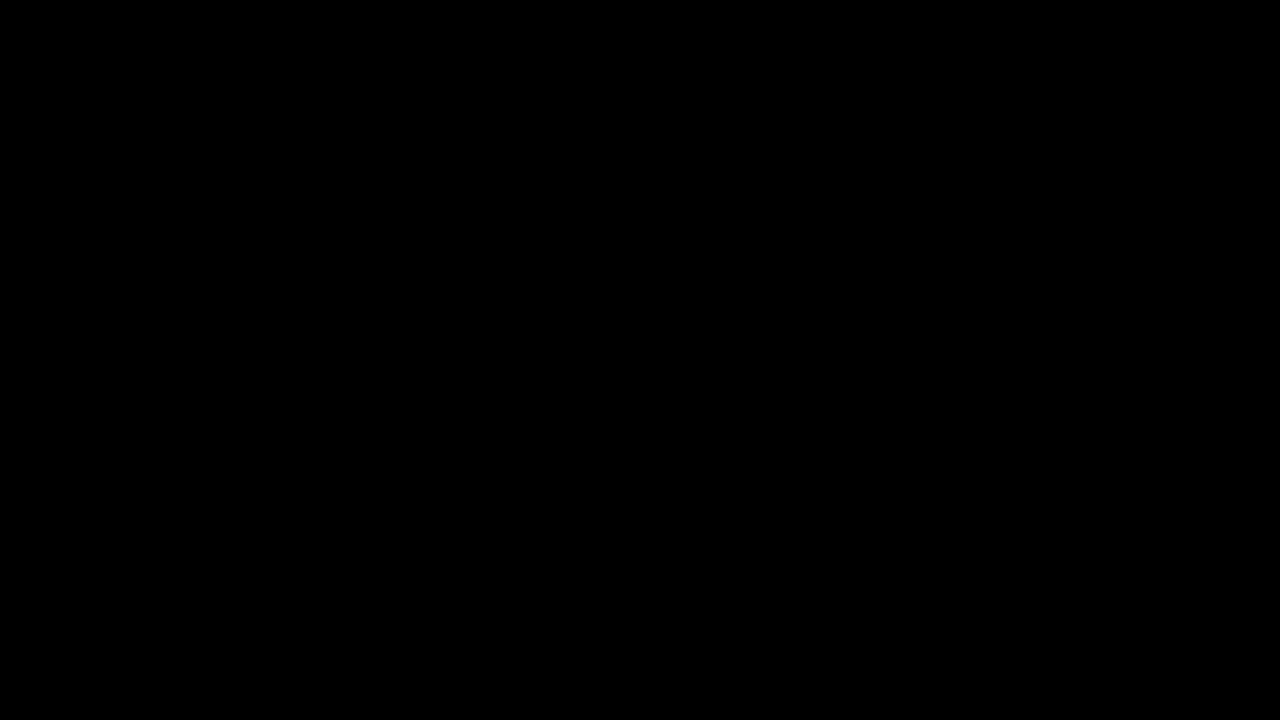